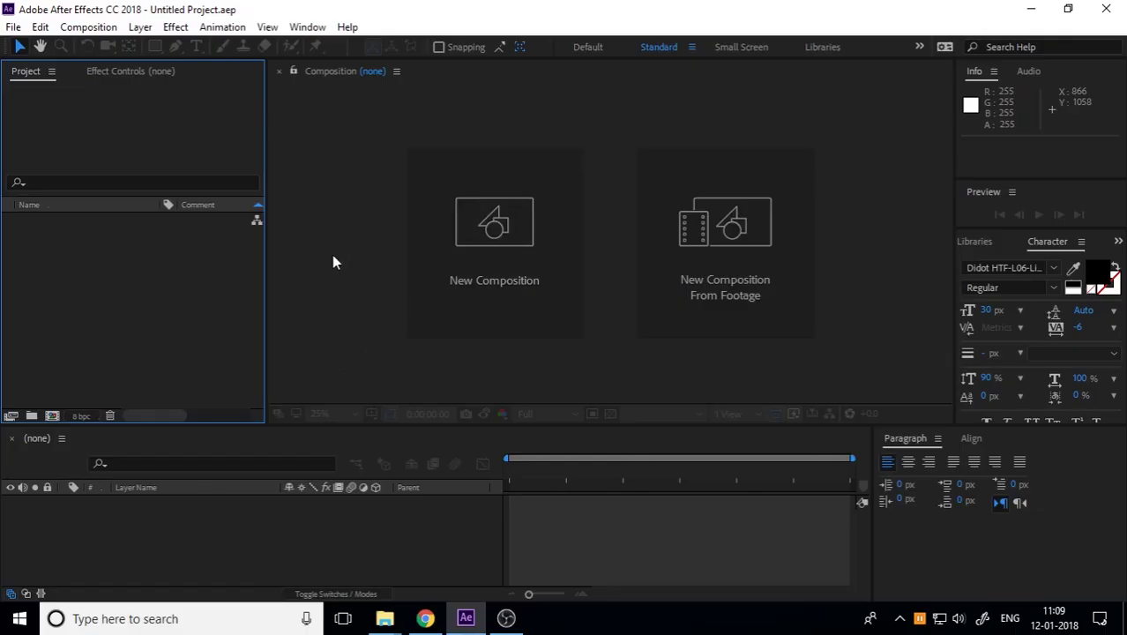
# Create a 1920×1080, 7-second composition named SLIDE 1
pyautogui.click(97, 30)
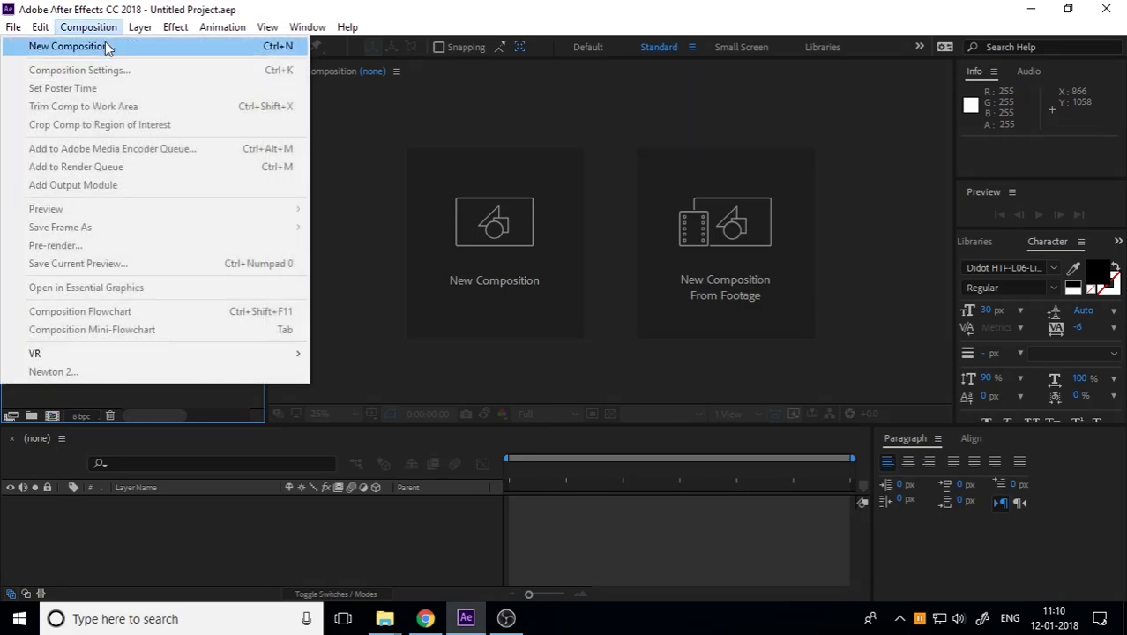
pyautogui.click(106, 45)
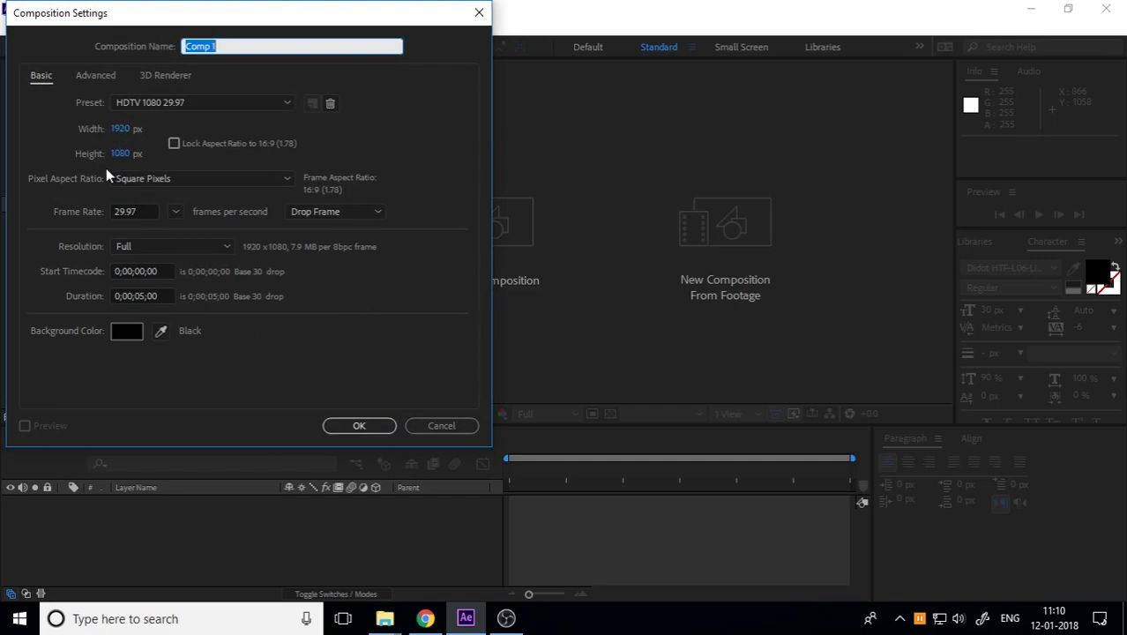
pyautogui.click(140, 297)
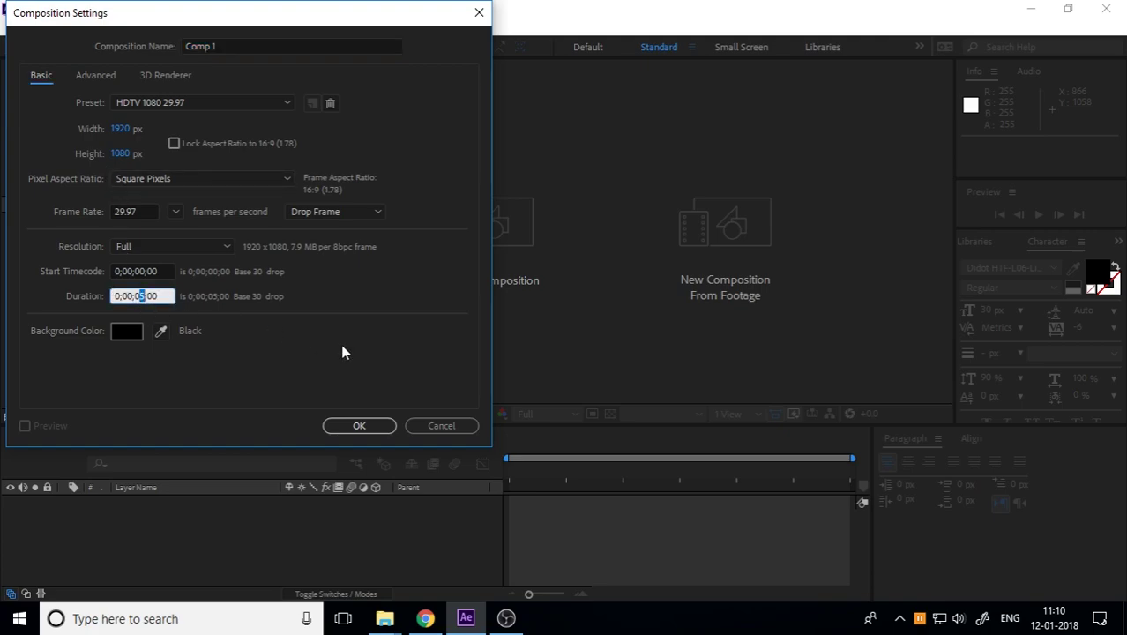
pyautogui.write('7')
pyautogui.press('Tab')
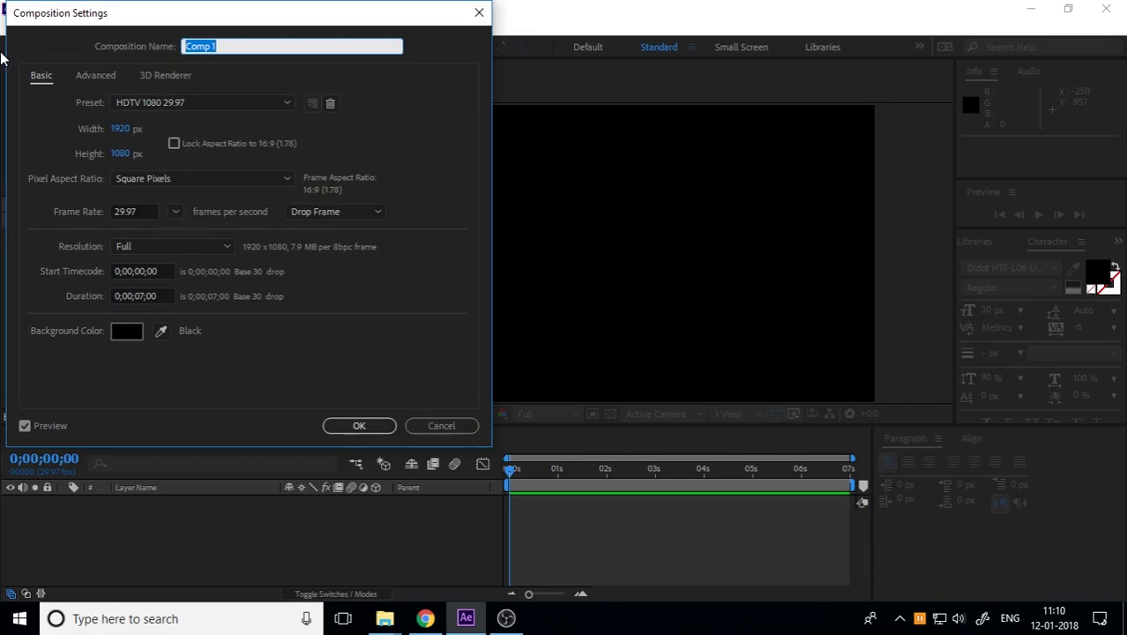
pyautogui.write('SL')
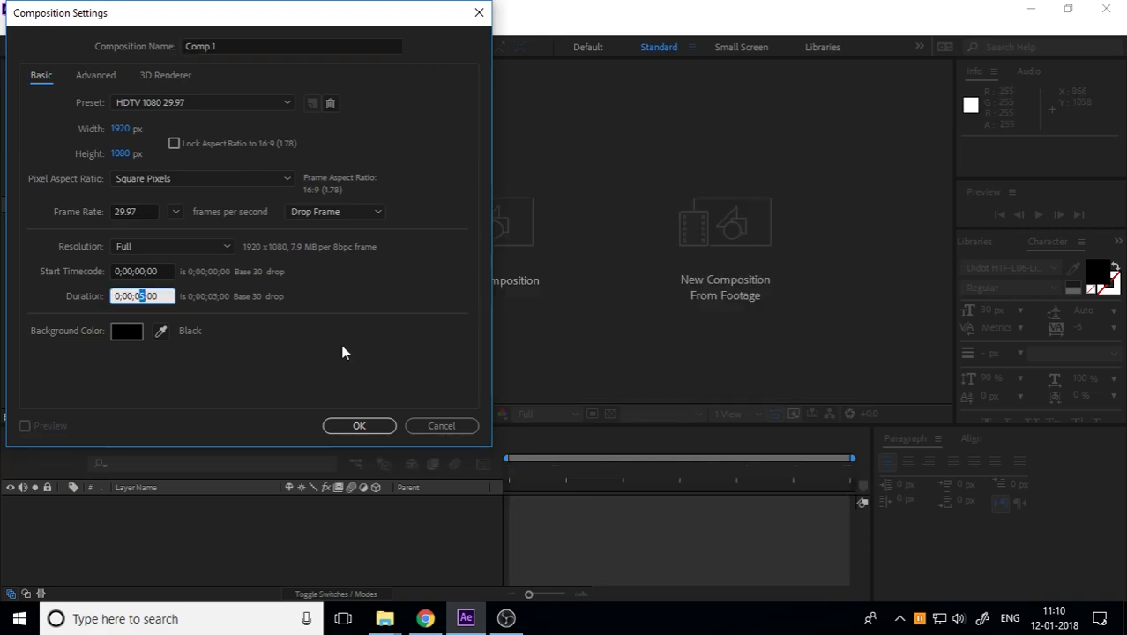
pyautogui.click(367, 425)
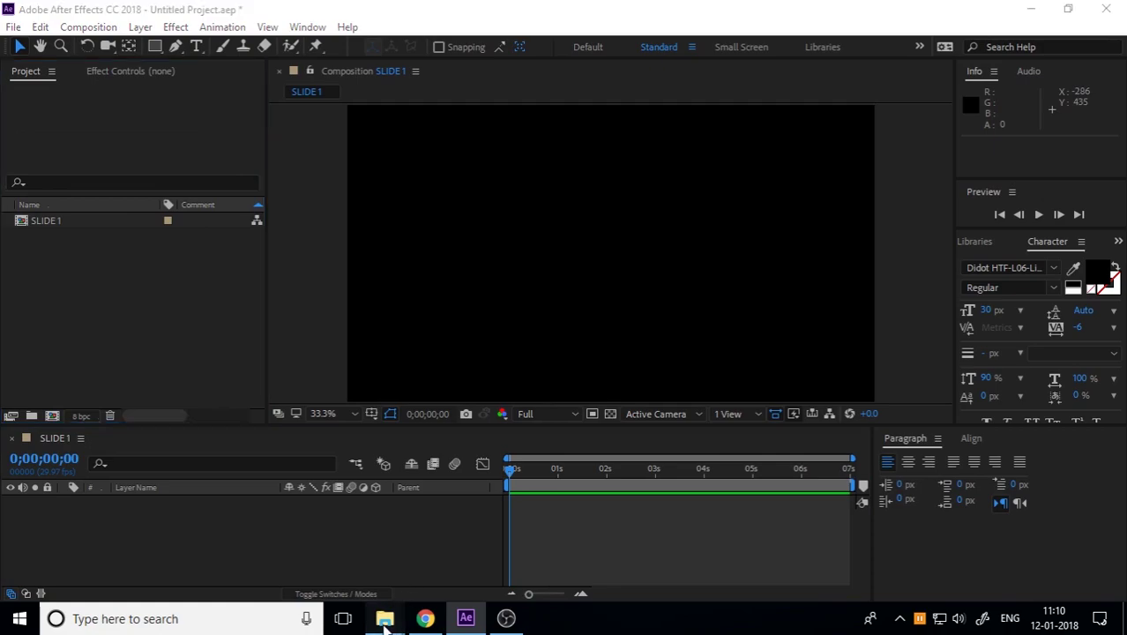
# Drag the T (13).jpg photo from the TOOL folder into After Effects
pyautogui.moveTo(384, 618)
pyautogui.click(337, 549)
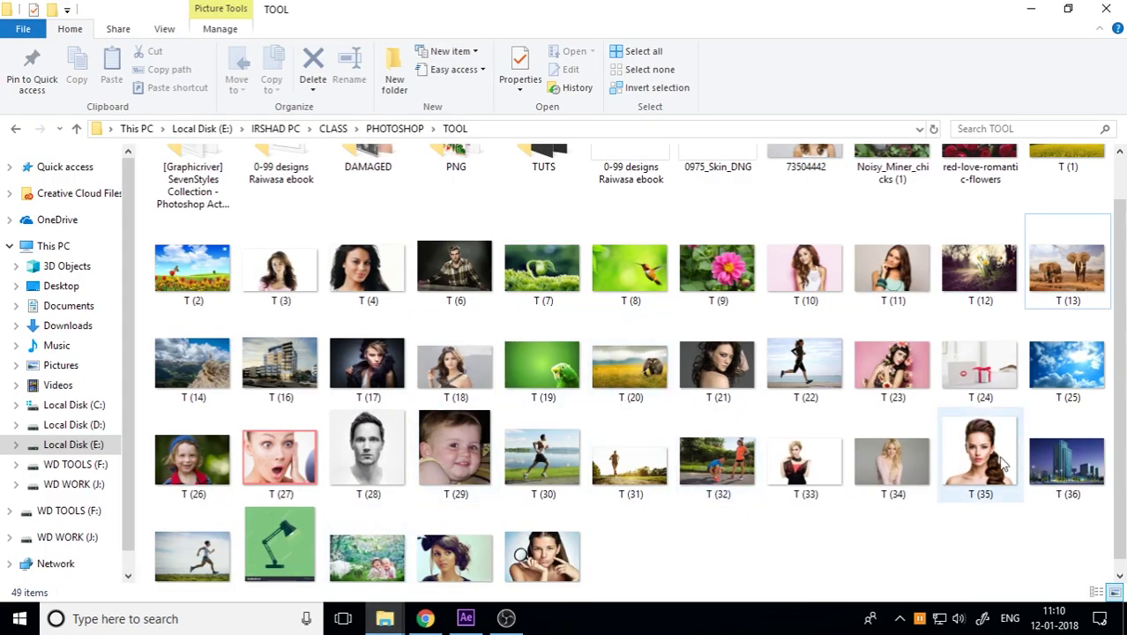
pyautogui.moveTo(1066, 269)
pyautogui.mouseDown()
pyautogui.moveTo(614, 540)
pyautogui.moveTo(135, 362)
pyautogui.mouseUp()
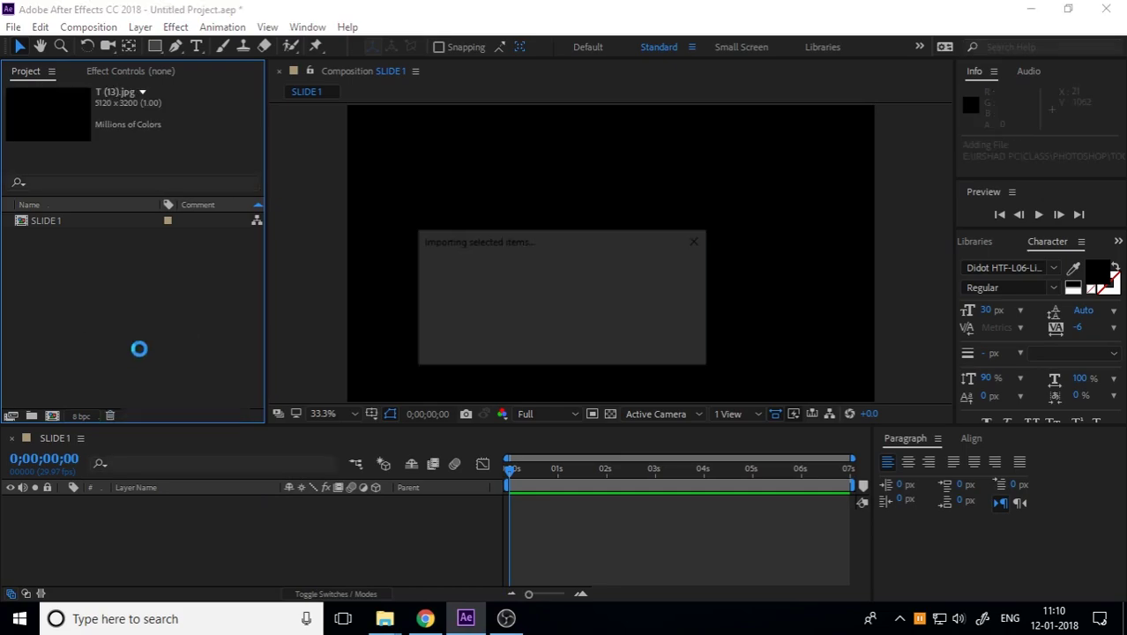
# Add the elephant photo to SLIDE 1 and fit it to the composition width
pyautogui.moveTo(126, 236); pyautogui.dragTo(144, 524)
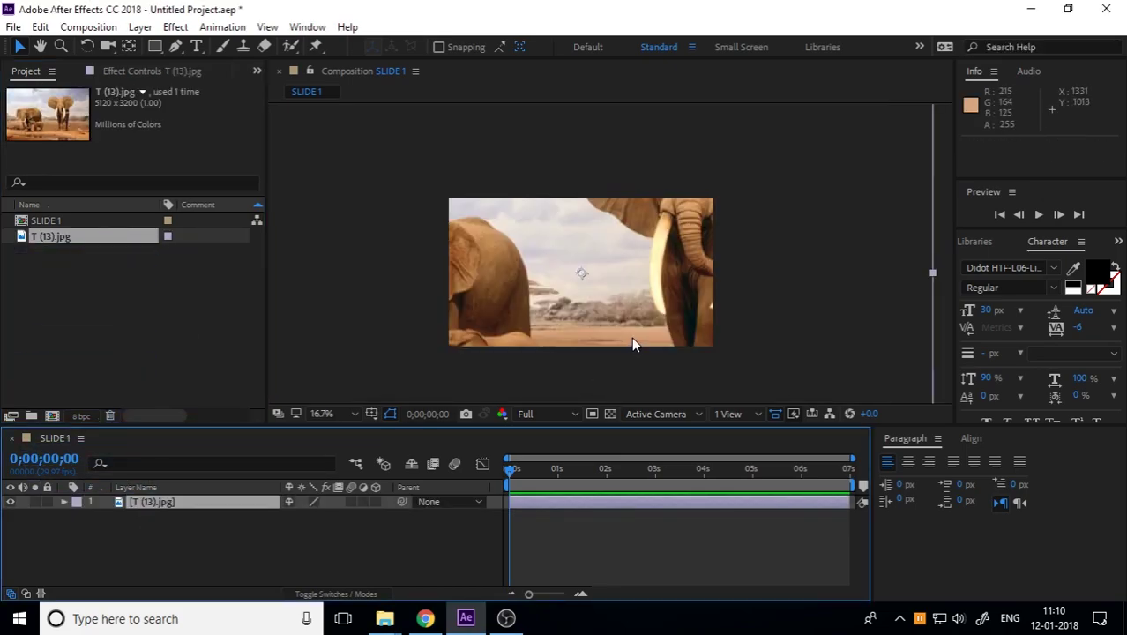
pyautogui.rightClick(628, 338)
pyautogui.moveTo(692, 138)
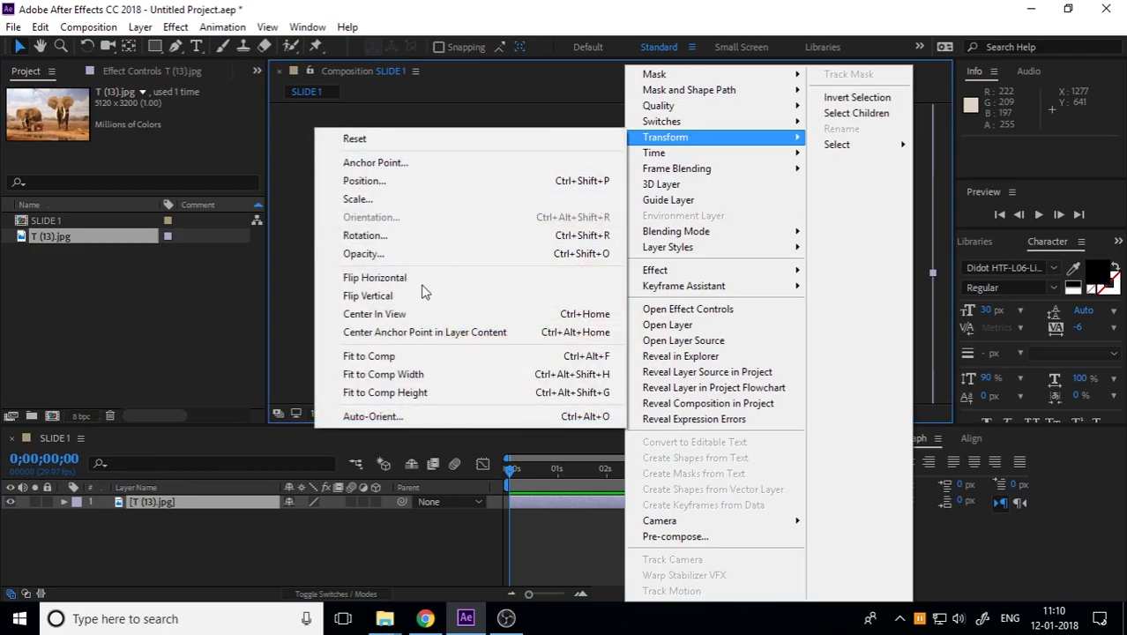
pyautogui.click(424, 375)
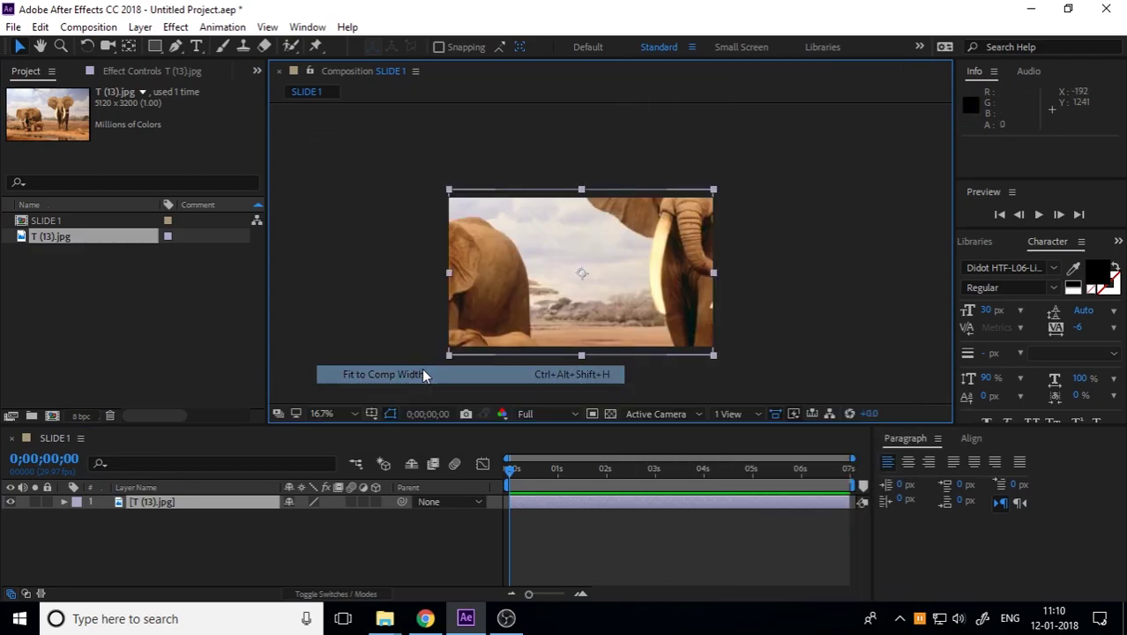
# Pre-compose the photo layer into a new composition named IMAGE 1
pyautogui.click(197, 502)
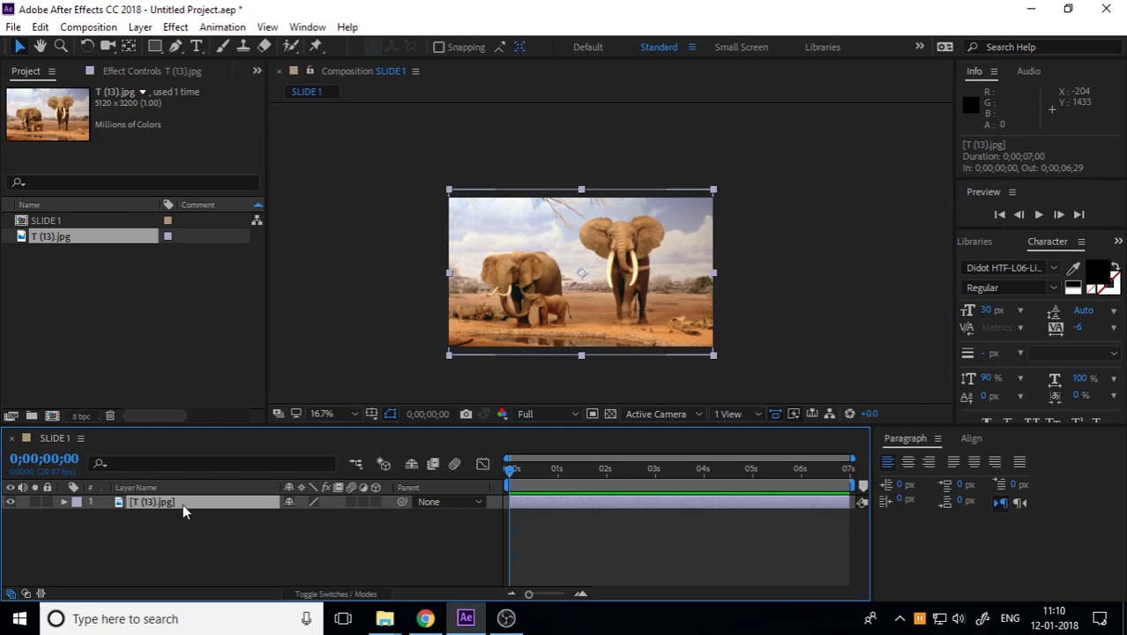
pyautogui.rightClick(183, 503)
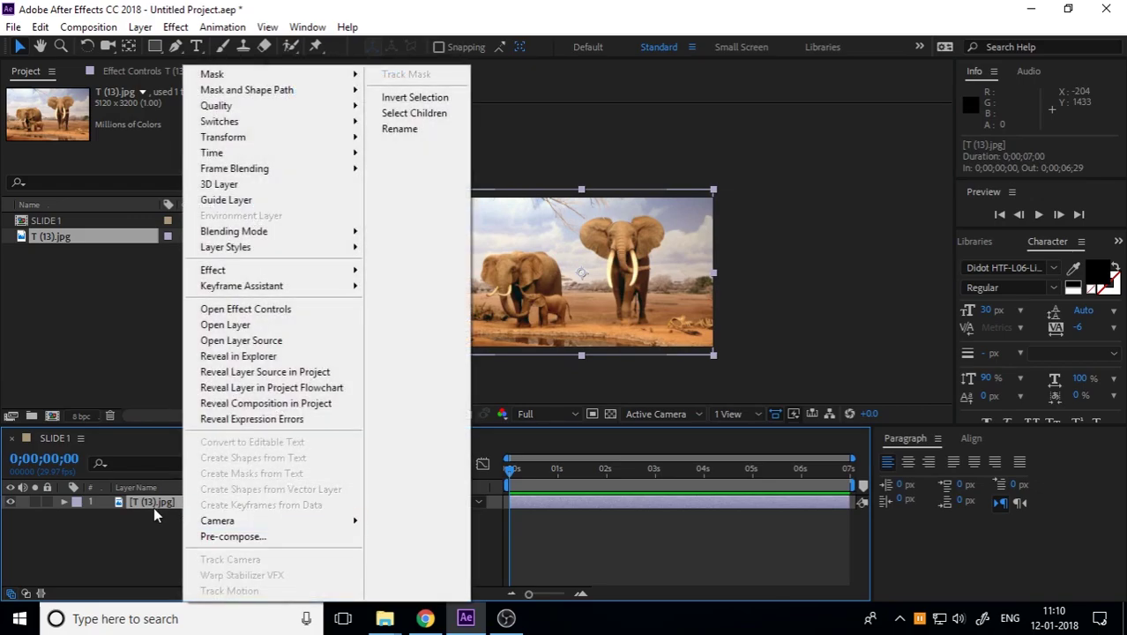
pyautogui.click(225, 537)
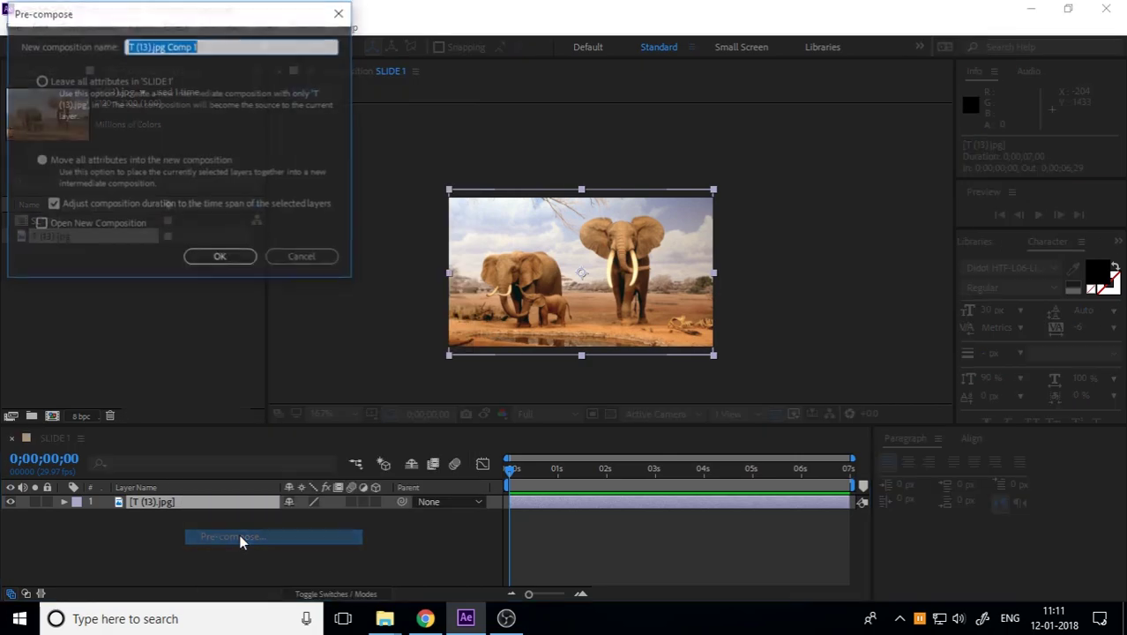
pyautogui.press('BackSpace')
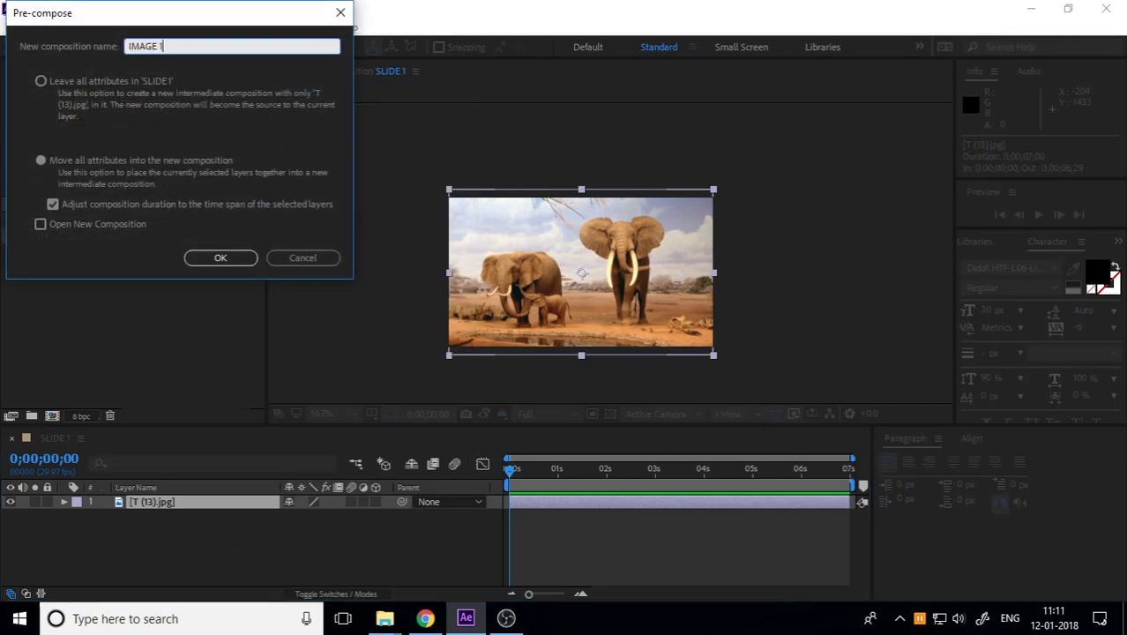
pyautogui.press('Return')
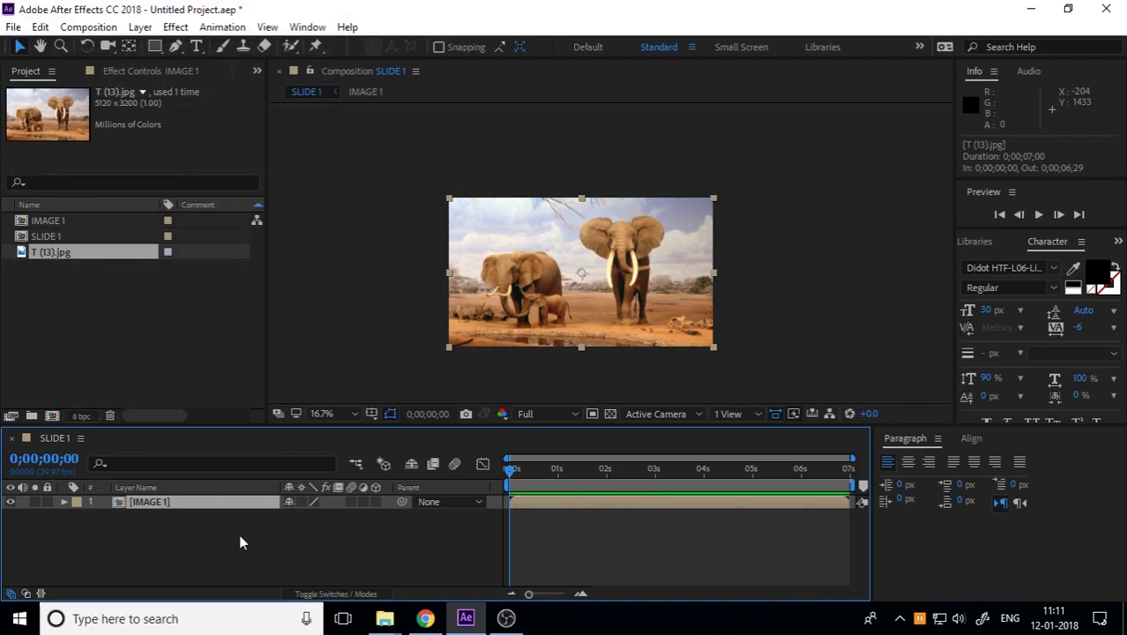
# Create a PLACEHOLDER project folder and move IMAGE 1 into it
pyautogui.click(31, 416)
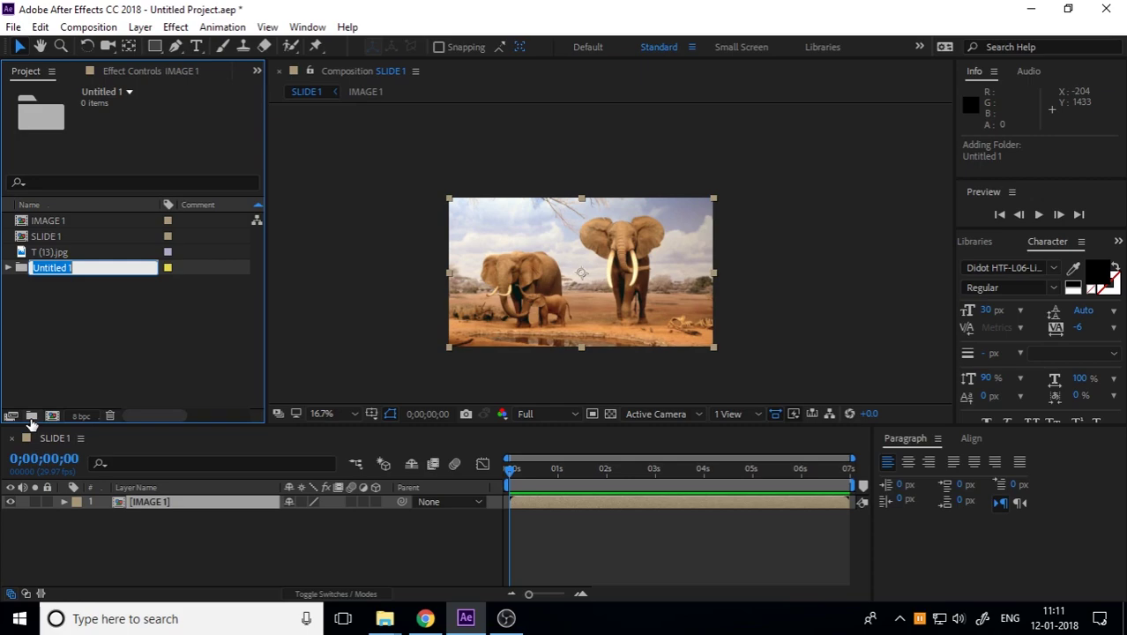
pyautogui.write('PLACEHOLDER')
pyautogui.press('Return')
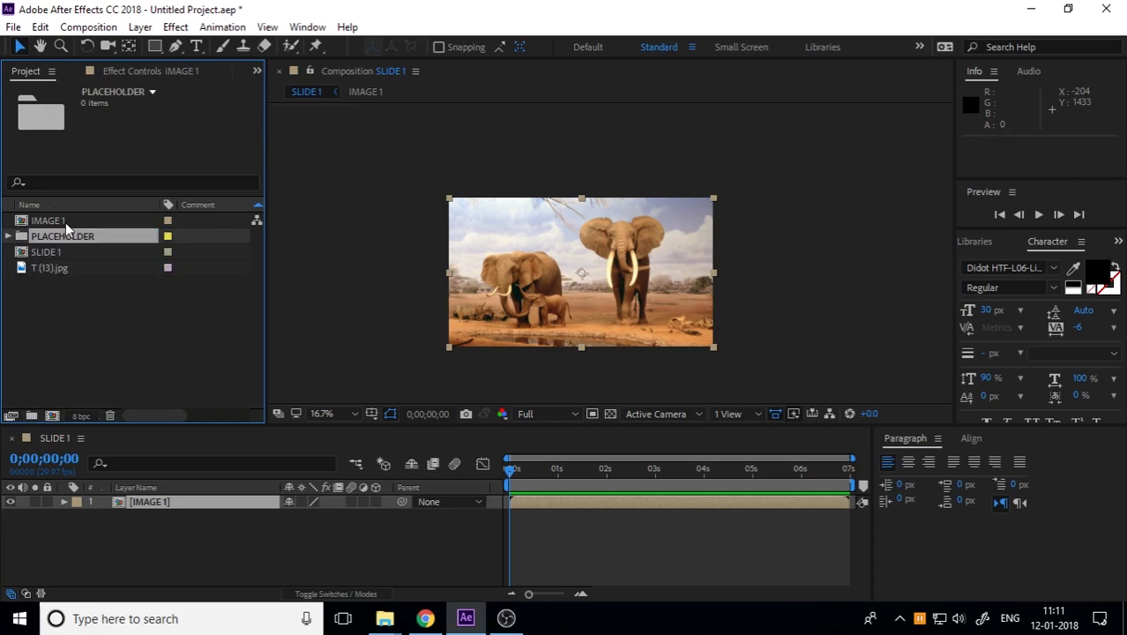
pyautogui.moveTo(67, 218); pyautogui.dragTo(74, 246)
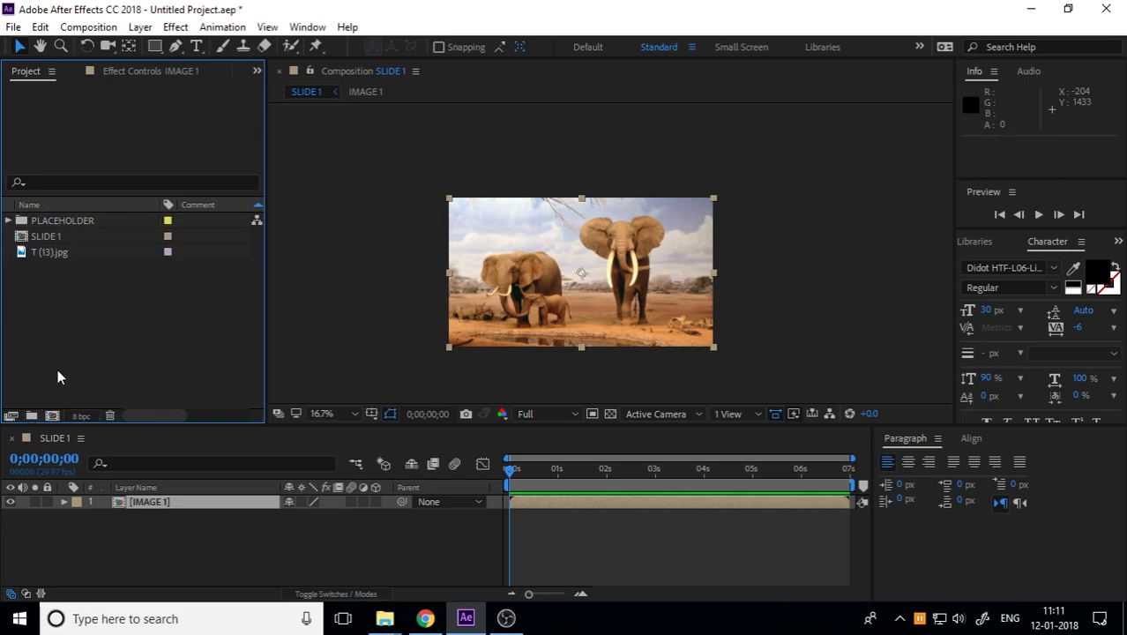
# Create an OTHER project folder and move SLIDE 1 into it
pyautogui.click(31, 417)
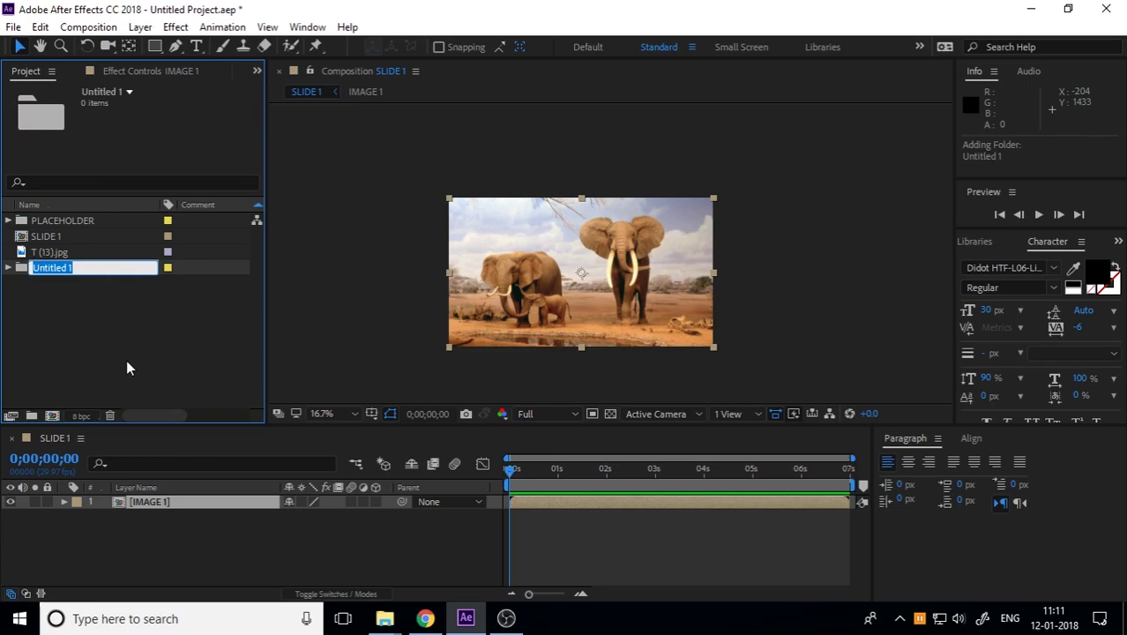
pyautogui.write('OTHER')
pyautogui.press('Return')
pyautogui.moveTo(69, 257); pyautogui.dragTo(69, 220)
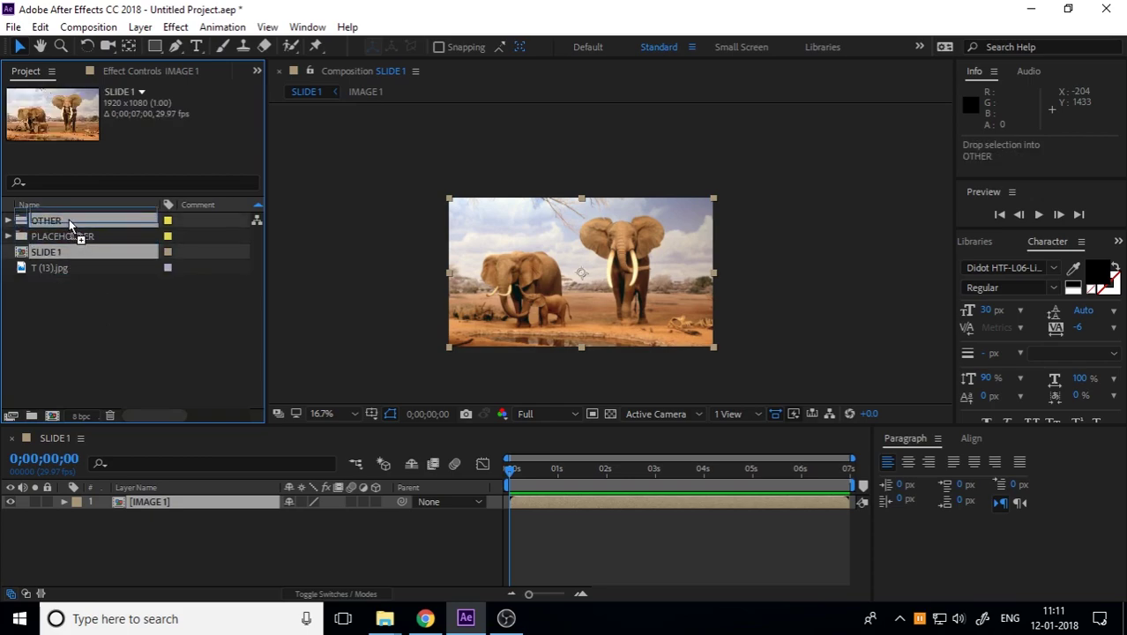
# Expand PLACEHOLDER and open the IMAGE 1 composition
pyautogui.click(7, 236)
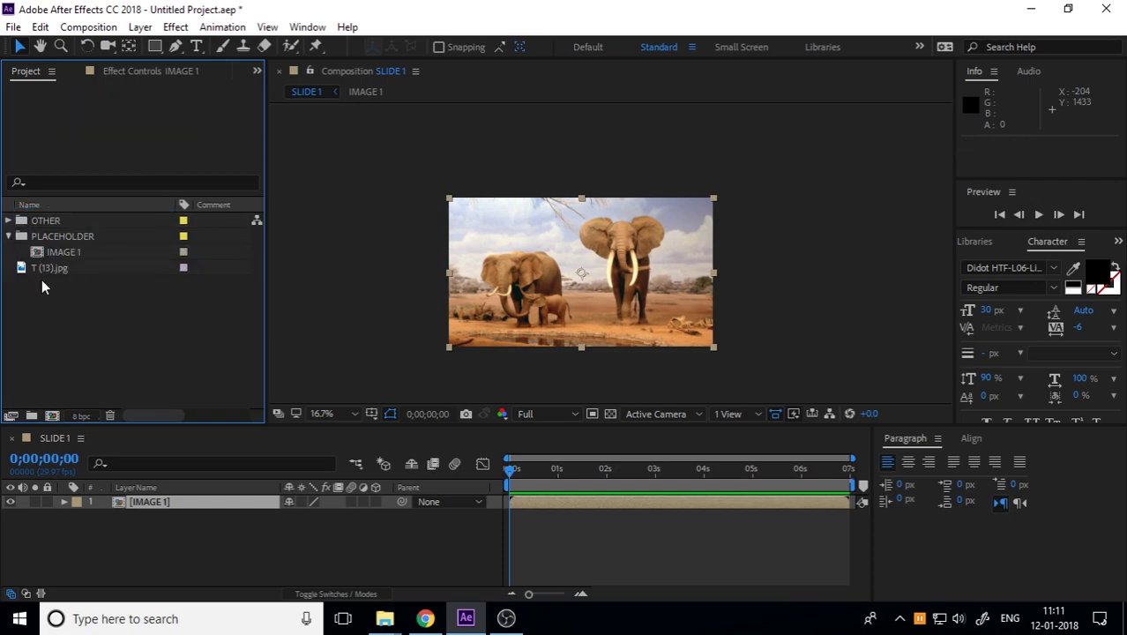
pyautogui.click(76, 254)
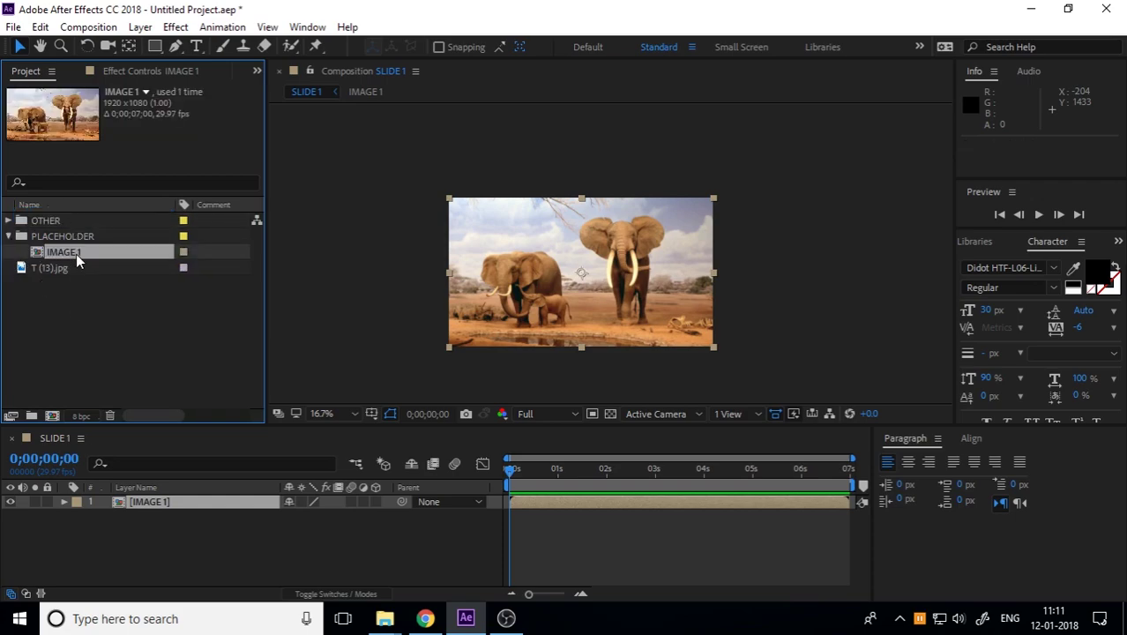
pyautogui.doubleClick(151, 504)
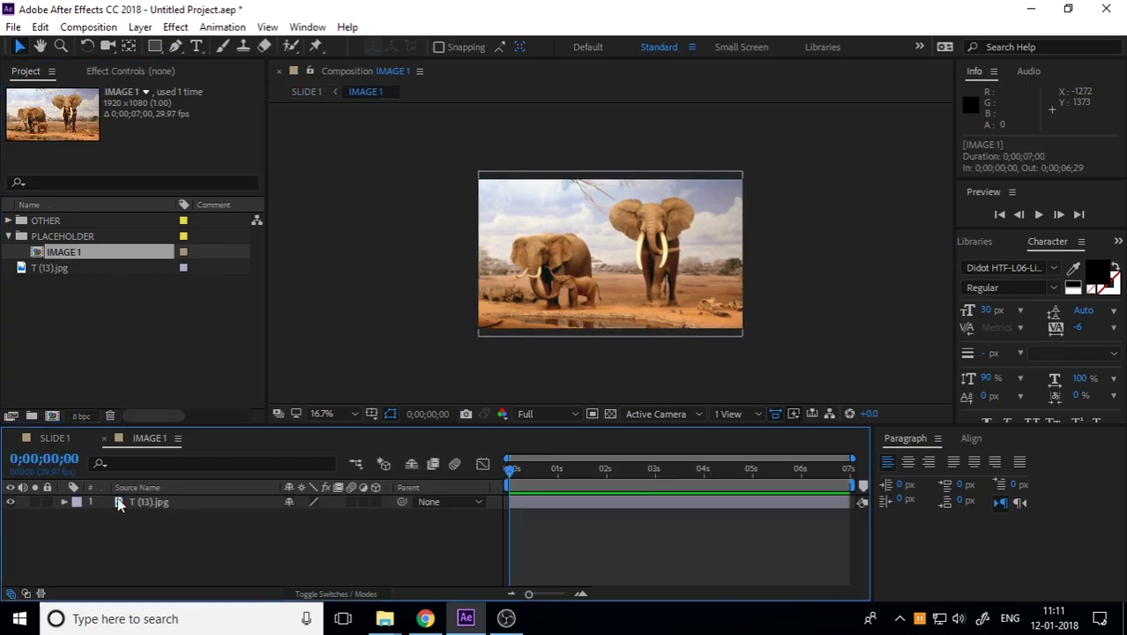
# Add Stomp.MP4 to SLIDE 1 and pre-compose it into a composition named AUDIO
pyautogui.click(62, 440)
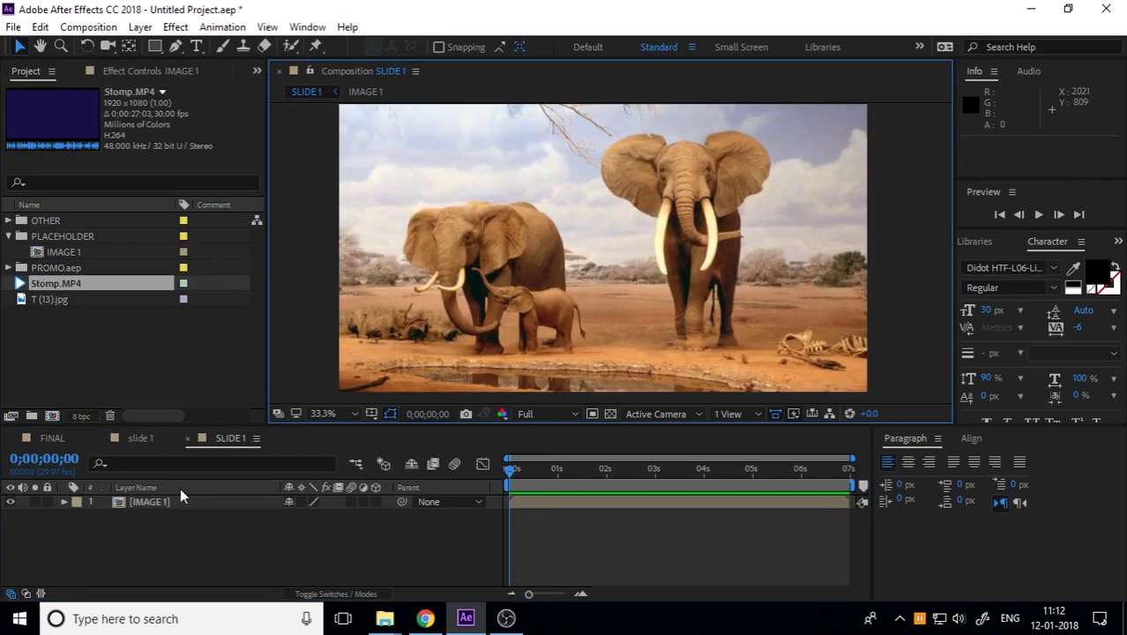
pyautogui.click(129, 331)
pyautogui.click(96, 287)
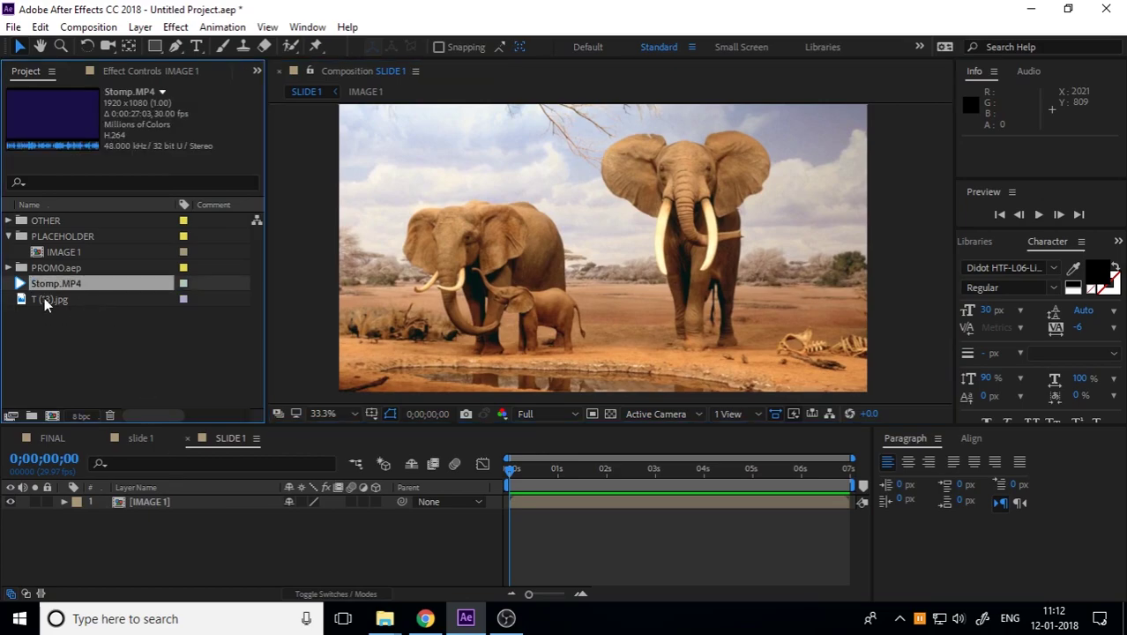
pyautogui.moveTo(61, 280); pyautogui.dragTo(95, 525)
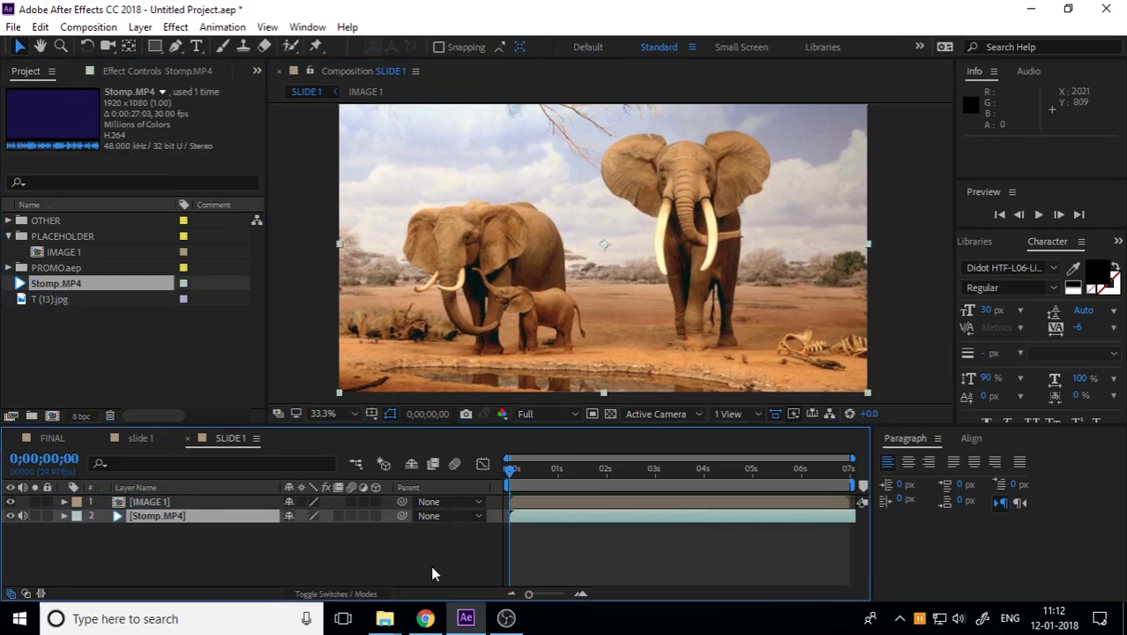
pyautogui.rightClick(153, 514)
pyautogui.click(201, 536)
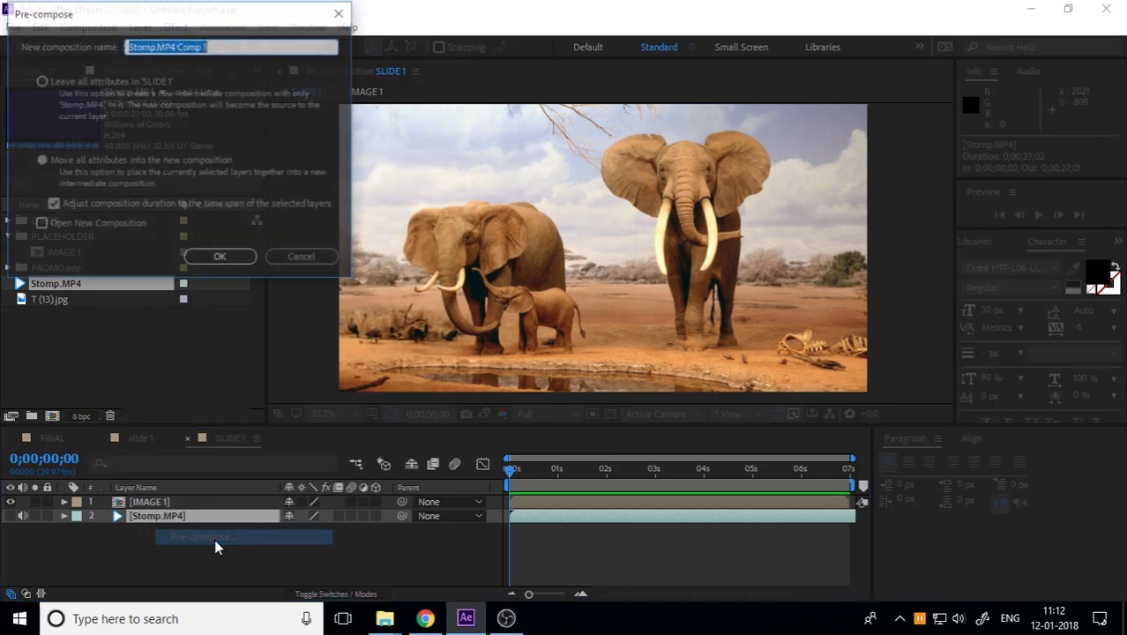
pyautogui.write('A')
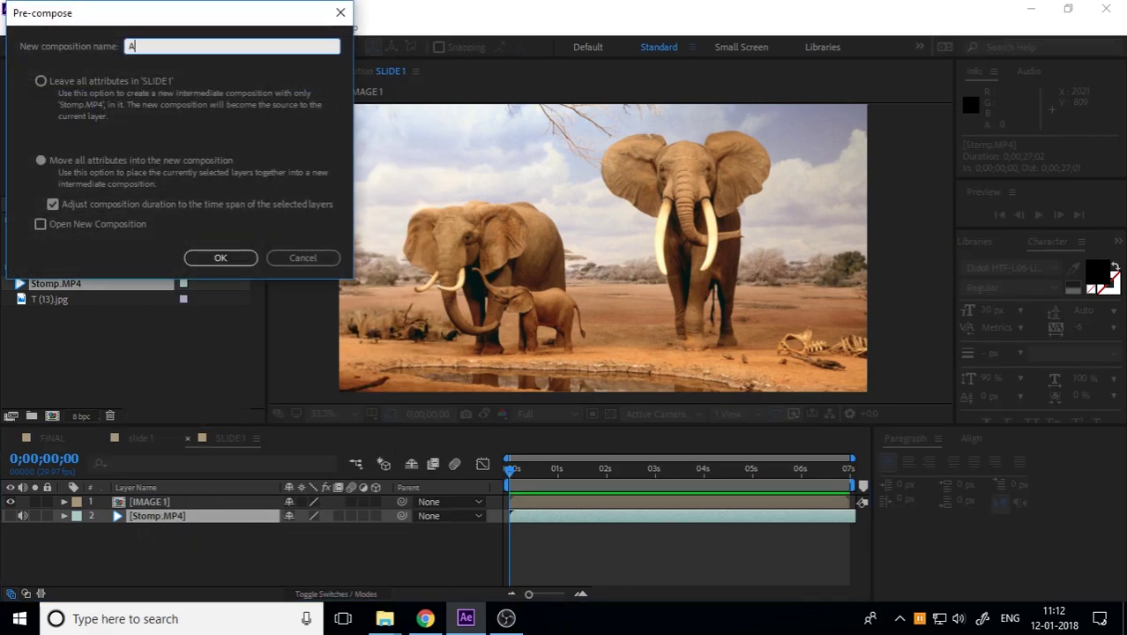
pyautogui.write('UDIO')
pyautogui.press('Return')
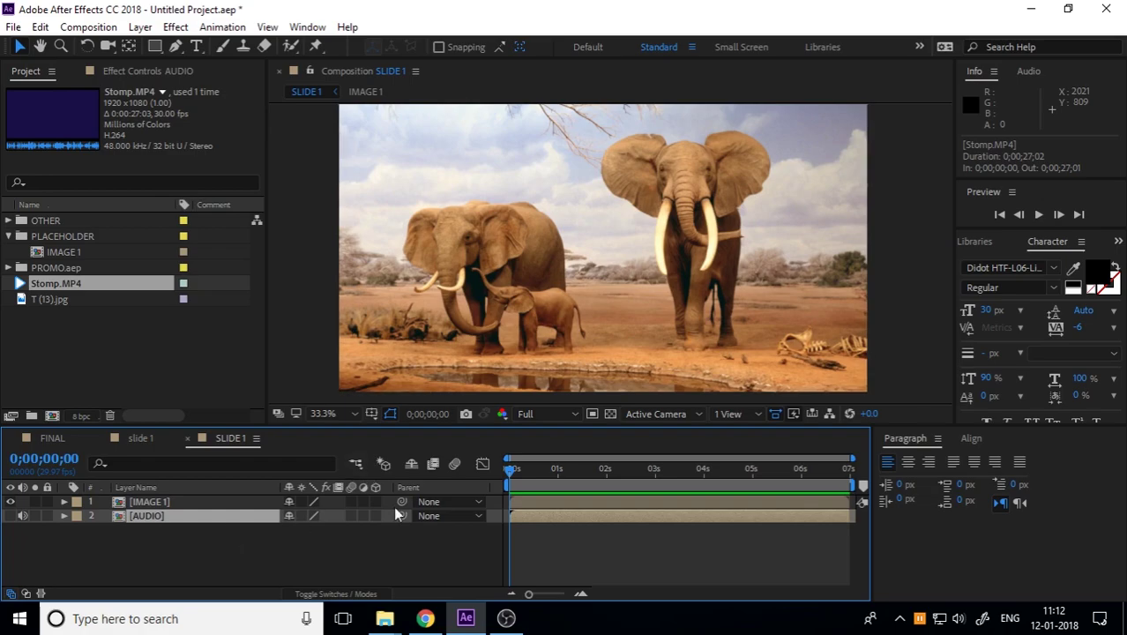
# Preview SLIDE 1, then return to the first frame and select the elephant image layer
pyautogui.press('space')
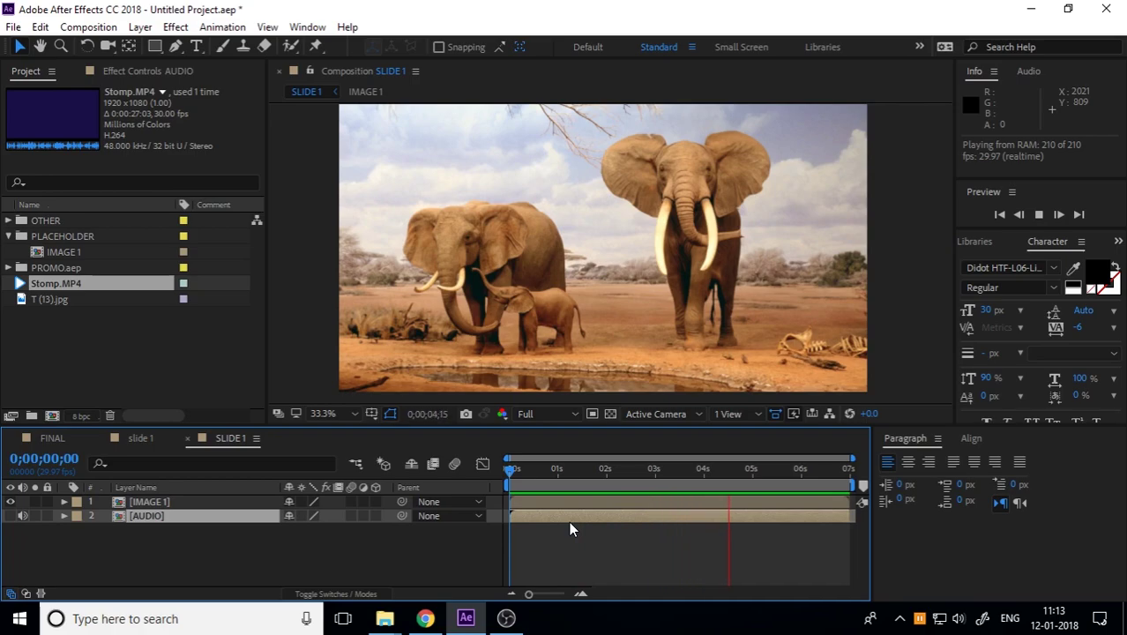
pyautogui.press('space')
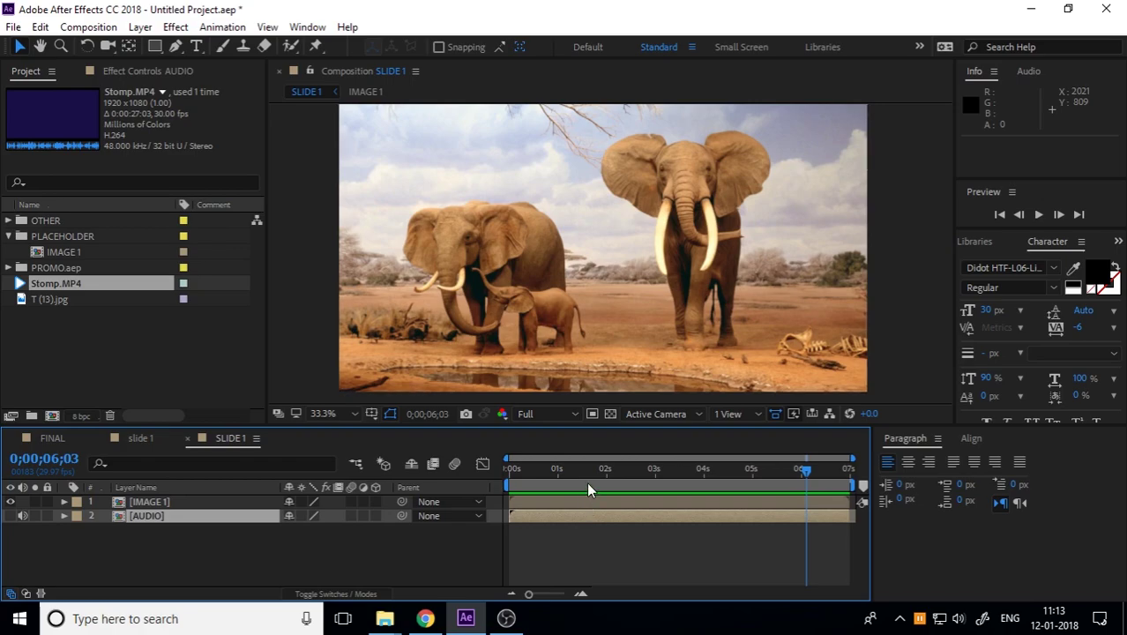
pyautogui.press('Home')
pyautogui.click(164, 502)
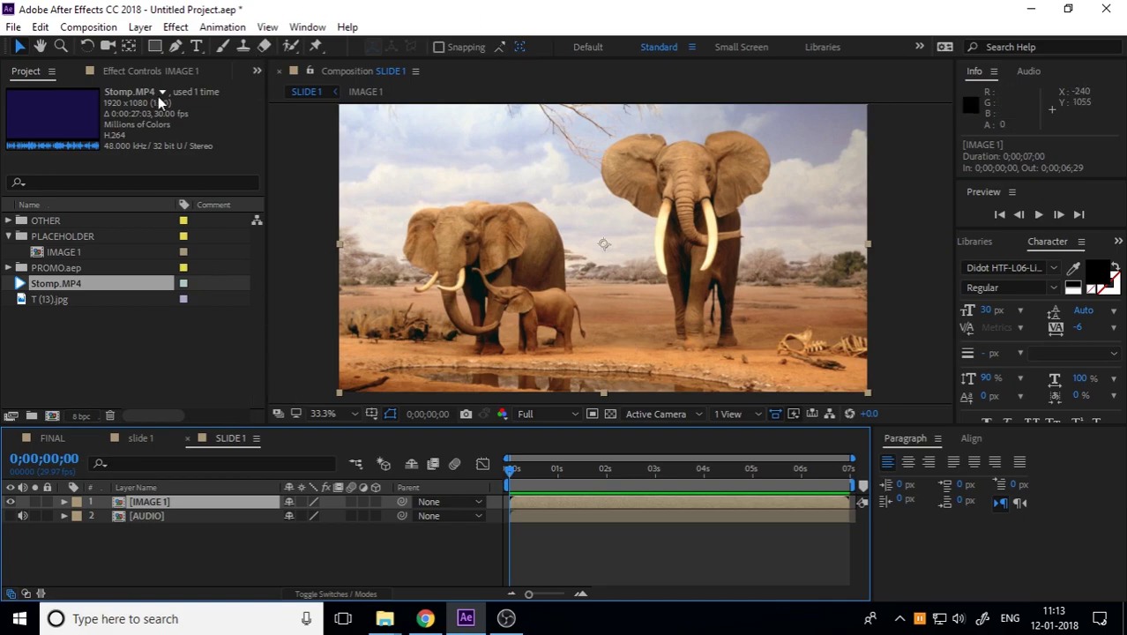
pyautogui.moveTo(154, 46); pyautogui.dragTo(224, 43)
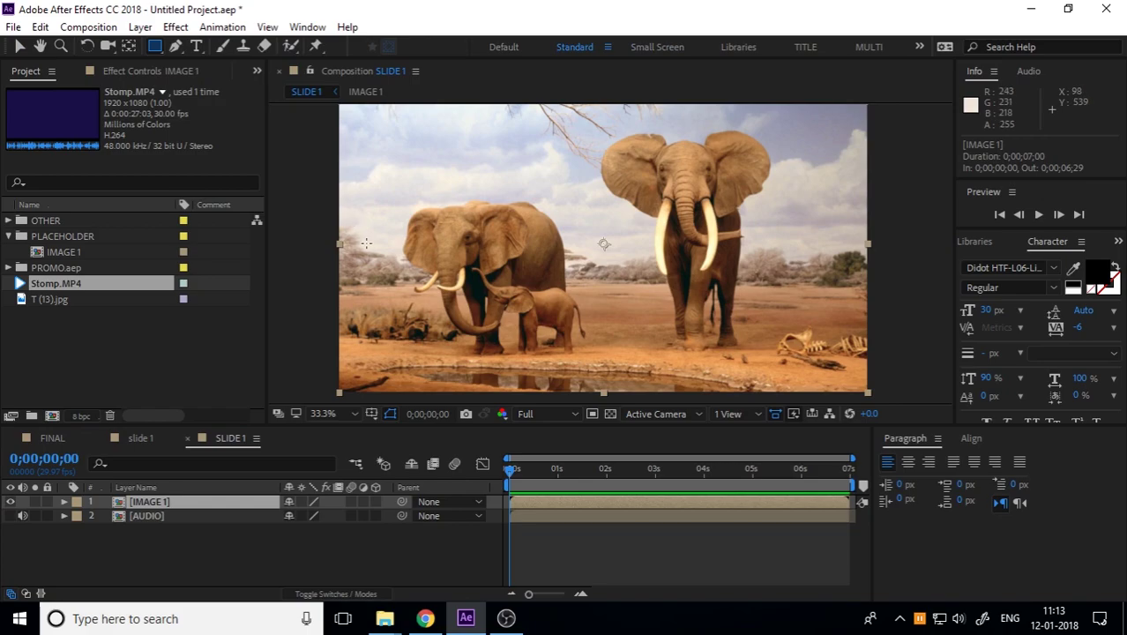
pyautogui.scroll(-2, 366, 242)
pyautogui.scroll(2, 340, 244)
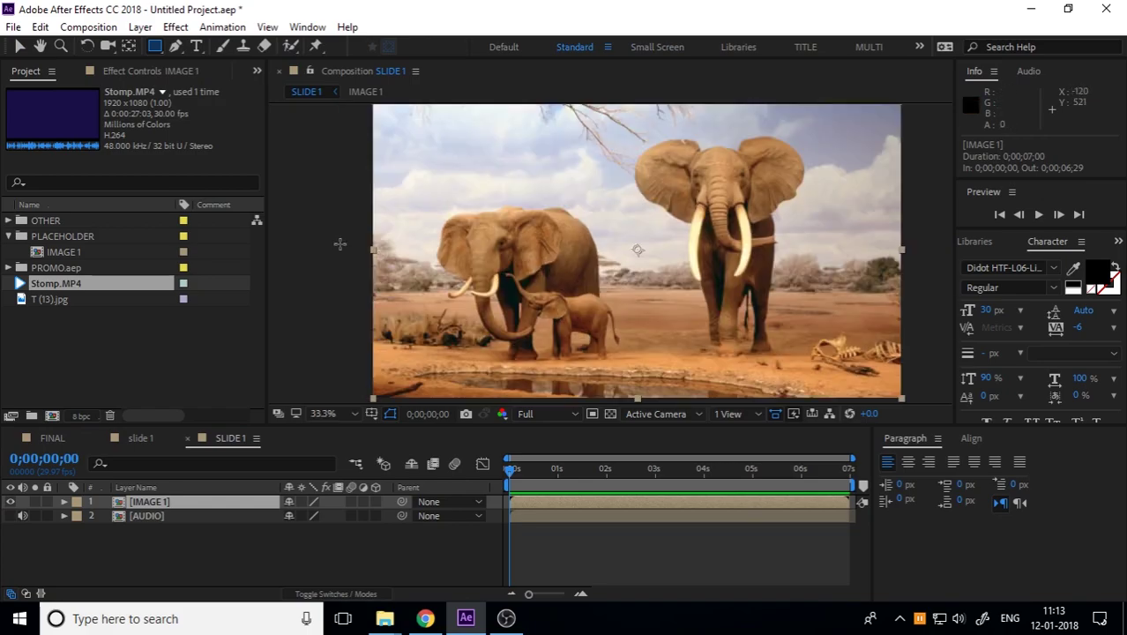
pyautogui.moveTo(349, 247); pyautogui.dragTo(903, 309)
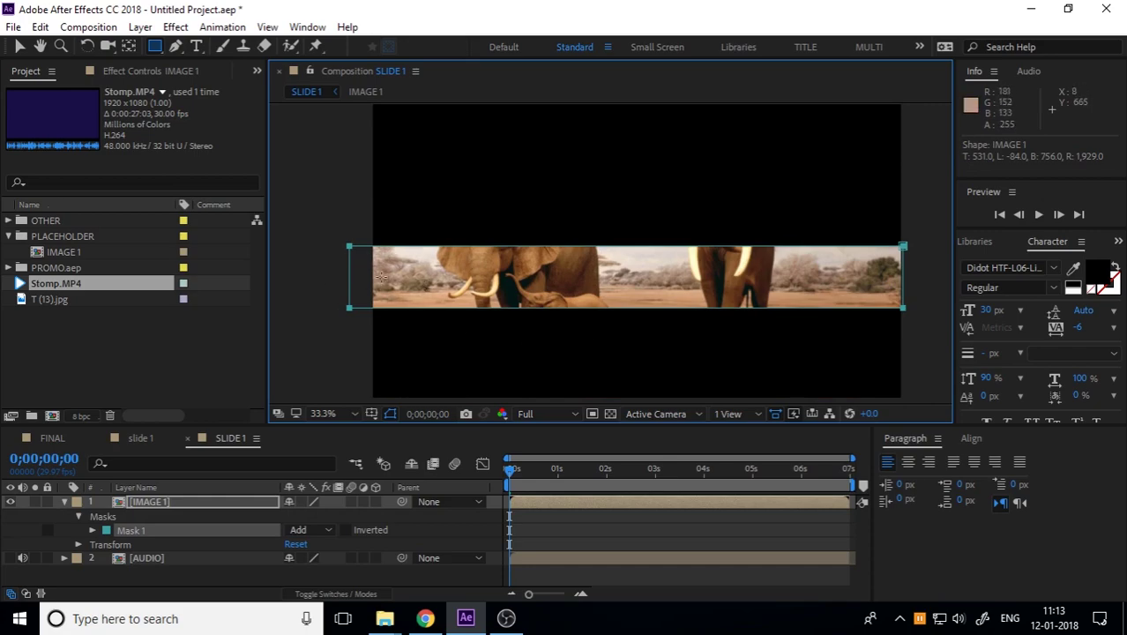
pyautogui.click(152, 502)
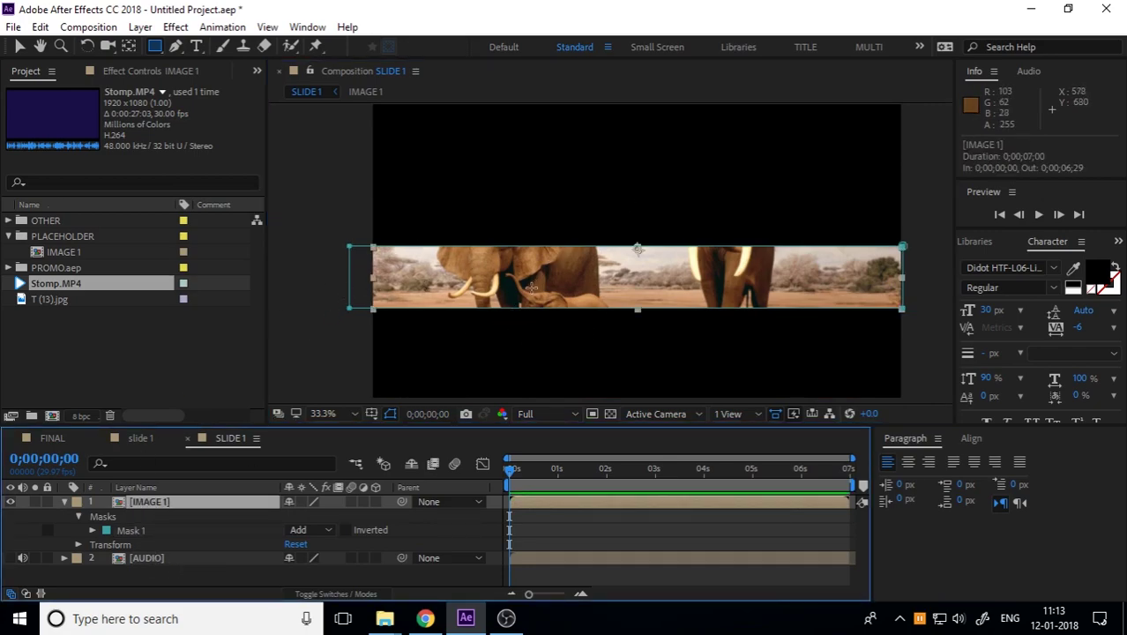
pyautogui.hotkey('ctrl', 'z')
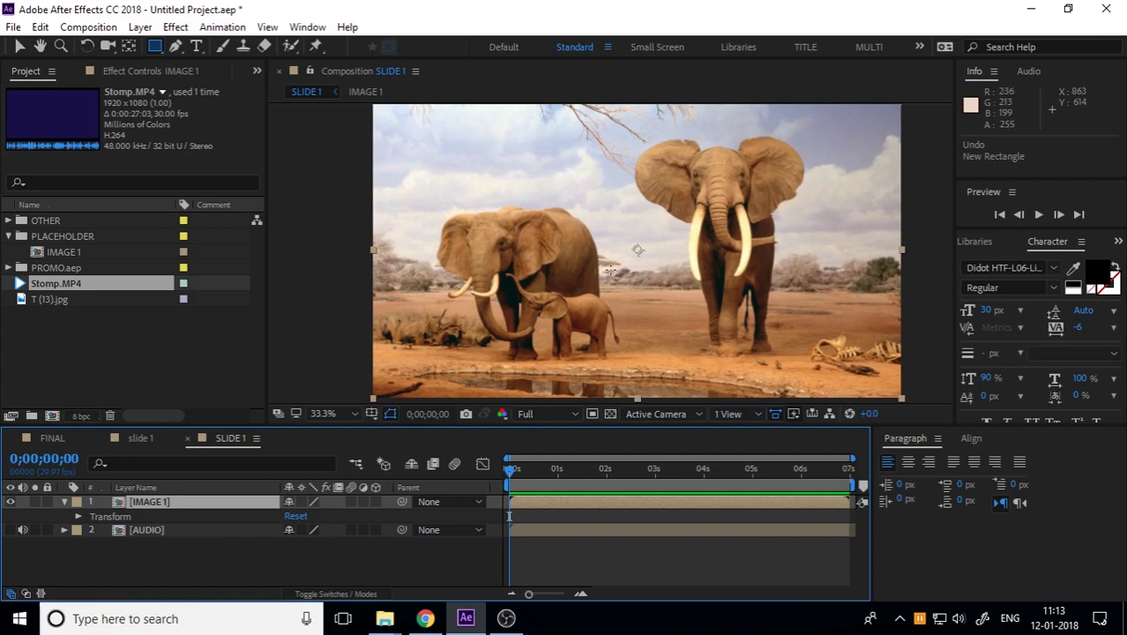
pyautogui.scroll(-2, 612, 267)
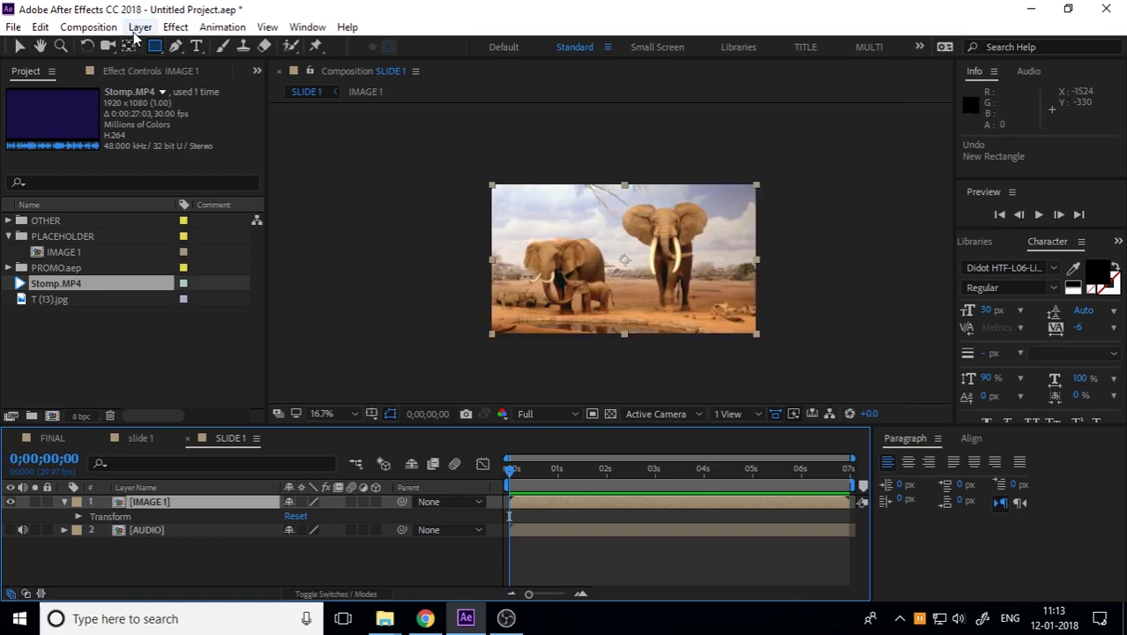
# Add a new shape layer with a grey rectangle drawn across the image's middle
pyautogui.click(141, 26)
pyautogui.moveTo(142, 51)
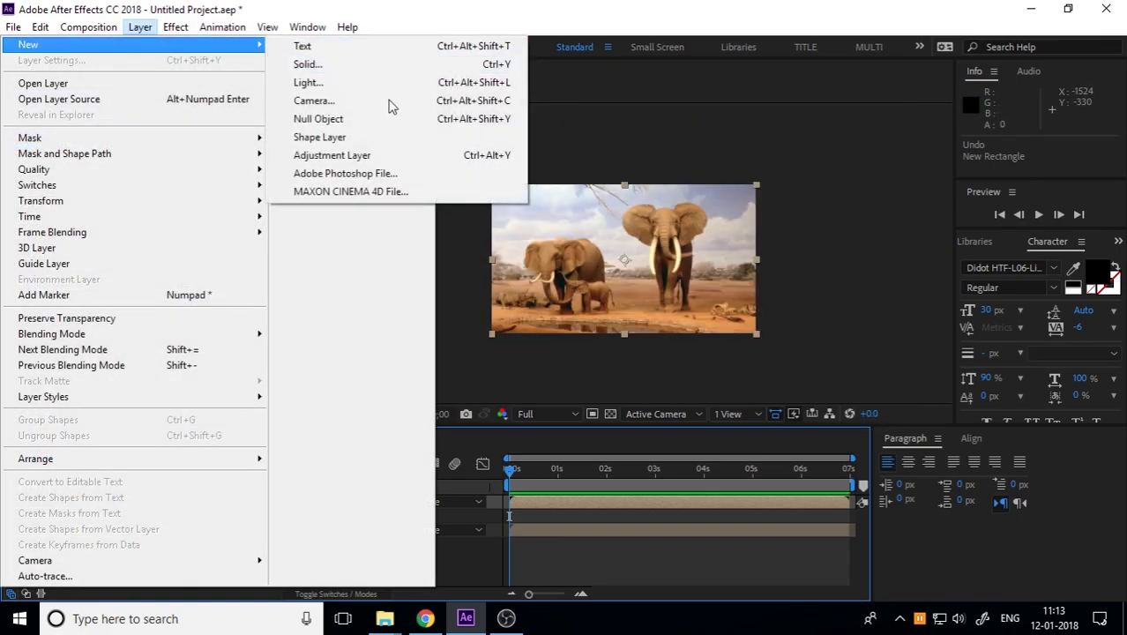
pyautogui.click(384, 143)
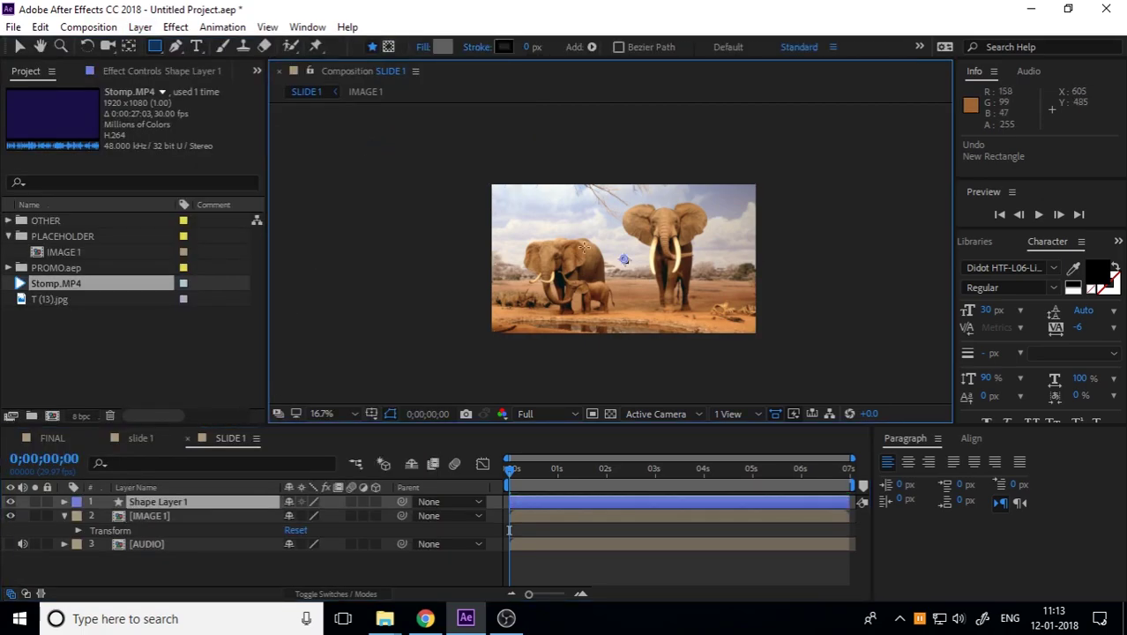
pyautogui.moveTo(478, 246); pyautogui.dragTo(770, 276)
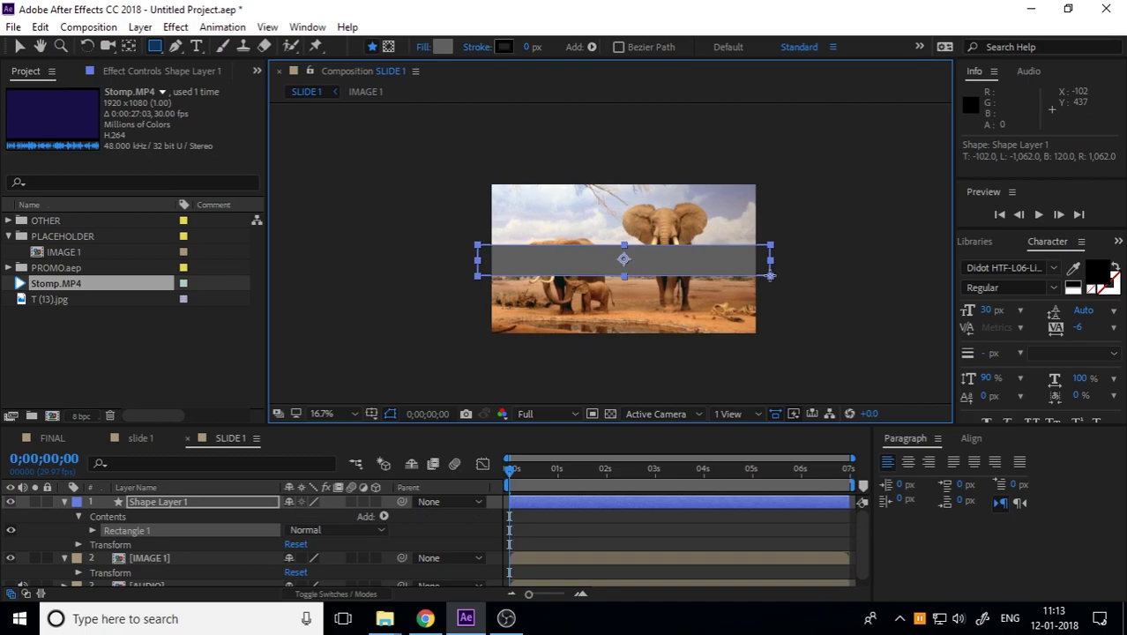
pyautogui.click(19, 46)
pyautogui.click(277, 181)
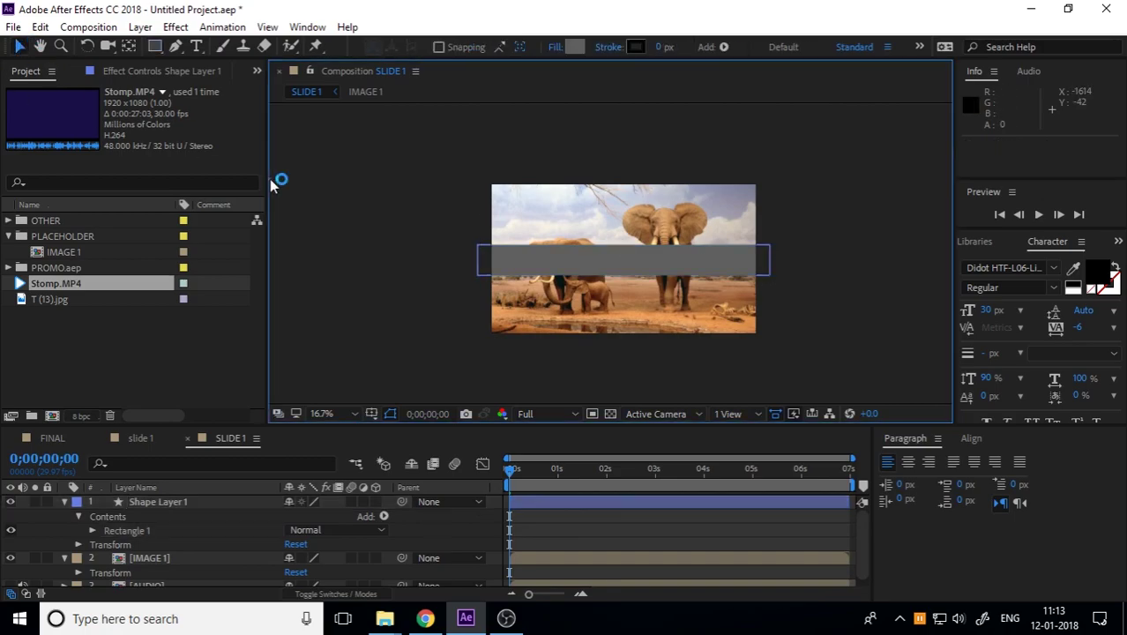
pyautogui.click(653, 269)
# Unlink the band's Scale proportions and set its vertical scale to 90%
pyautogui.scroll(2, 709, 257)
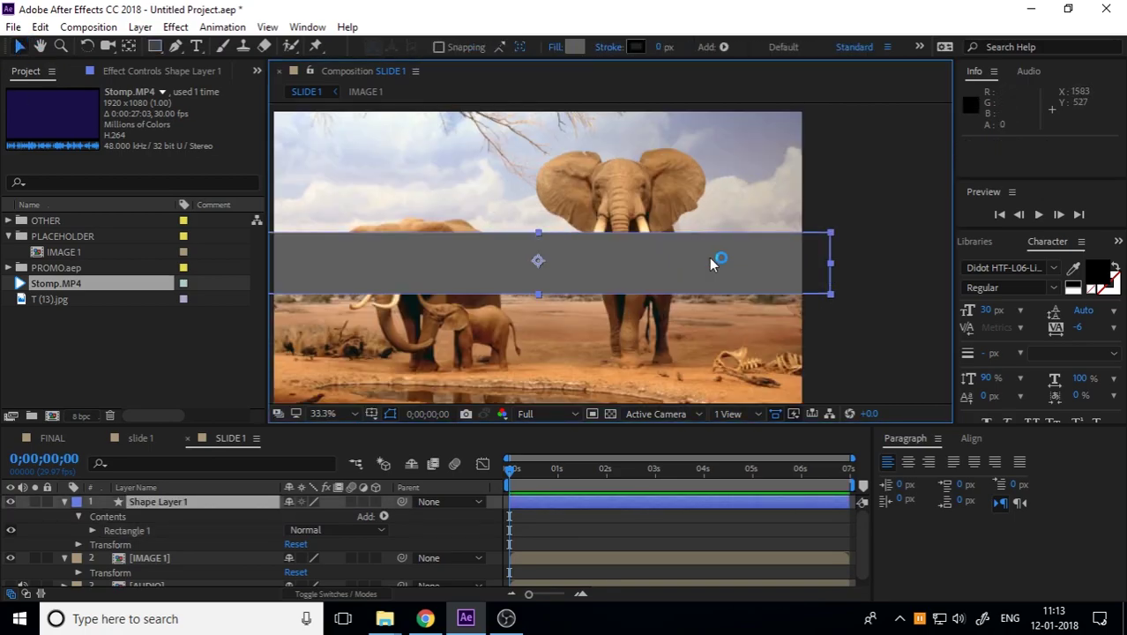
pyautogui.click(64, 502)
pyautogui.press('s')
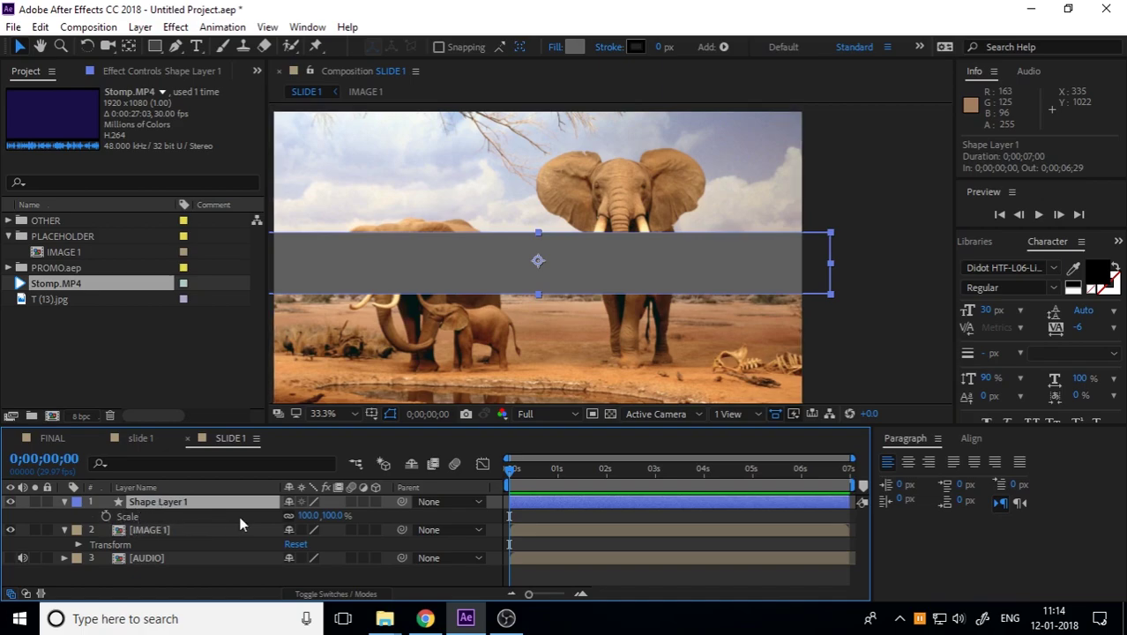
pyautogui.moveTo(321, 515); pyautogui.dragTo(352, 515)
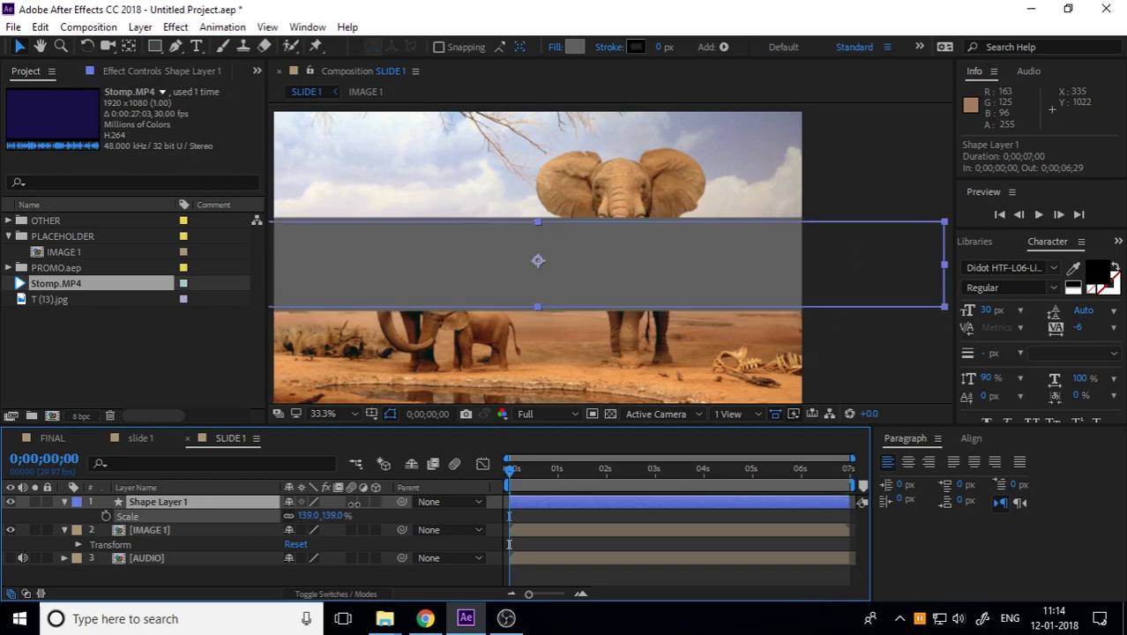
pyautogui.hotkey('ctrl', 'z')
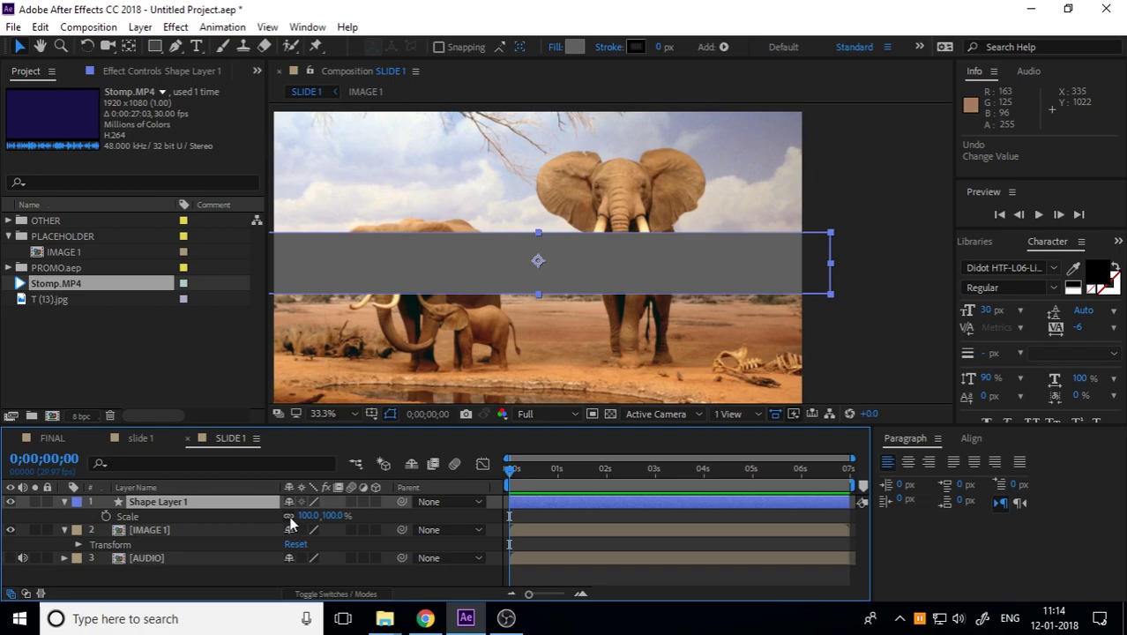
pyautogui.click(287, 516)
pyautogui.click(328, 516)
pyautogui.moveTo(328, 516)
pyautogui.mouseDown()
pyautogui.moveTo(401, 518)
pyautogui.moveTo(357, 516)
pyautogui.mouseUp()
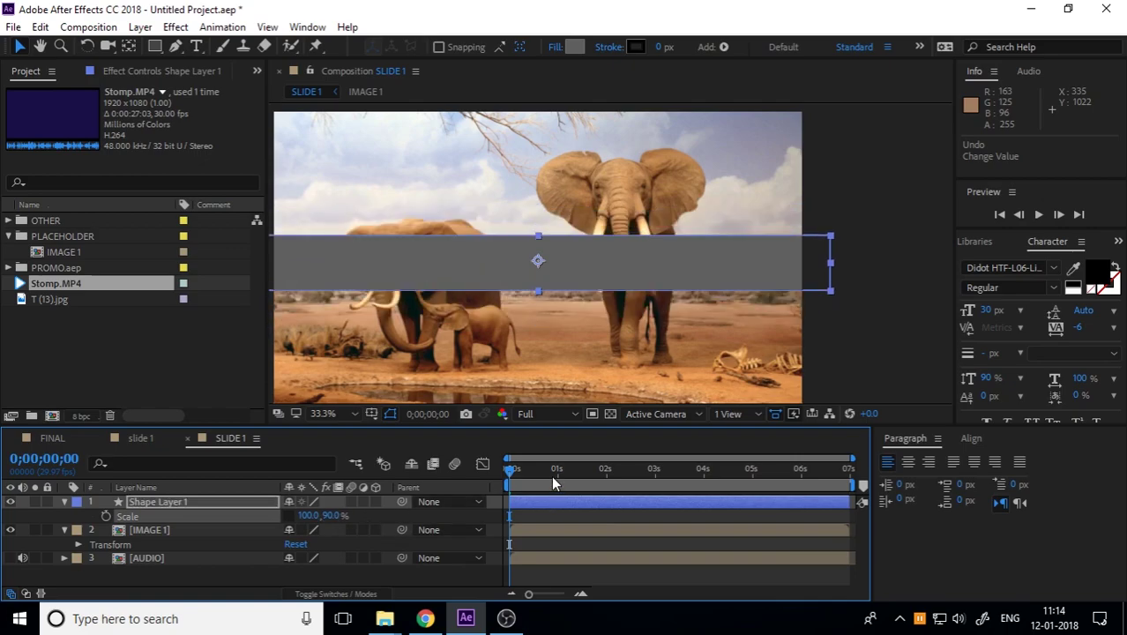
# Keyframe the band's Scale from 100% height at 0 s to 0% height near 4 s
pyautogui.hotkey('ctrl', 'z')
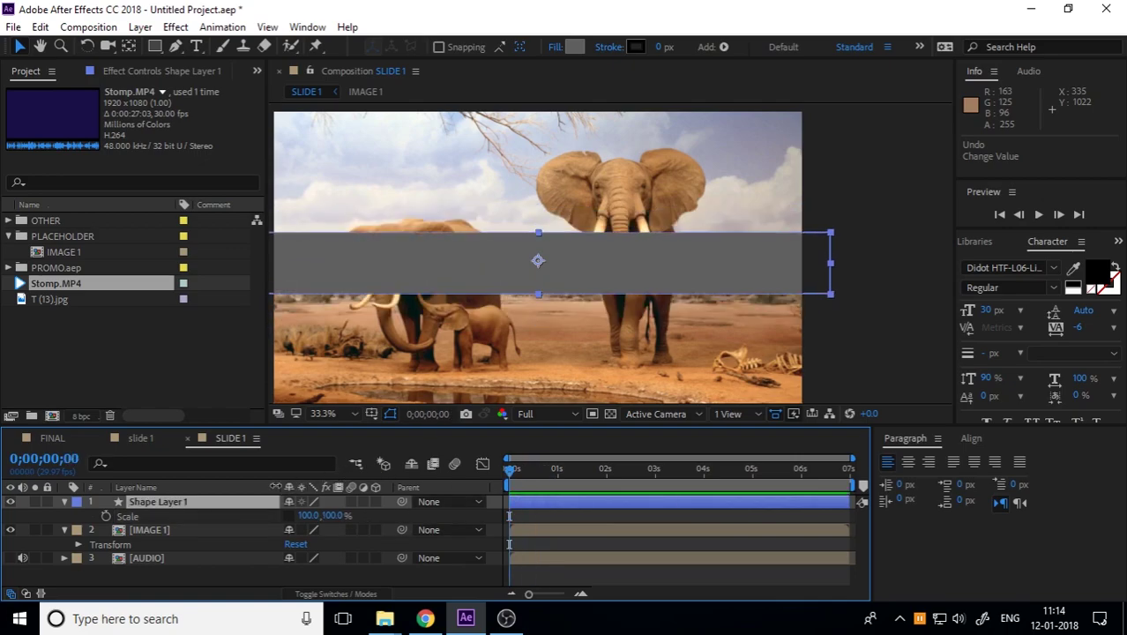
pyautogui.click(105, 515)
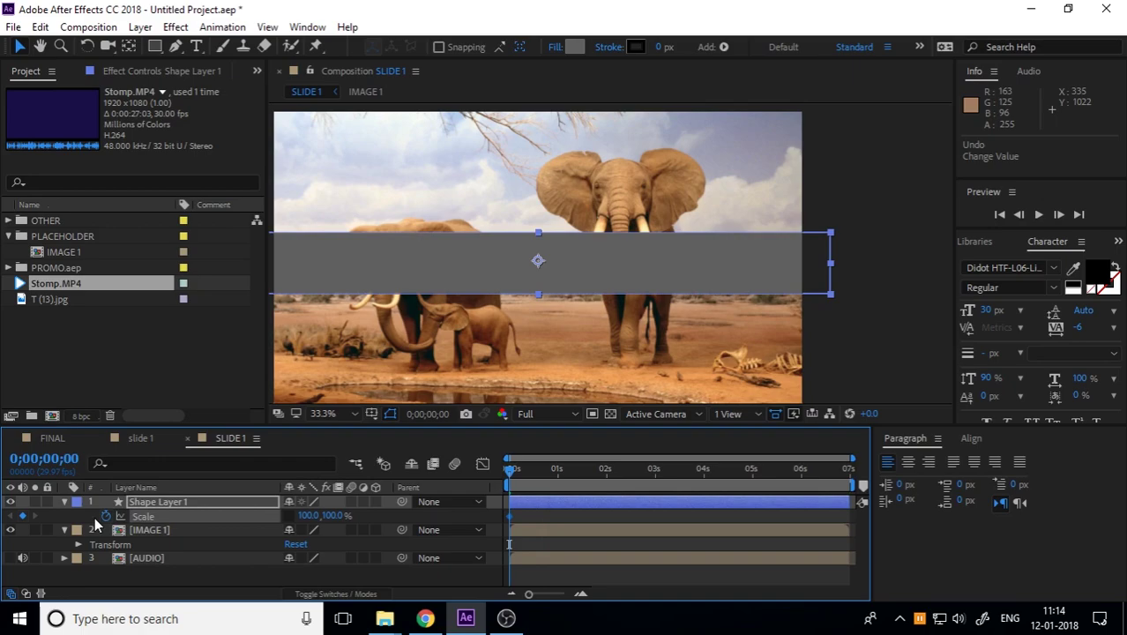
pyautogui.moveTo(520, 479); pyautogui.dragTo(558, 488)
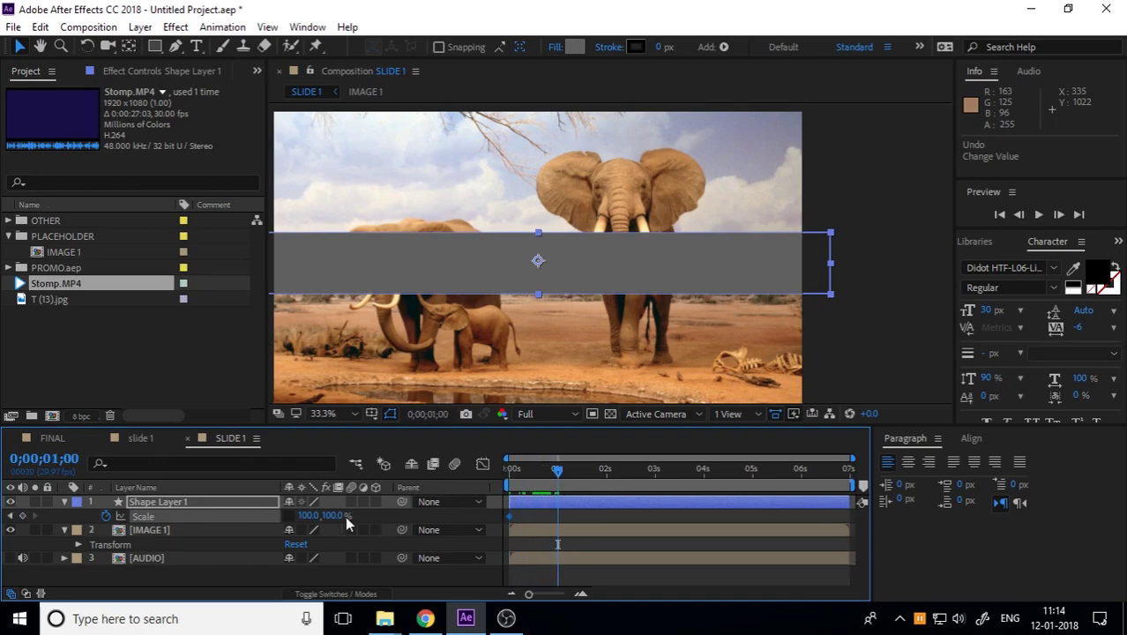
pyautogui.click(340, 516)
pyautogui.press('Return')
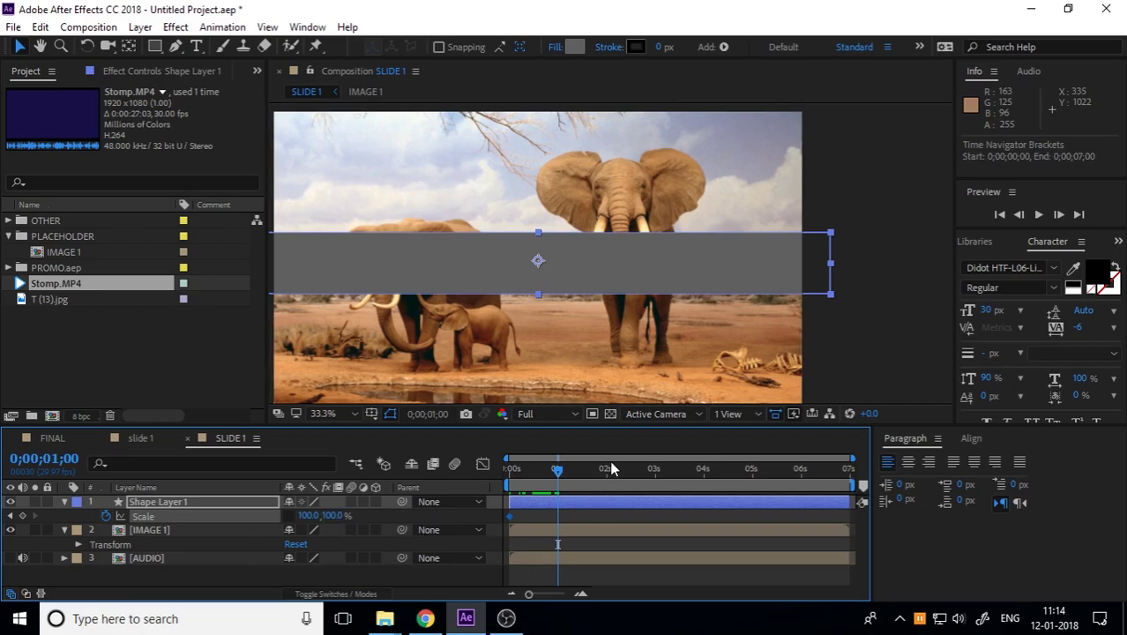
pyautogui.moveTo(642, 472); pyautogui.dragTo(653, 484)
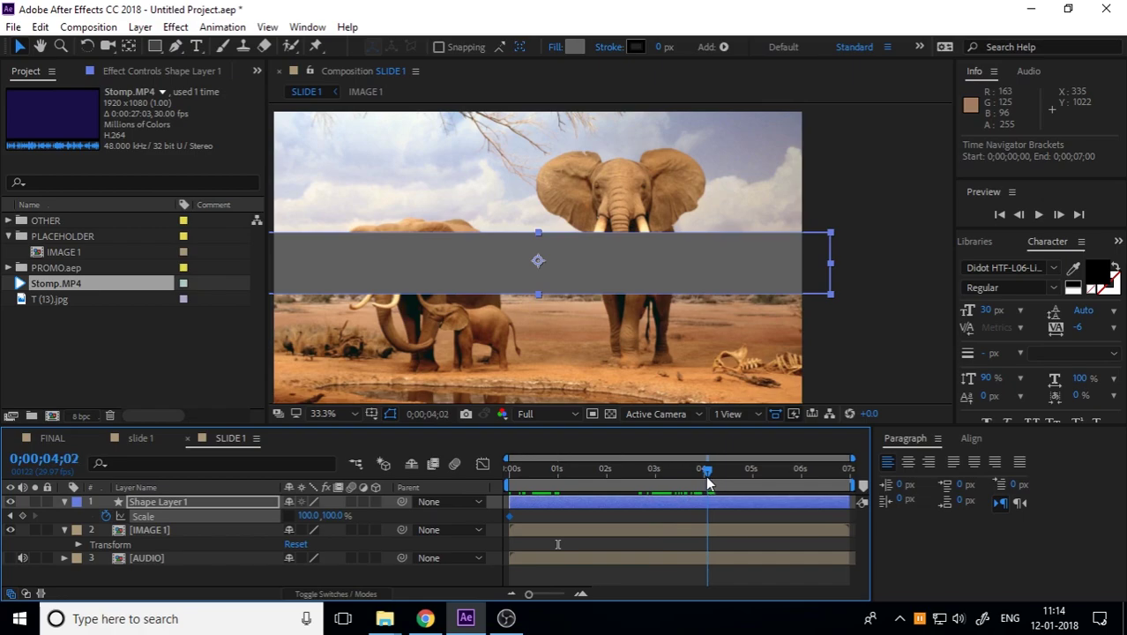
pyautogui.moveTo(653, 484); pyautogui.dragTo(702, 484)
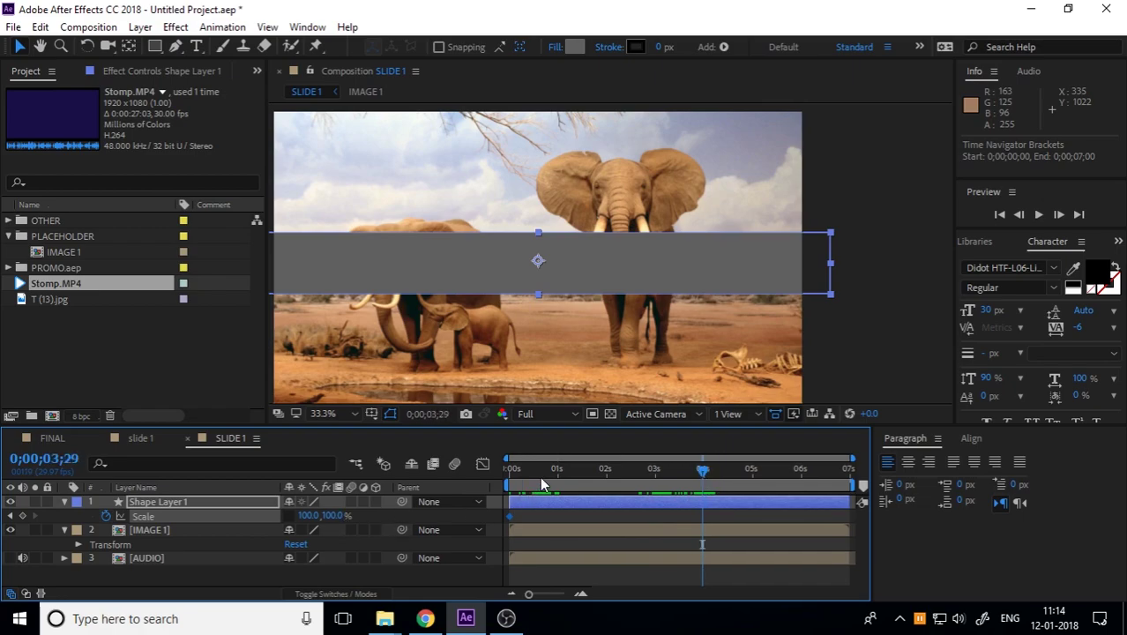
pyautogui.click(336, 515)
pyautogui.press('Return')
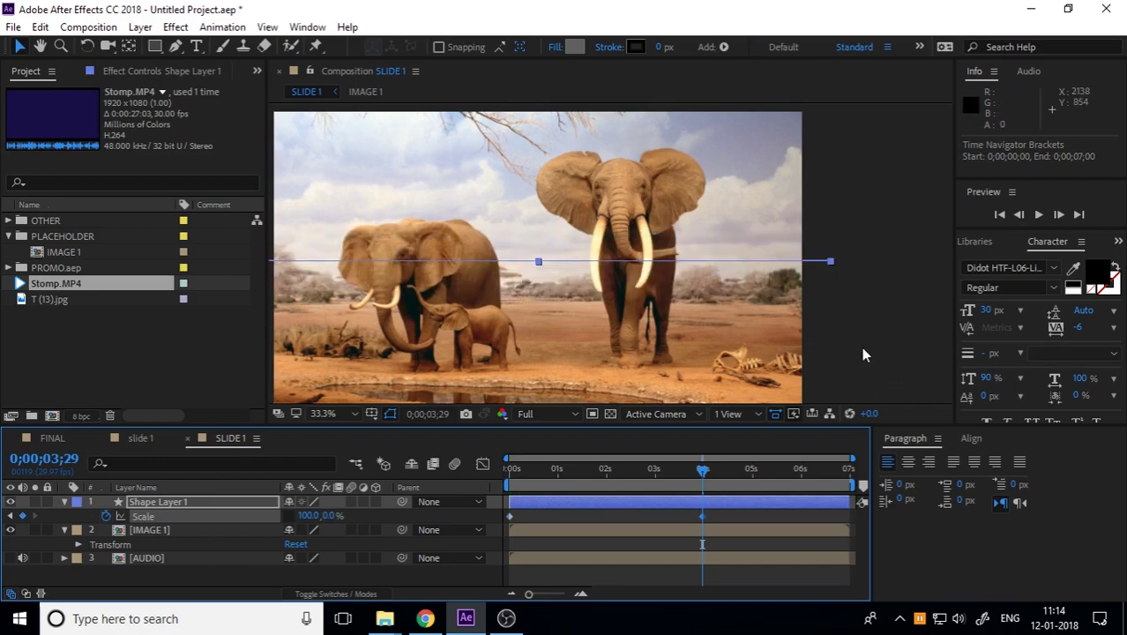
# Preview the collapse and apply Easy Ease to both Scale keyframes
pyautogui.click(862, 353)
pyautogui.press('space')
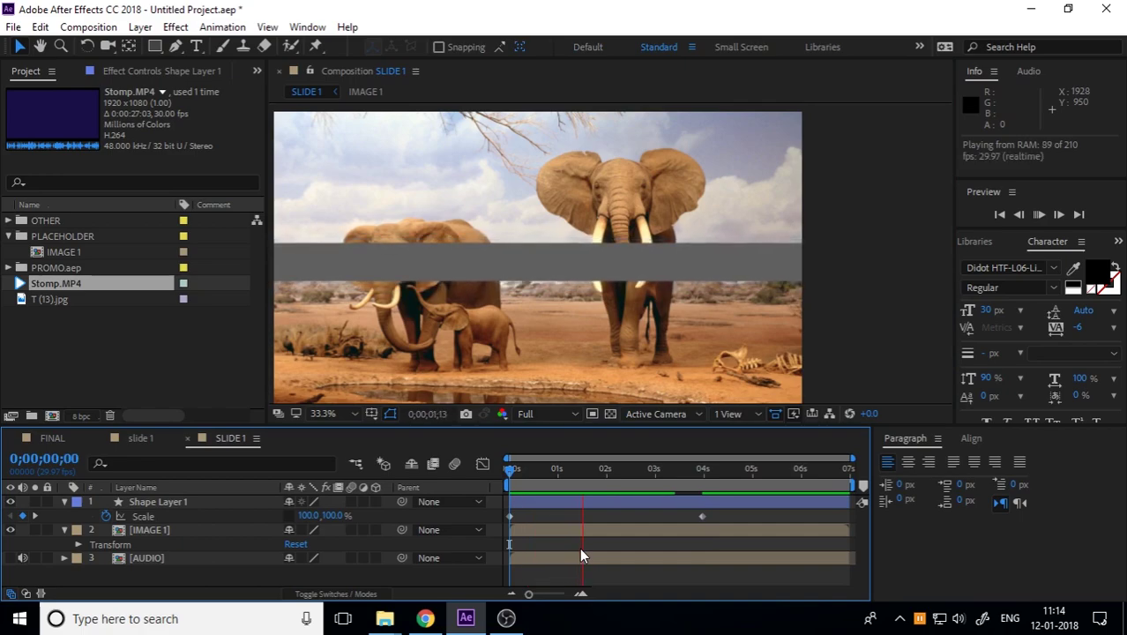
pyautogui.press('space')
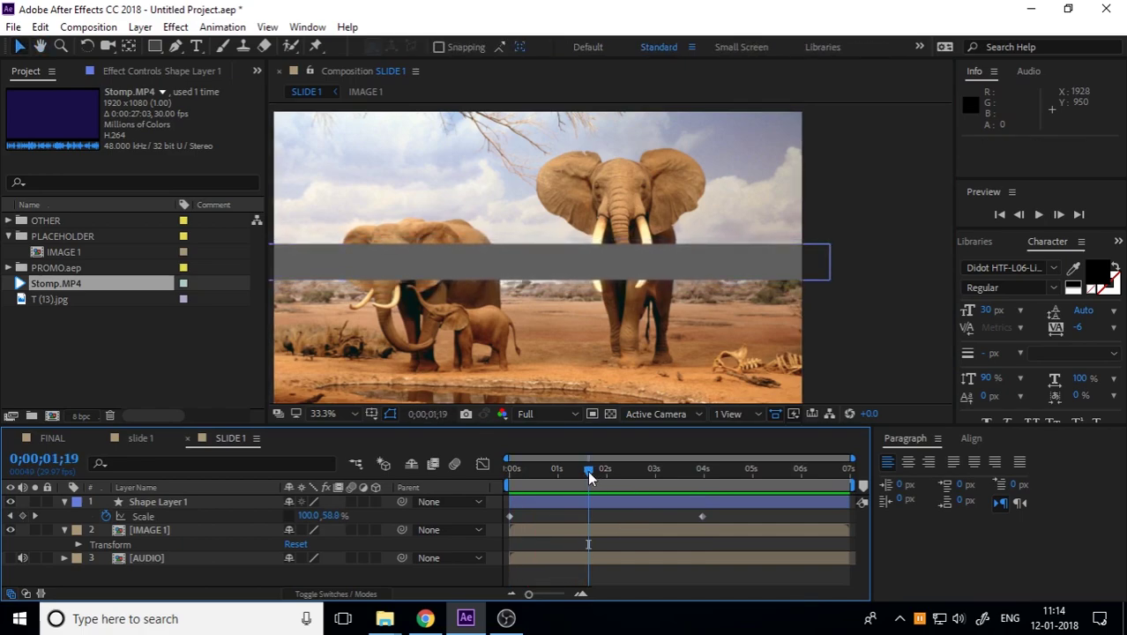
pyautogui.moveTo(705, 521); pyautogui.dragTo(503, 520)
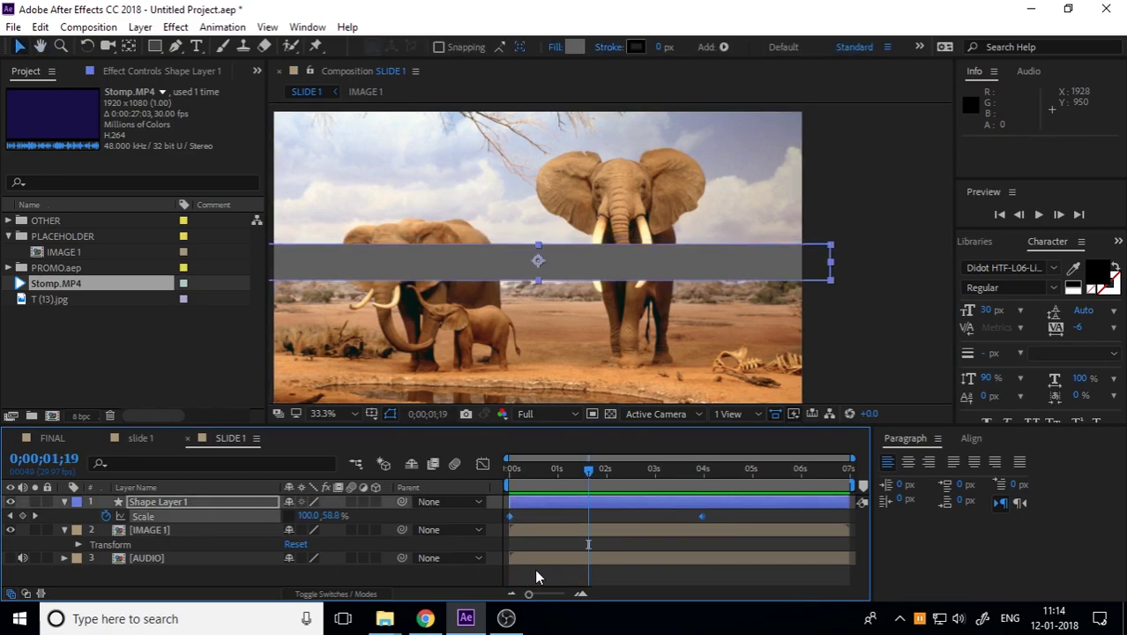
pyautogui.press('F9')
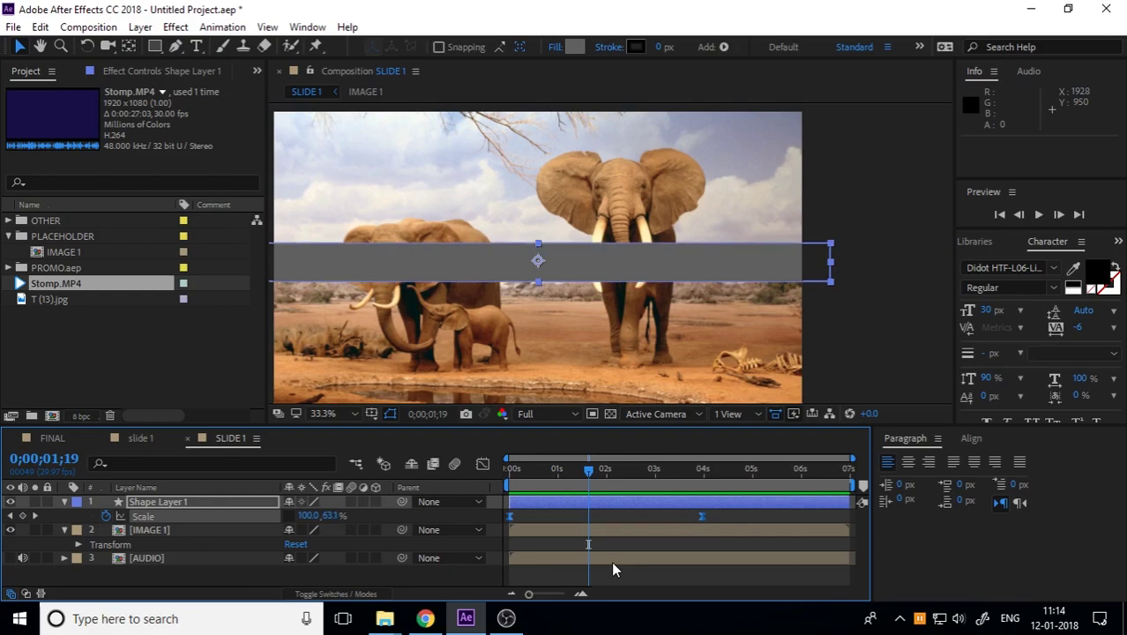
pyautogui.click(253, 576)
# Duplicate the grey bar shape layer and move the copy below the first bar
pyautogui.click(64, 502)
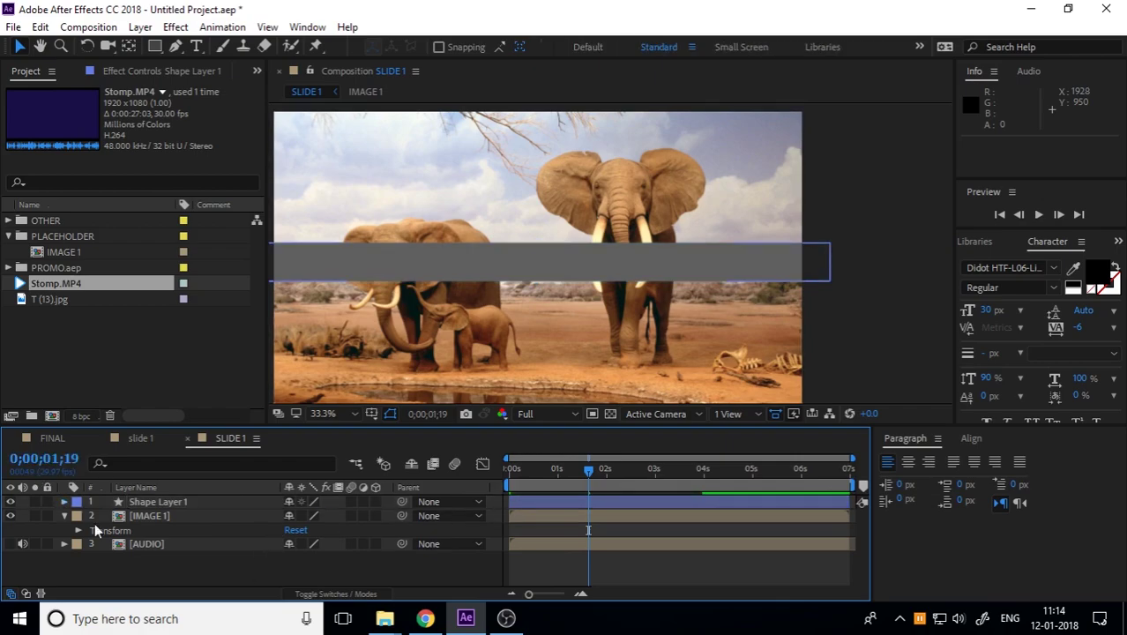
pyautogui.click(64, 515)
pyautogui.click(175, 505)
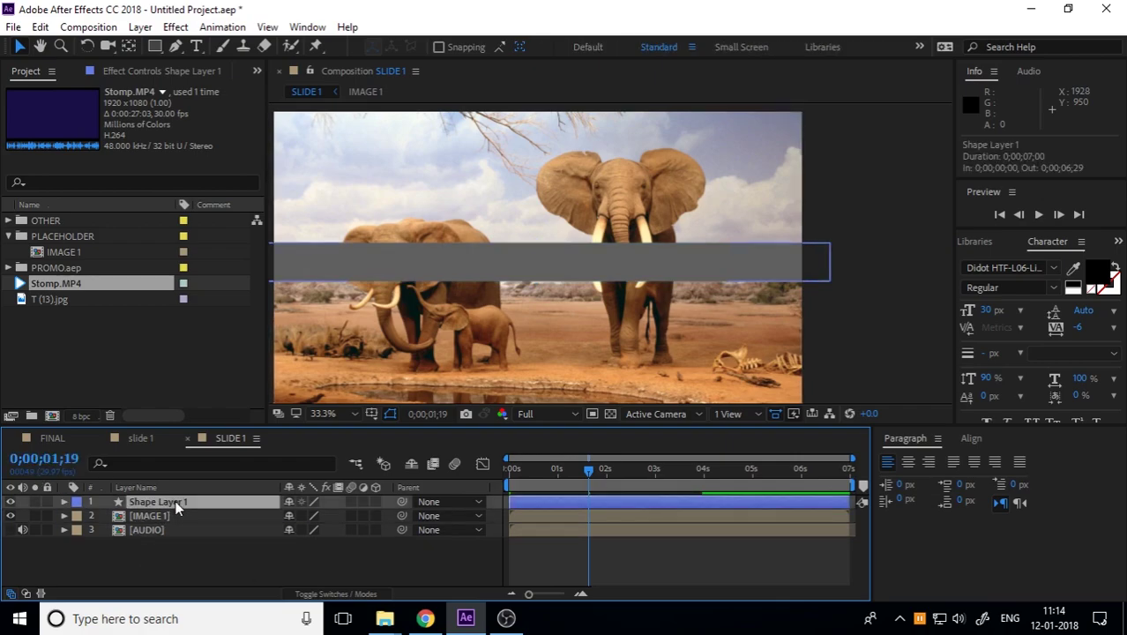
pyautogui.press('h')
pyautogui.moveTo(449, 295); pyautogui.dragTo(475, 287)
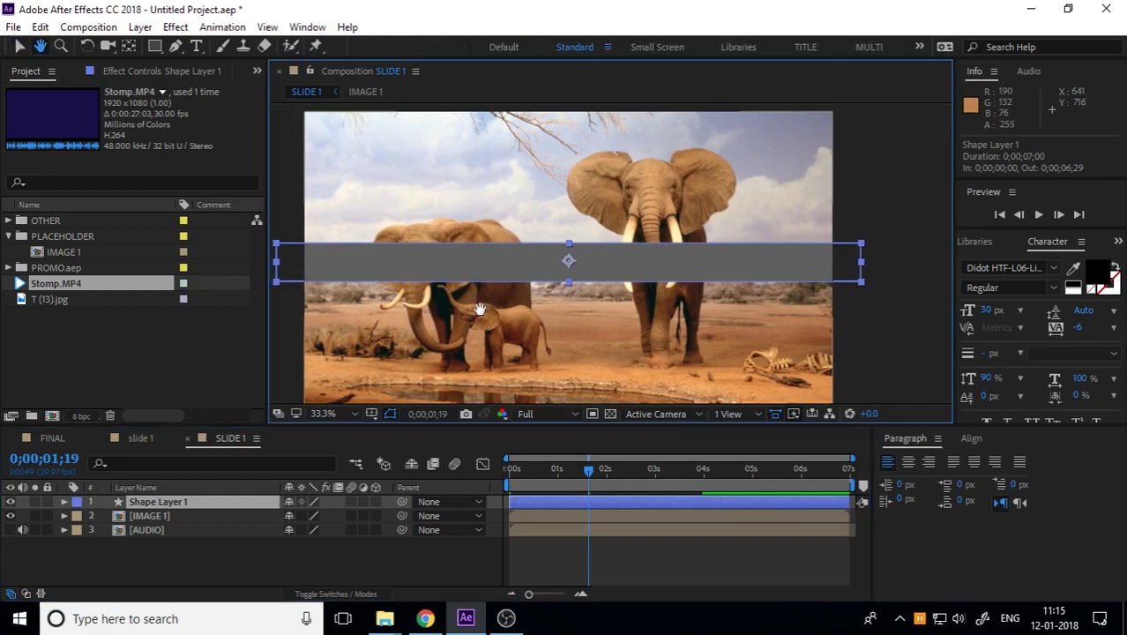
pyautogui.press('v')
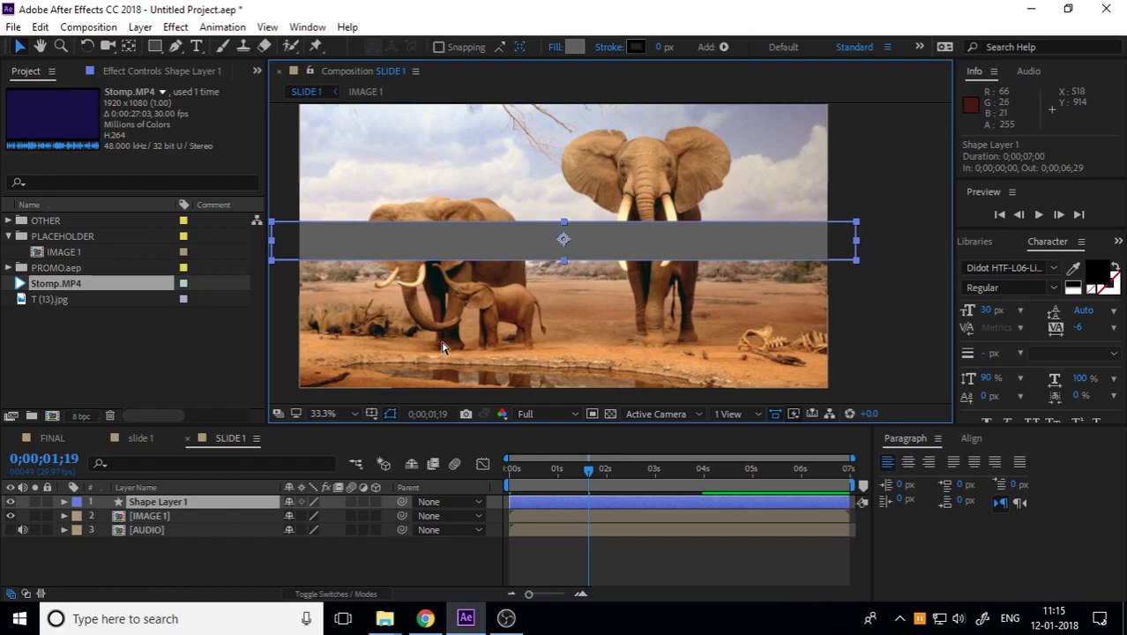
pyautogui.hotkey('ctrl', 'd')
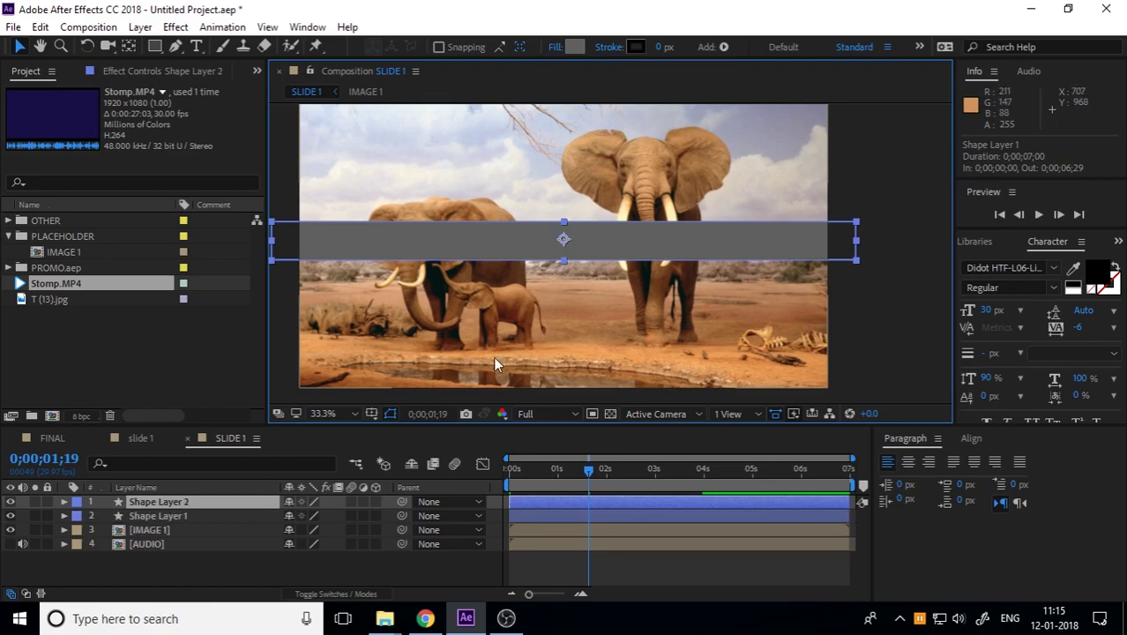
pyautogui.moveTo(564, 246); pyautogui.dragTo(561, 292)
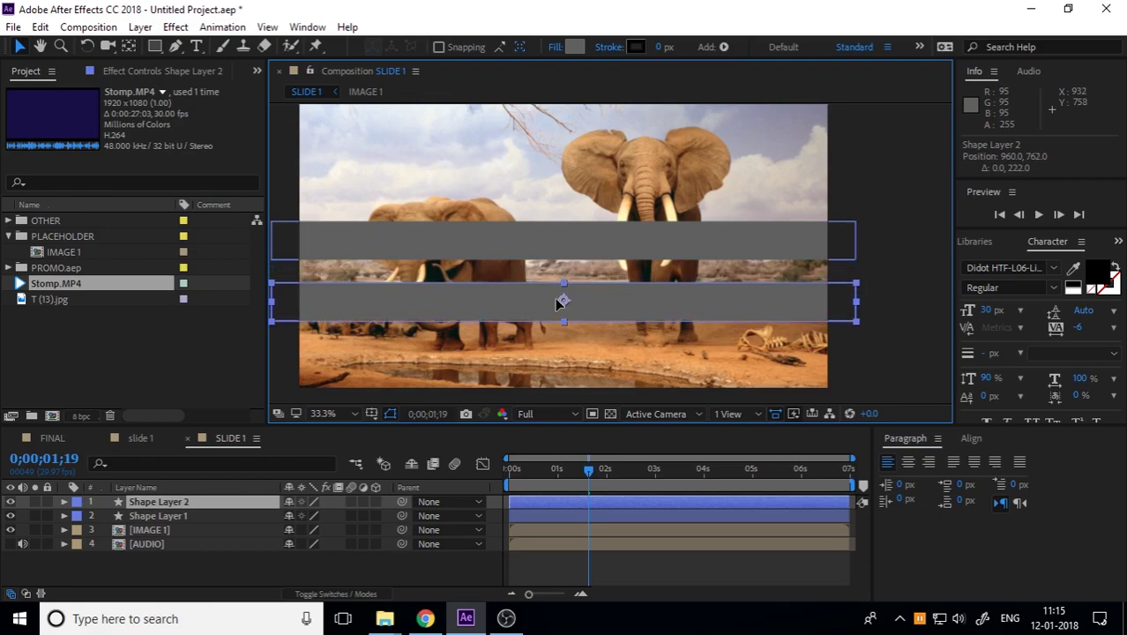
pyautogui.moveTo(561, 293)
pyautogui.mouseDown()
pyautogui.moveTo(556, 306)
pyautogui.moveTo(589, 196)
pyautogui.mouseUp()
# Add more bar copies and reposition them until five bars are stacked
pyautogui.hotkey('ctrl', 'd')
pyautogui.hotkey('ctrl', 'd')
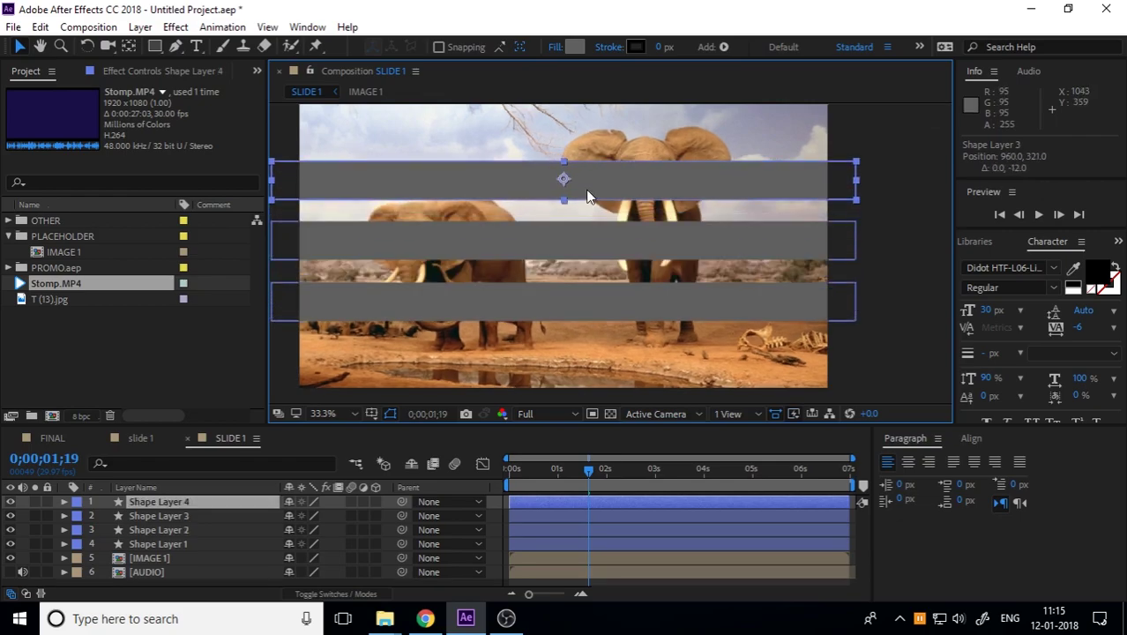
pyautogui.scroll(-2, 580, 289)
pyautogui.click(594, 224)
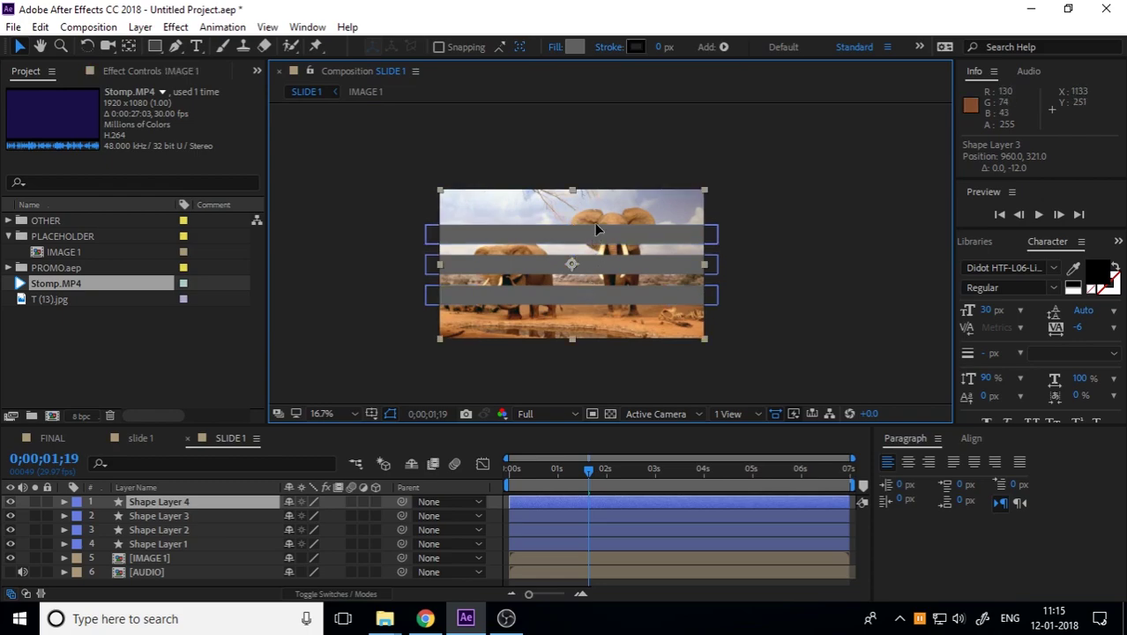
pyautogui.click(177, 502)
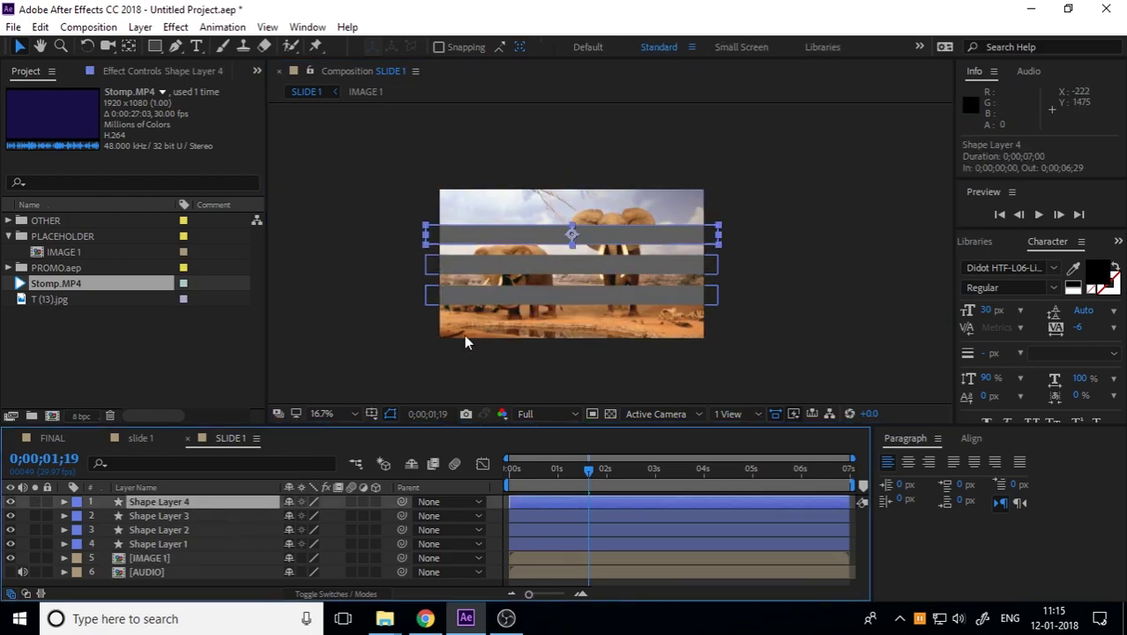
pyautogui.moveTo(664, 227); pyautogui.dragTo(657, 245)
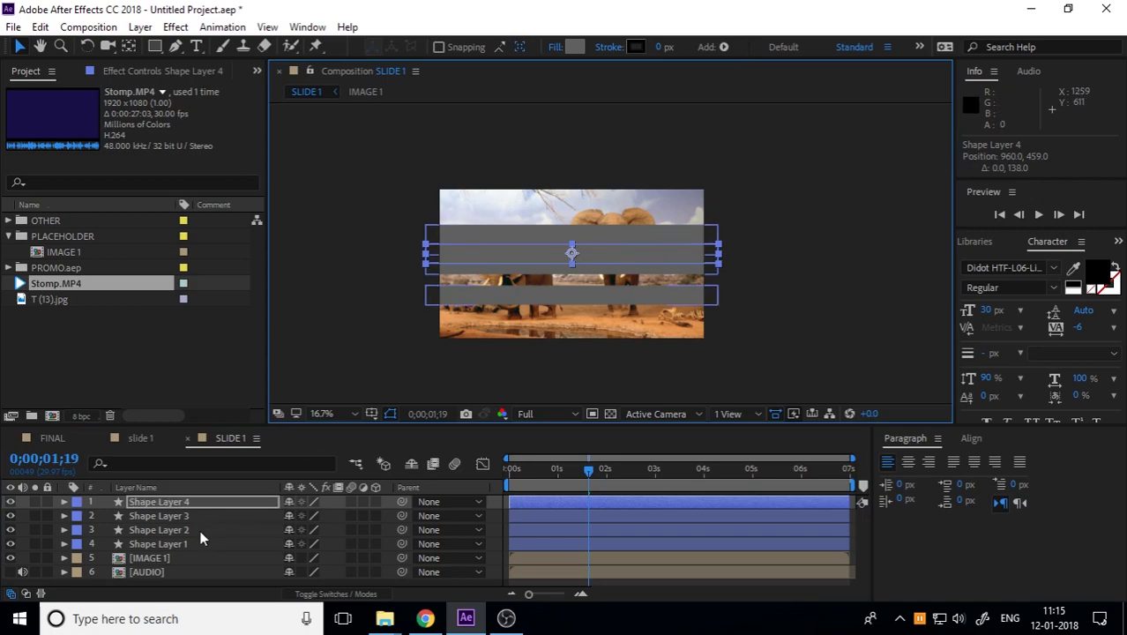
pyautogui.hotkey('ctrl', 'd')
pyautogui.moveTo(505, 255); pyautogui.dragTo(505, 281)
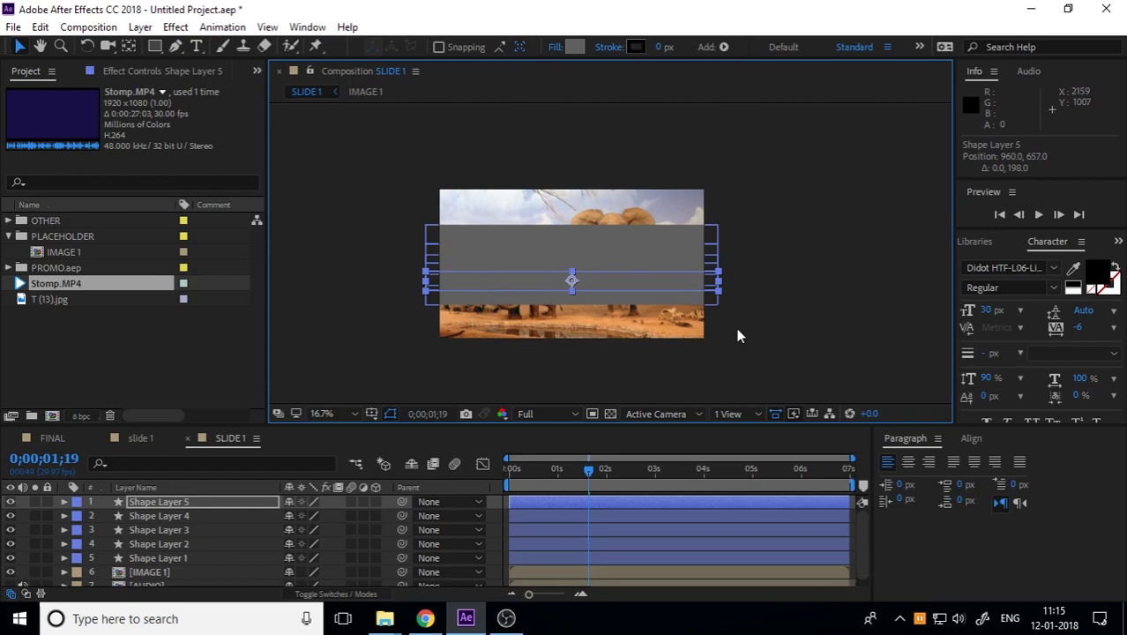
# Scrub and preview the five bars collapsing over the elephant photo
pyautogui.moveTo(590, 479); pyautogui.dragTo(586, 486)
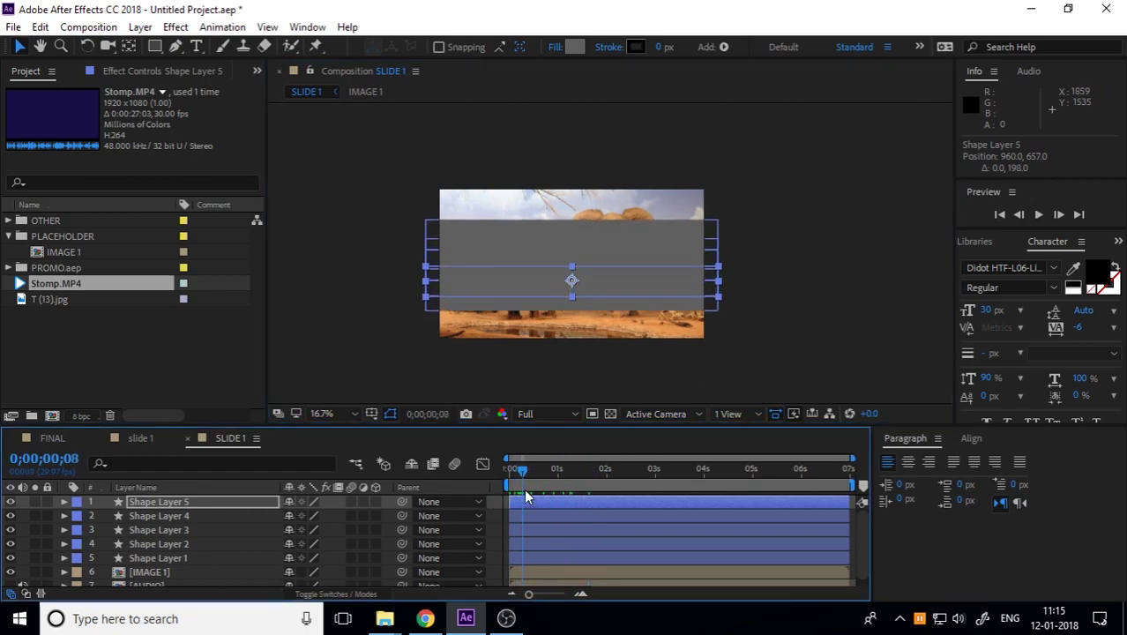
pyautogui.moveTo(586, 487); pyautogui.dragTo(437, 491)
pyautogui.press('space')
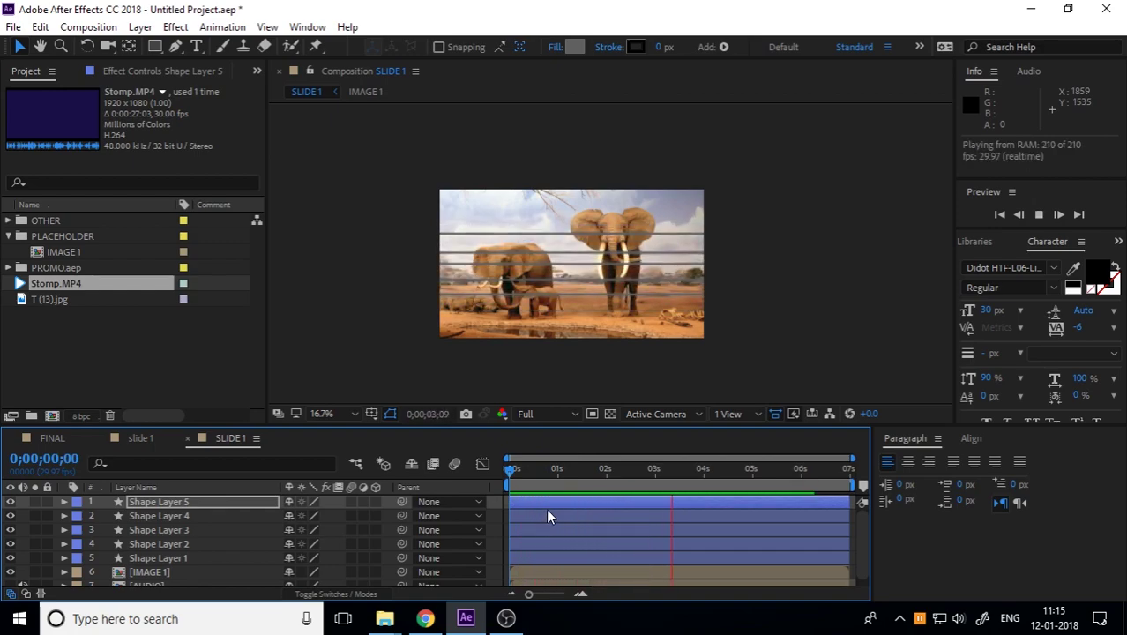
pyautogui.press('space')
pyautogui.moveTo(563, 481)
pyautogui.mouseDown()
pyautogui.moveTo(620, 485)
pyautogui.moveTo(415, 497)
pyautogui.mouseUp()
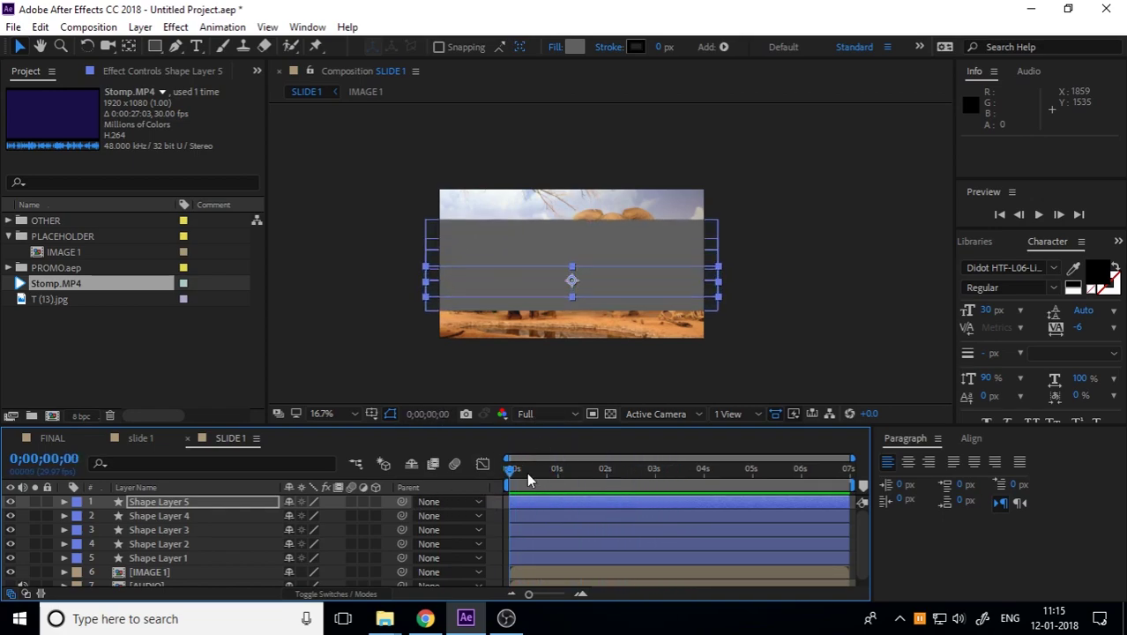
pyautogui.moveTo(514, 478)
pyautogui.mouseDown()
pyautogui.moveTo(689, 478)
pyautogui.moveTo(471, 488)
pyautogui.mouseUp()
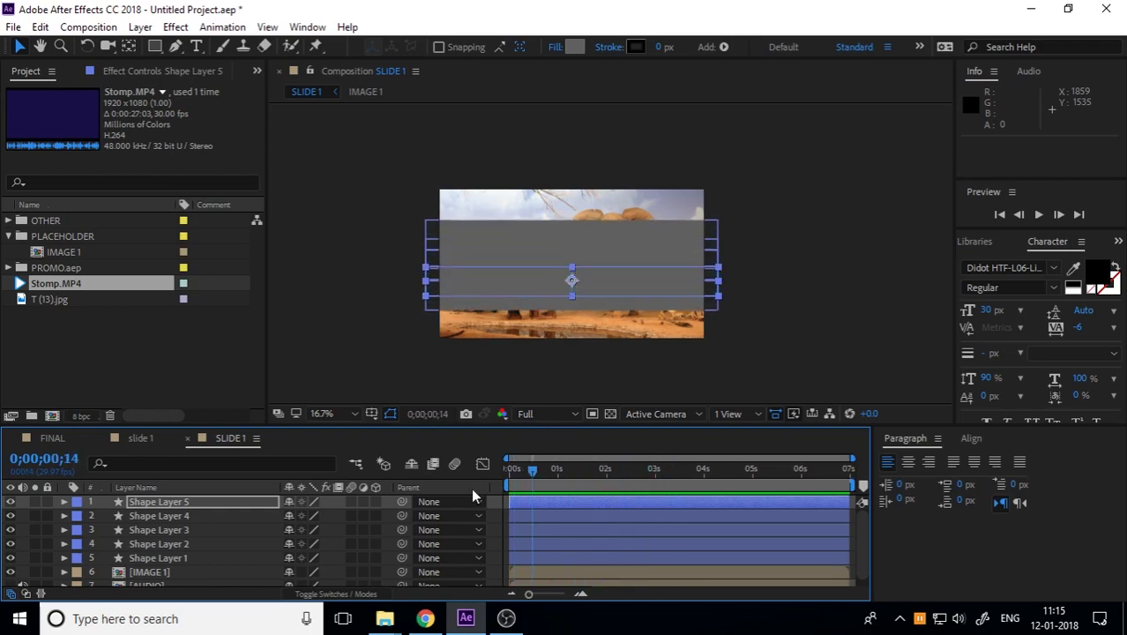
# Duplicate the elephant image layer and place the copy just below Shape Layer 5
pyautogui.click(158, 570)
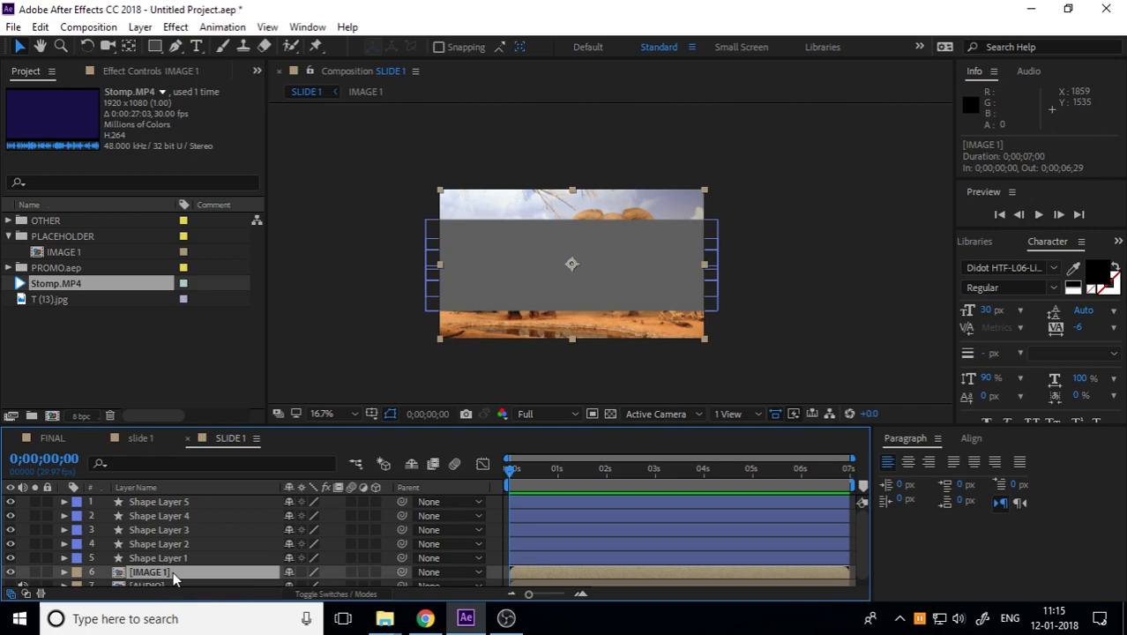
pyautogui.hotkey('ctrl', 'd')
pyautogui.scroll(-1, 166, 572)
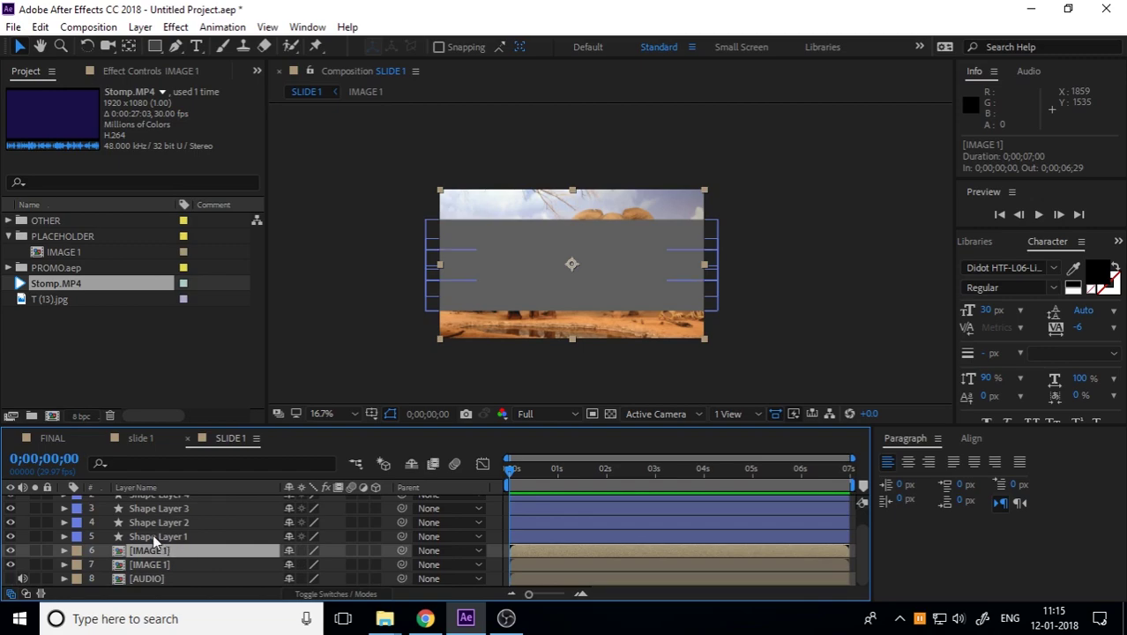
pyautogui.click(152, 535)
pyautogui.click(154, 549)
pyautogui.scroll(1, 181, 561)
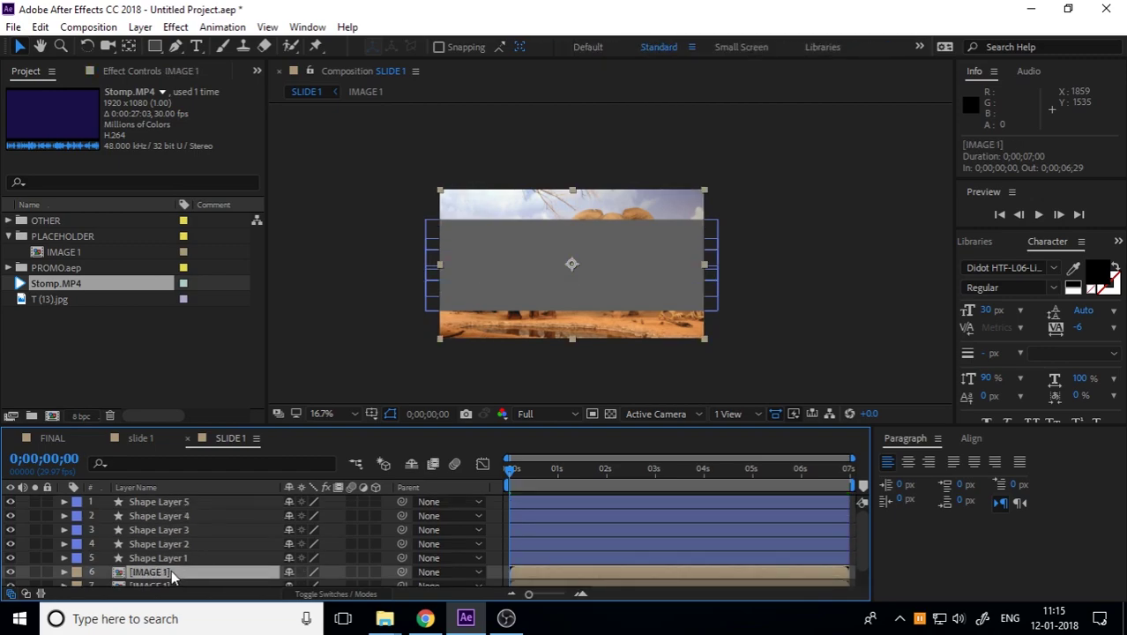
pyautogui.moveTo(171, 573); pyautogui.dragTo(173, 510)
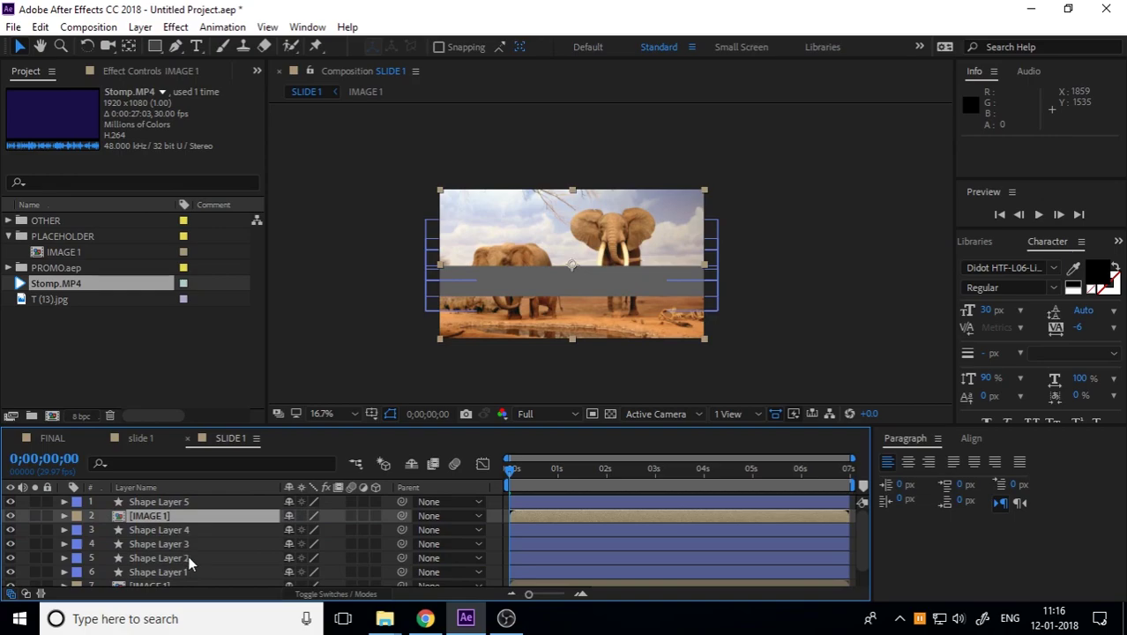
pyautogui.scroll(-1, 188, 561)
pyautogui.scroll(1, 177, 547)
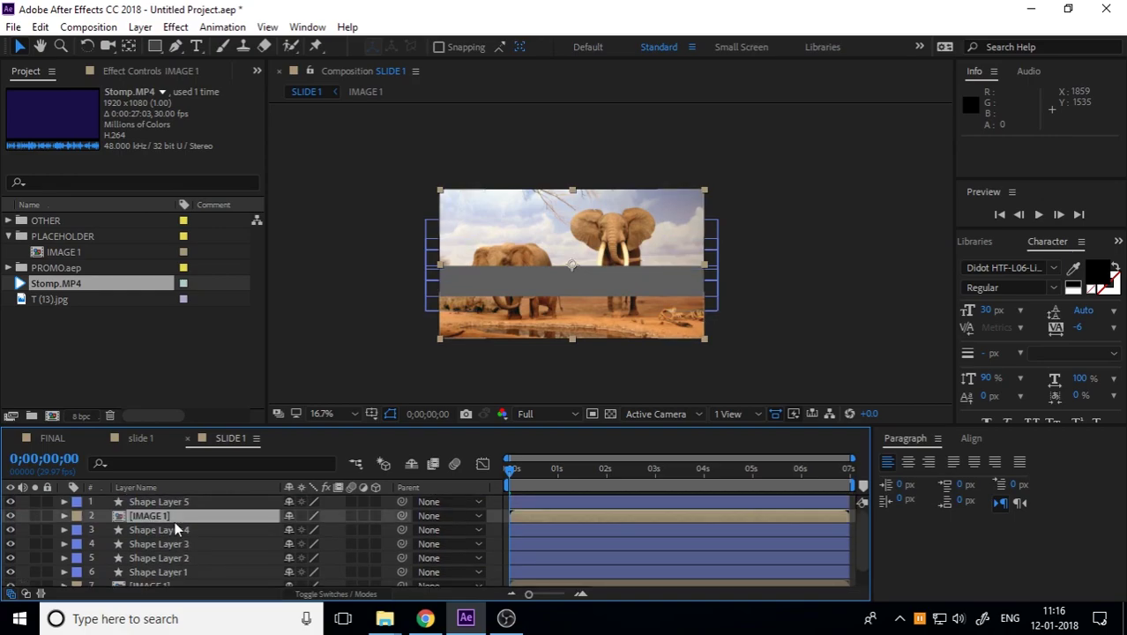
# Create more image copies and position them beneath Shape Layers 4, 3, 2 and 1
pyautogui.hotkey('ctrl', 'd')
pyautogui.click(177, 528)
pyautogui.moveTo(177, 528); pyautogui.dragTo(183, 554)
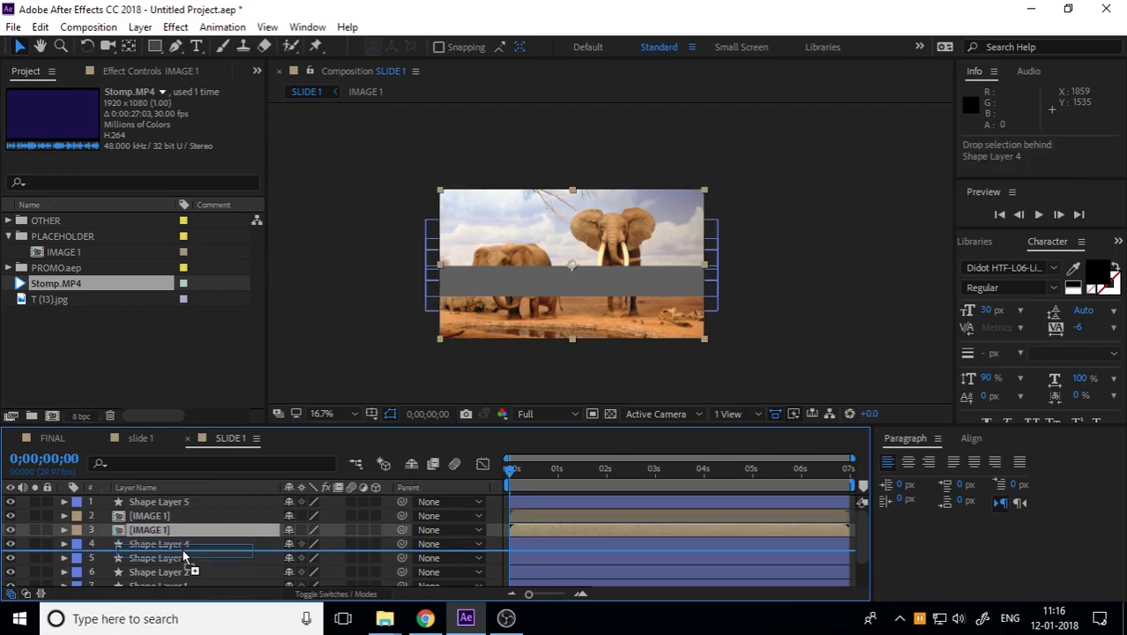
pyautogui.hotkey('ctrl', 'd')
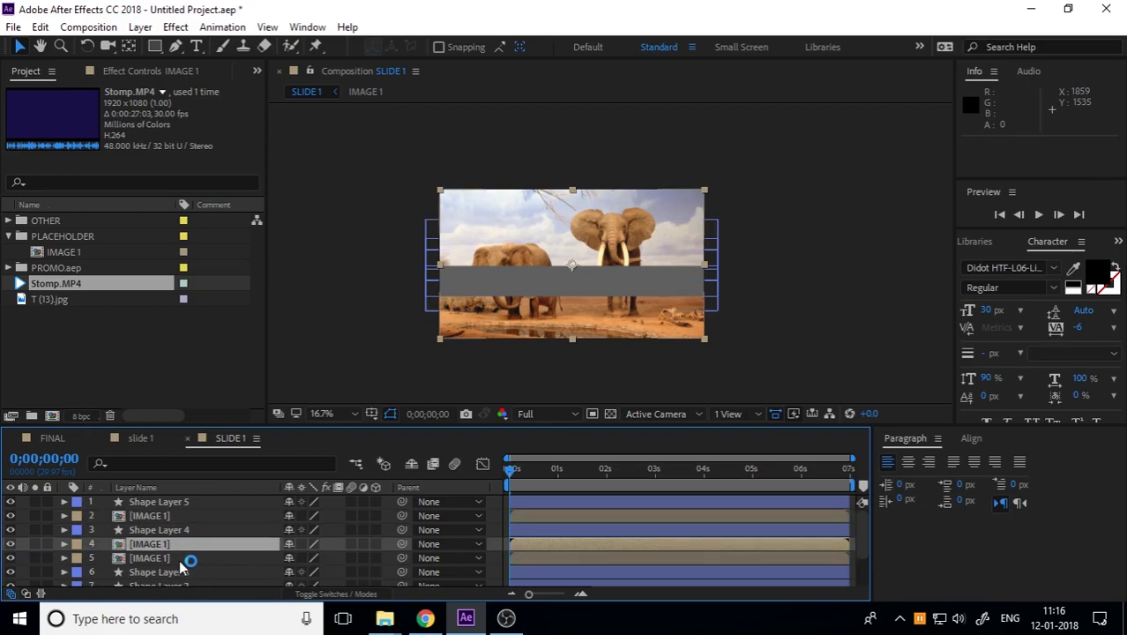
pyautogui.moveTo(174, 545)
pyautogui.mouseDown()
pyautogui.moveTo(179, 586)
pyautogui.moveTo(177, 550)
pyautogui.moveTo(184, 577)
pyautogui.moveTo(187, 569)
pyautogui.mouseUp()
pyautogui.hotkey('ctrl', 'd')
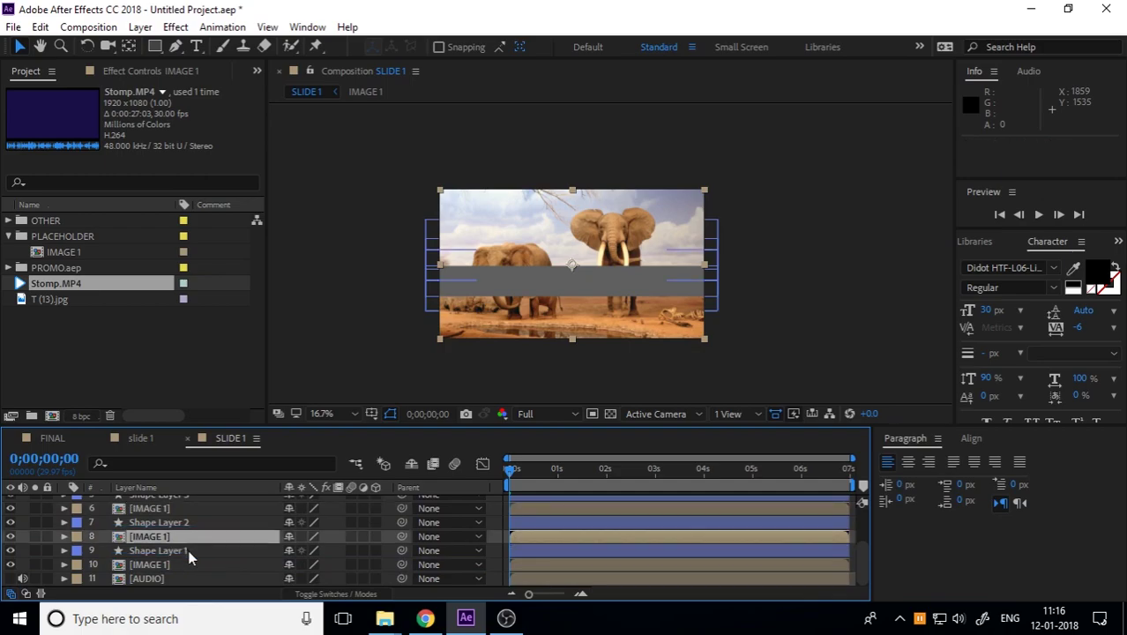
pyautogui.click(171, 565)
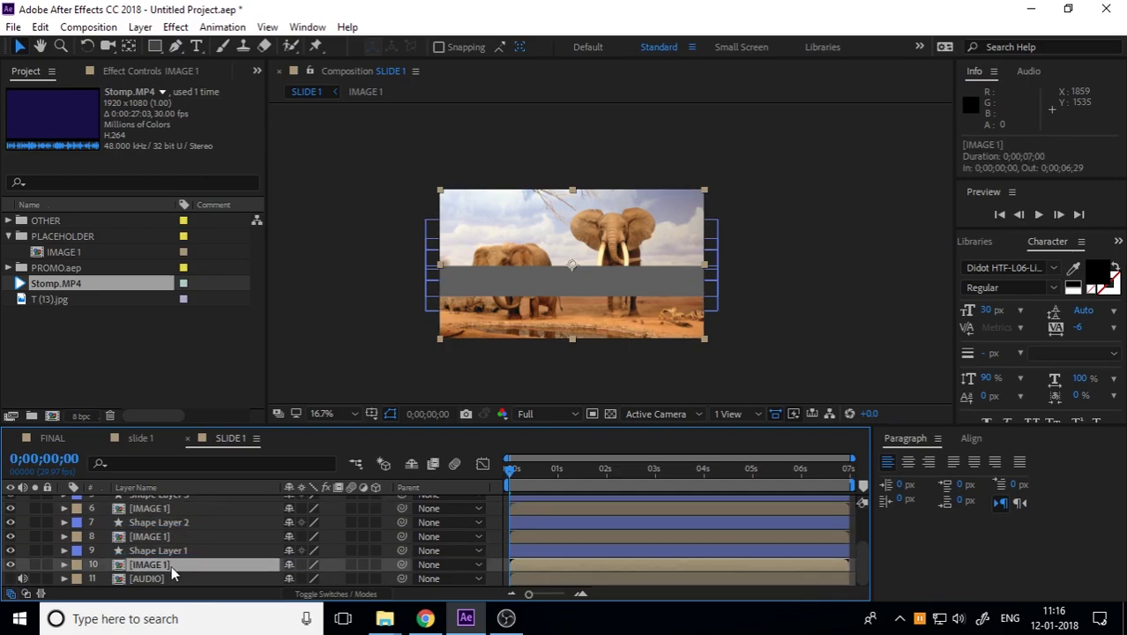
pyautogui.hotkey('ctrl', 'd')
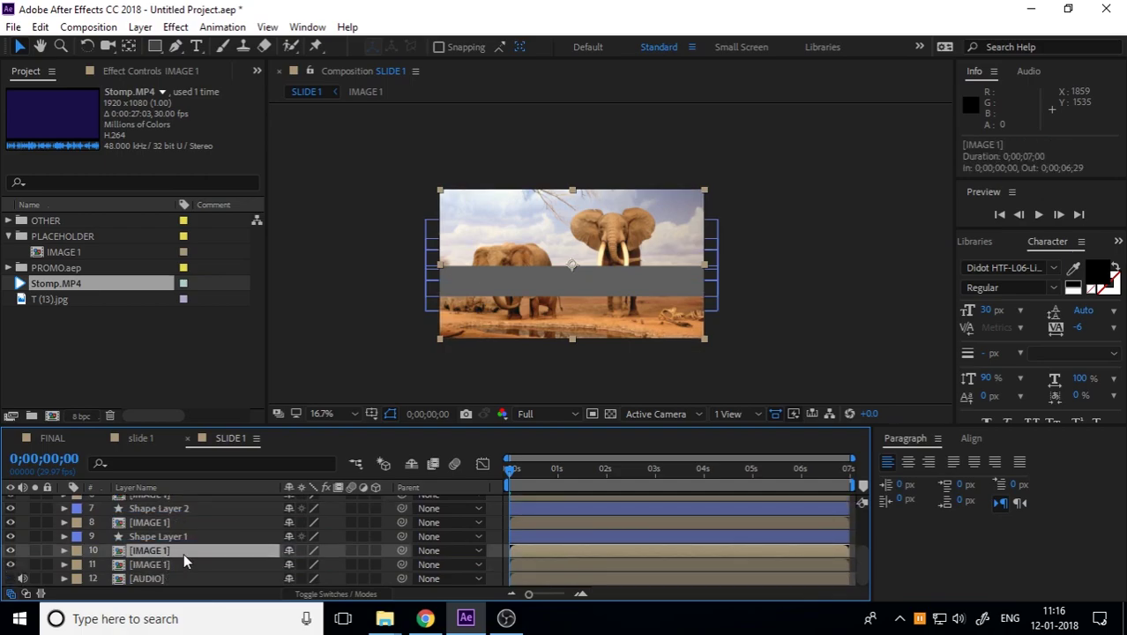
# Select all five image copies and show the Modes and track matte columns
pyautogui.scroll(3, 184, 552)
pyautogui.click(158, 517)
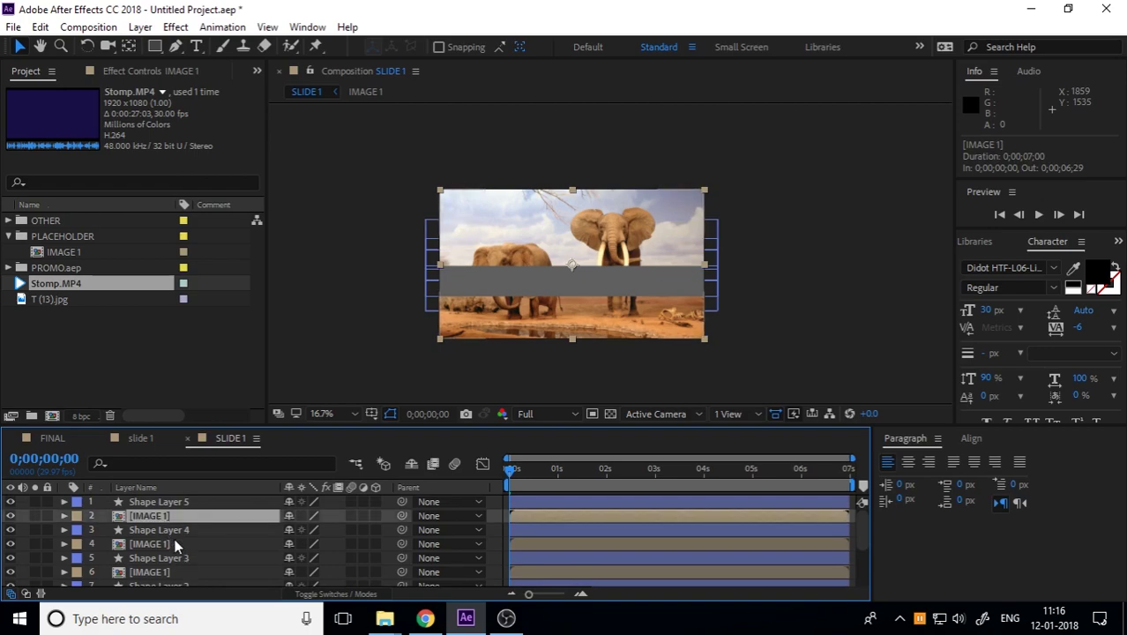
pyautogui.keyDown('ctrl'); pyautogui.click(175, 544); pyautogui.keyUp('ctrl')
pyautogui.keyDown('ctrl'); pyautogui.click(176, 570); pyautogui.keyUp('ctrl')
pyautogui.scroll(-3, 186, 556)
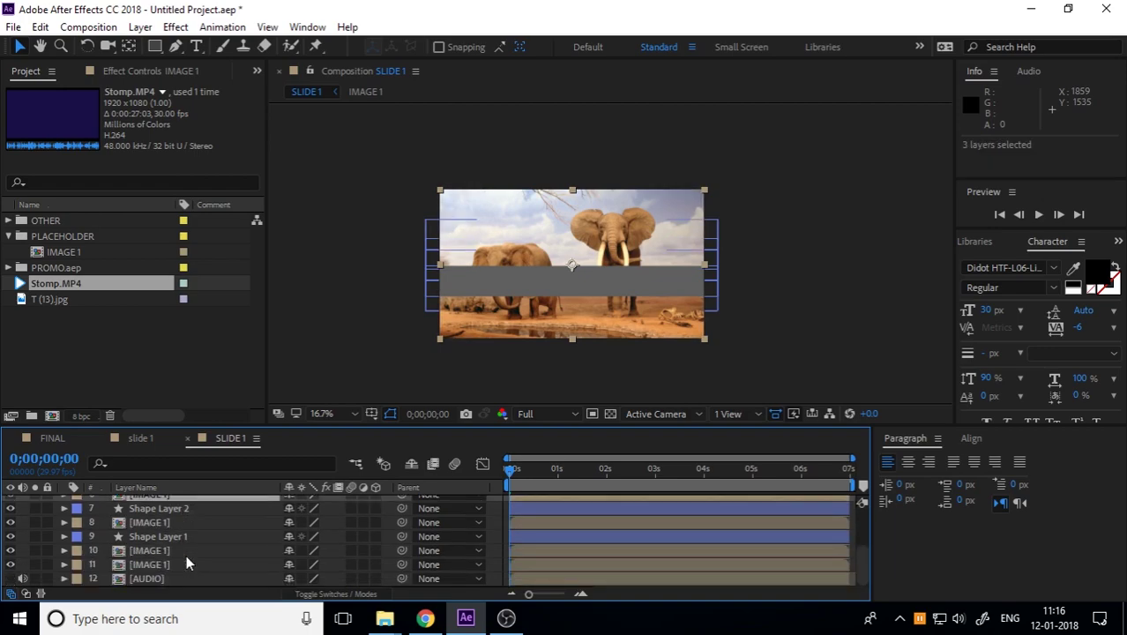
pyautogui.keyDown('ctrl'); pyautogui.click(184, 518); pyautogui.keyUp('ctrl')
pyautogui.keyDown('ctrl'); pyautogui.click(185, 551); pyautogui.keyUp('ctrl')
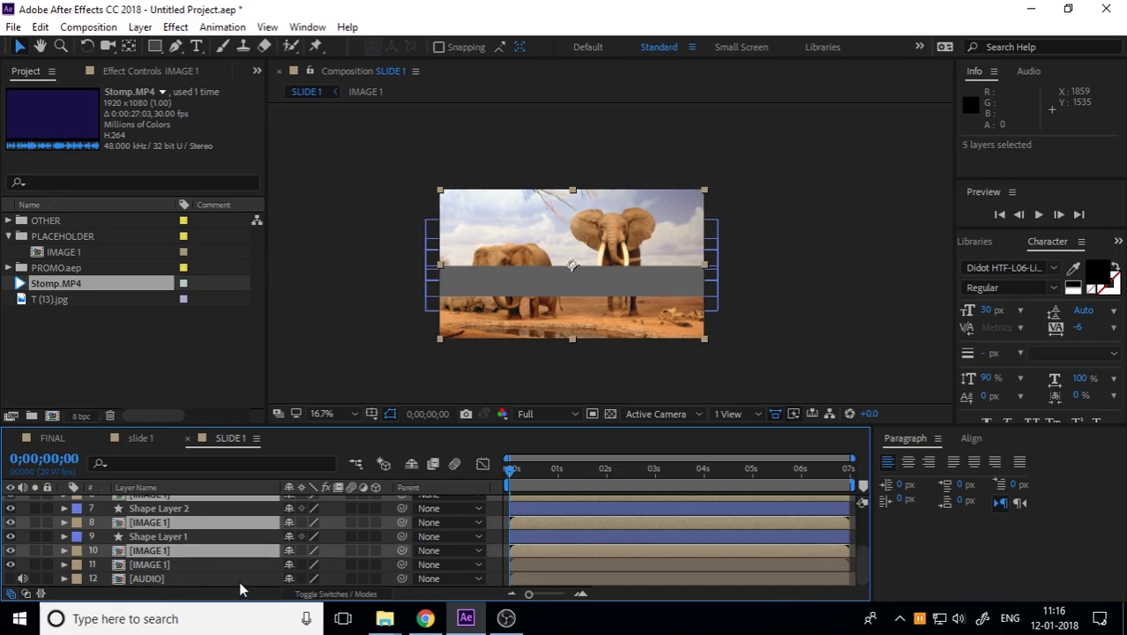
pyautogui.scroll(3, 242, 578)
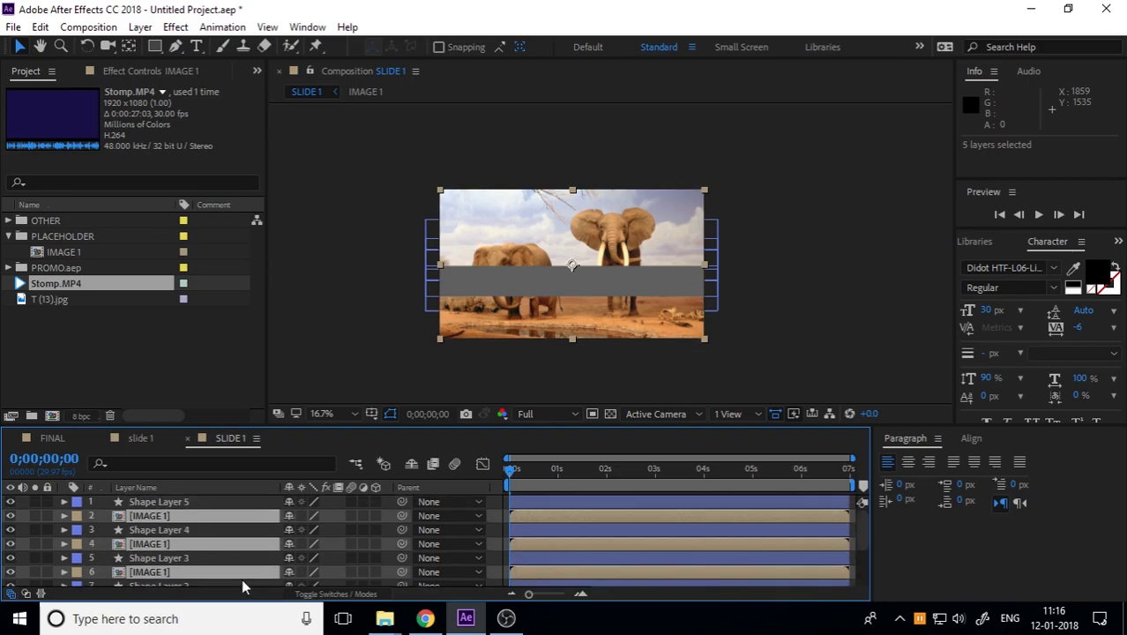
pyautogui.click(353, 596)
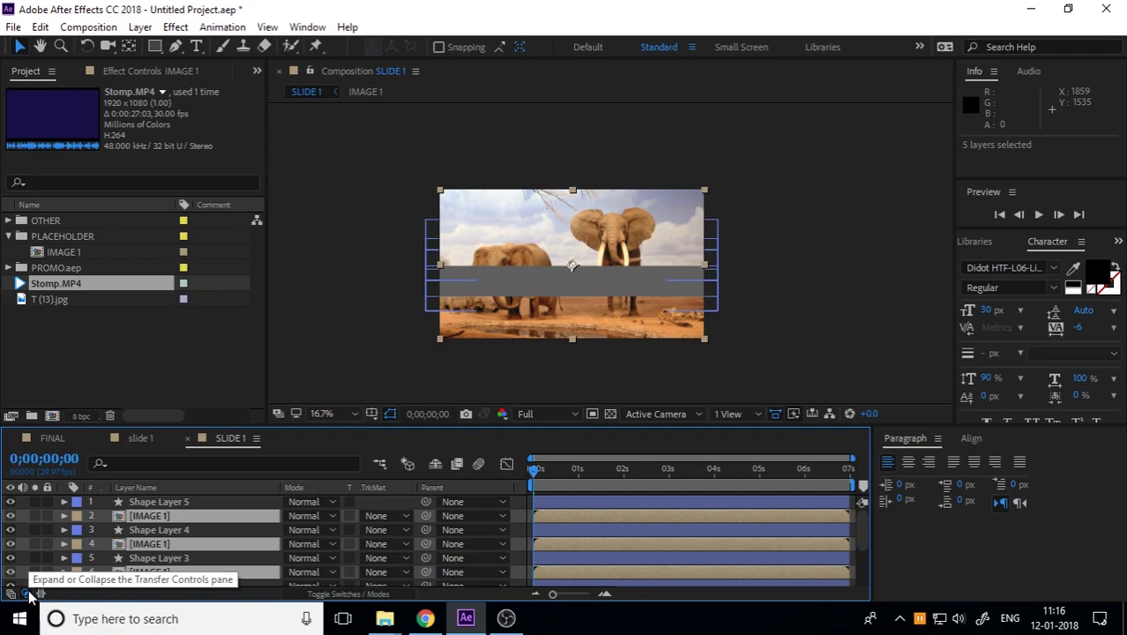
# Set the image copies' track matte to Alpha Matte using the bar above each
pyautogui.click(376, 515)
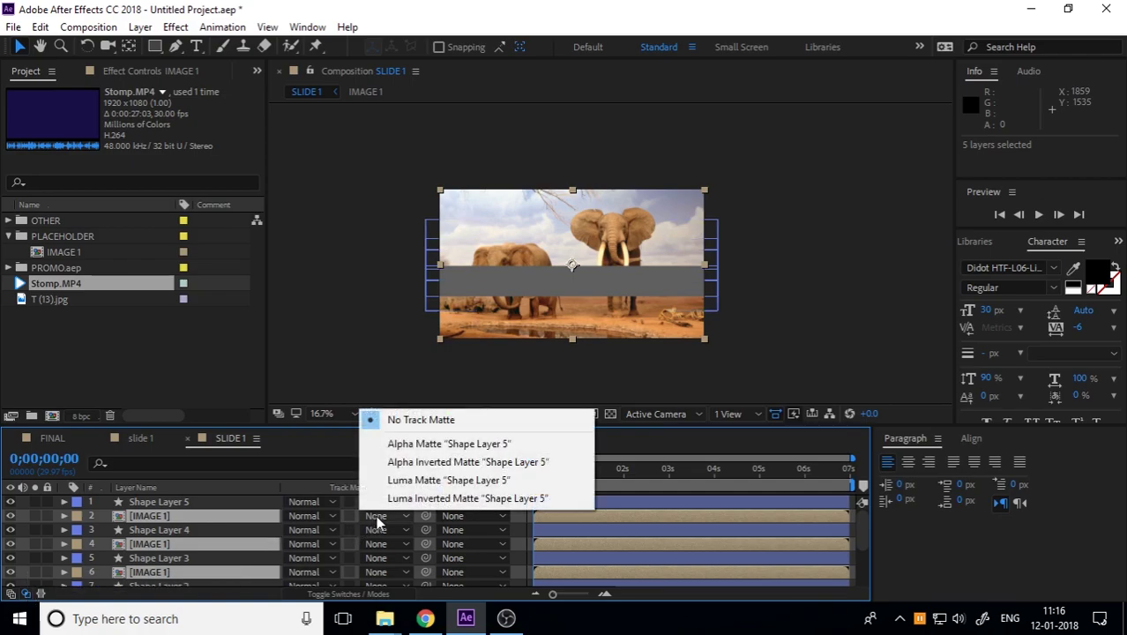
pyautogui.click(466, 446)
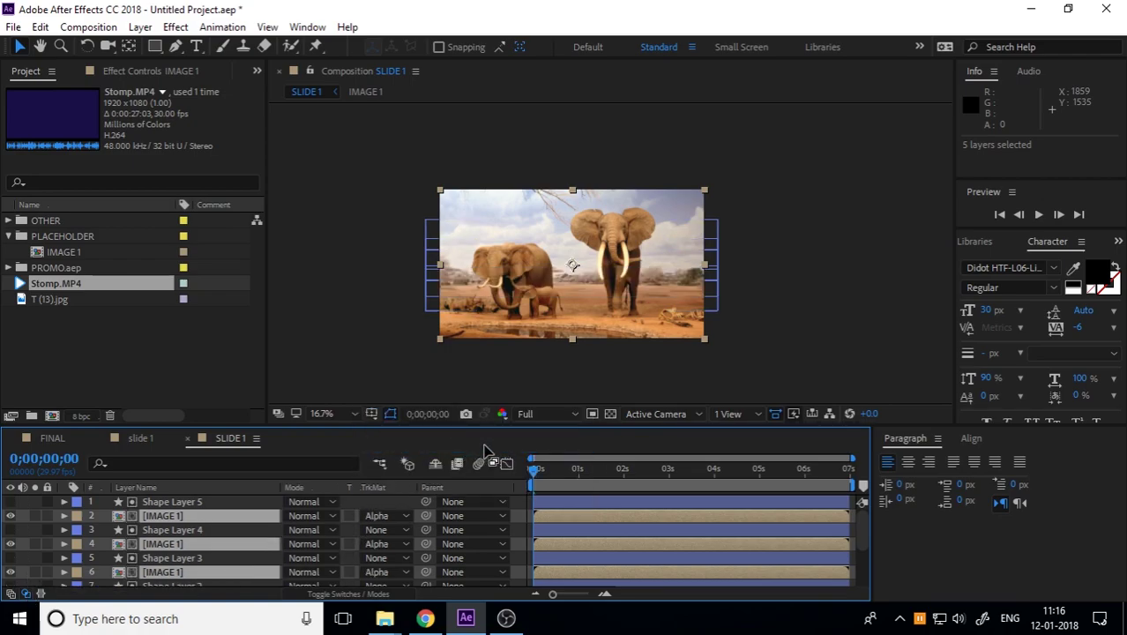
pyautogui.moveTo(532, 479); pyautogui.dragTo(534, 478)
# Add Scale keyframes on the image copies at about 3 s
pyautogui.press('s')
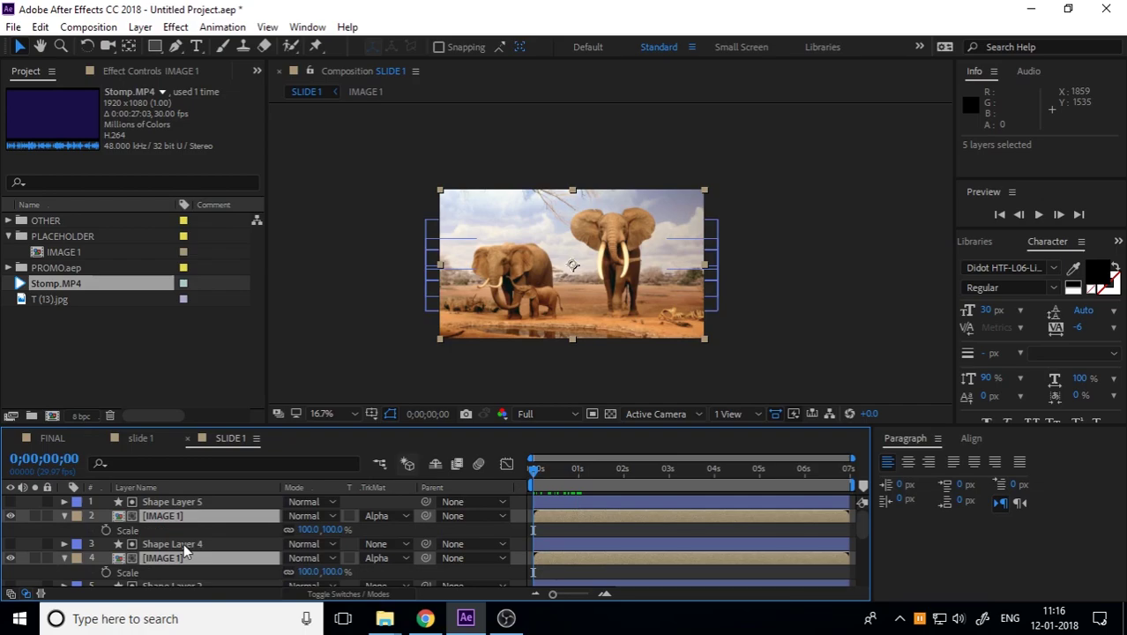
pyautogui.click(105, 530)
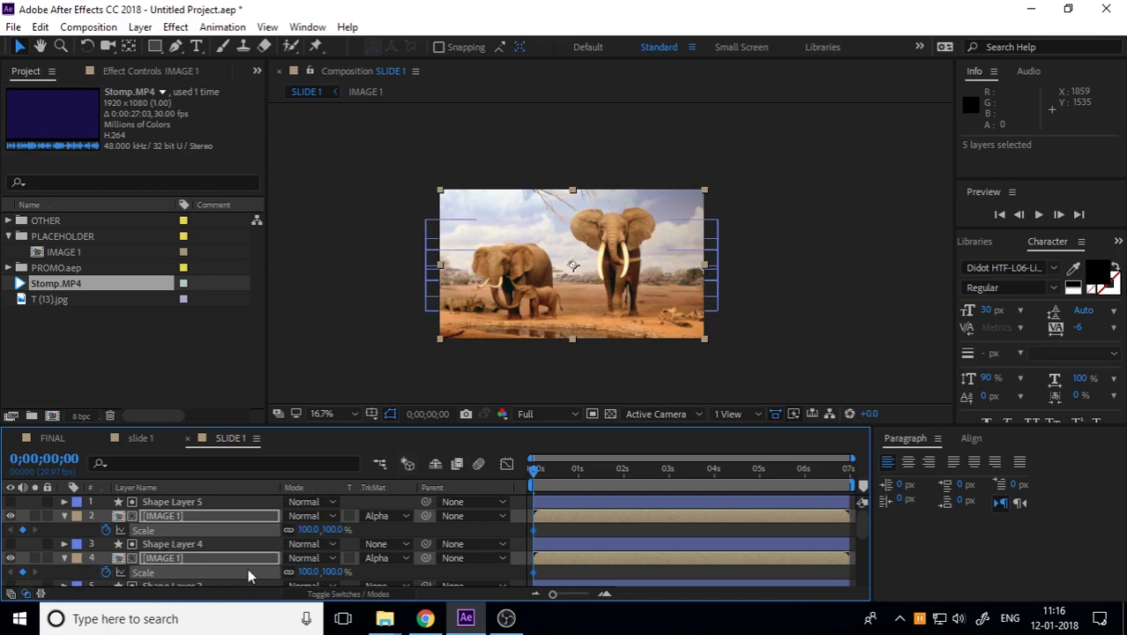
pyautogui.scroll(-2, 256, 555)
pyautogui.scroll(-2, 262, 543)
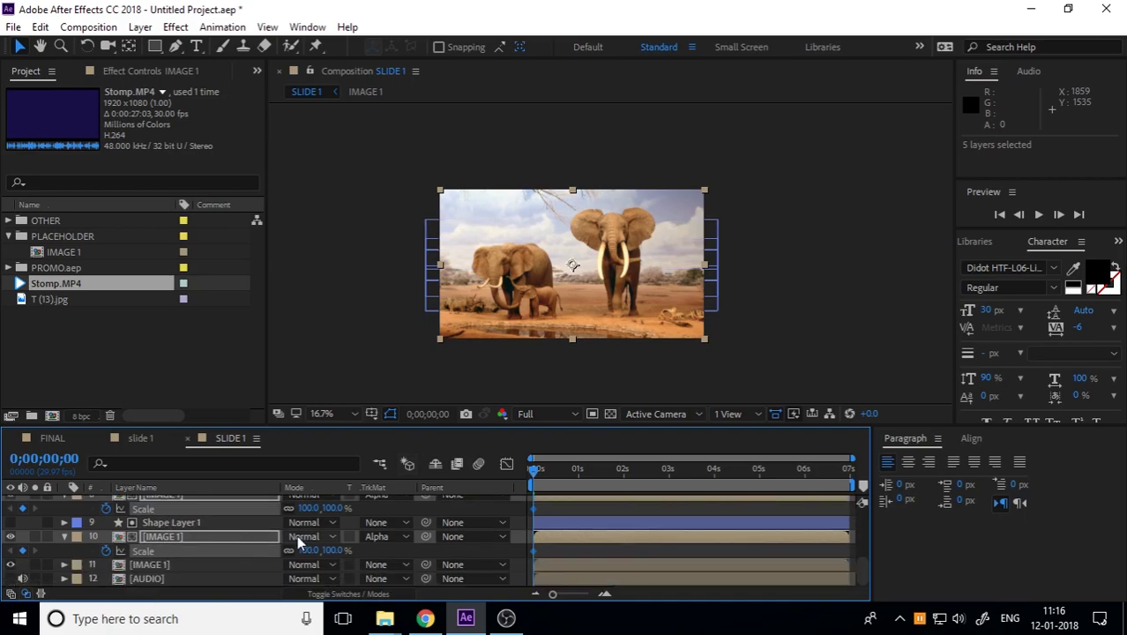
pyautogui.press('space')
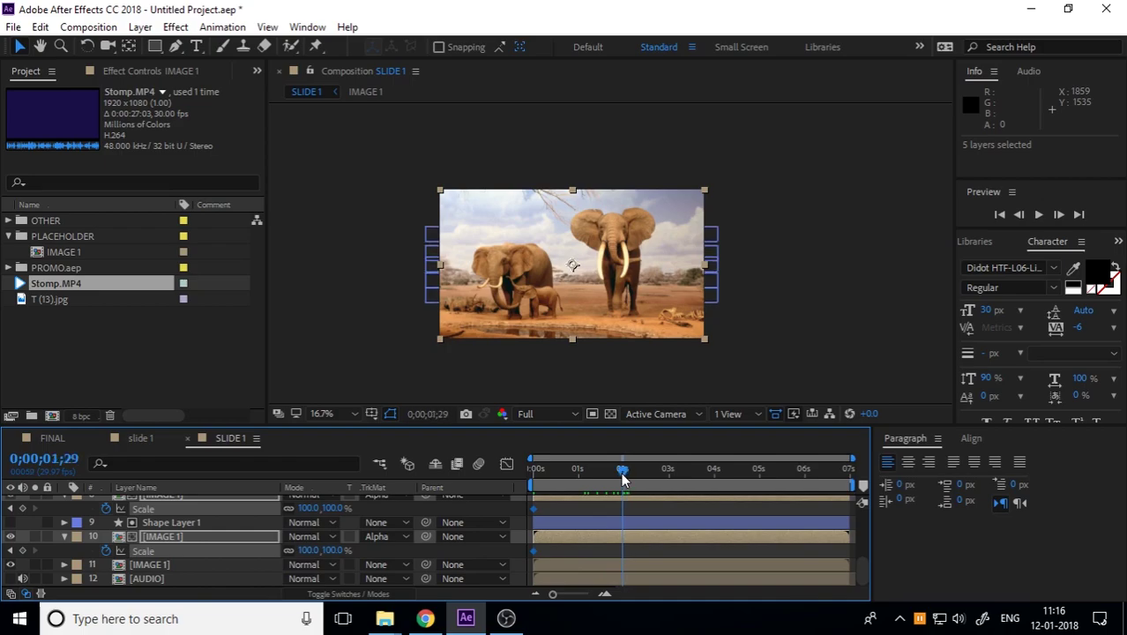
pyautogui.click(675, 477)
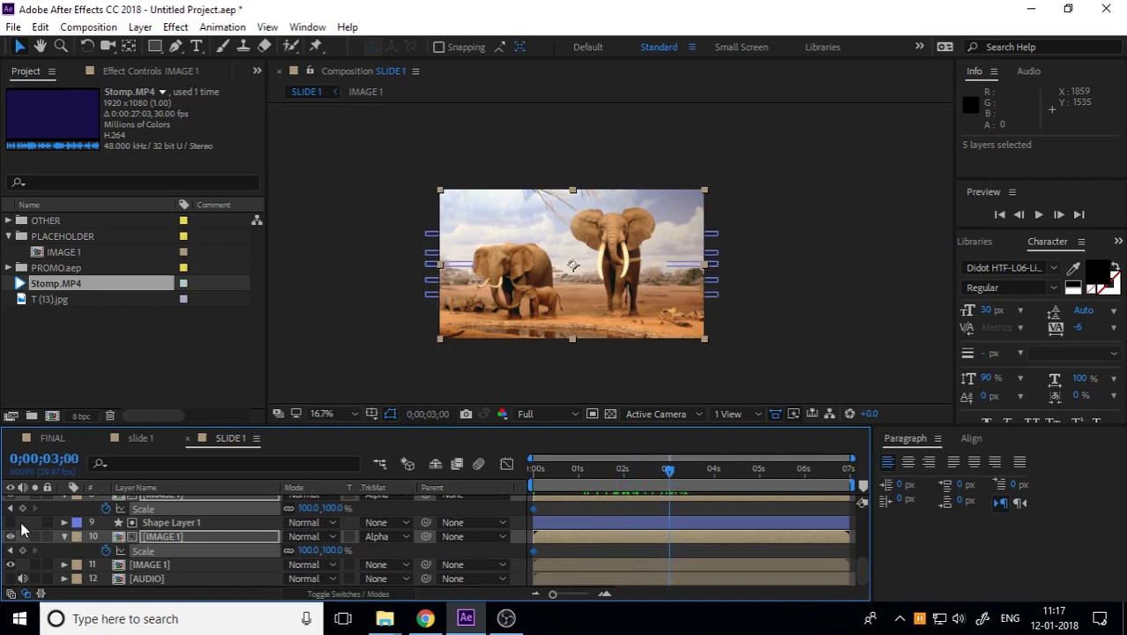
pyautogui.click(23, 509)
# At 0 s, enlarge the image layers to 120% and 111% scale, then preview
pyautogui.press('Home')
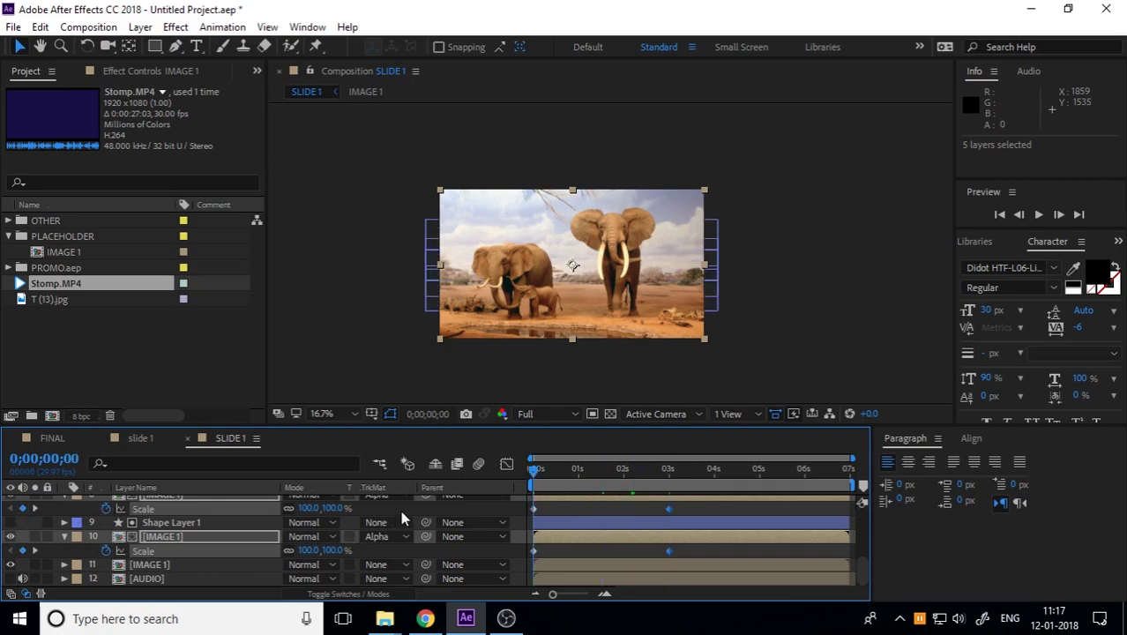
pyautogui.press('F2')
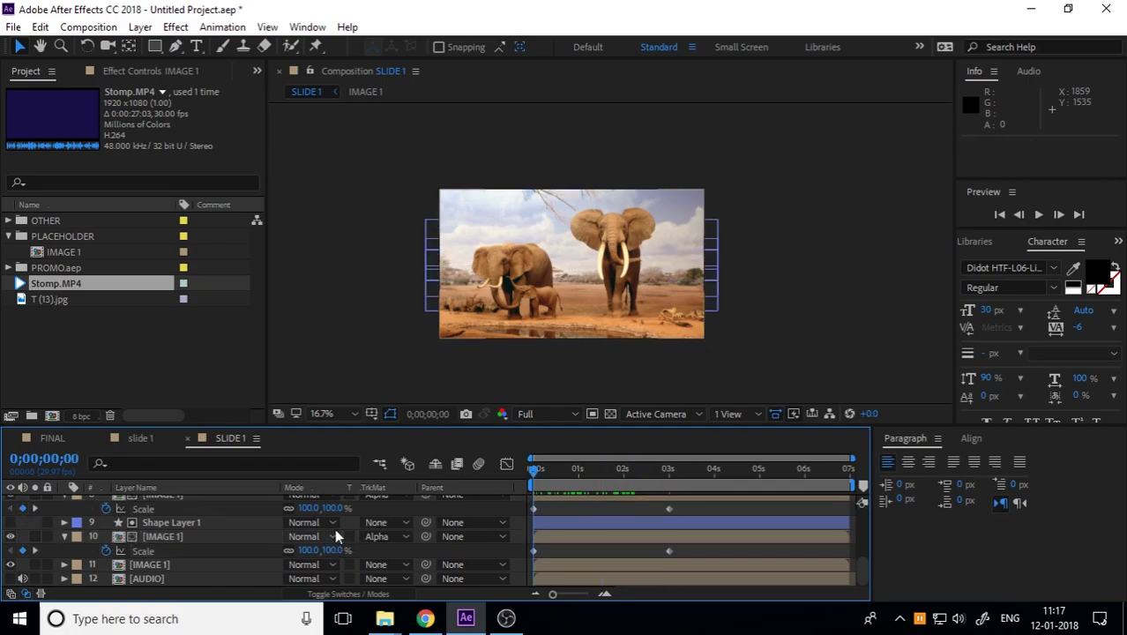
pyautogui.moveTo(333, 509); pyautogui.dragTo(361, 514)
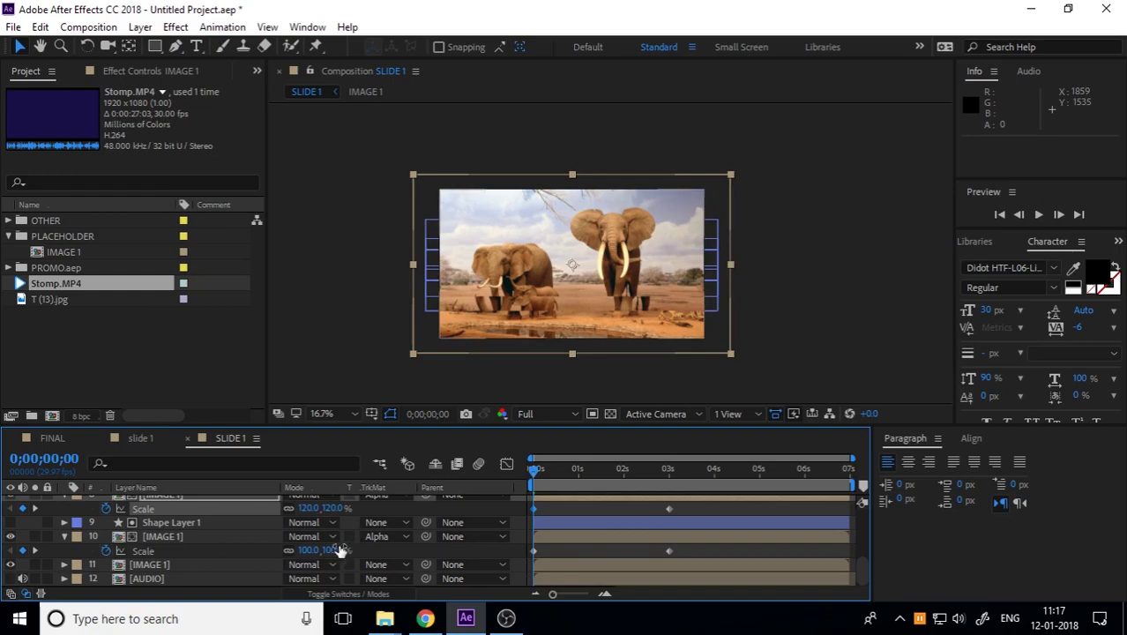
pyautogui.moveTo(335, 551); pyautogui.dragTo(344, 549)
pyautogui.click(230, 551)
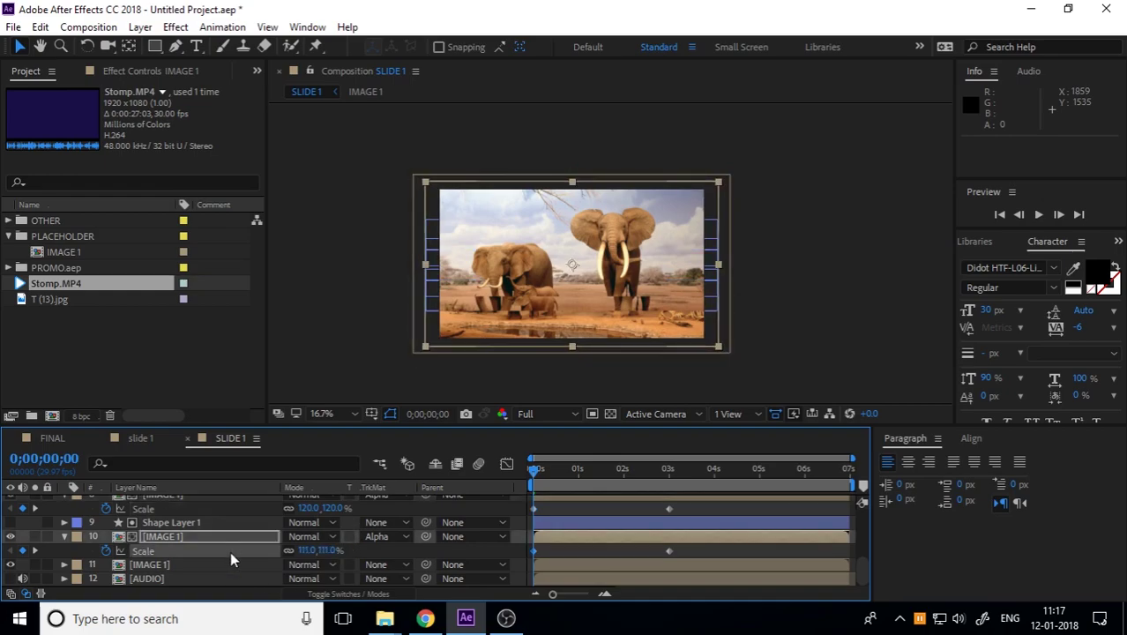
pyautogui.click(574, 550)
pyautogui.press('space')
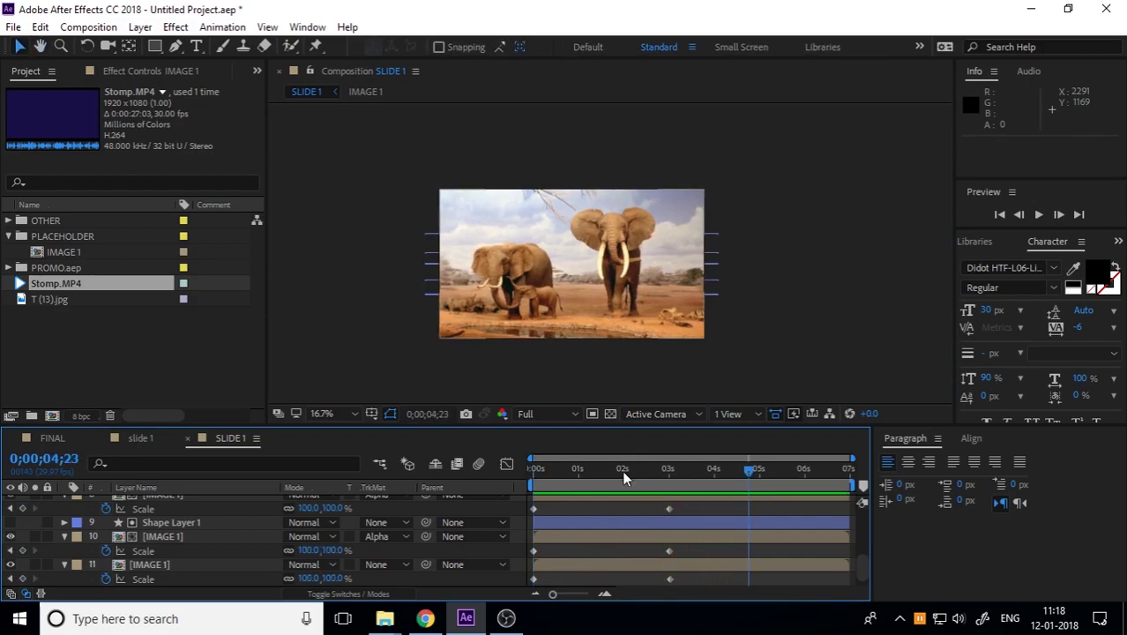
pyautogui.press('space')
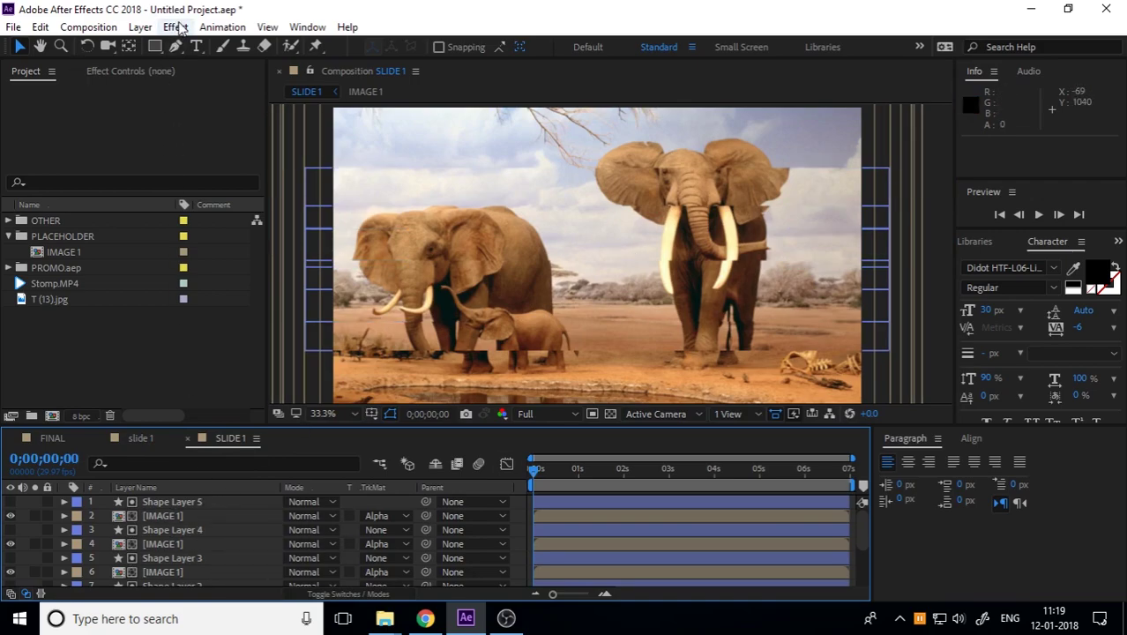
# Add Adjustment Layer 9 to the top of SLIDE 1 and enlarge the timeline panel
pyautogui.click(140, 27)
pyautogui.moveTo(133, 46)
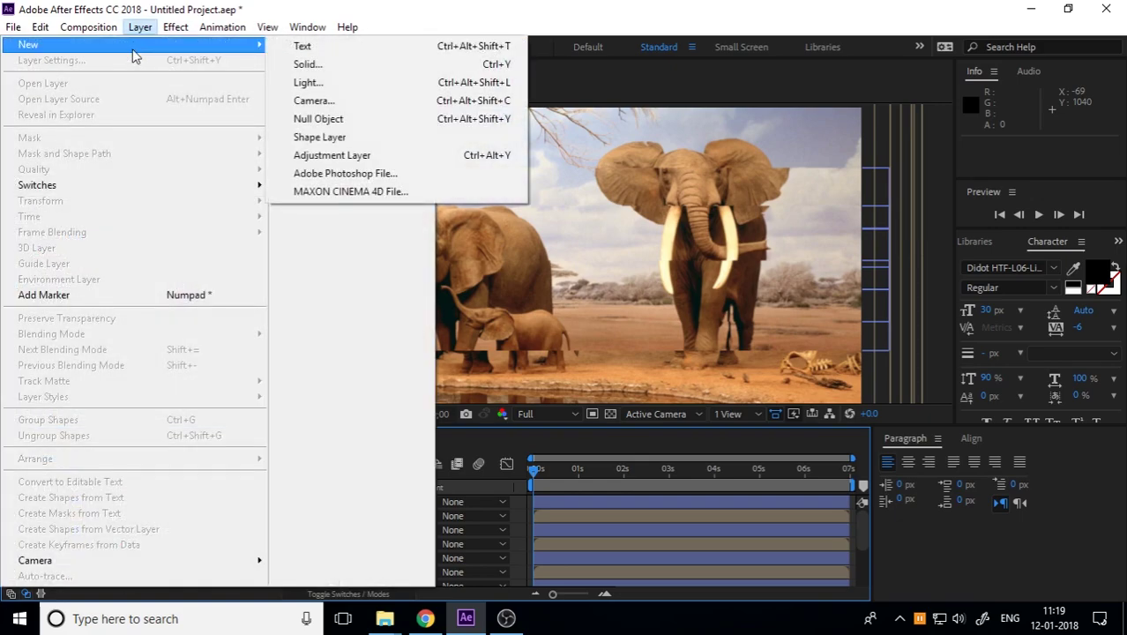
pyautogui.click(383, 156)
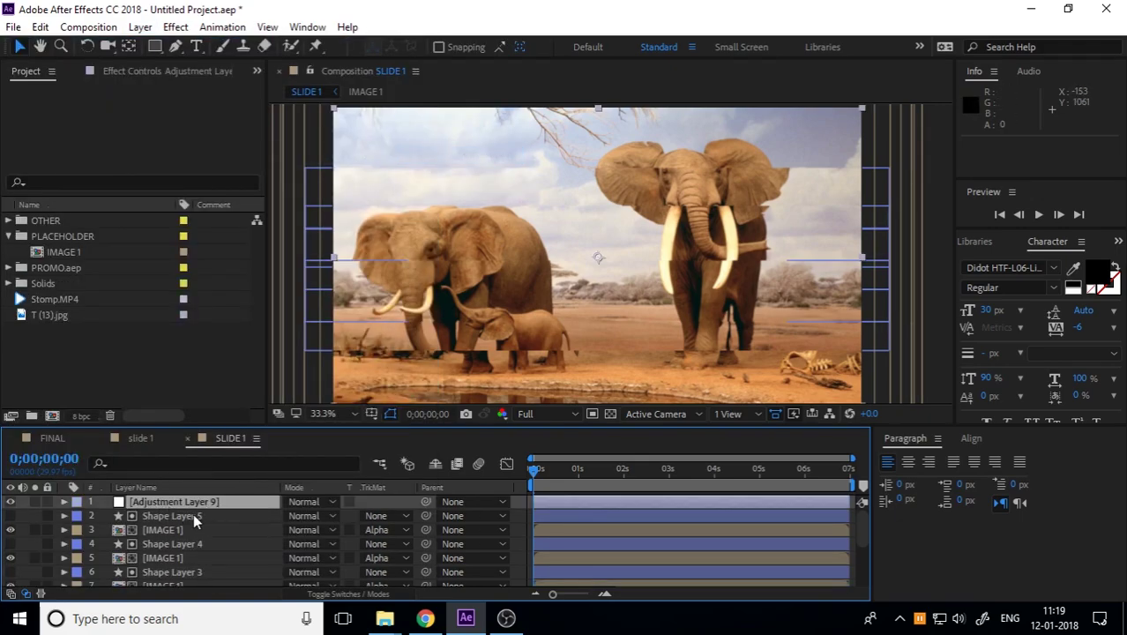
pyautogui.scroll(-3, 193, 529)
pyautogui.scroll(3, 192, 545)
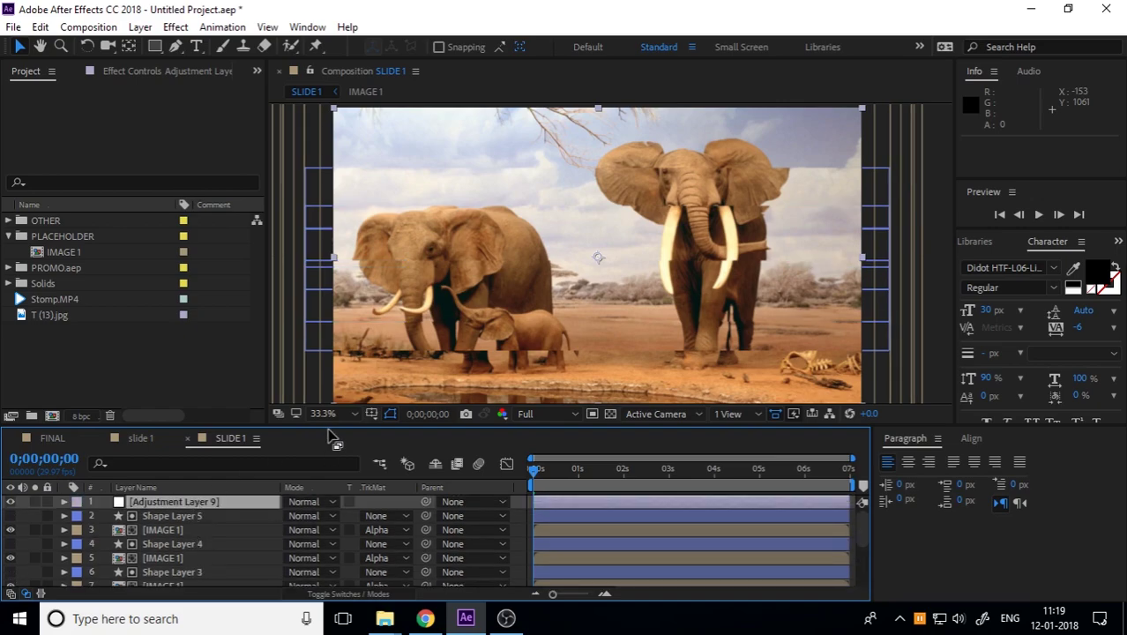
pyautogui.moveTo(334, 424); pyautogui.dragTo(346, 361)
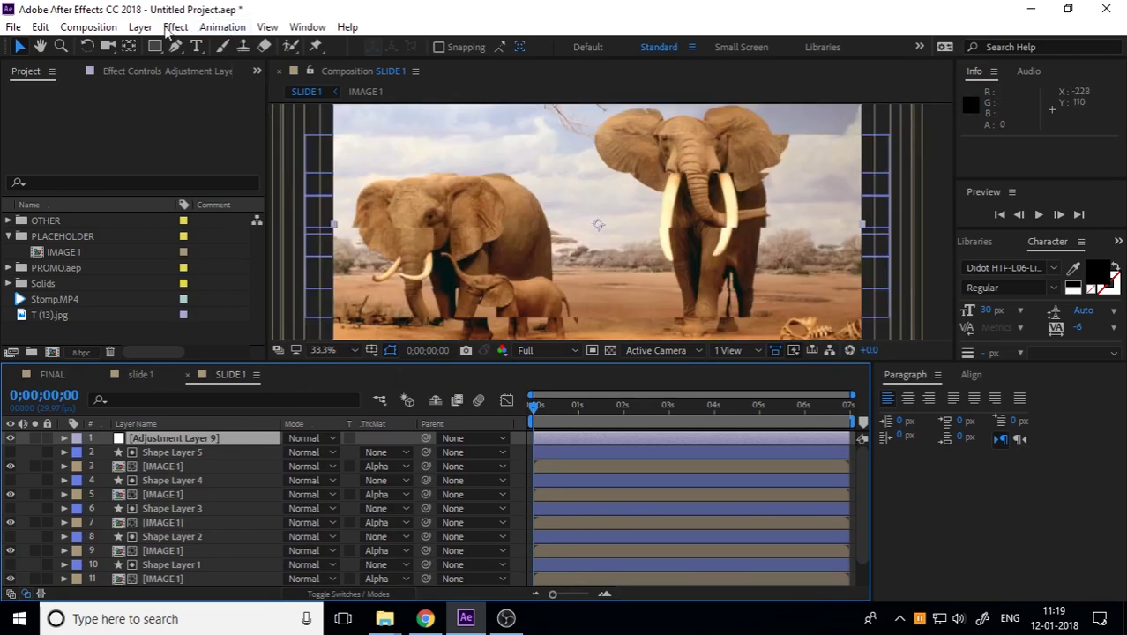
# Apply Hue/Saturation to Adjustment Layer 9 with Master Saturation -100 and Master Lightness 7
pyautogui.click(178, 439)
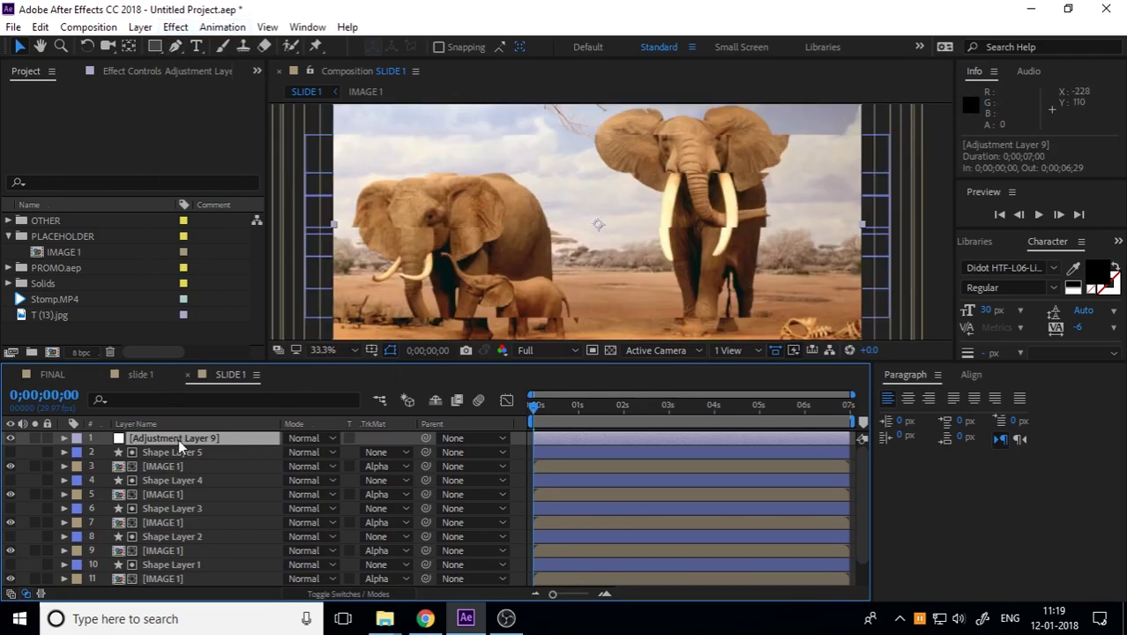
pyautogui.click(176, 27)
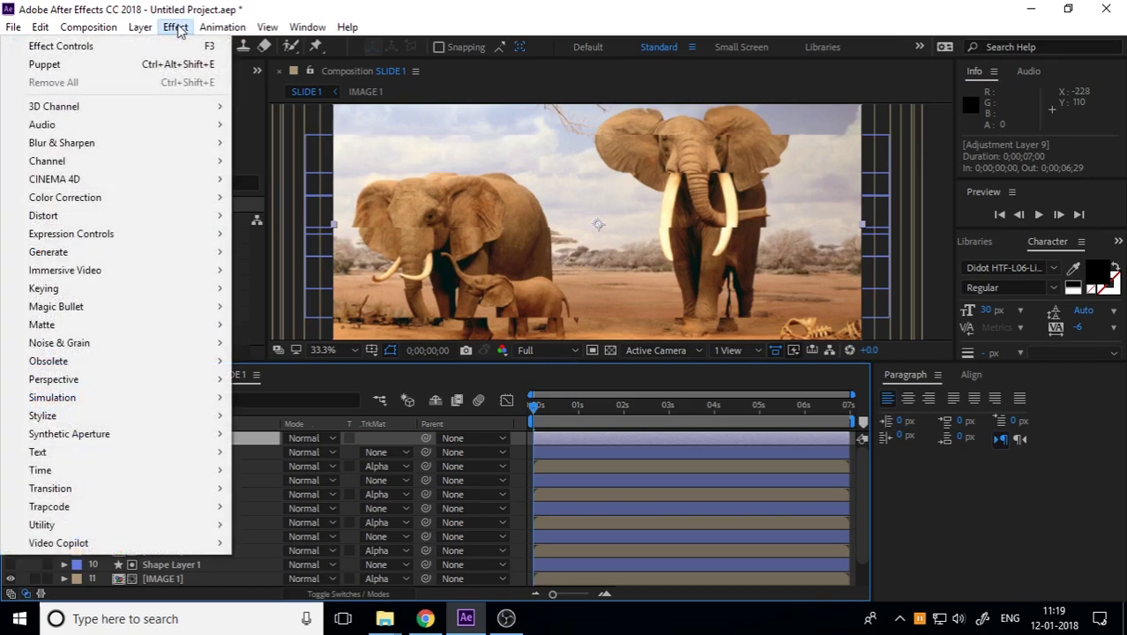
pyautogui.moveTo(150, 201)
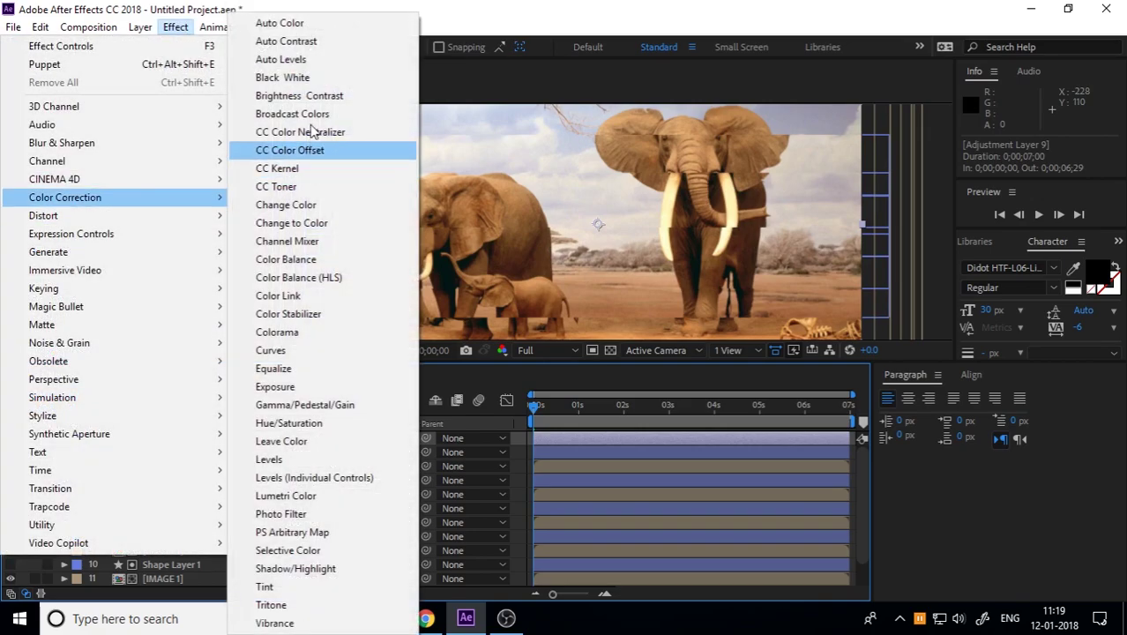
pyautogui.click(315, 422)
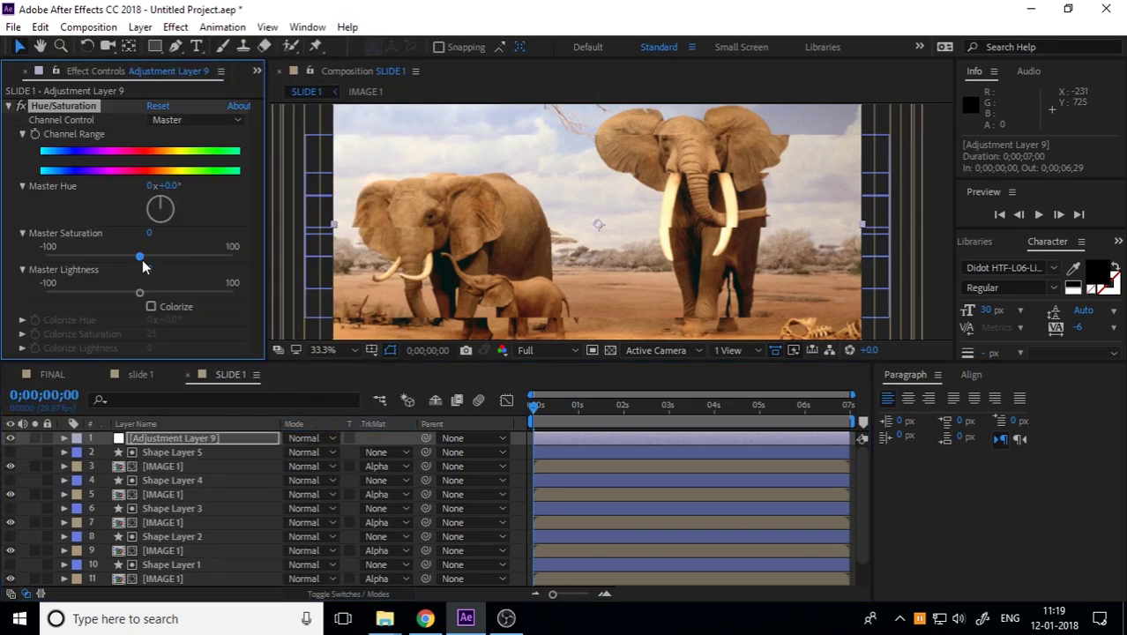
pyautogui.moveTo(126, 258); pyautogui.dragTo(0, 264)
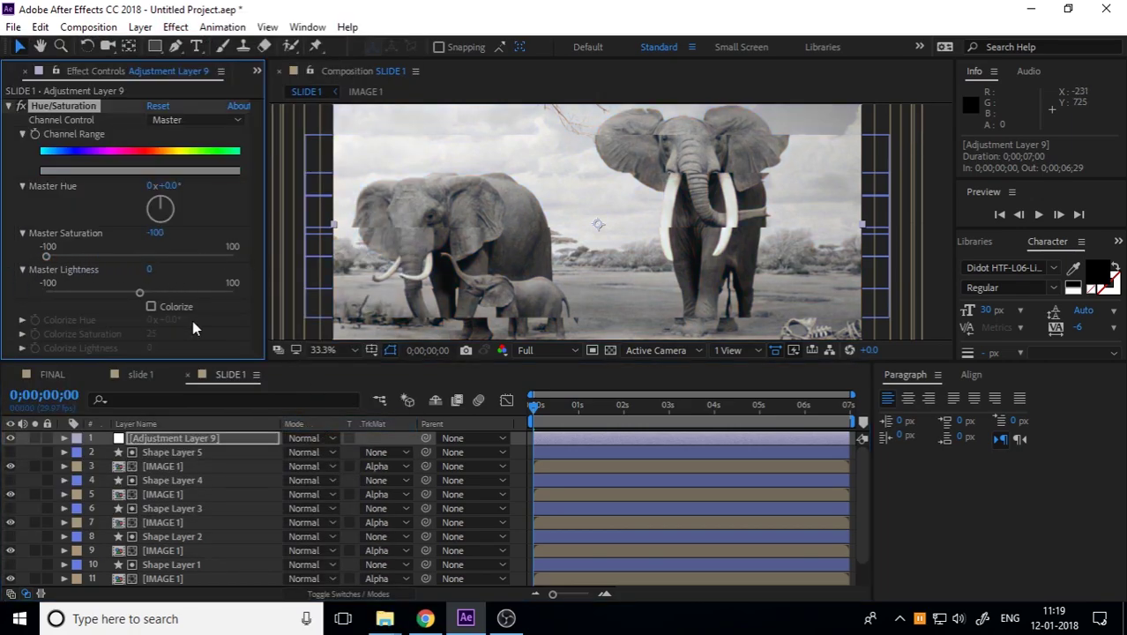
pyautogui.moveTo(138, 292)
pyautogui.mouseDown()
pyautogui.moveTo(117, 296)
pyautogui.moveTo(142, 304)
pyautogui.mouseUp()
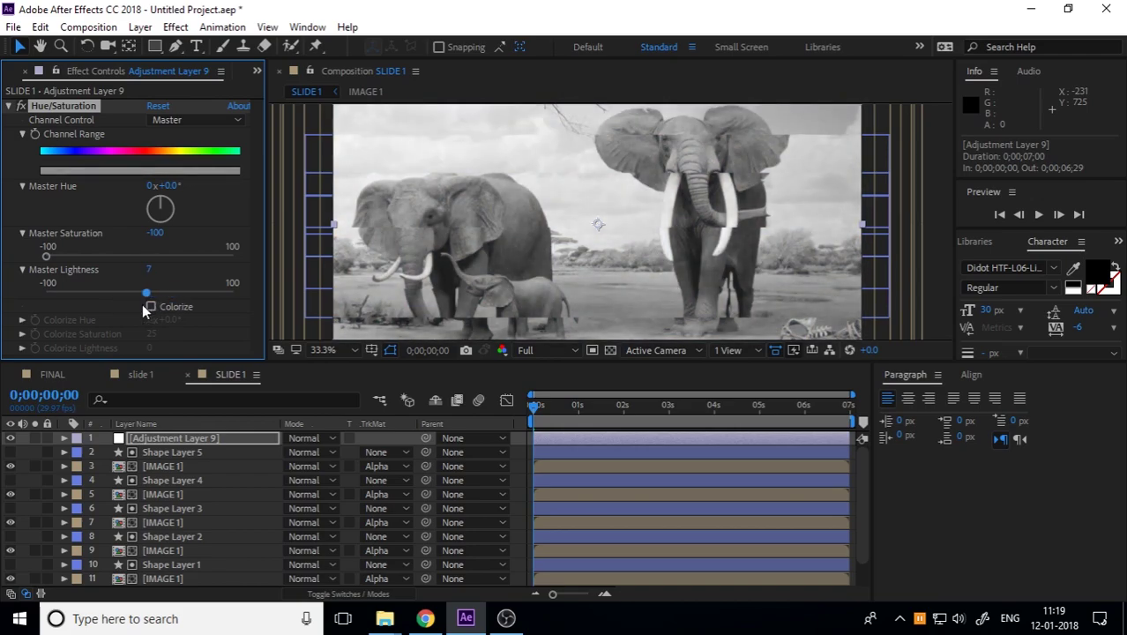
pyautogui.click(9, 107)
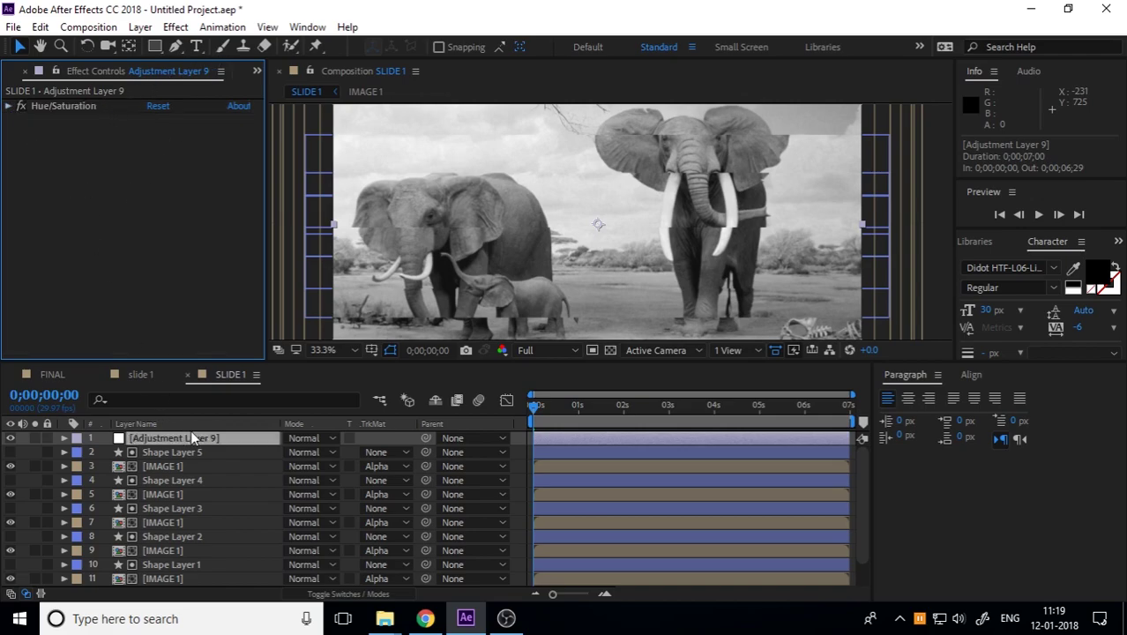
pyautogui.click(156, 46)
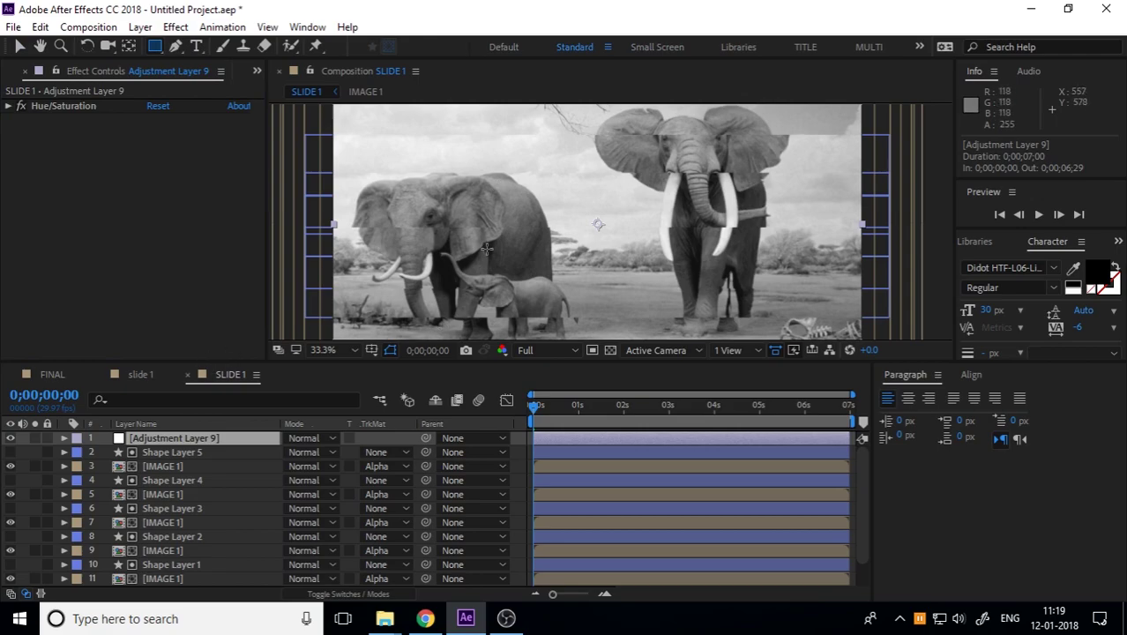
# Create a new shape layer with a rectangle drawn over the whole elephant image
pyautogui.click(141, 28)
pyautogui.moveTo(150, 44)
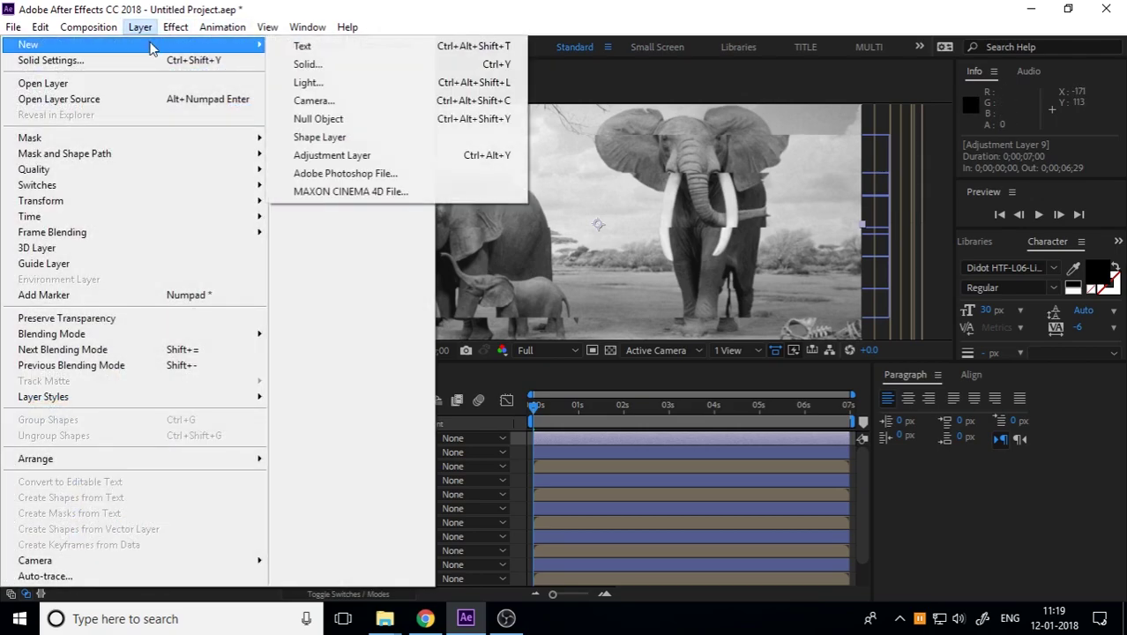
pyautogui.click(368, 137)
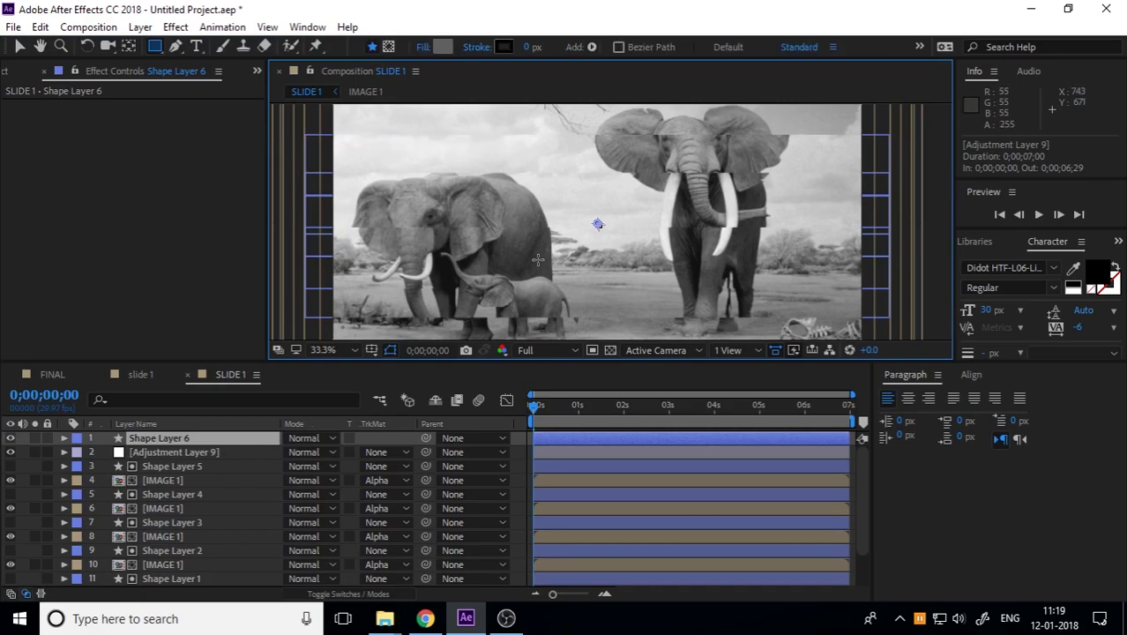
pyautogui.scroll(-2, 537, 257)
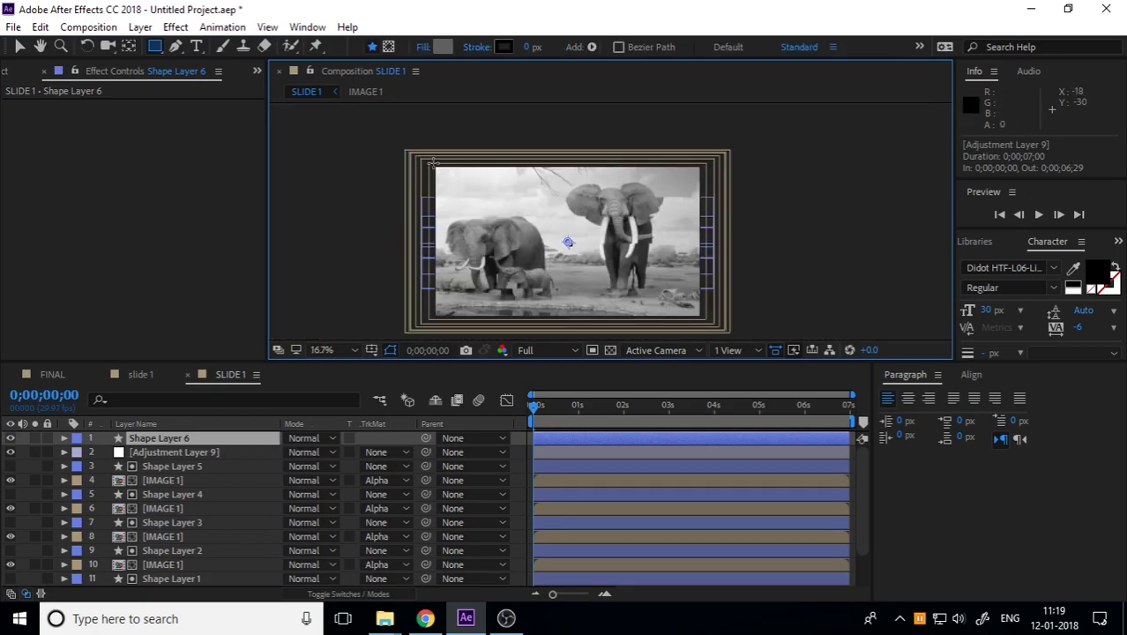
pyautogui.moveTo(432, 164)
pyautogui.mouseDown()
pyautogui.moveTo(707, 336)
pyautogui.moveTo(703, 321)
pyautogui.mouseUp()
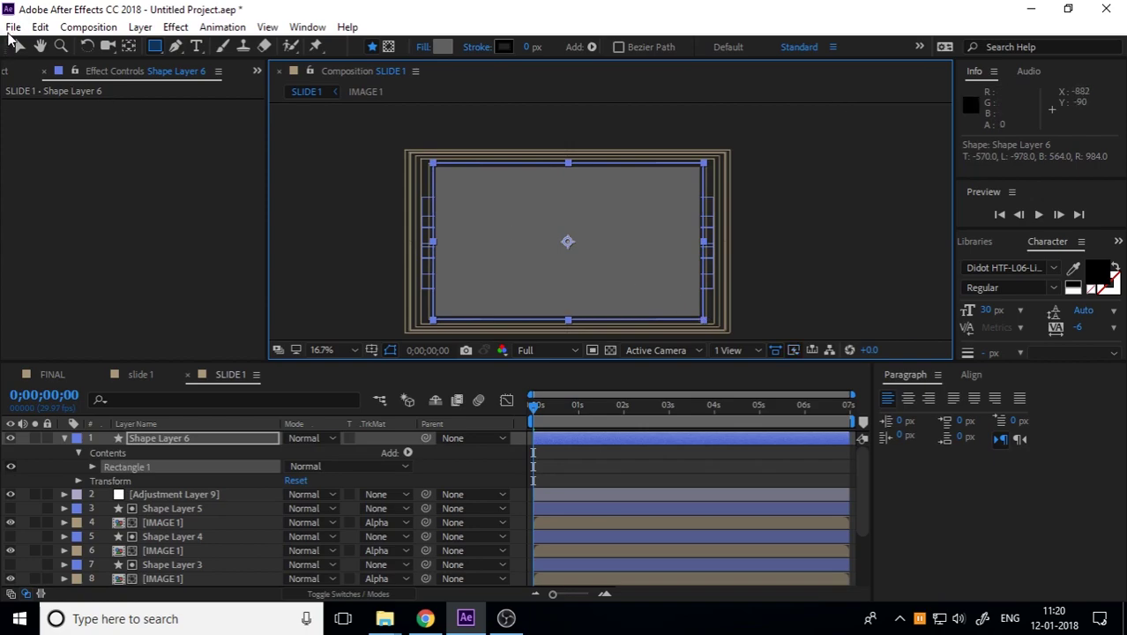
pyautogui.click(18, 46)
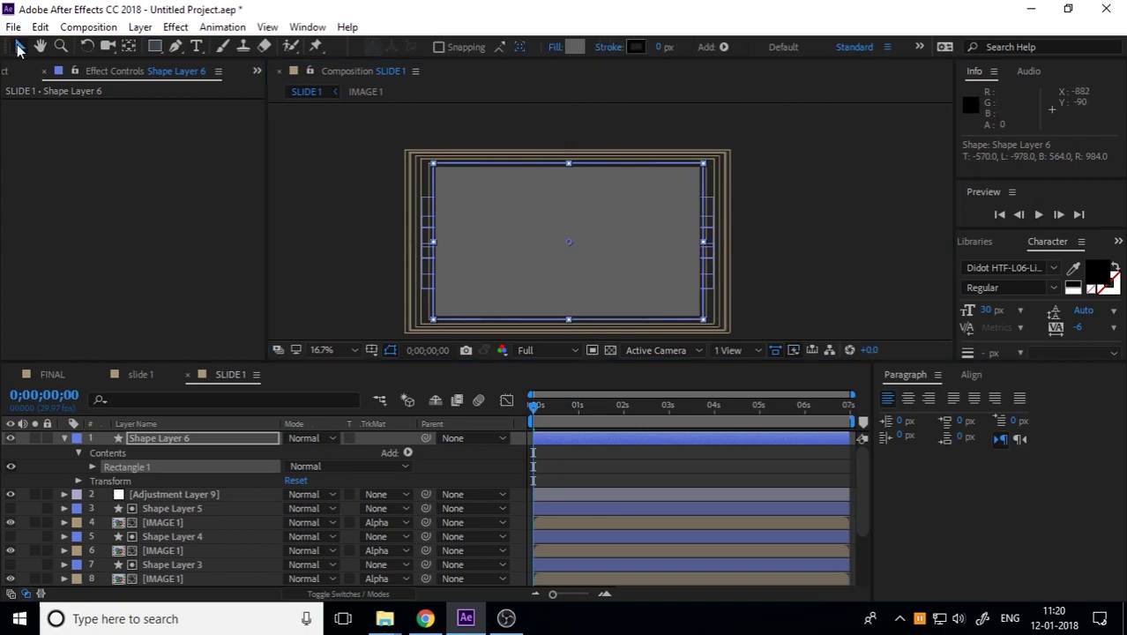
pyautogui.click(837, 256)
pyautogui.click(586, 225)
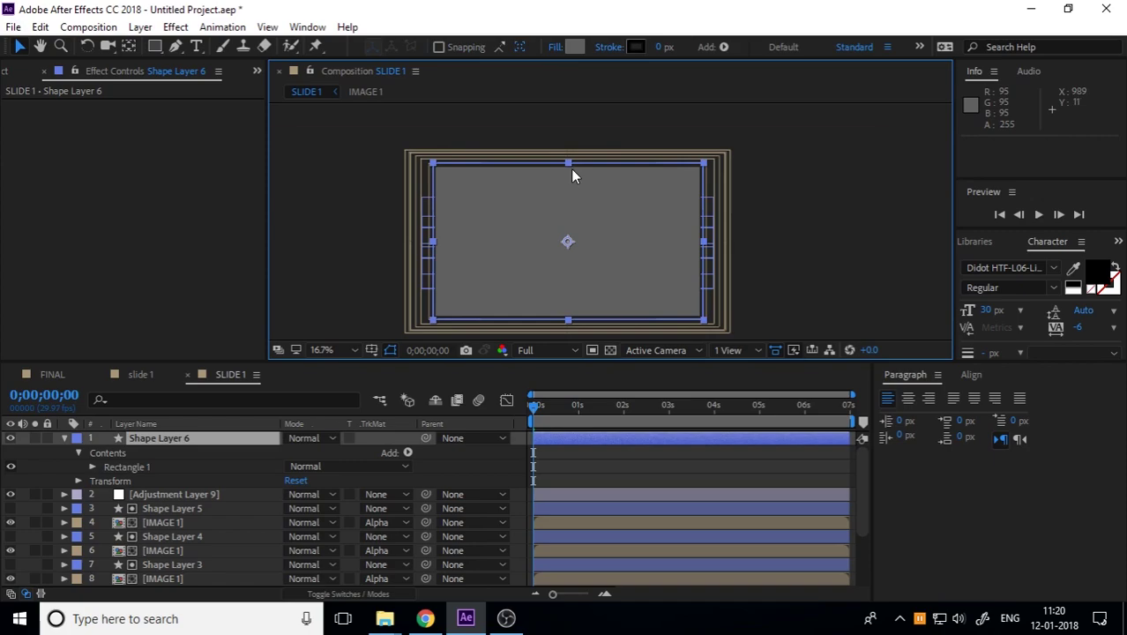
# Fill the rectangle with pure red (FF0000)
pyautogui.scroll(2, 571, 176)
pyautogui.click(574, 47)
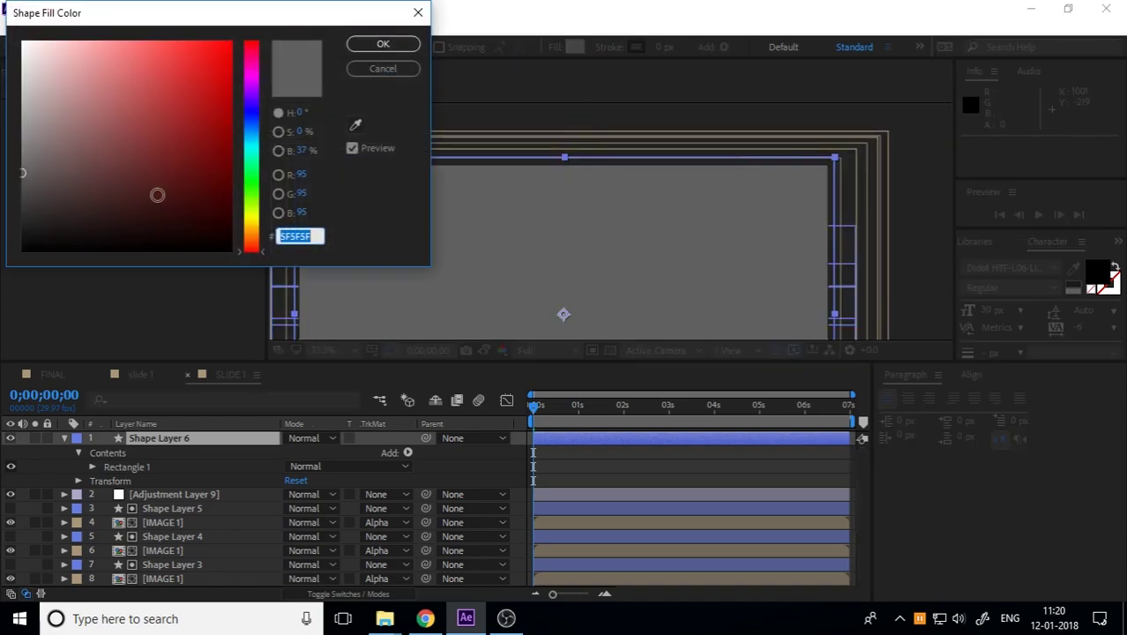
pyautogui.moveTo(157, 194); pyautogui.dragTo(269, 25)
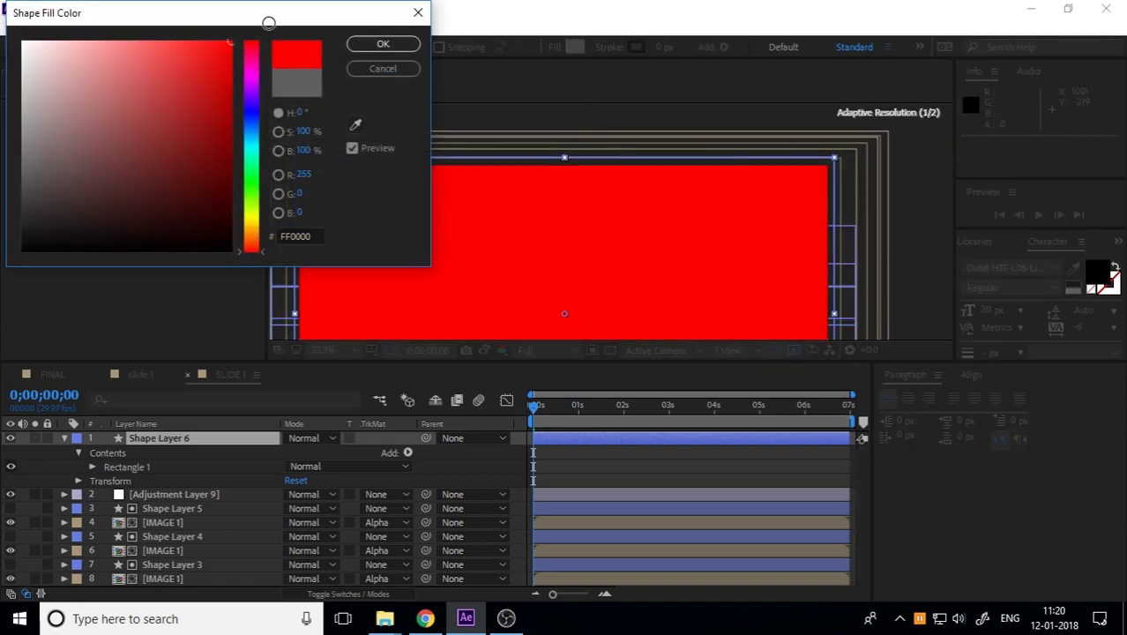
pyautogui.click(383, 43)
pyautogui.moveTo(582, 231); pyautogui.dragTo(618, 192)
pyautogui.scroll(-2, 617, 192)
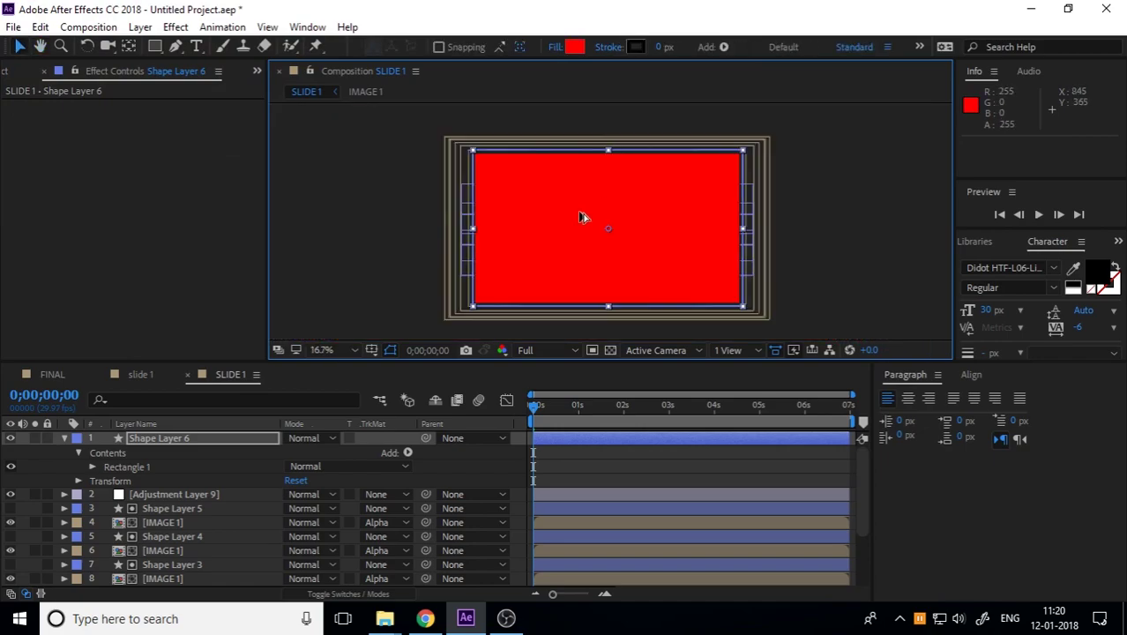
pyautogui.click(160, 437)
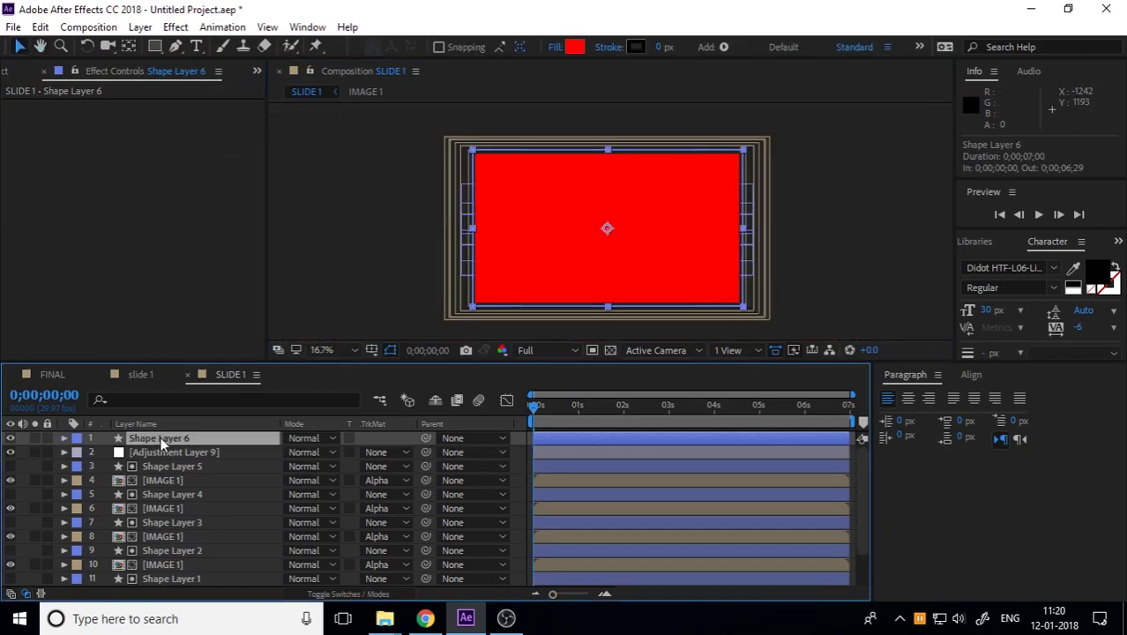
# Pre-compose Shape Layer 6 with Ctrl+Shift+C as SHAPE 1, then open SHAPE 1 from the Project panel
pyautogui.hotkey('ctrl', 'shift', 'c')
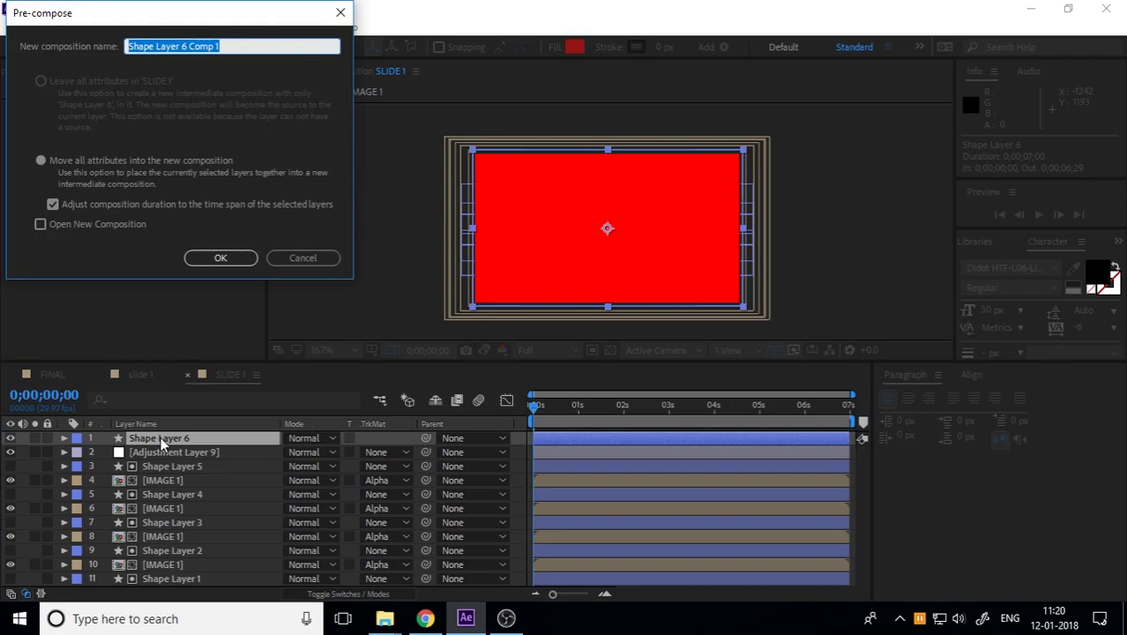
pyautogui.write('SHAPE')
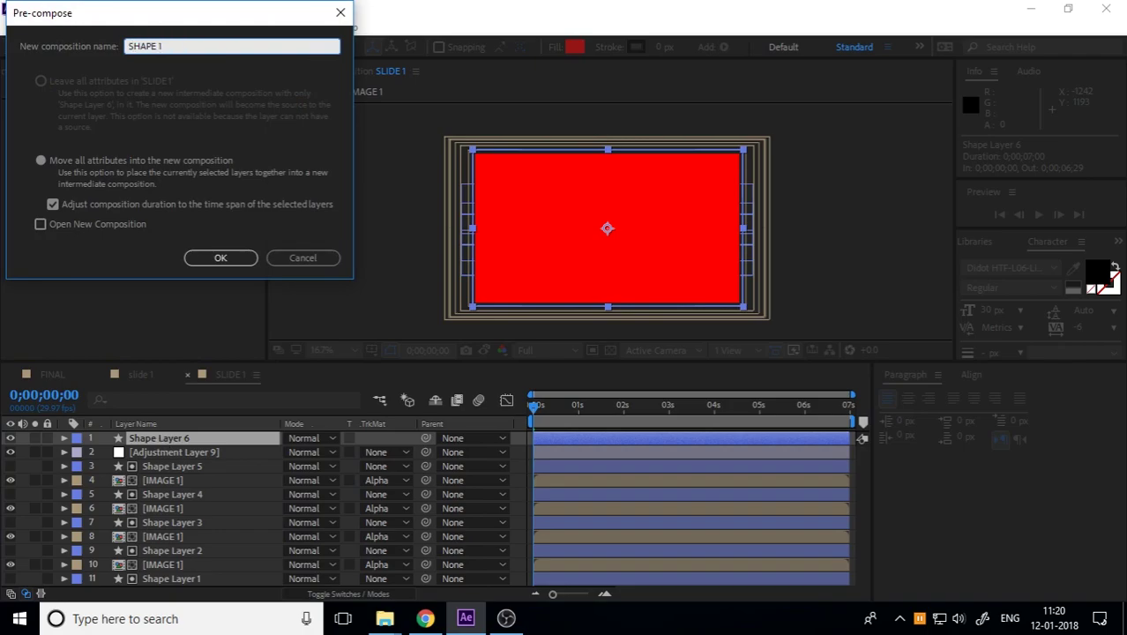
pyautogui.press('Return')
pyautogui.click(20, 71)
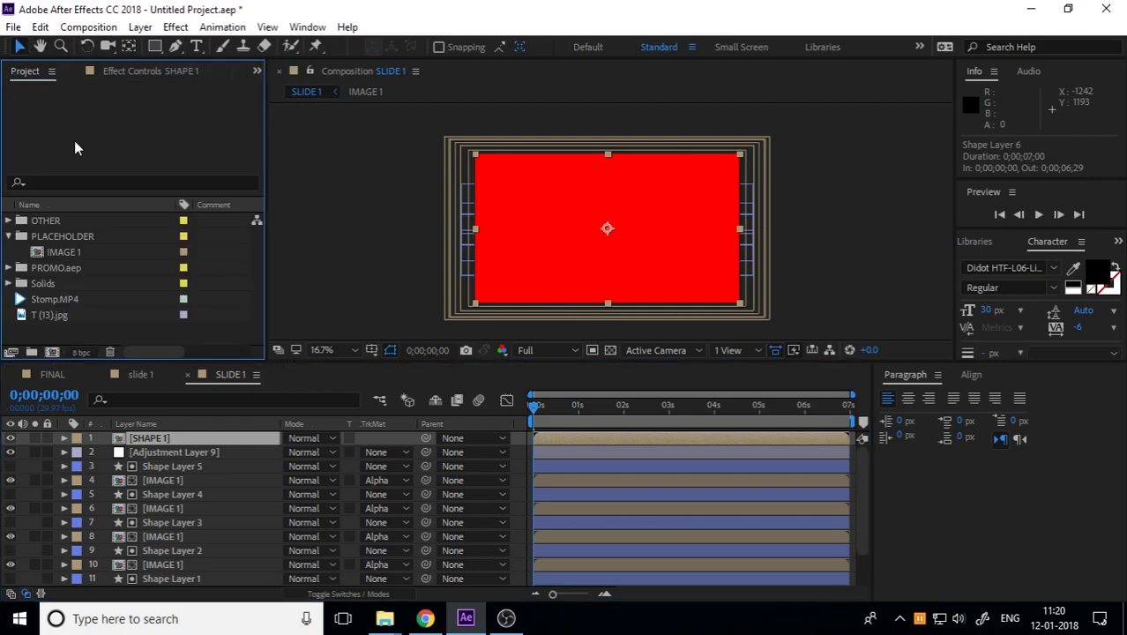
pyautogui.doubleClick(170, 440)
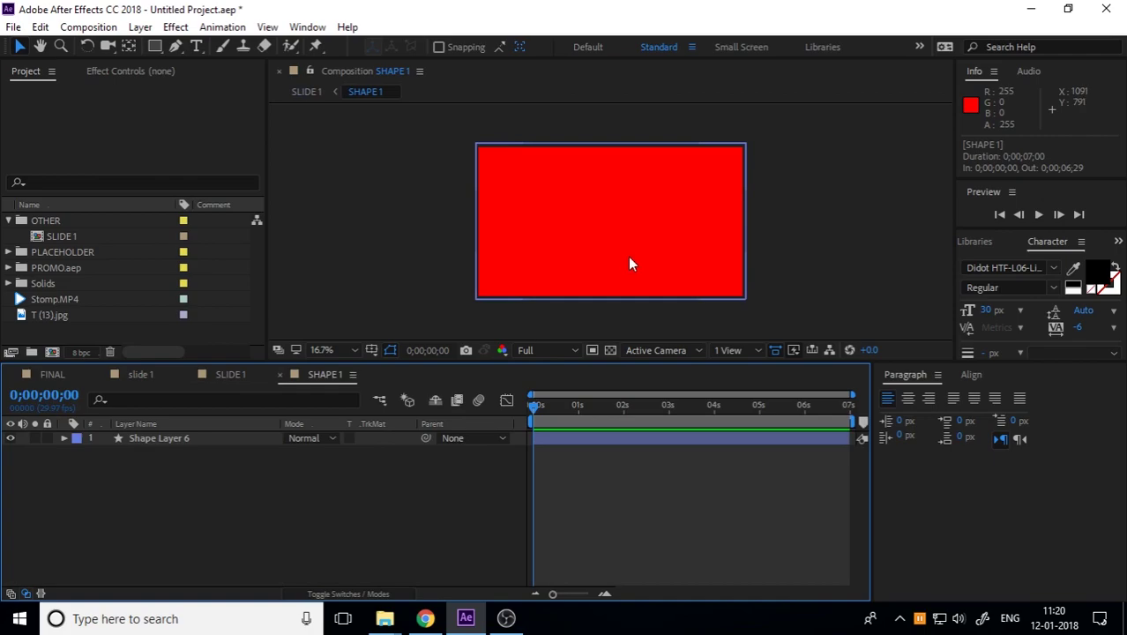
# Keyframe Shape Layer 6's Scale at 100% near 1 s and 100,37% at 0 s
pyautogui.scroll(2, 628, 257)
pyautogui.scroll(-2, 628, 257)
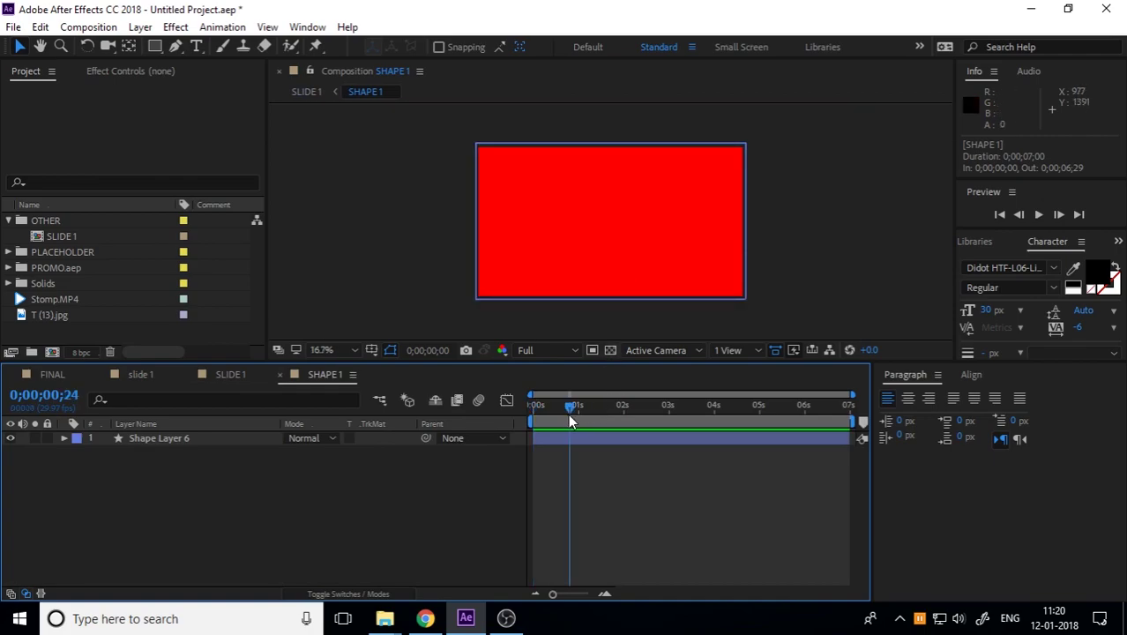
pyautogui.click(176, 437)
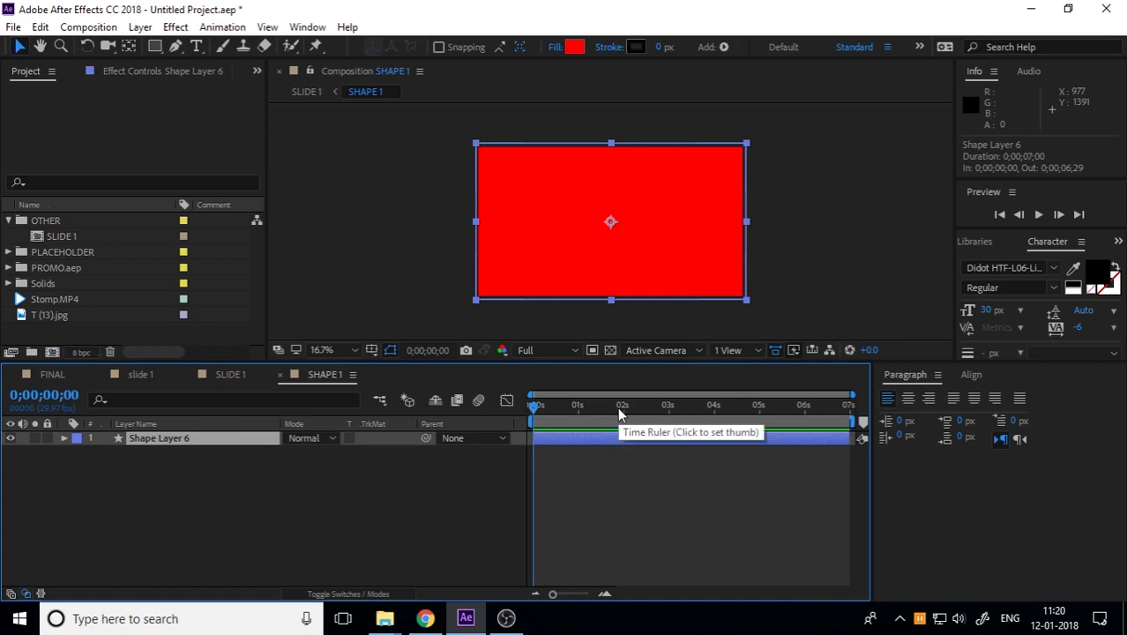
pyautogui.moveTo(624, 409); pyautogui.dragTo(574, 408)
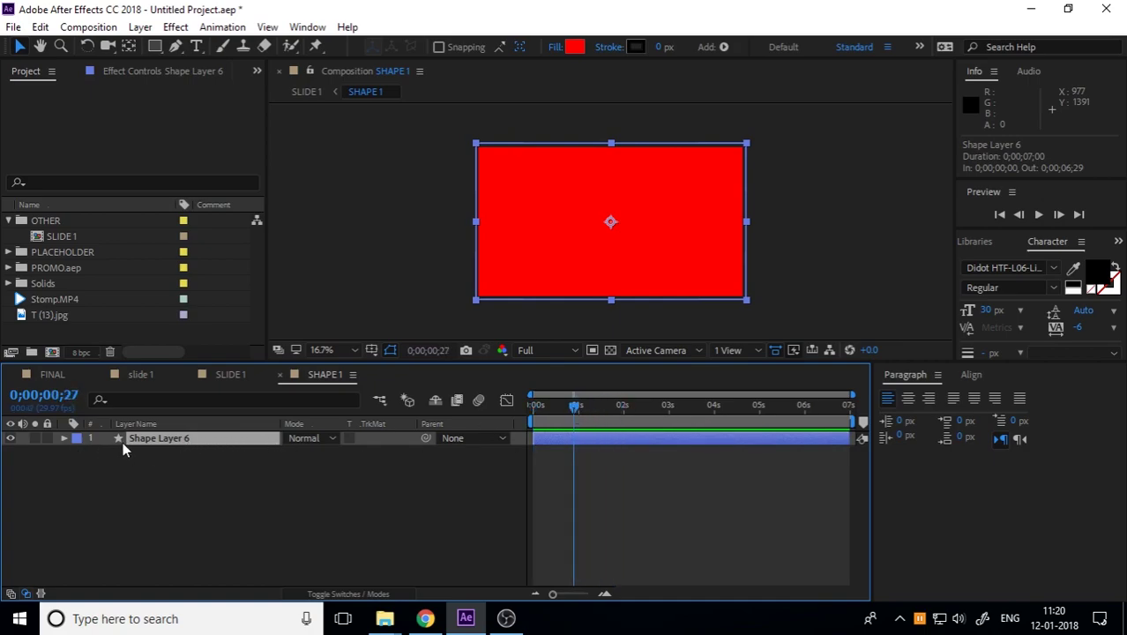
pyautogui.press('s')
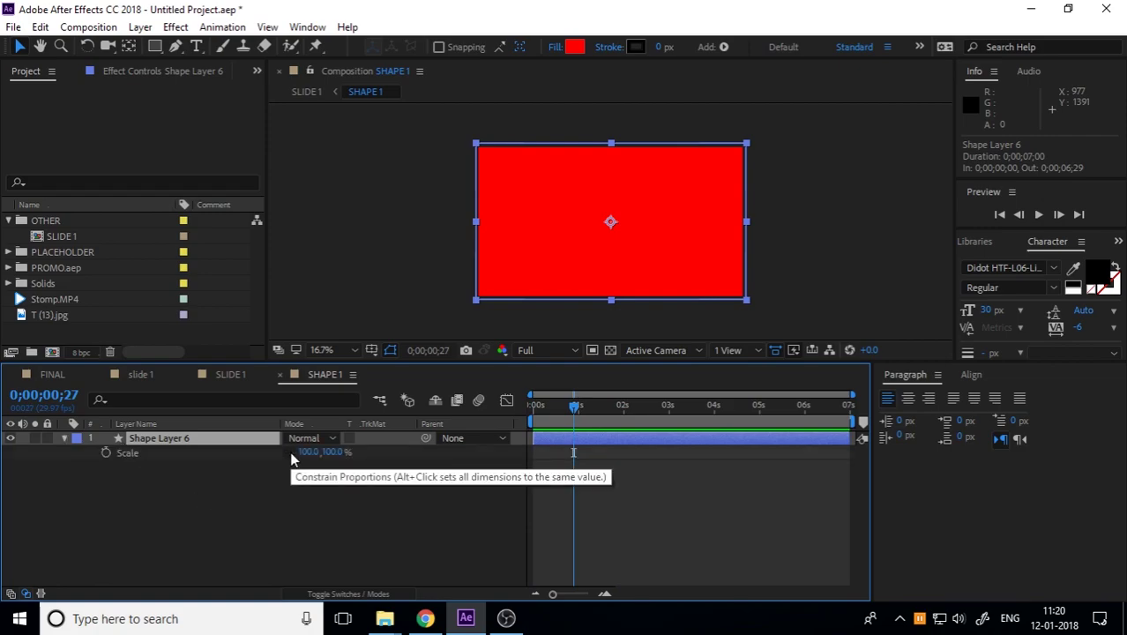
pyautogui.click(105, 453)
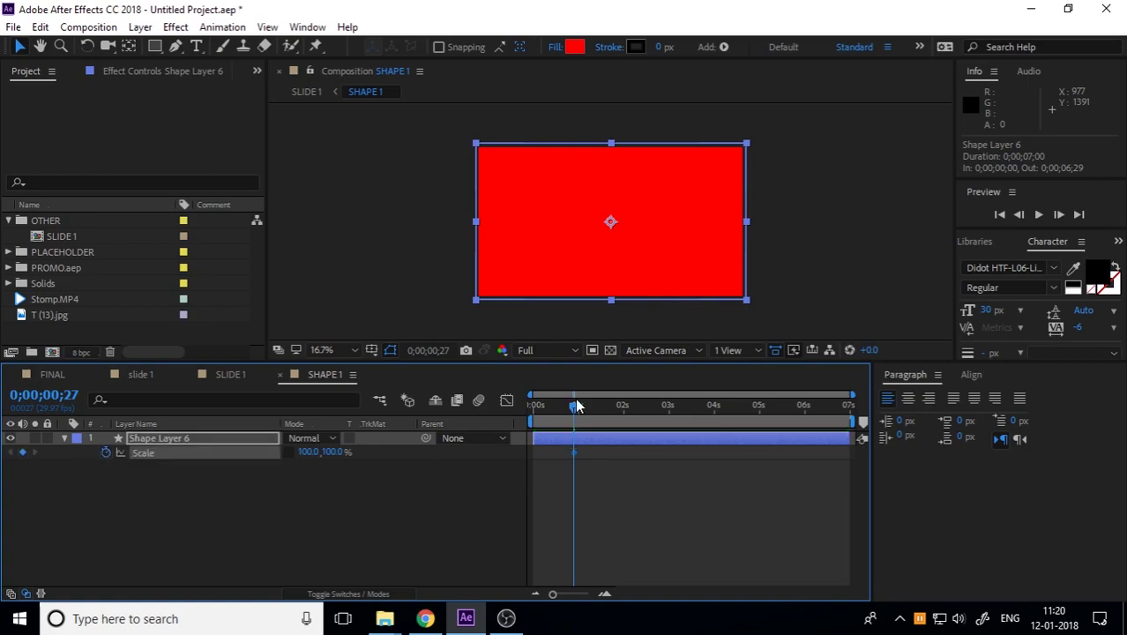
pyautogui.press('Home')
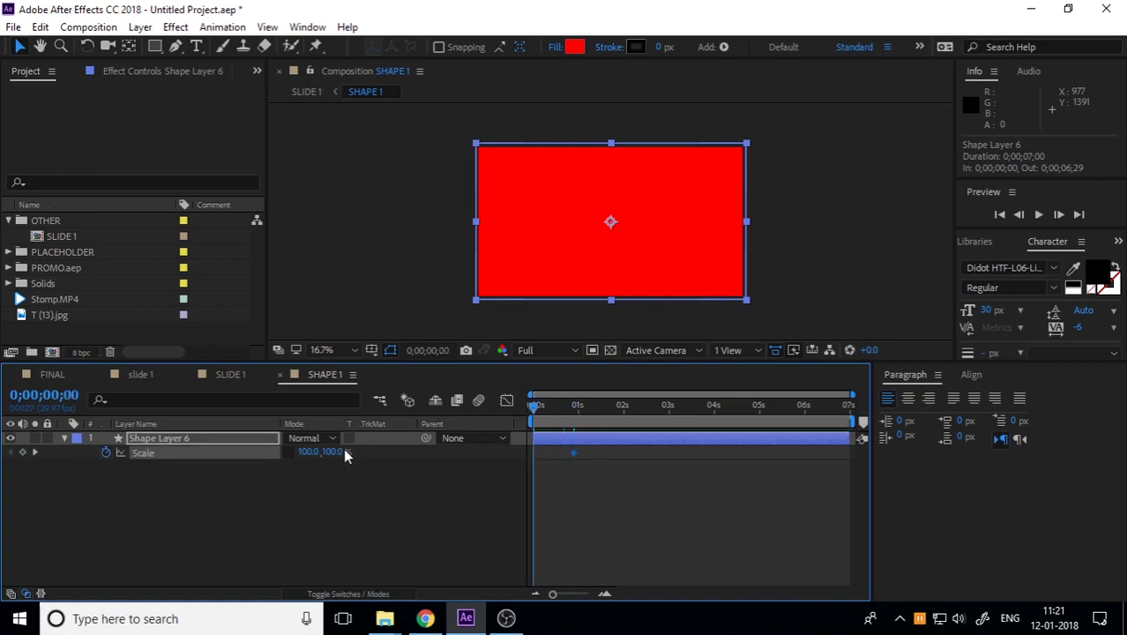
pyautogui.moveTo(333, 452)
pyautogui.mouseDown()
pyautogui.moveTo(266, 448)
pyautogui.moveTo(294, 453)
pyautogui.mouseUp()
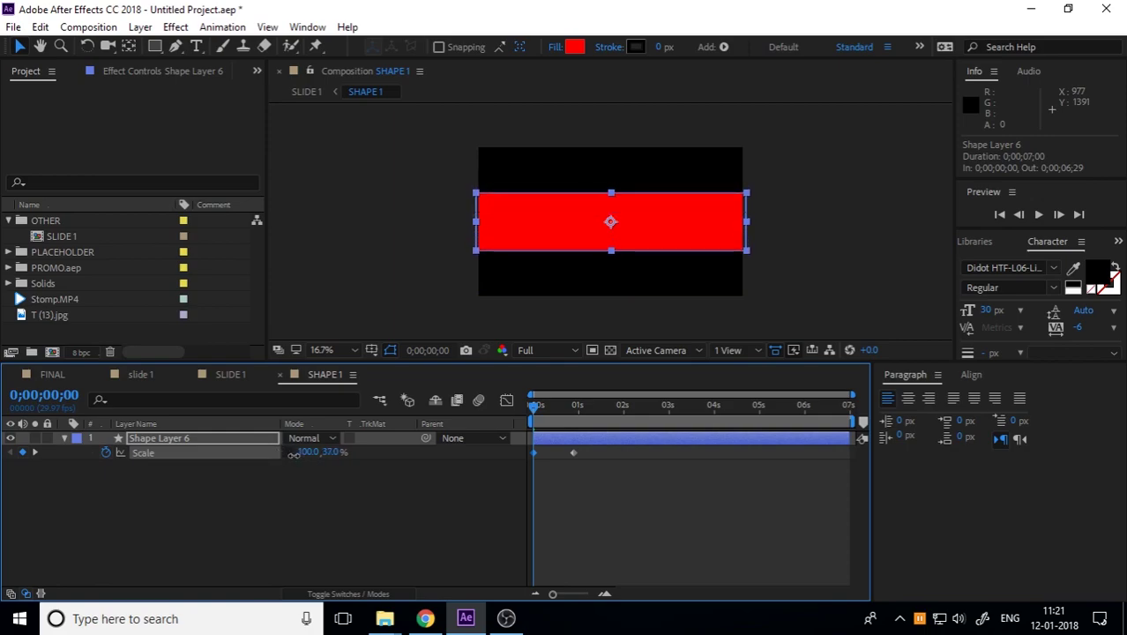
# Apply Easy Ease (F9) to both scale keyframes, preview, and return to SLIDE 1
pyautogui.click(394, 536)
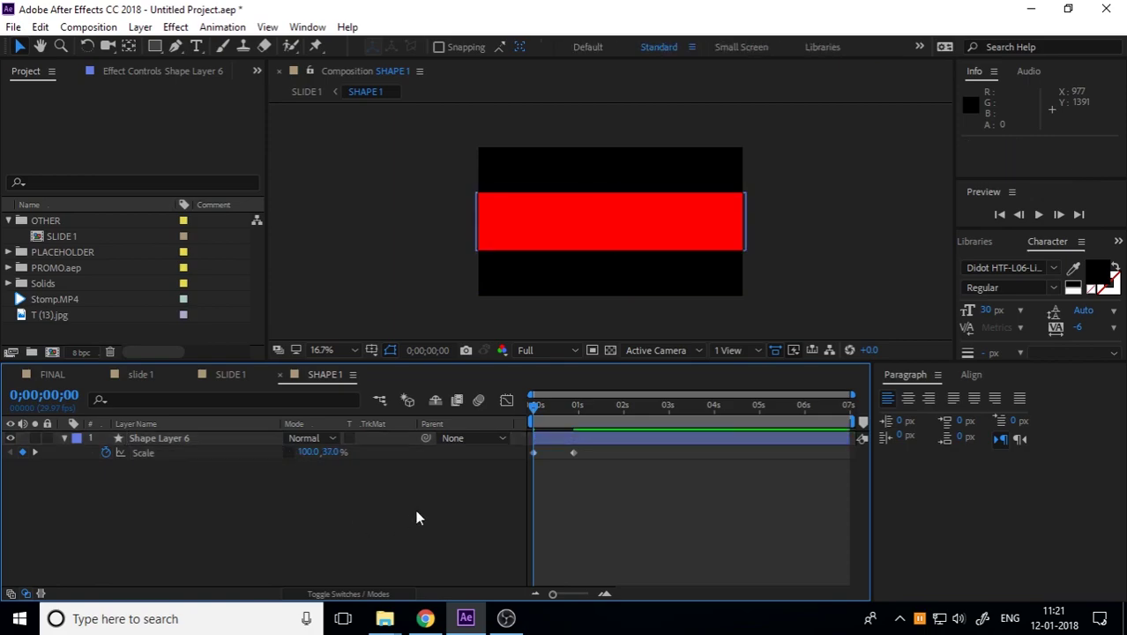
pyautogui.click(569, 403)
pyautogui.press('space')
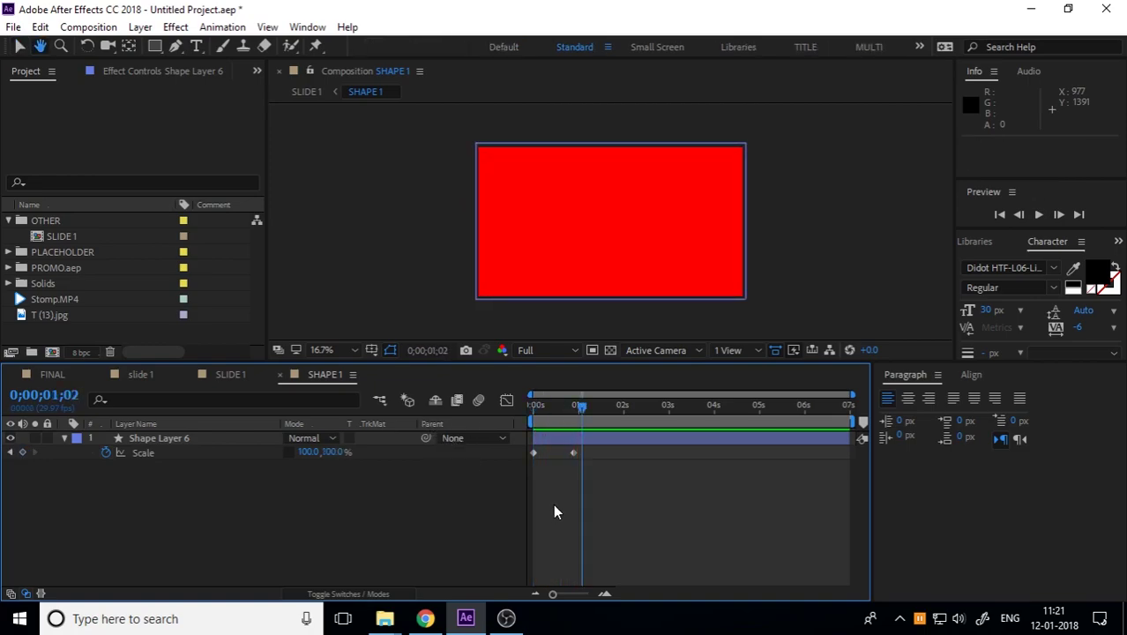
pyautogui.click(256, 452)
pyautogui.press('F9')
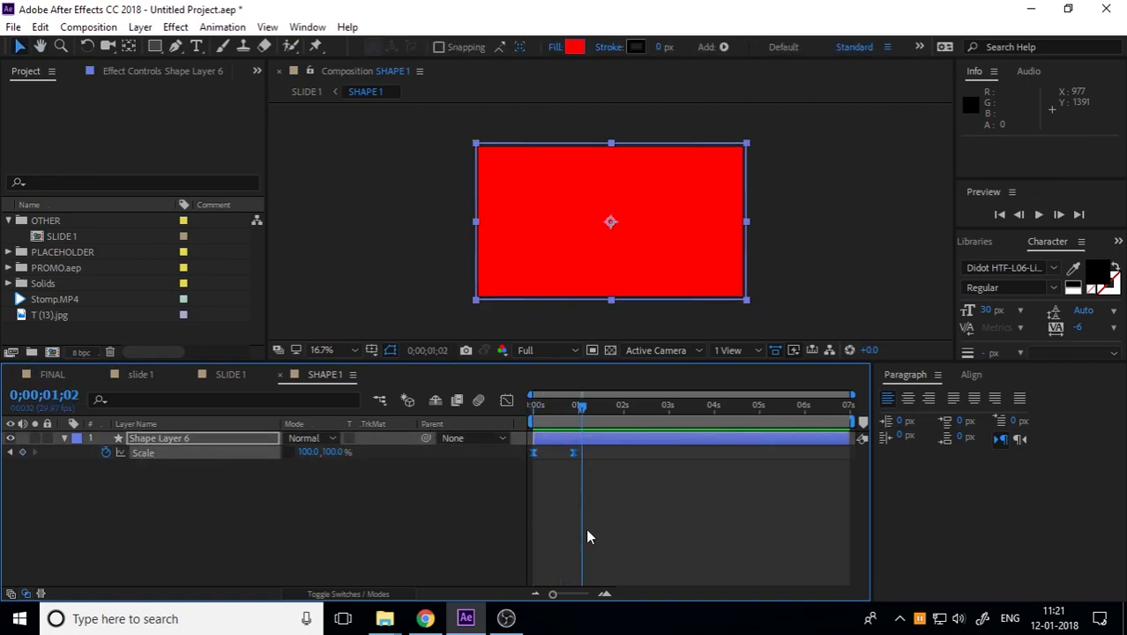
pyautogui.press('space')
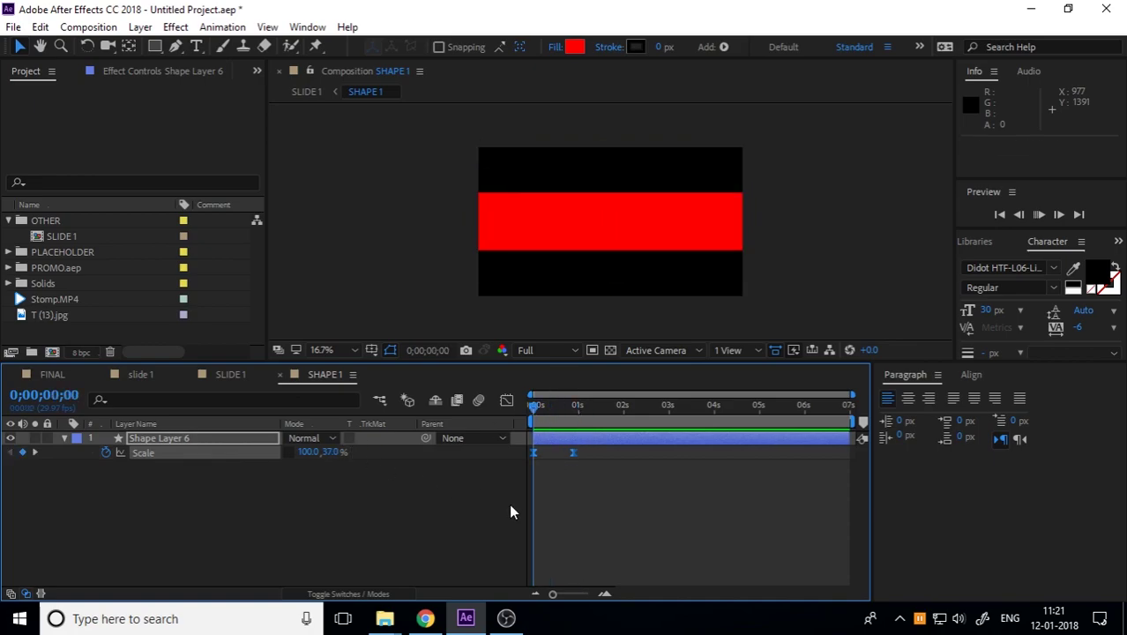
pyautogui.press('space')
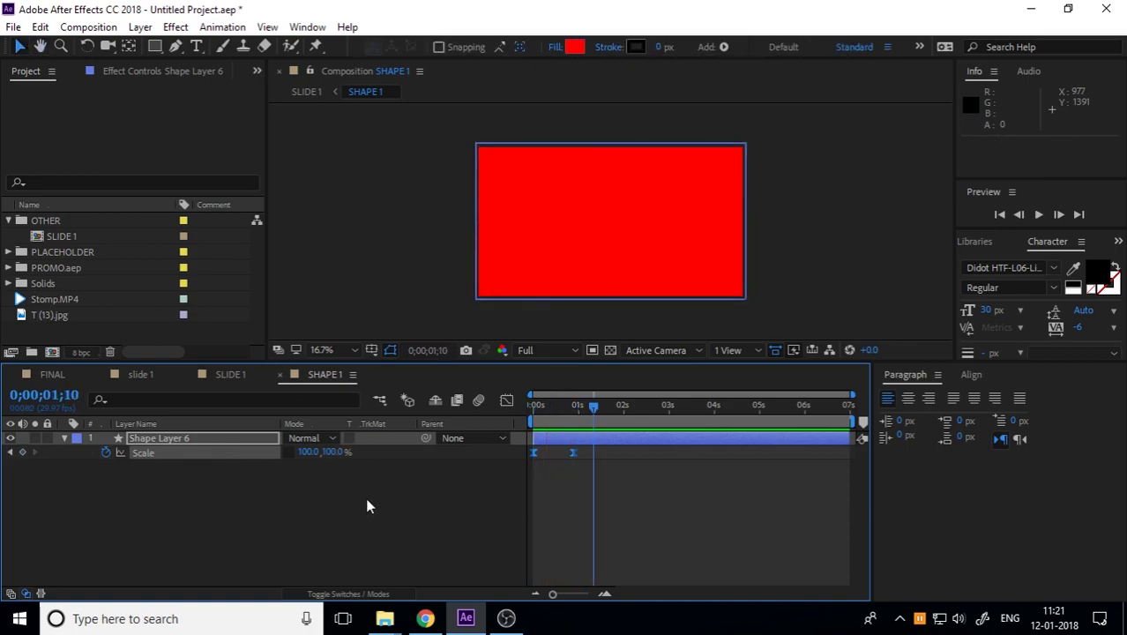
pyautogui.click(365, 497)
pyautogui.click(246, 380)
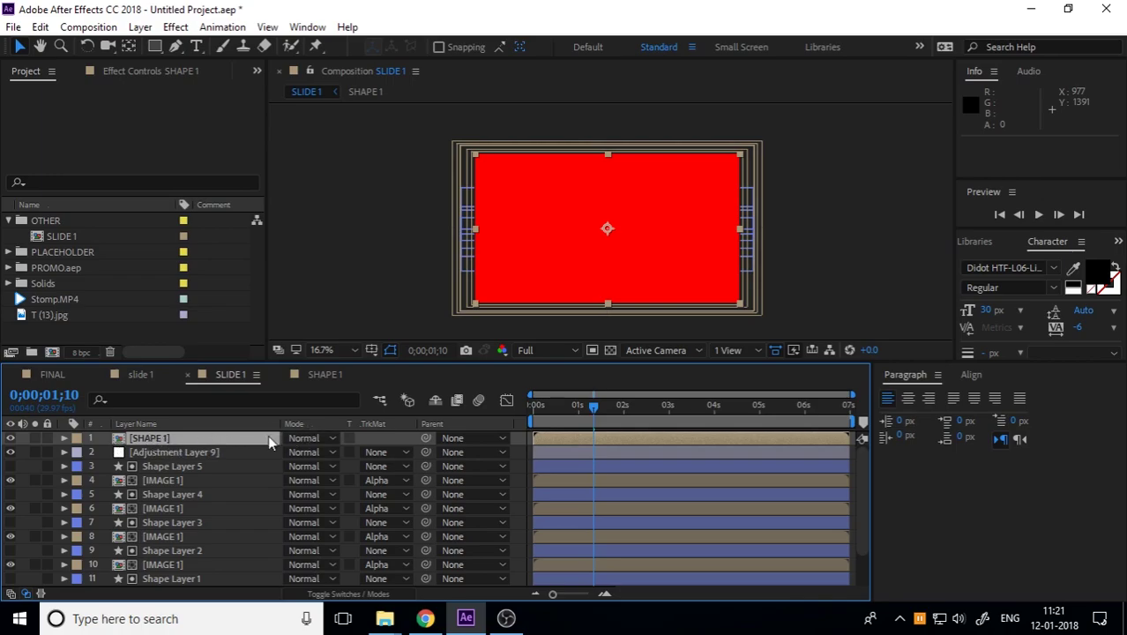
# Set the SHAPE 1 layer's blending mode to Multiply in the SLIDE 1 timeline
pyautogui.click(305, 439)
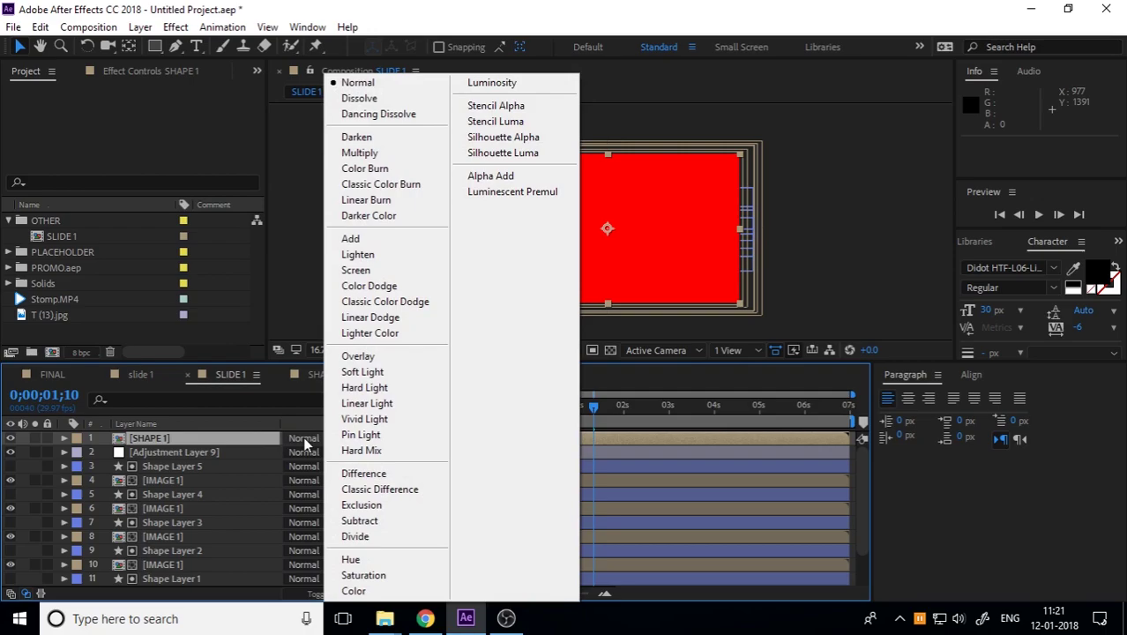
pyautogui.click(360, 153)
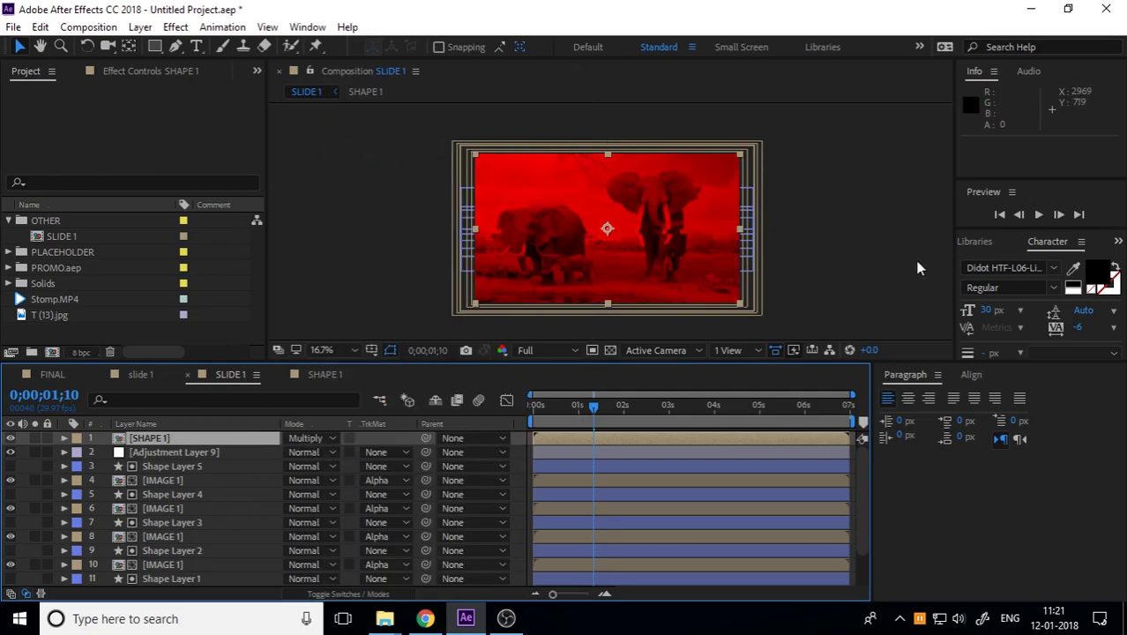
pyautogui.click(187, 454)
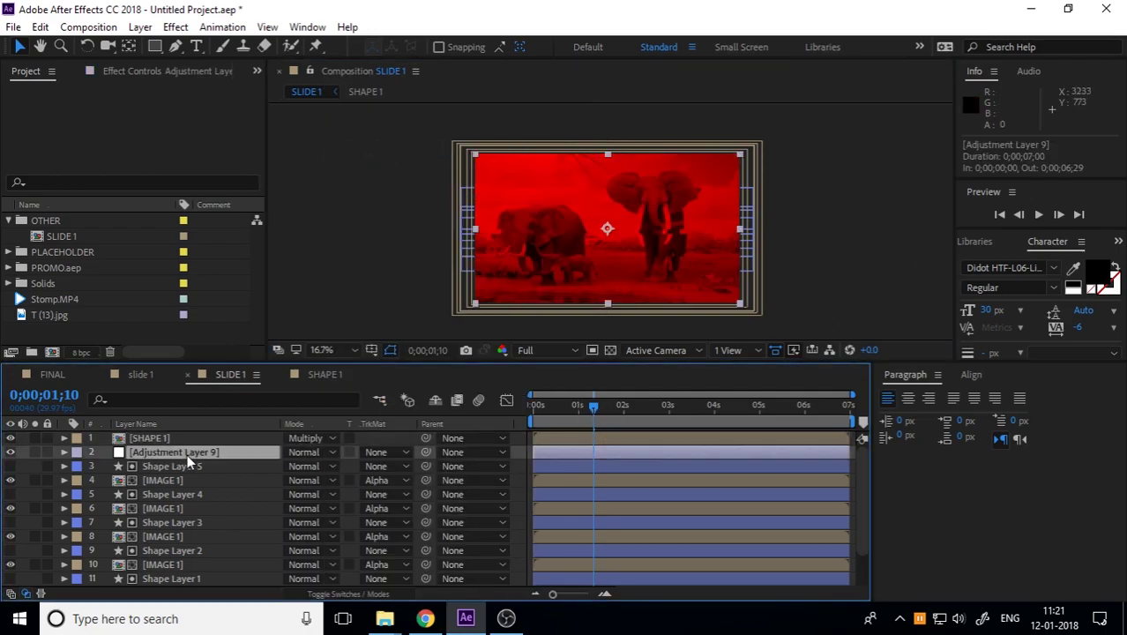
pyautogui.click(145, 71)
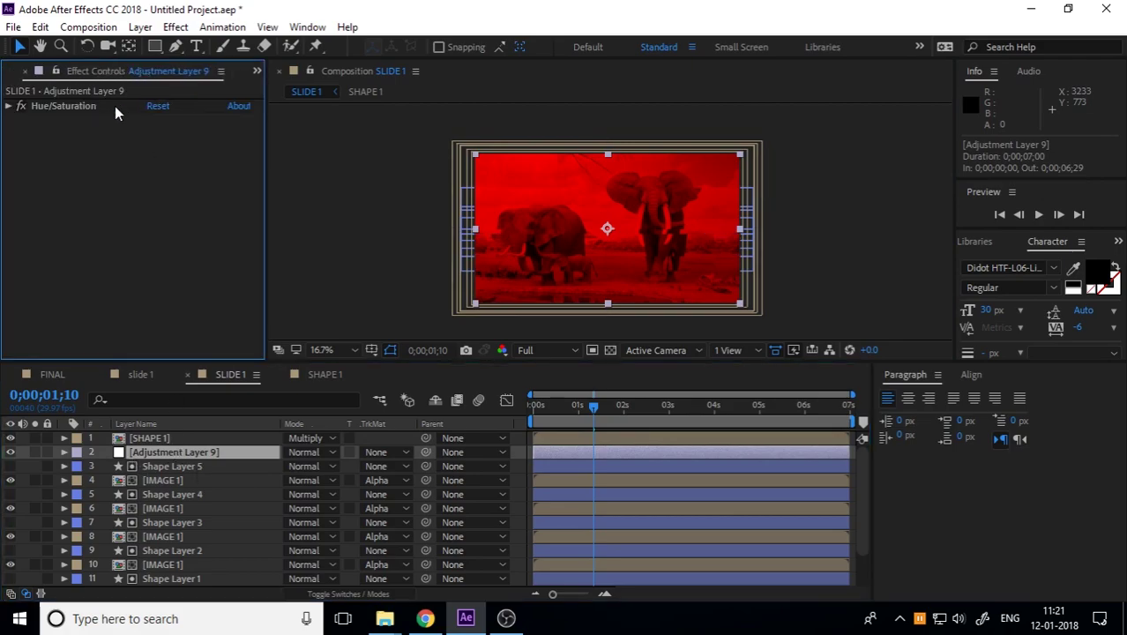
# Change Adjustment Layer 9's Hue/Saturation Master Lightness to 5
pyautogui.click(9, 106)
pyautogui.moveTo(139, 288)
pyautogui.mouseDown()
pyautogui.moveTo(127, 291)
pyautogui.moveTo(147, 298)
pyautogui.mouseUp()
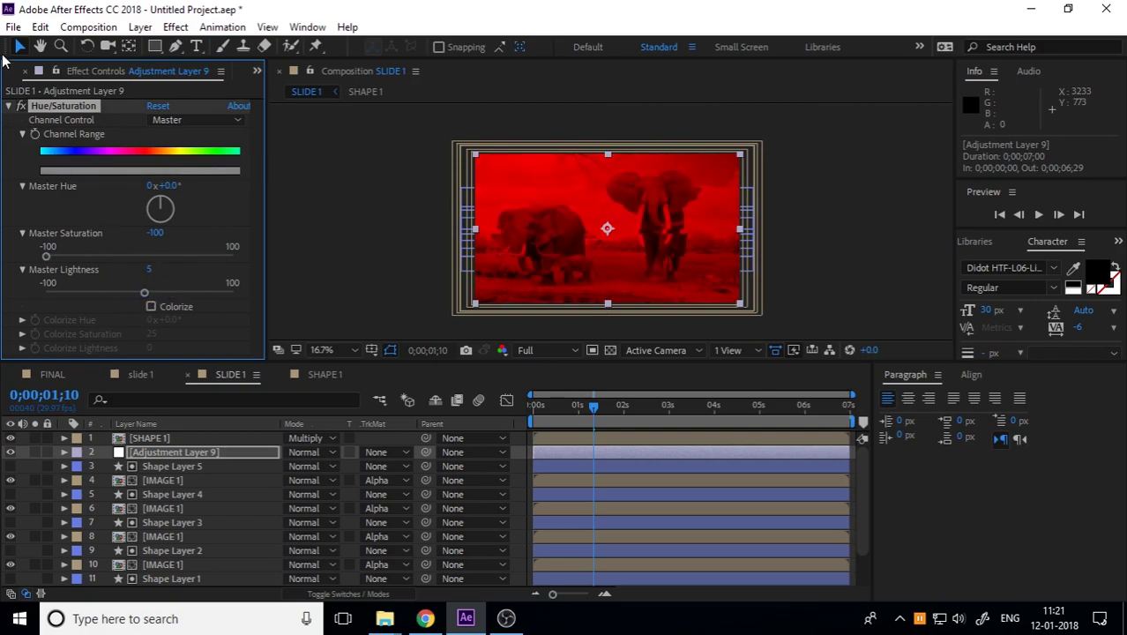
pyautogui.click(9, 105)
# Return to the start of SLIDE 1 and preview the red-bar reveal
pyautogui.click(781, 270)
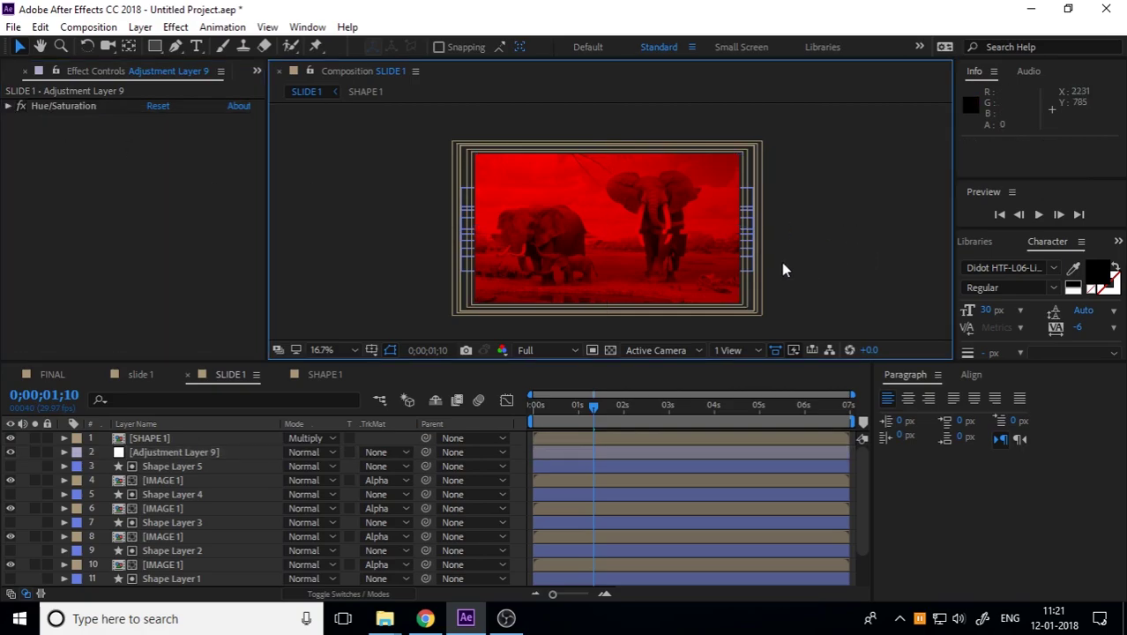
pyautogui.moveTo(593, 404); pyautogui.dragTo(534, 405)
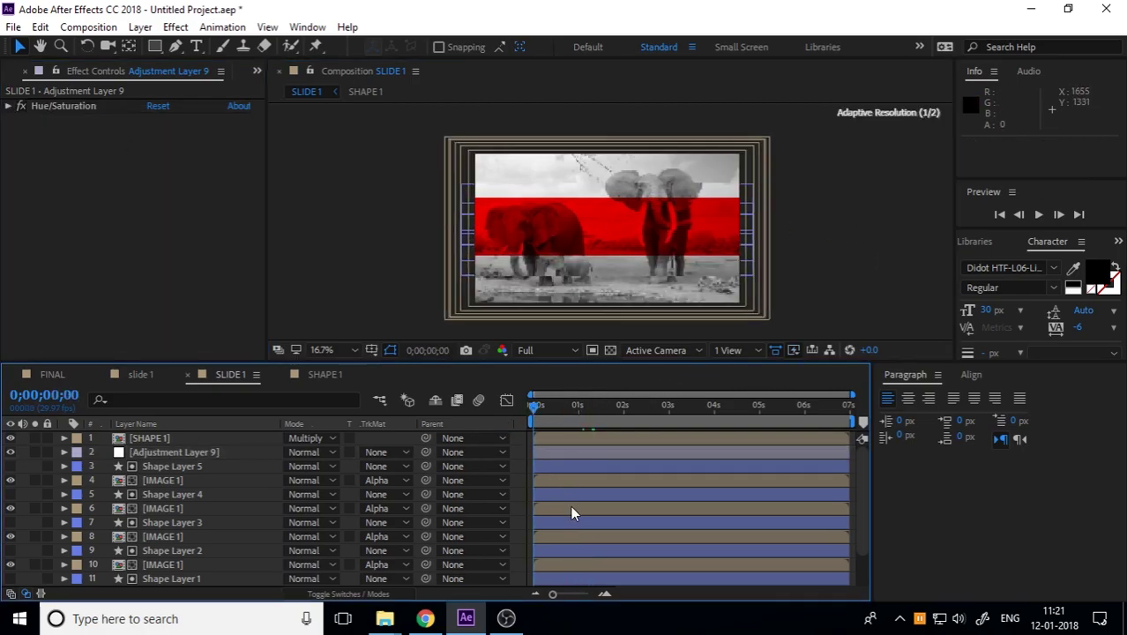
pyautogui.press('space')
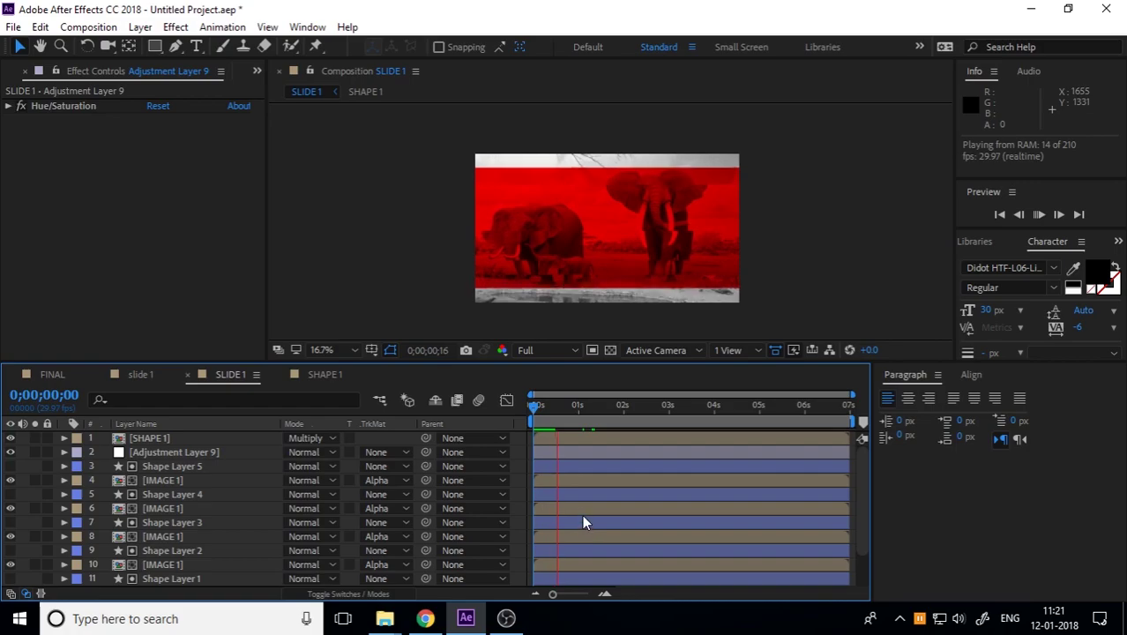
pyautogui.press('space')
pyautogui.press('space')
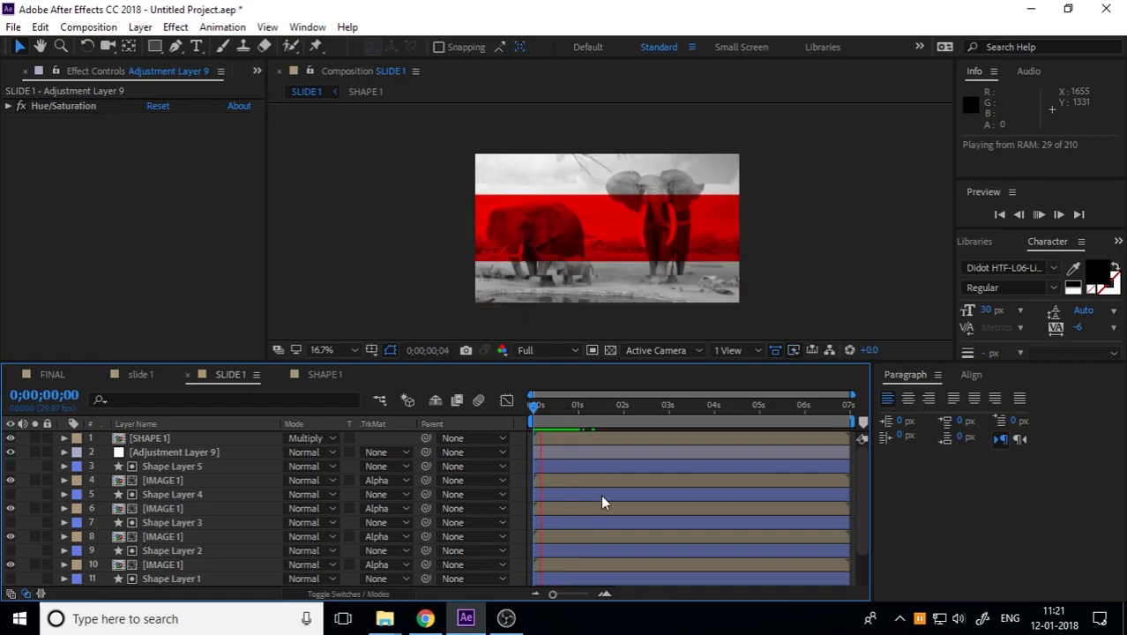
pyautogui.press('space')
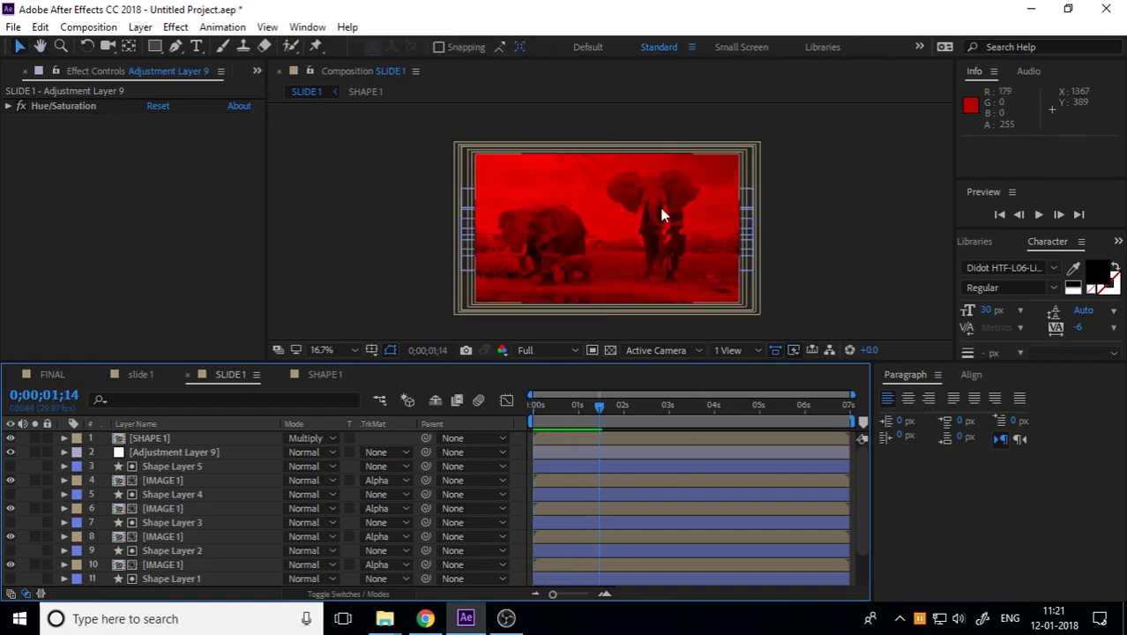
pyautogui.scroll(2, 661, 215)
# Create a text layer in the SLIDE 1 viewer, typing 'HEY ITS' then trimming it to 'HEY'
pyautogui.click(571, 404)
pyautogui.hotkey('ctrl', 't')
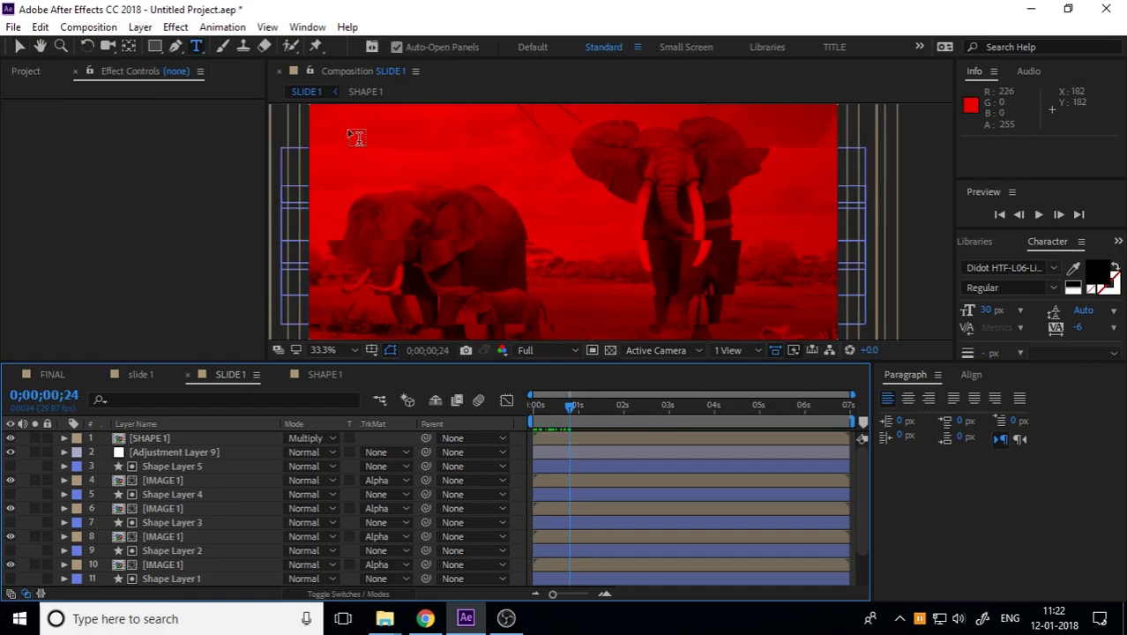
pyautogui.click(500, 238)
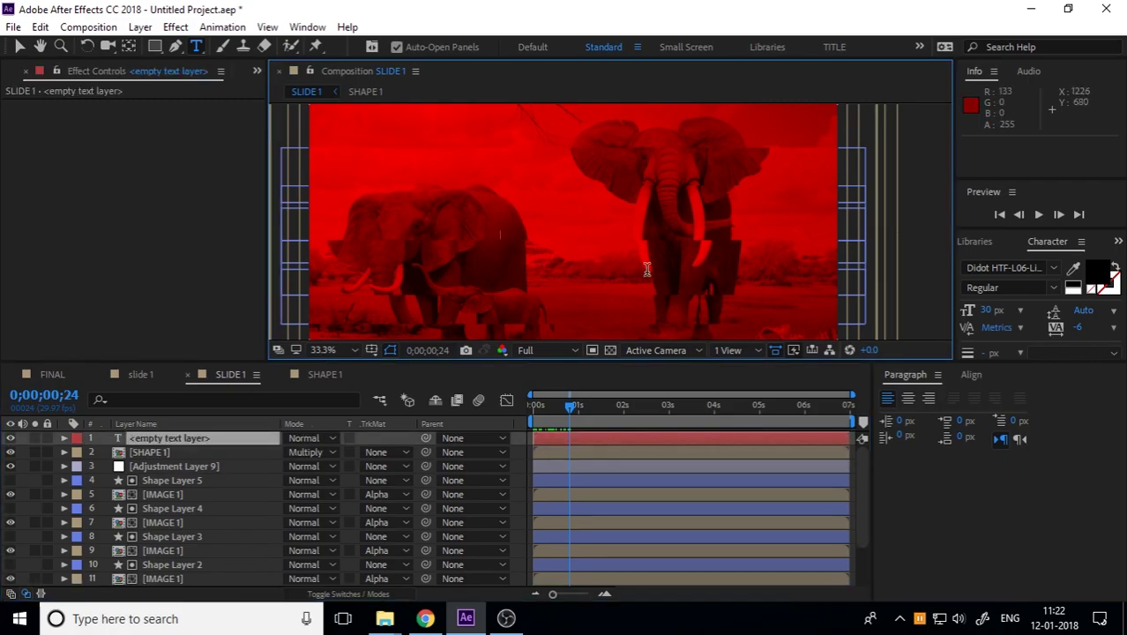
pyautogui.write('HEY')
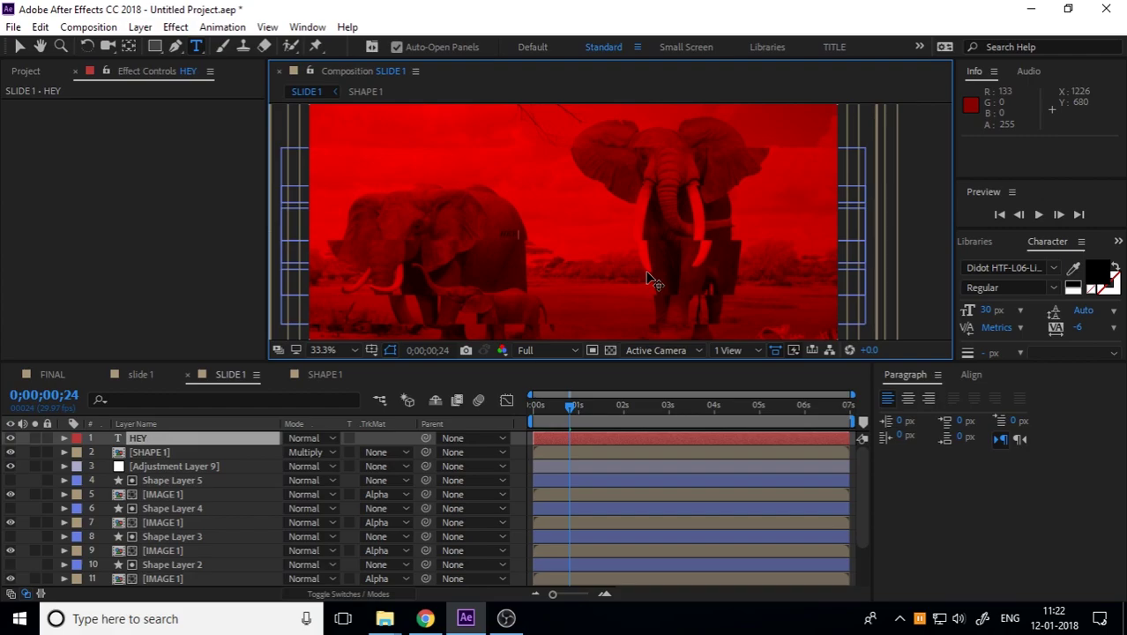
pyautogui.write(' ITS')
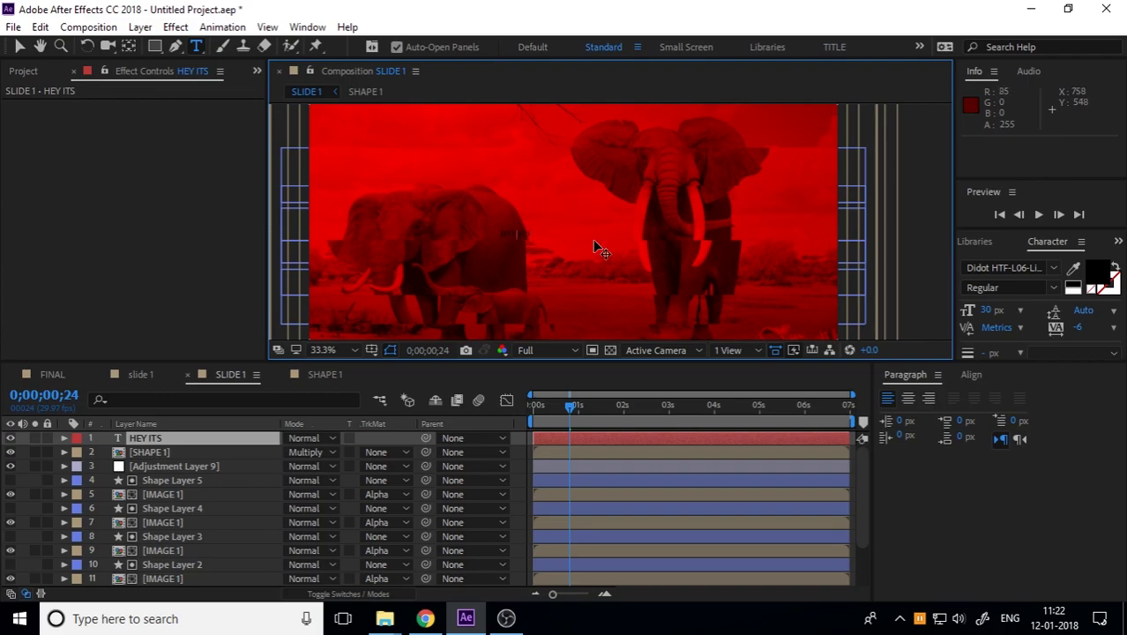
pyautogui.press('BackSpace')
pyautogui.press('BackSpace')
pyautogui.press('BackSpace')
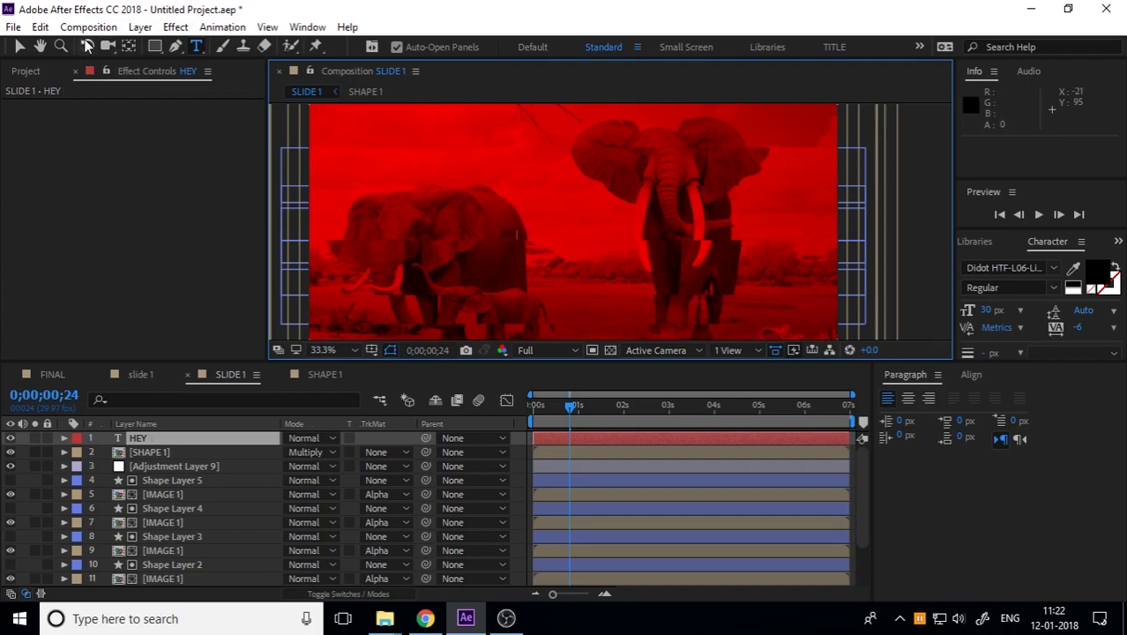
pyautogui.click(19, 46)
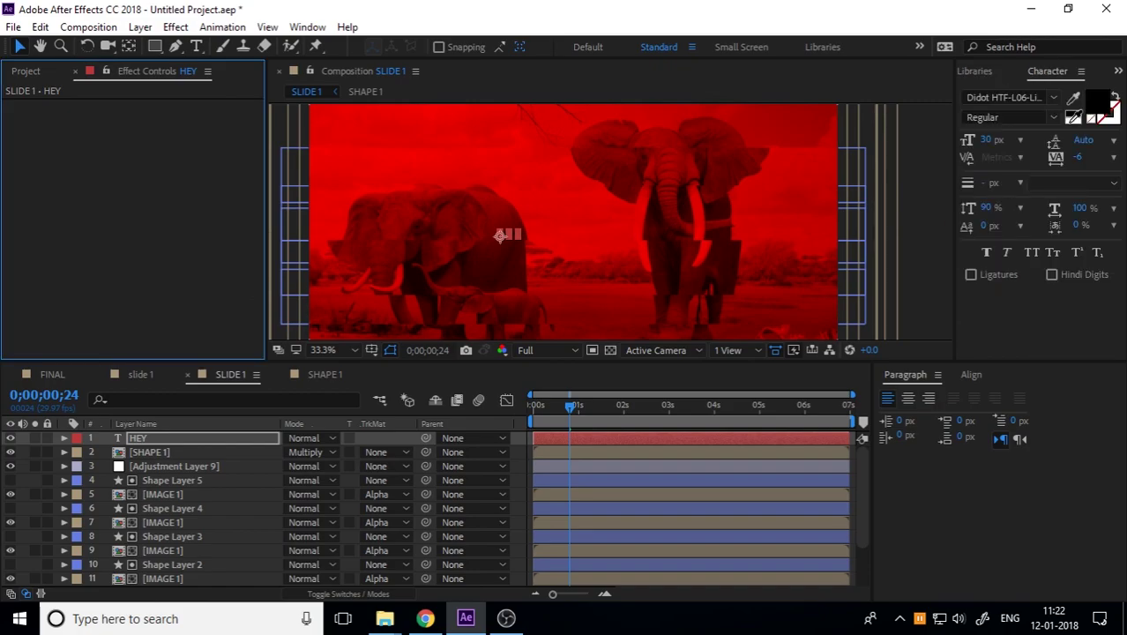
# Enlarge the HEY text and centre it horizontally and vertically using the Align panel
pyautogui.moveTo(987, 139); pyautogui.dragTo(1122, 144)
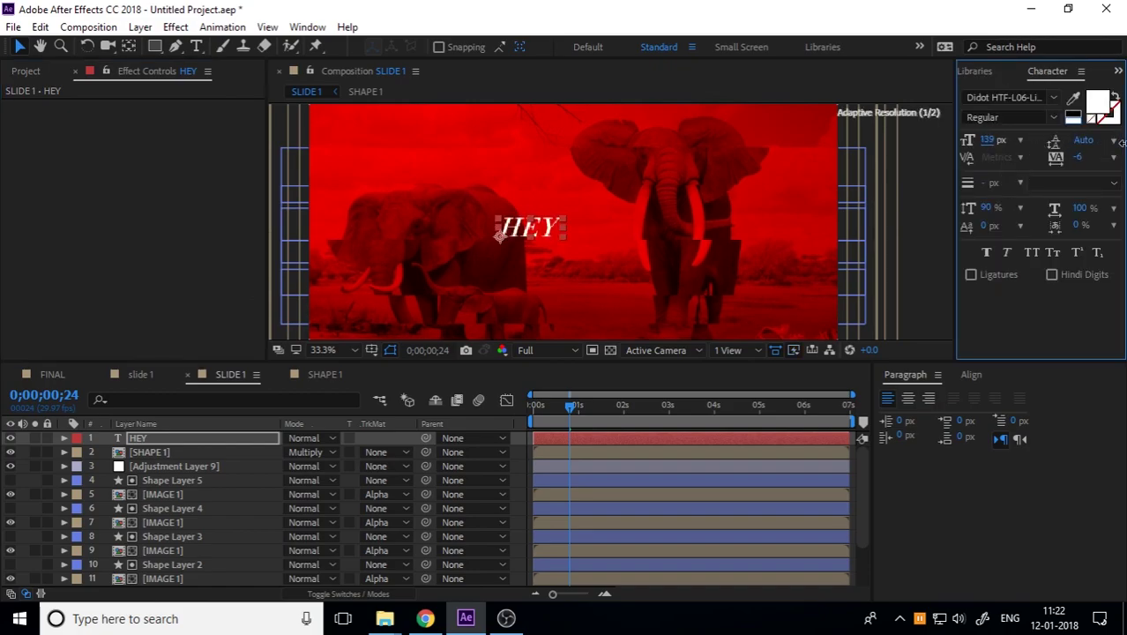
pyautogui.moveTo(989, 141); pyautogui.dragTo(1014, 141)
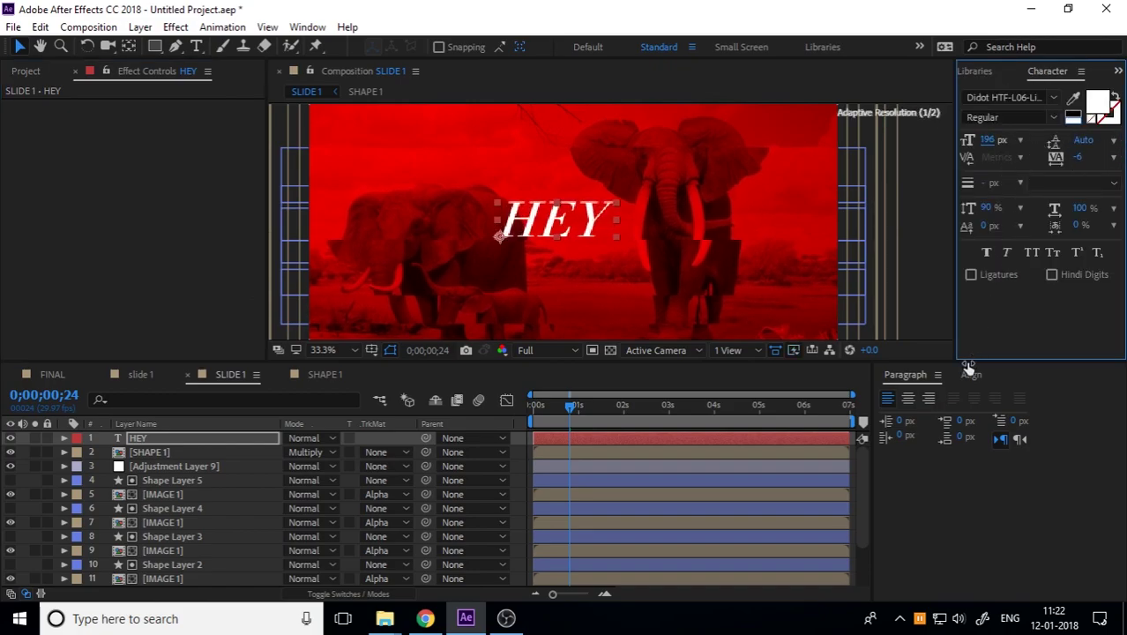
pyautogui.click(908, 399)
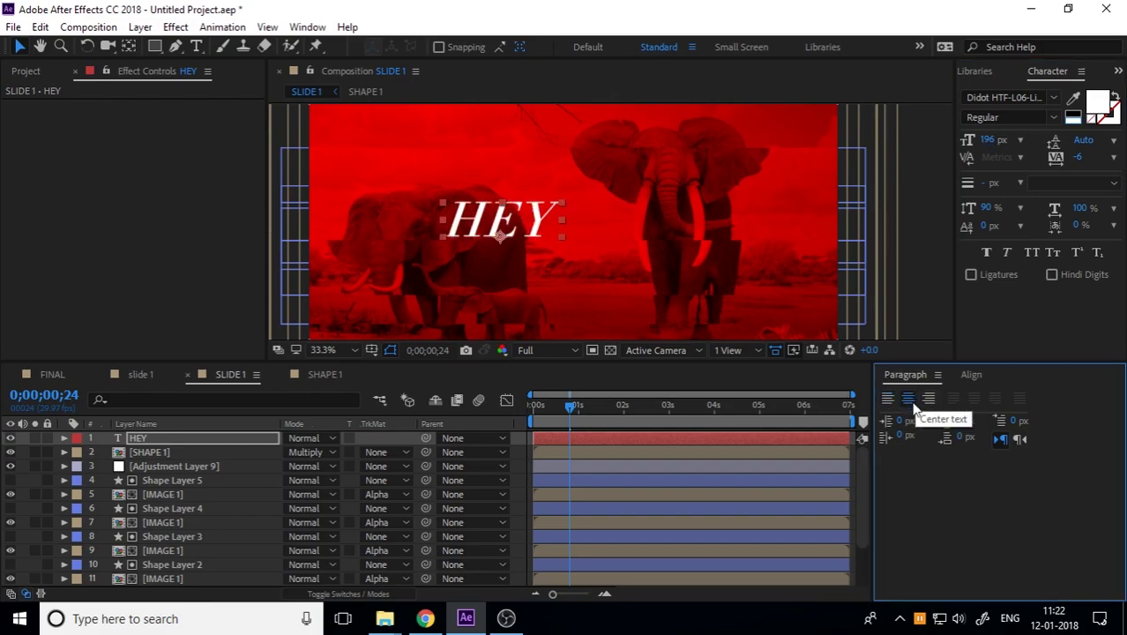
pyautogui.moveTo(499, 221); pyautogui.dragTo(563, 225)
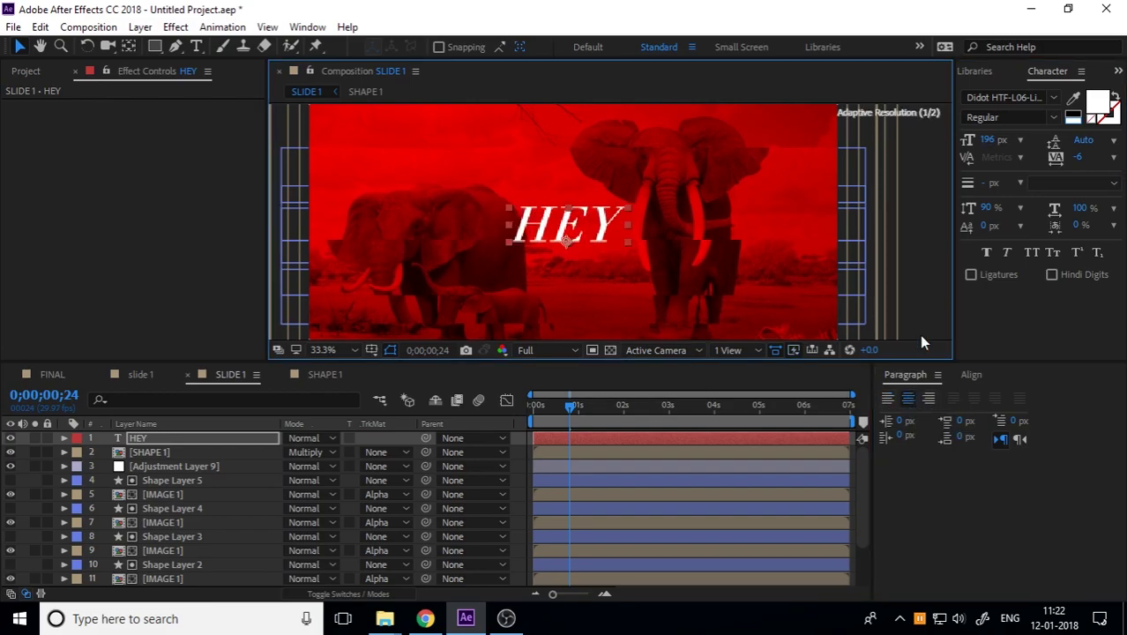
pyautogui.click(313, 27)
pyautogui.click(397, 131)
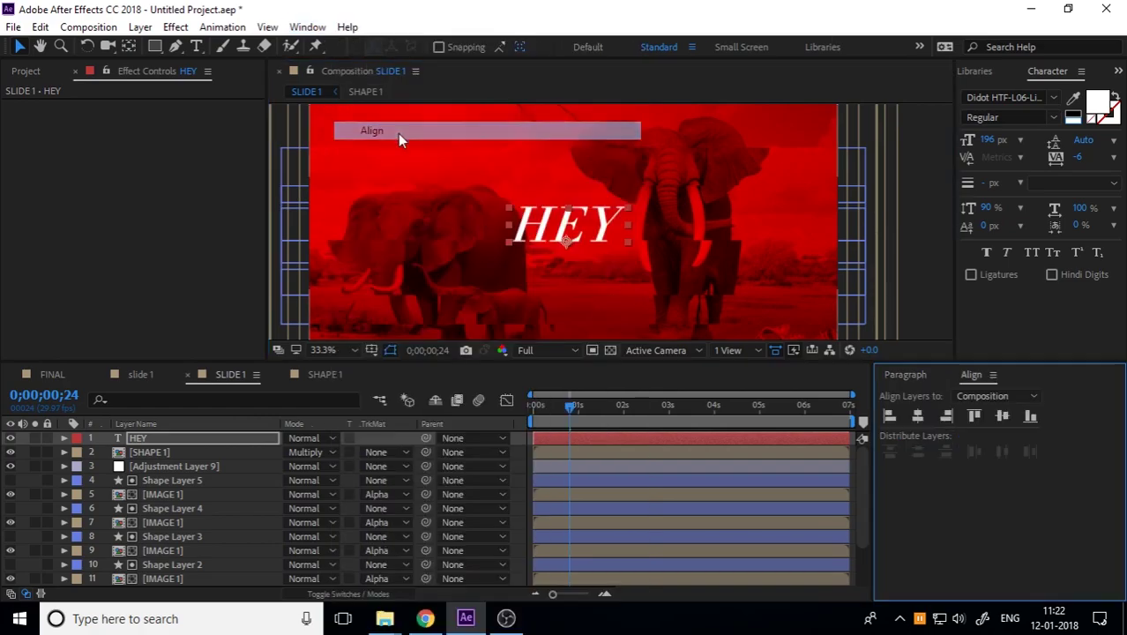
pyautogui.click(918, 413)
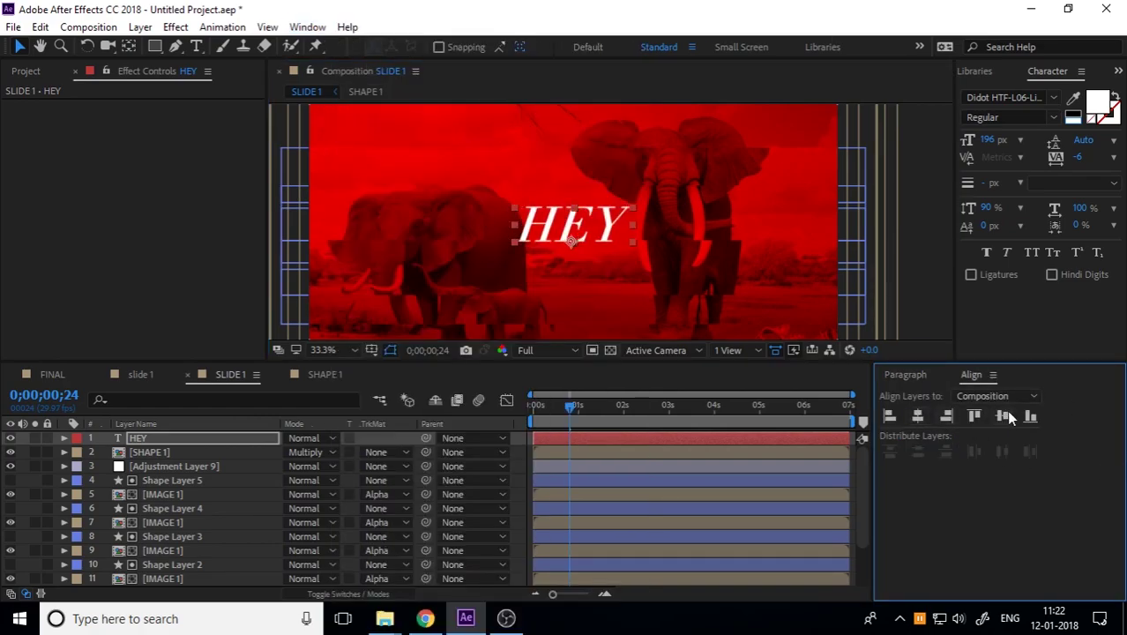
pyautogui.click(1002, 416)
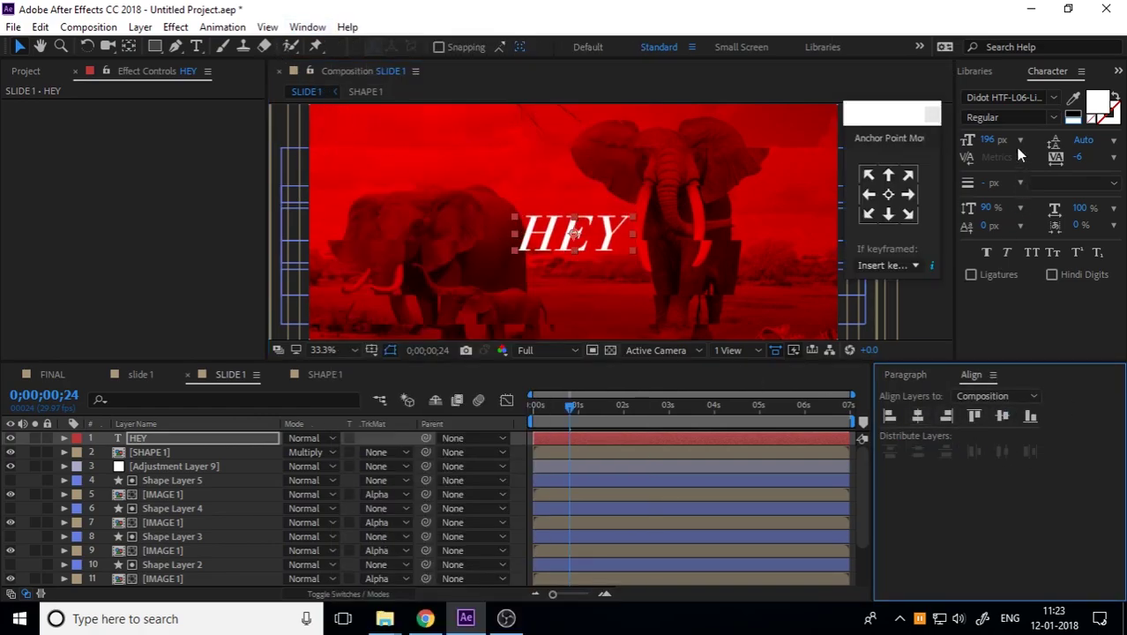
# Set HEY in Panton Black at 299 px and recentre it vertically
pyautogui.click(1014, 97)
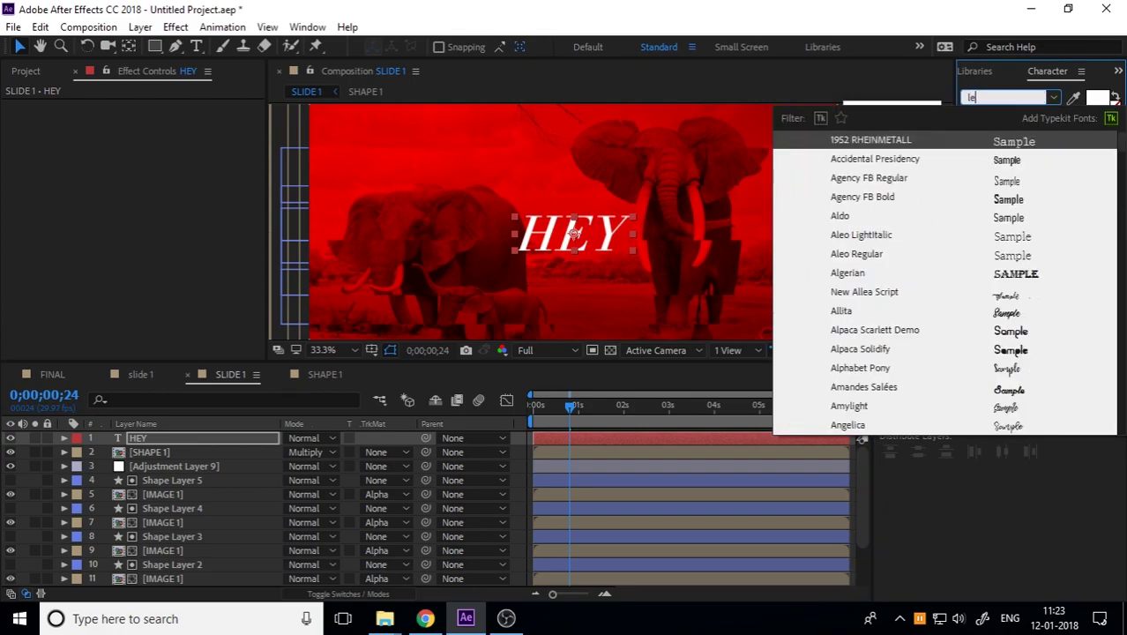
pyautogui.write('pant')
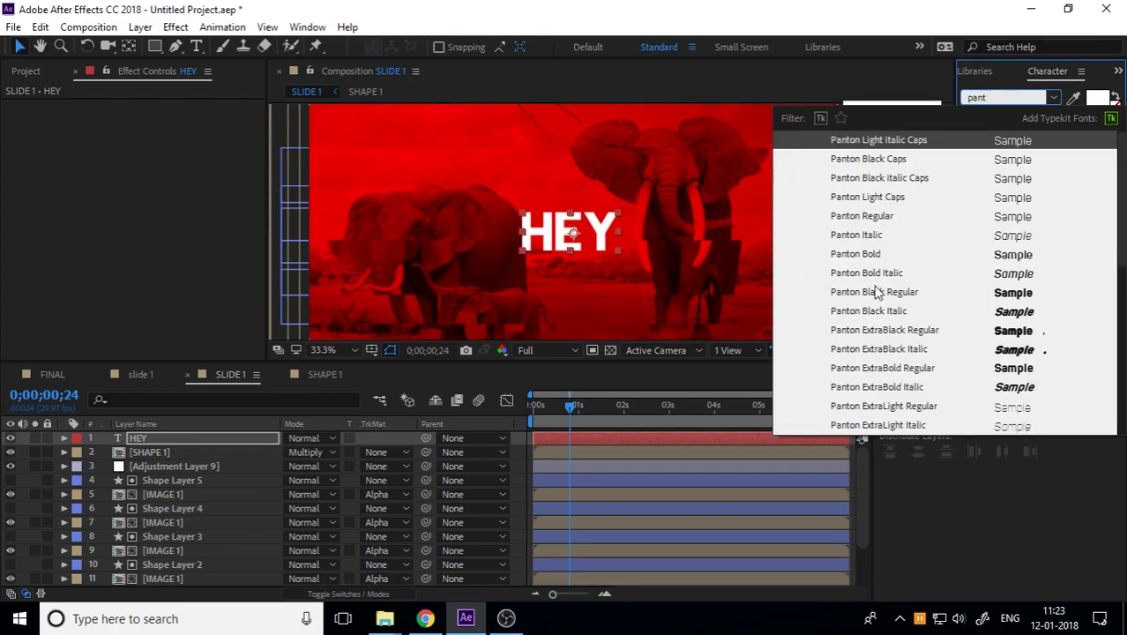
pyautogui.click(878, 293)
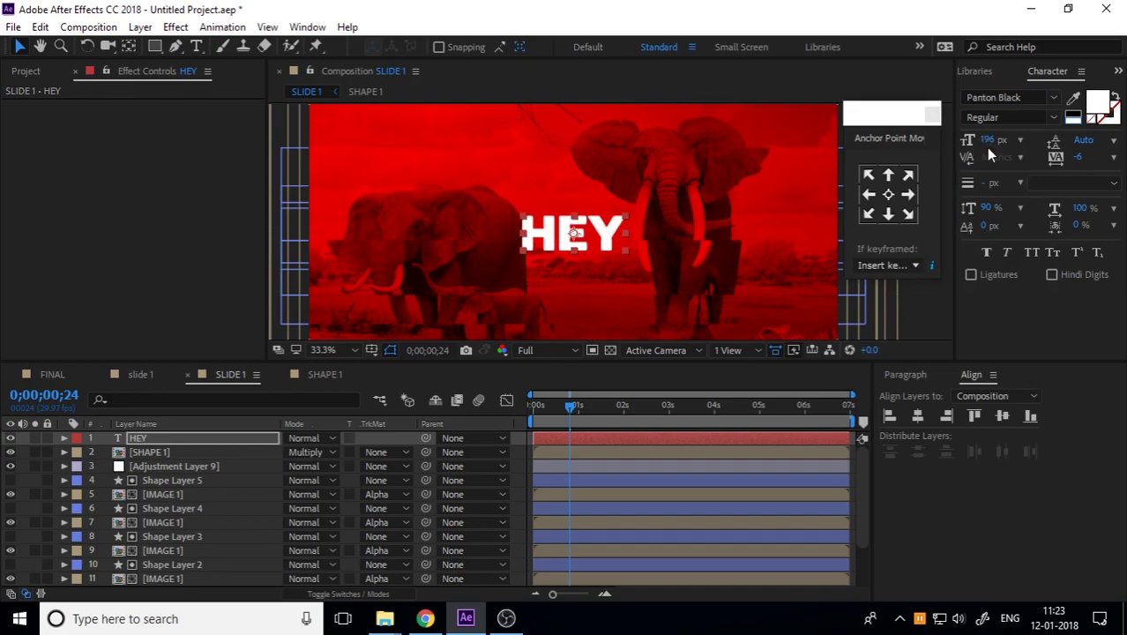
pyautogui.moveTo(990, 147); pyautogui.dragTo(1080, 144)
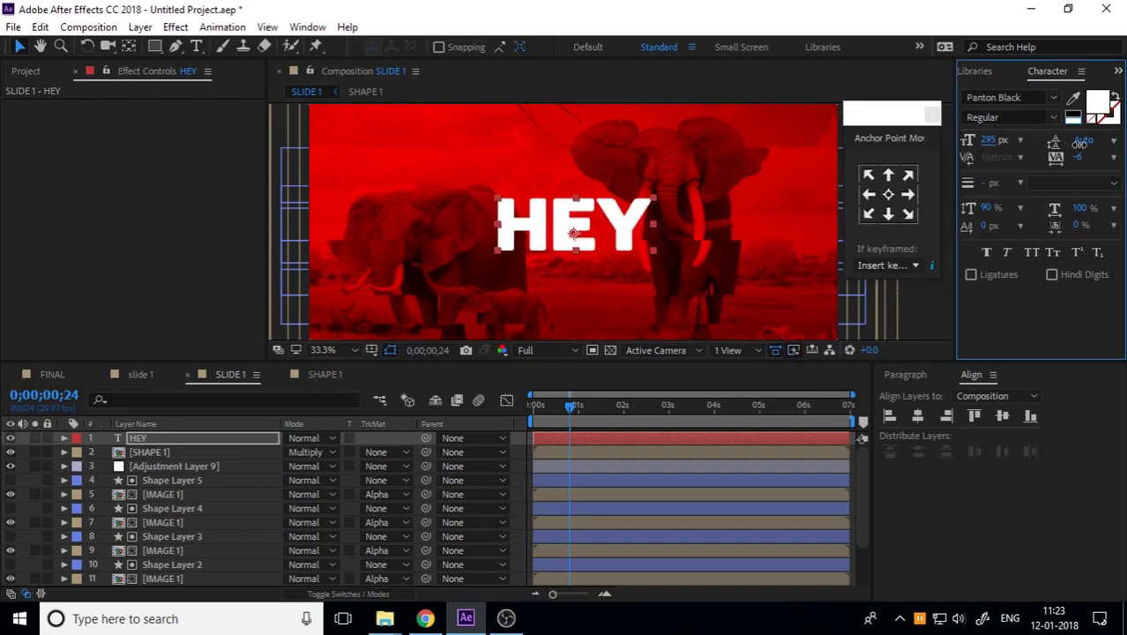
pyautogui.click(1002, 416)
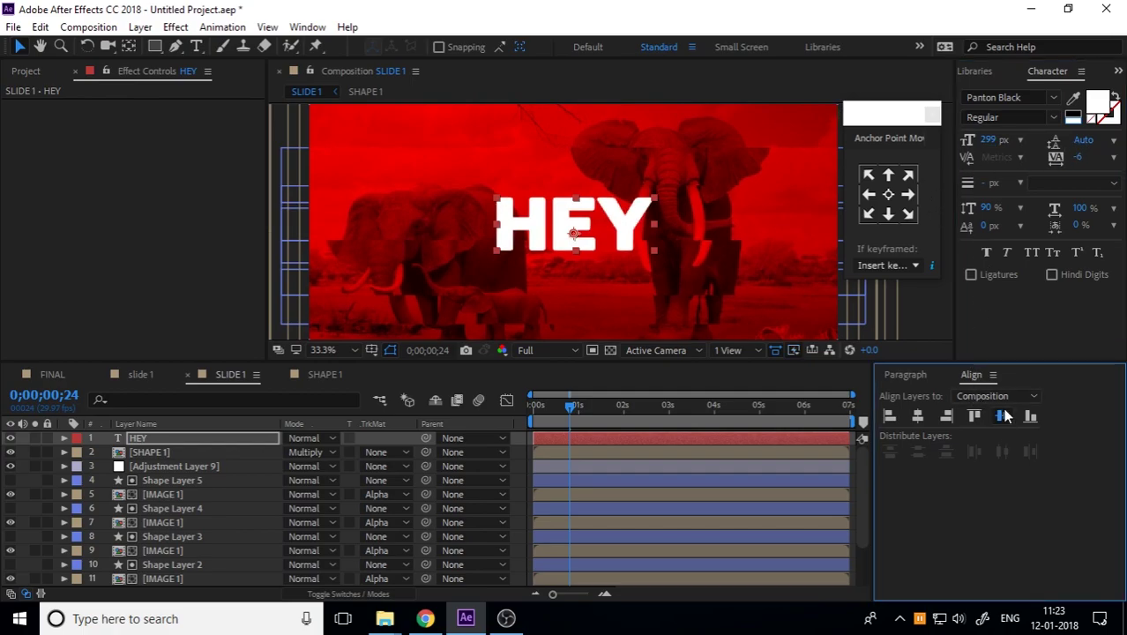
pyautogui.scroll(-2, 747, 252)
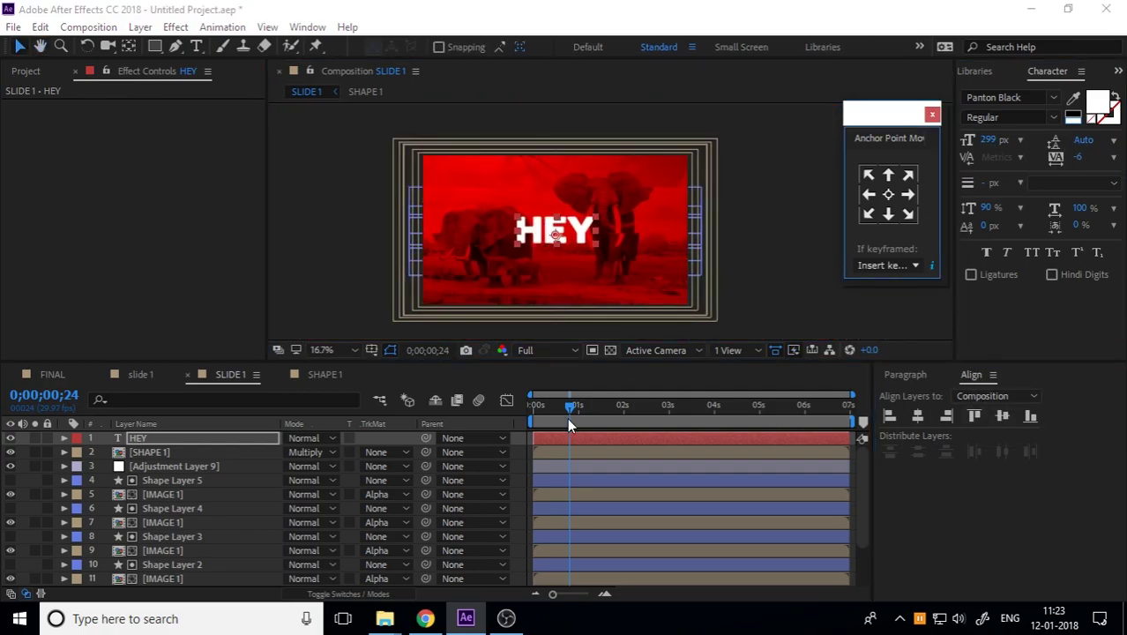
# Pre-compose the HEY layer as TEXT 1 and move TEXT 1 into the PLACEHOLDER folder
pyautogui.click(181, 436)
pyautogui.press('Home')
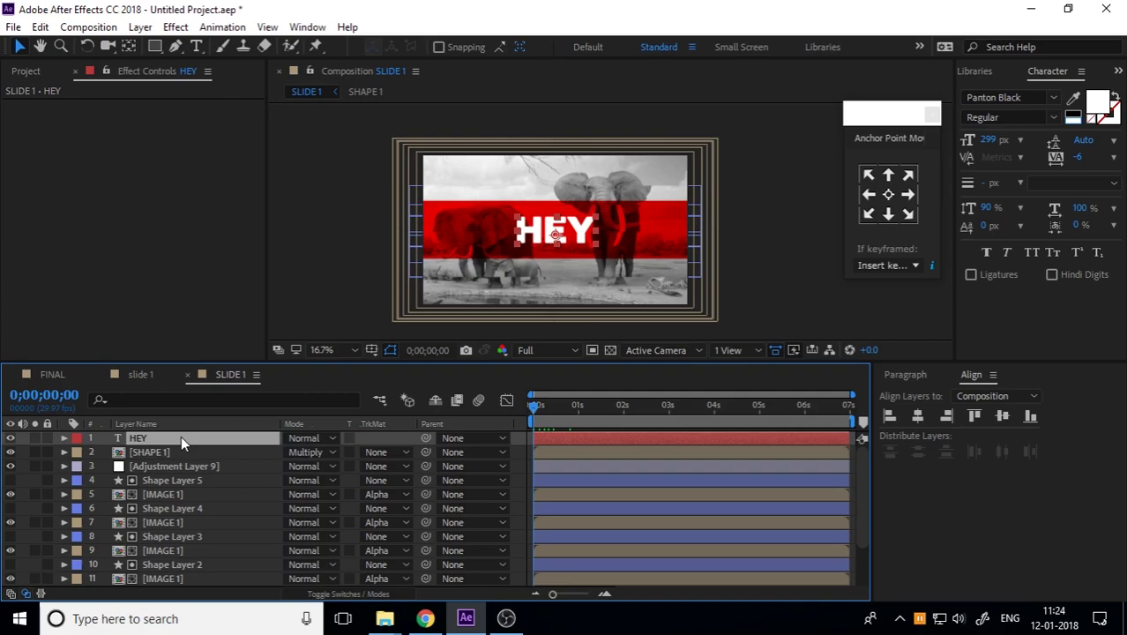
pyautogui.rightClick(181, 436)
pyautogui.click(251, 534)
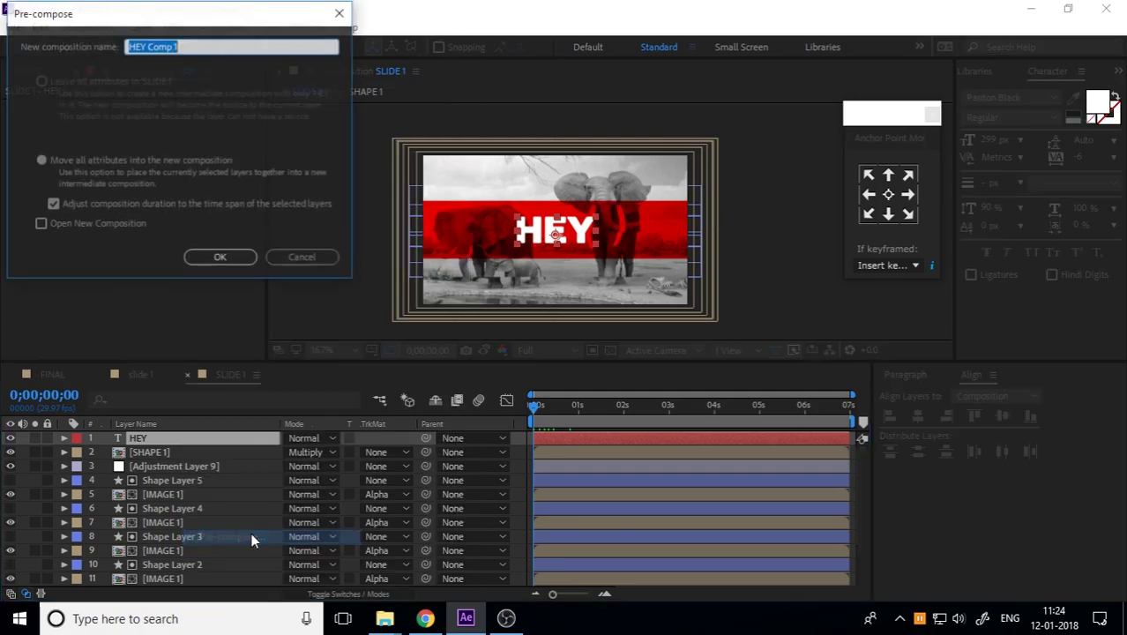
pyautogui.write('TEXT')
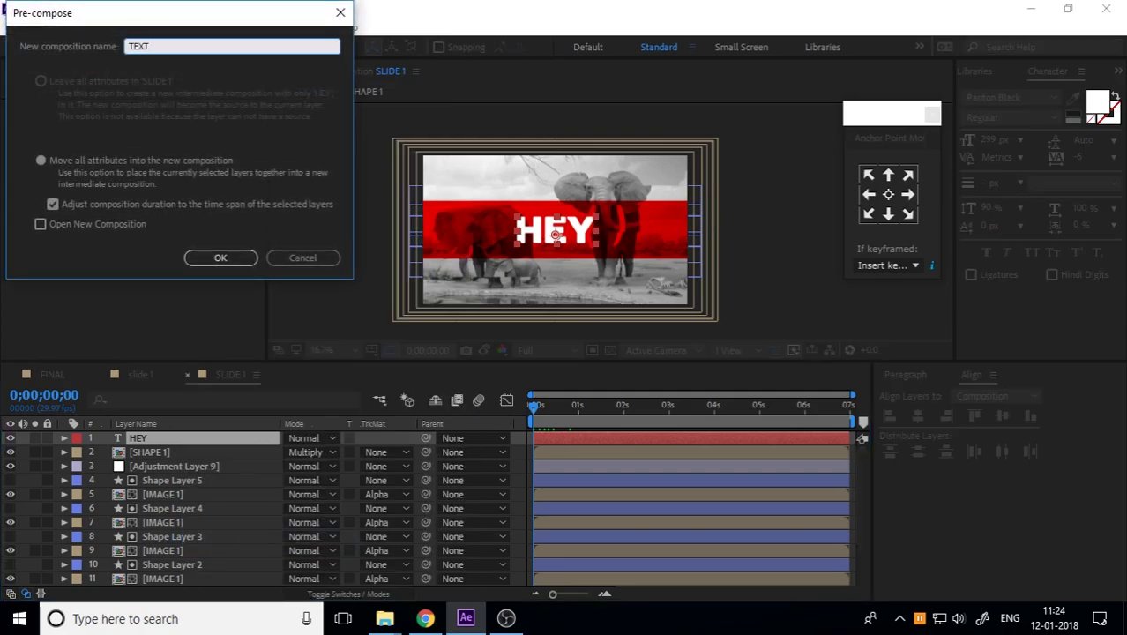
pyautogui.press('Return')
pyautogui.click(25, 77)
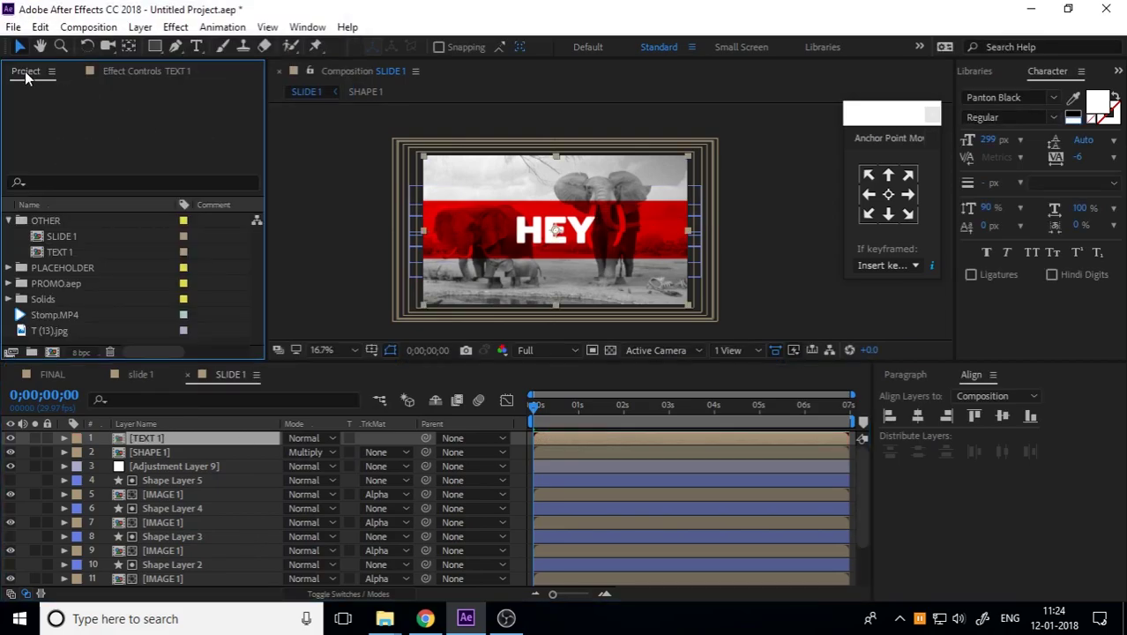
pyautogui.moveTo(75, 251); pyautogui.dragTo(78, 275)
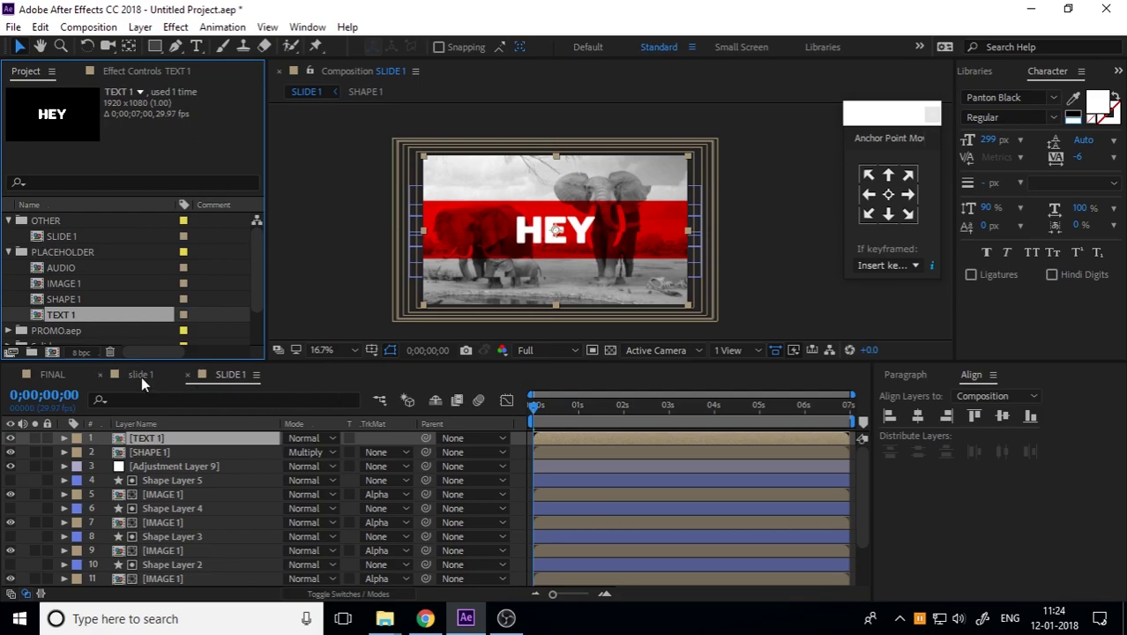
# Open the TEXT 1 pre-composition and add a Tracking animator to the HEY text layer
pyautogui.click(168, 443)
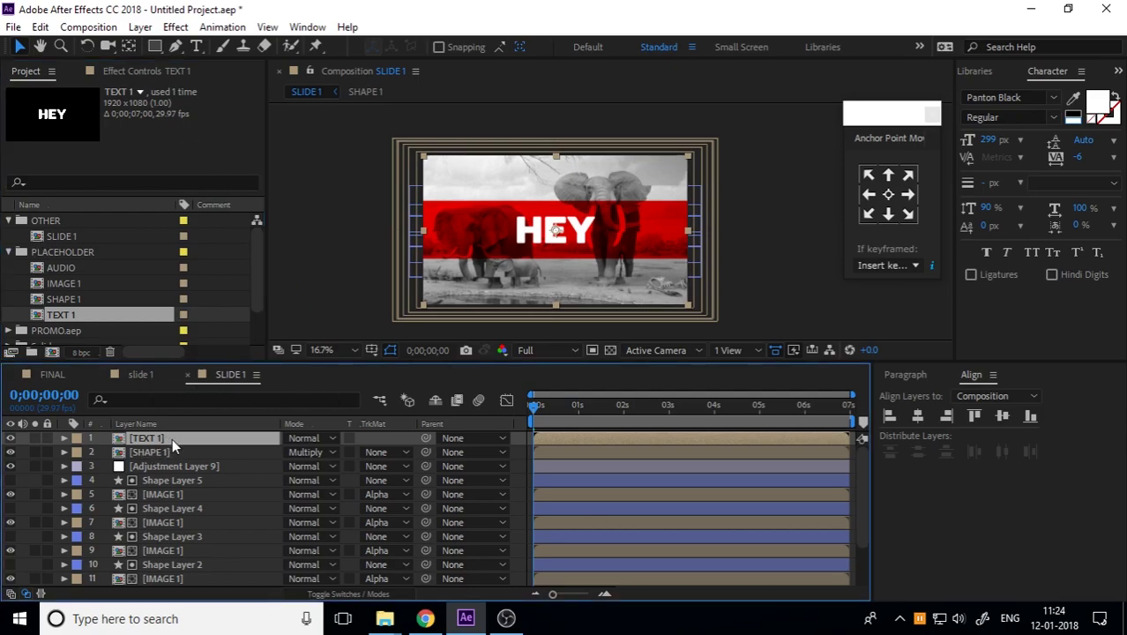
pyautogui.doubleClick(148, 439)
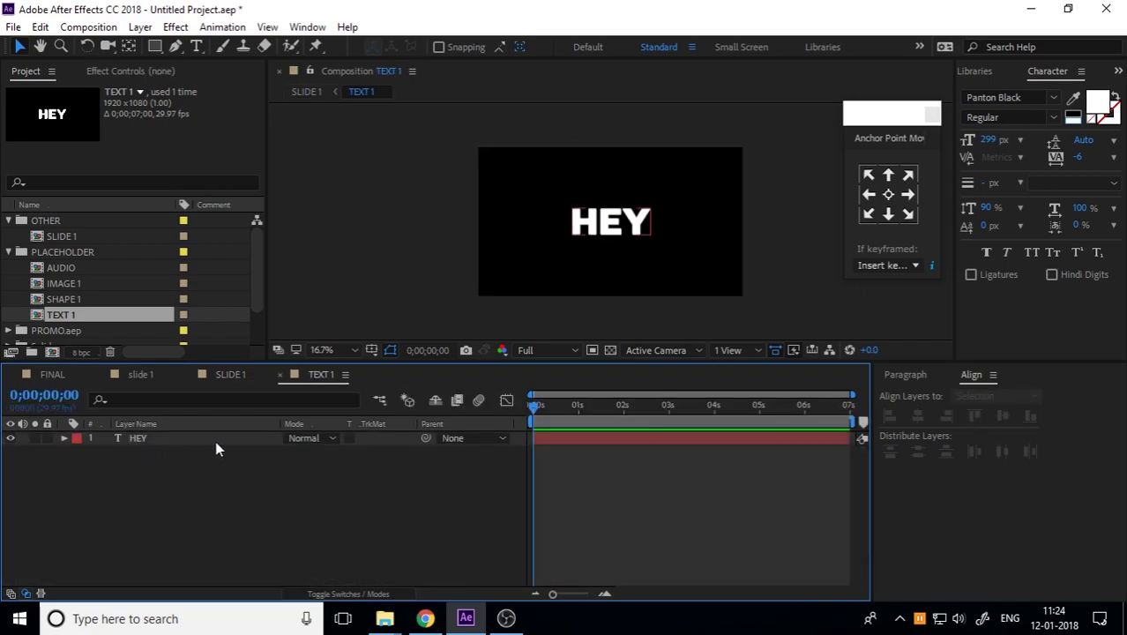
pyautogui.click(158, 442)
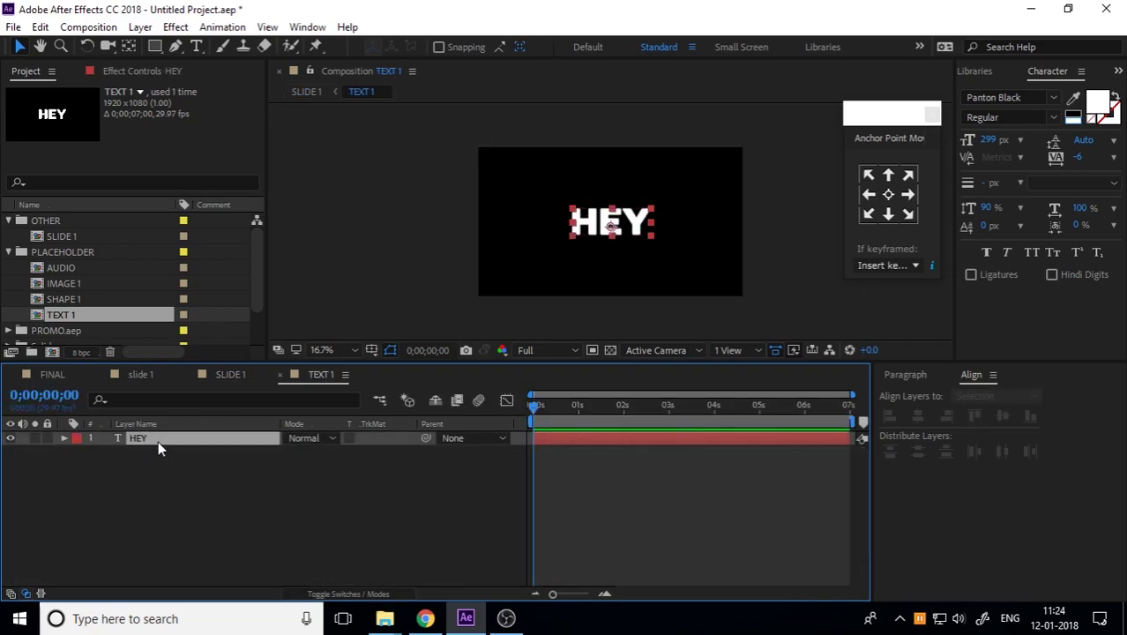
pyautogui.click(63, 437)
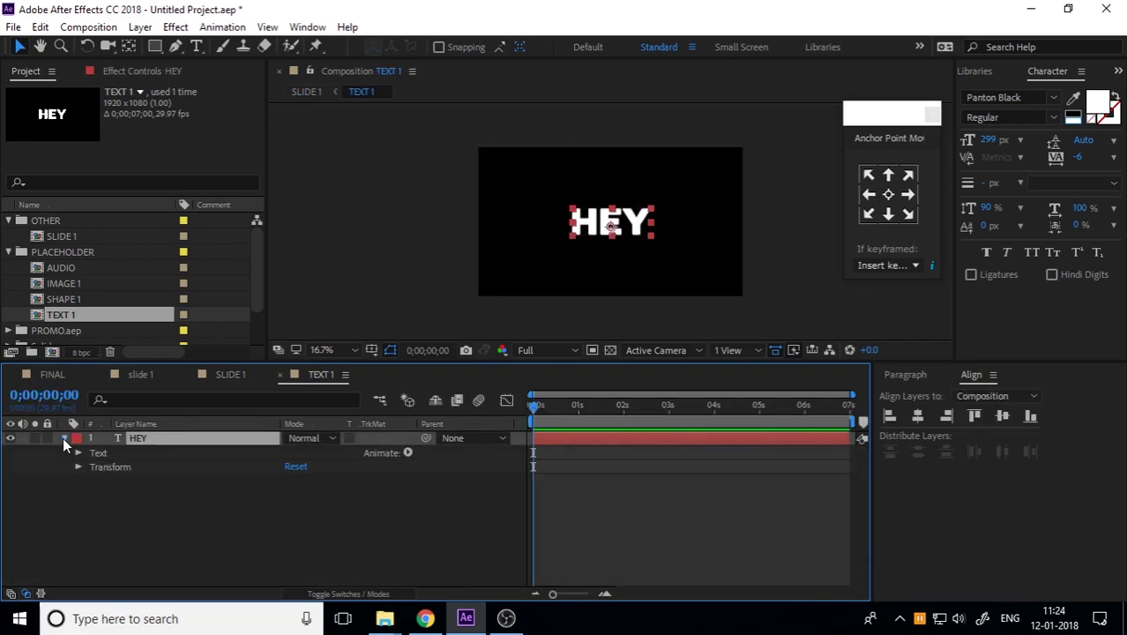
pyautogui.click(407, 453)
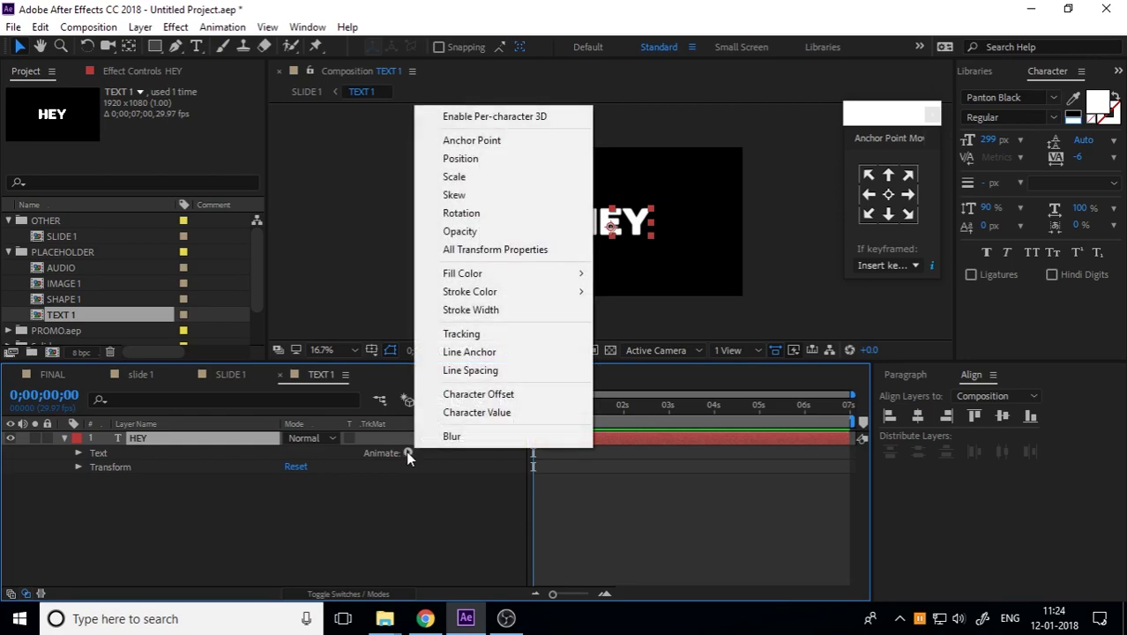
pyautogui.click(498, 336)
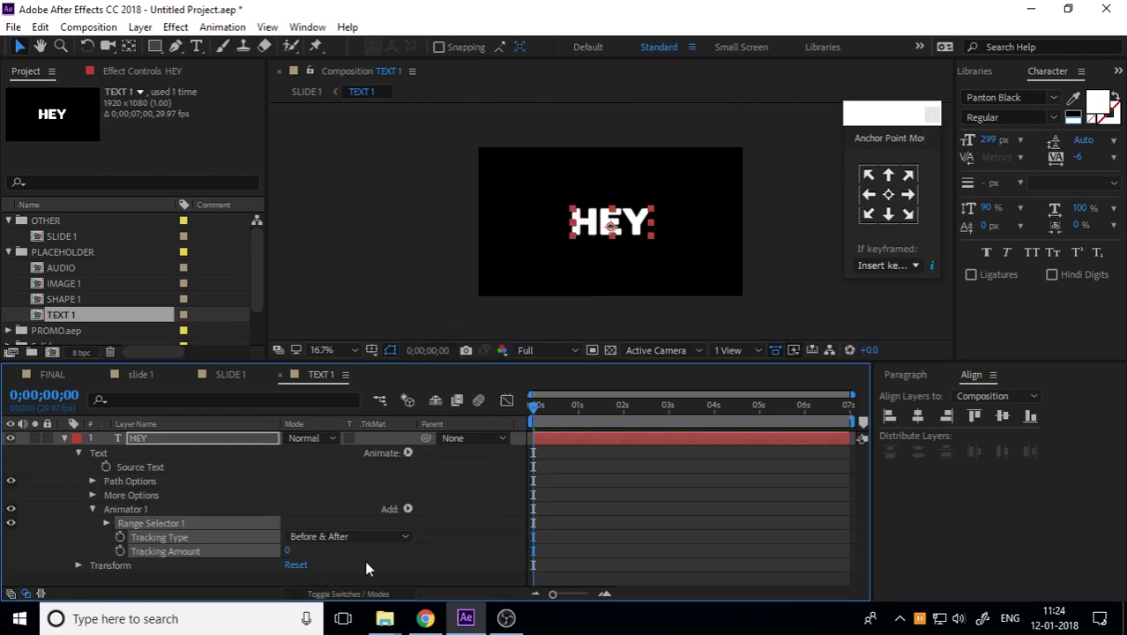
pyautogui.click(367, 569)
# Keyframe HEY's Tracking Amount from 0 at the start to 206 at 1;29, then close TEXT 1
pyautogui.moveTo(289, 550); pyautogui.dragTo(386, 588)
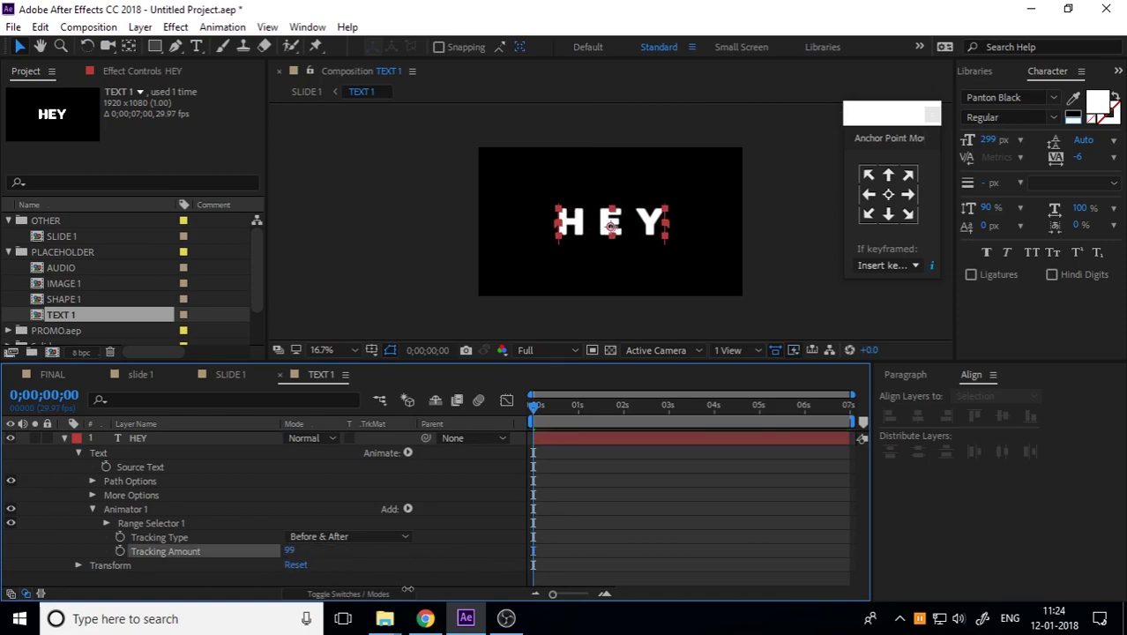
pyautogui.hotkey('ctrl', 'z')
pyautogui.click(554, 411)
pyautogui.moveTo(548, 411); pyautogui.dragTo(56, 582)
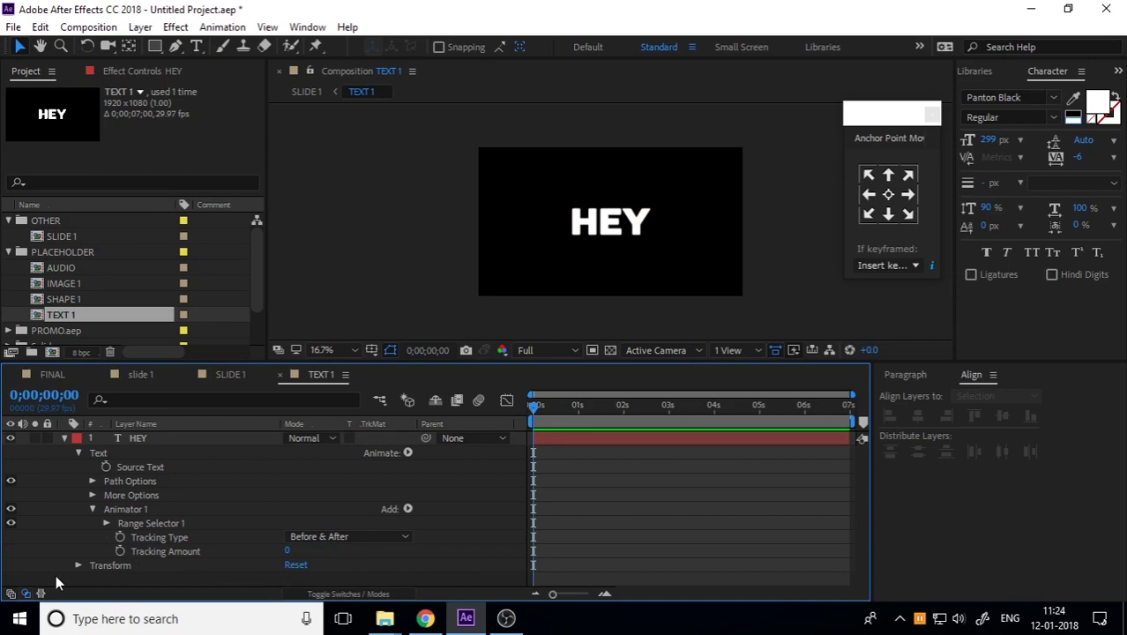
pyautogui.click(121, 551)
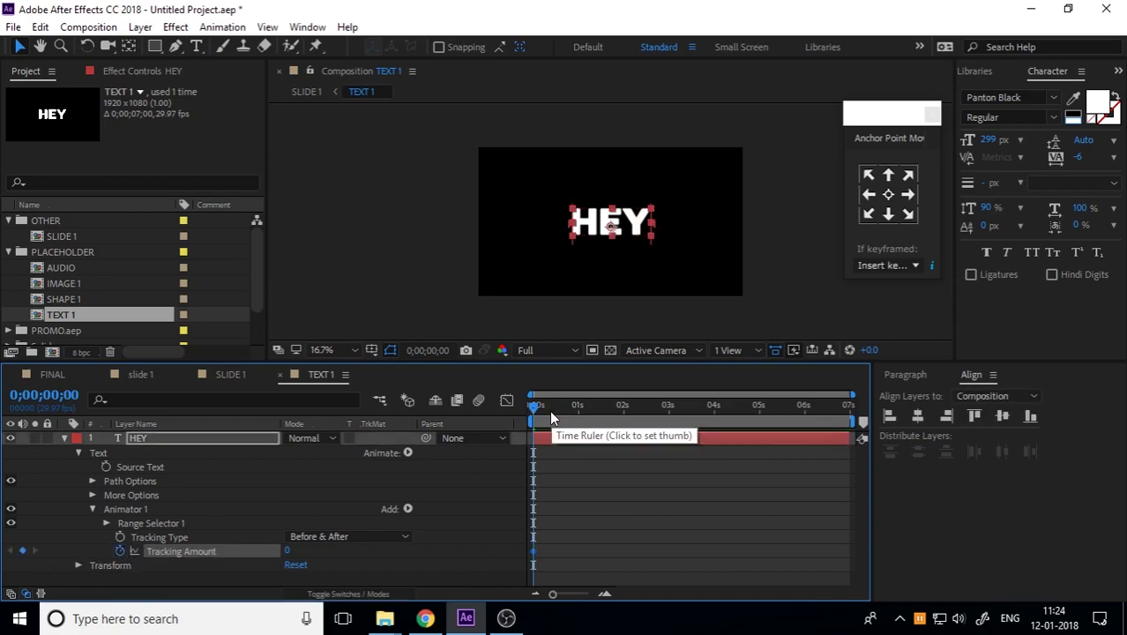
pyautogui.moveTo(540, 409); pyautogui.dragTo(622, 406)
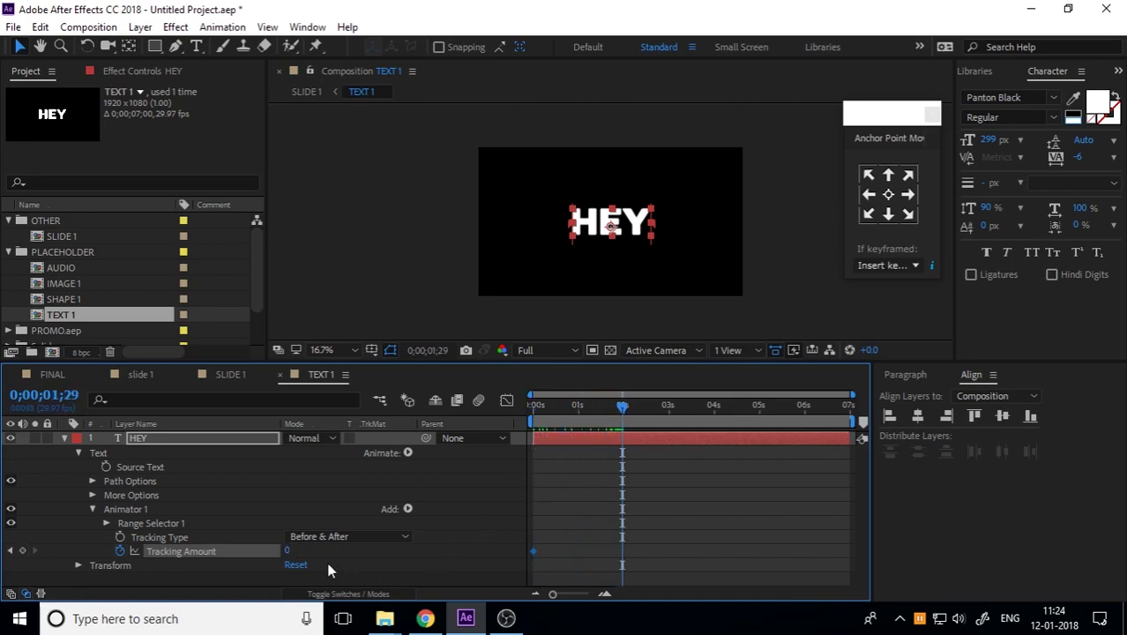
pyautogui.moveTo(287, 552); pyautogui.dragTo(460, 554)
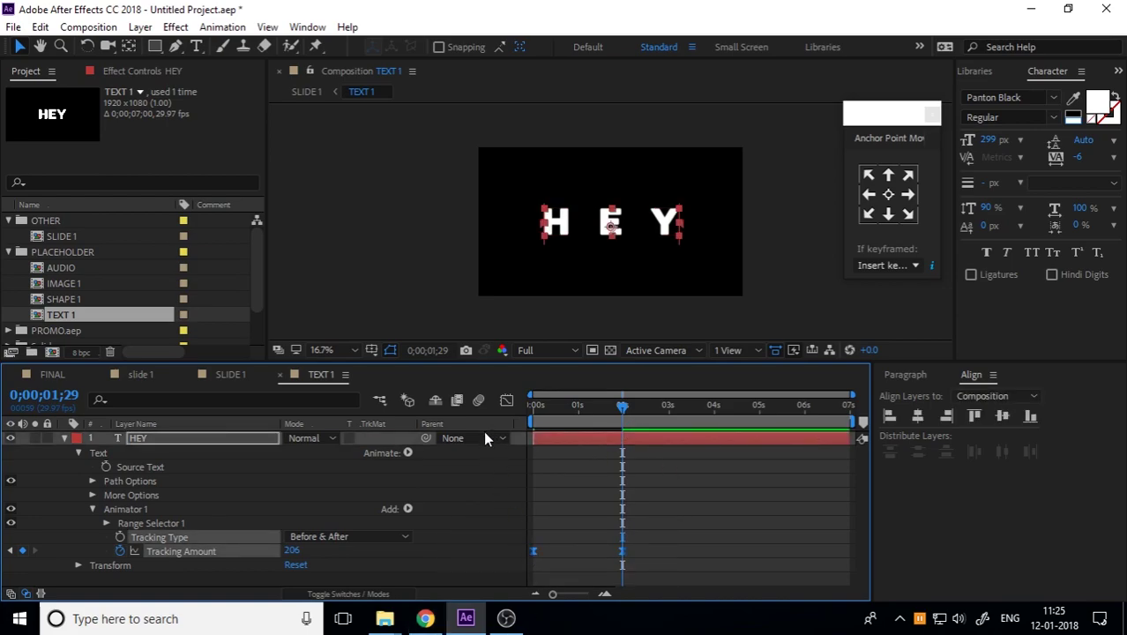
pyautogui.click(280, 375)
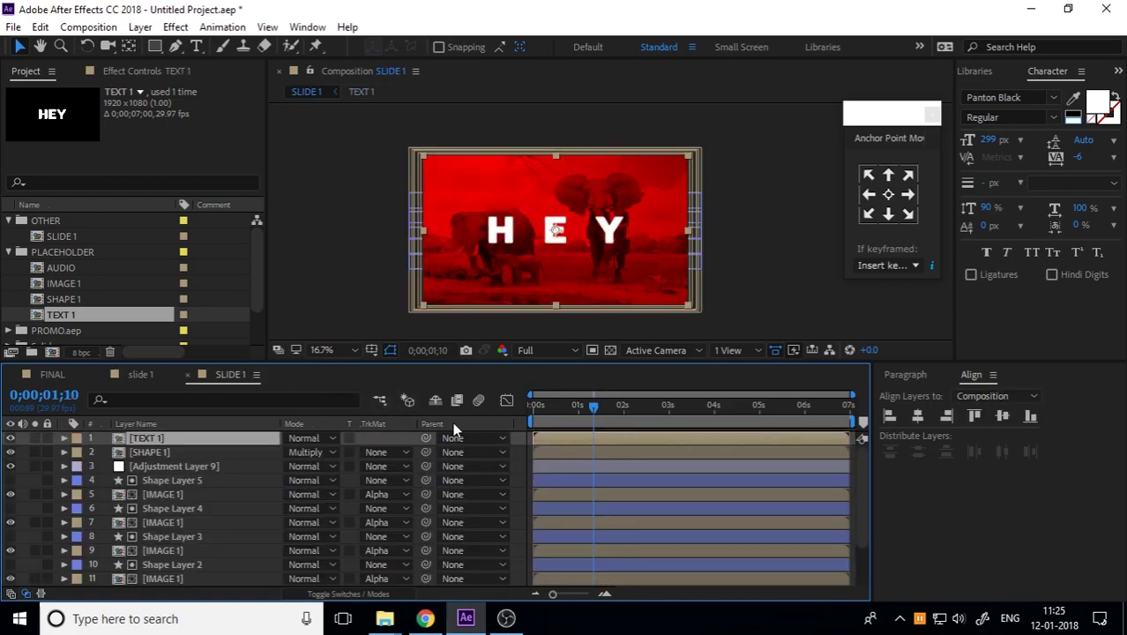
# Preview the SLIDE 1 animation from the start, stopping around one second
pyautogui.press('Home')
pyautogui.press('space')
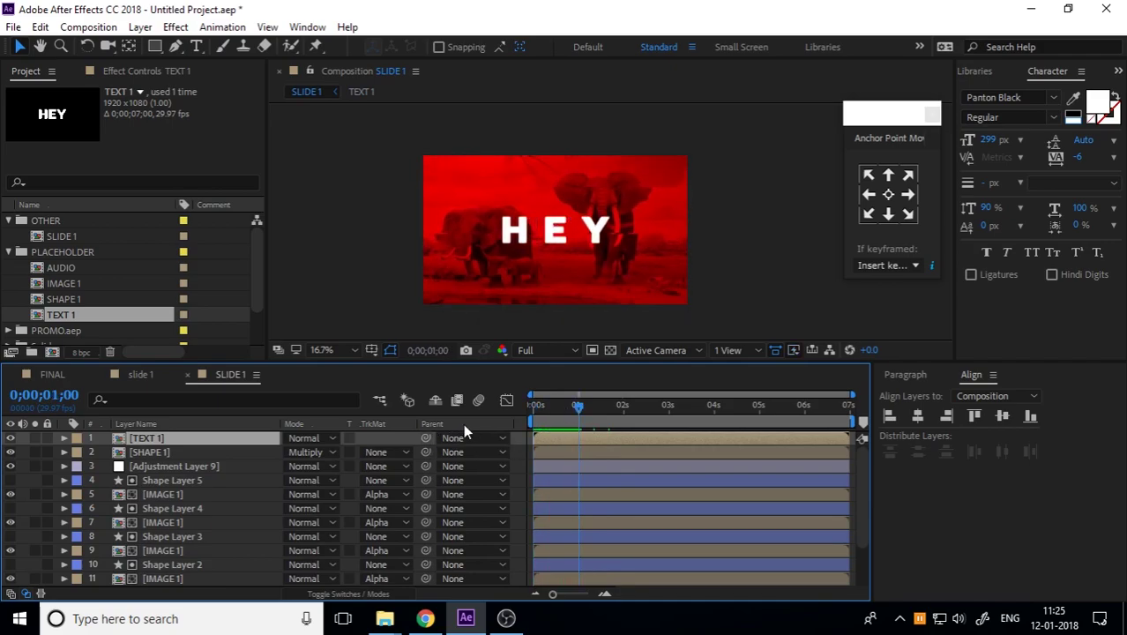
pyautogui.press('space')
pyautogui.press('space')
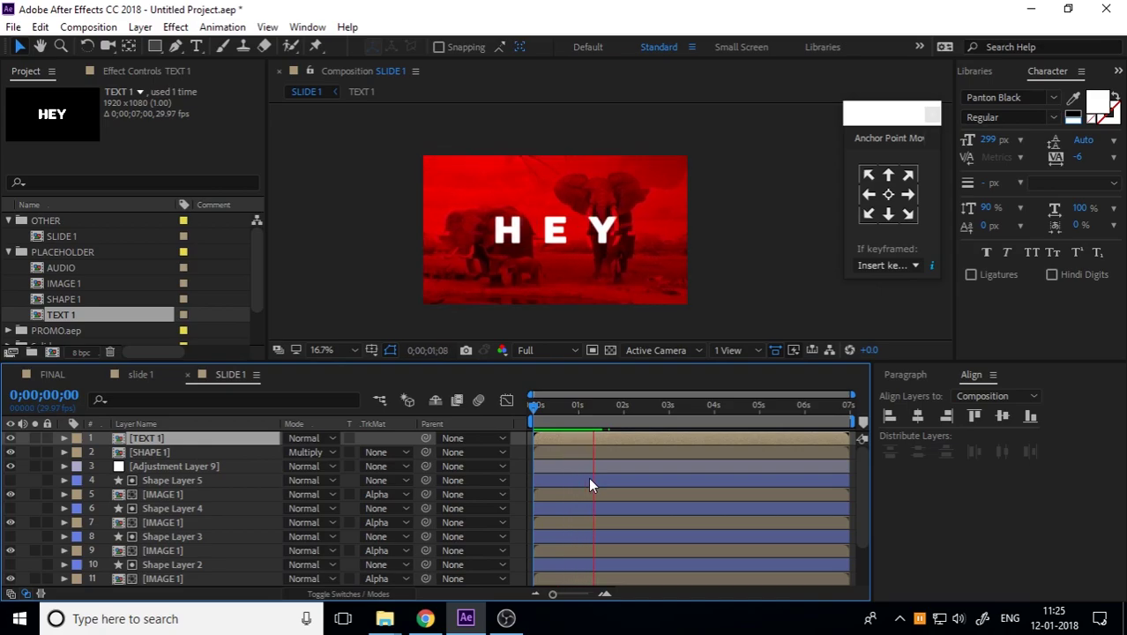
pyautogui.press('space')
pyautogui.click(577, 405)
pyautogui.click(506, 400)
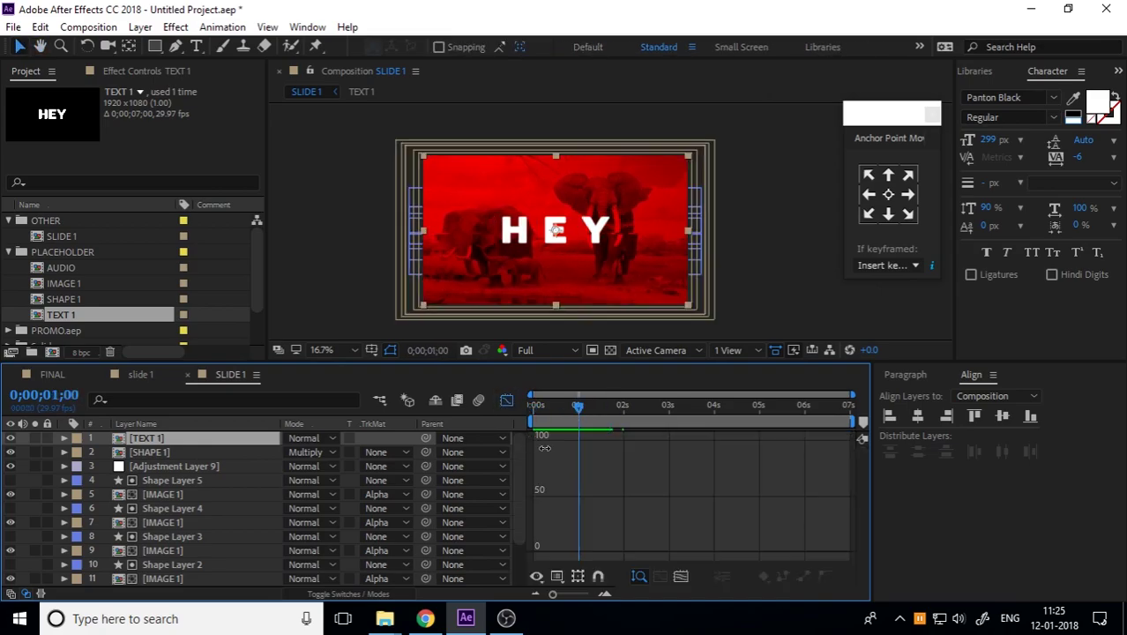
pyautogui.click(510, 400)
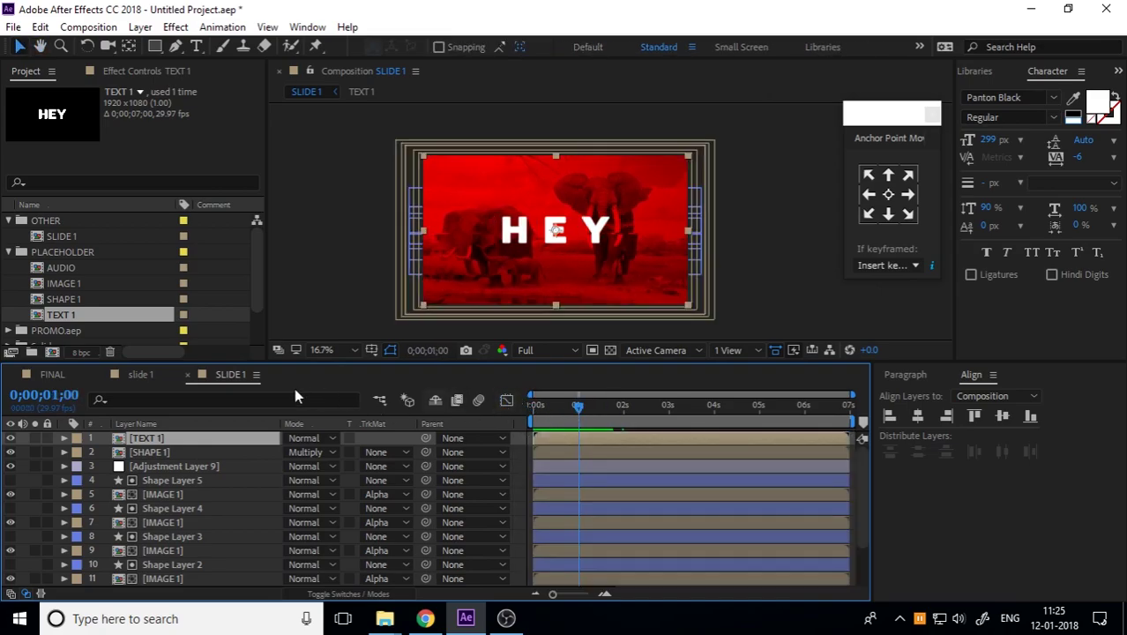
# In TEXT 1, ease both Tracking Amount keyframes in the Graph Editor and preview the result
pyautogui.doubleClick(196, 436)
pyautogui.press('u')
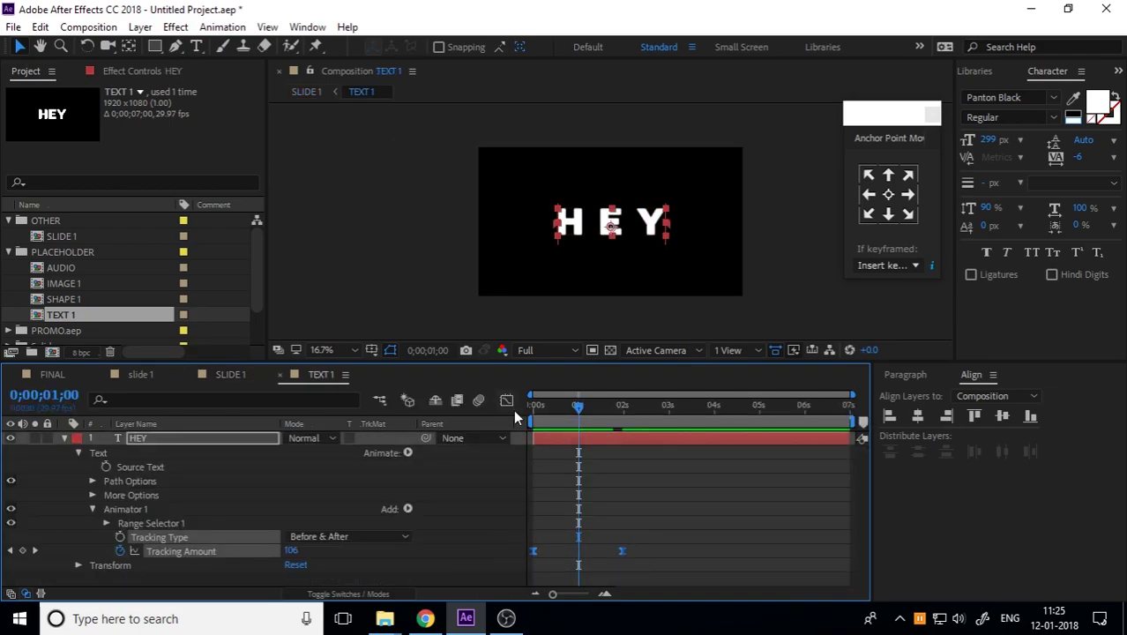
pyautogui.click(507, 405)
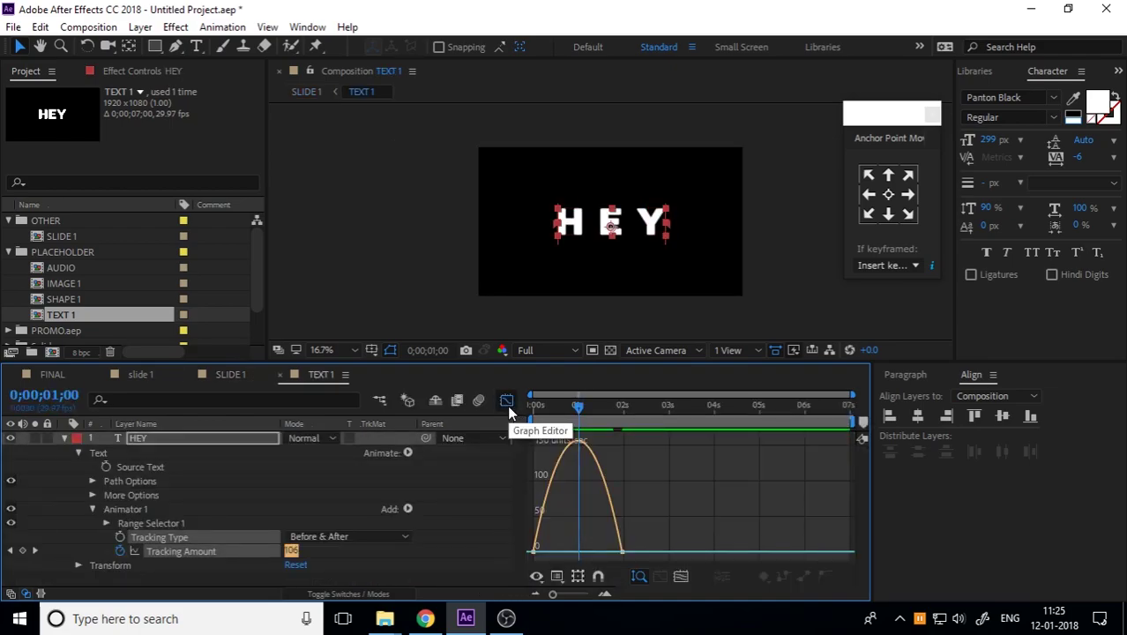
pyautogui.moveTo(646, 511)
pyautogui.mouseDown()
pyautogui.moveTo(607, 556)
pyautogui.moveTo(592, 524)
pyautogui.mouseUp()
pyautogui.click(507, 401)
pyautogui.moveTo(575, 408); pyautogui.dragTo(481, 427)
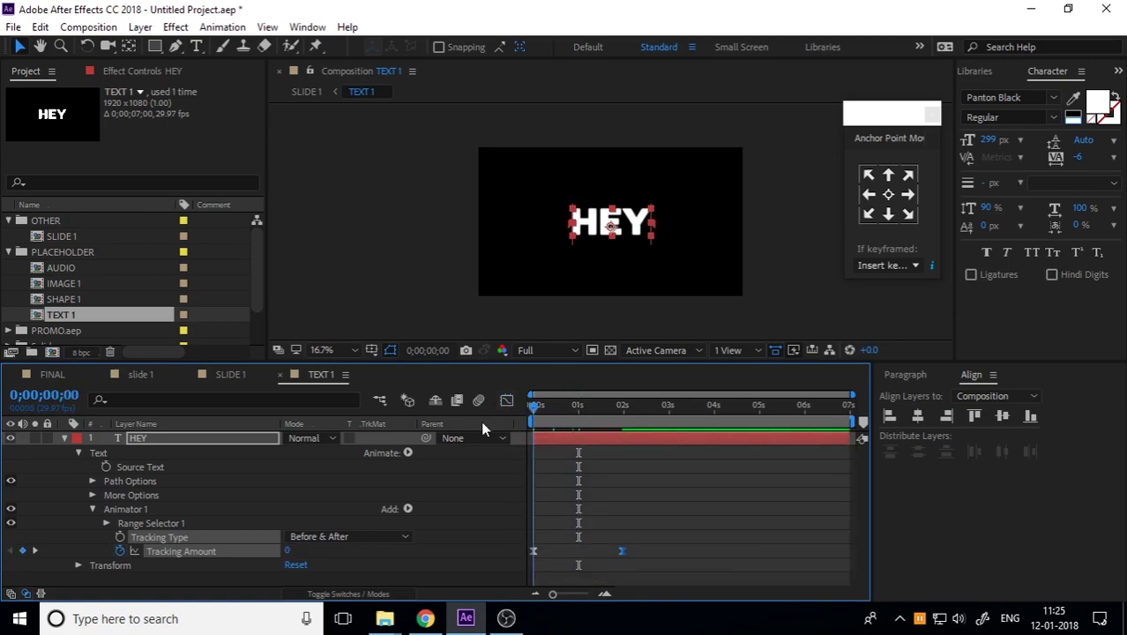
pyautogui.press('space')
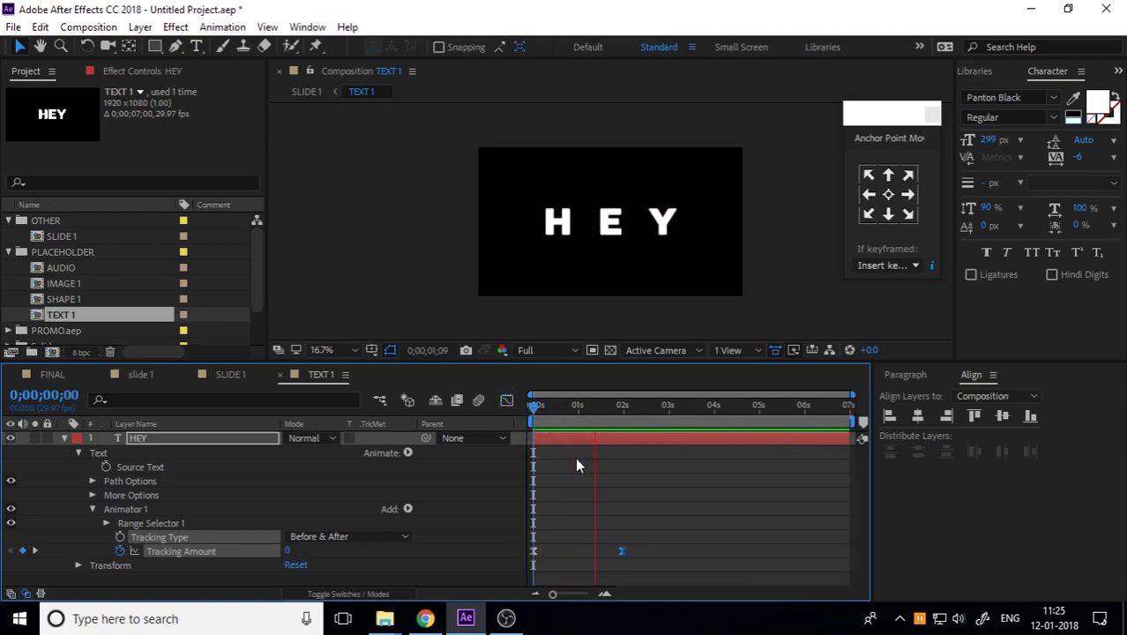
pyautogui.press('space')
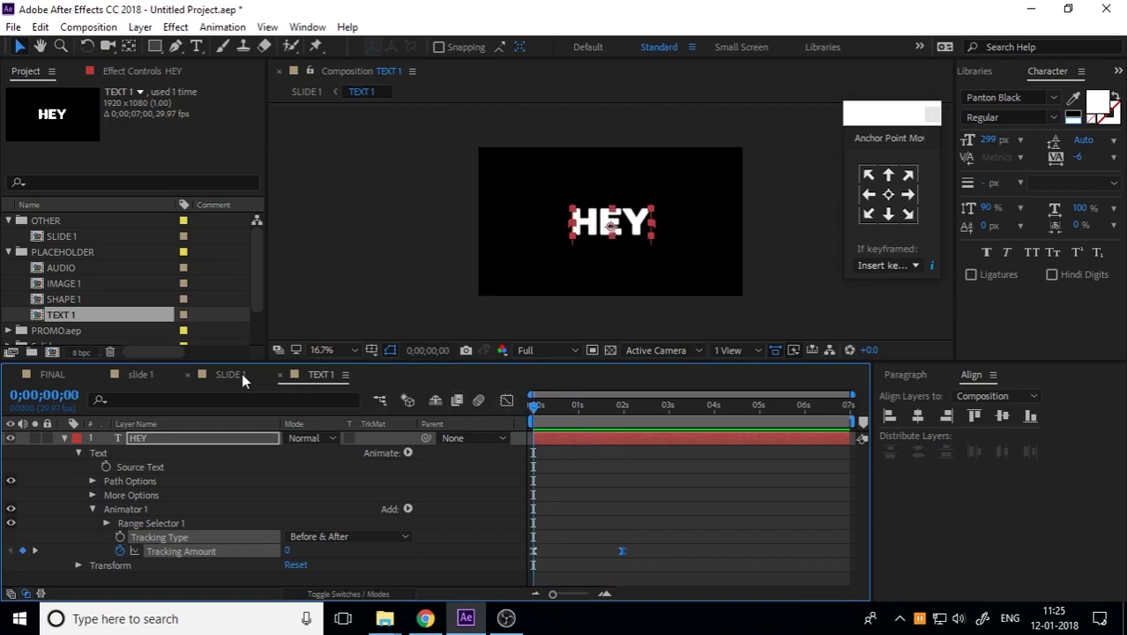
pyautogui.click(242, 374)
# Preview SLIDE 1, then apply the Perspective > 3D Glasses effect to the TEXT 1 layer
pyautogui.click(281, 373)
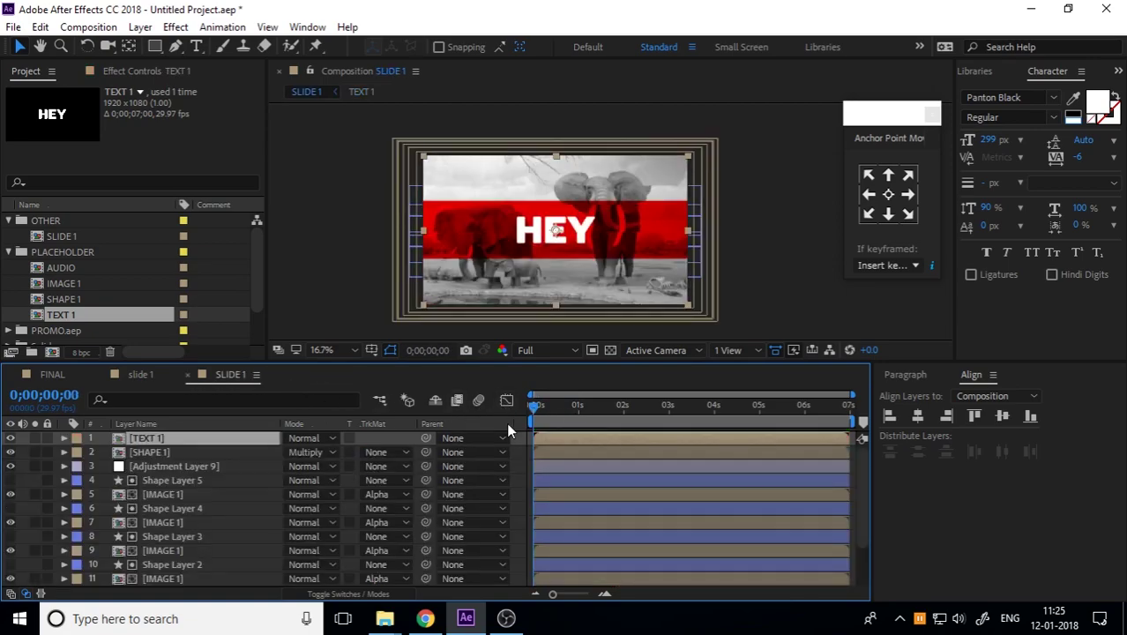
pyautogui.press('space')
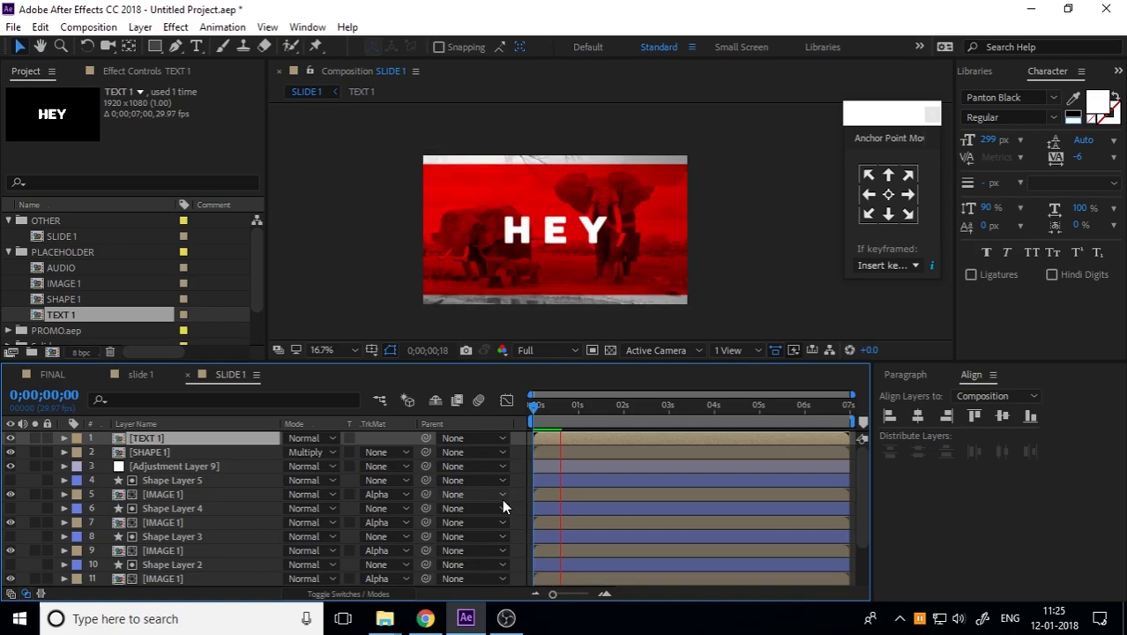
pyautogui.press('space')
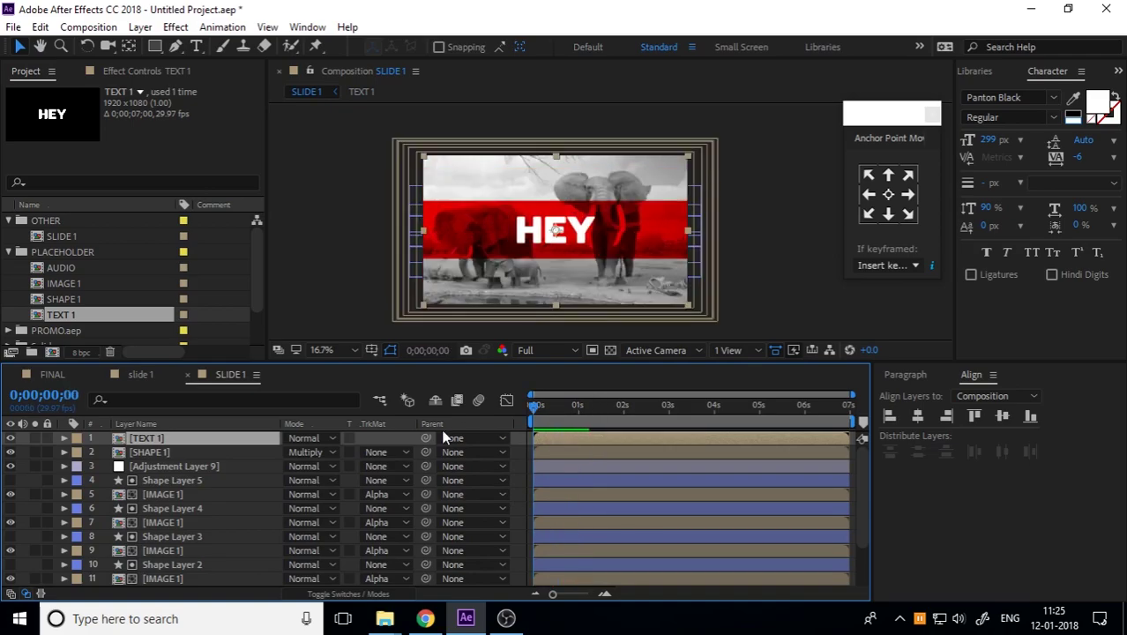
pyautogui.click(175, 27)
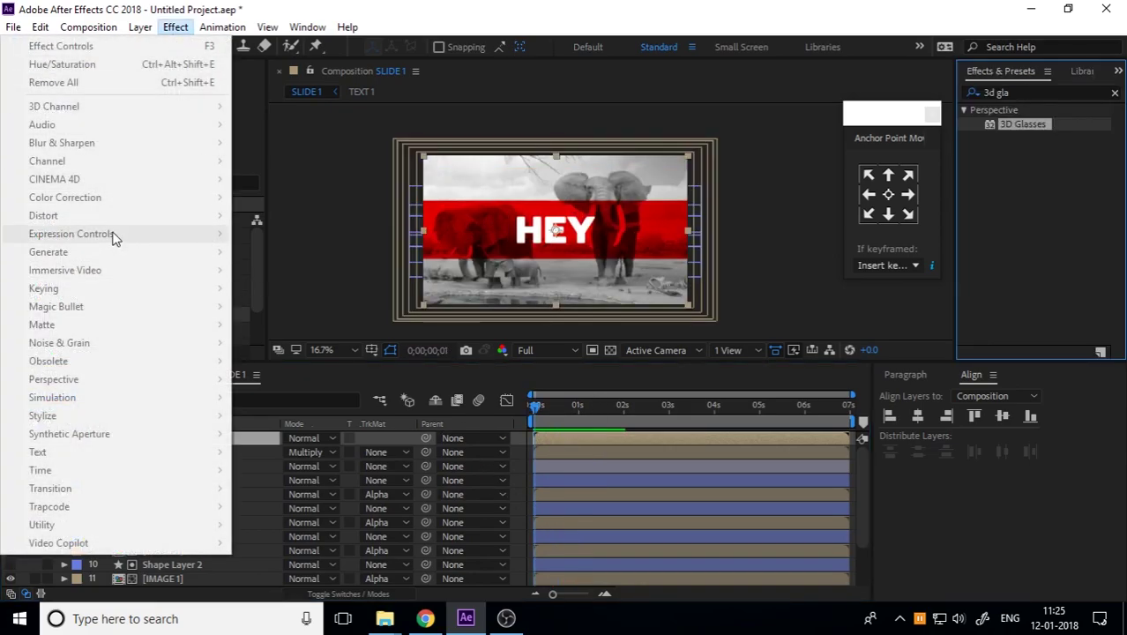
pyautogui.click(269, 434)
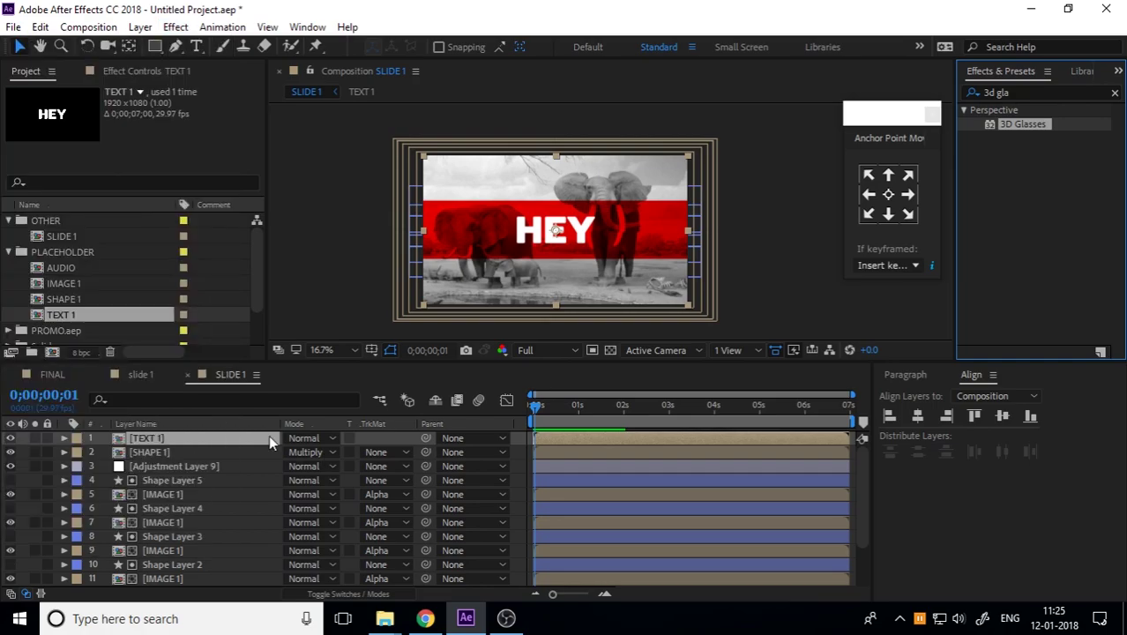
pyautogui.click(175, 28)
pyautogui.moveTo(114, 379)
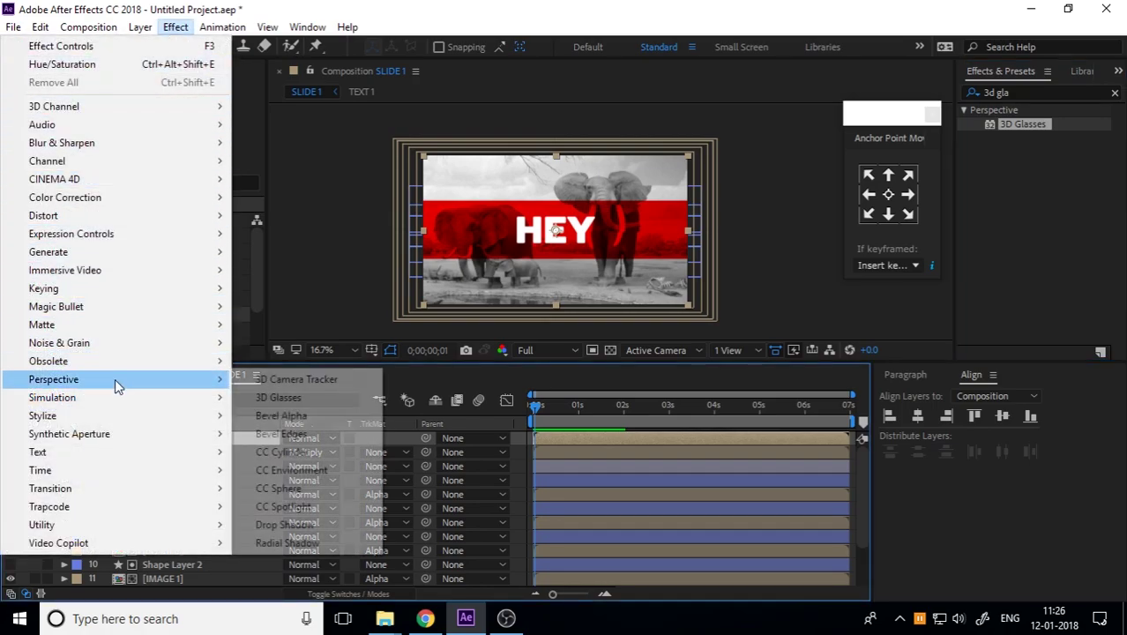
pyautogui.click(291, 403)
pyautogui.click(167, 123)
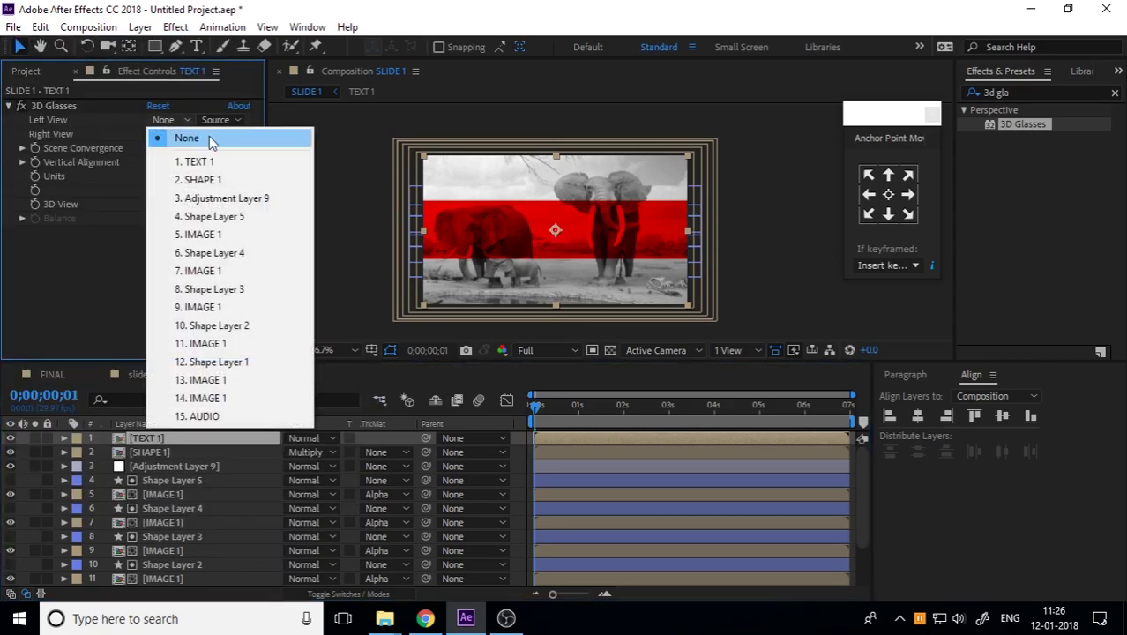
# Set both 3D Glasses views to 1. TEXT 1 and the 3D View to Balanced Colored Red Blue
pyautogui.click(227, 163)
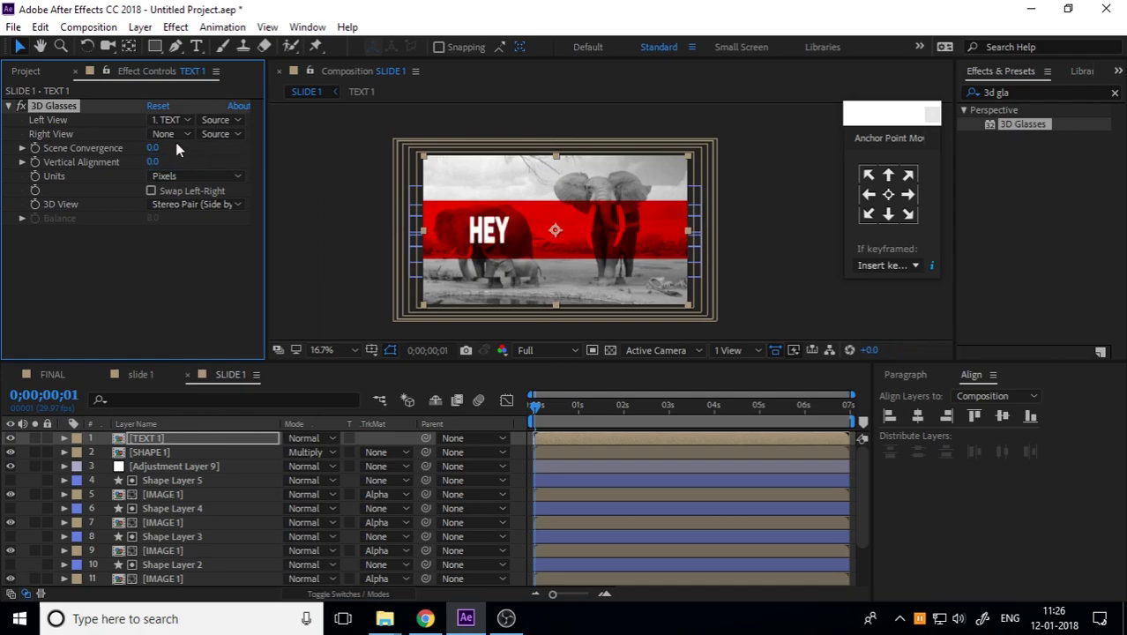
pyautogui.click(176, 134)
pyautogui.click(236, 180)
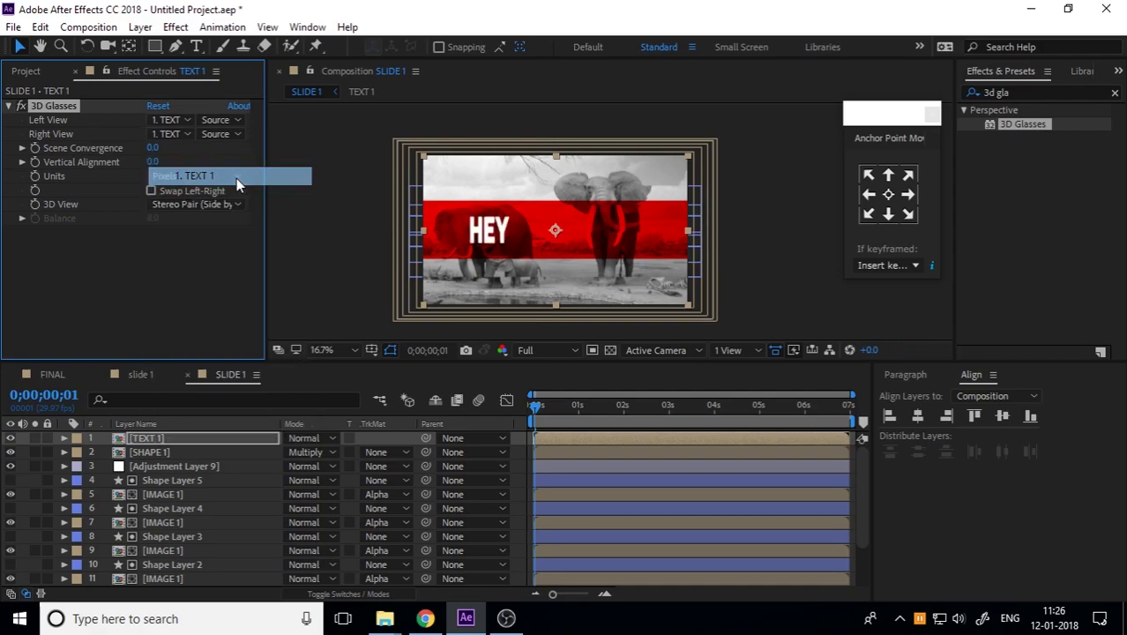
pyautogui.click(536, 406)
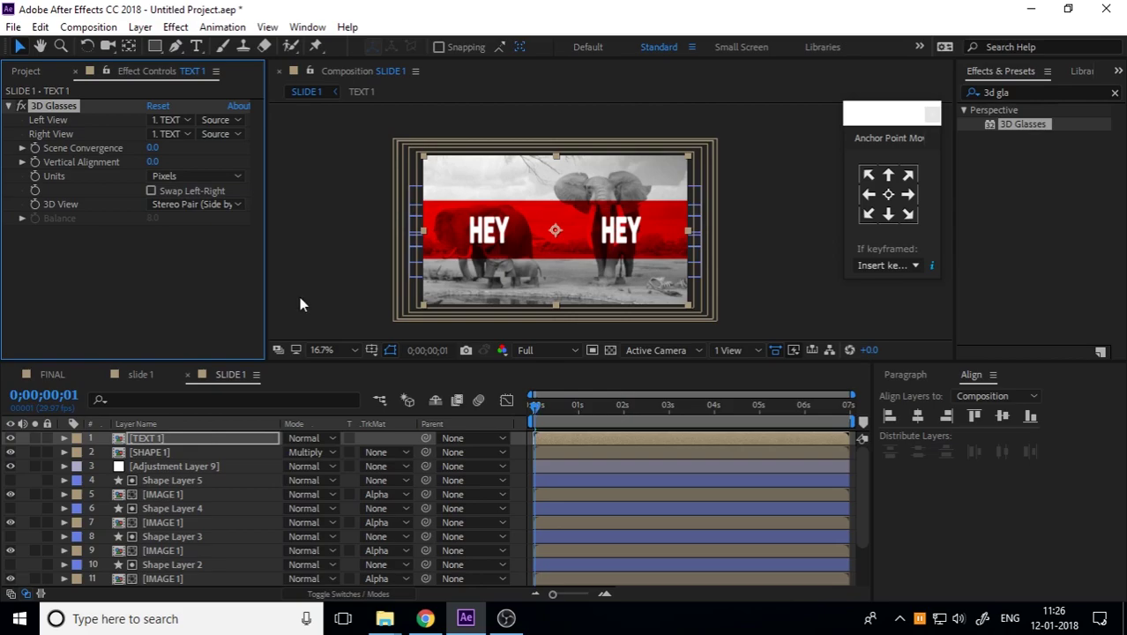
pyautogui.click(212, 204)
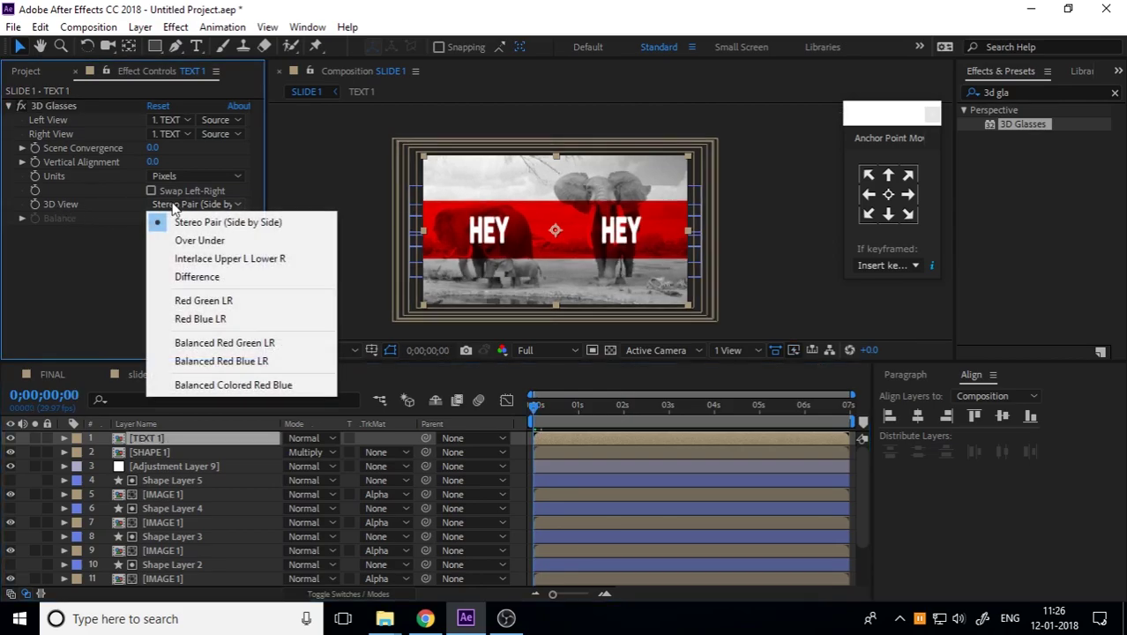
pyautogui.click(249, 388)
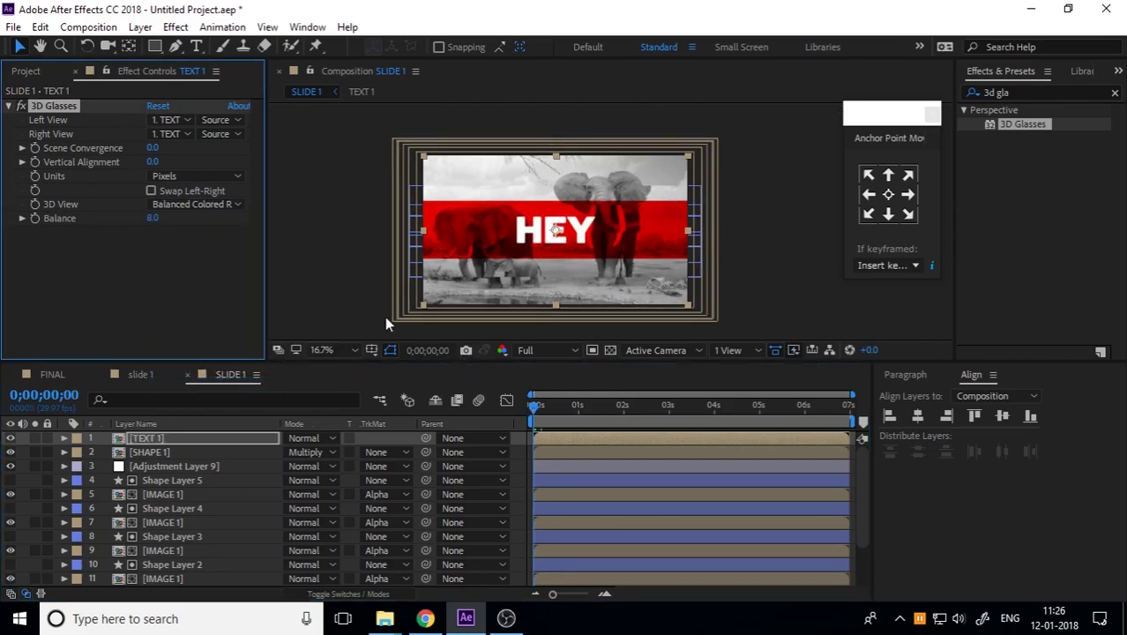
# Test scene convergence, vertical alignment and left-right swap values, reverting each change
pyautogui.moveTo(155, 162); pyautogui.dragTo(262, 152)
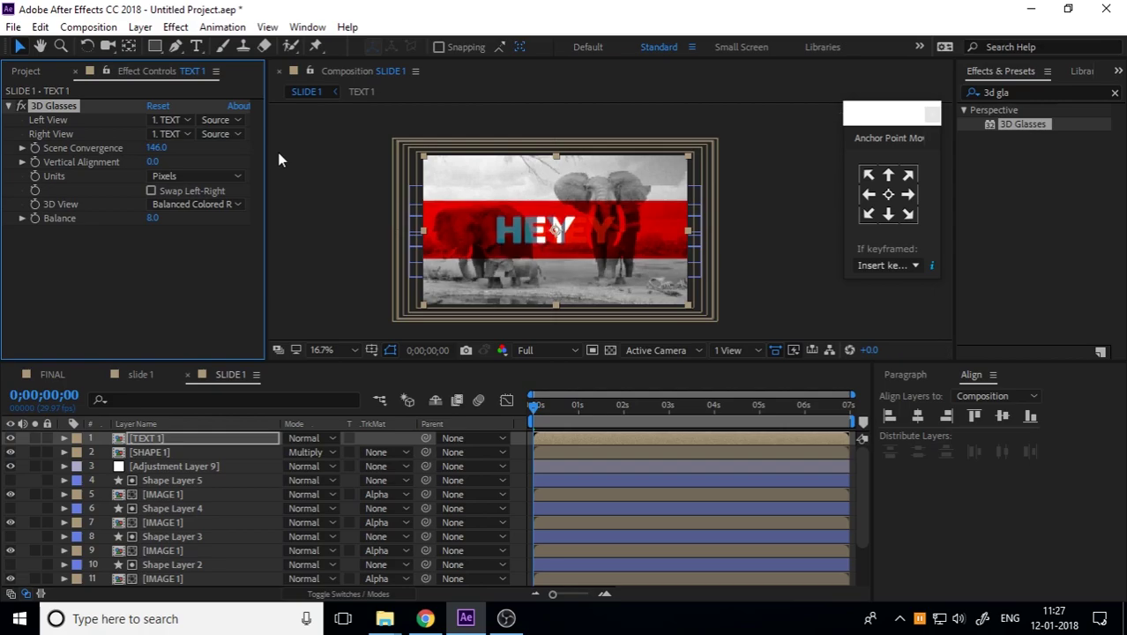
pyautogui.hotkey('ctrl', 'z')
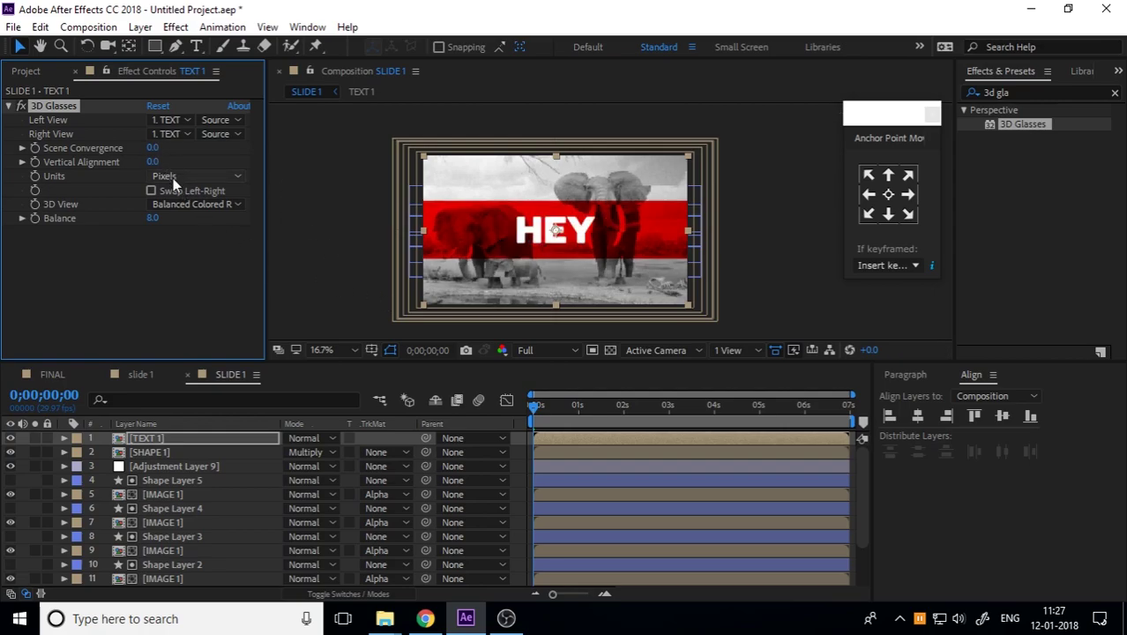
pyautogui.click(152, 190)
pyautogui.moveTo(152, 161); pyautogui.dragTo(205, 165)
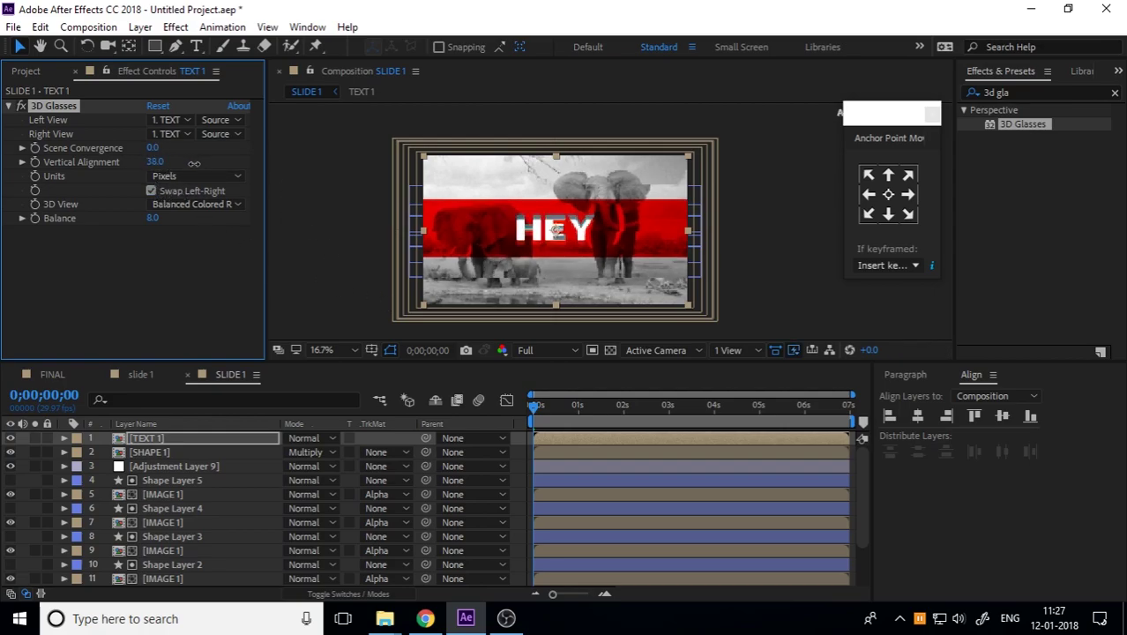
pyautogui.hotkey('ctrl', 'z')
pyautogui.click(150, 190)
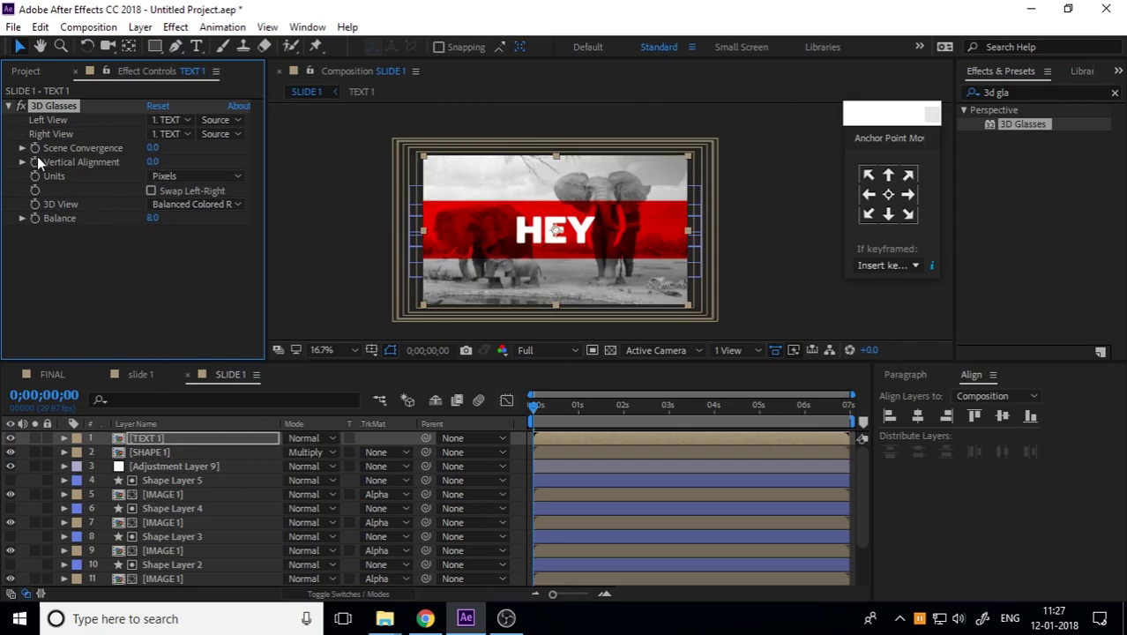
pyautogui.moveTo(573, 407); pyautogui.dragTo(668, 423)
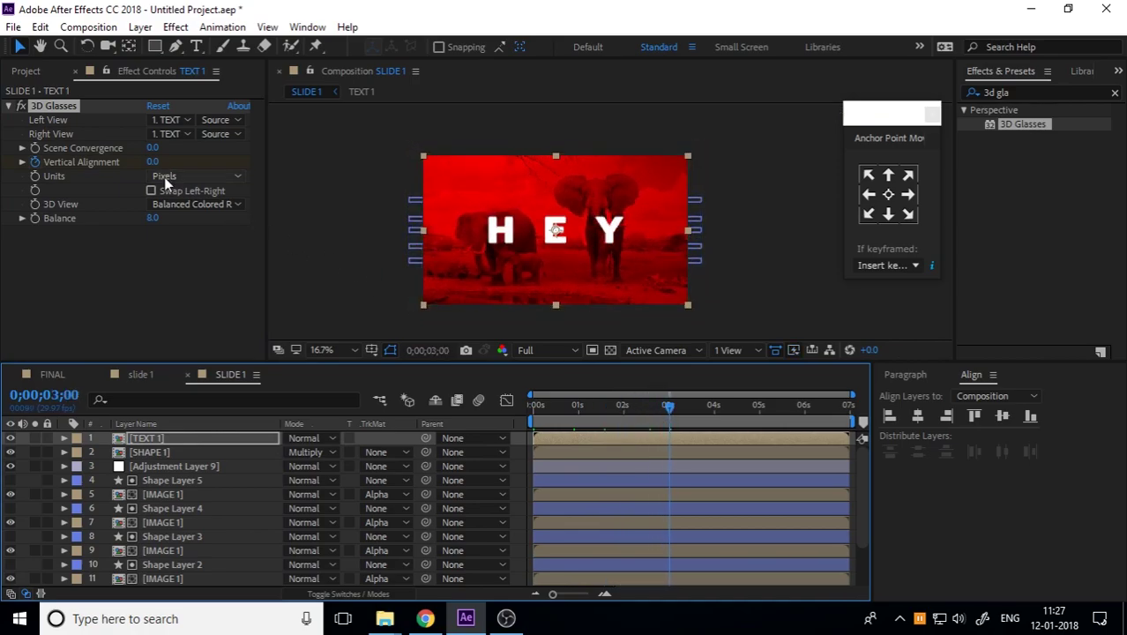
pyautogui.moveTo(152, 164); pyautogui.dragTo(201, 169)
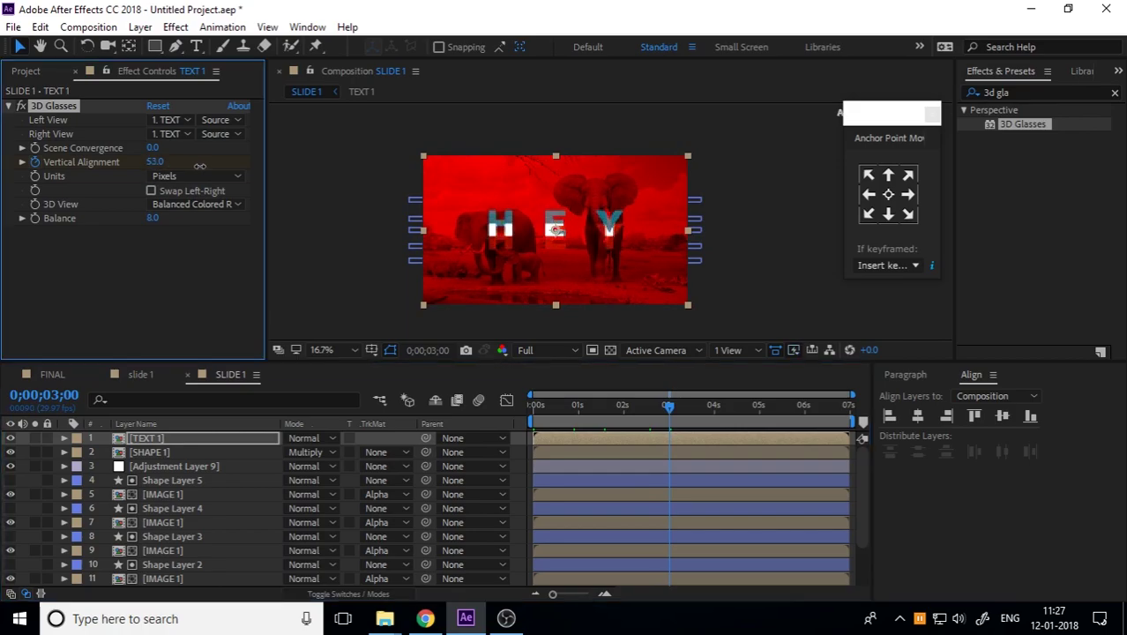
pyautogui.hotkey('ctrl', 'z')
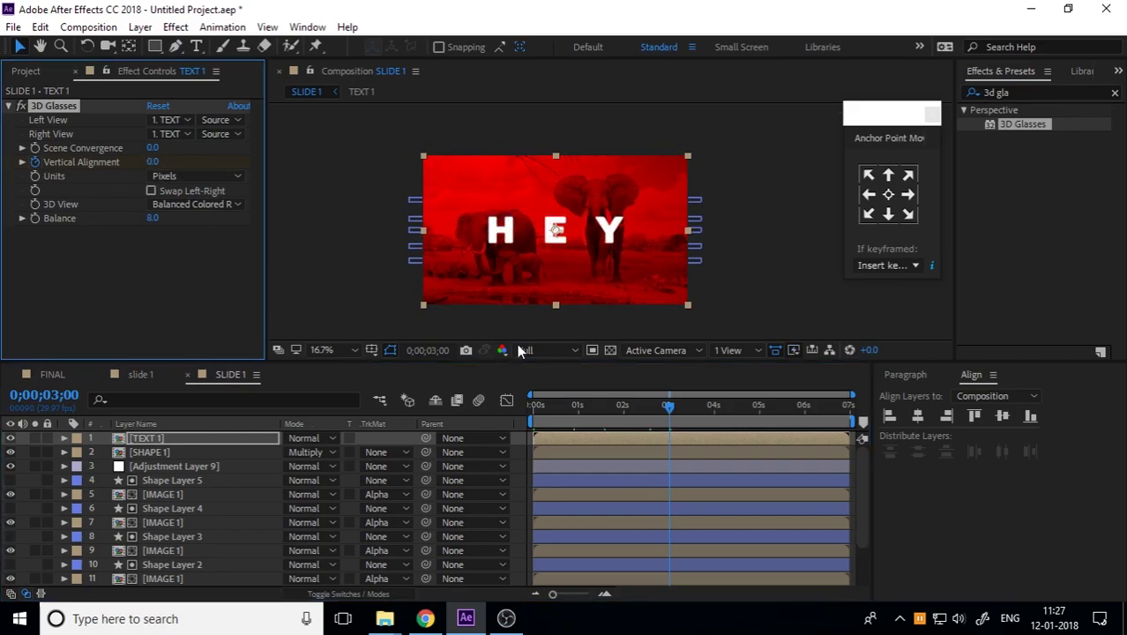
pyautogui.moveTo(639, 413)
pyautogui.mouseDown()
pyautogui.moveTo(634, 426)
pyautogui.moveTo(647, 429)
pyautogui.mouseUp()
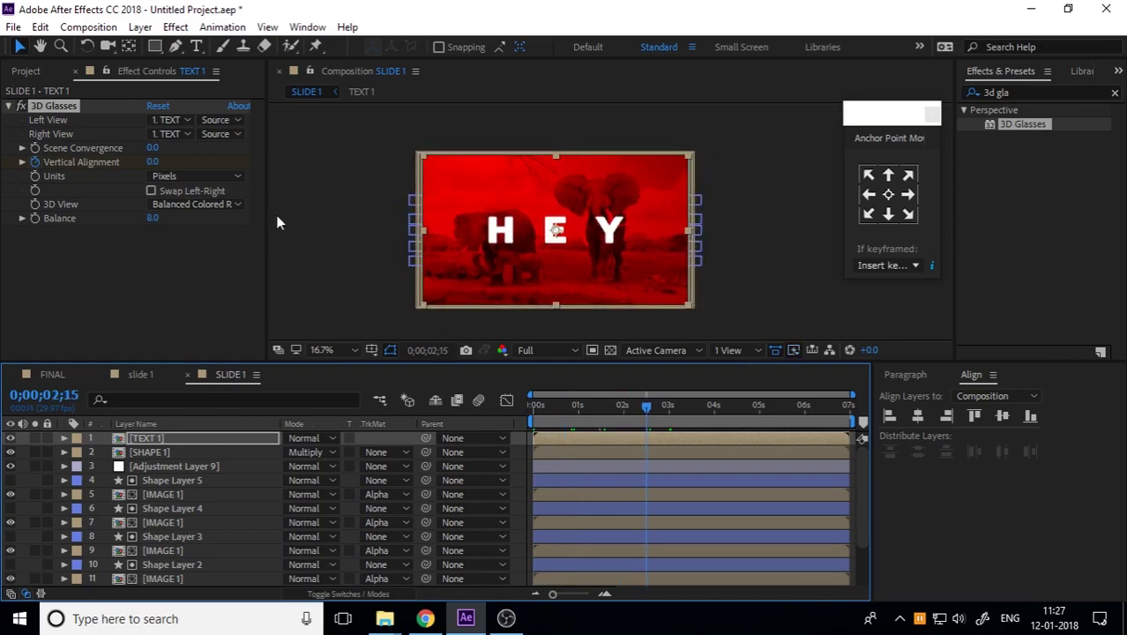
pyautogui.moveTo(553, 411); pyautogui.dragTo(529, 408)
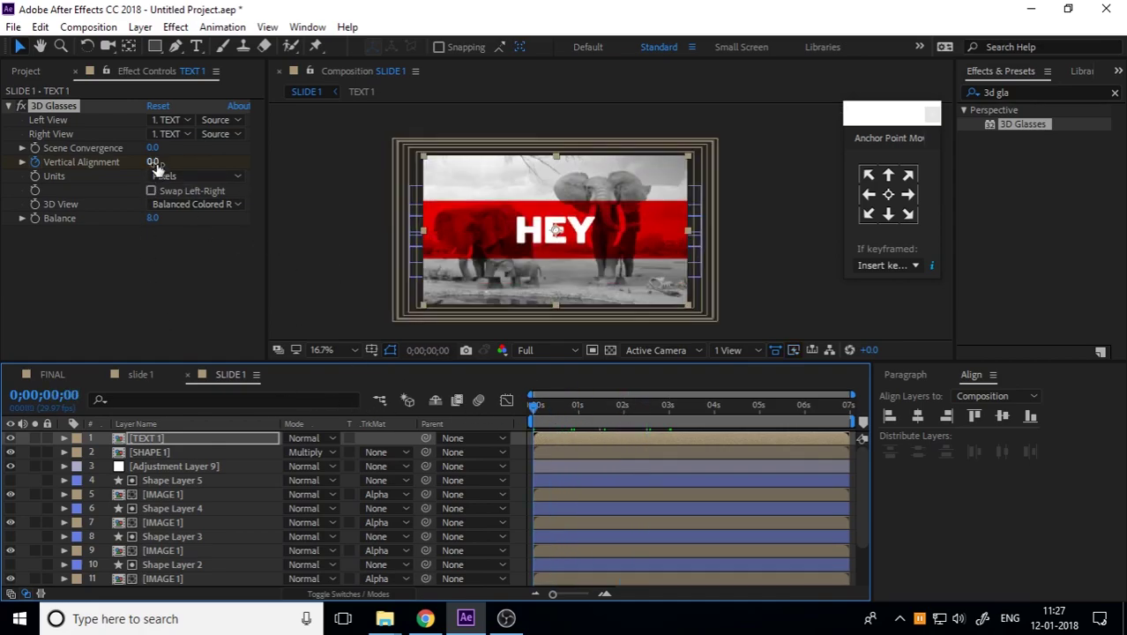
pyautogui.moveTo(156, 161); pyautogui.dragTo(160, 148)
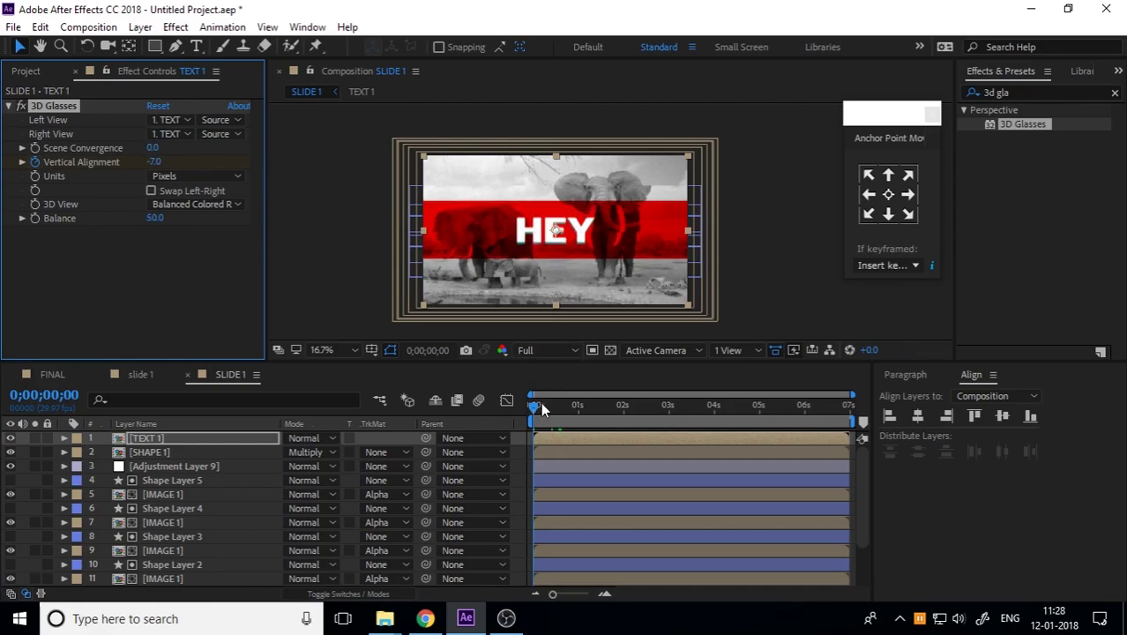
pyautogui.moveTo(541, 402)
pyautogui.mouseDown()
pyautogui.moveTo(615, 413)
pyautogui.moveTo(462, 414)
pyautogui.mouseUp()
pyautogui.press('space')
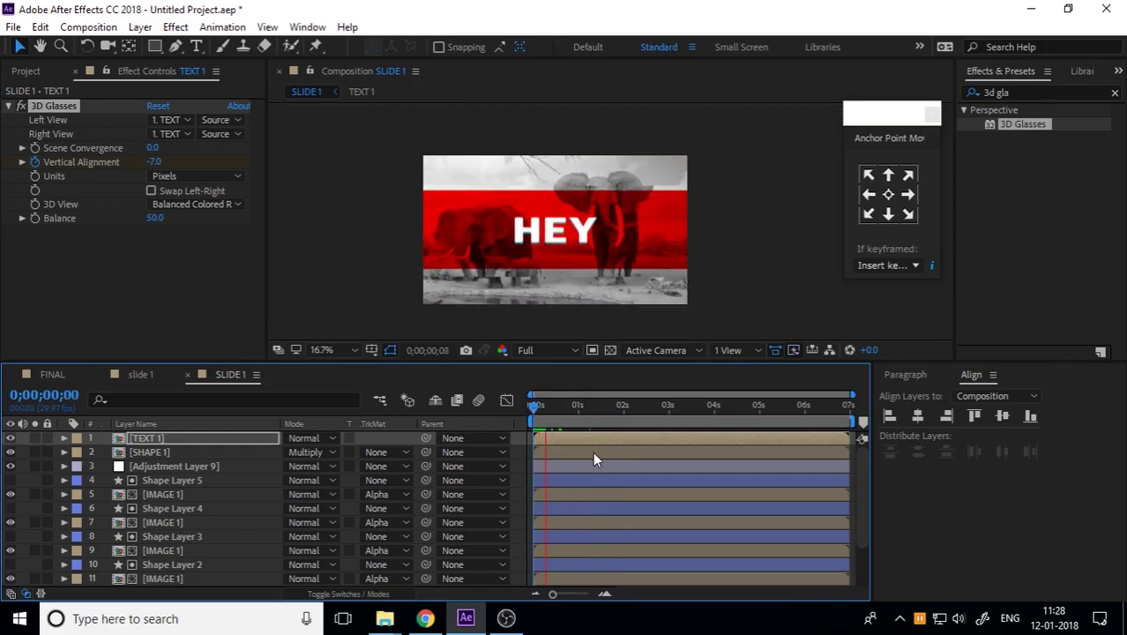
pyautogui.press('space')
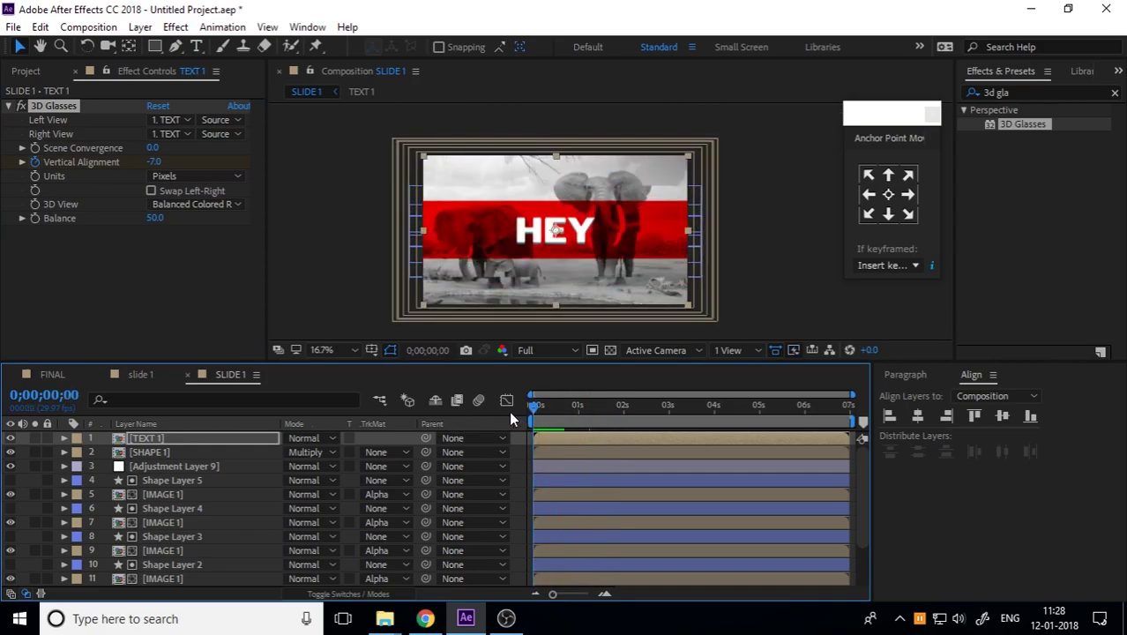
pyautogui.moveTo(151, 220); pyautogui.dragTo(199, 221)
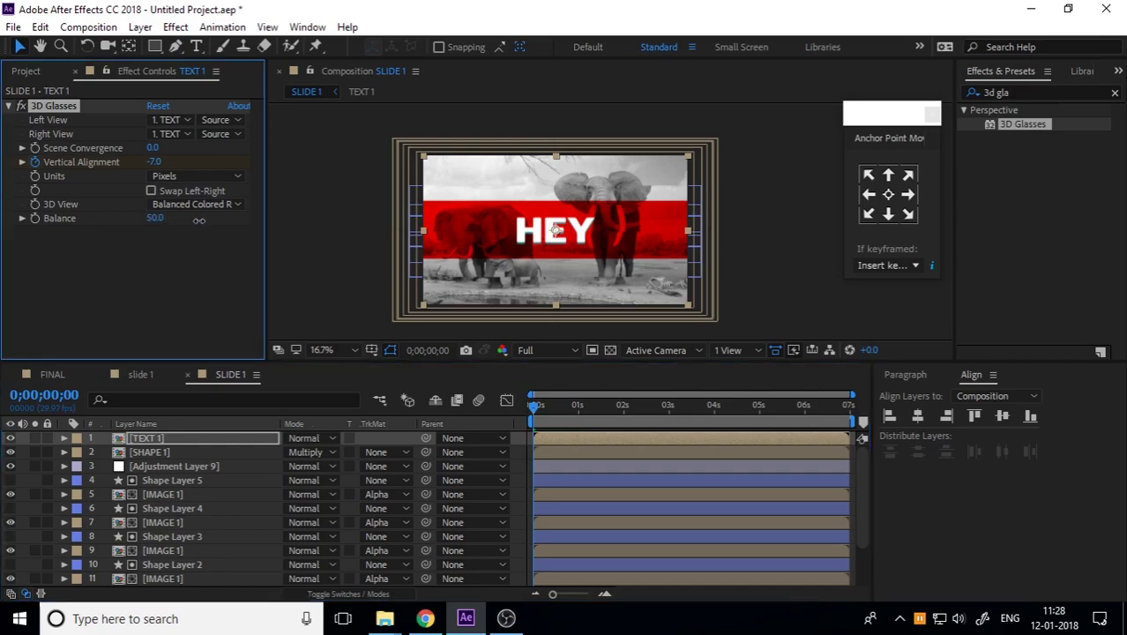
pyautogui.moveTo(306, 224); pyautogui.dragTo(160, 231)
pyautogui.hotkey('ctrl', 'z')
pyautogui.moveTo(159, 167); pyautogui.dragTo(150, 169)
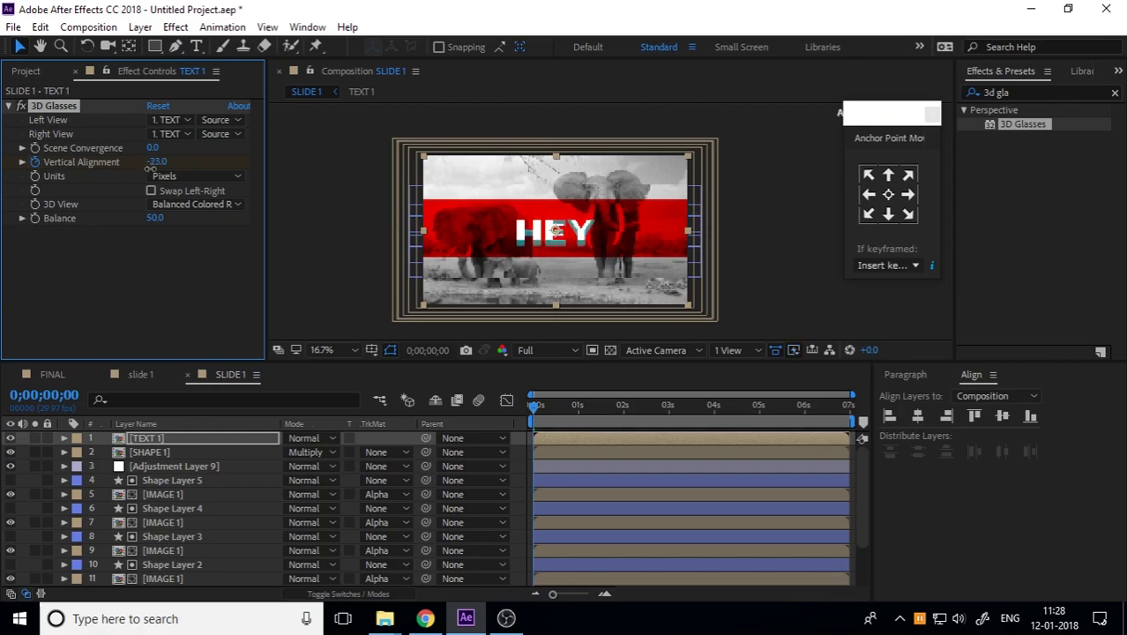
pyautogui.press('space')
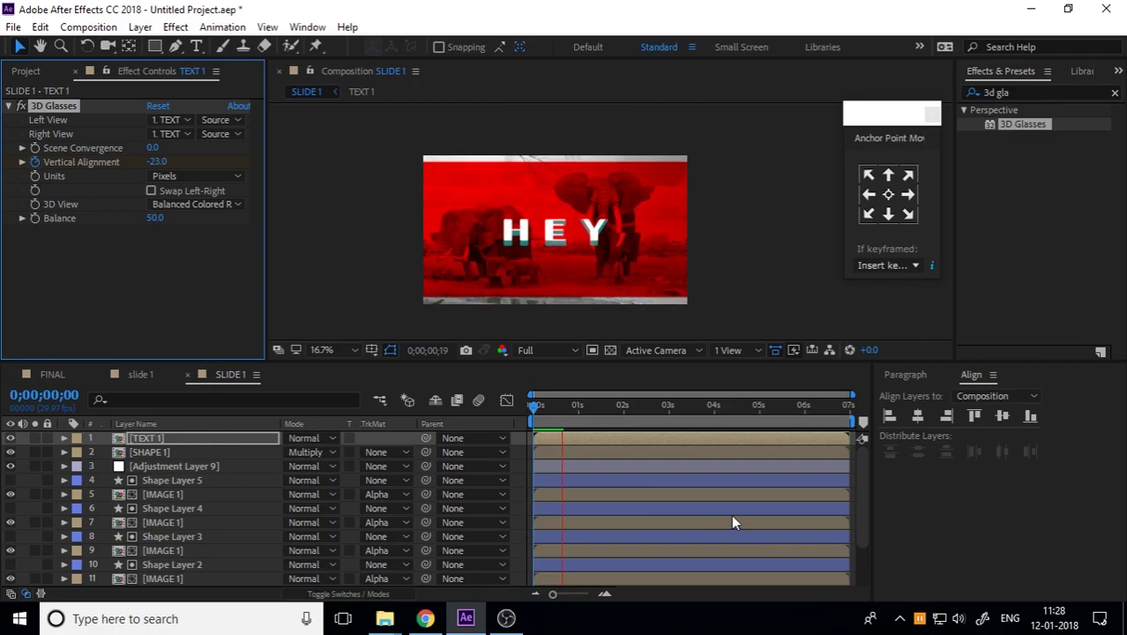
pyautogui.click(582, 420)
pyautogui.press('space')
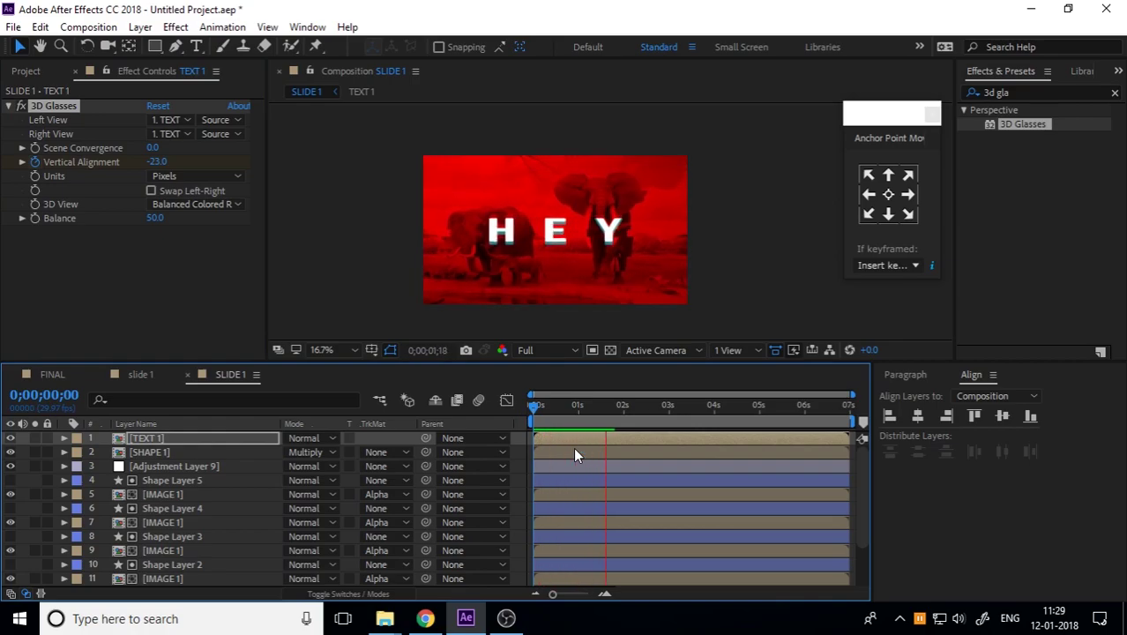
pyautogui.press('space')
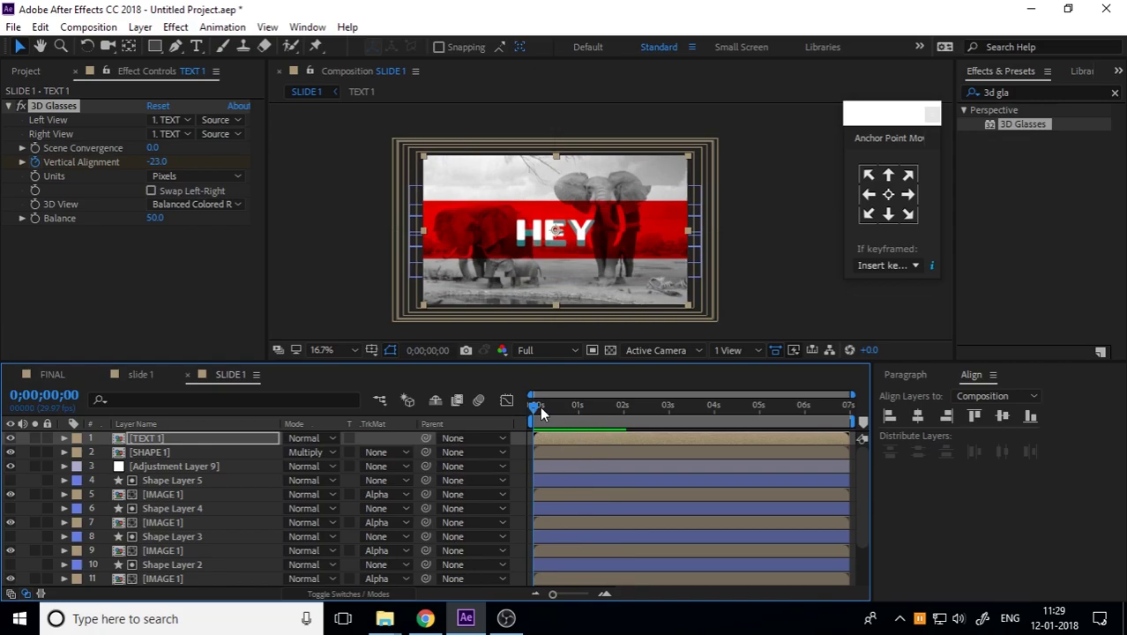
pyautogui.press('space')
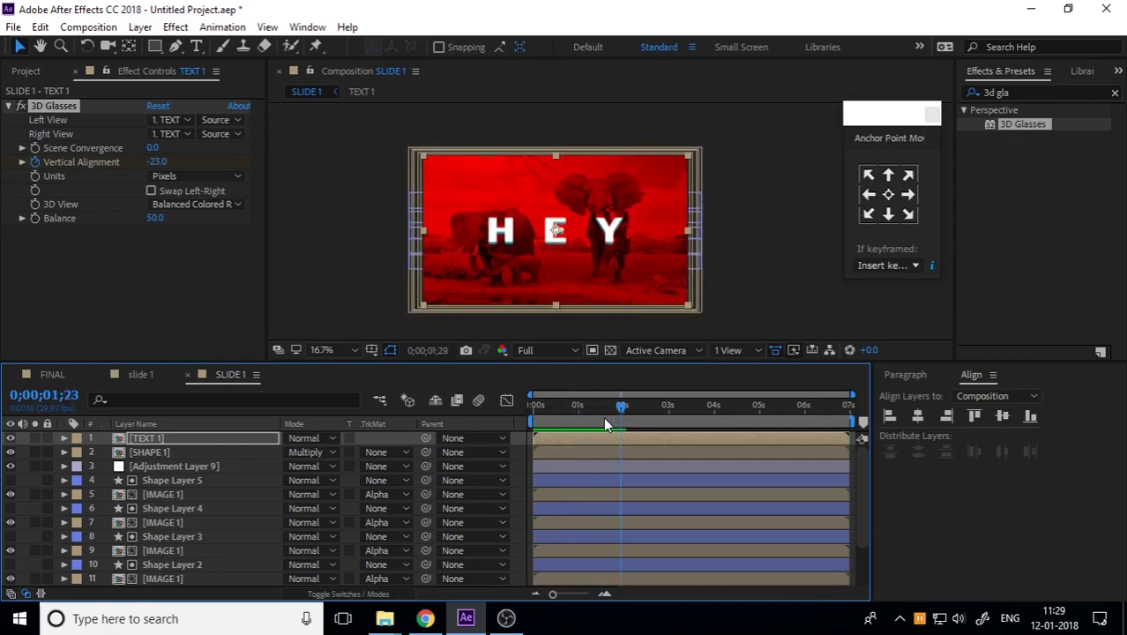
pyautogui.moveTo(603, 416)
pyautogui.mouseDown()
pyautogui.moveTo(593, 428)
pyautogui.moveTo(518, 433)
pyautogui.mouseUp()
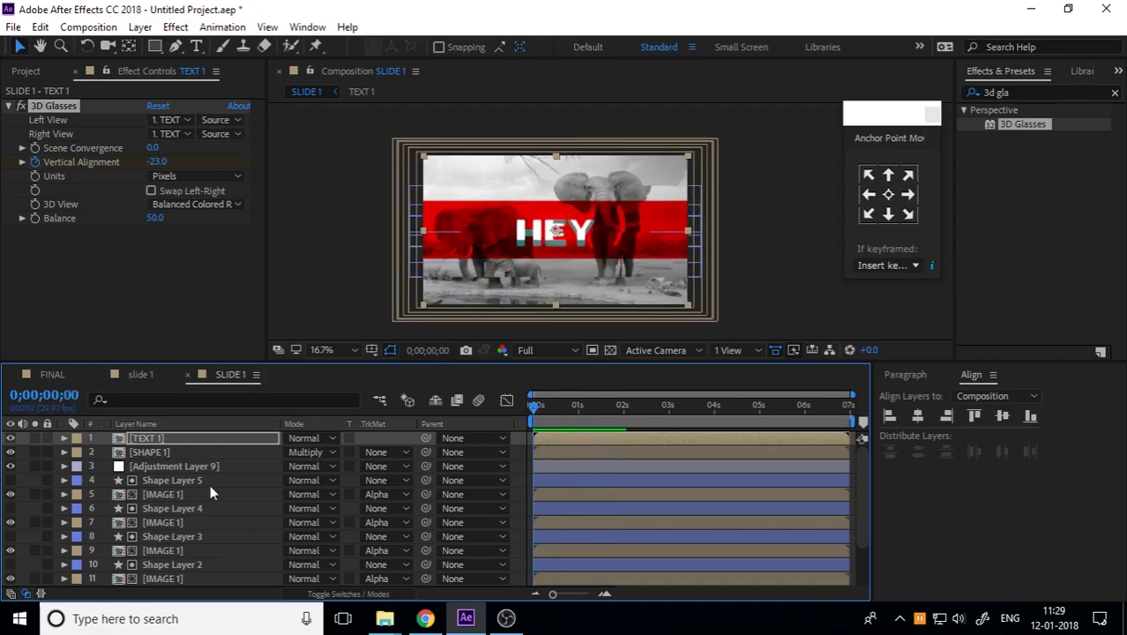
# Create a new empty 1920x1080 composition named SLIDE 2
pyautogui.click(88, 27)
pyautogui.click(98, 49)
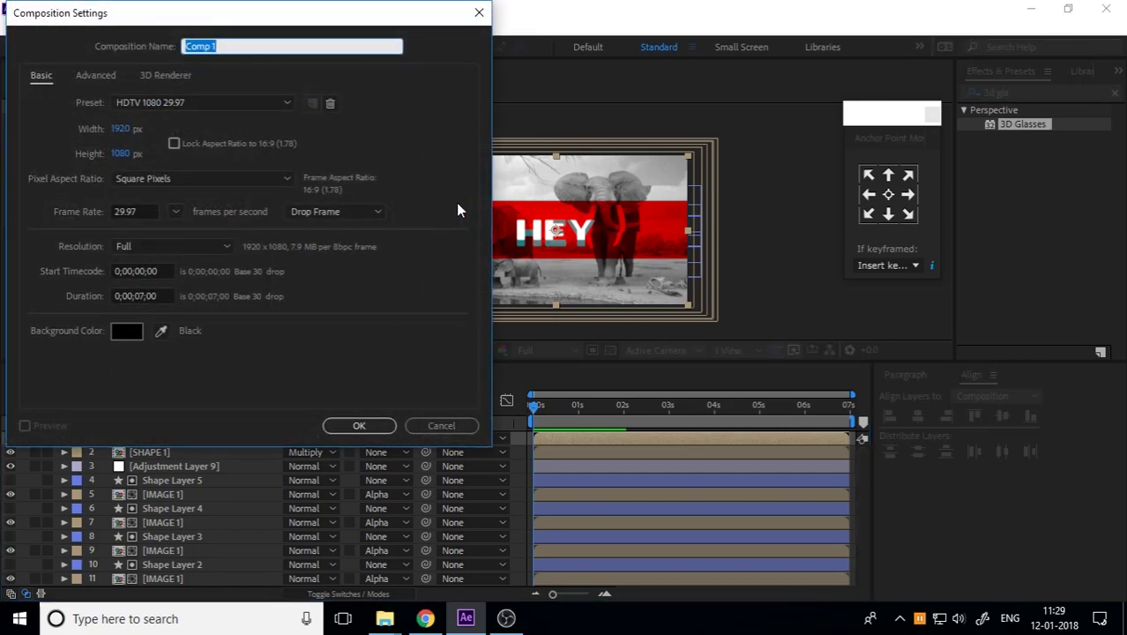
pyautogui.write('SLIDE 2')
pyautogui.click(364, 425)
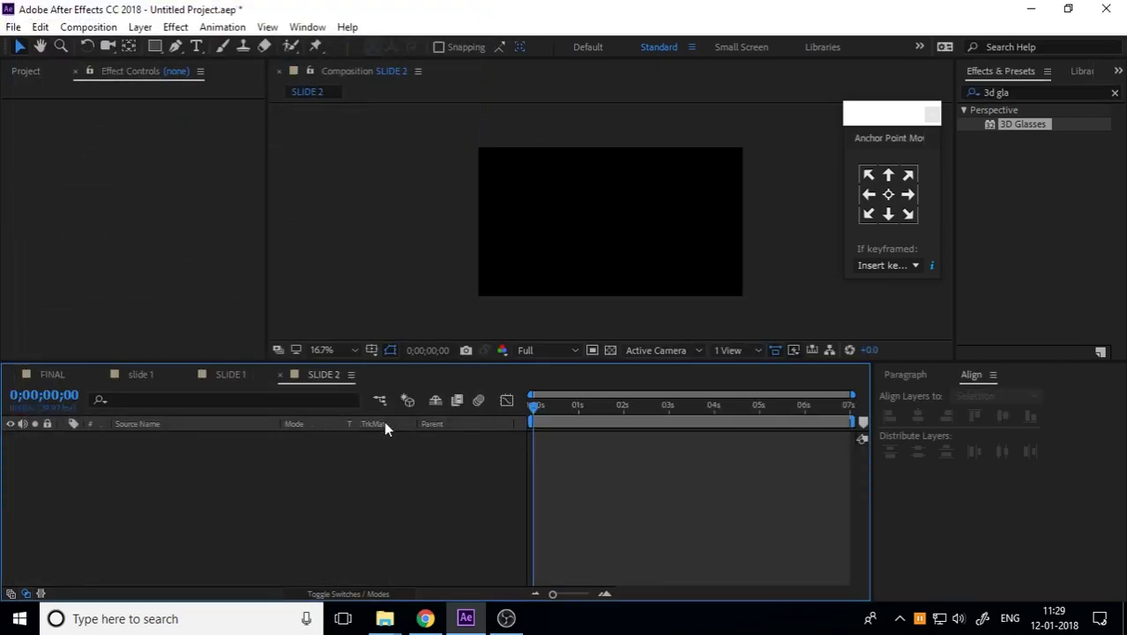
# From SLIDE 1, create another new composition named MAIN PROMO
pyautogui.click(216, 377)
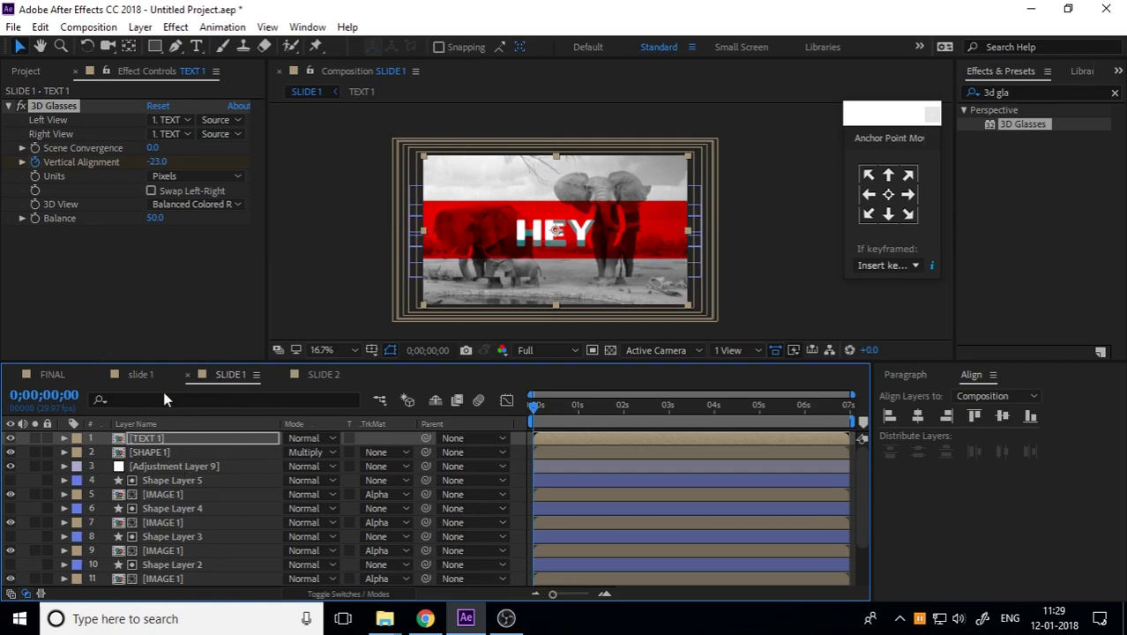
pyautogui.click(88, 26)
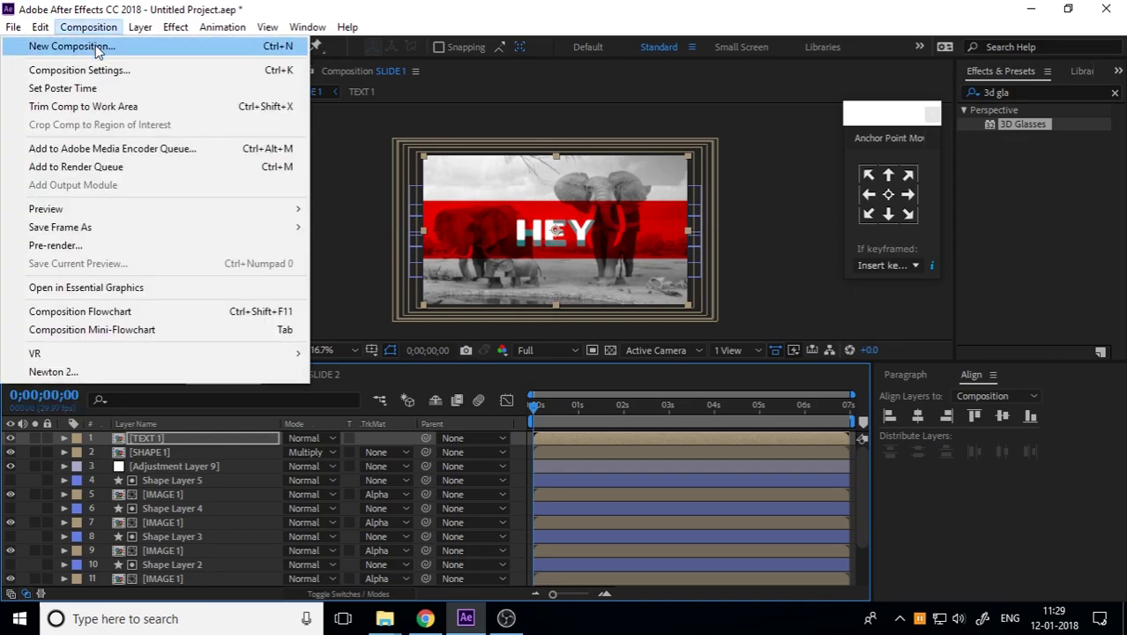
pyautogui.click(62, 44)
pyautogui.write('MAIN PROMO')
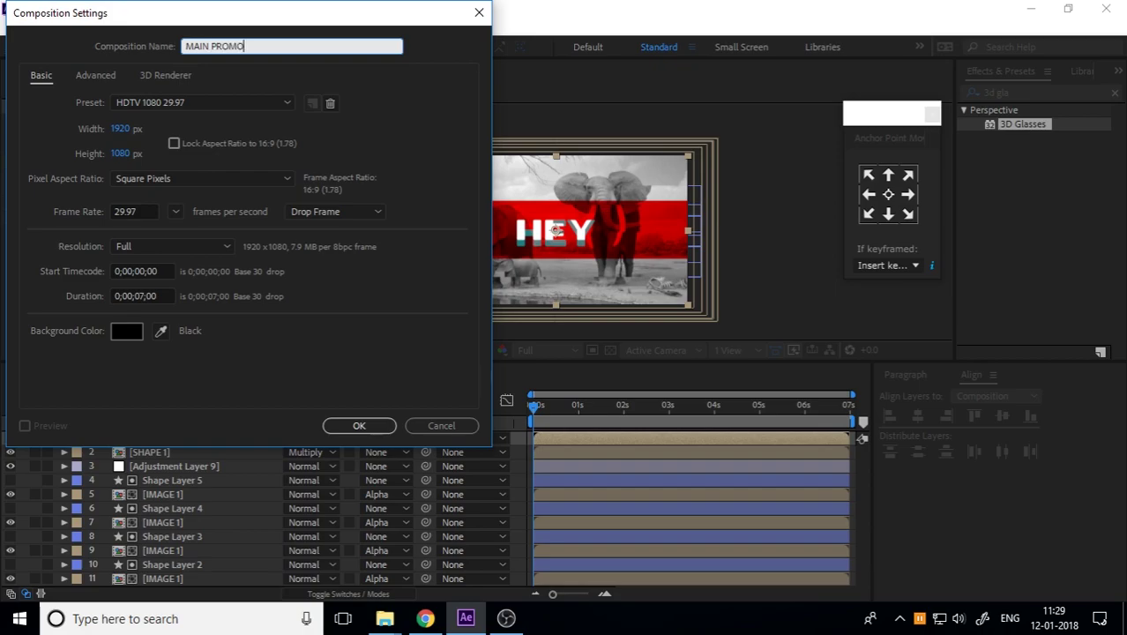
pyautogui.press('Return')
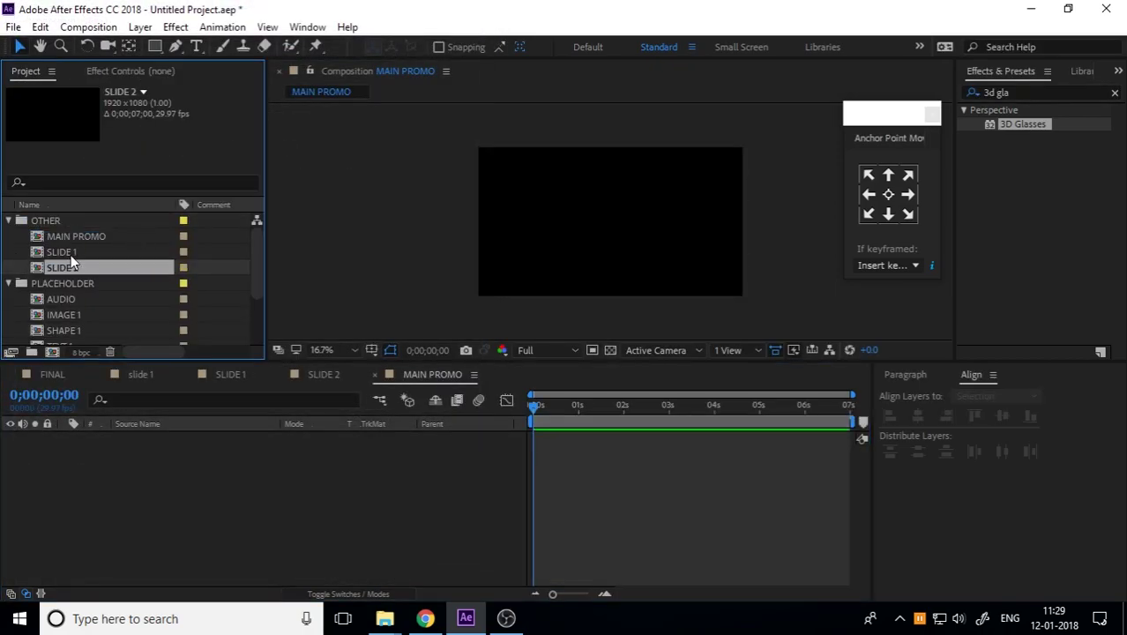
# Place SLIDE 1 and SLIDE 2 in MAIN PROMO, with SLIDE 2 on top starting about 1 s later
pyautogui.moveTo(64, 253); pyautogui.dragTo(153, 452)
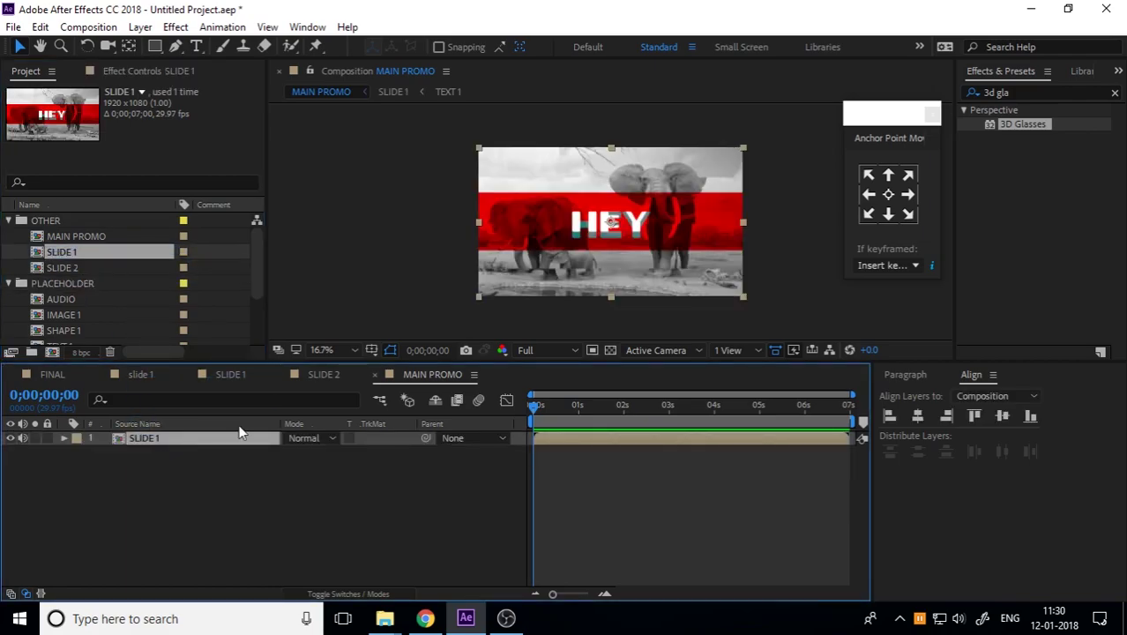
pyautogui.moveTo(552, 411)
pyautogui.mouseDown()
pyautogui.moveTo(617, 420)
pyautogui.moveTo(527, 422)
pyautogui.mouseUp()
pyautogui.moveTo(69, 267); pyautogui.dragTo(124, 441)
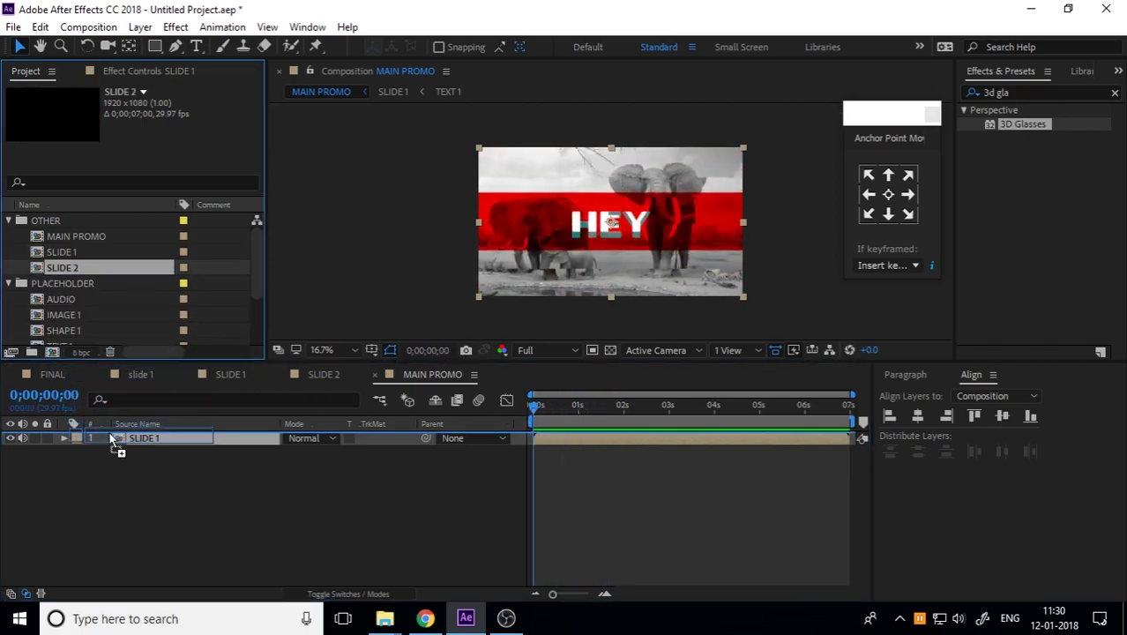
pyautogui.moveTo(564, 437); pyautogui.dragTo(611, 441)
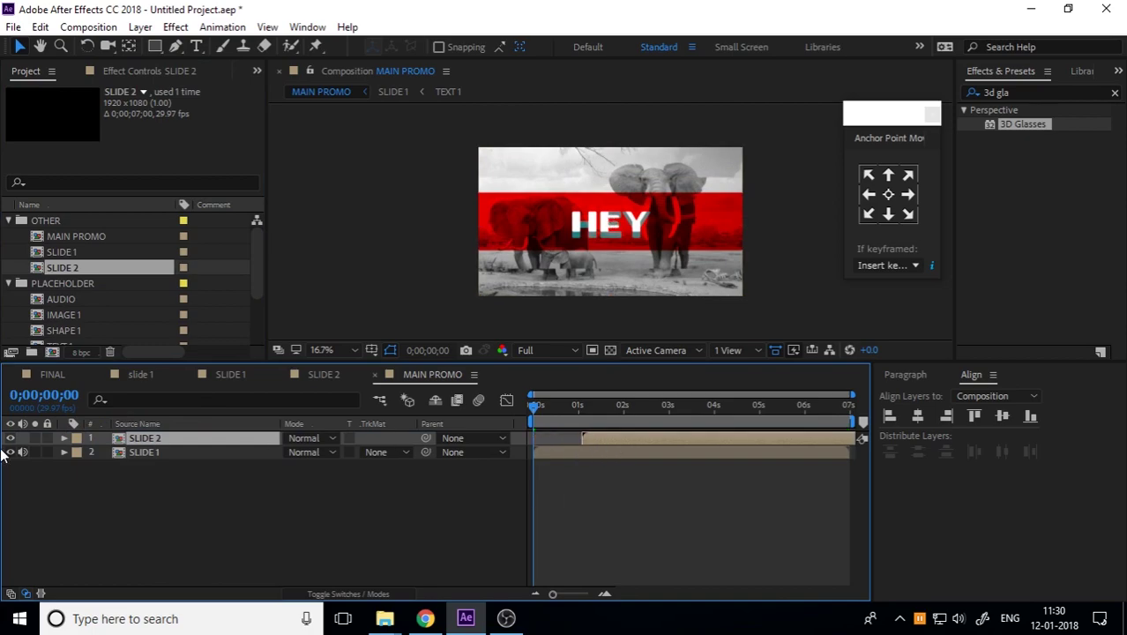
pyautogui.press('space')
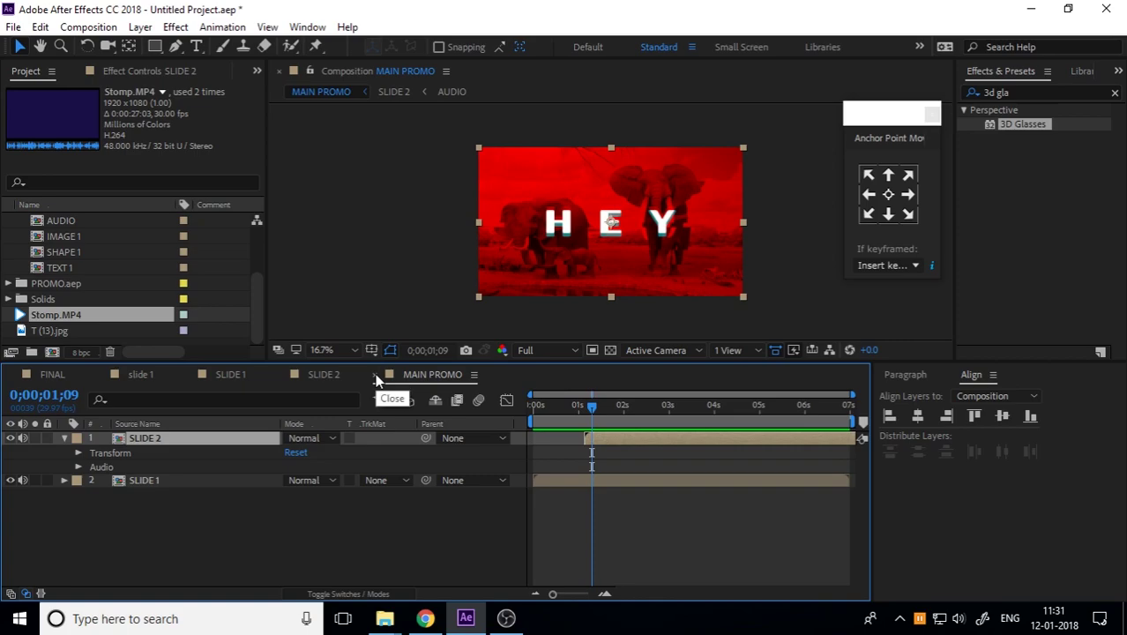
# Reopen MAIN PROMO before SLIDE 1 among the timeline tabs and open SLIDE 2 at its start
pyautogui.click(376, 379)
pyautogui.click(397, 546)
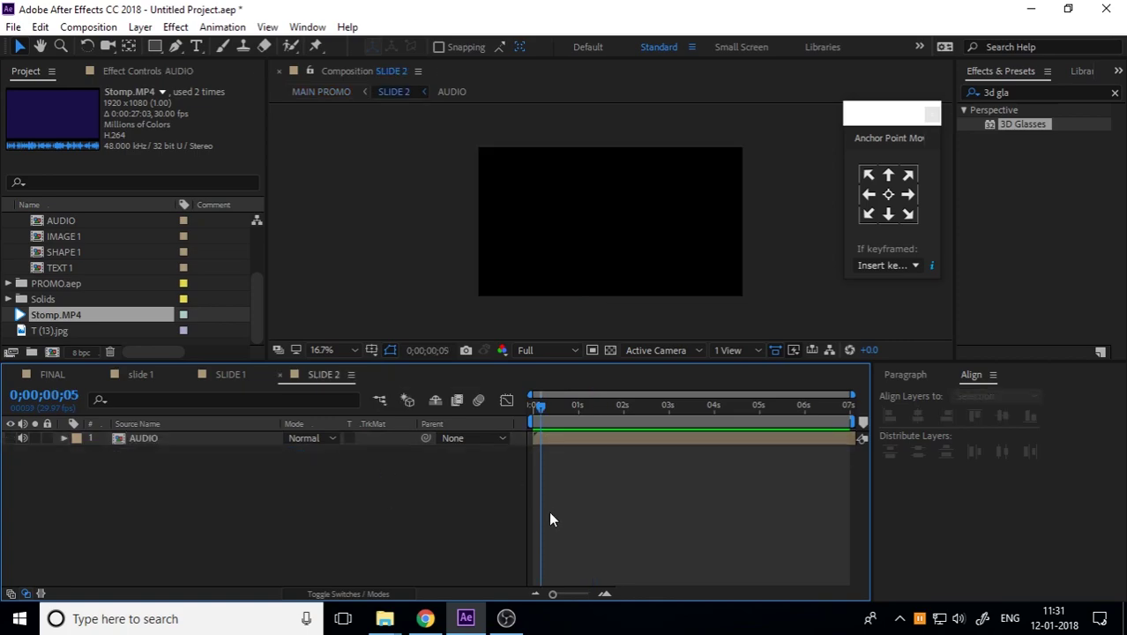
pyautogui.scroll(5, 92, 291)
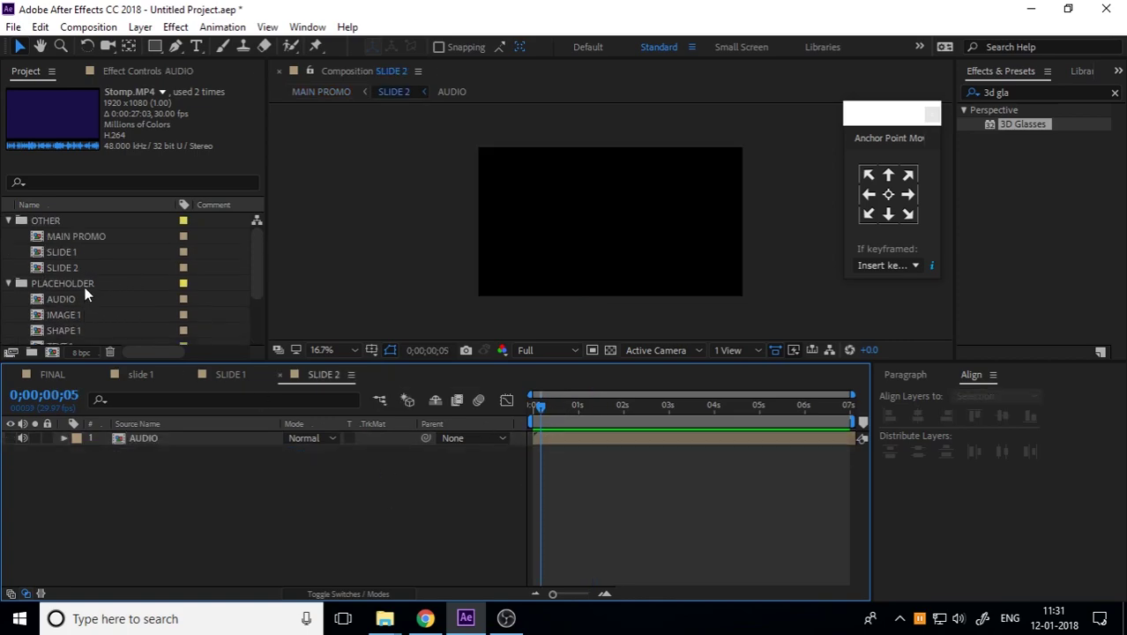
pyautogui.click(93, 249)
pyautogui.doubleClick(95, 238)
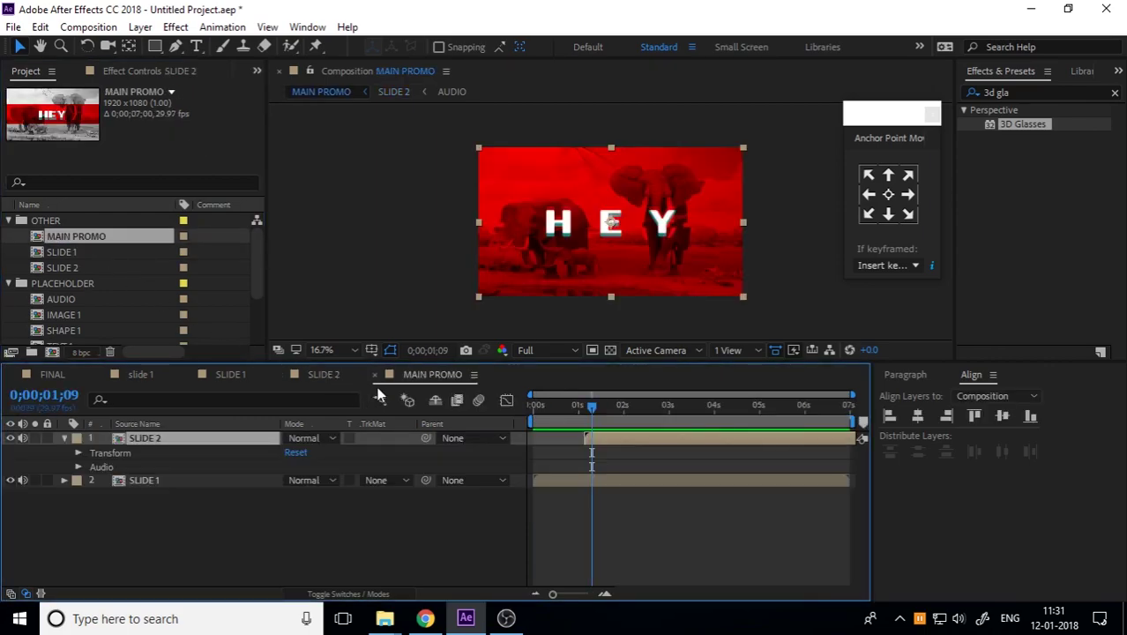
pyautogui.moveTo(414, 375); pyautogui.dragTo(222, 383)
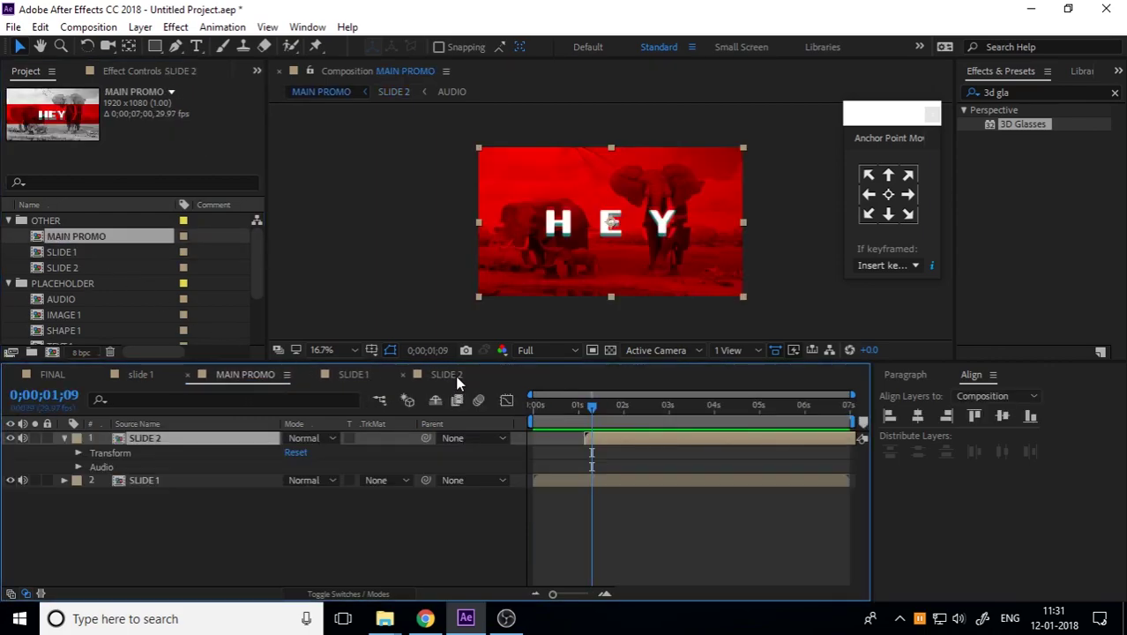
pyautogui.click(451, 376)
pyautogui.moveTo(559, 410); pyautogui.dragTo(529, 409)
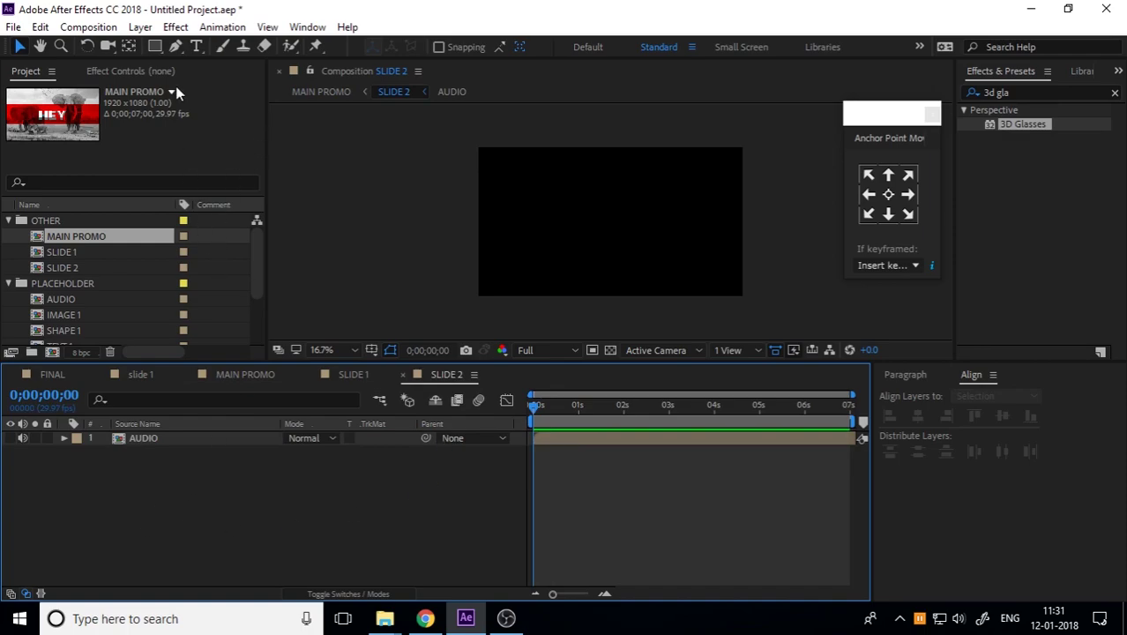
# Add a text layer reading ITS and centre it horizontally and vertically in SLIDE 2
pyautogui.click(196, 46)
pyautogui.click(539, 232)
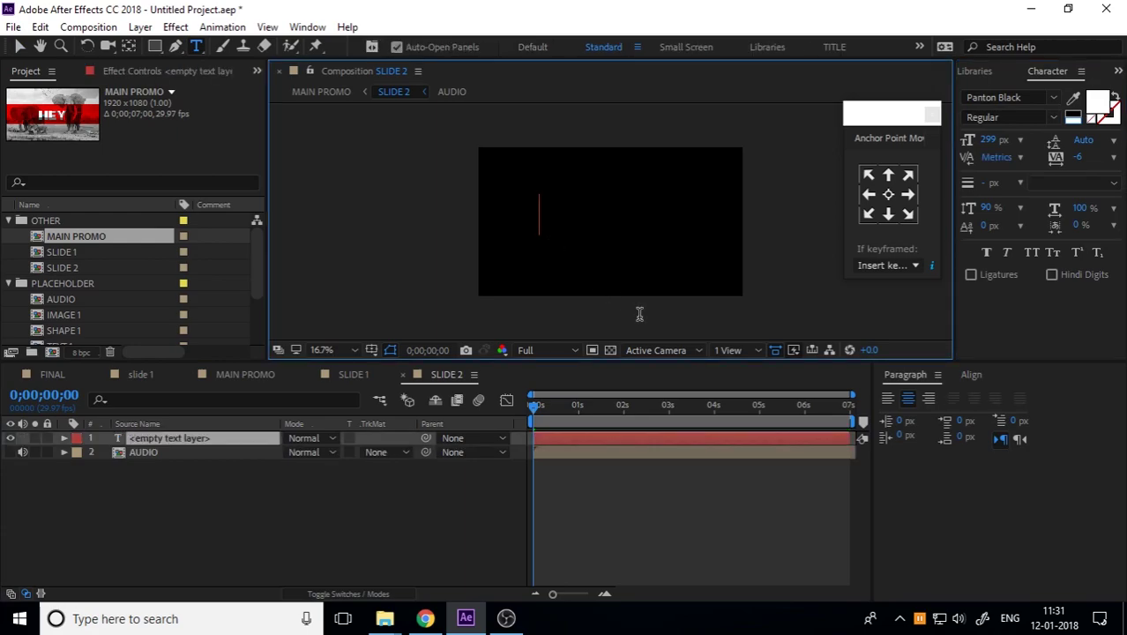
pyautogui.write('ITS')
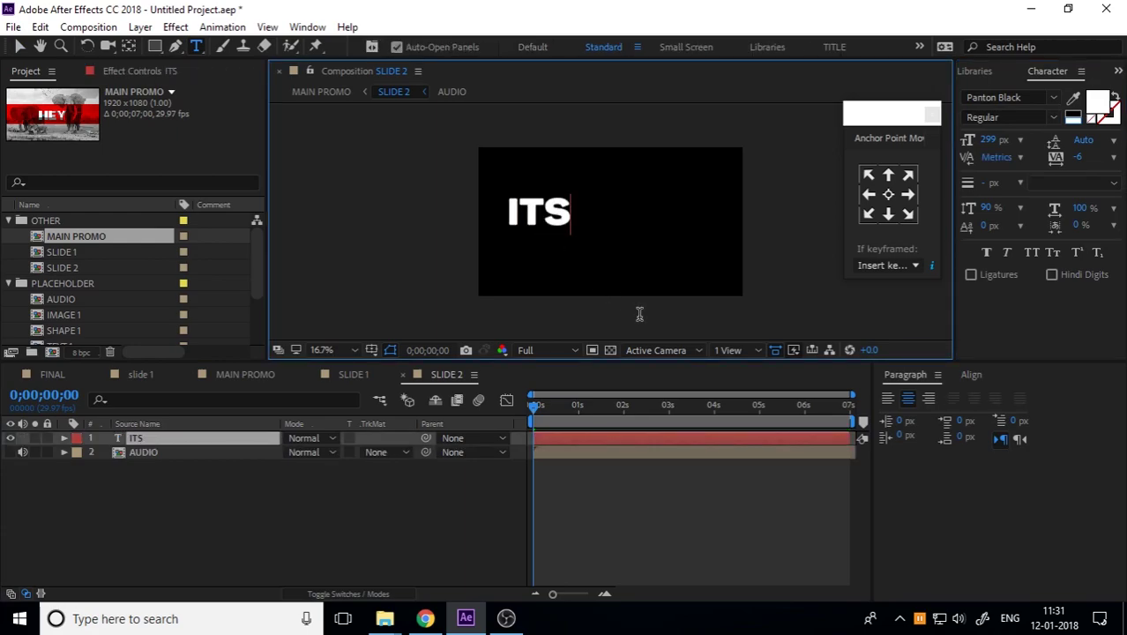
pyautogui.click(19, 46)
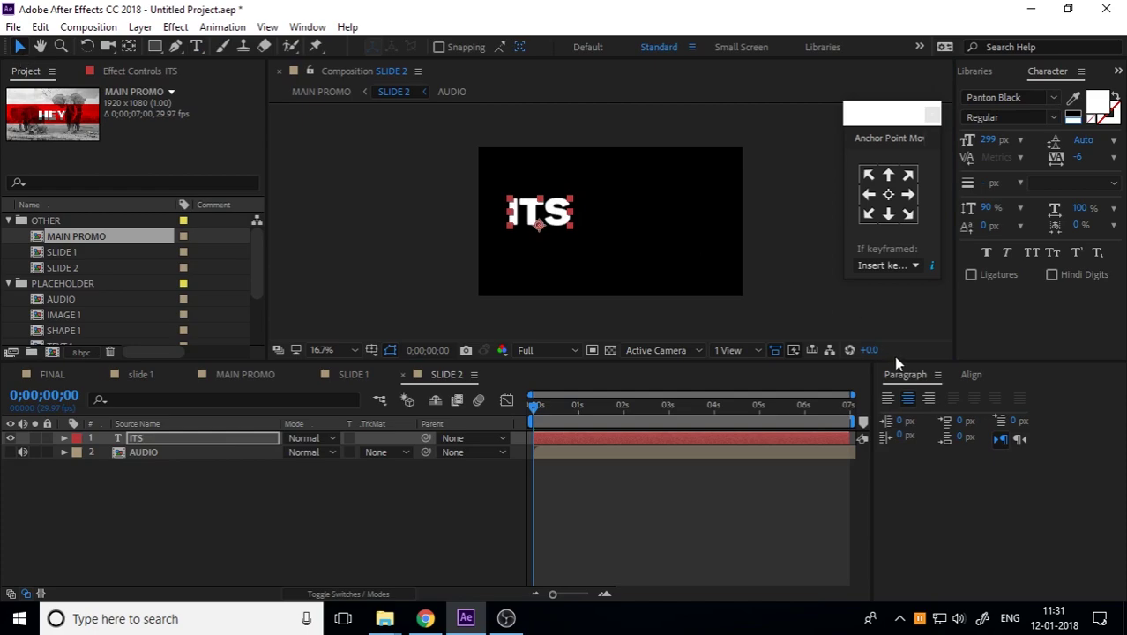
pyautogui.click(971, 375)
pyautogui.click(918, 416)
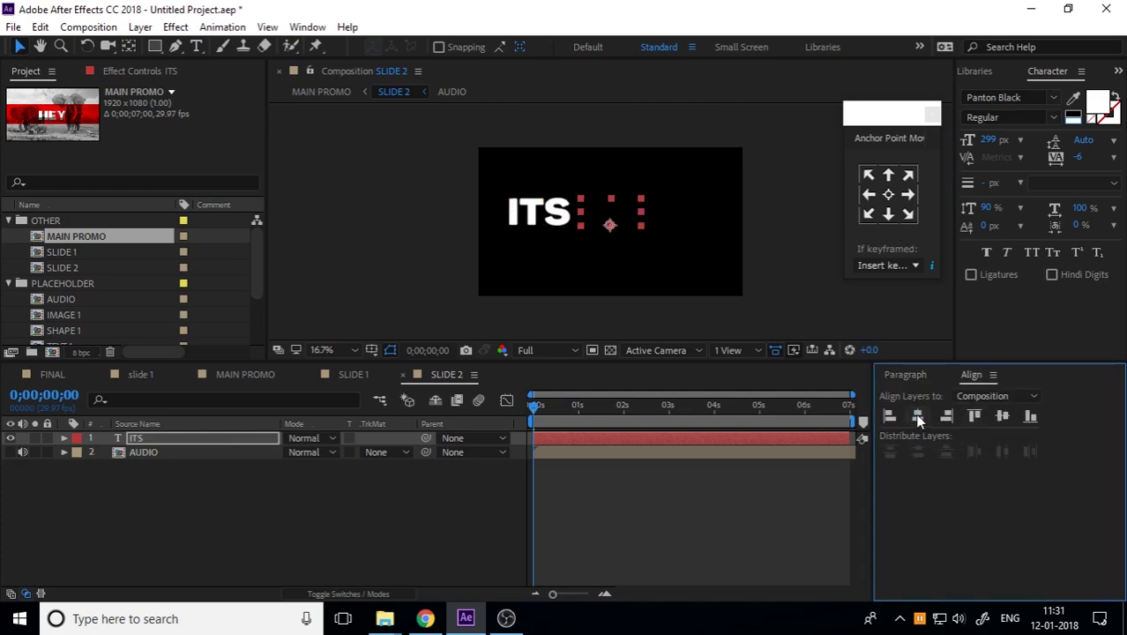
pyautogui.click(1003, 416)
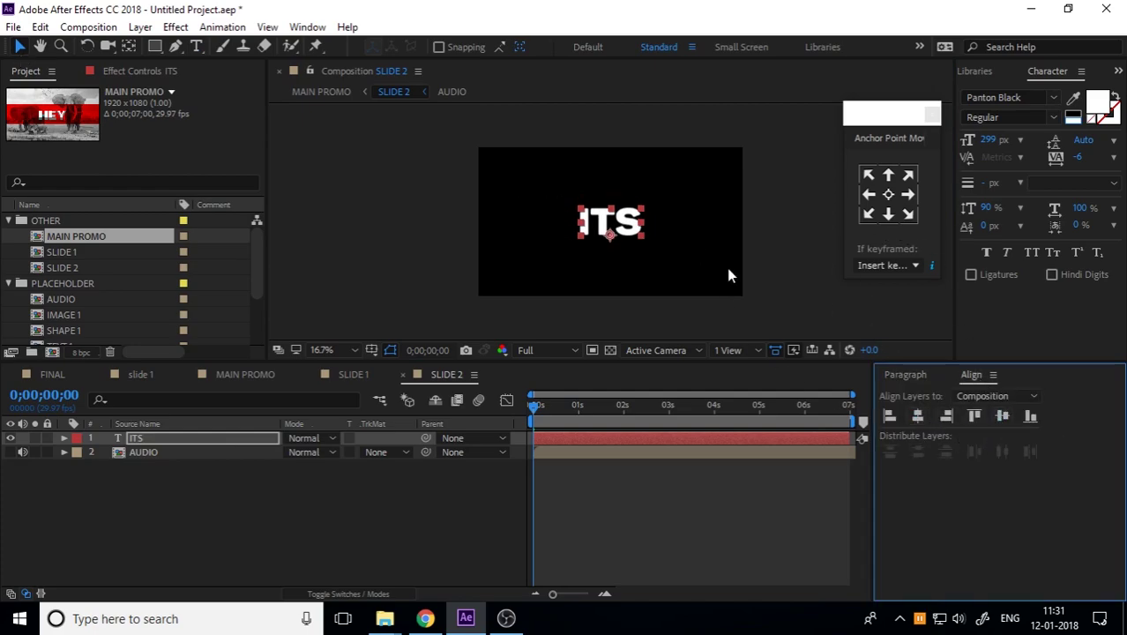
# Deselect the ITS layer and preview SLIDE 2 from the start
pyautogui.click(726, 265)
pyautogui.click(626, 222)
pyautogui.click(783, 269)
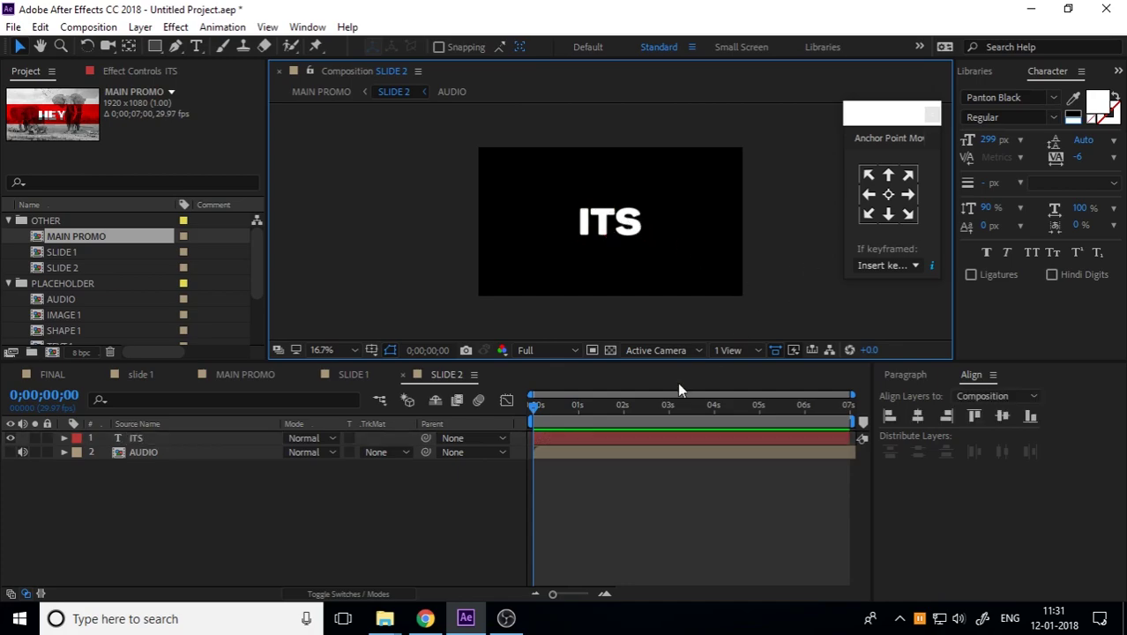
pyautogui.click(543, 413)
pyautogui.press('space')
pyautogui.press('space')
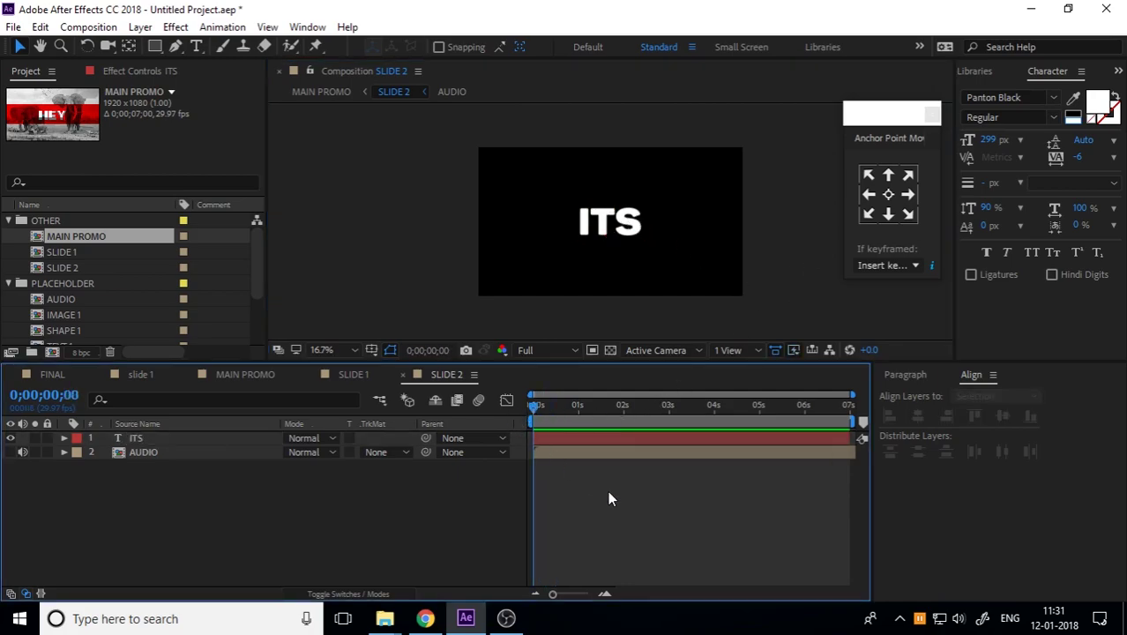
pyautogui.press('space')
# Slide the AUDIO layer slightly earlier and preview SLIDE 2 with sound
pyautogui.click(578, 403)
pyautogui.press('space')
pyautogui.click(582, 454)
pyautogui.moveTo(583, 457); pyautogui.dragTo(560, 457)
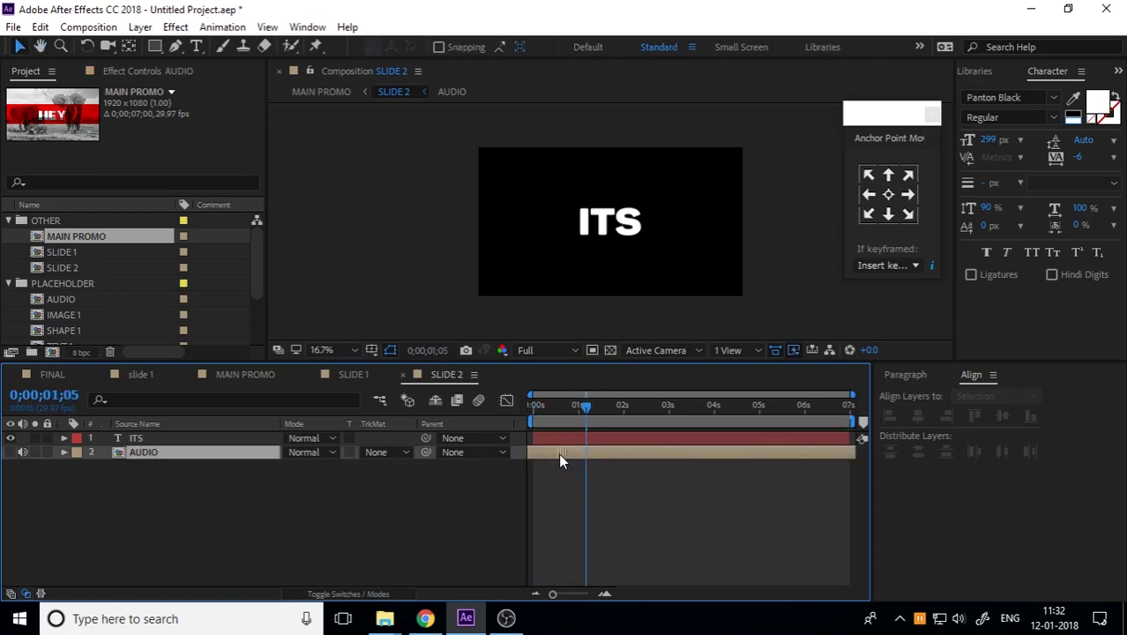
pyautogui.press('Home')
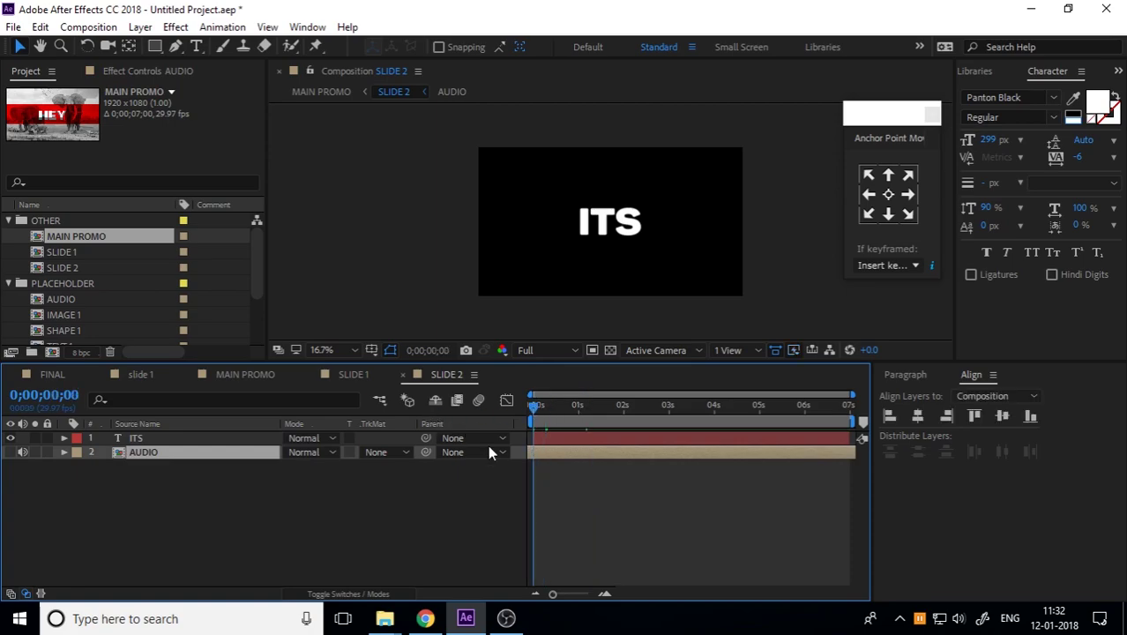
pyautogui.press('space')
pyautogui.press('space')
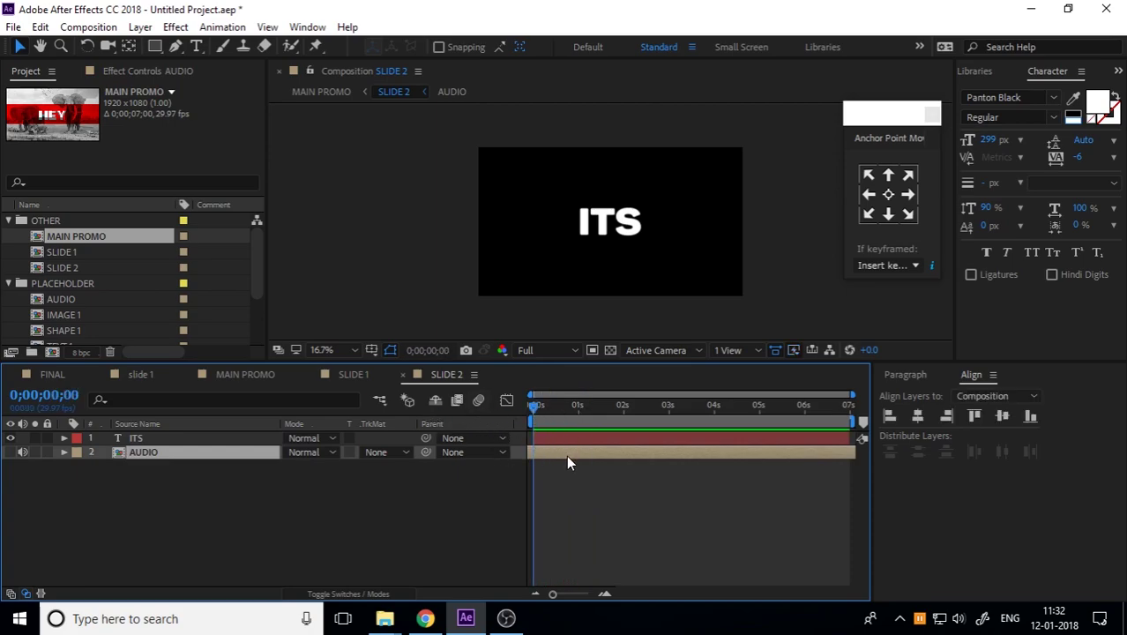
pyautogui.press('space')
pyautogui.press('space')
# Split the ITS layer at frame 12 and delete the split-off ITS 2 piece
pyautogui.click(565, 438)
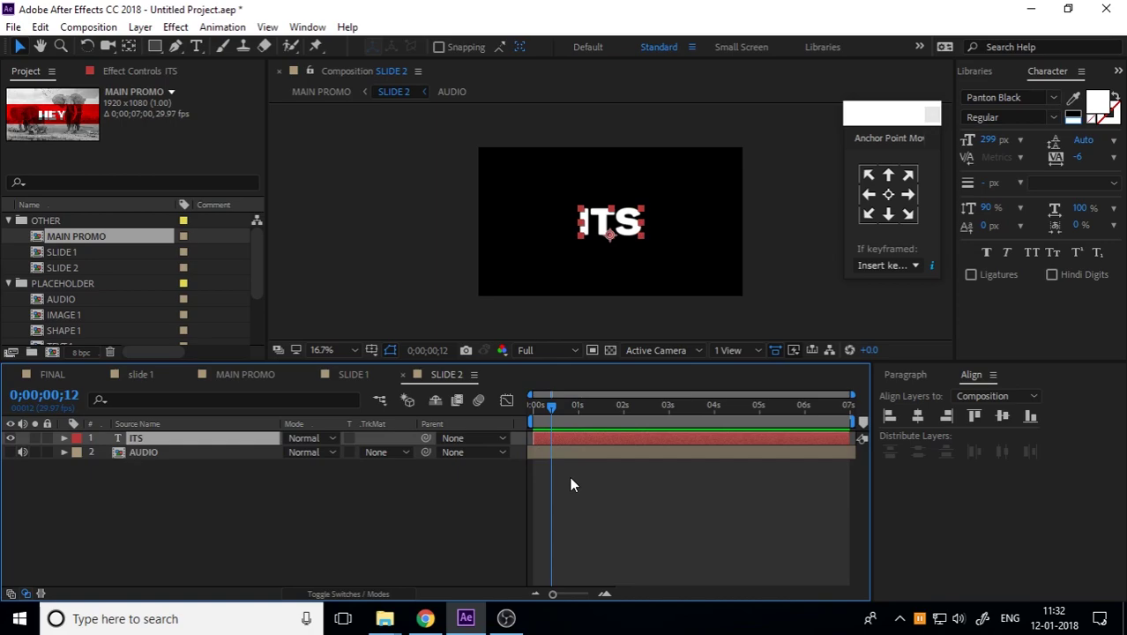
pyautogui.hotkey('ctrl', 'shift', 'd')
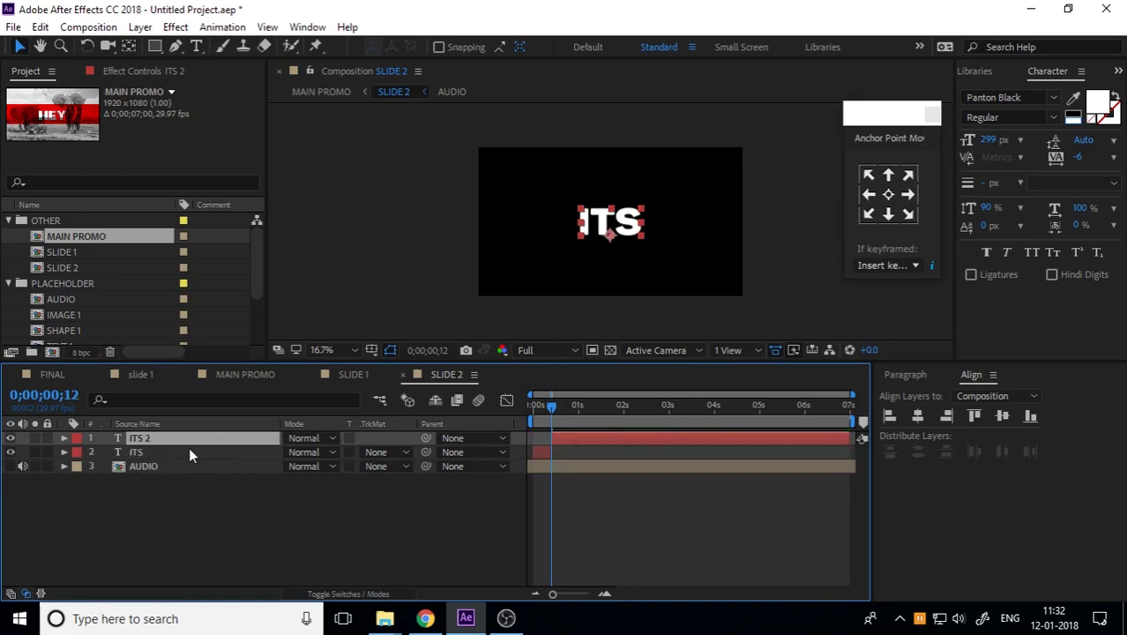
pyautogui.press('Delete')
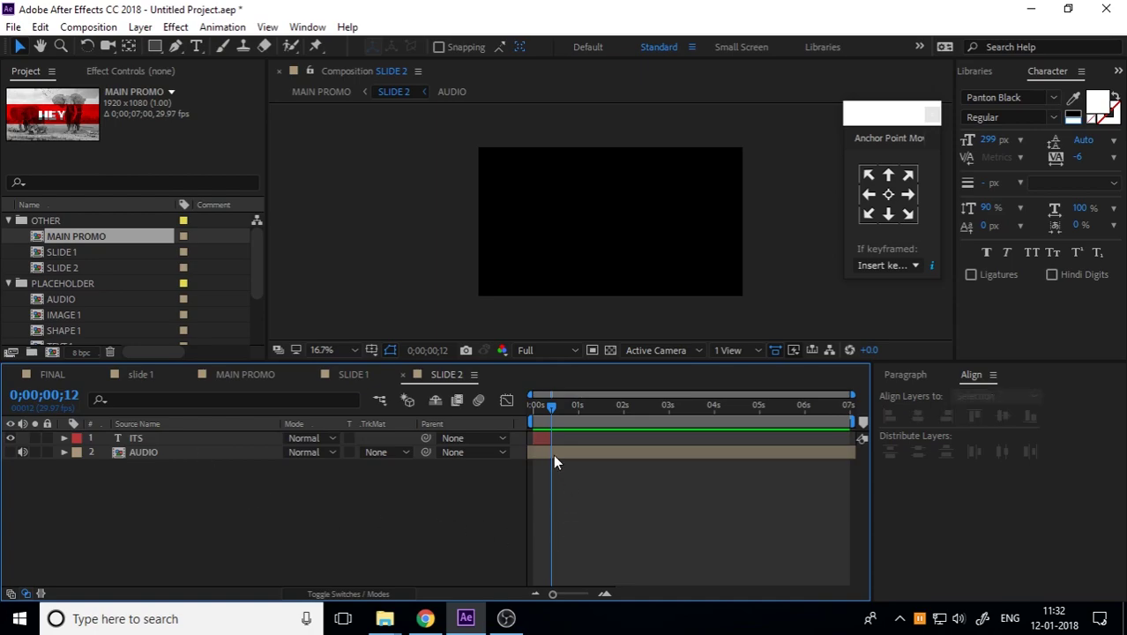
pyautogui.click(193, 440)
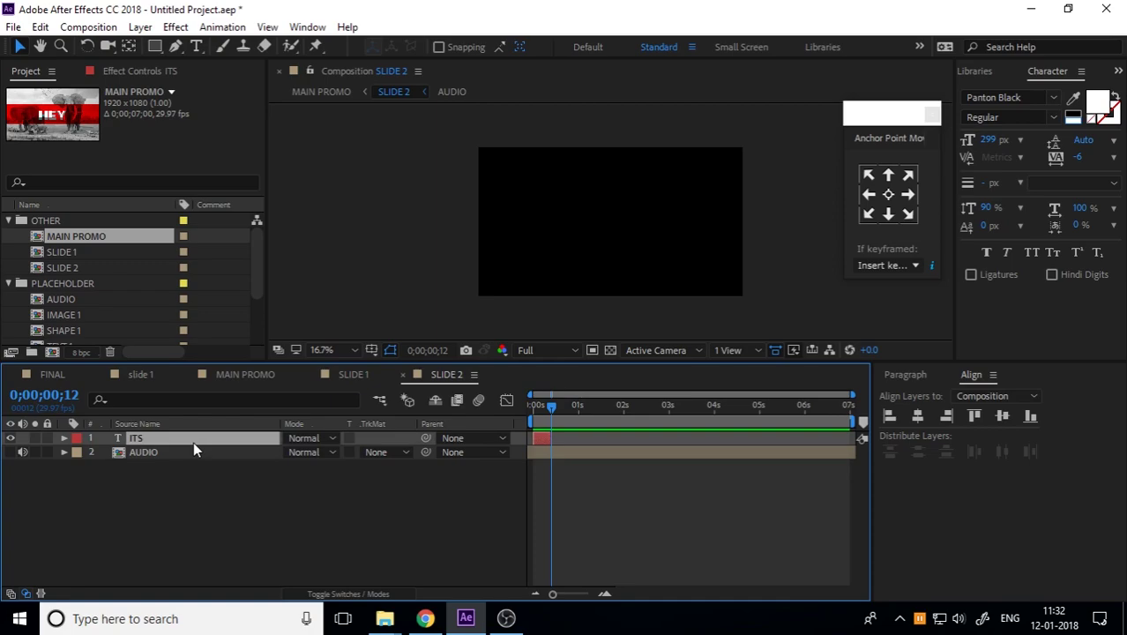
pyautogui.hotkey('ctrl', 'd')
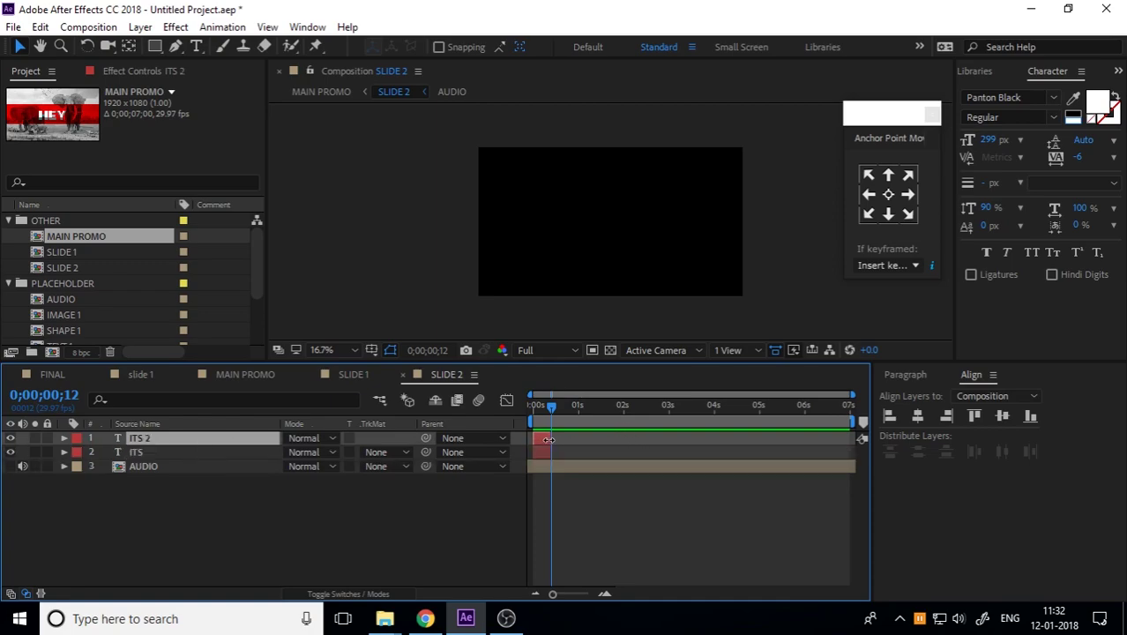
pyautogui.hotkey('ctrl', 'z')
pyautogui.hotkey('ctrl', 'z')
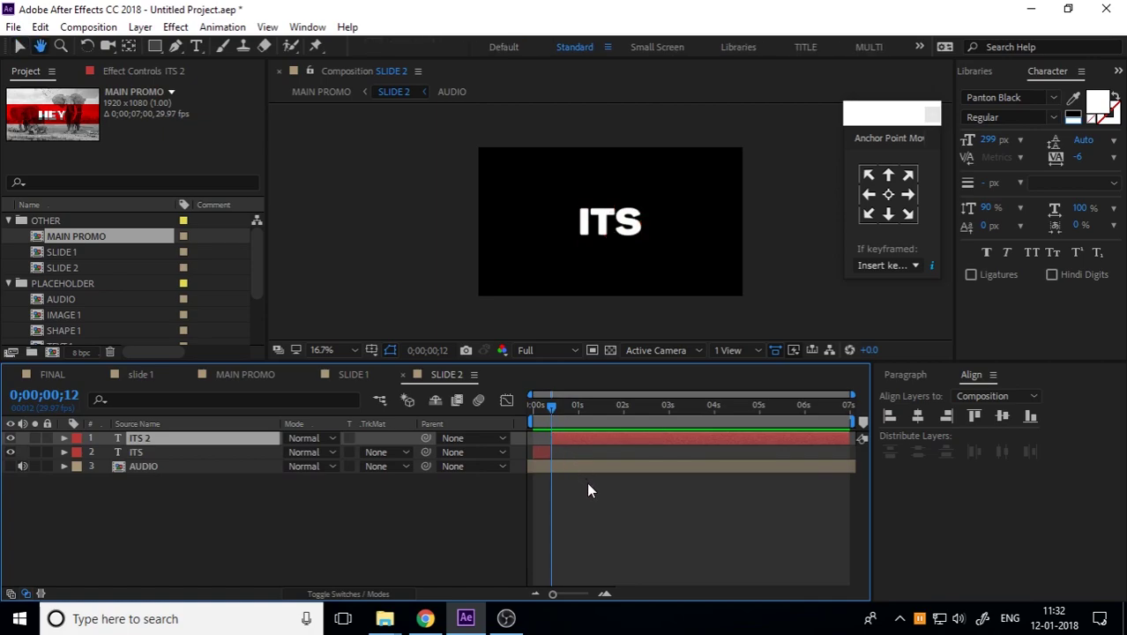
# Split ITS 2 at exactly 1;00 into a new layer
pyautogui.press('space')
pyautogui.moveTo(567, 403); pyautogui.dragTo(511, 417)
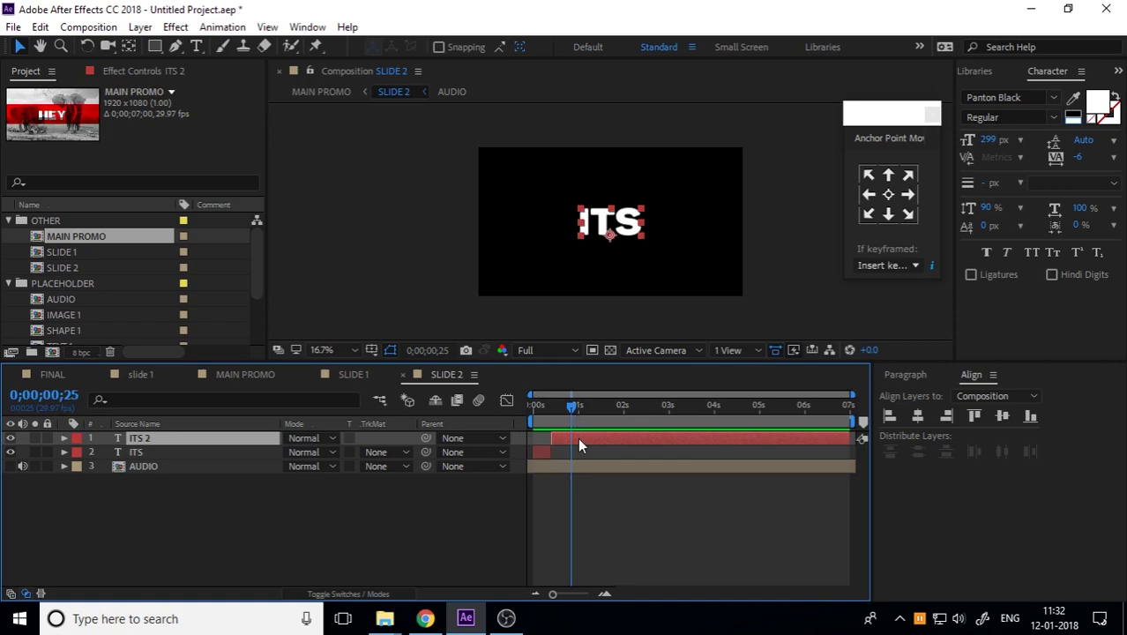
pyautogui.press('pageup')
pyautogui.press('space')
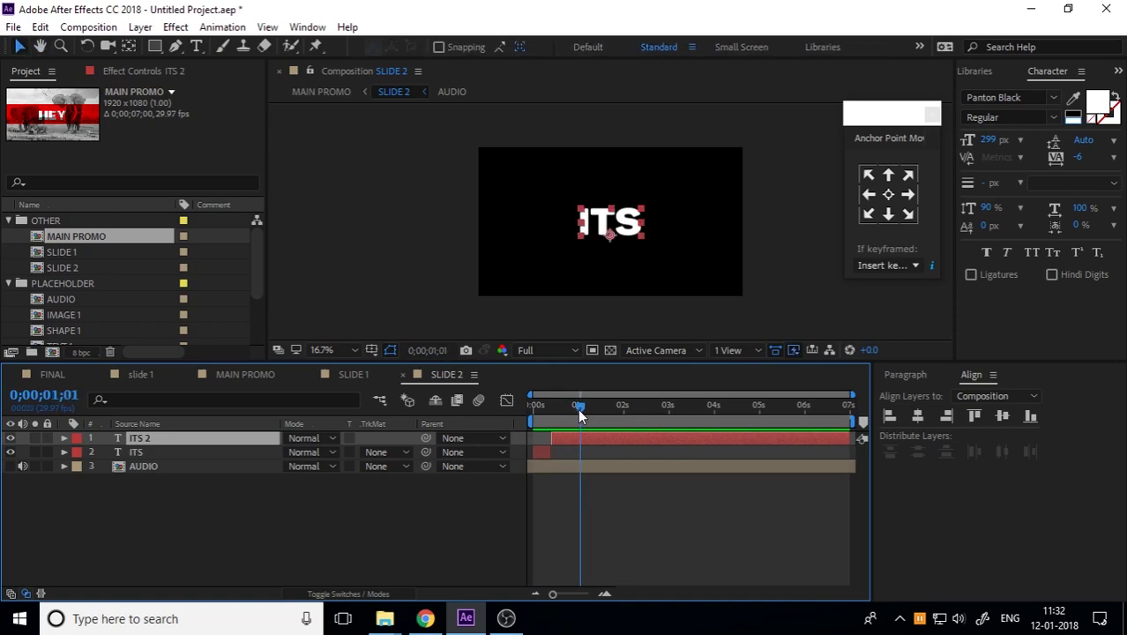
pyautogui.click(577, 408)
pyautogui.hotkey('ctrl', 'shift', 'd')
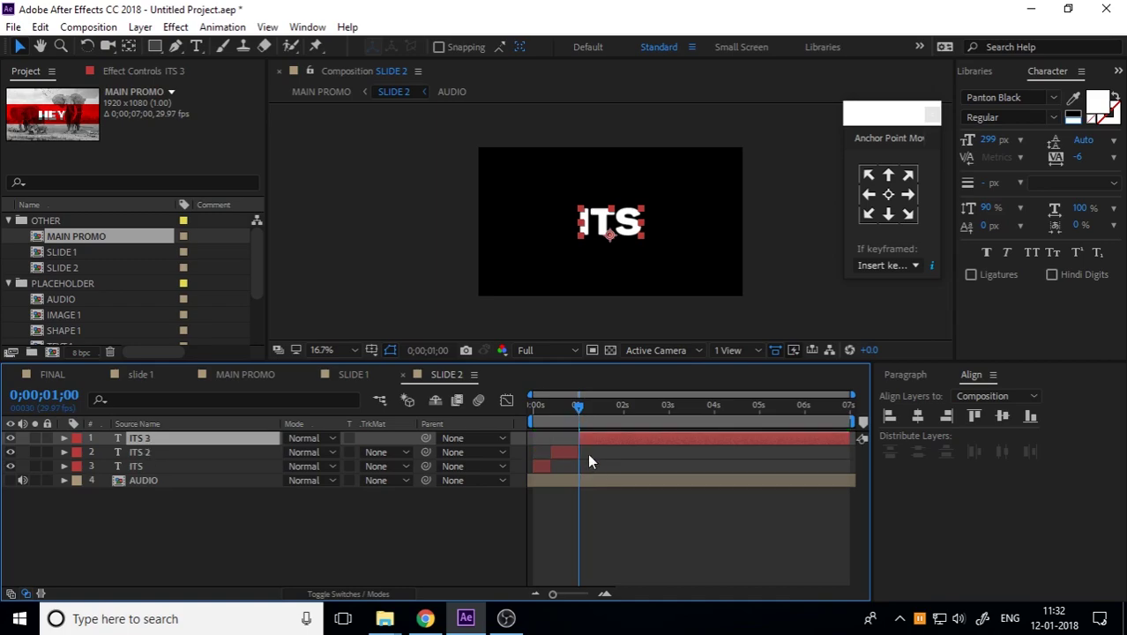
# Split ITS 3 at 1;15 into a new layer
pyautogui.press('space')
pyautogui.click(589, 409)
pyautogui.moveTo(589, 410); pyautogui.dragTo(590, 408)
pyautogui.press('space')
pyautogui.click(599, 404)
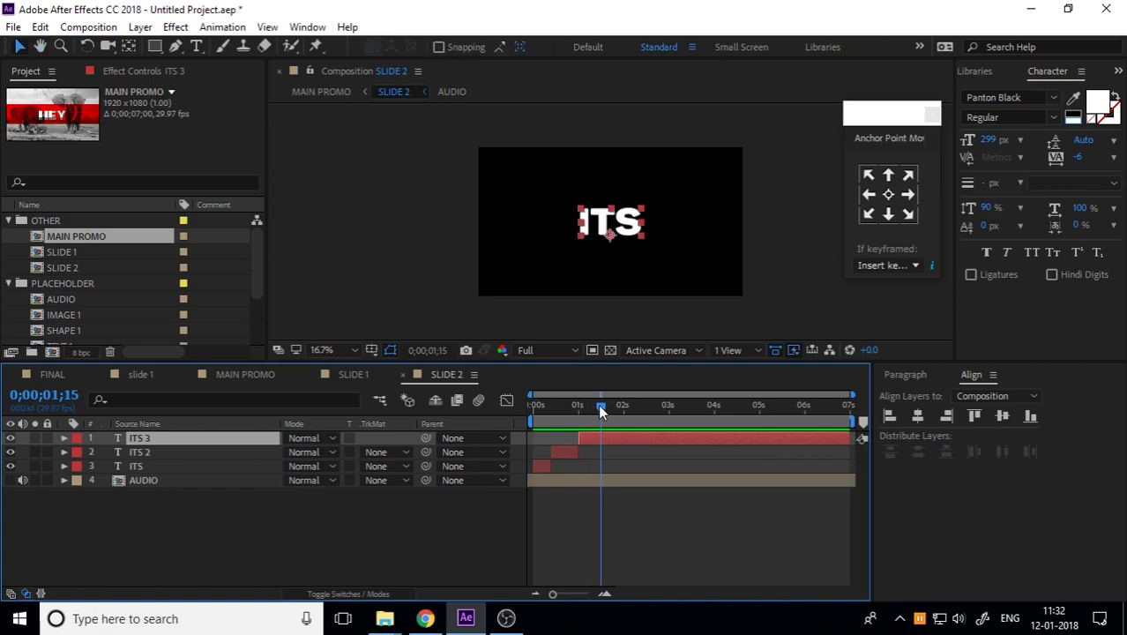
pyautogui.hotkey('ctrl', 'shift', 'd')
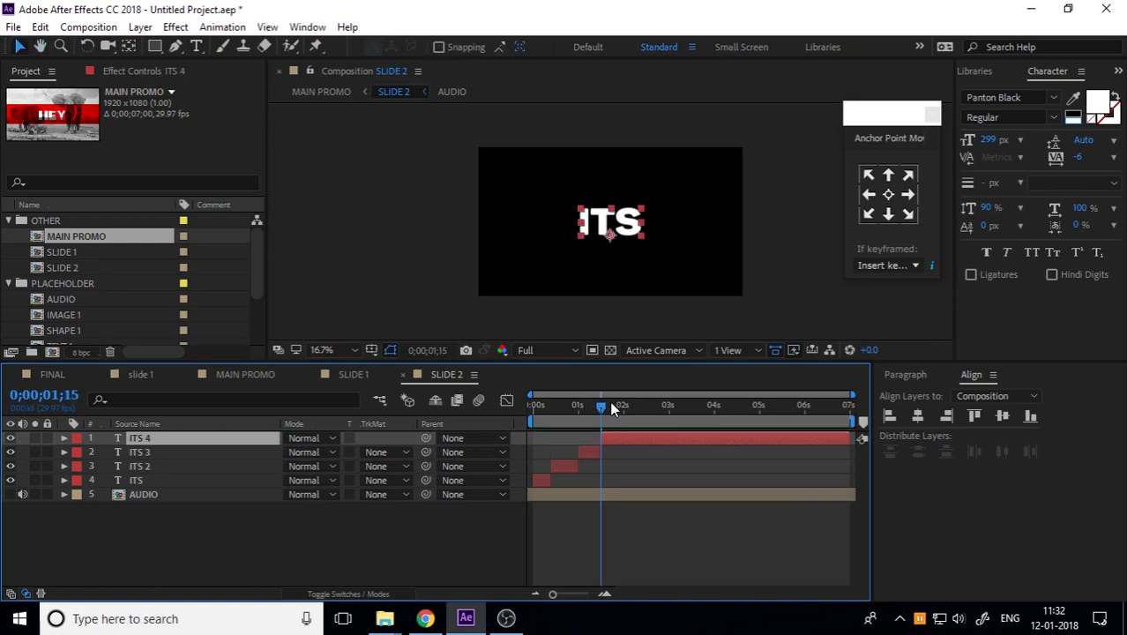
pyautogui.click(603, 404)
# Split ITS 4 at 1;29 into a new layer
pyautogui.press('space')
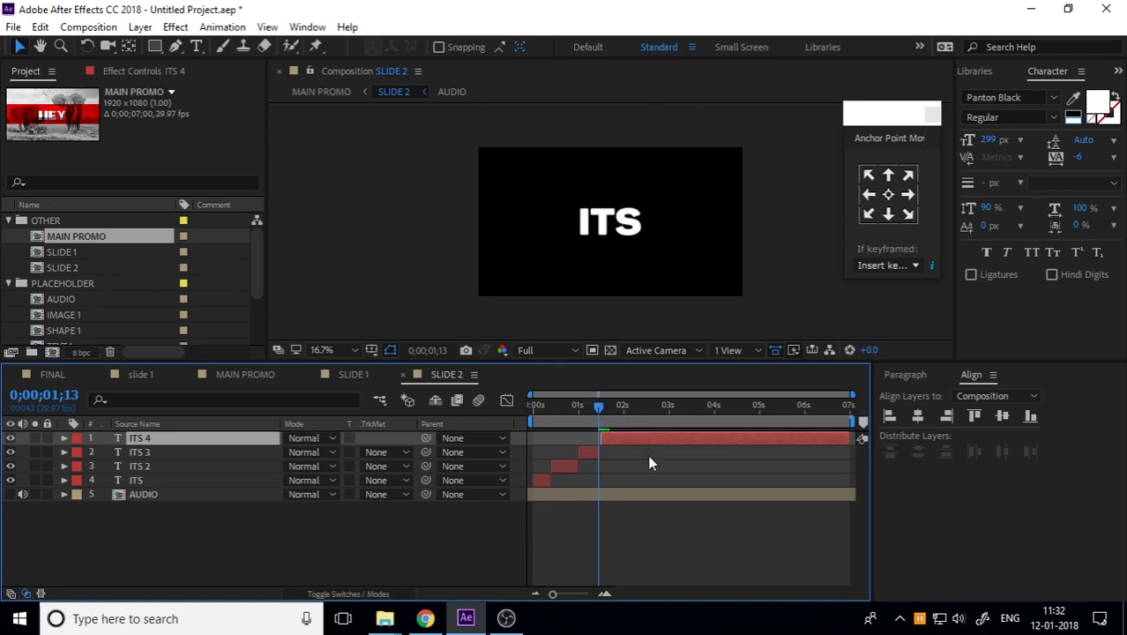
pyautogui.press('space')
pyautogui.moveTo(626, 407); pyautogui.dragTo(622, 408)
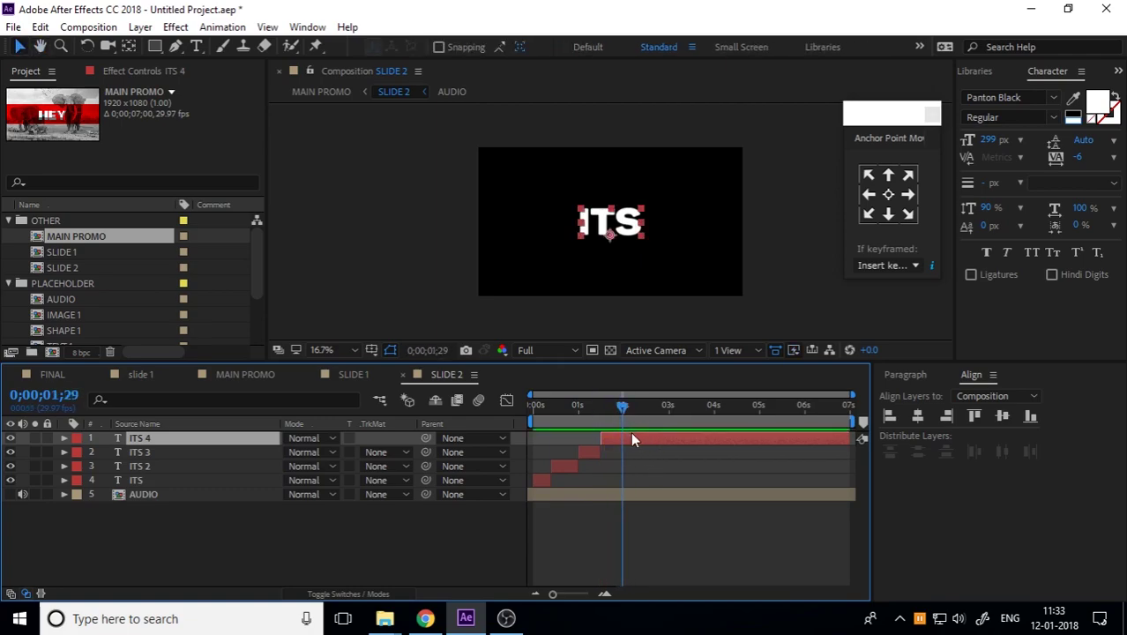
pyautogui.hotkey('ctrl', 'shift', 'd')
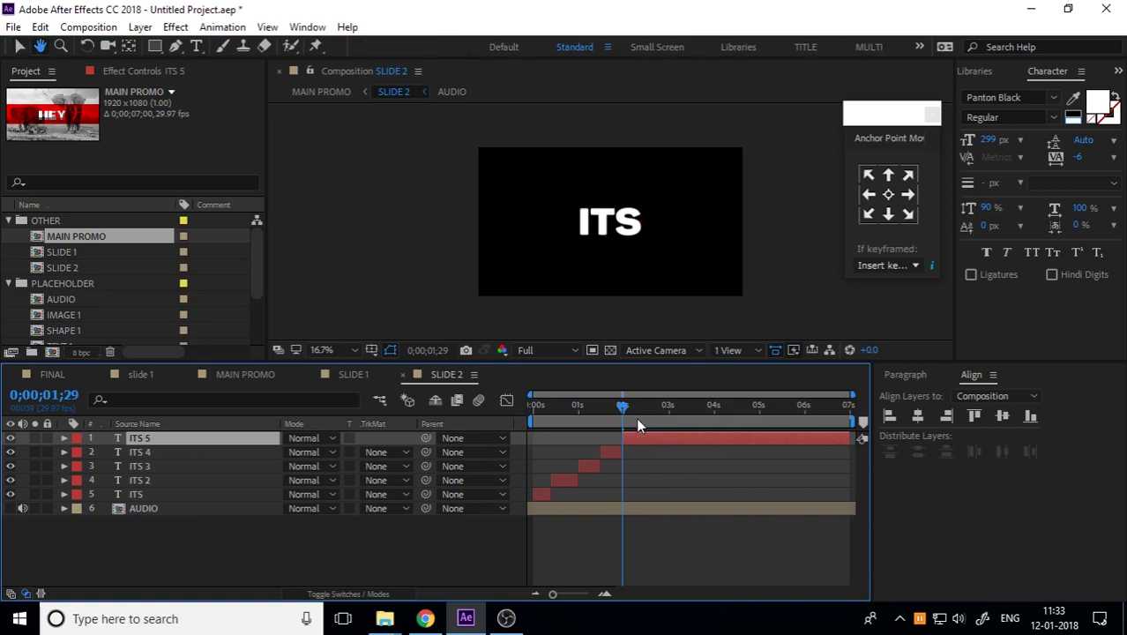
# Delete the leftover ITS 5 layer after the last cut and return to the start
pyautogui.press('space')
pyautogui.press('space')
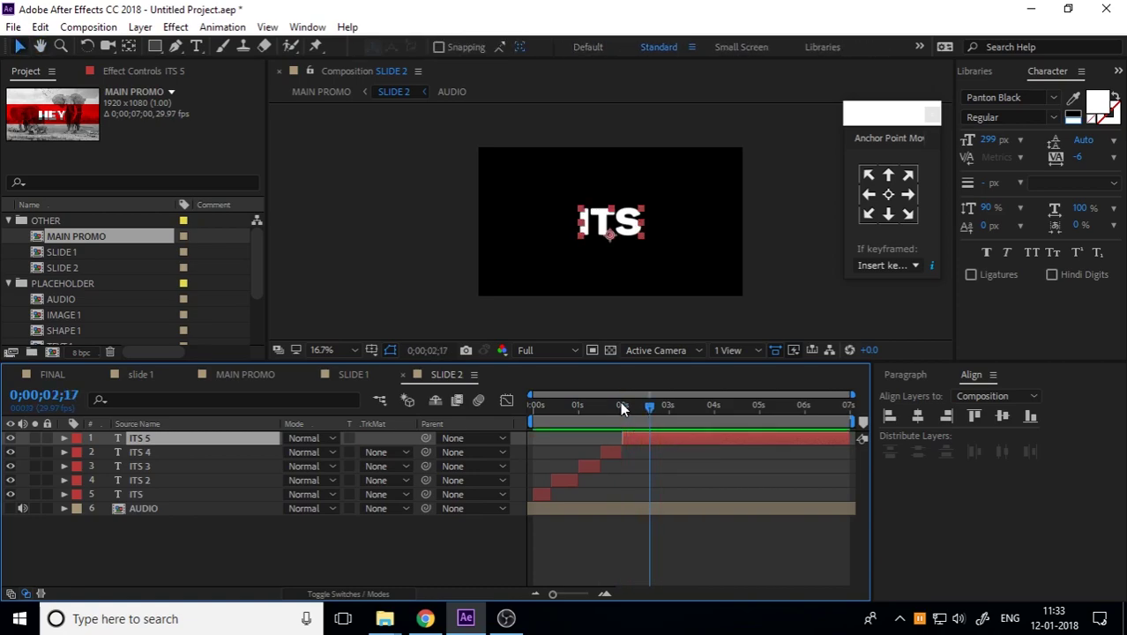
pyautogui.moveTo(622, 408)
pyautogui.mouseDown()
pyautogui.moveTo(609, 406)
pyautogui.moveTo(620, 411)
pyautogui.mouseUp()
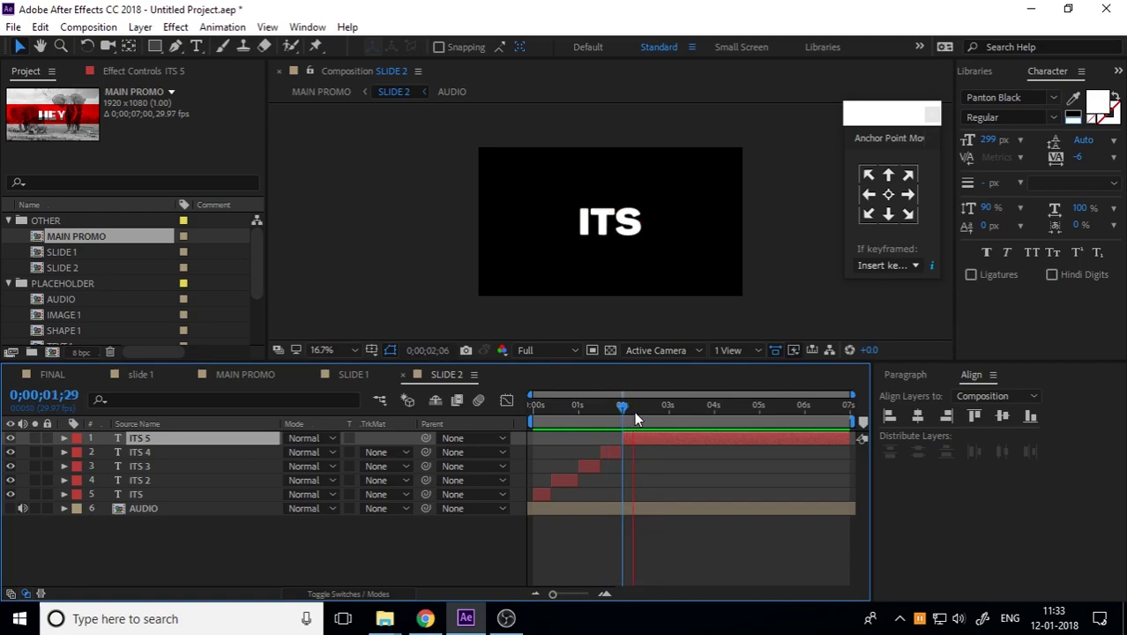
pyautogui.click(615, 410)
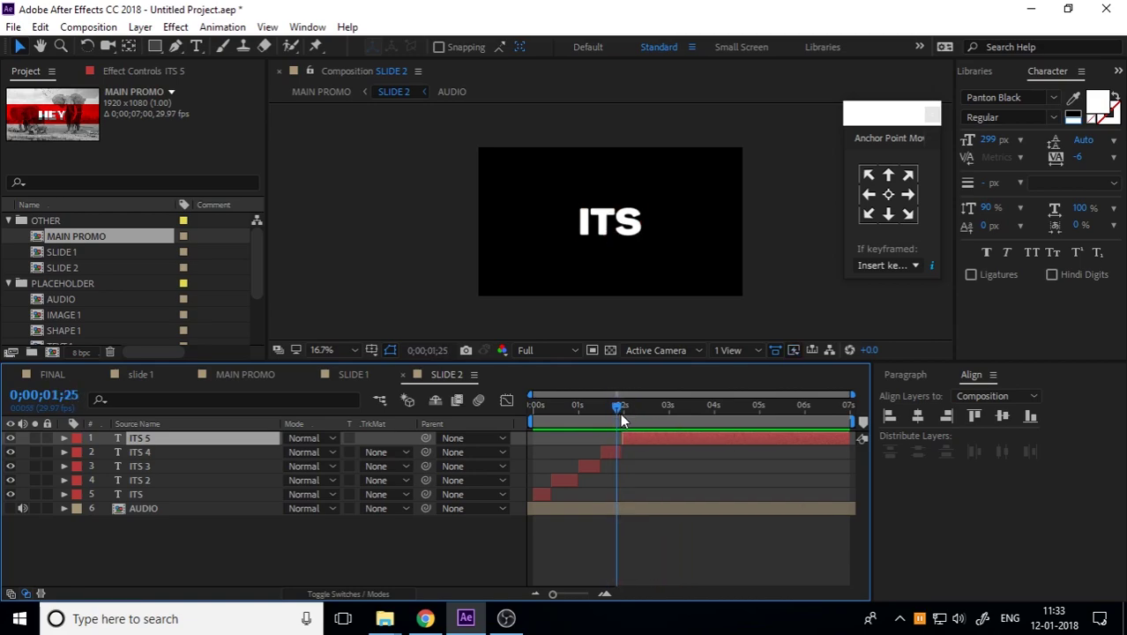
pyautogui.moveTo(618, 408); pyautogui.dragTo(622, 409)
pyautogui.press('Delete')
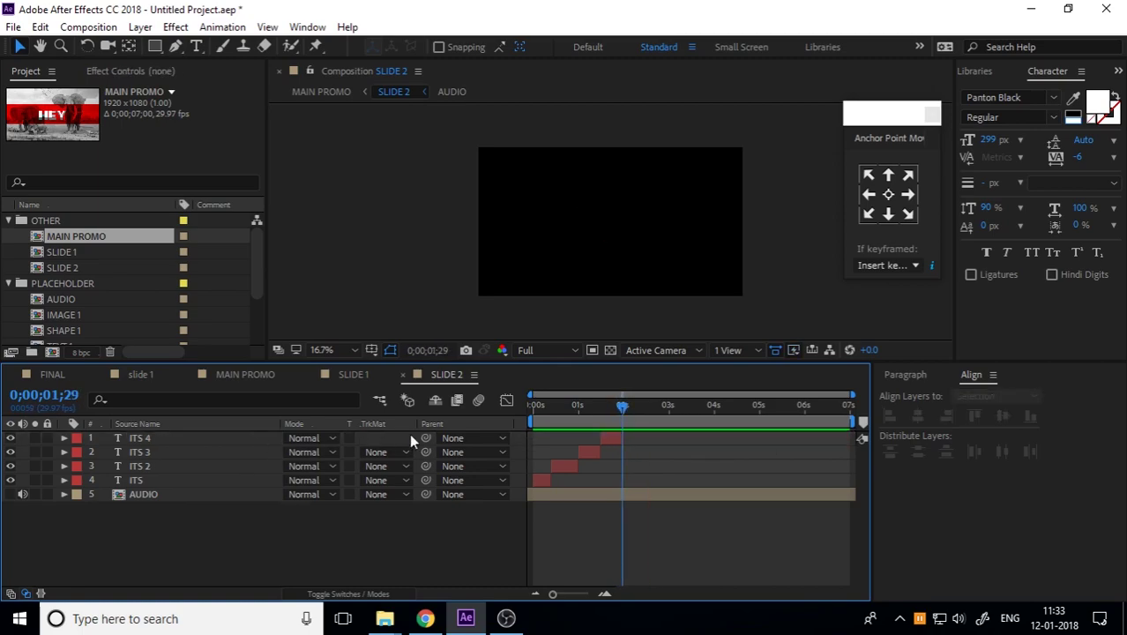
pyautogui.press('Home')
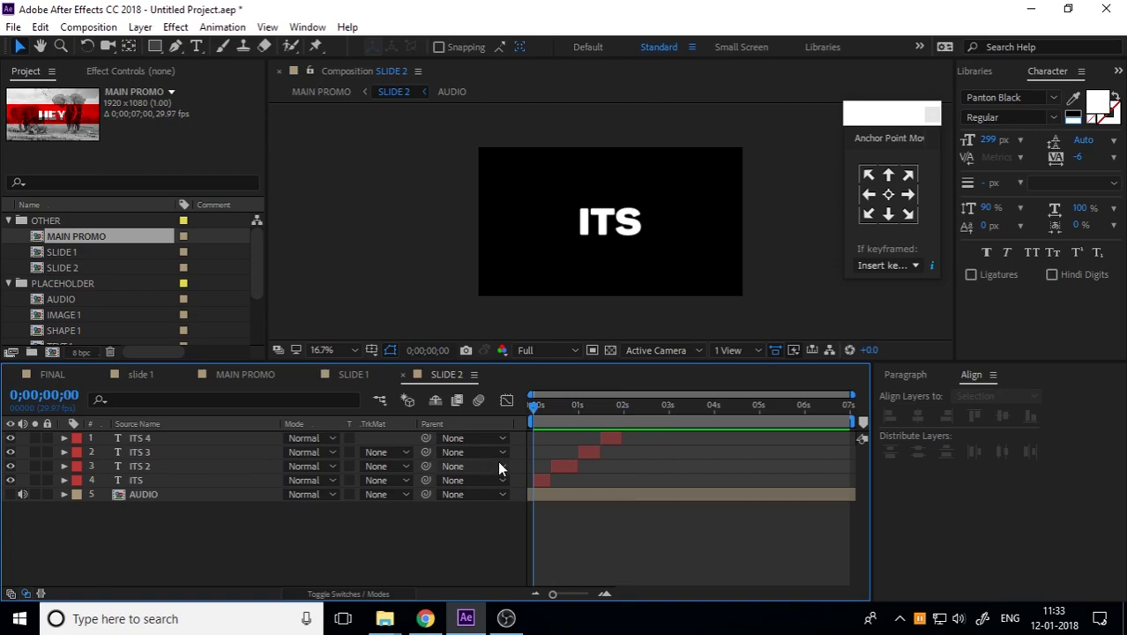
# Retype the ITS 2 clip's text as ME
pyautogui.moveTo(543, 408); pyautogui.dragTo(562, 408)
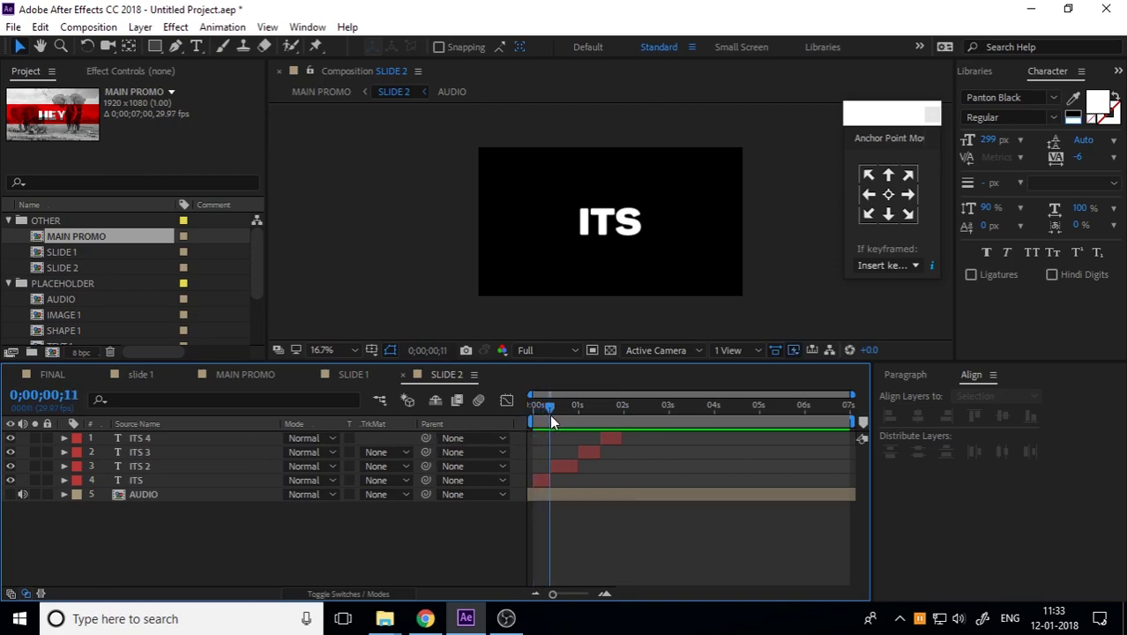
pyautogui.click(558, 467)
pyautogui.click(196, 46)
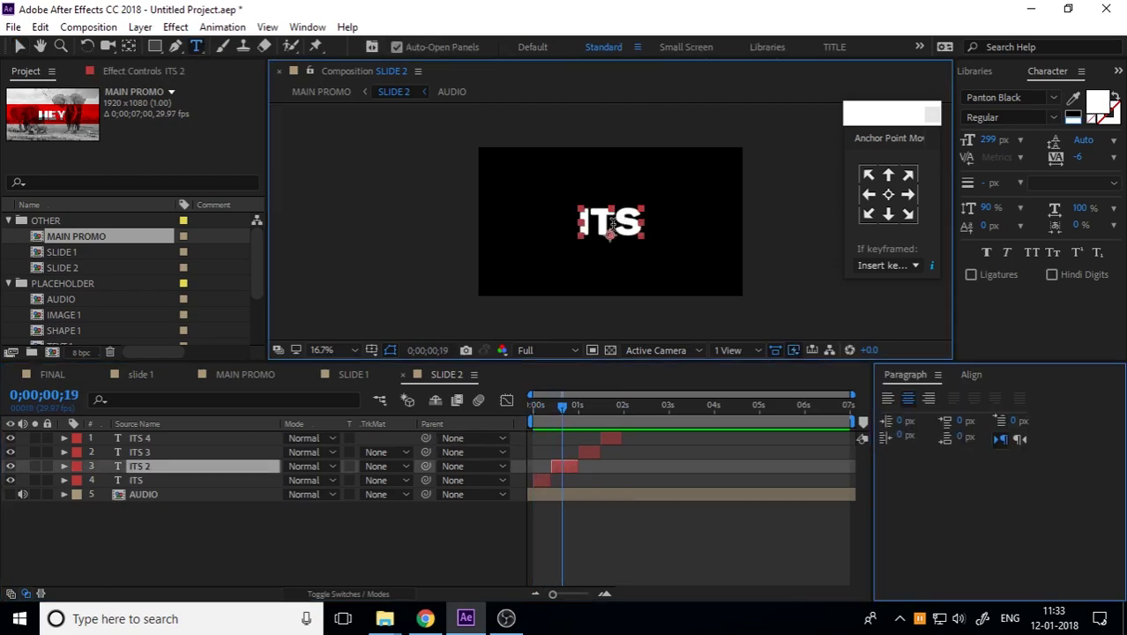
pyautogui.click(611, 225)
pyautogui.hotkey('ctrl', 'a')
pyautogui.write('ME')
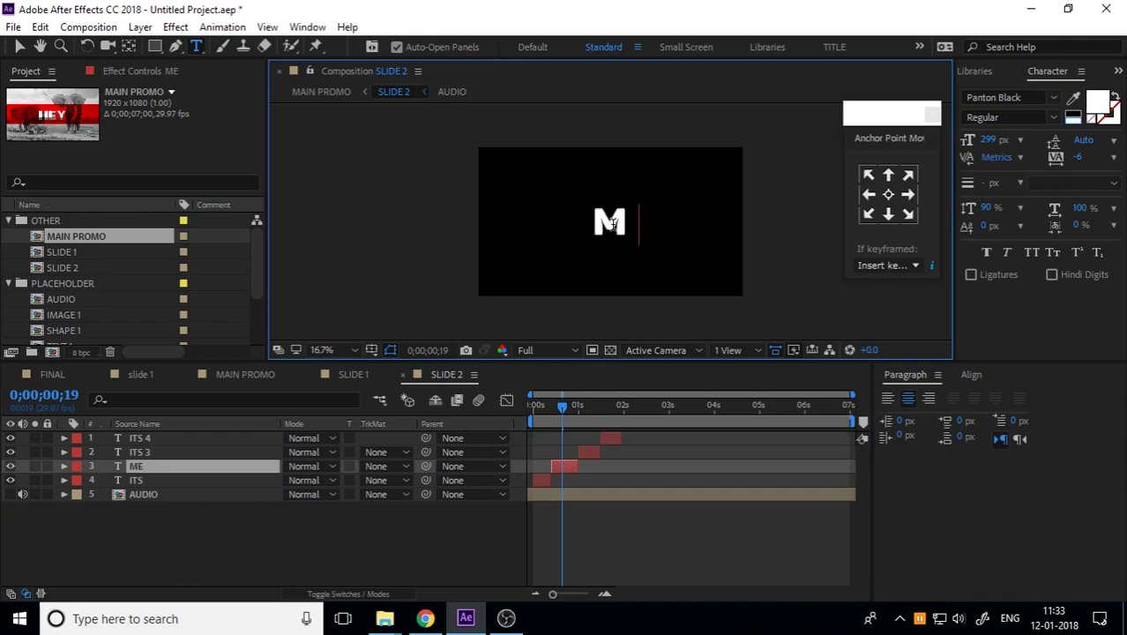
pyautogui.click(20, 45)
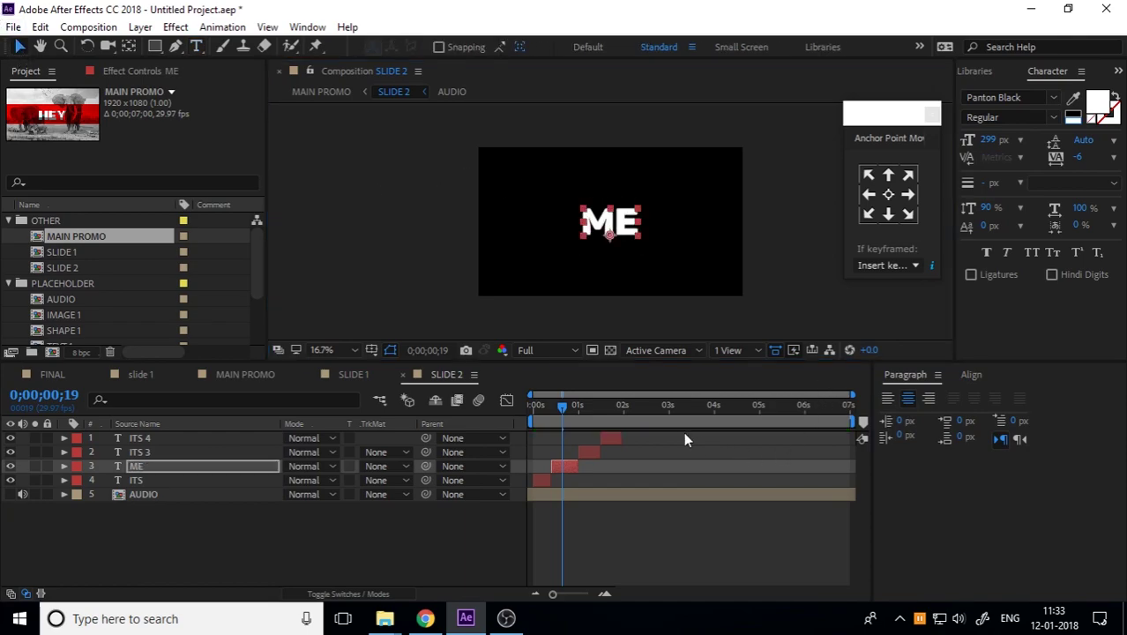
# Retype the ITS 3 clip's text as IRSHAD
pyautogui.moveTo(576, 414); pyautogui.dragTo(585, 415)
pyautogui.click(585, 452)
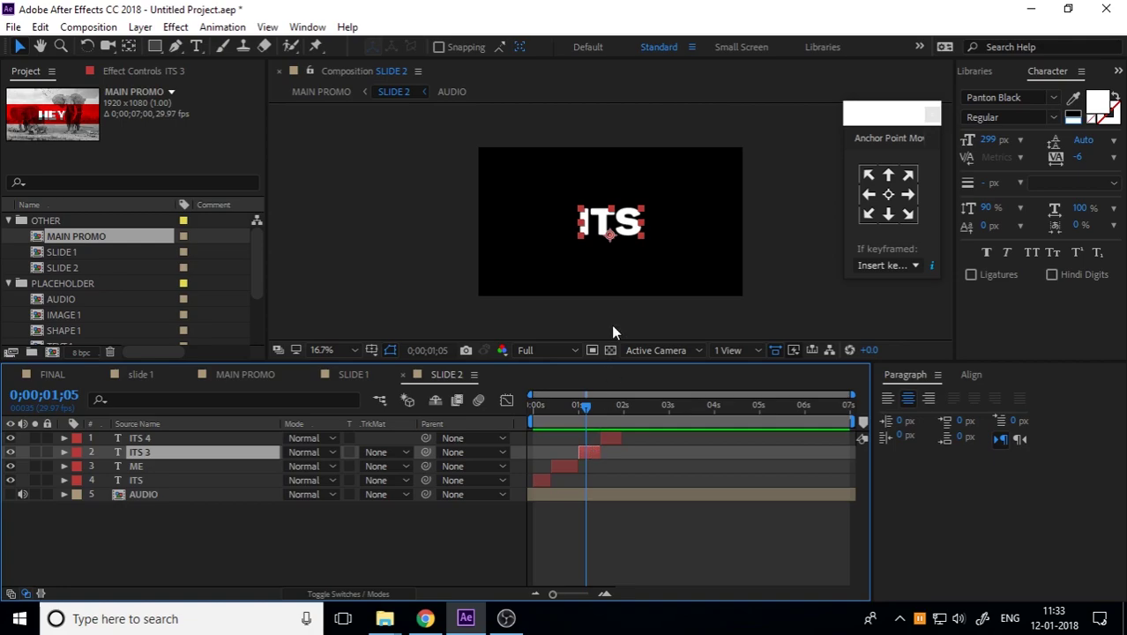
pyautogui.click(621, 227)
pyautogui.doubleClick(622, 228)
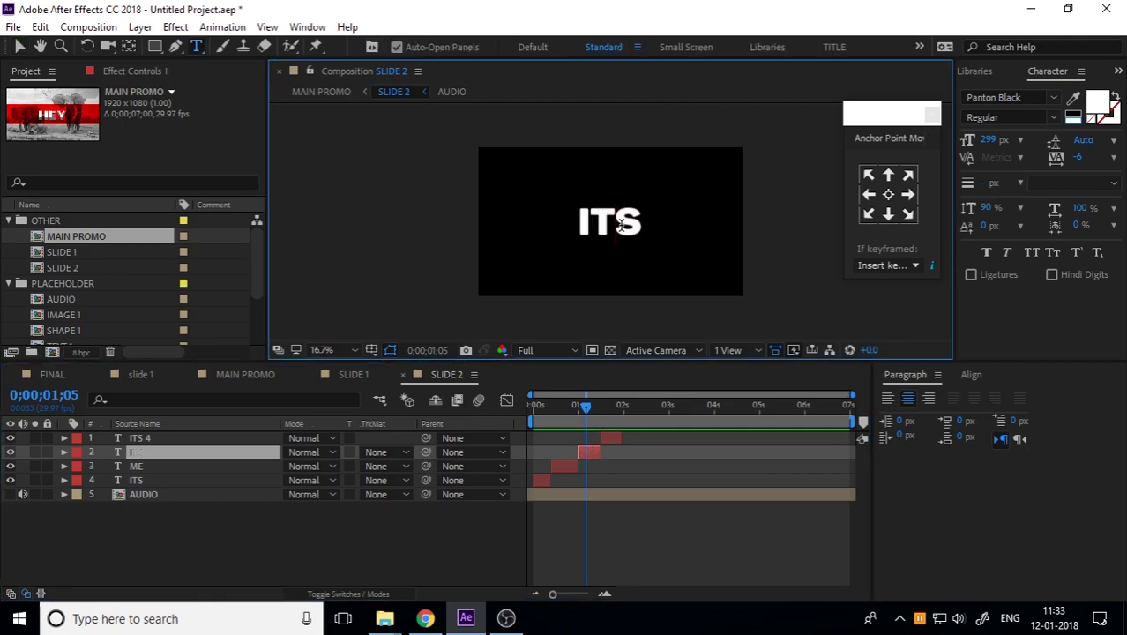
pyautogui.write('IRSHAD')
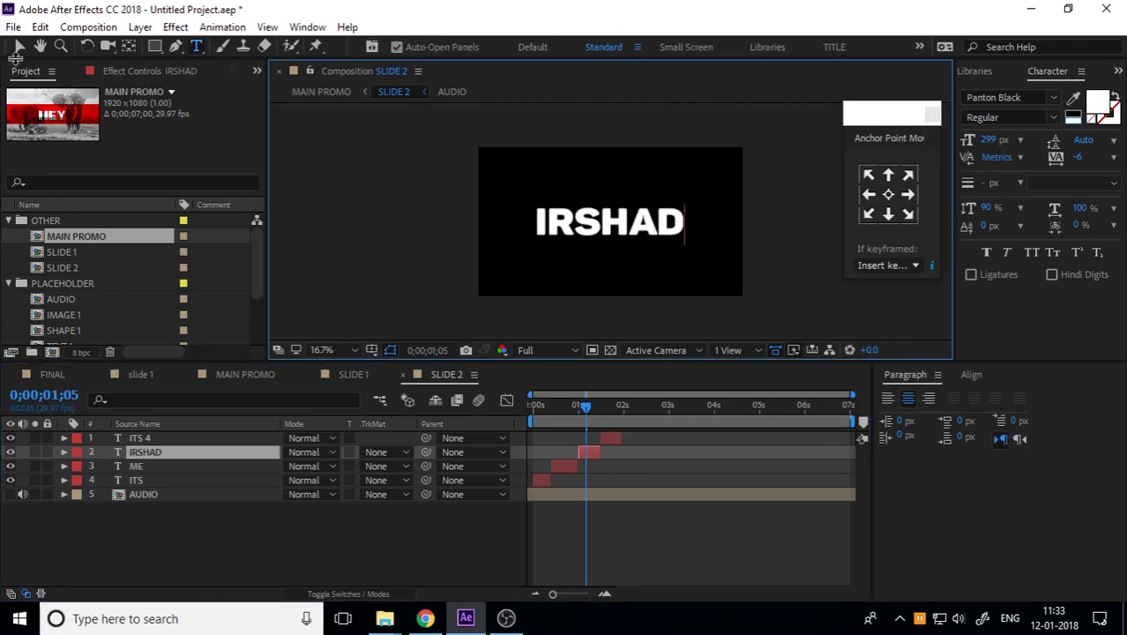
pyautogui.click(19, 46)
# Retype the ITS 4 clip's text as PC
pyautogui.click(615, 422)
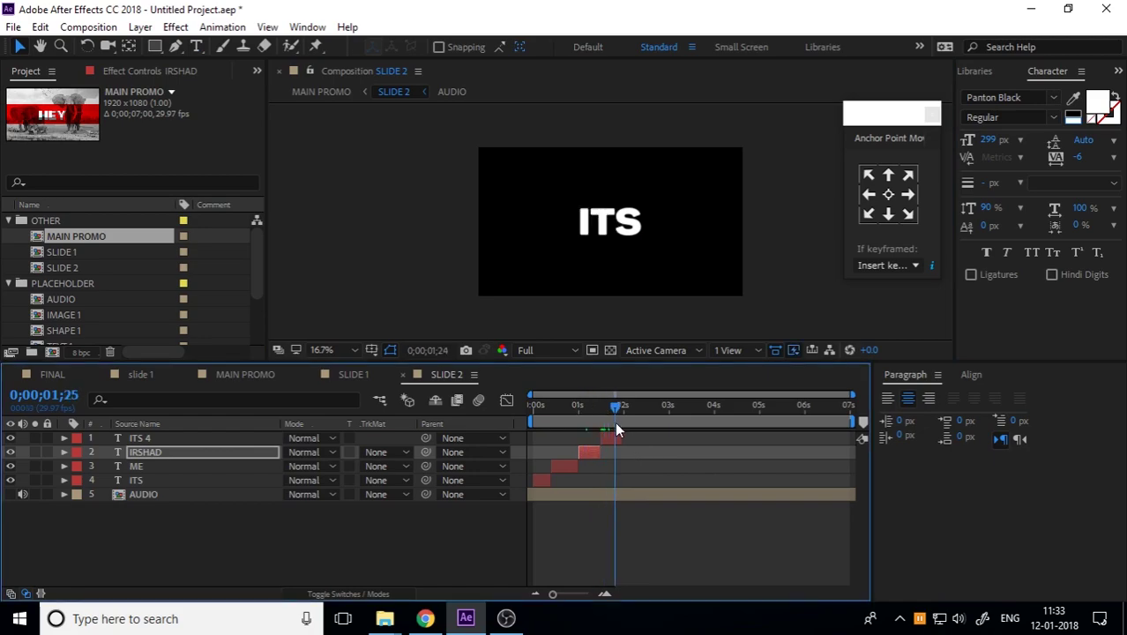
pyautogui.click(614, 434)
pyautogui.click(196, 46)
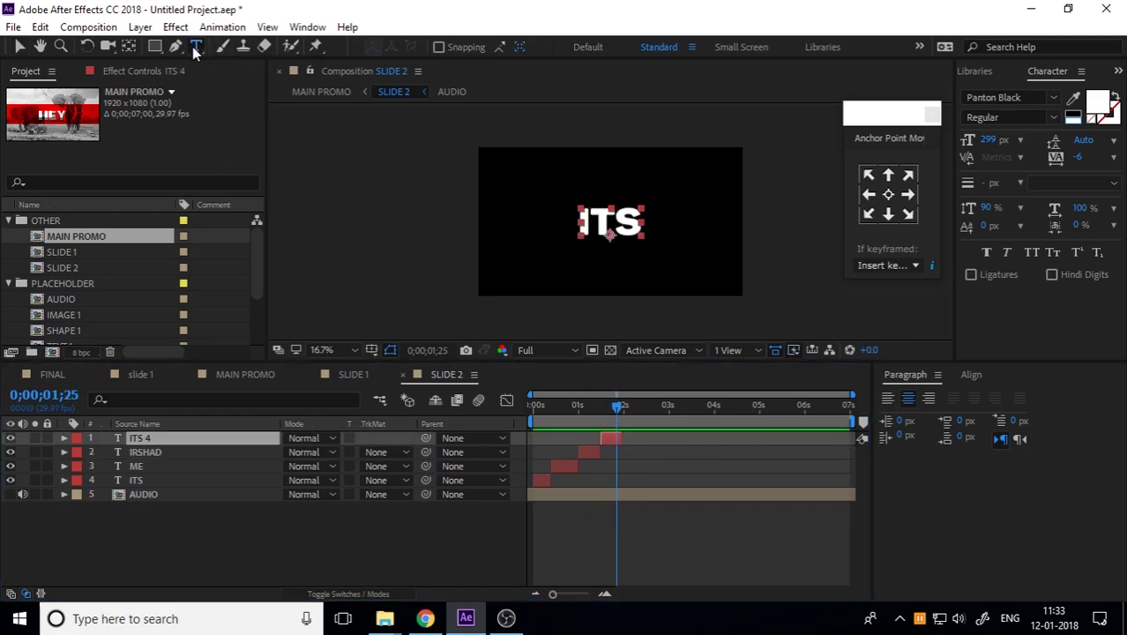
pyautogui.click(594, 212)
pyautogui.doubleClick(594, 211)
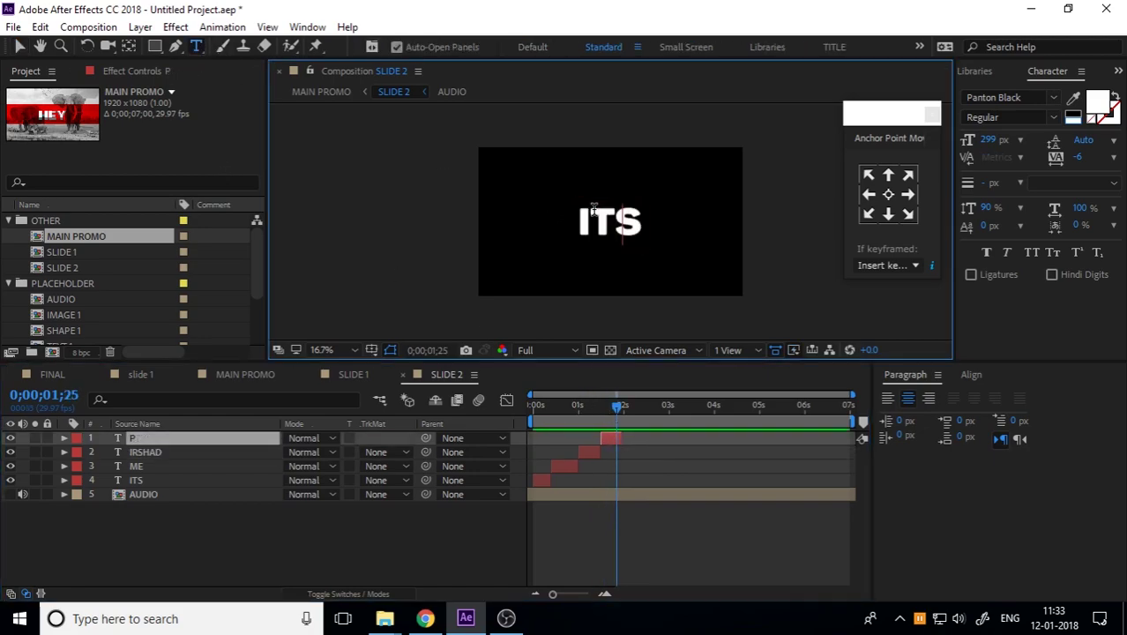
pyautogui.write('PC')
pyautogui.click(19, 46)
# Add the final MOTION clip after PC and preview the word sequence
pyautogui.press('space')
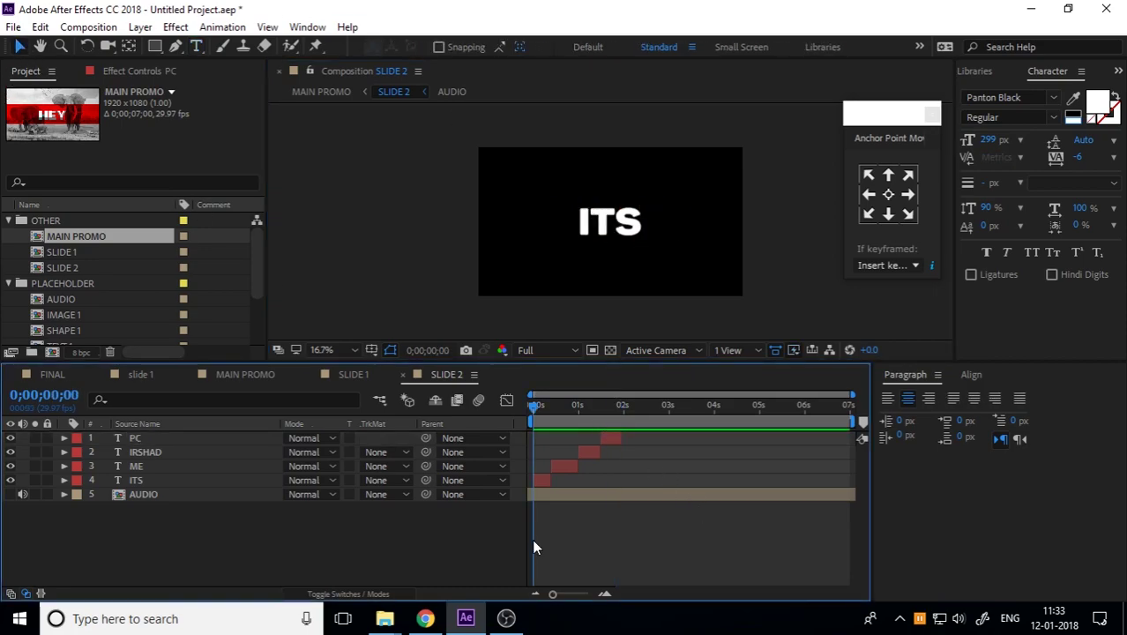
pyautogui.click(616, 437)
pyautogui.moveTo(645, 404); pyautogui.dragTo(613, 407)
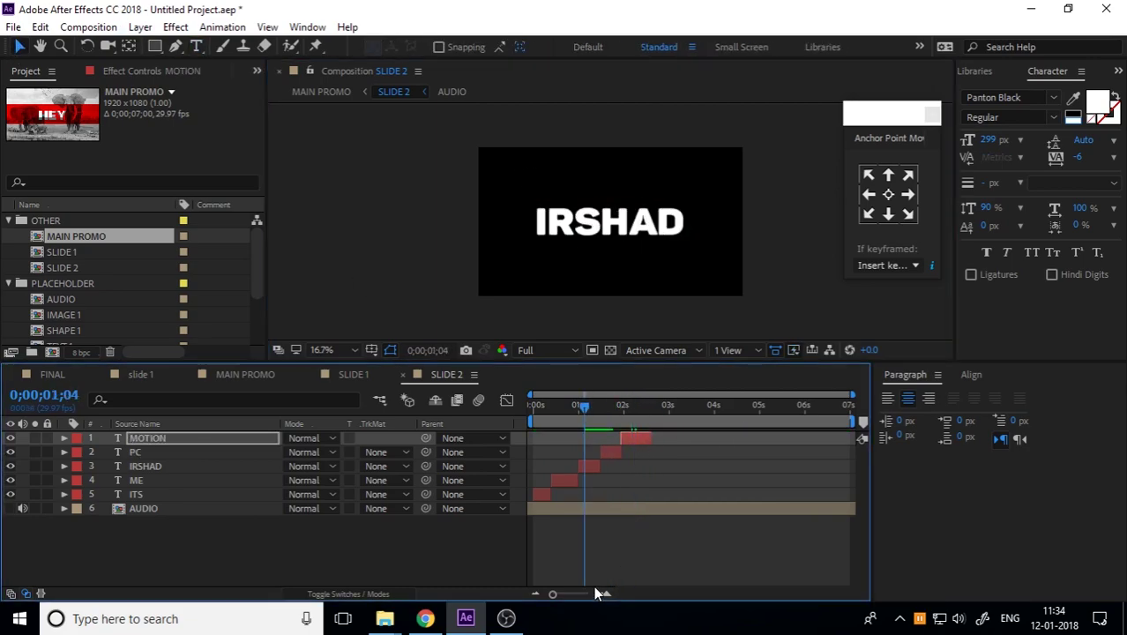
pyautogui.press('Return')
pyautogui.press('space')
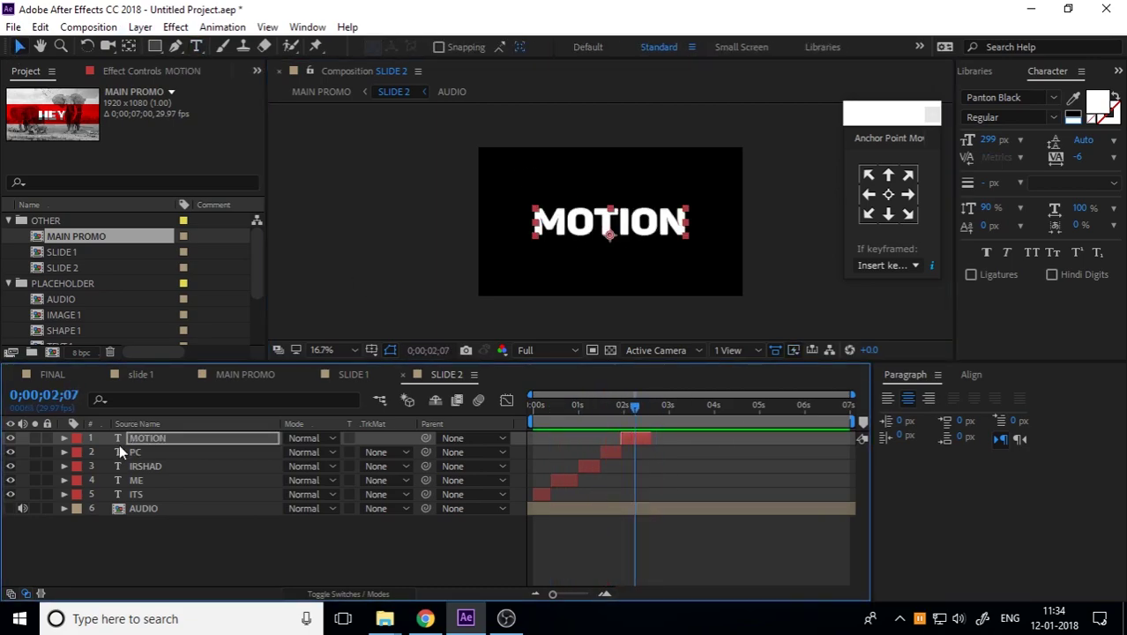
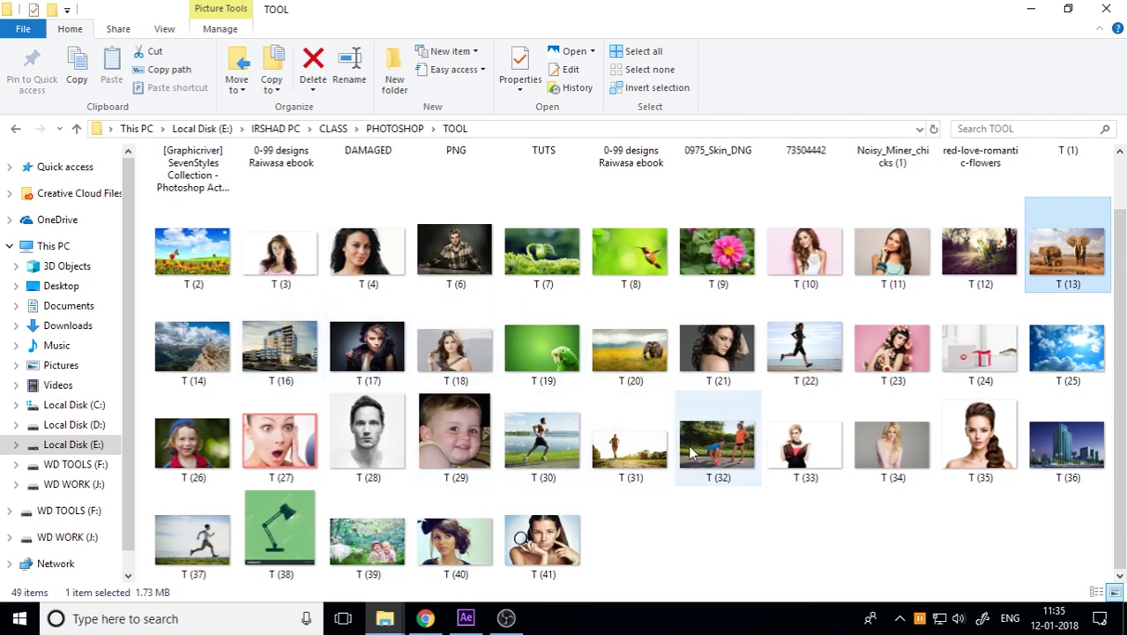
# Drag T (30).jpg from the TOOL folder into the SLIDE 2 timeline as a new top layer
pyautogui.moveTo(542, 441)
pyautogui.mouseDown()
pyautogui.moveTo(655, 573)
pyautogui.moveTo(468, 624)
pyautogui.moveTo(281, 554)
pyautogui.mouseUp()
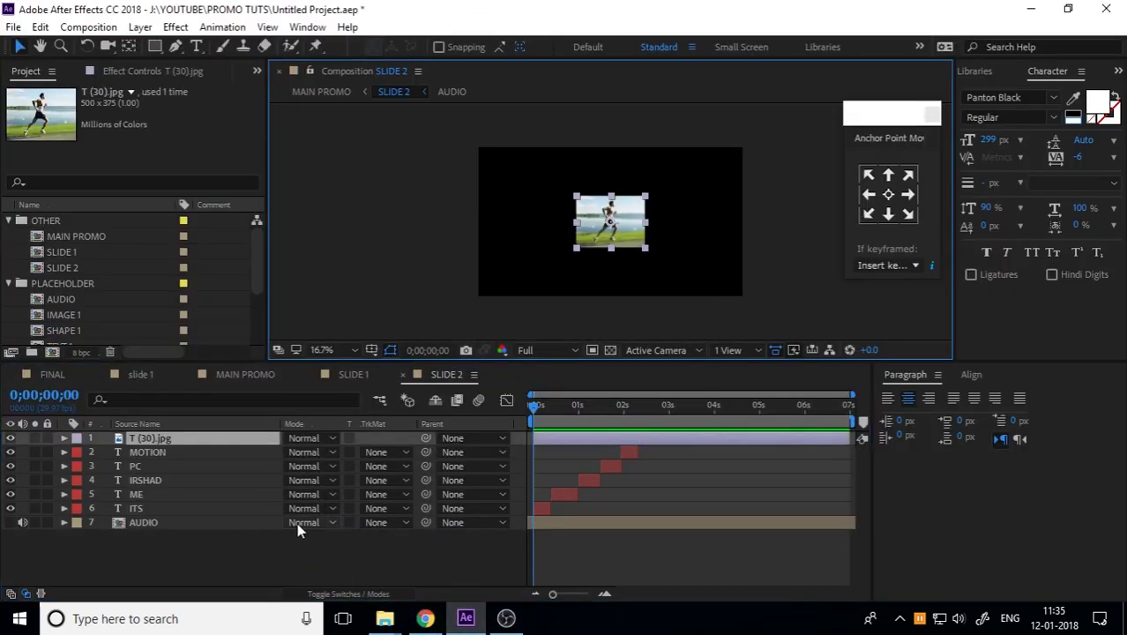
# Move the runner photo layer just above AUDIO and trim it to end at frame 12
pyautogui.moveTo(161, 441); pyautogui.dragTo(156, 519)
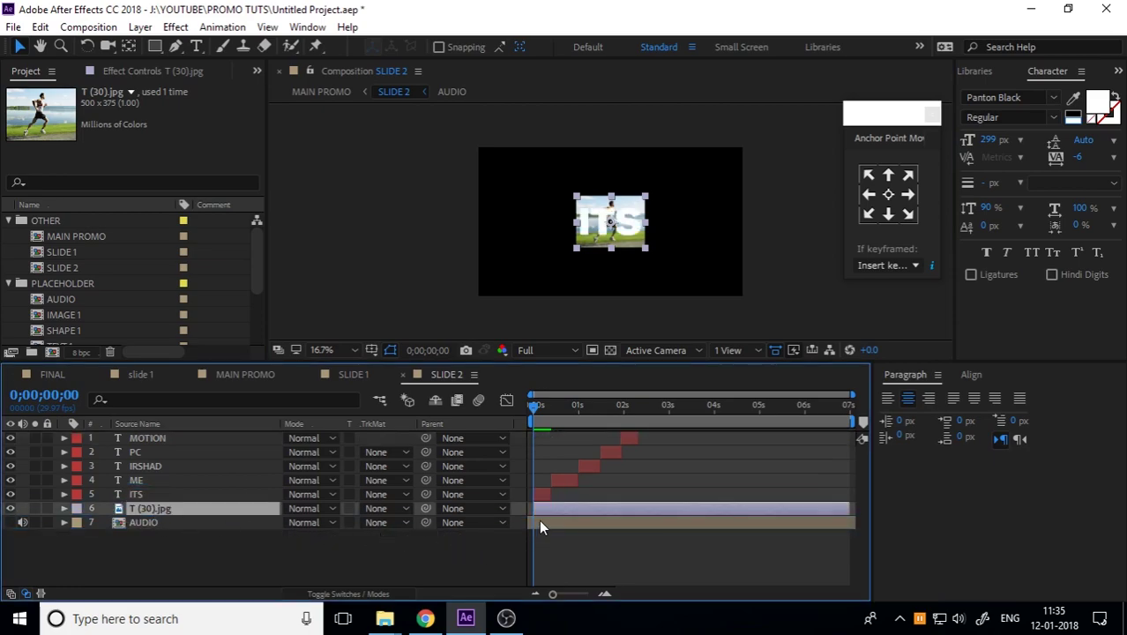
pyautogui.scroll(4, 581, 420)
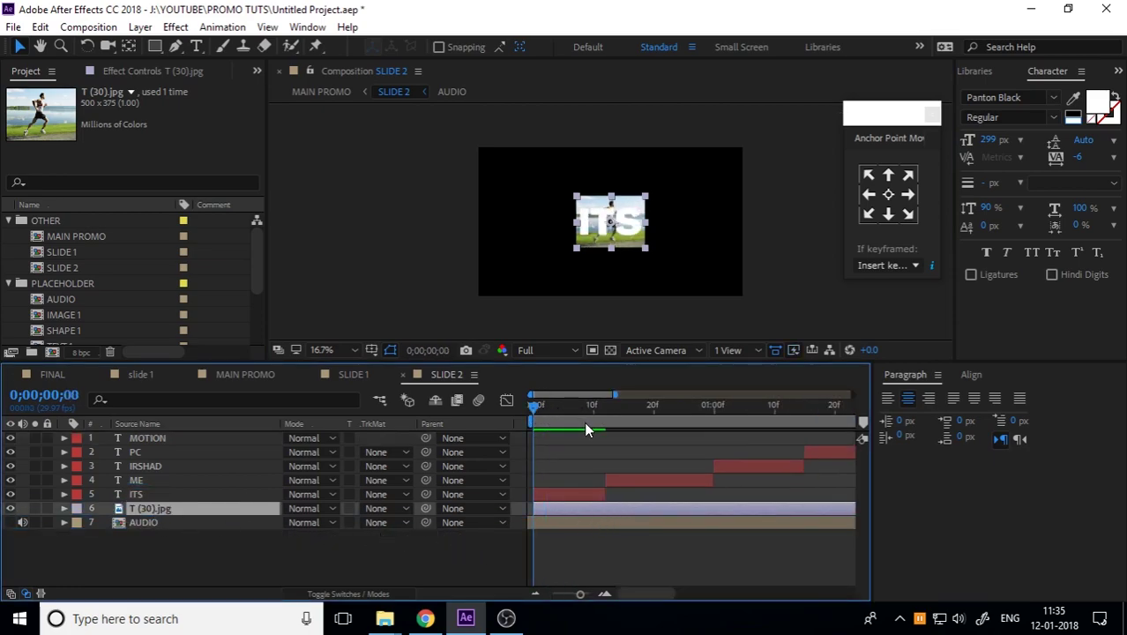
pyautogui.click(603, 414)
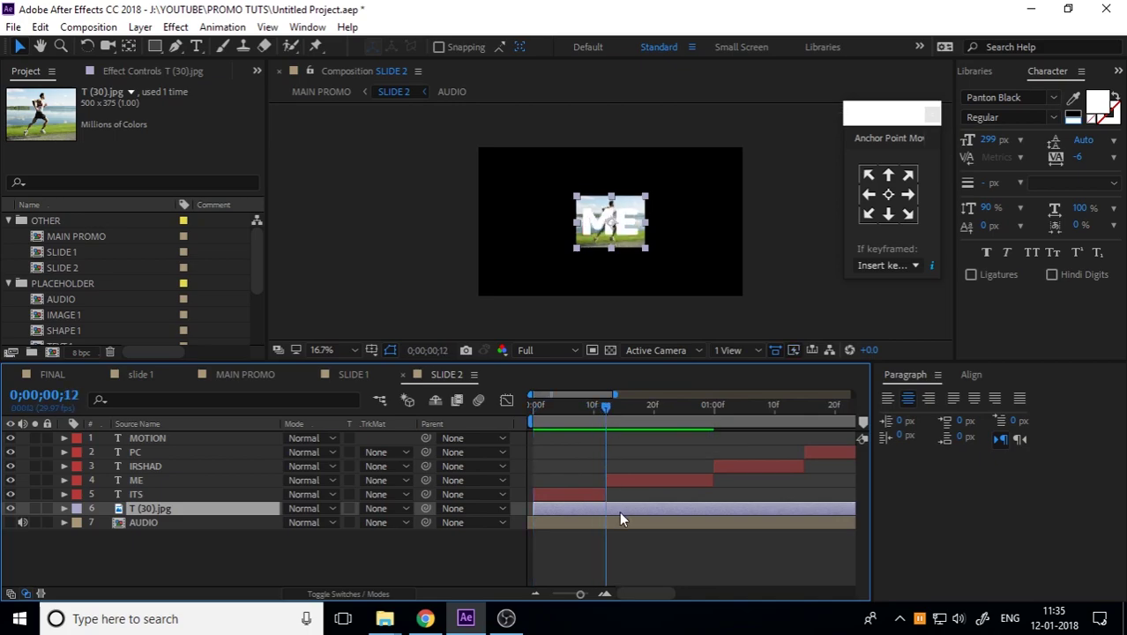
pyautogui.hotkey('ctrl', 'shift', 'd')
pyautogui.press('Delete')
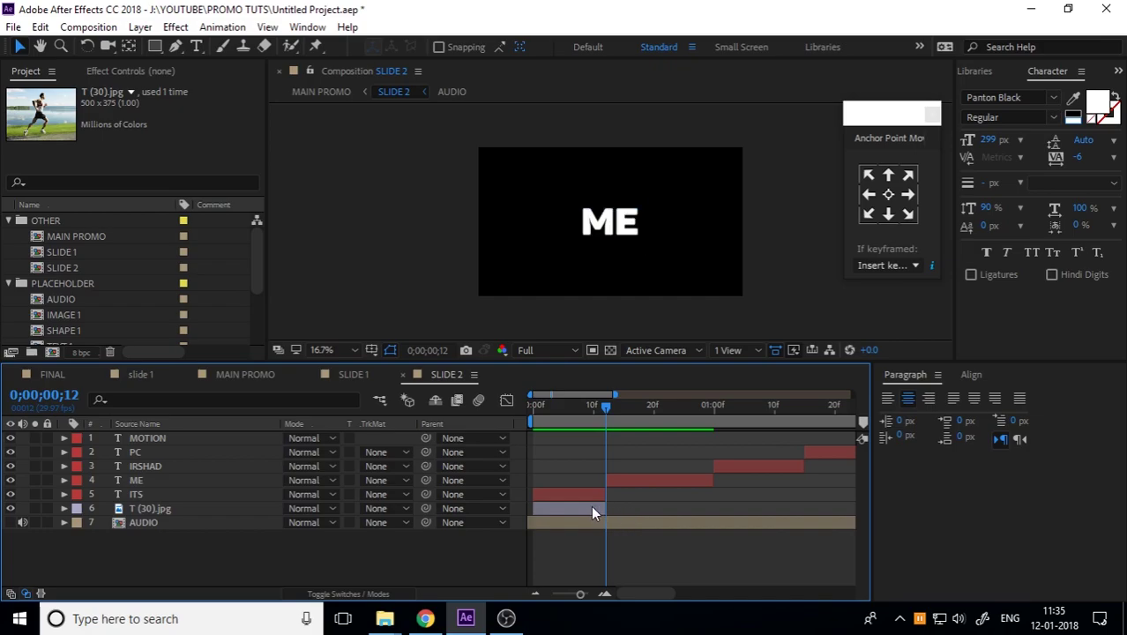
# Pre-compose the trimmed runner photo layer as IMAGE 2
pyautogui.click(582, 510)
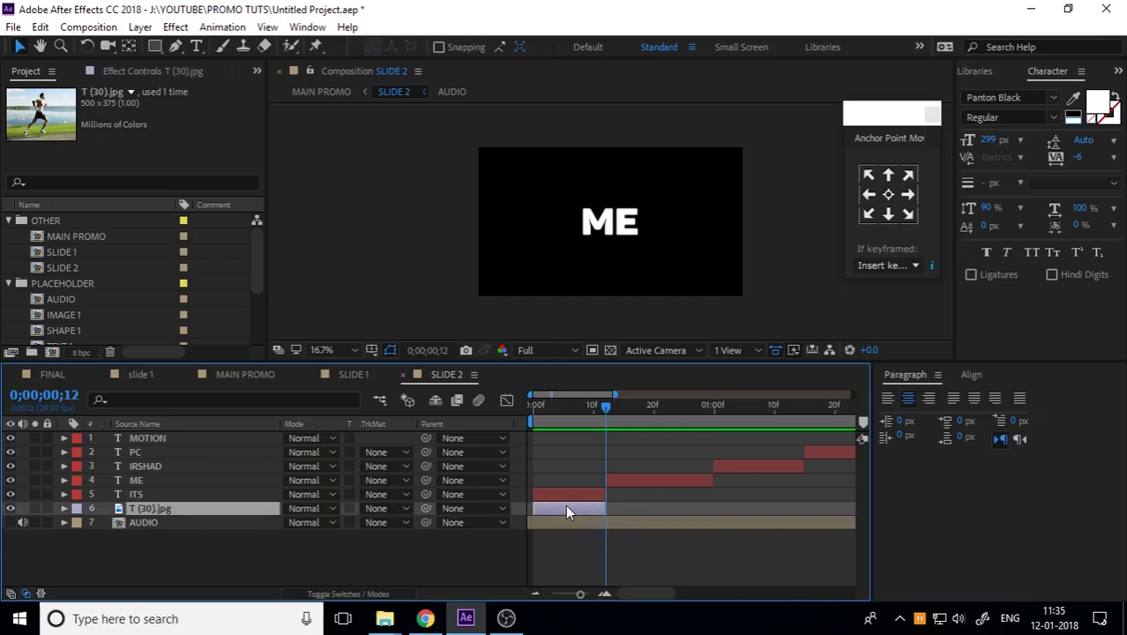
pyautogui.rightClick(567, 509)
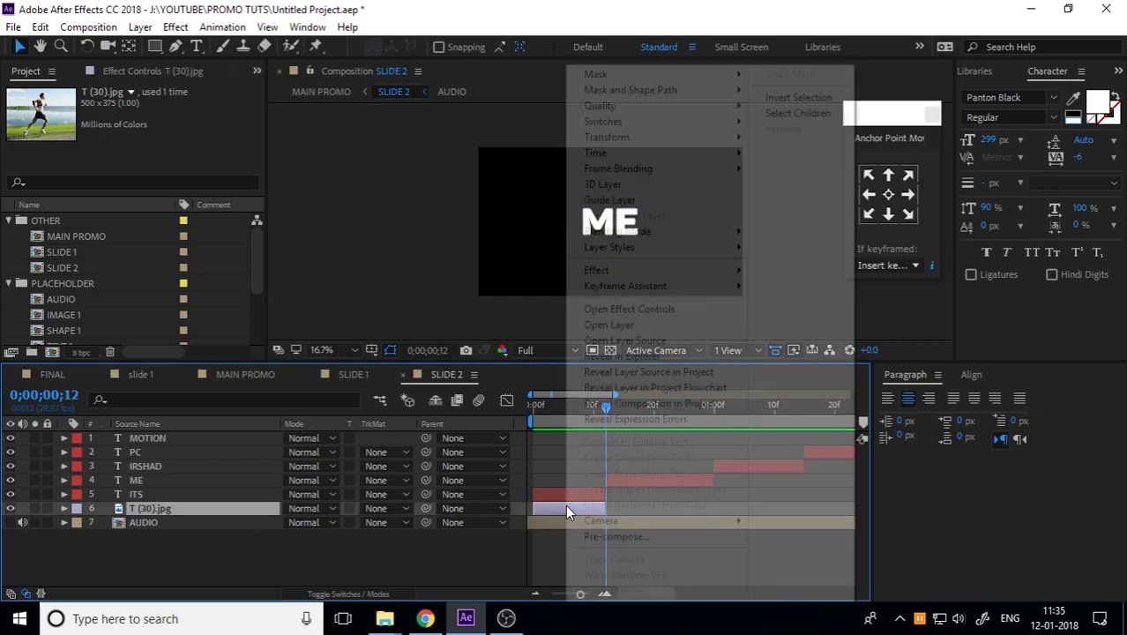
pyautogui.click(605, 539)
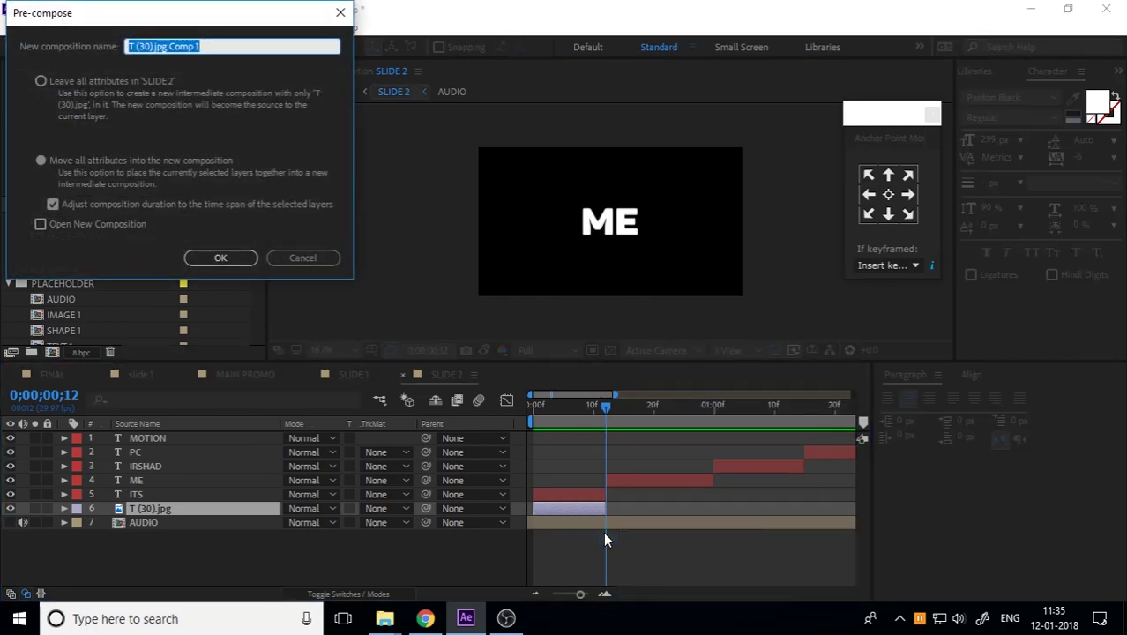
pyautogui.write('IMAGE 2')
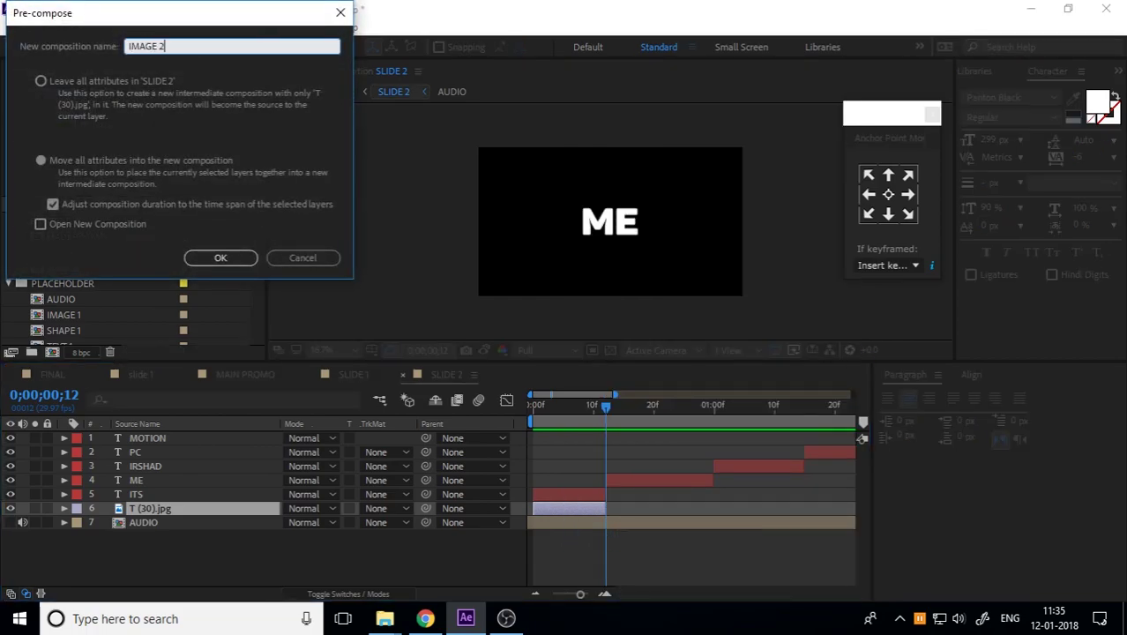
pyautogui.press('Return')
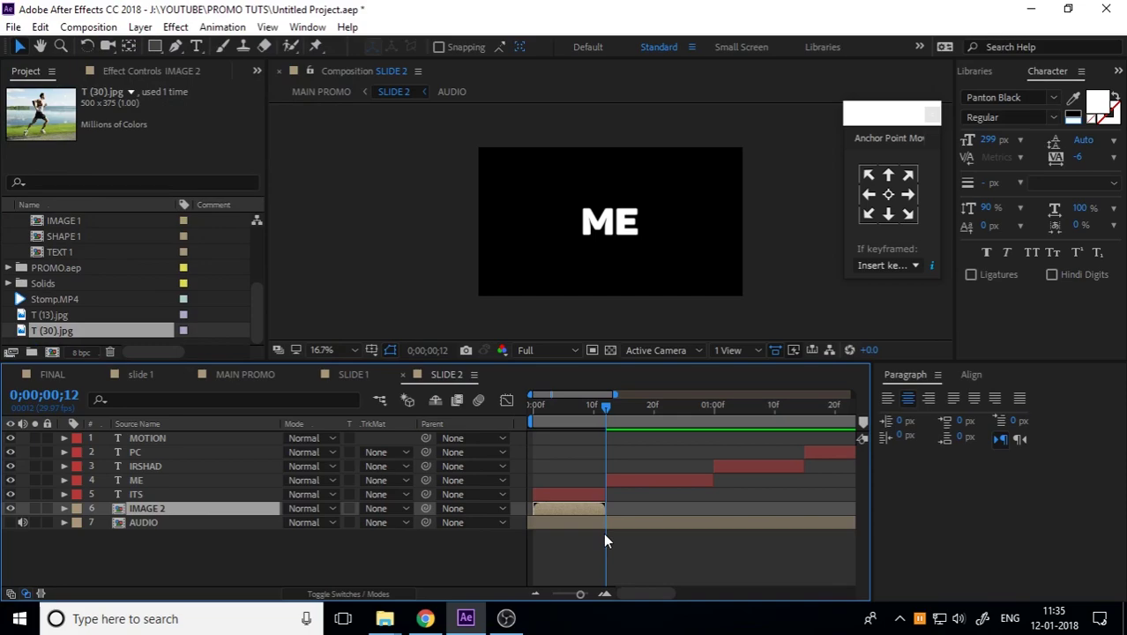
pyautogui.moveTo(588, 410); pyautogui.dragTo(568, 410)
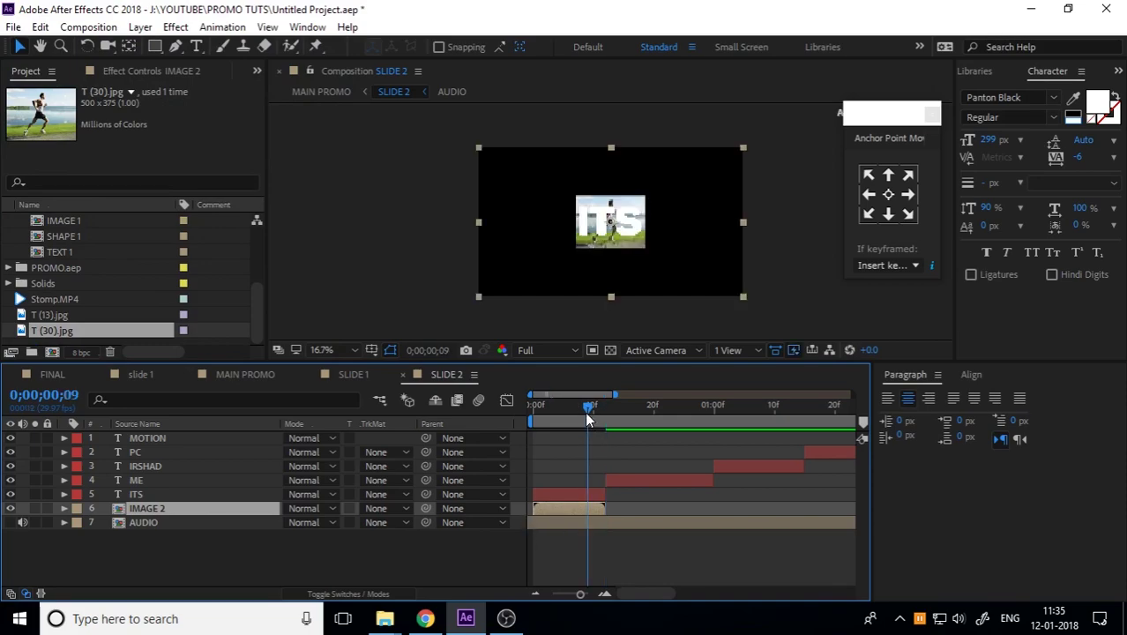
# Inside IMAGE 2, scale the runner photo up to fill the frame and nudge it down slightly
pyautogui.doubleClick(145, 509)
pyautogui.click(647, 246)
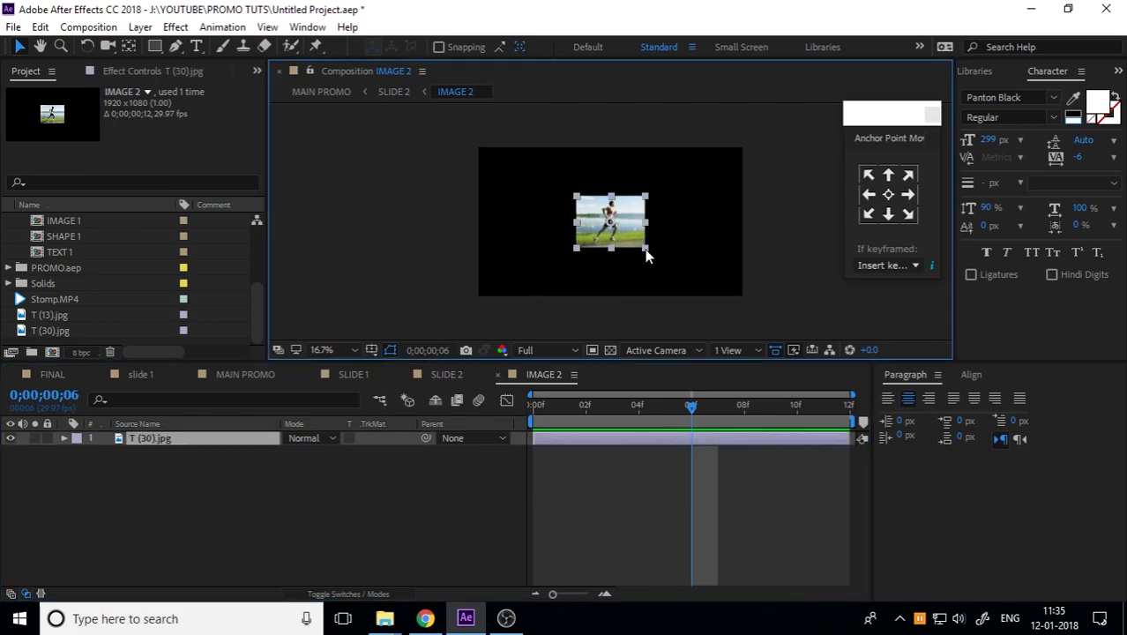
pyautogui.moveTo(646, 250); pyautogui.dragTo(767, 328)
pyautogui.click(806, 300)
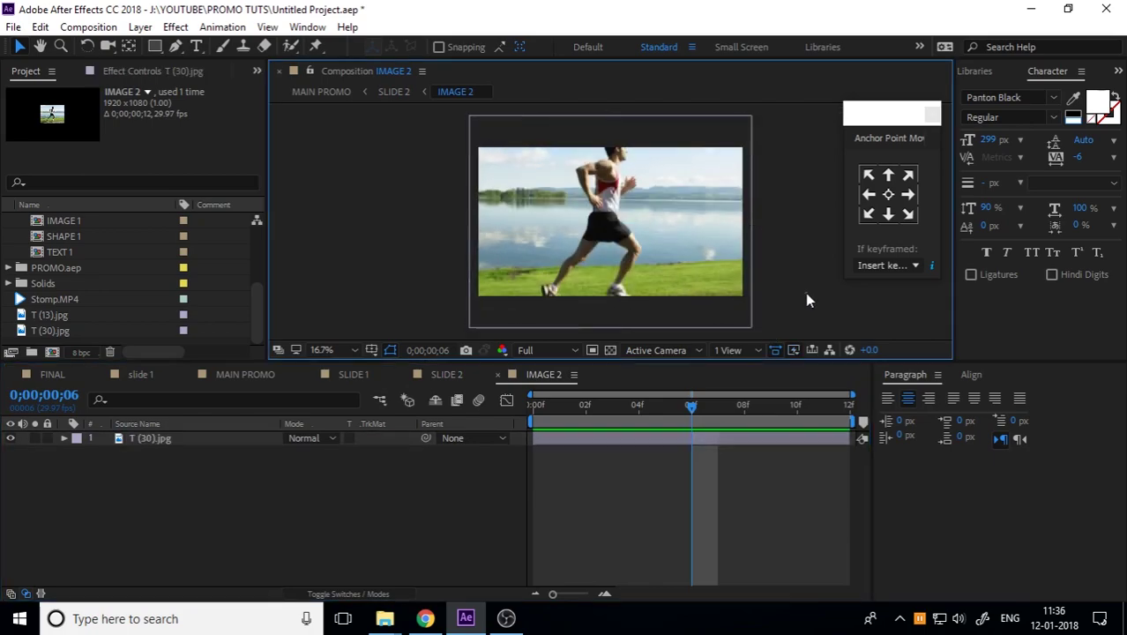
pyautogui.moveTo(672, 263); pyautogui.dragTo(672, 278)
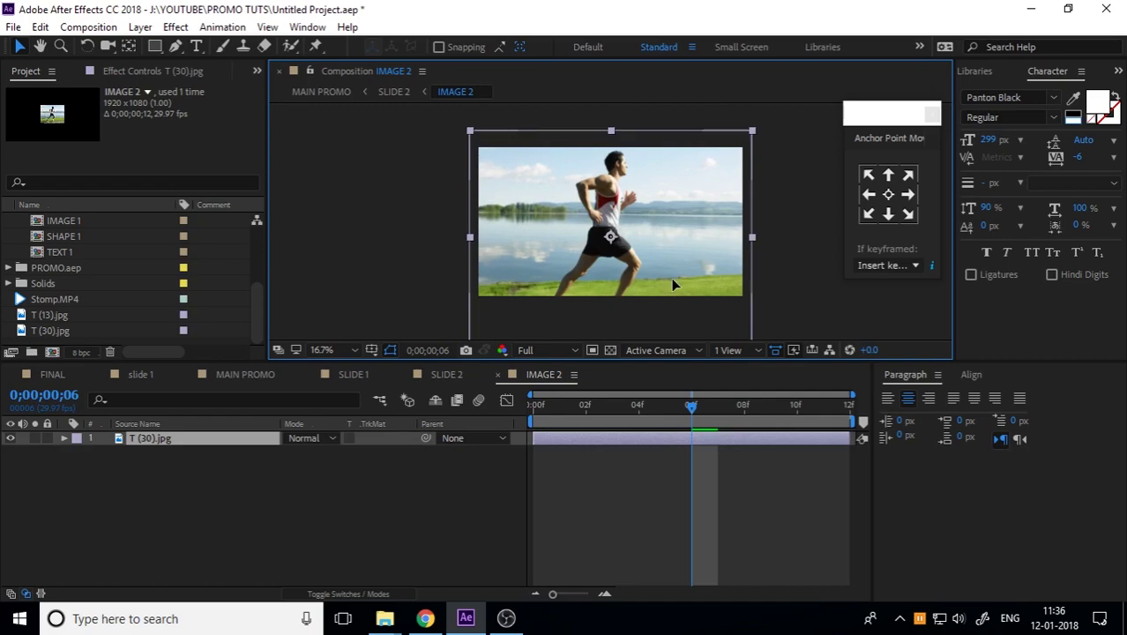
pyautogui.click(498, 374)
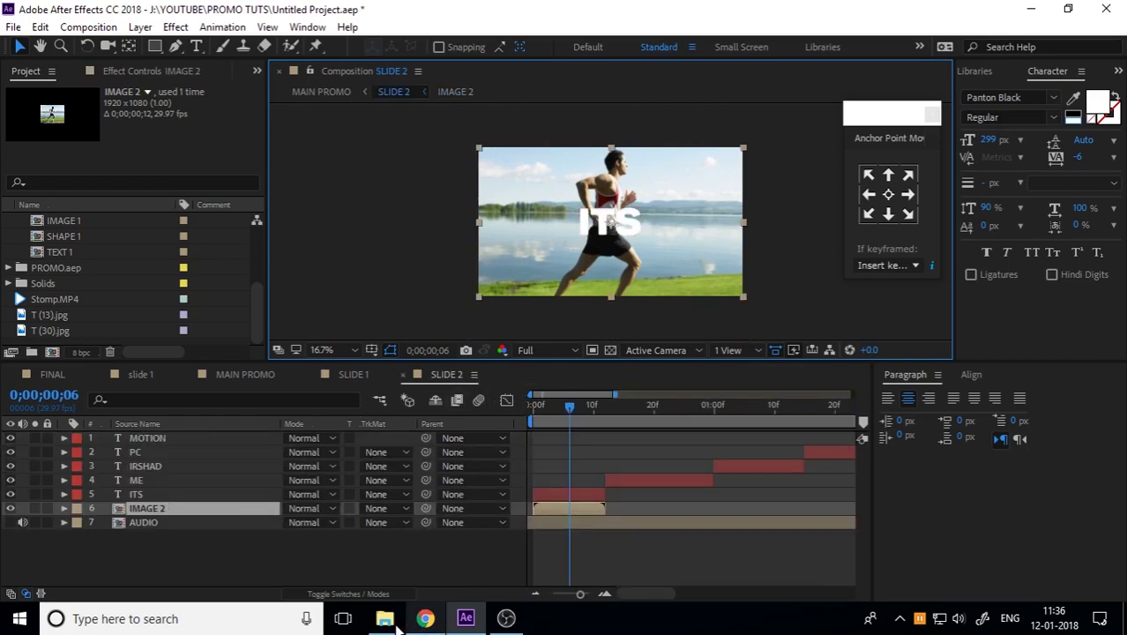
# Drag the daffodil photo T (12).jpg from the TOOL folder into SLIDE 2 as the top layer
pyautogui.moveTo(396, 622)
pyautogui.click(344, 540)
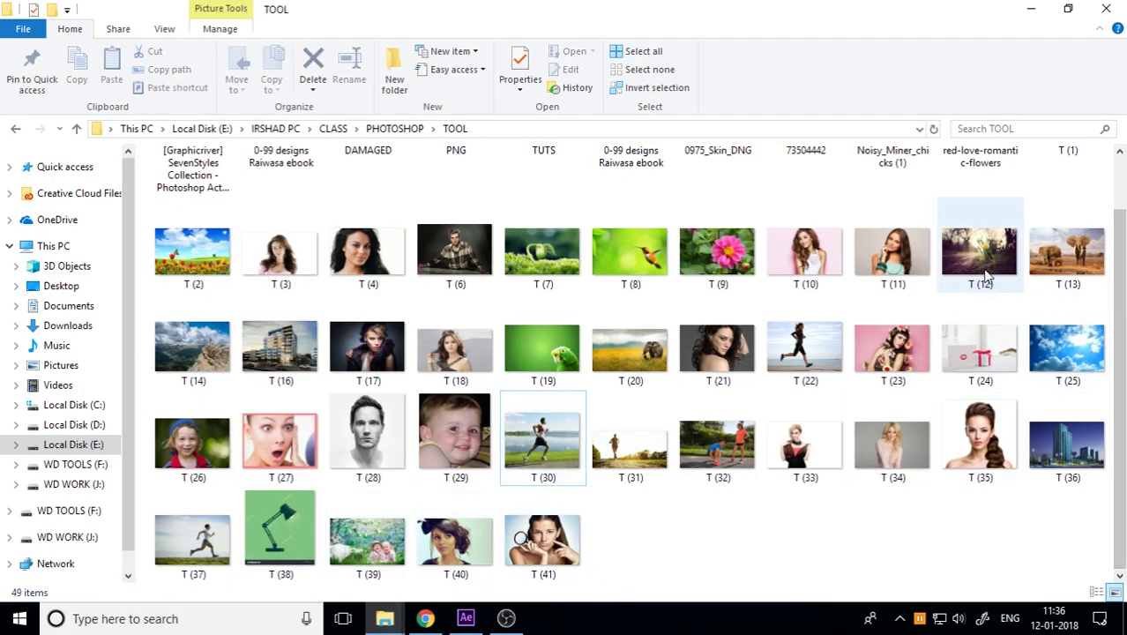
pyautogui.moveTo(986, 276); pyautogui.dragTo(236, 573)
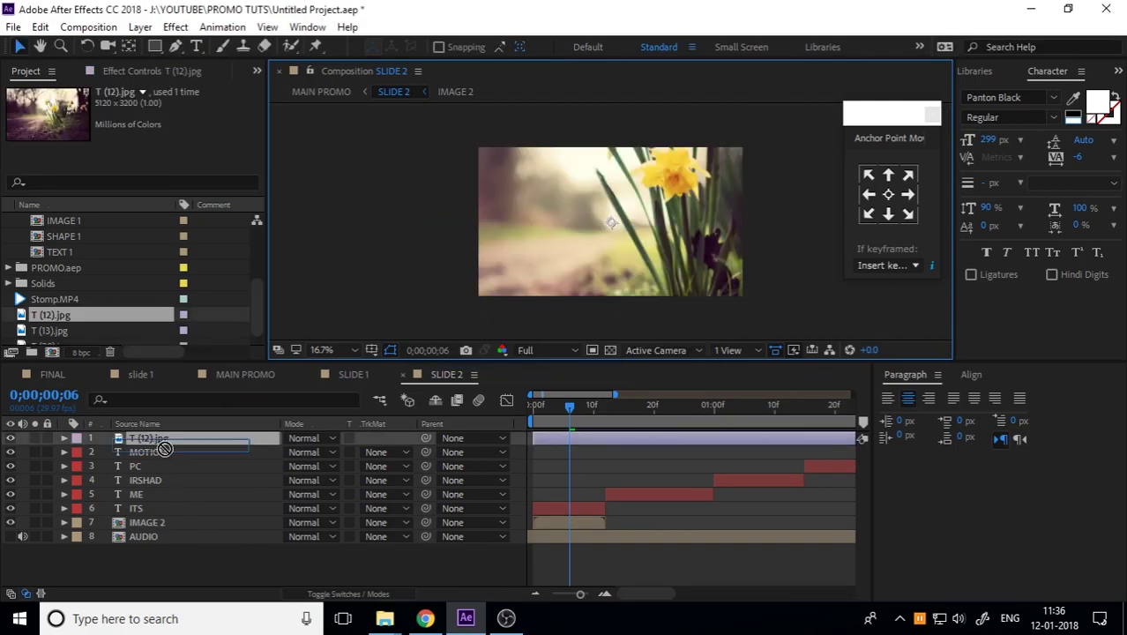
# Place the daffodil layer below ITS, starting at frame 12 and trimmed to end at 1 second
pyautogui.moveTo(164, 449); pyautogui.dragTo(160, 500)
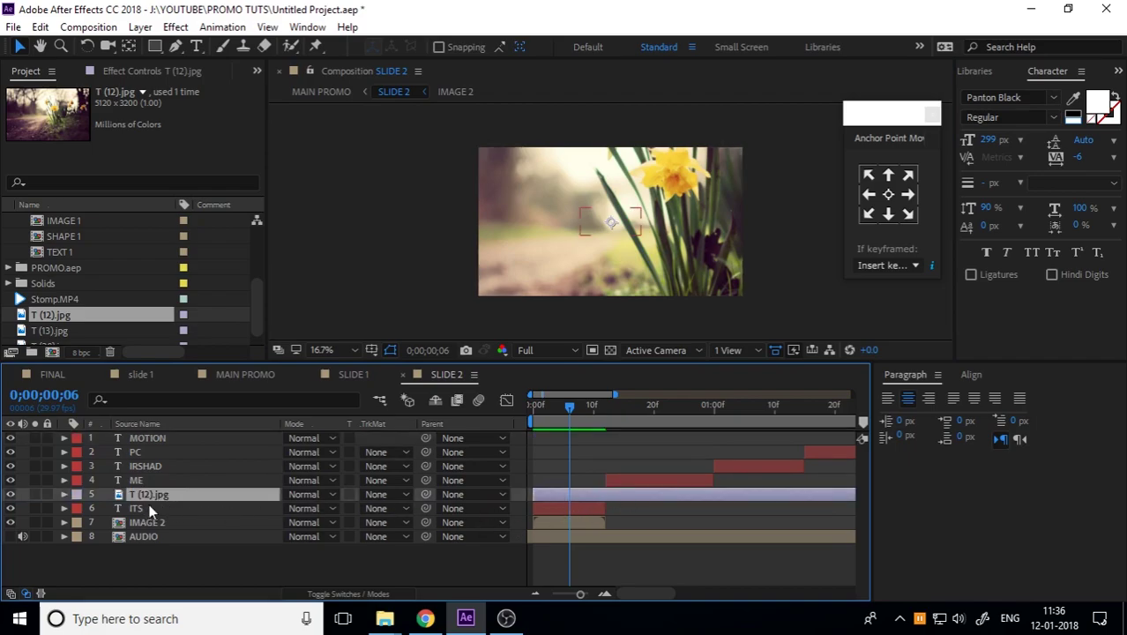
pyautogui.moveTo(149, 497); pyautogui.dragTo(161, 519)
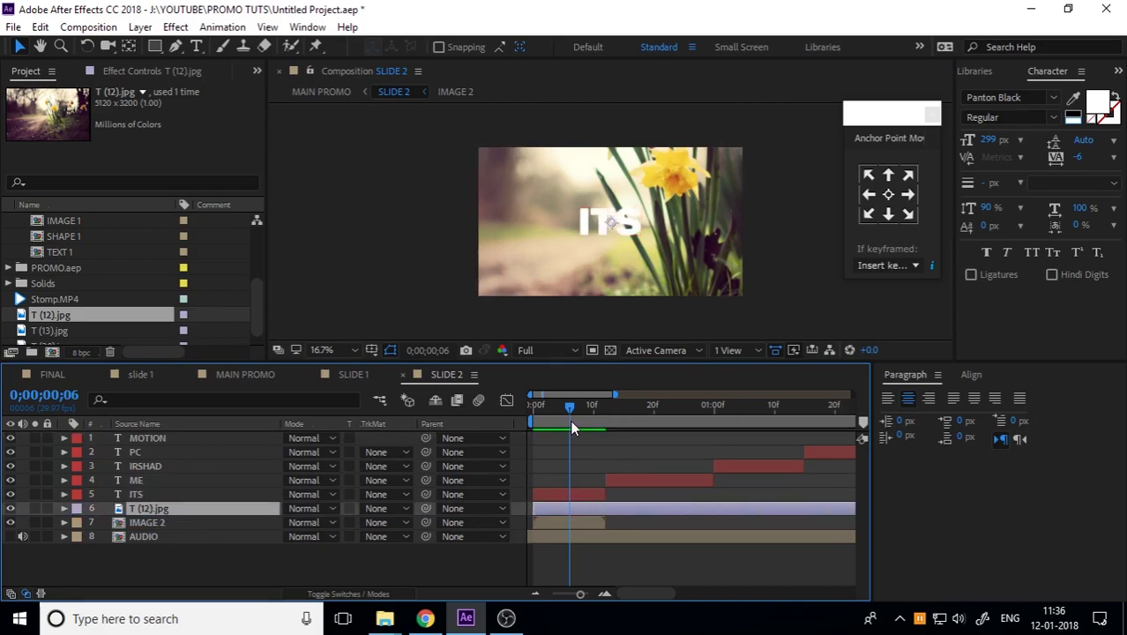
pyautogui.moveTo(596, 510); pyautogui.dragTo(672, 506)
pyautogui.moveTo(561, 414); pyautogui.dragTo(714, 434)
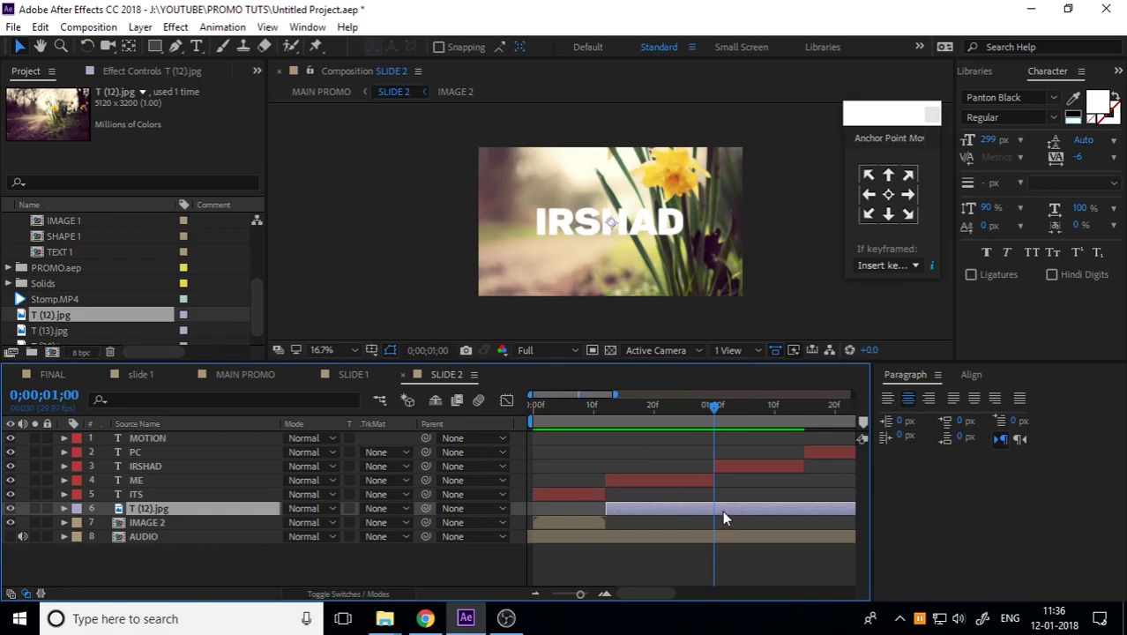
pyautogui.hotkey('ctrl', 'shift', 'd')
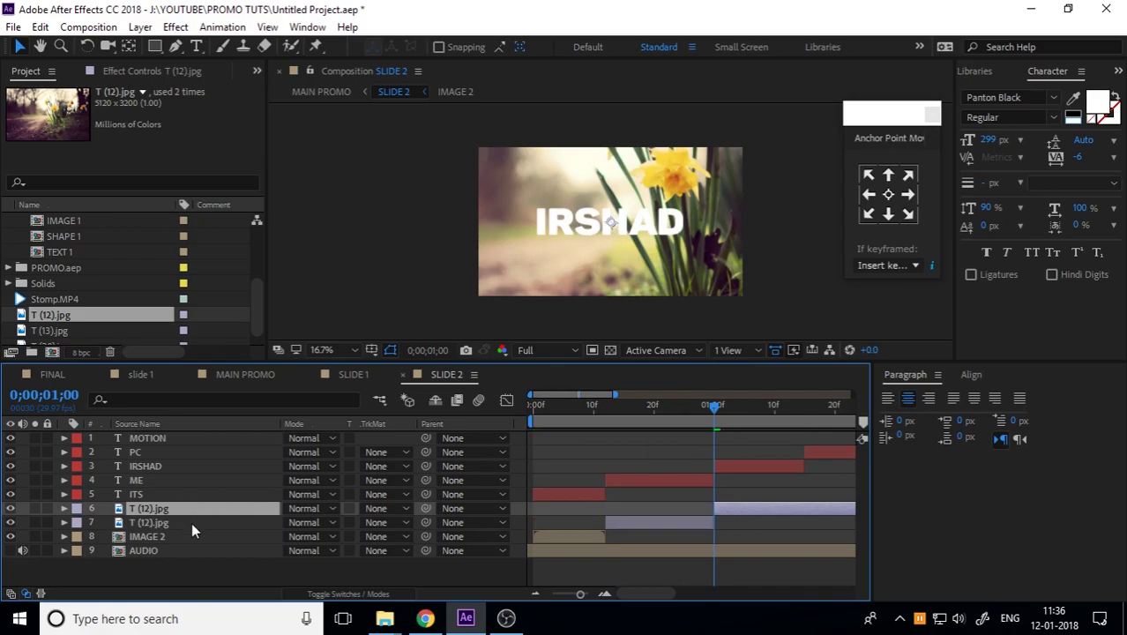
pyautogui.press('Delete')
# Pre-compose the trimmed daffodil layer as IMAGE 3
pyautogui.click(685, 509)
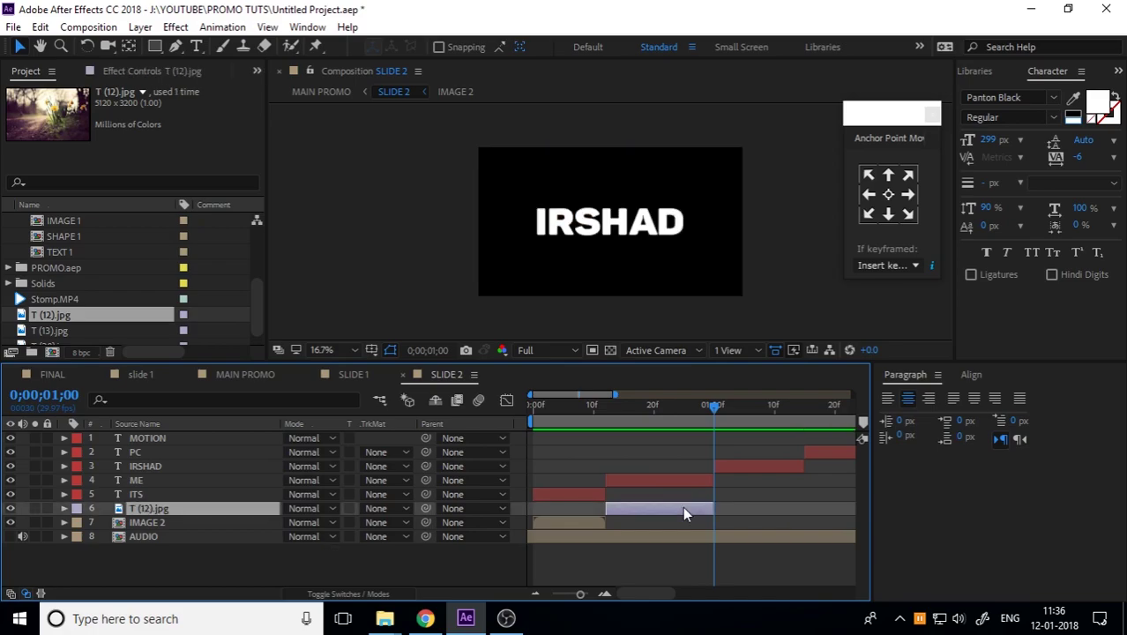
pyautogui.rightClick(684, 511)
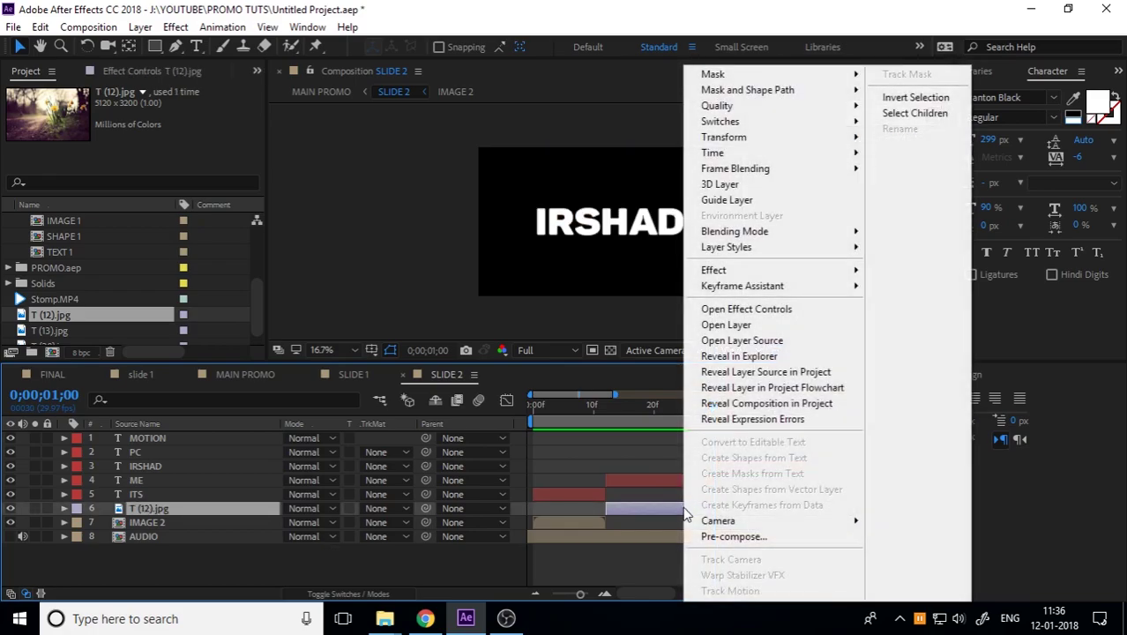
pyautogui.click(742, 535)
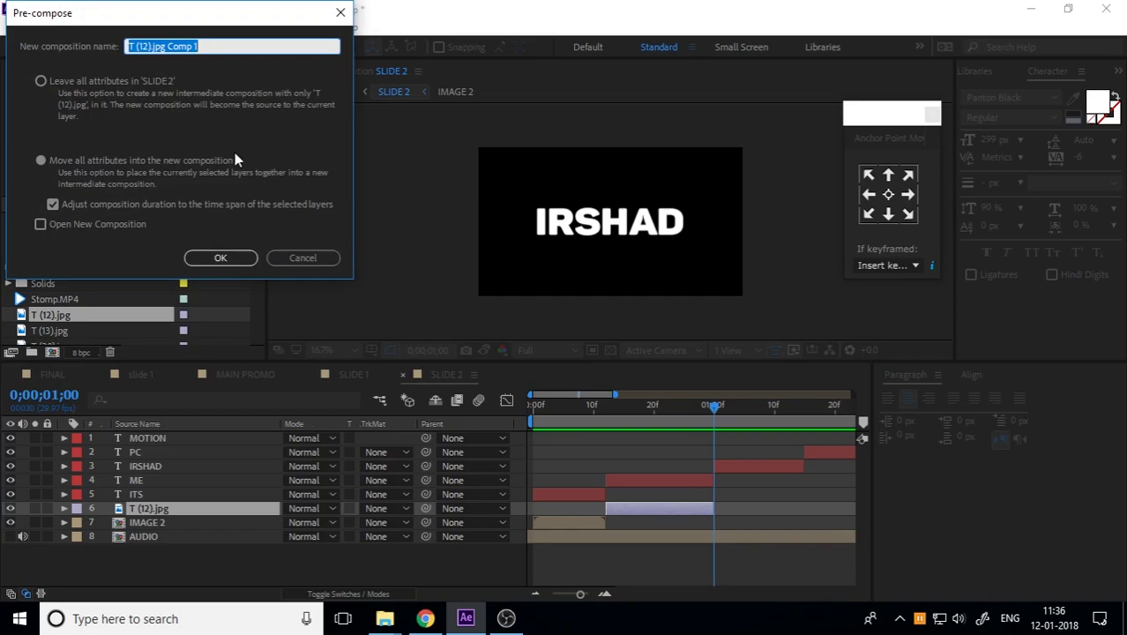
pyautogui.write('IMAGE 3')
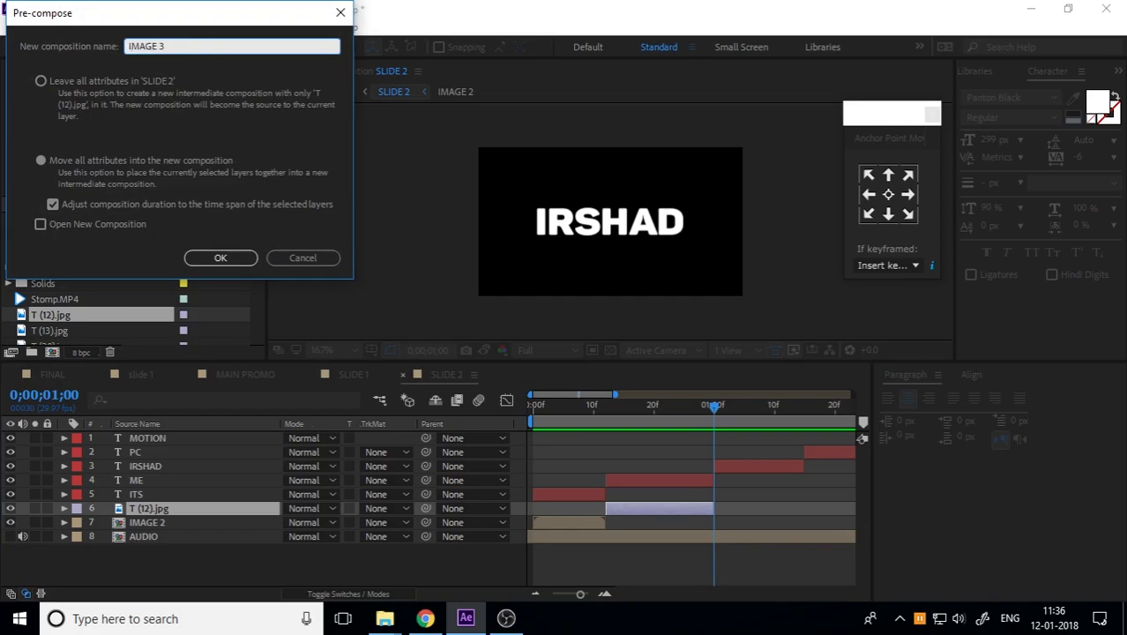
pyautogui.press('Return')
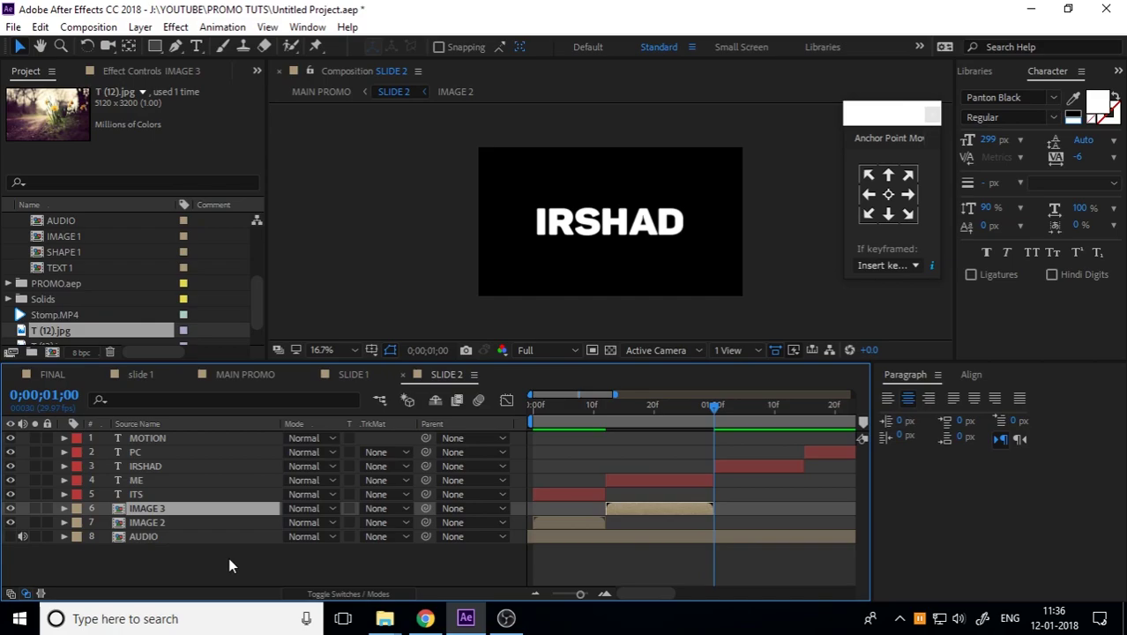
pyautogui.click(385, 619)
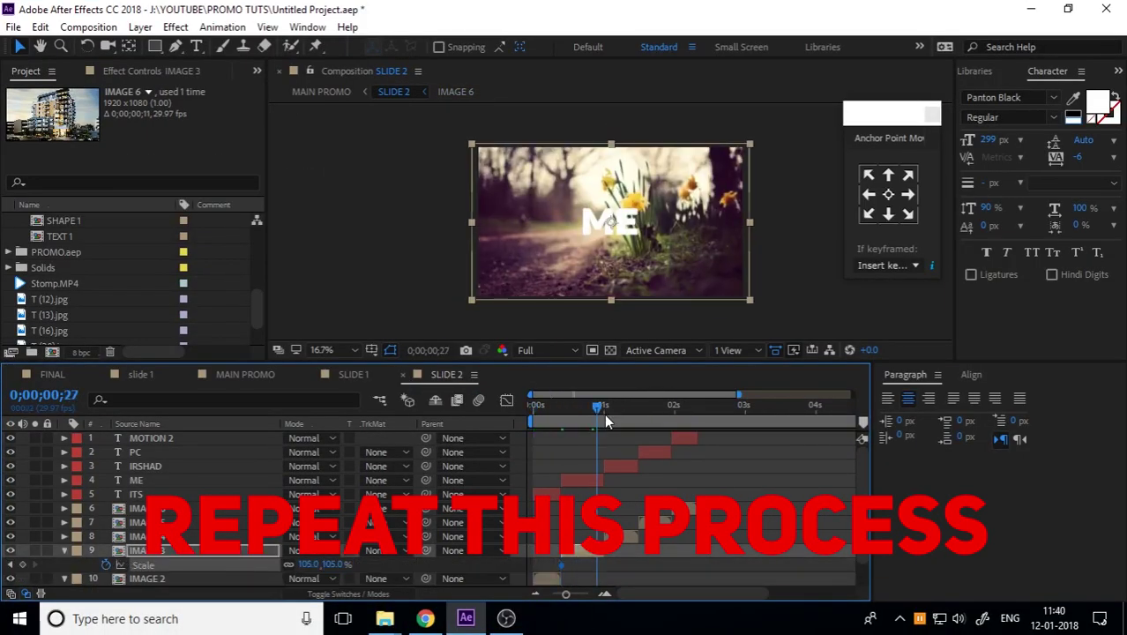
# Keyframe IMAGE 6's Scale from 105% down to 100% by the layer's end
pyautogui.press('s')
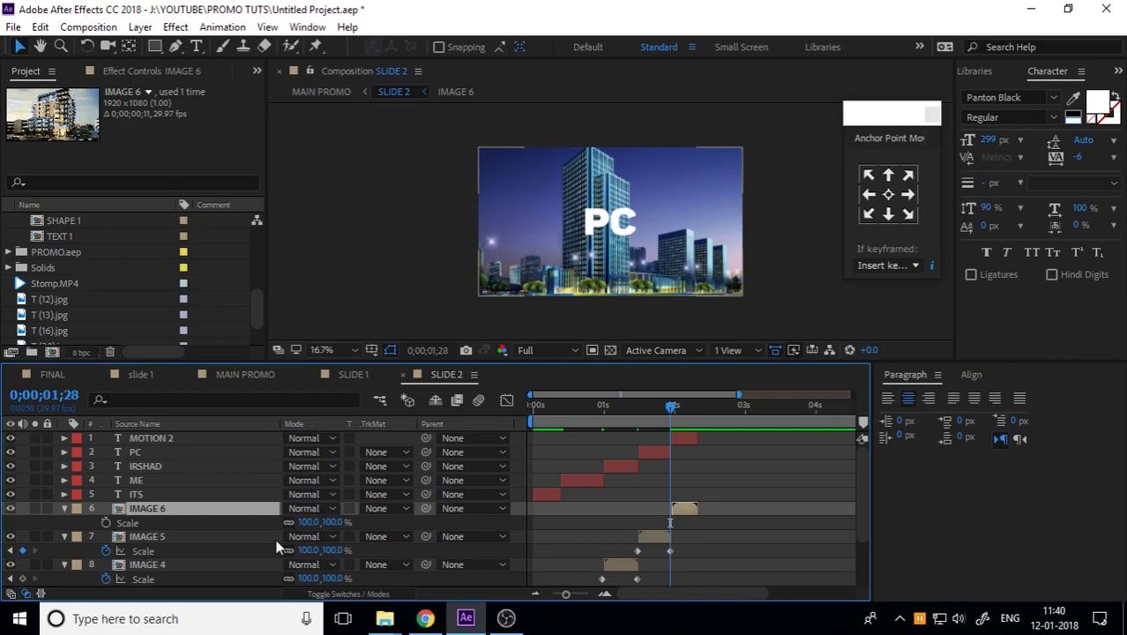
pyautogui.click(306, 522)
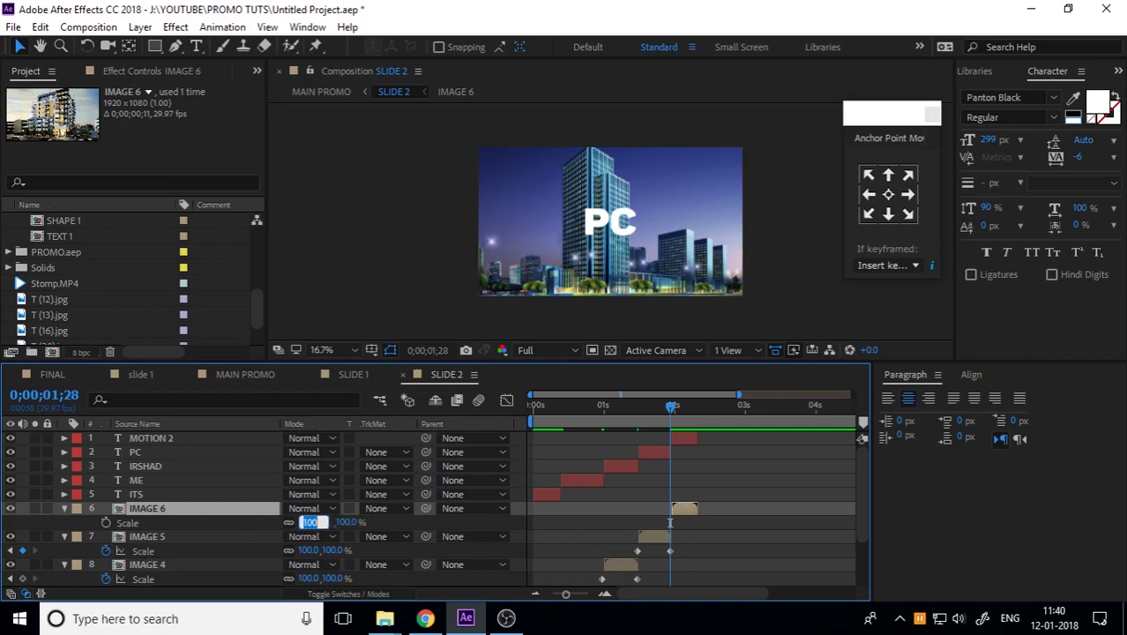
pyautogui.write('105')
pyautogui.press('Return')
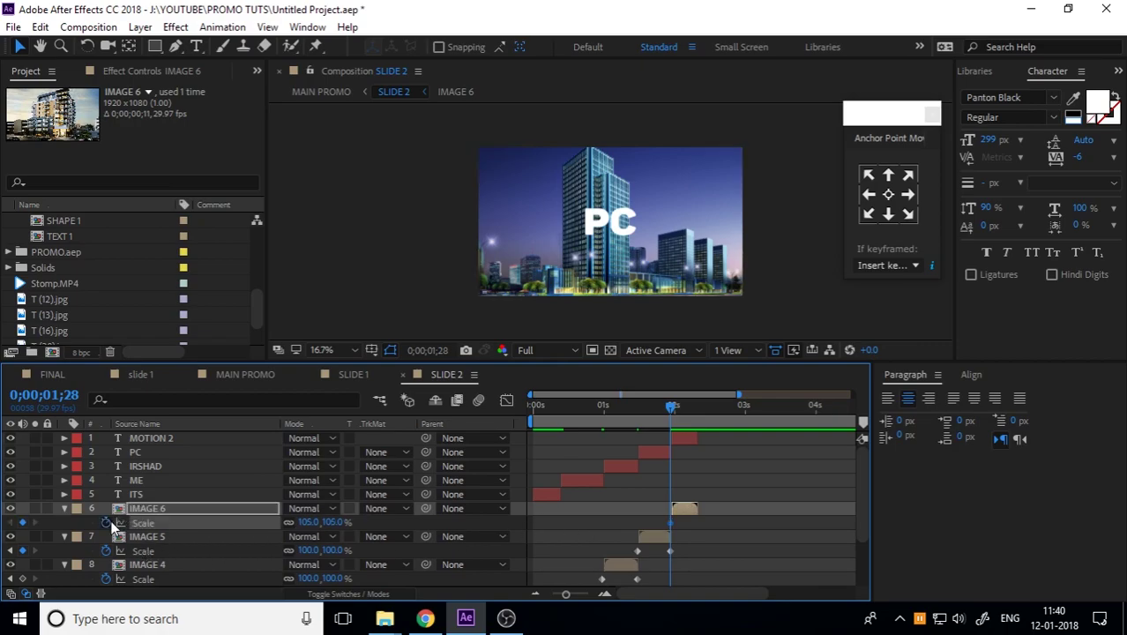
pyautogui.moveTo(702, 411); pyautogui.dragTo(695, 413)
pyautogui.click(331, 522)
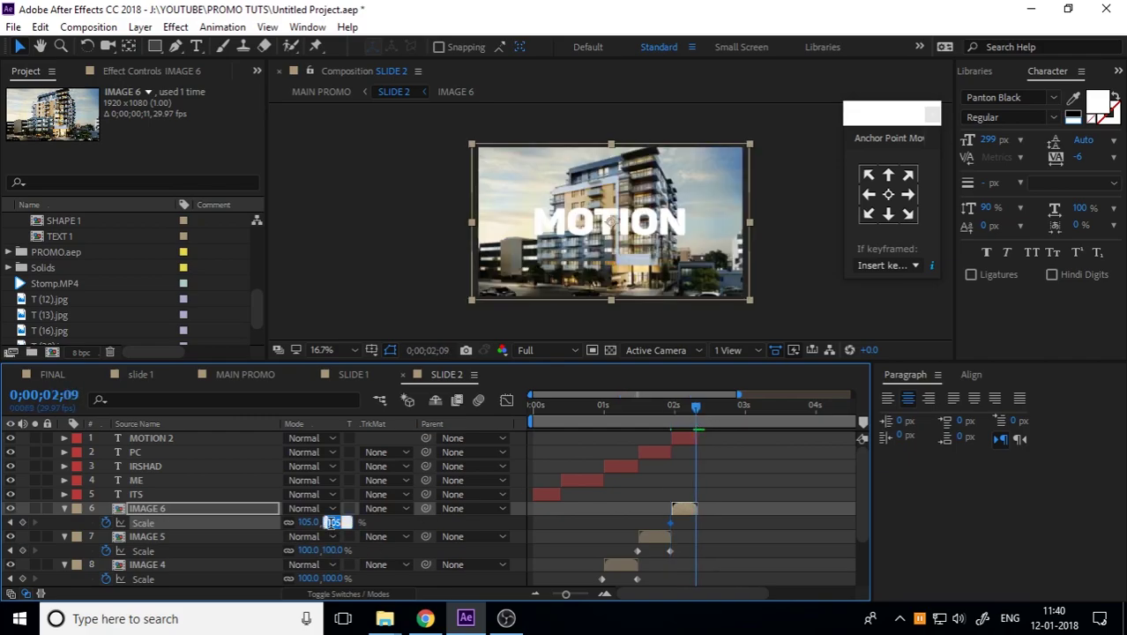
pyautogui.write('100')
pyautogui.press('Return')
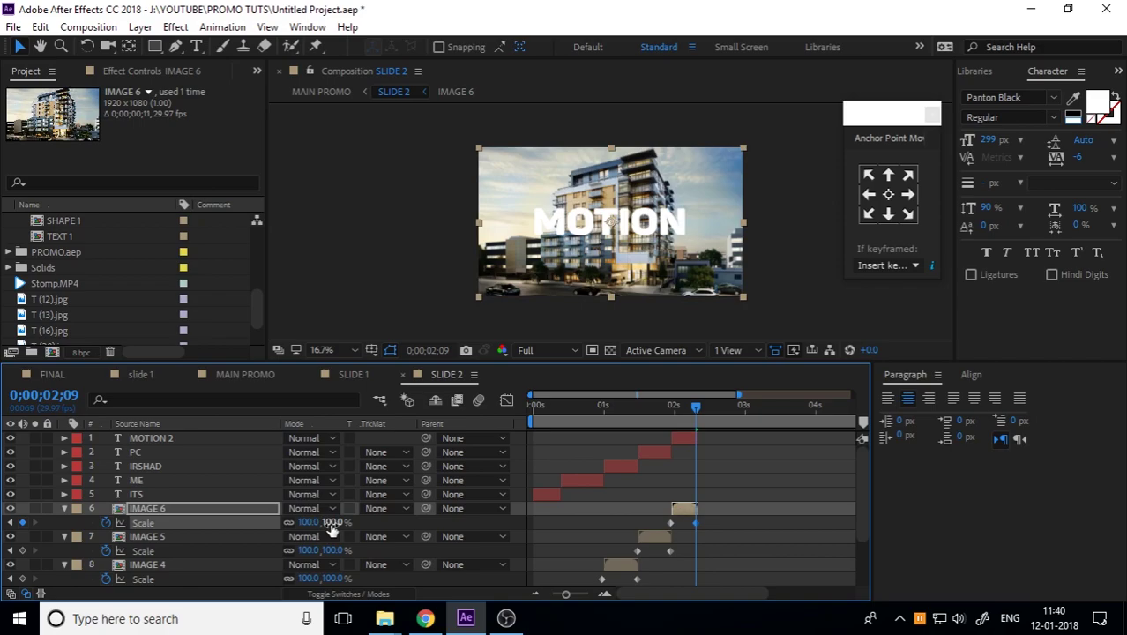
# Check the keyframes on all SLIDE 2 layers, deselect them, and save the project
pyautogui.hotkey('ctrl', 'a')
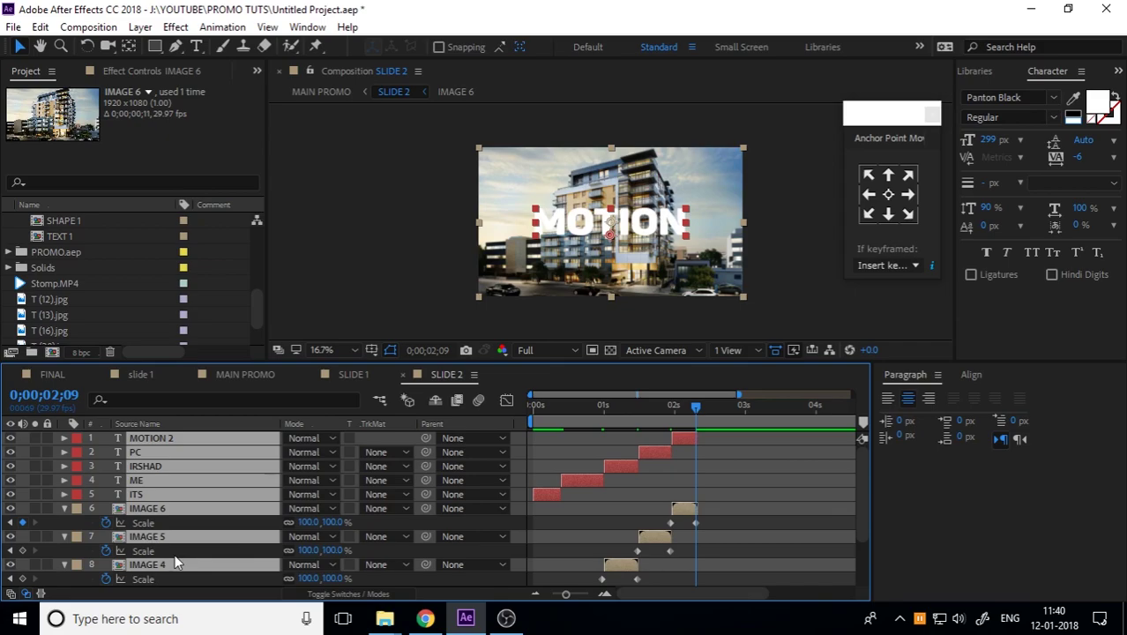
pyautogui.press('u')
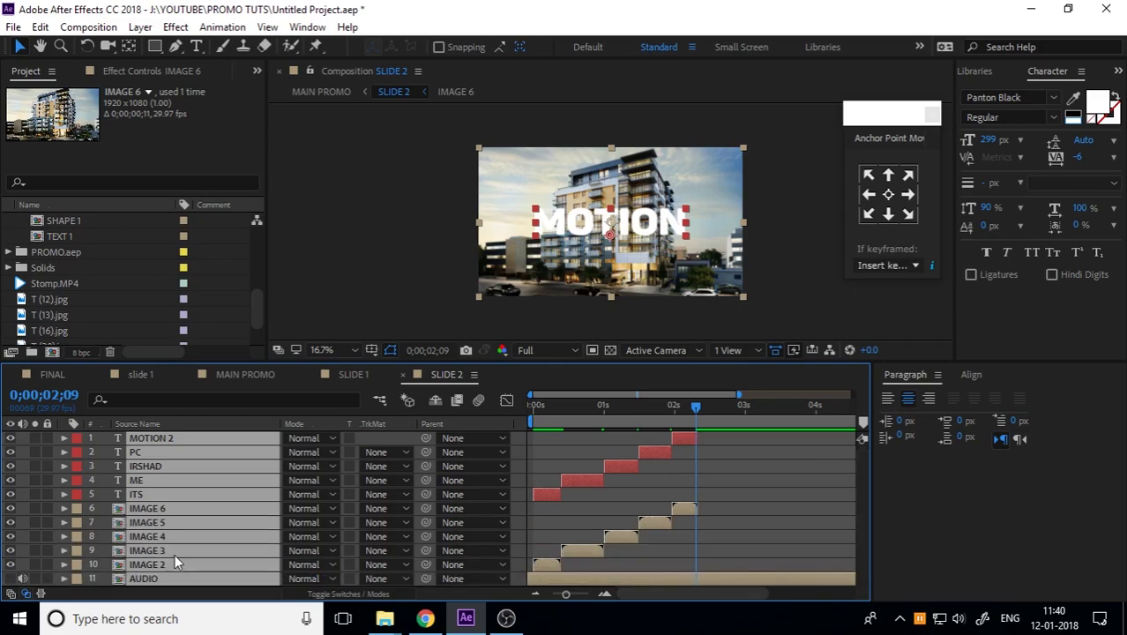
pyautogui.press('u')
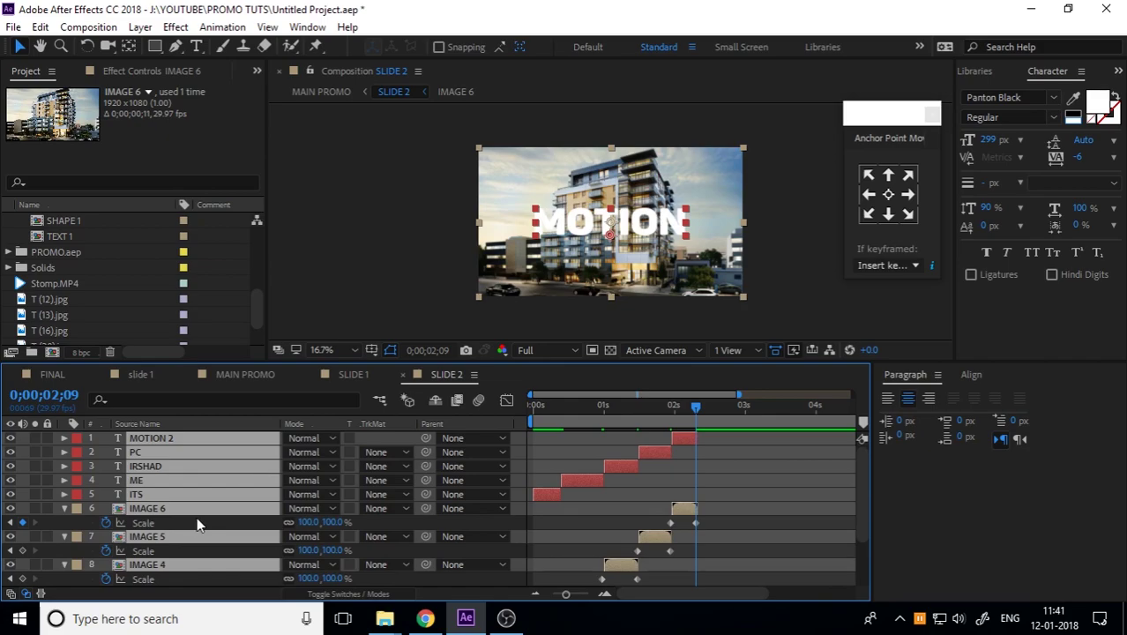
pyautogui.scroll(-3, 190, 525)
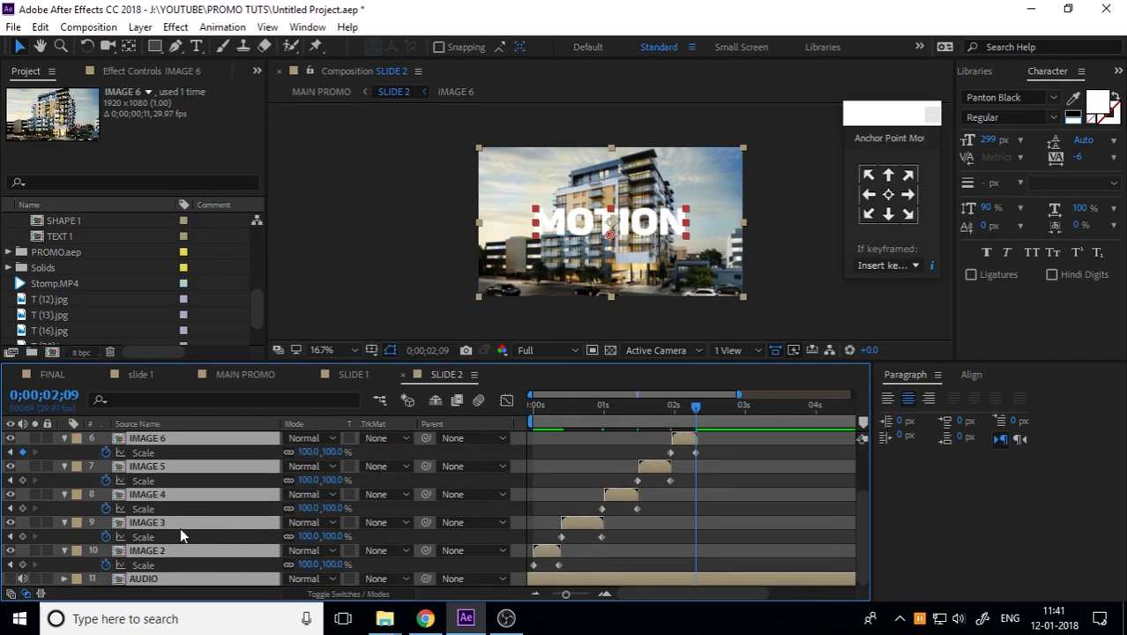
pyautogui.scroll(3, 180, 527)
pyautogui.press('u')
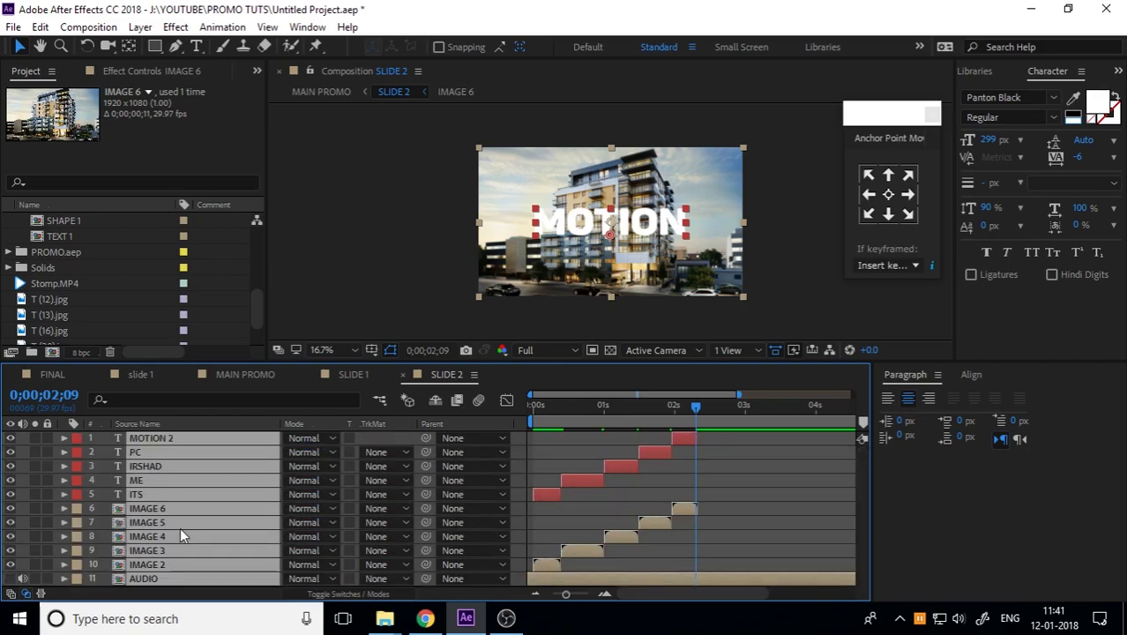
pyautogui.press('F2')
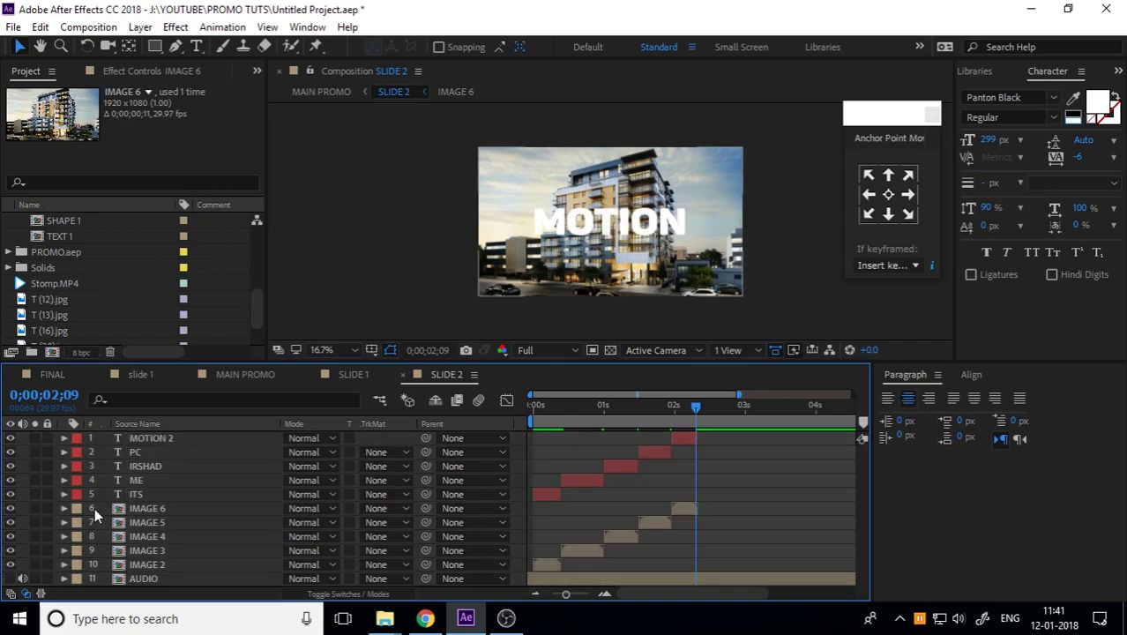
pyautogui.hotkey('ctrl', 's')
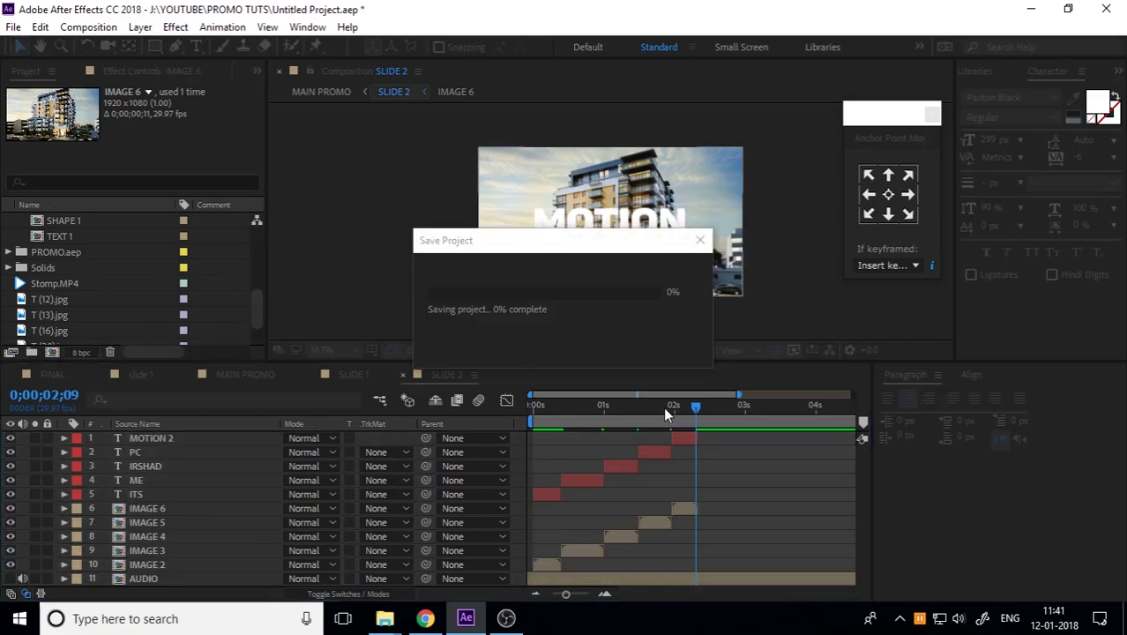
# Preview SLIDE 2 from the start, then stop at the PC frame with IMAGE 6 selected
pyautogui.press('Home')
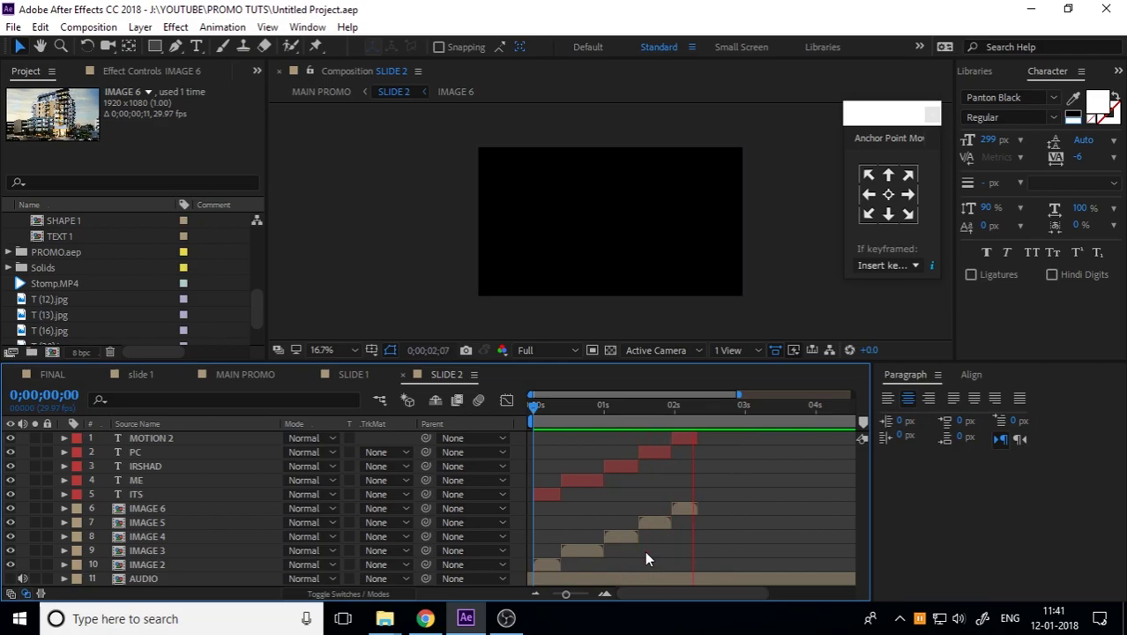
pyautogui.moveTo(528, 406); pyautogui.dragTo(643, 427)
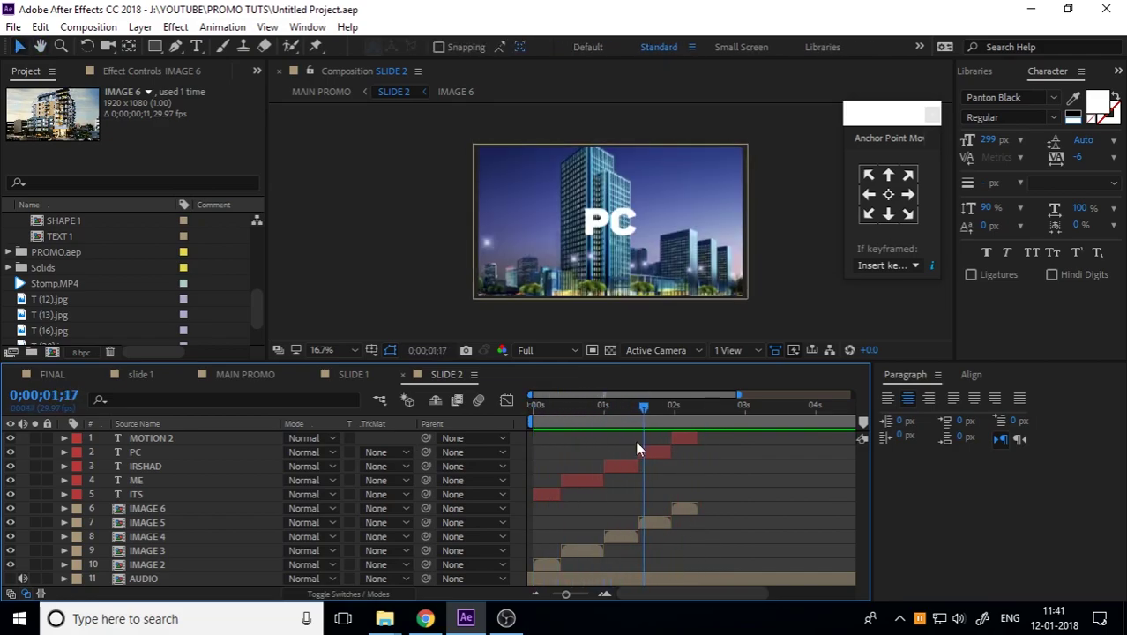
pyautogui.click(183, 508)
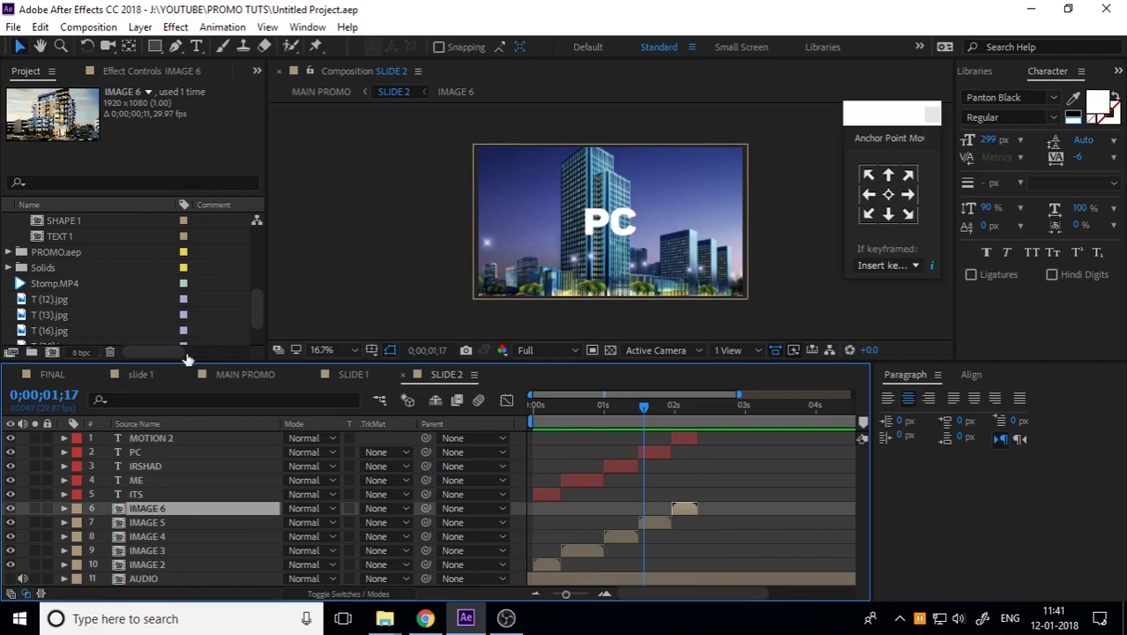
# Create a new adjustment layer, Adjustment Layer 10, directly above IMAGE 6
pyautogui.click(141, 26)
pyautogui.moveTo(36, 44)
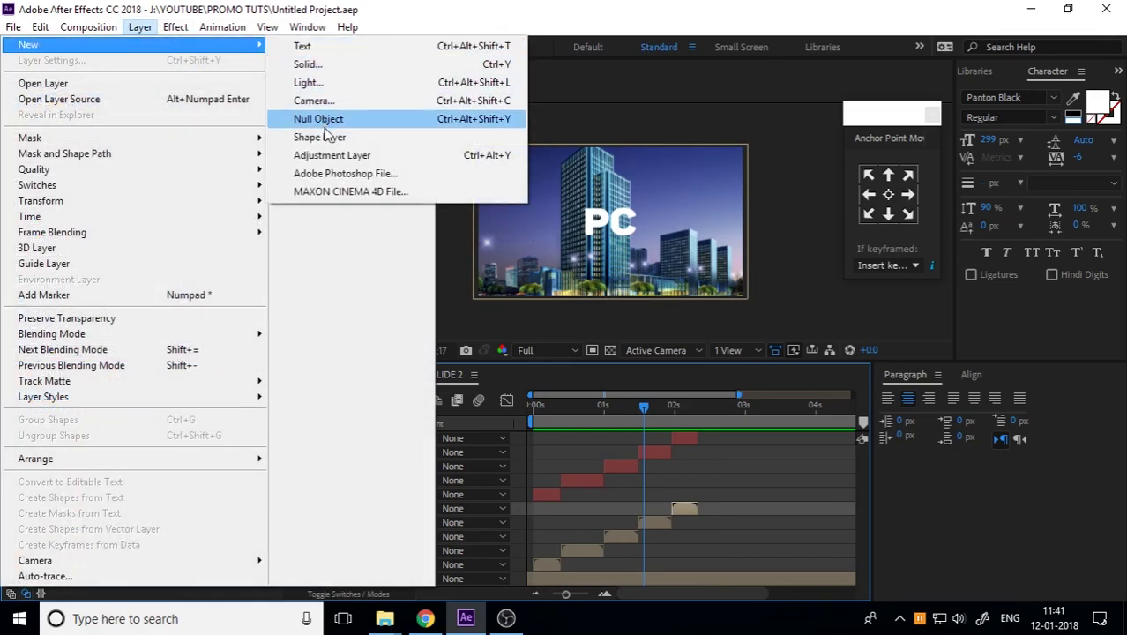
pyautogui.click(361, 156)
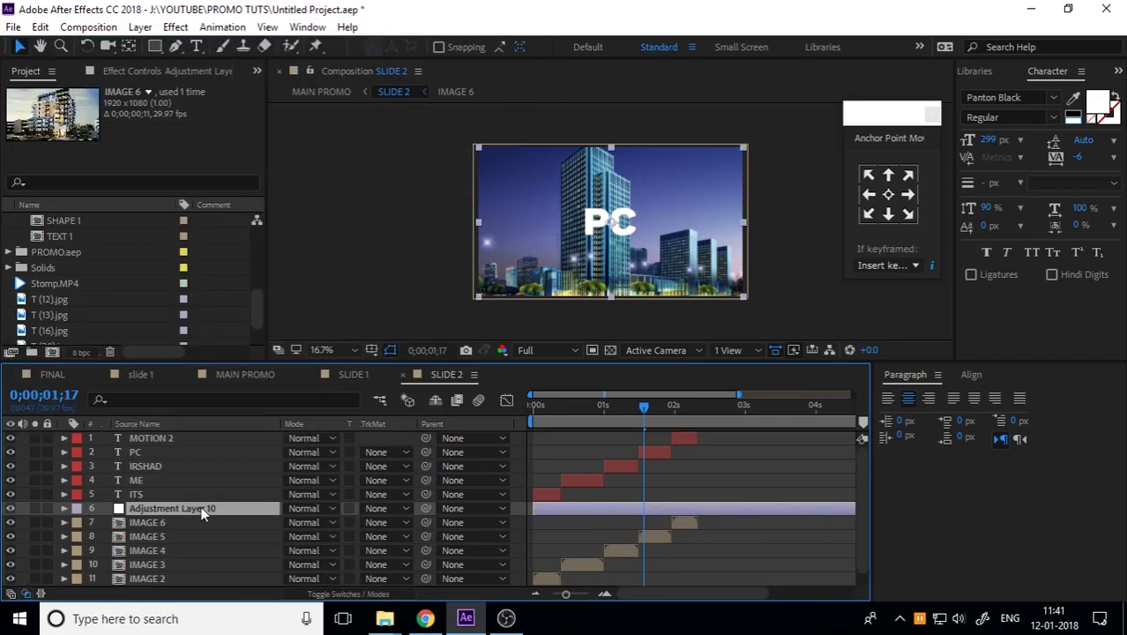
# Apply Hue/Saturation to Adjustment Layer 10 with Master Saturation -100 and Master Lightness -11
pyautogui.click(176, 27)
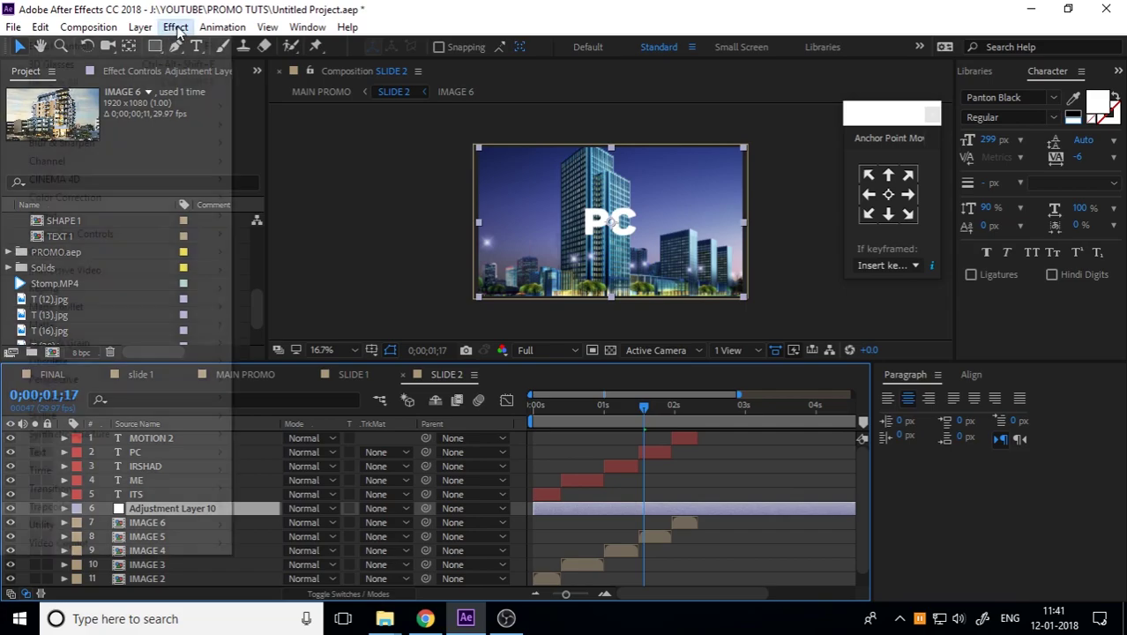
pyautogui.moveTo(124, 209)
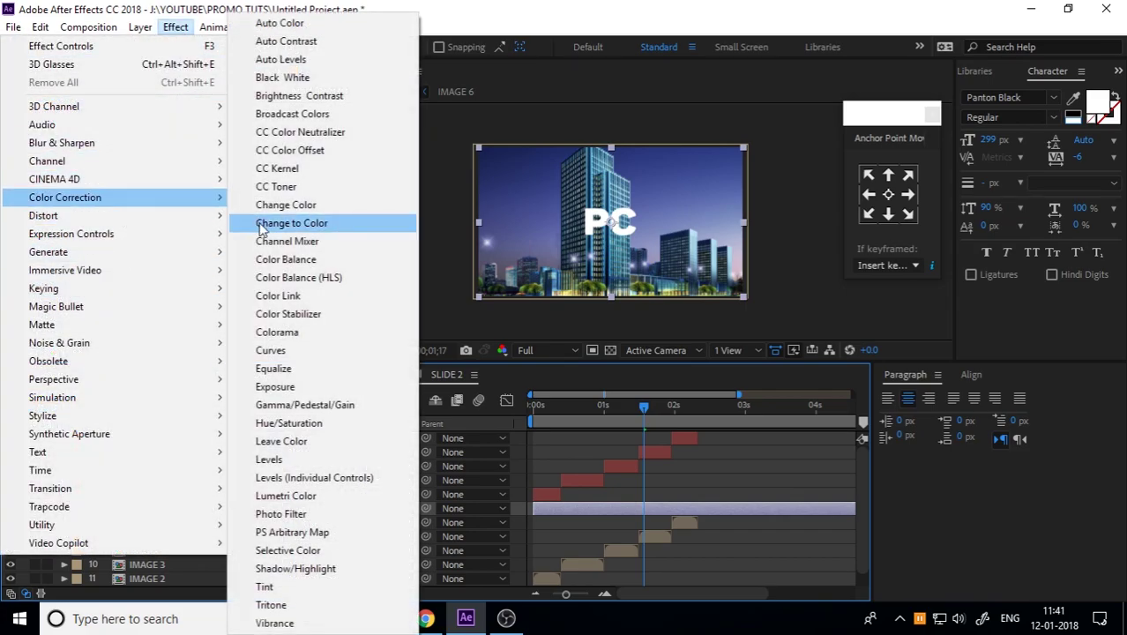
pyautogui.click(322, 423)
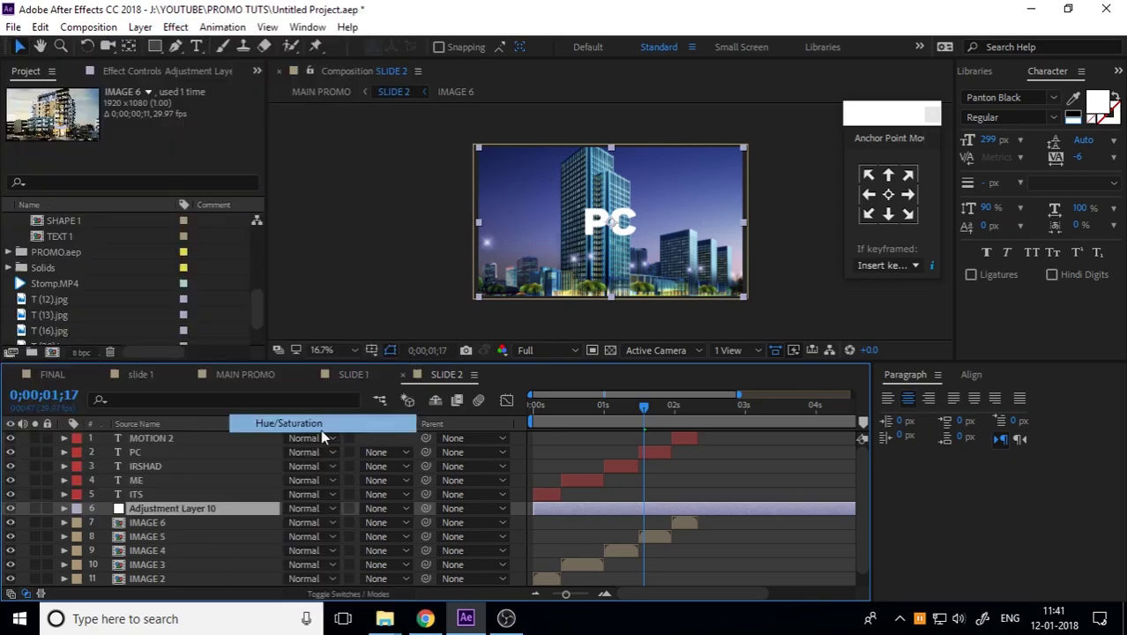
pyautogui.moveTo(139, 256); pyautogui.dragTo(2, 275)
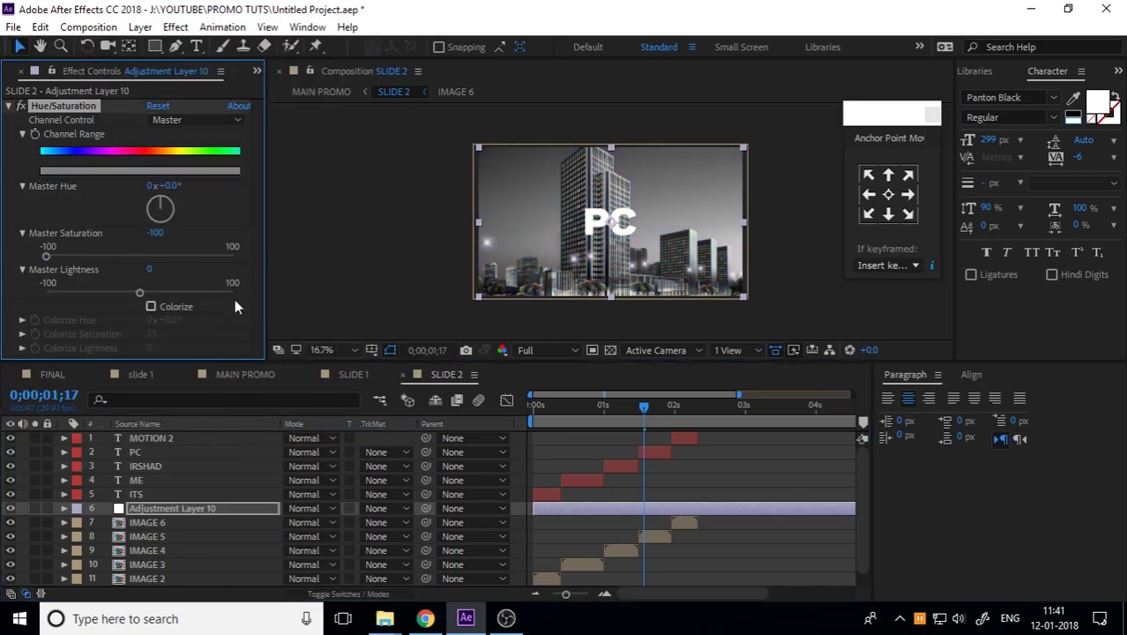
pyautogui.moveTo(140, 293); pyautogui.dragTo(131, 305)
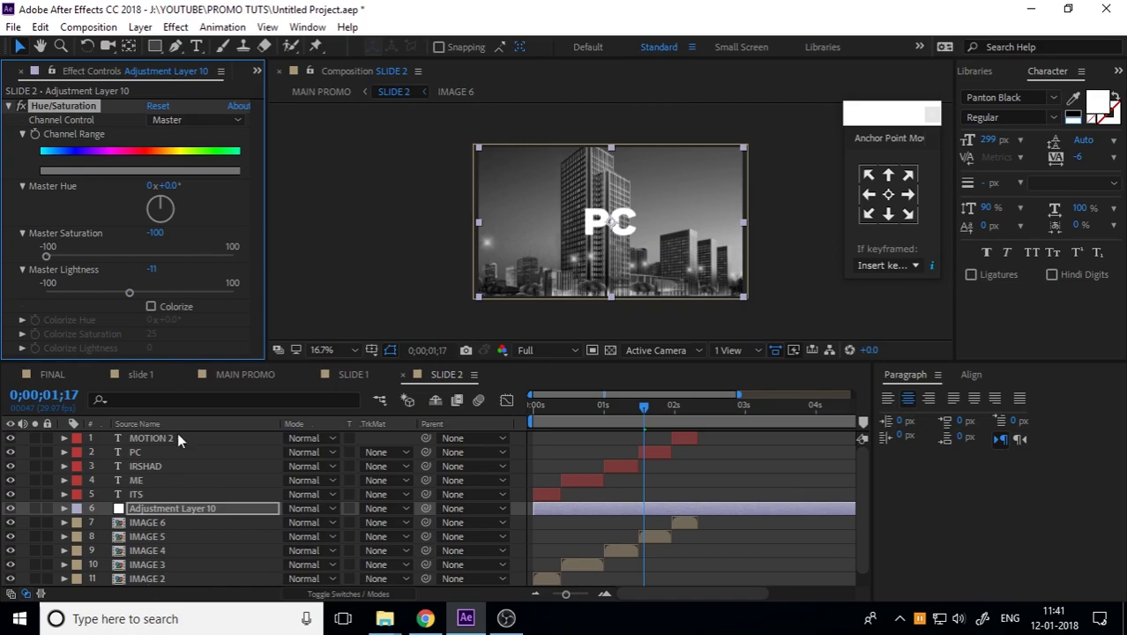
pyautogui.moveTo(163, 44); pyautogui.dragTo(222, 55)
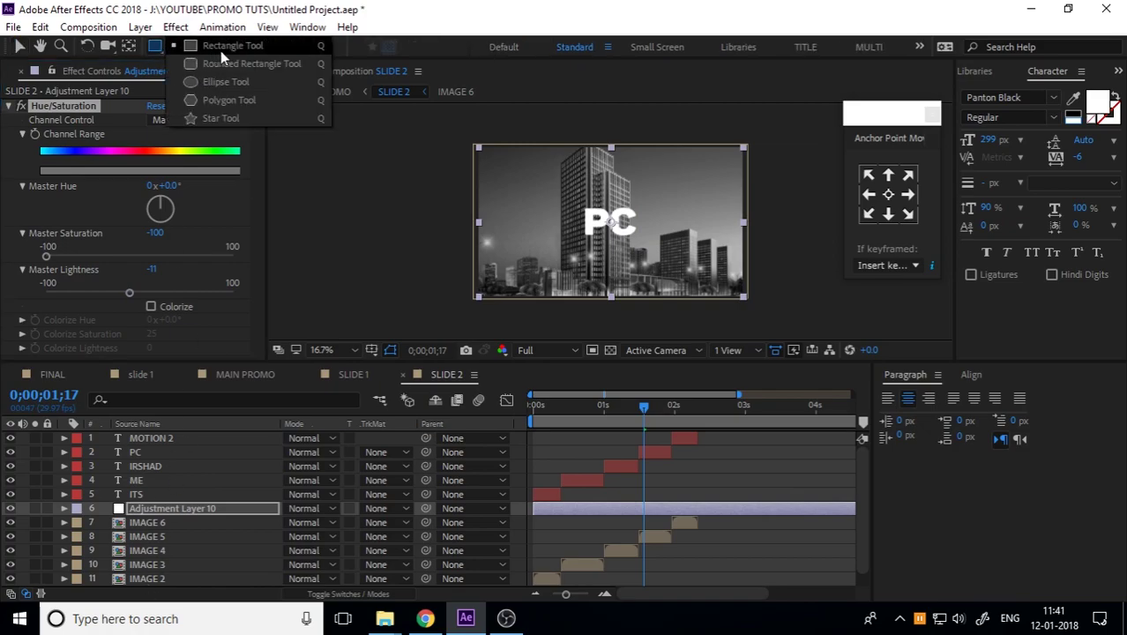
# Create Shape Layer 1 holding a red-filled rectangle that covers the entire frame
pyautogui.click(139, 28)
pyautogui.moveTo(106, 44)
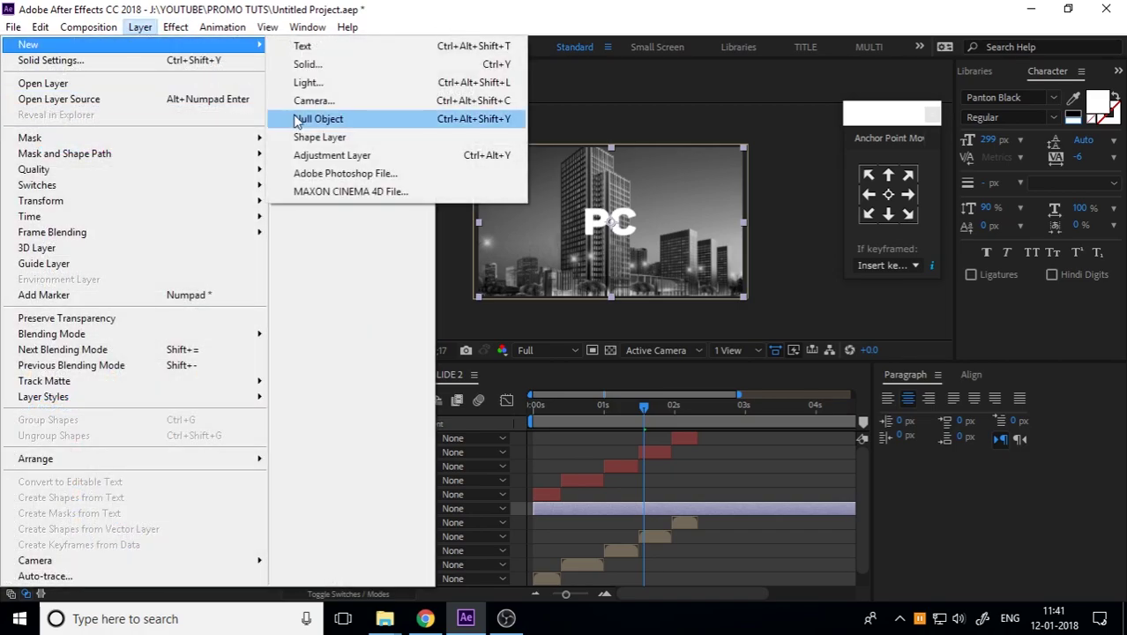
pyautogui.click(332, 146)
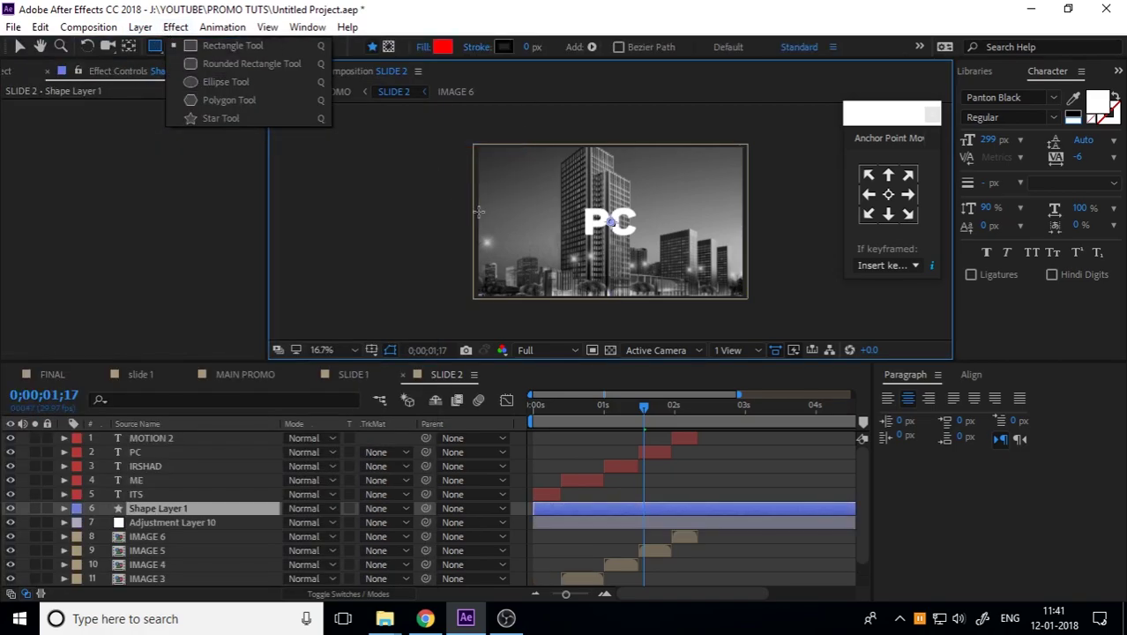
pyautogui.moveTo(476, 126); pyautogui.dragTo(765, 306)
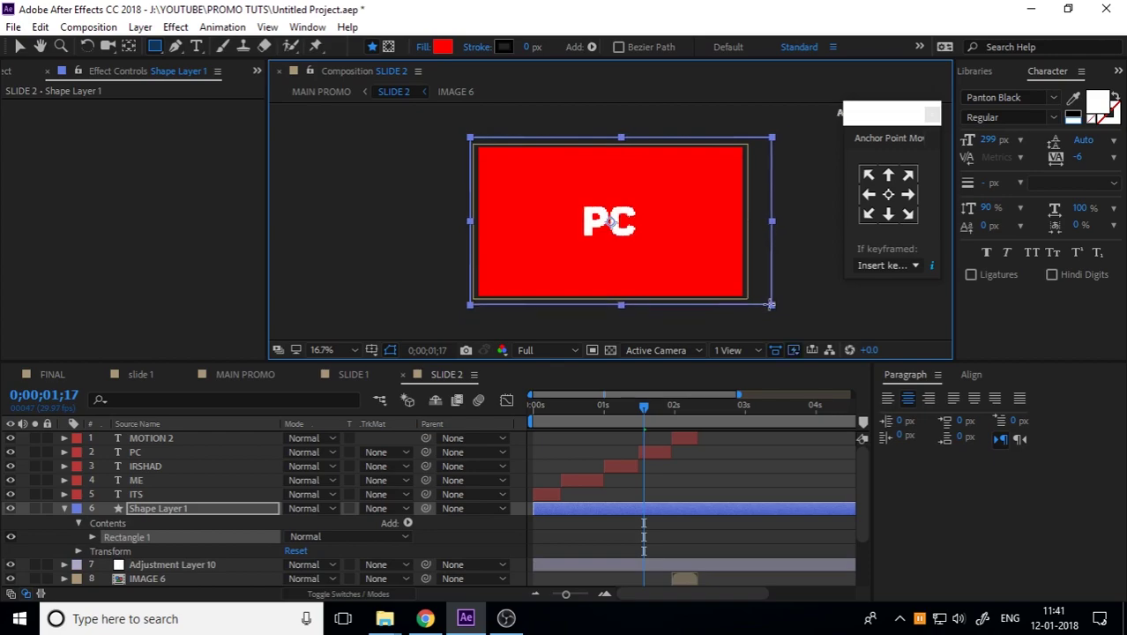
pyautogui.click(19, 45)
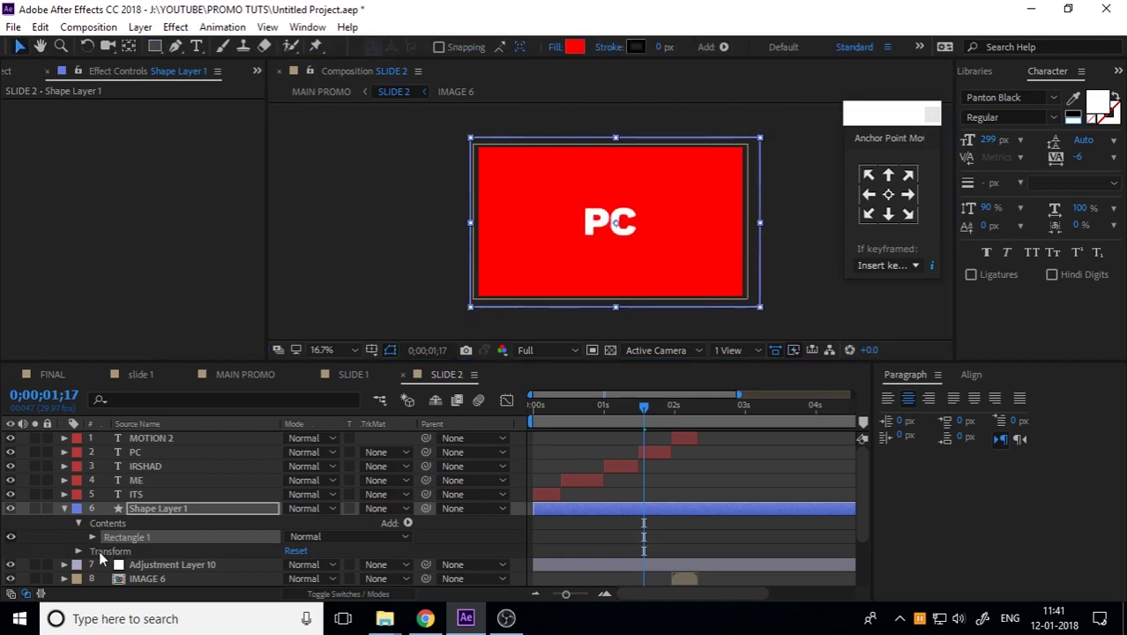
pyautogui.click(64, 509)
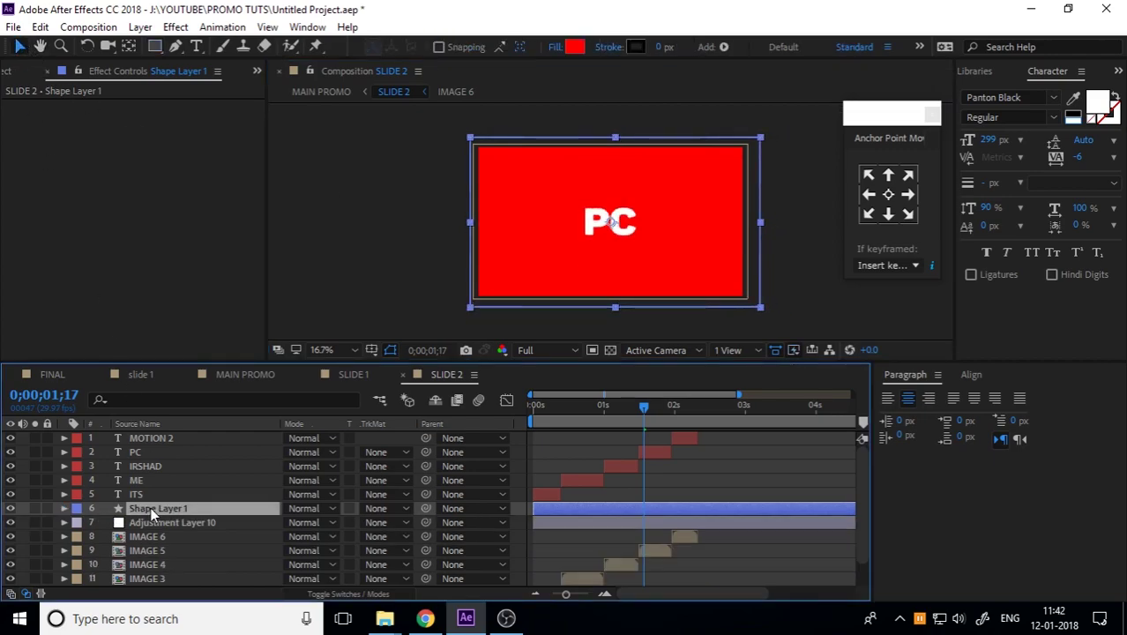
pyautogui.rightClick(151, 507)
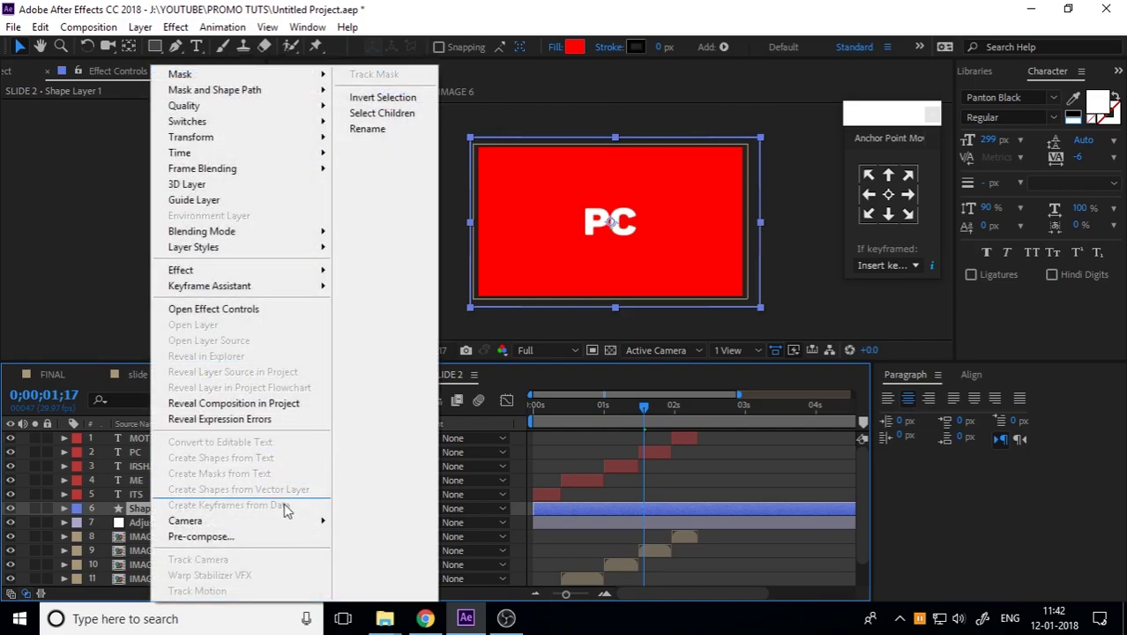
# Pre-compose Shape Layer 1 as SHAPE 2 and set its blending mode to Multiply
pyautogui.click(250, 540)
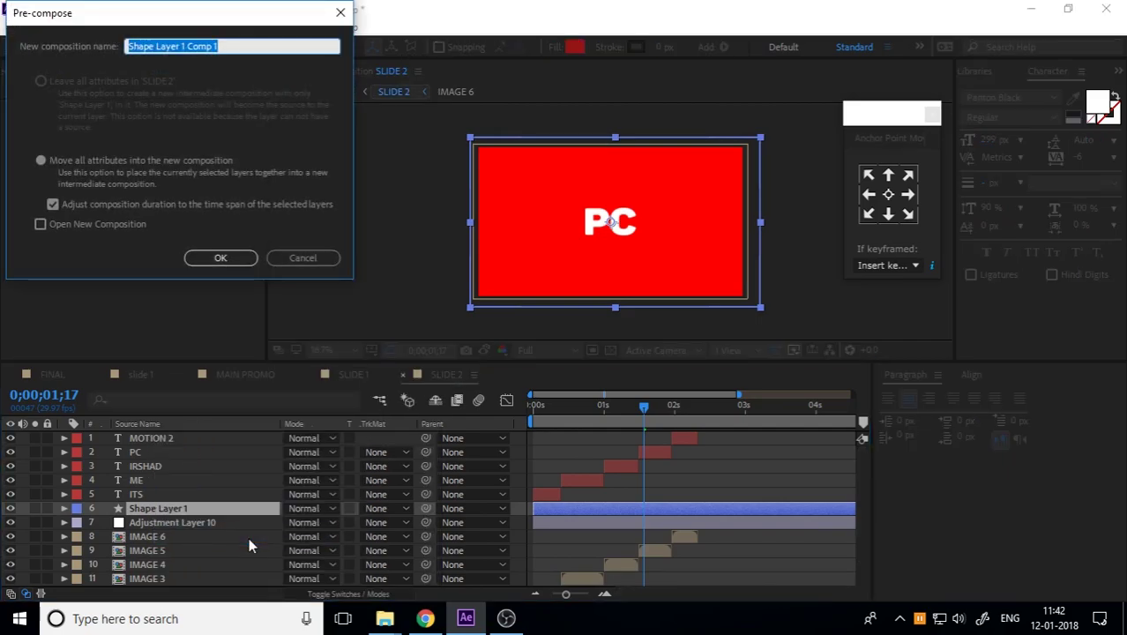
pyautogui.write('SHAPE 2')
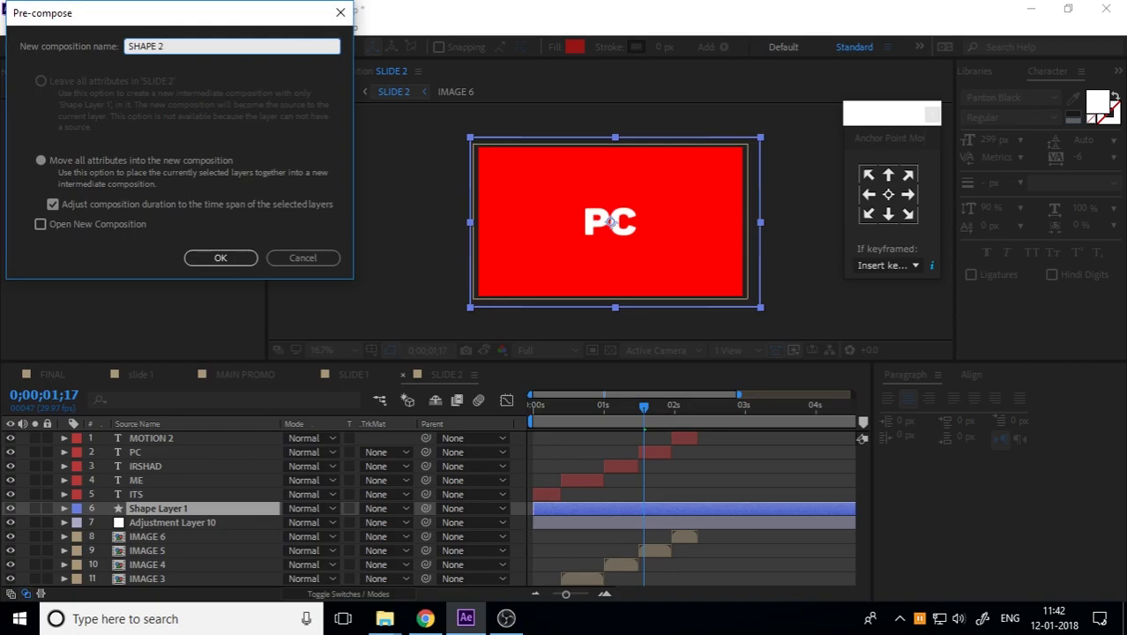
pyautogui.press('Return')
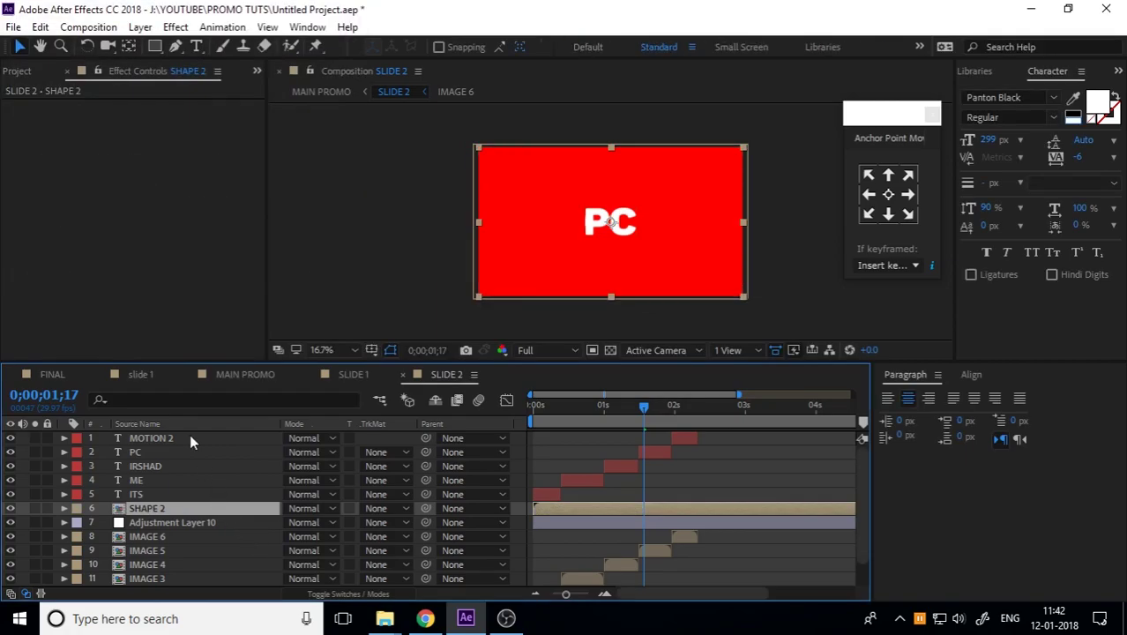
pyautogui.click(327, 510)
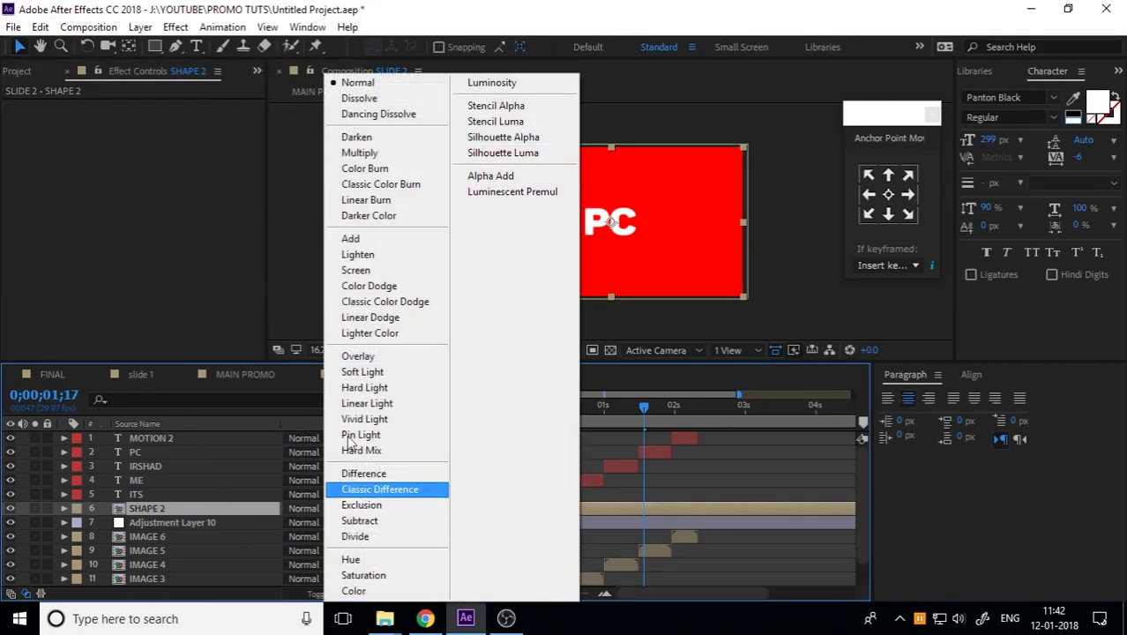
pyautogui.click(388, 155)
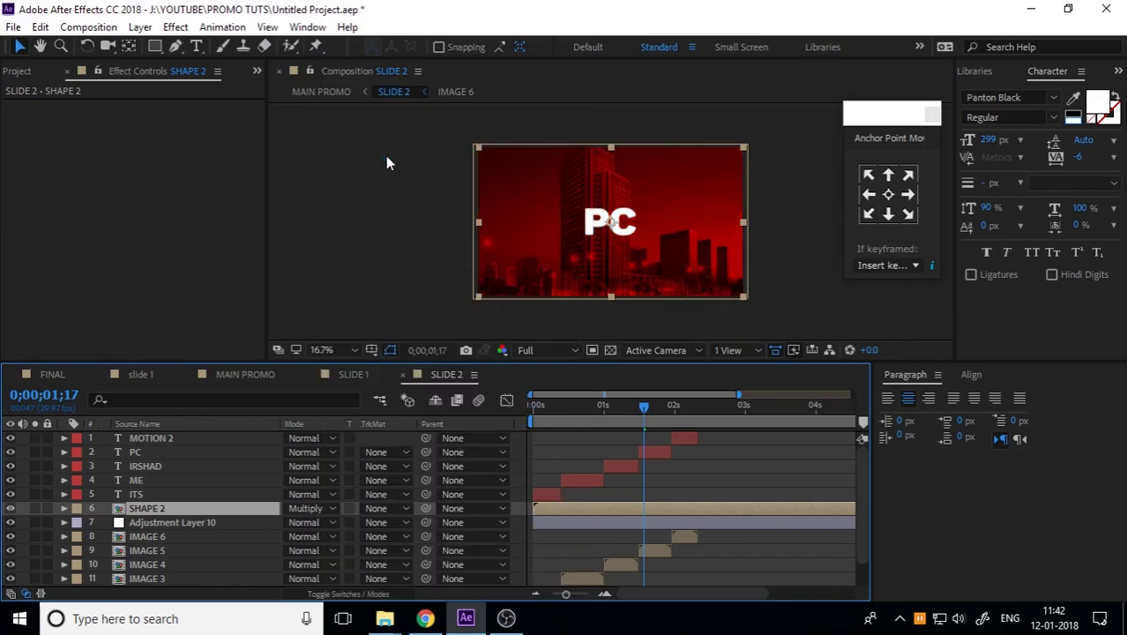
pyautogui.moveTo(568, 405); pyautogui.dragTo(495, 424)
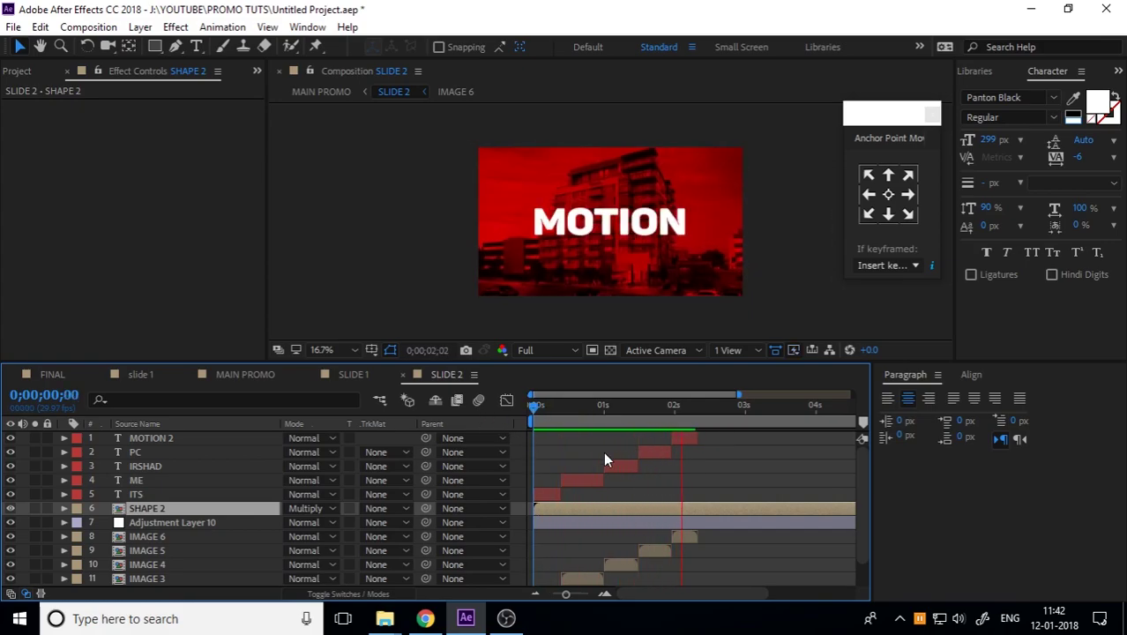
# Stop playback, open MAIN PROMO at 0;00 and collapse the SLIDE 2 layer's properties
pyautogui.press('space')
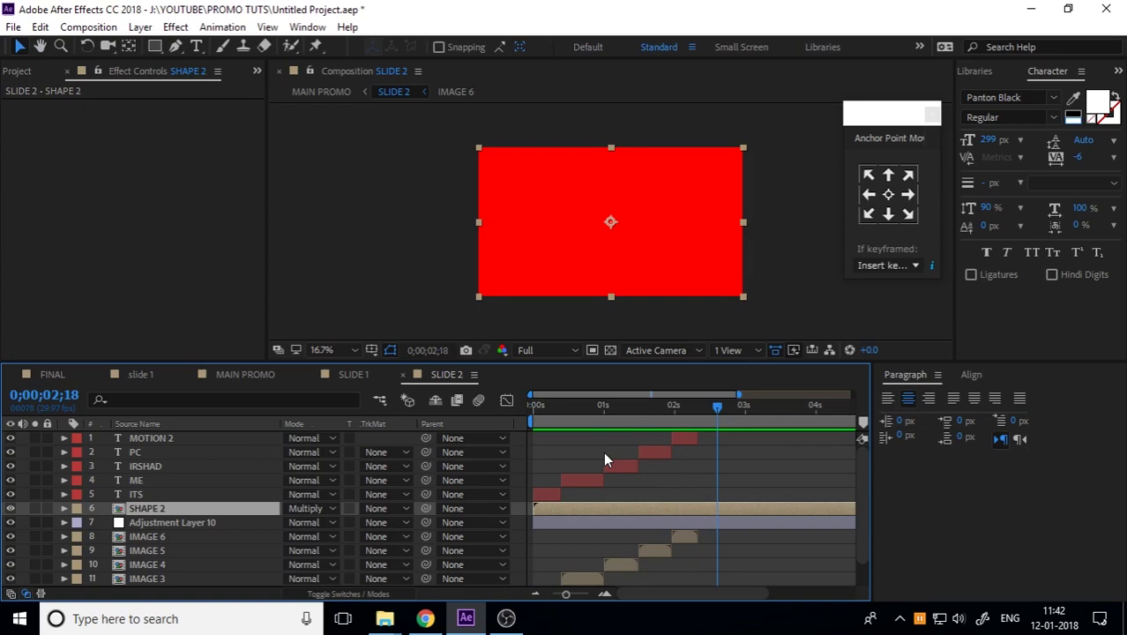
pyautogui.click(219, 373)
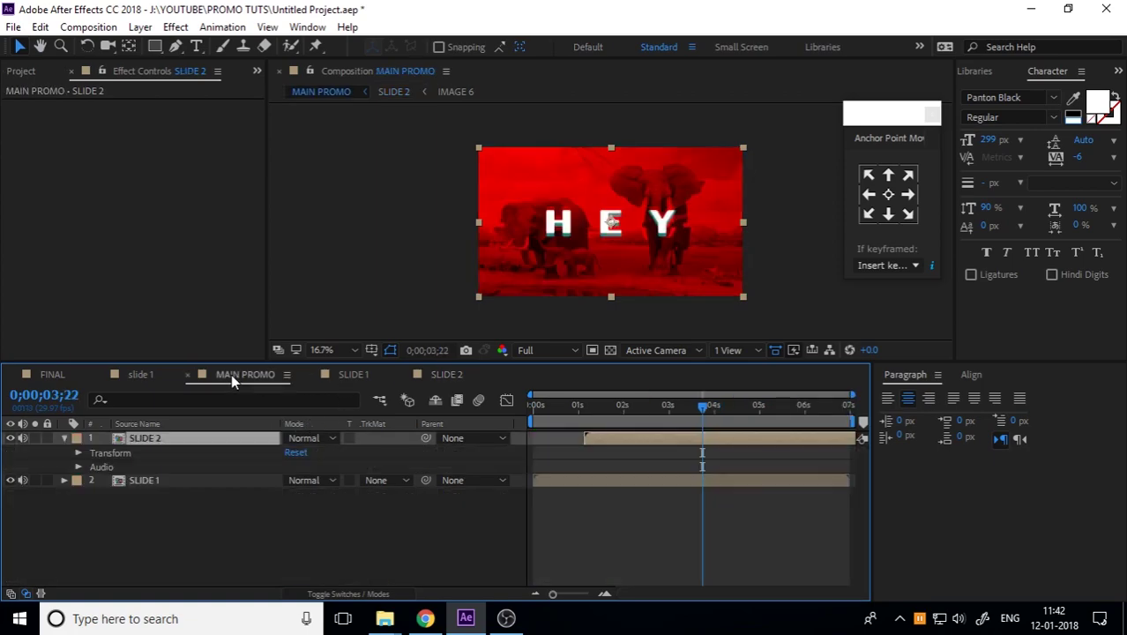
pyautogui.moveTo(613, 396); pyautogui.dragTo(533, 407)
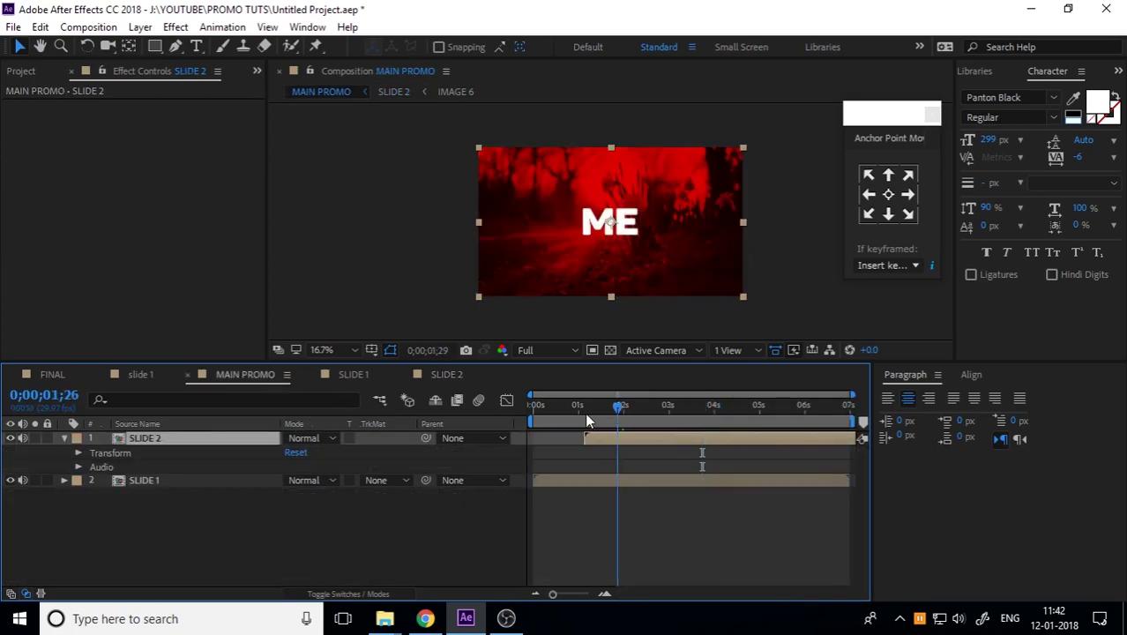
pyautogui.click(64, 439)
pyautogui.click(201, 481)
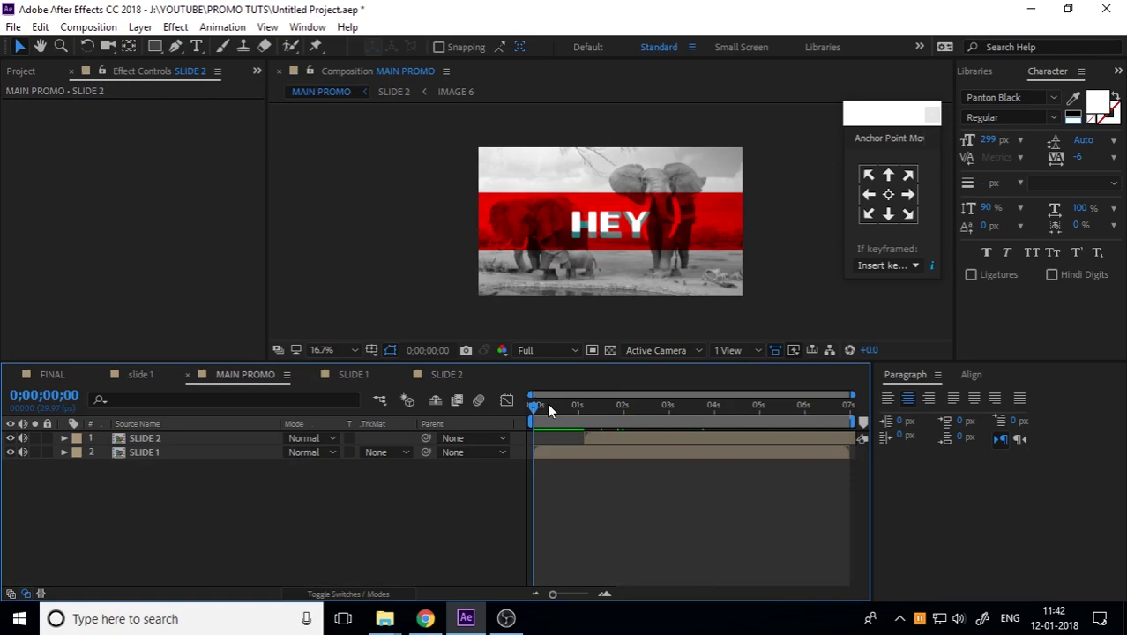
# Preview the MAIN PROMO composition from the start
pyautogui.press('space')
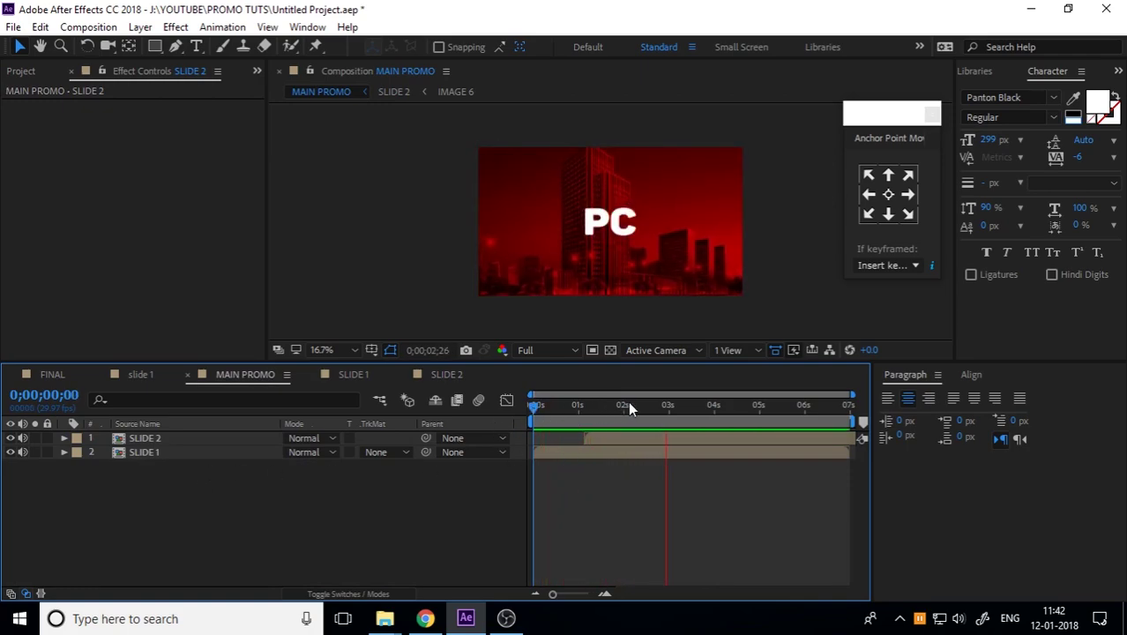
pyautogui.press('space')
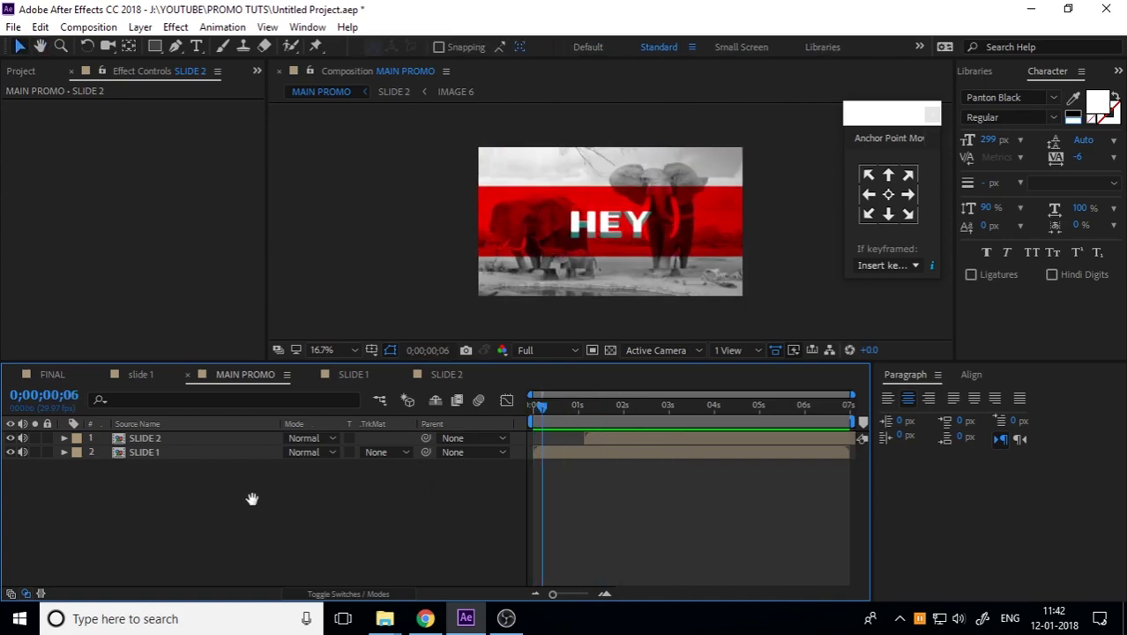
pyautogui.press('space')
# Turn off the audio switch on the AUDIO layer in both SLIDE 1 and SLIDE 2
pyautogui.click(337, 371)
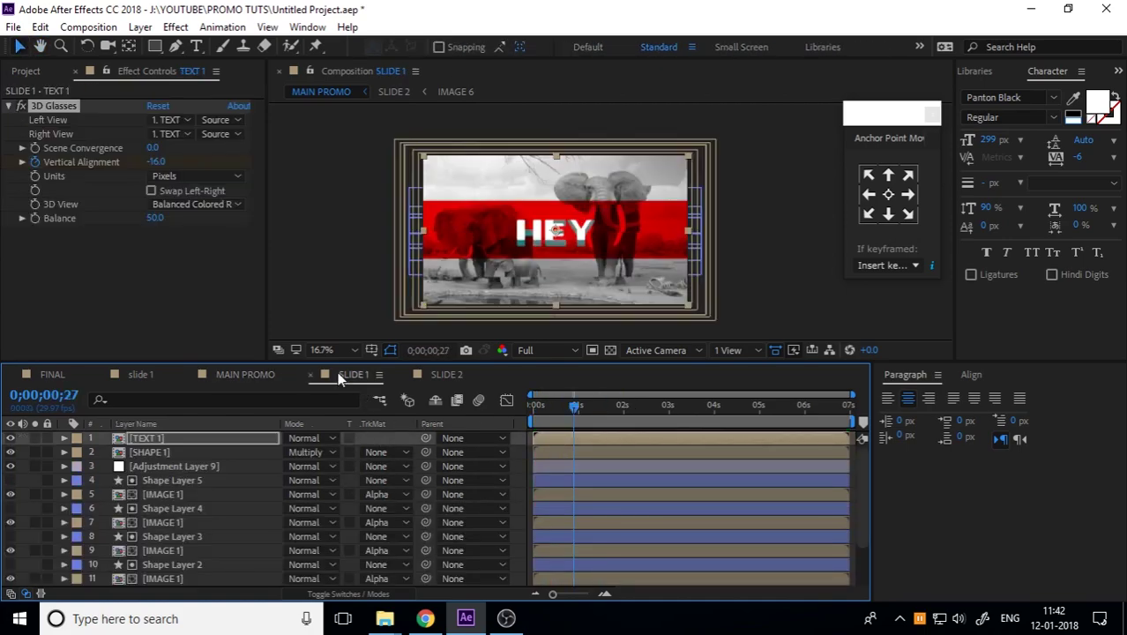
pyautogui.scroll(-2, 133, 564)
pyautogui.click(143, 578)
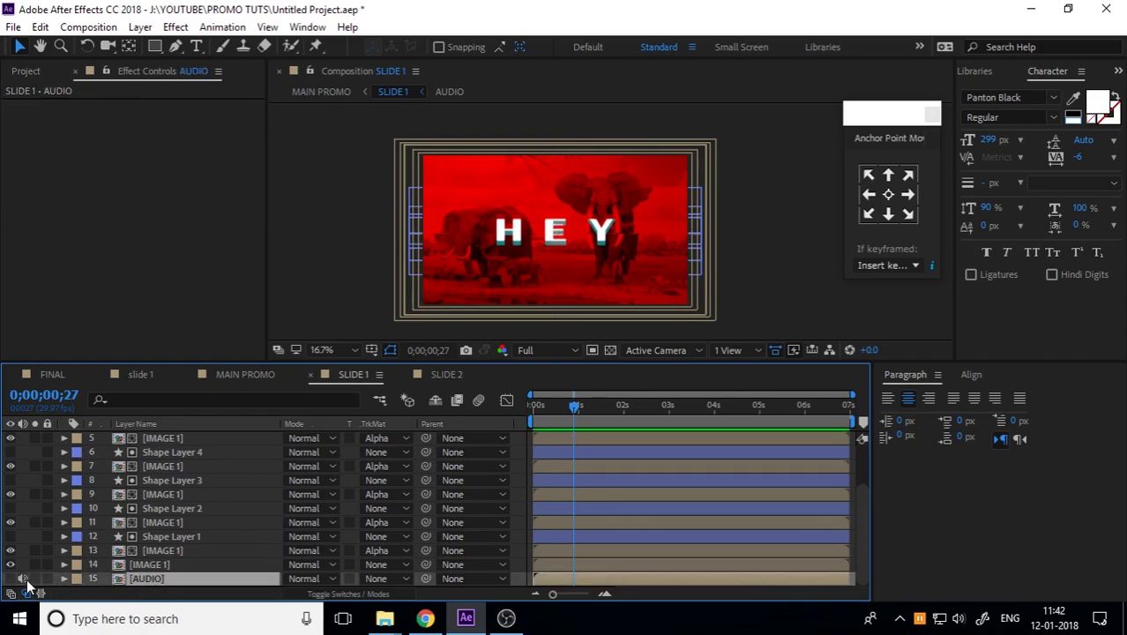
pyautogui.click(26, 579)
pyautogui.click(446, 375)
pyautogui.scroll(-1, 61, 574)
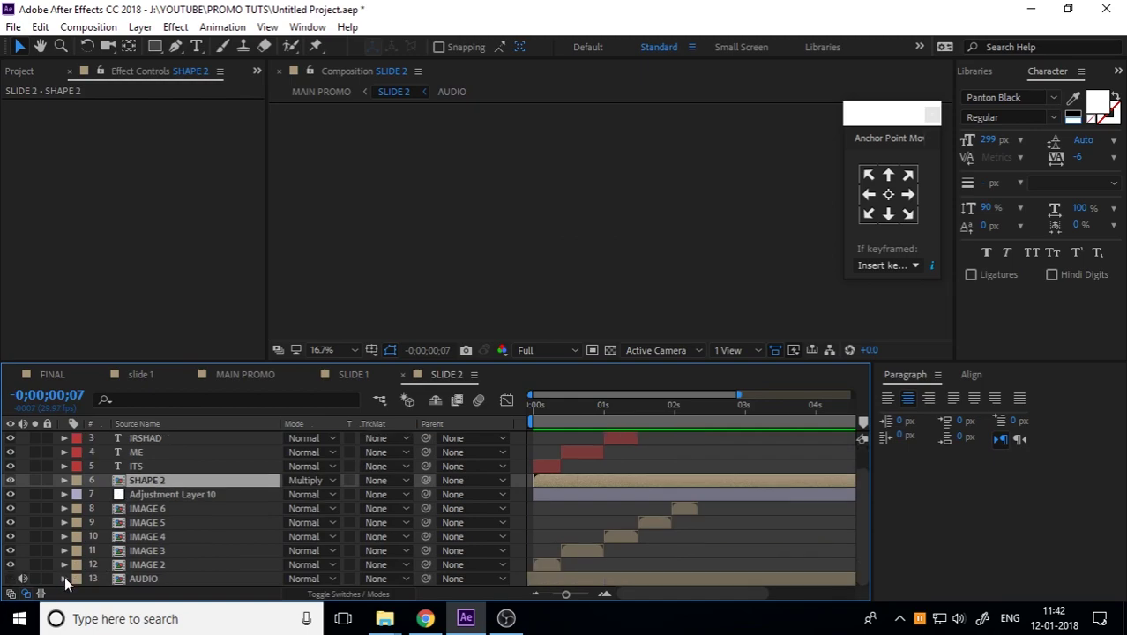
pyautogui.click(23, 579)
# In MAIN PROMO, add the Stomp.MP4 clip to the timeline, then delete that layer
pyautogui.click(245, 375)
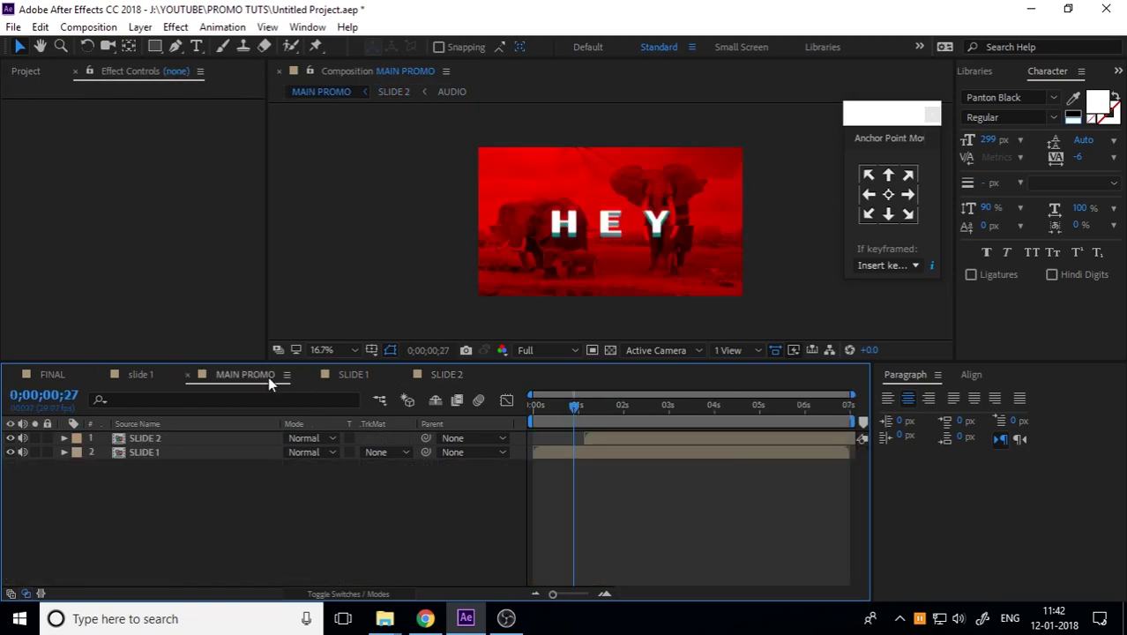
pyautogui.scroll(2, 45, 291)
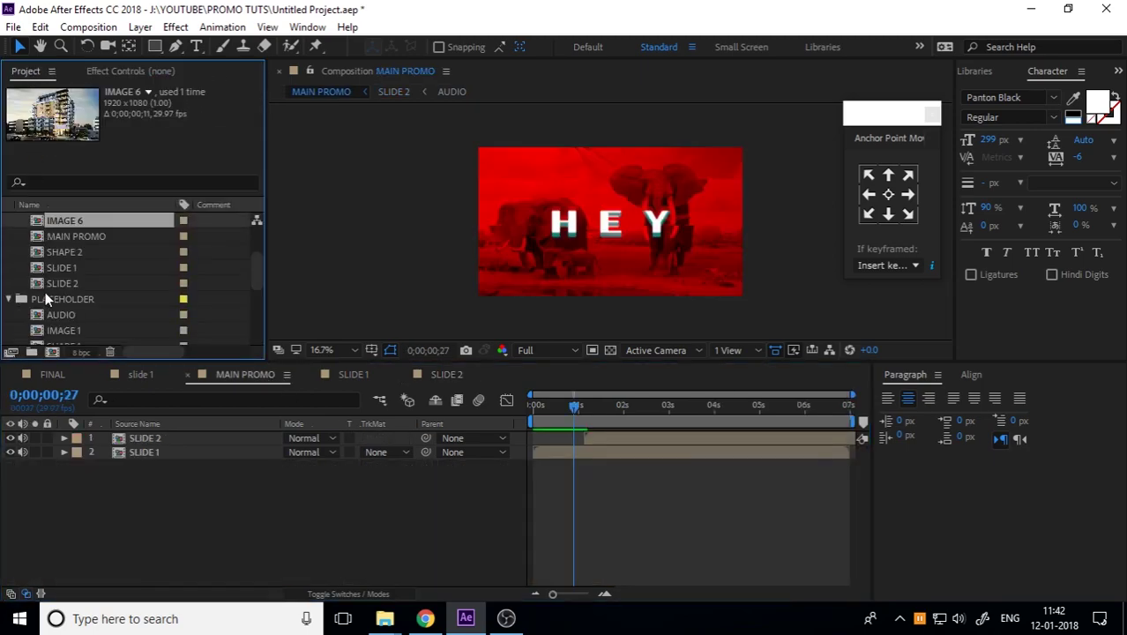
pyautogui.scroll(-5, 71, 317)
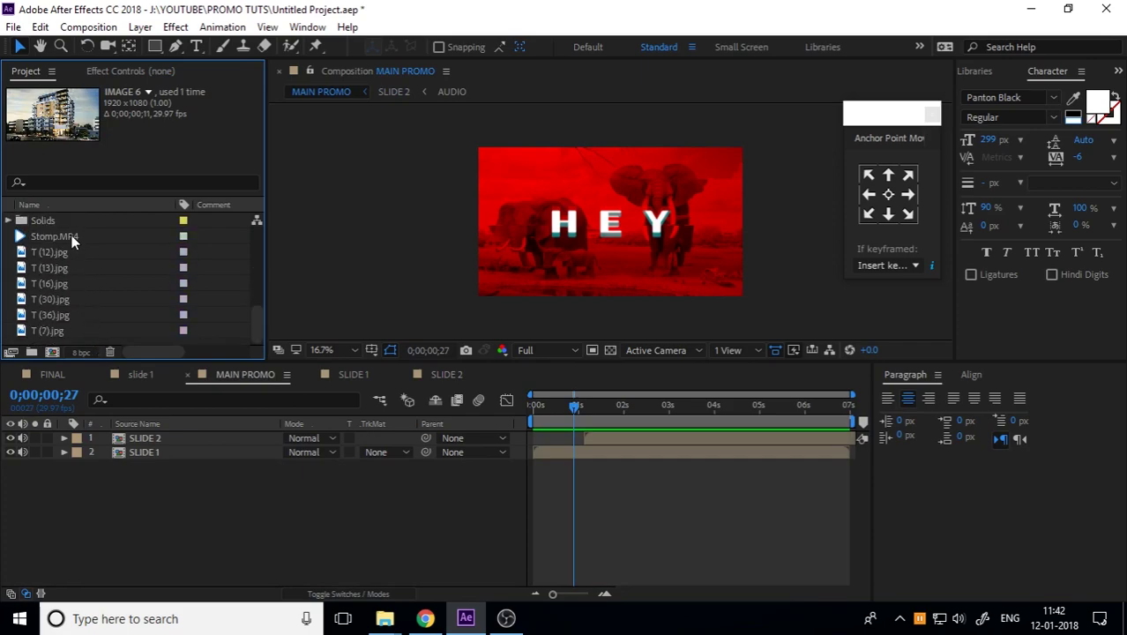
pyautogui.moveTo(72, 241); pyautogui.dragTo(121, 503)
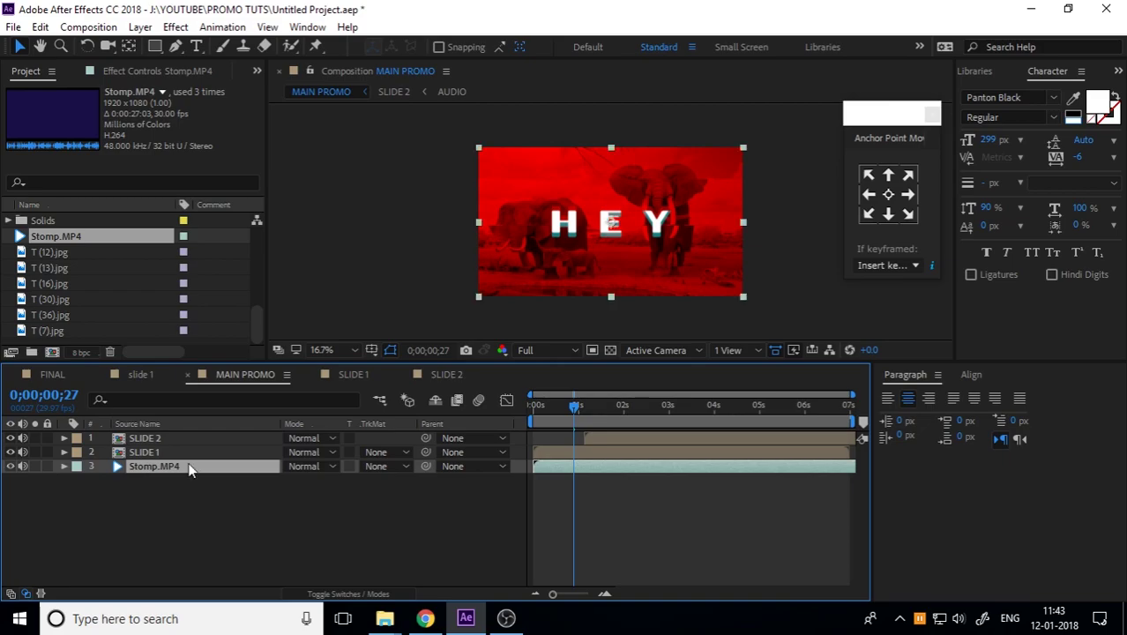
pyautogui.press('Delete')
# Drag the AUDIO comp into MAIN PROMO as a third layer and preview with sound
pyautogui.scroll(-5, 75, 301)
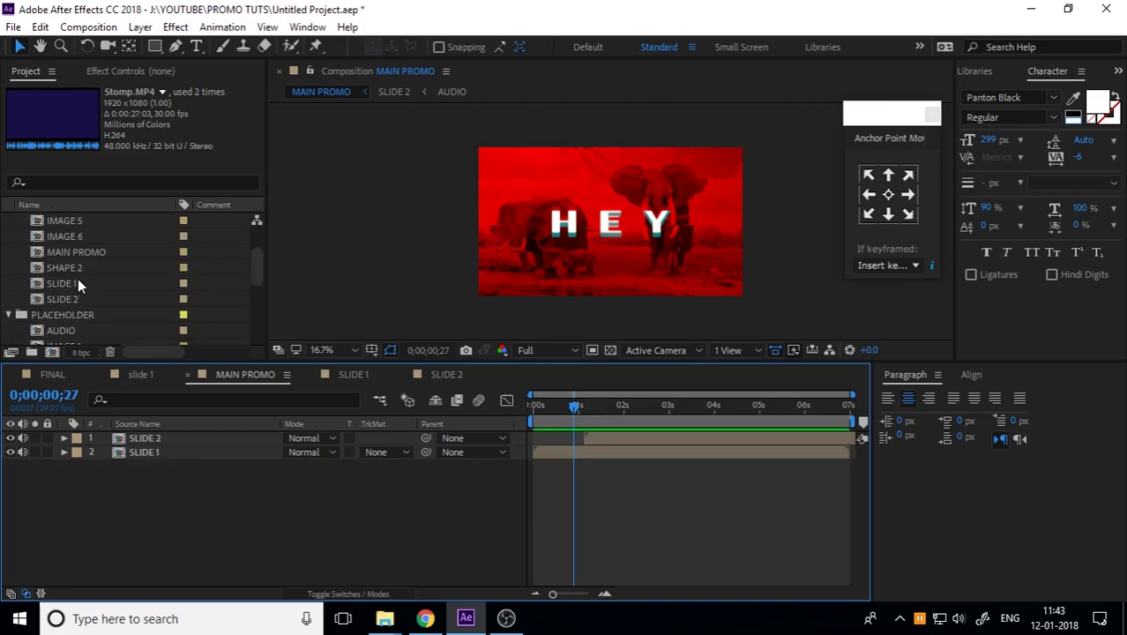
pyautogui.scroll(2, 78, 283)
pyautogui.scroll(-3, 81, 287)
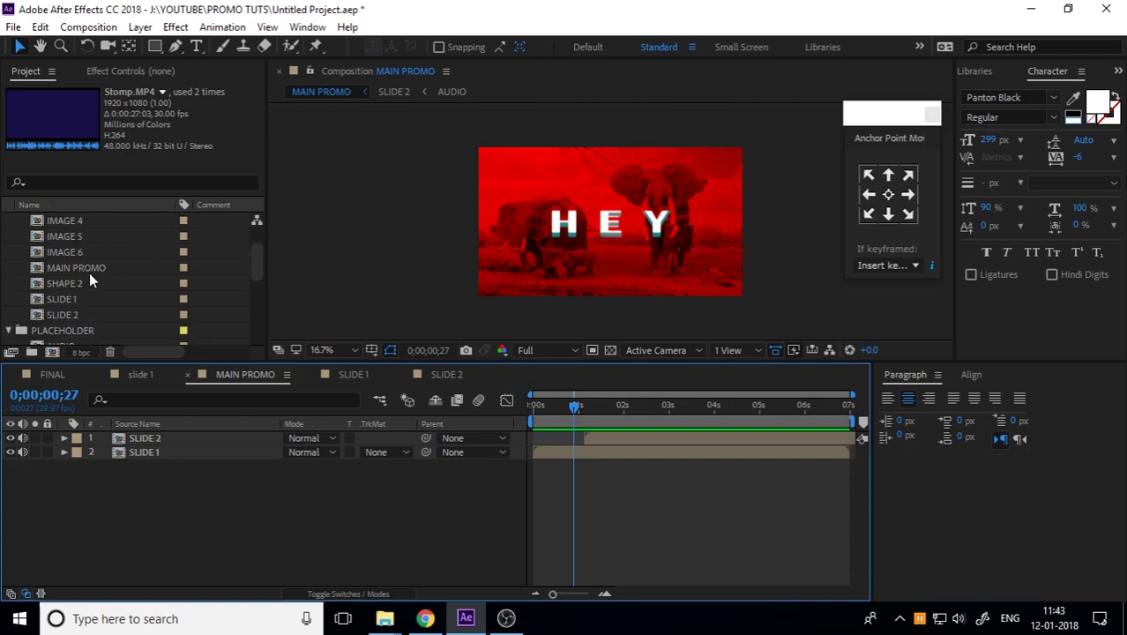
pyautogui.scroll(-3, 89, 272)
pyautogui.moveTo(87, 255); pyautogui.dragTo(179, 501)
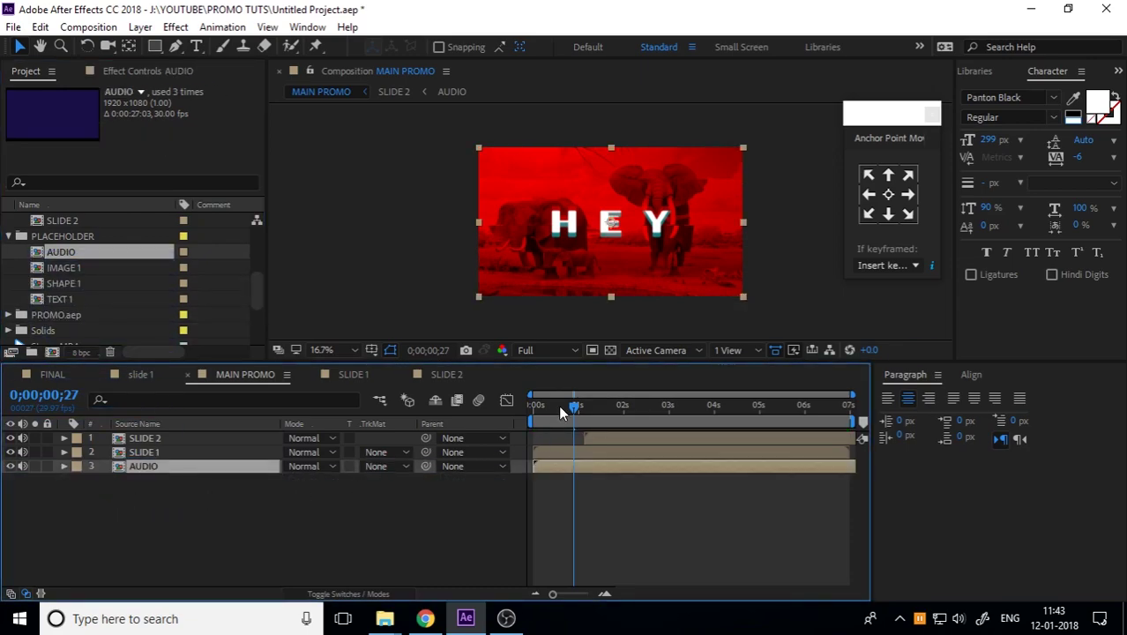
pyautogui.press('space')
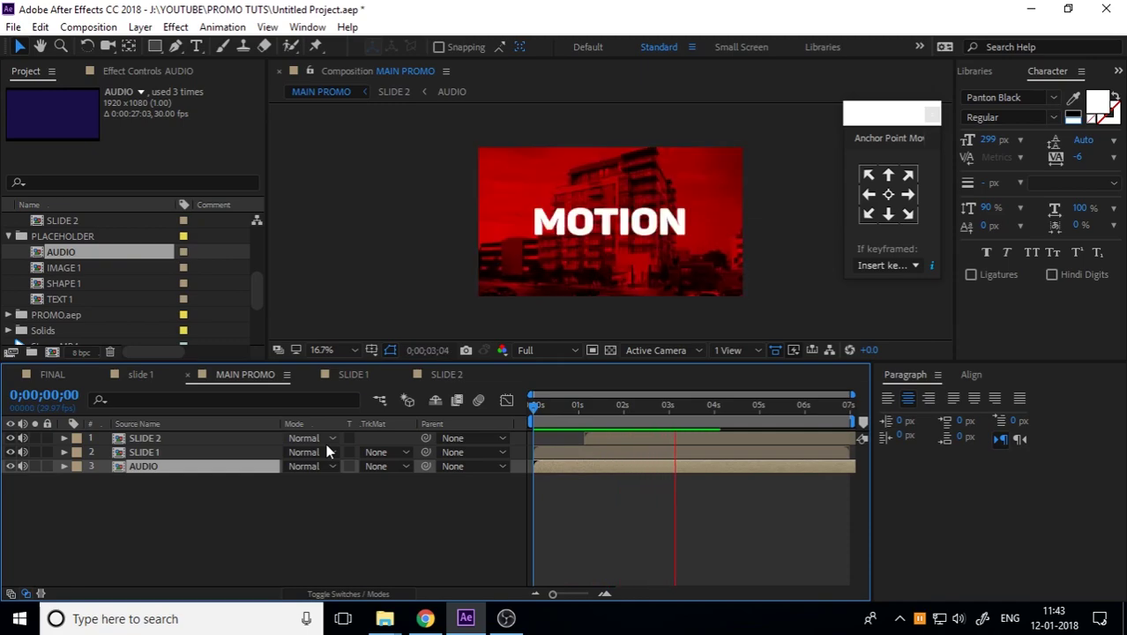
pyautogui.press('space')
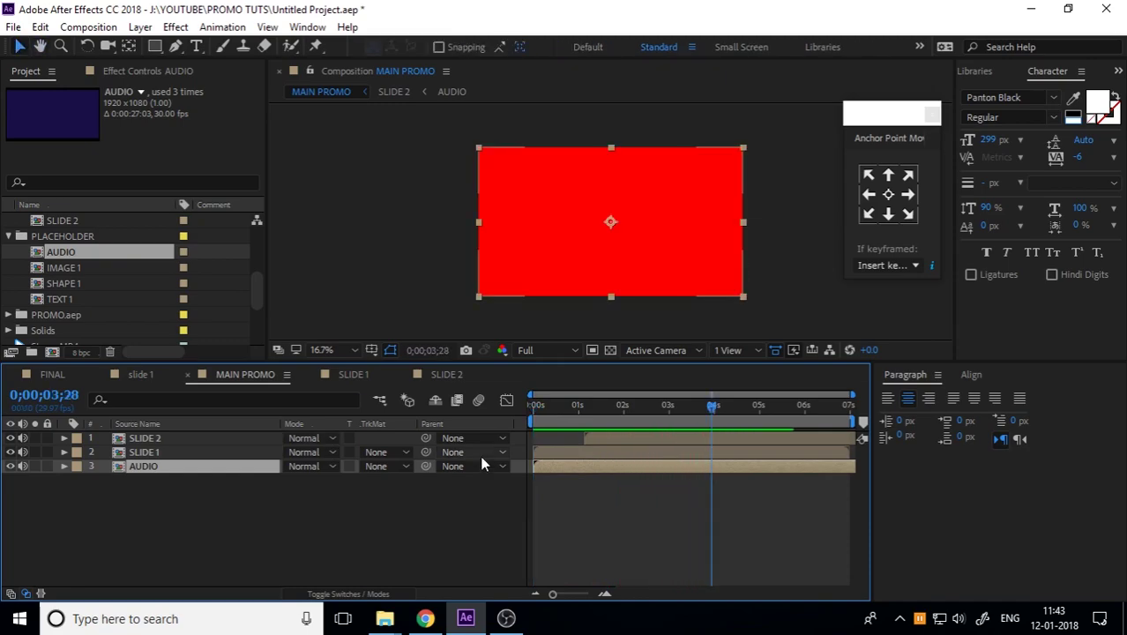
pyautogui.click(577, 408)
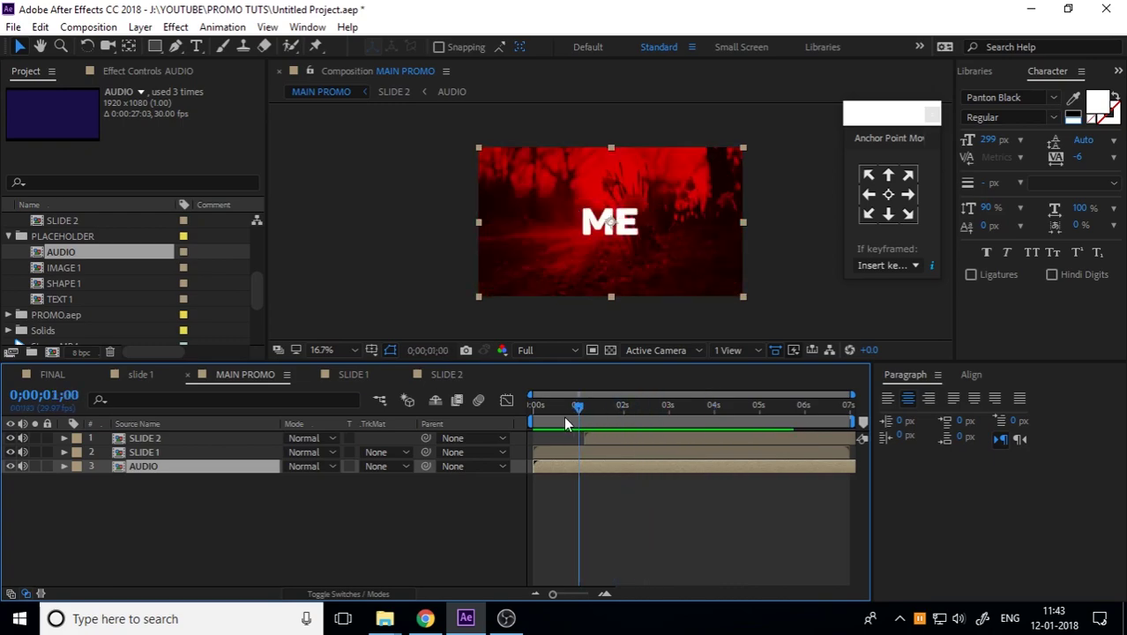
pyautogui.moveTo(565, 423); pyautogui.dragTo(527, 428)
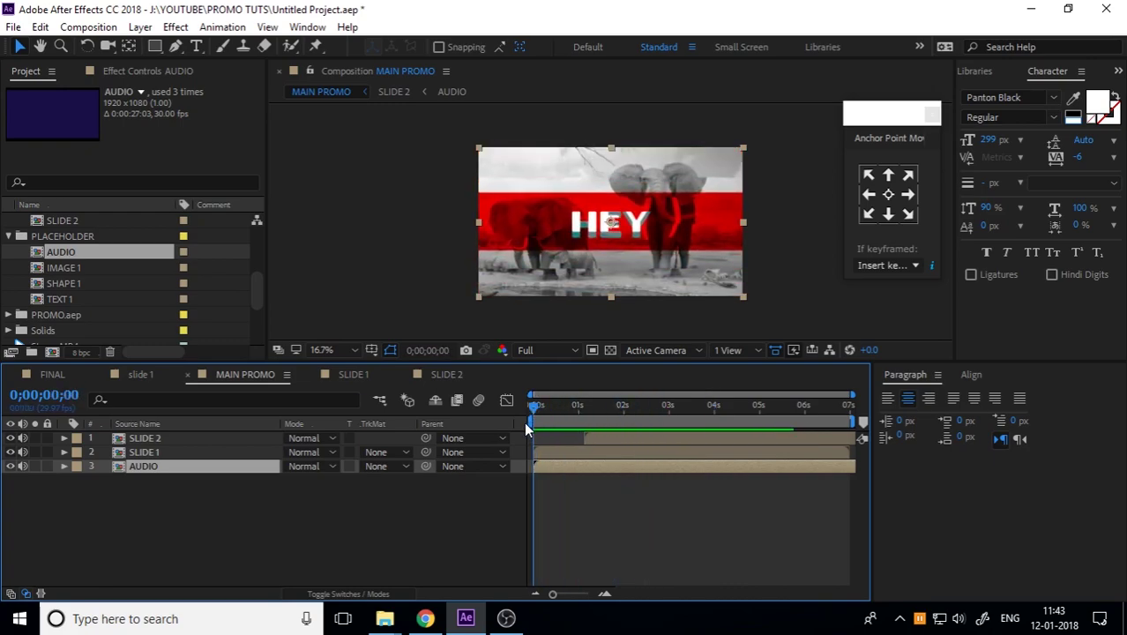
pyautogui.press('space')
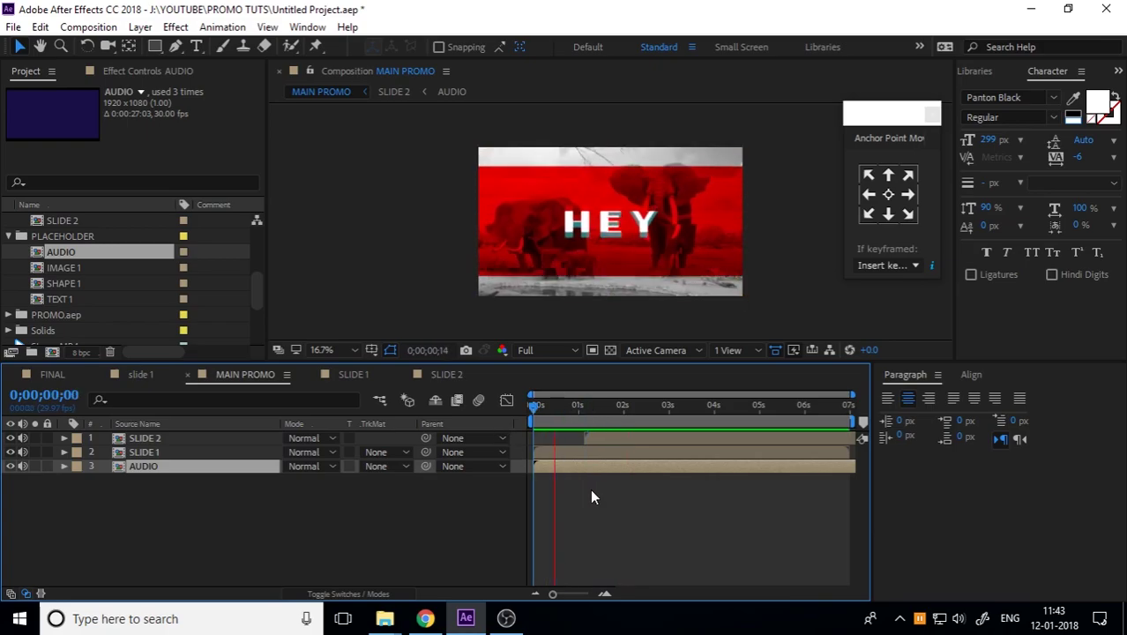
pyautogui.click(574, 407)
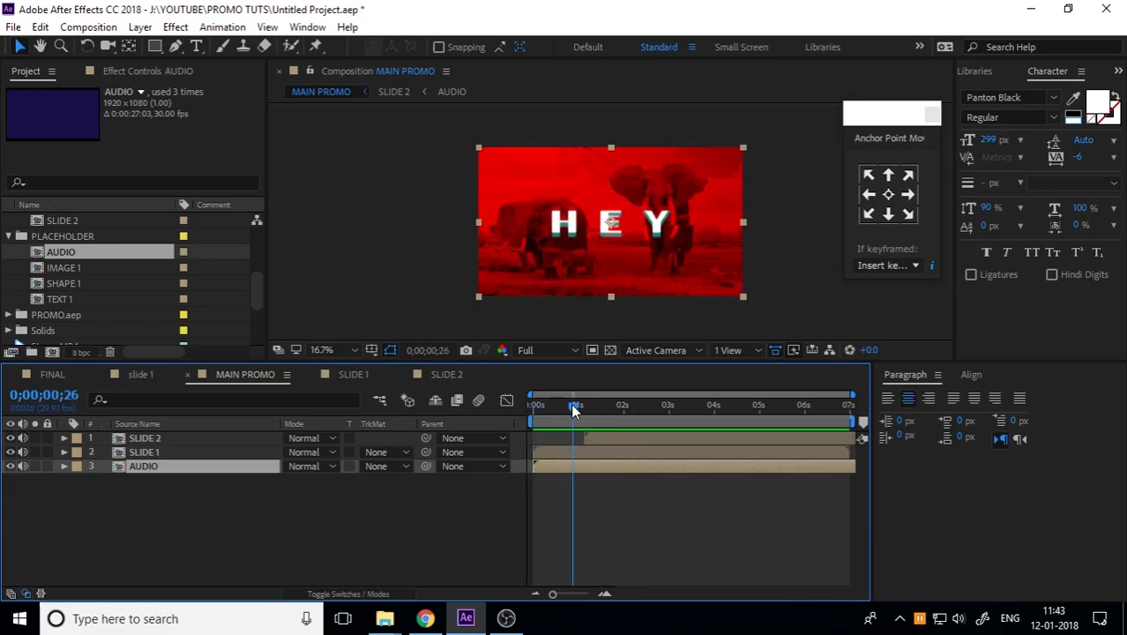
pyautogui.press('space')
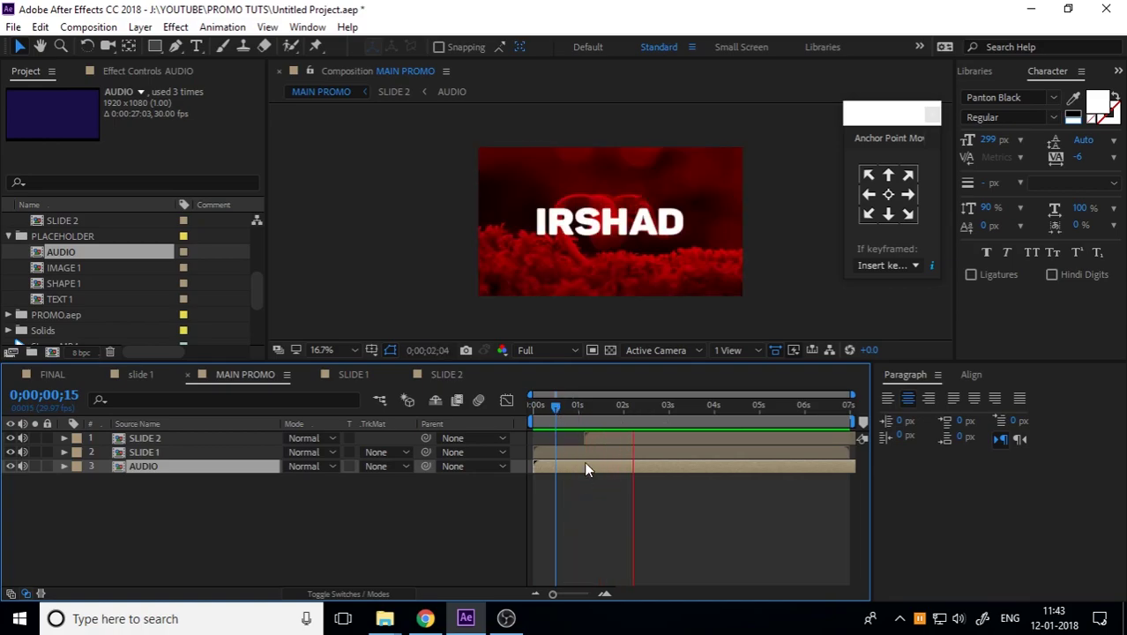
pyautogui.press('Home')
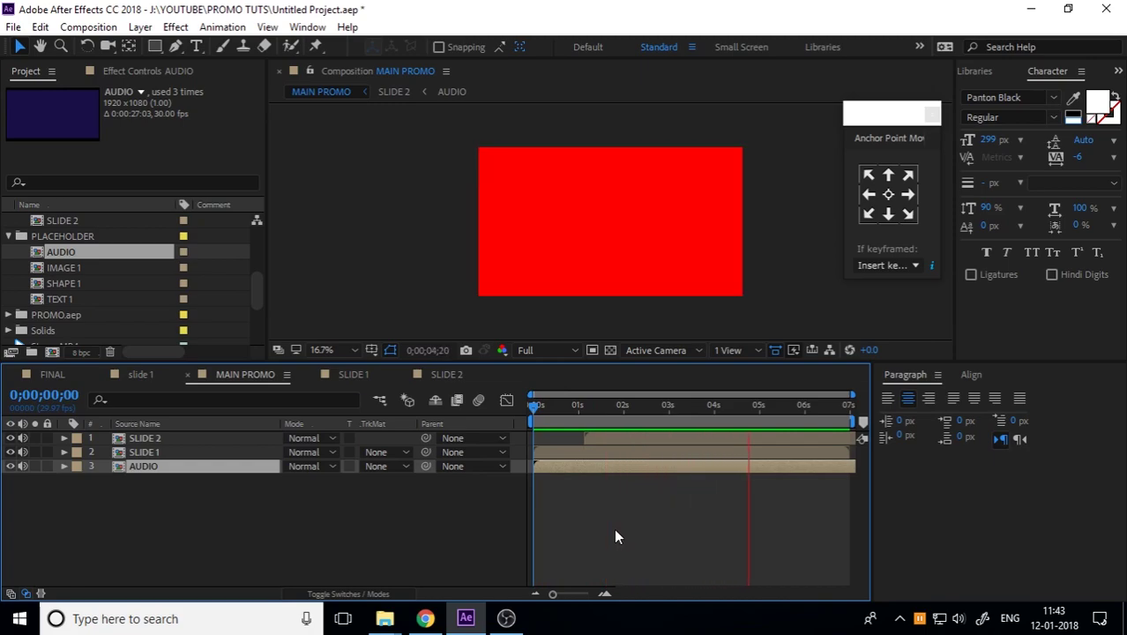
pyautogui.click(660, 408)
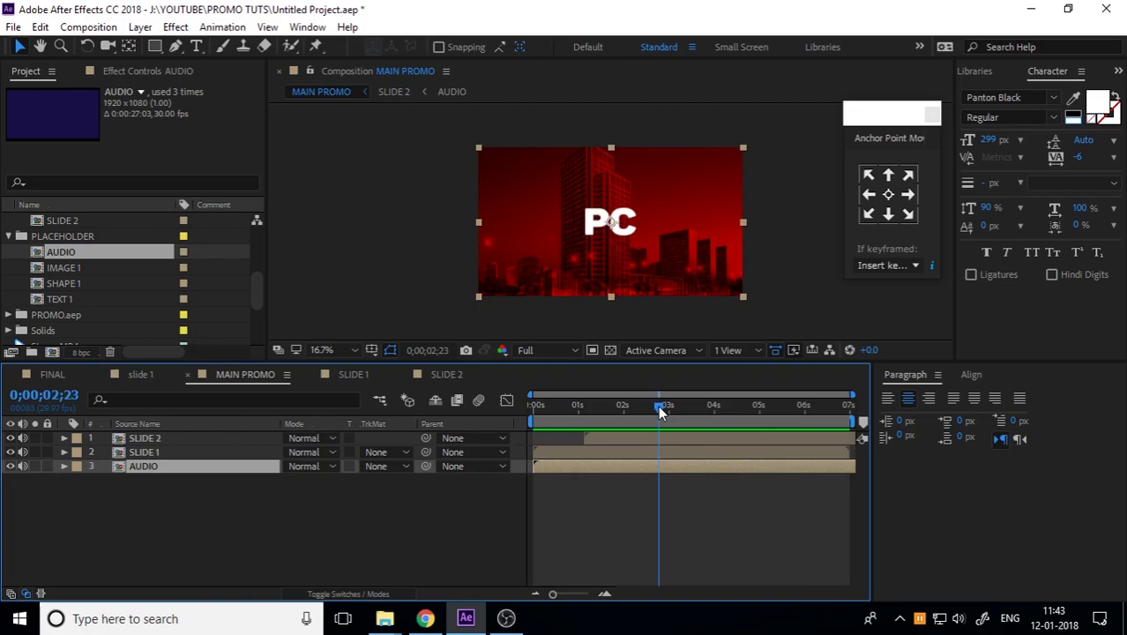
pyautogui.moveTo(660, 411)
pyautogui.mouseDown()
pyautogui.moveTo(690, 421)
pyautogui.moveTo(693, 410)
pyautogui.mouseUp()
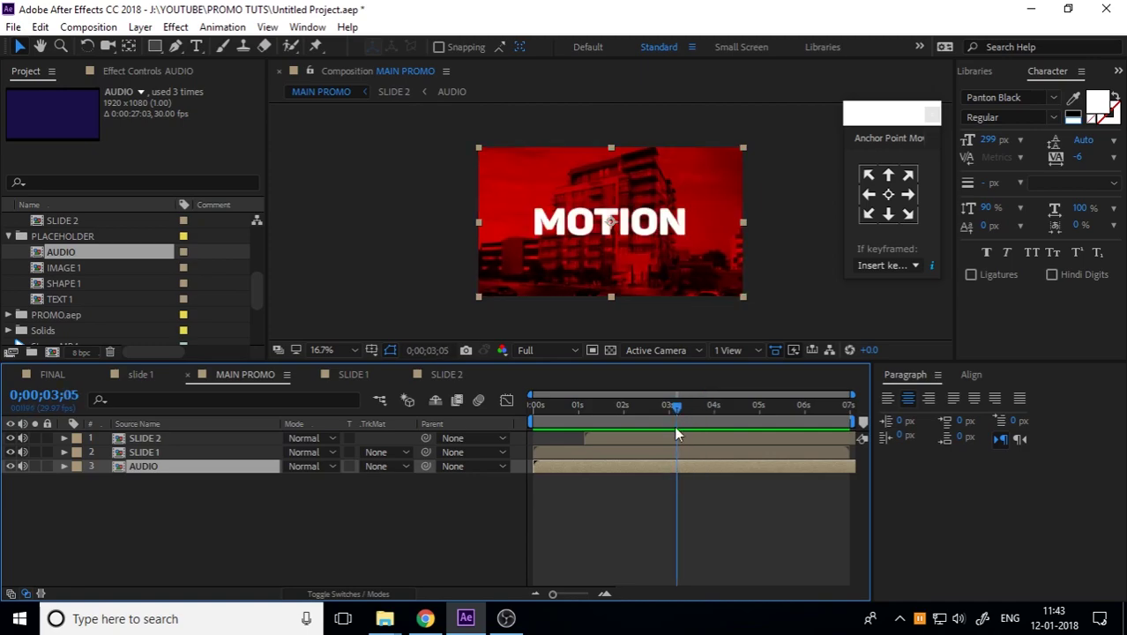
pyautogui.moveTo(692, 406); pyautogui.dragTo(702, 462)
pyautogui.click(267, 517)
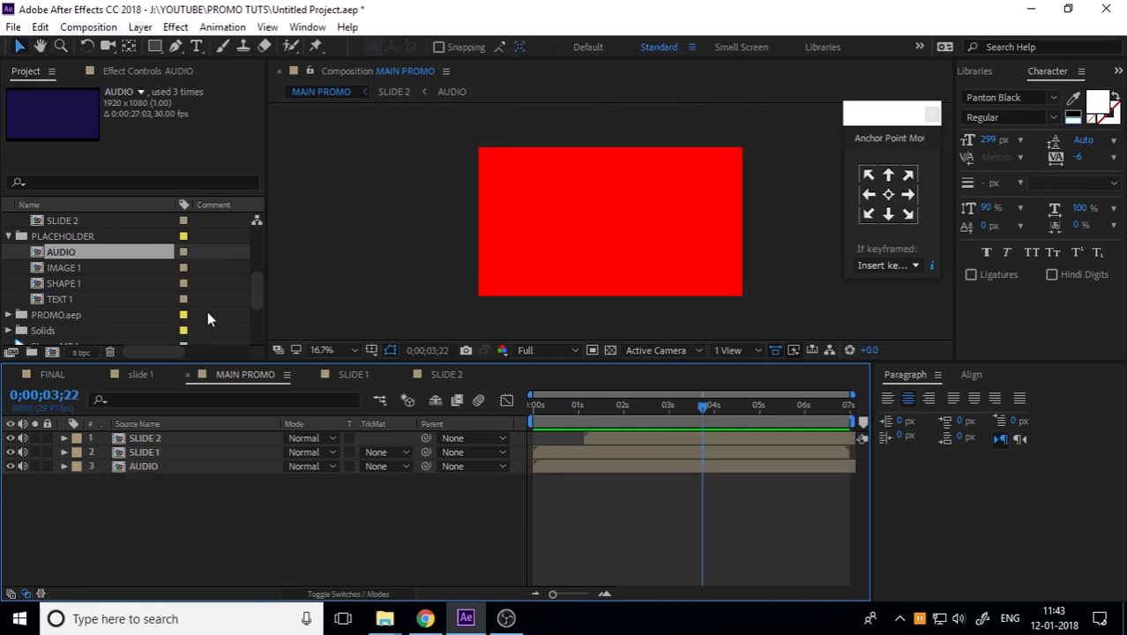
# In SLIDE 2, show the whole seven-second timeline and preview from the MOTION frame around 2;04
pyautogui.click(439, 376)
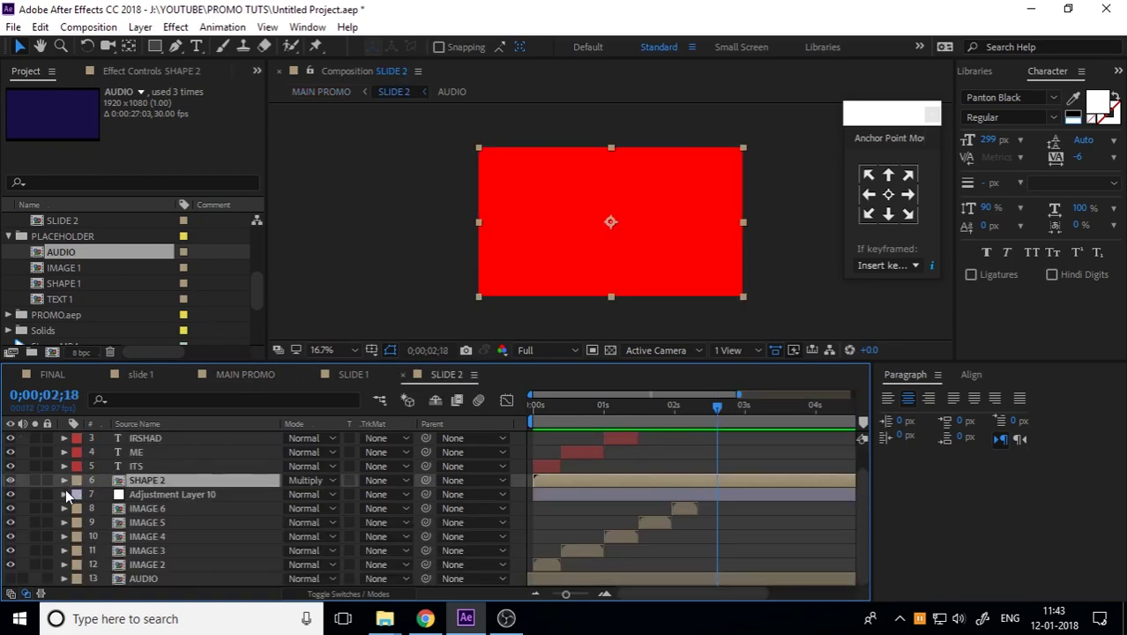
pyautogui.scroll(1, 746, 472)
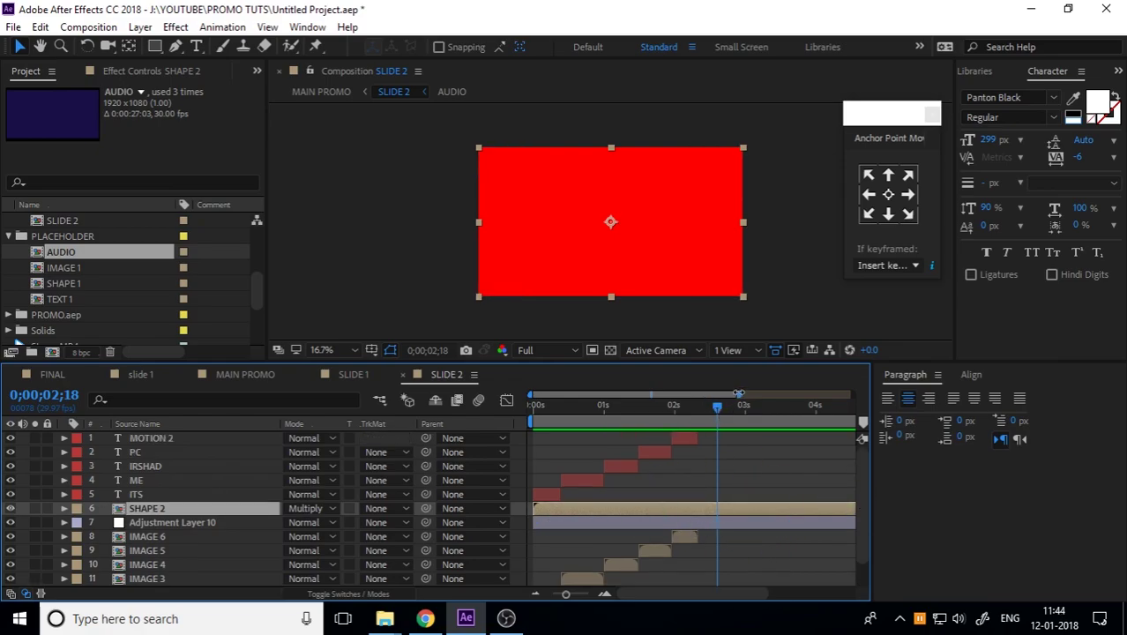
pyautogui.moveTo(739, 395); pyautogui.dragTo(885, 406)
pyautogui.moveTo(664, 406); pyautogui.dragTo(635, 413)
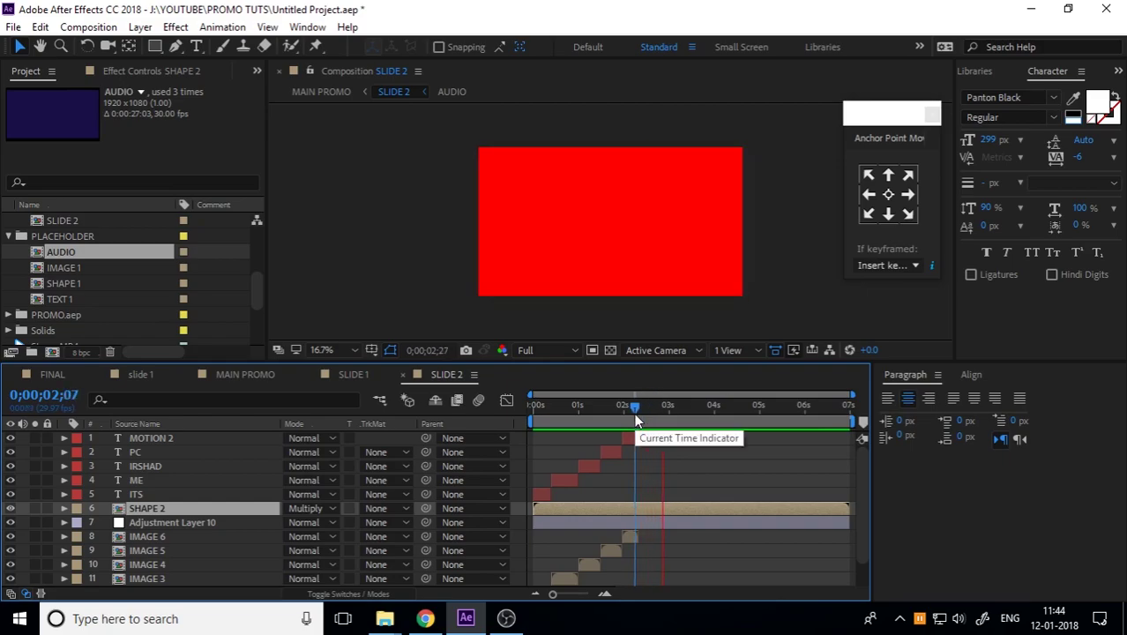
pyautogui.moveTo(634, 413); pyautogui.dragTo(629, 413)
pyautogui.scroll(-2, 122, 561)
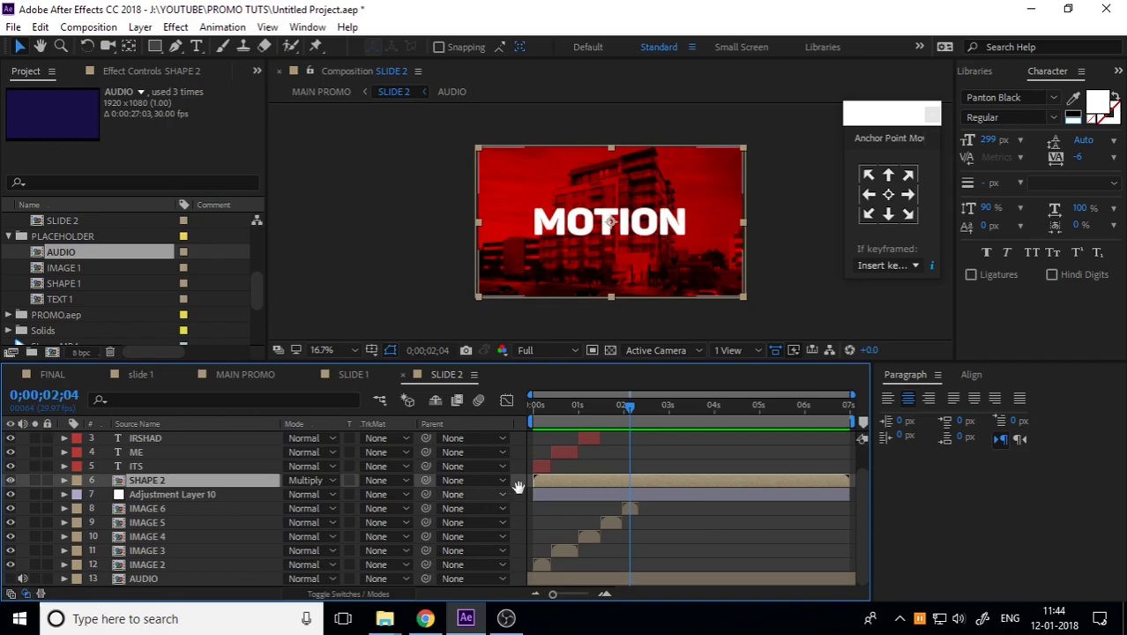
pyautogui.press('space')
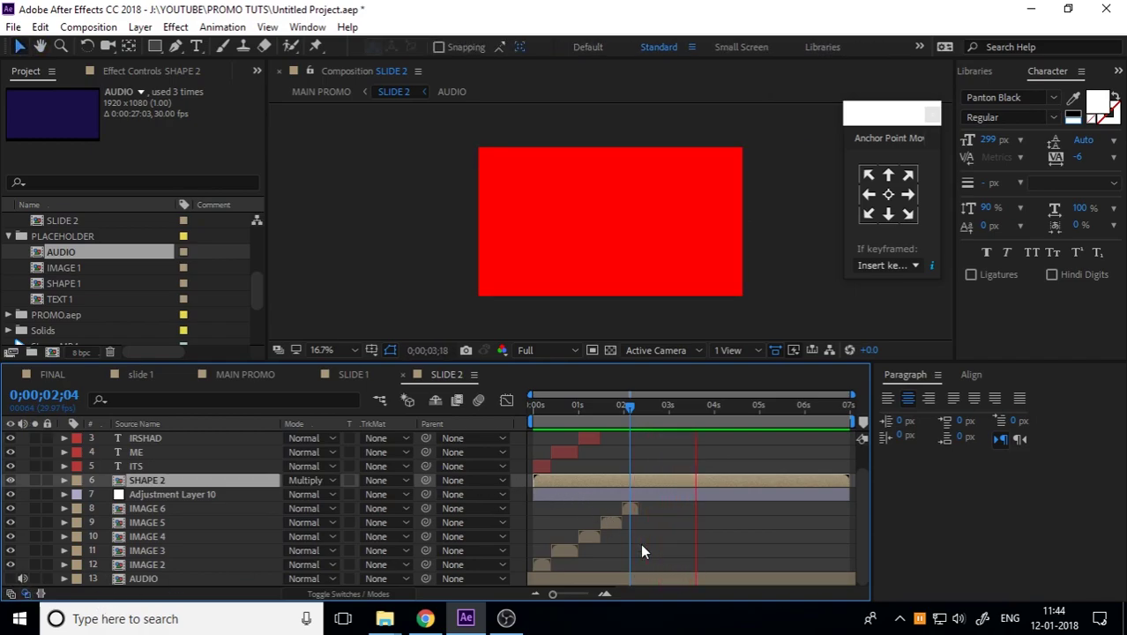
pyautogui.moveTo(664, 430); pyautogui.dragTo(641, 429)
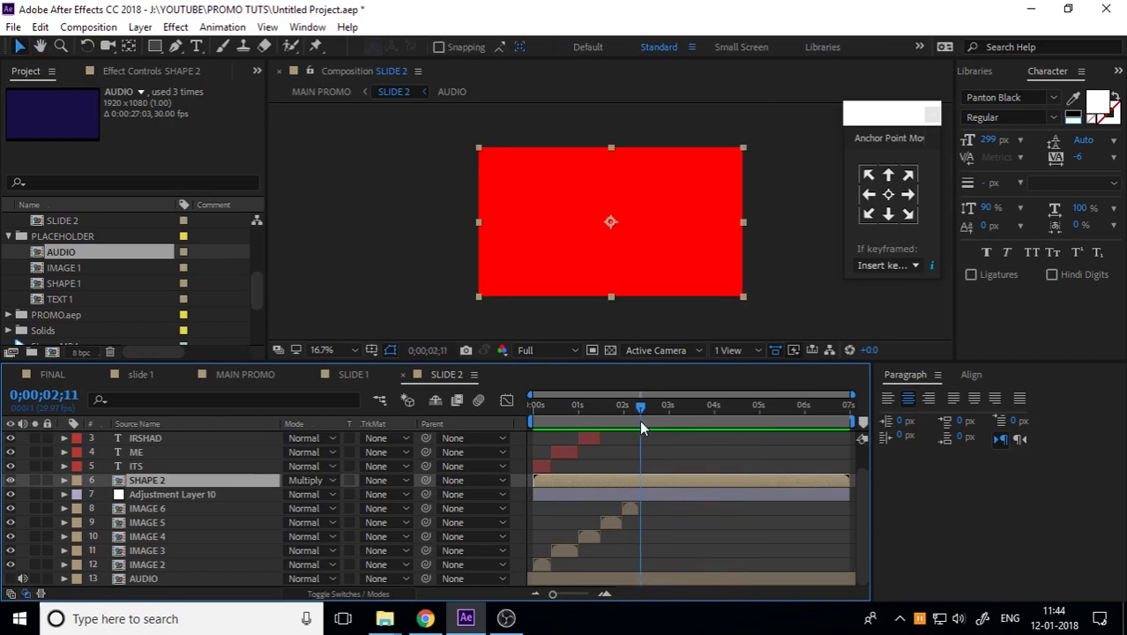
# Reveal the AUDIO layer's waveform and move the time to where MOTION appears
pyautogui.click(64, 579)
pyautogui.click(78, 579)
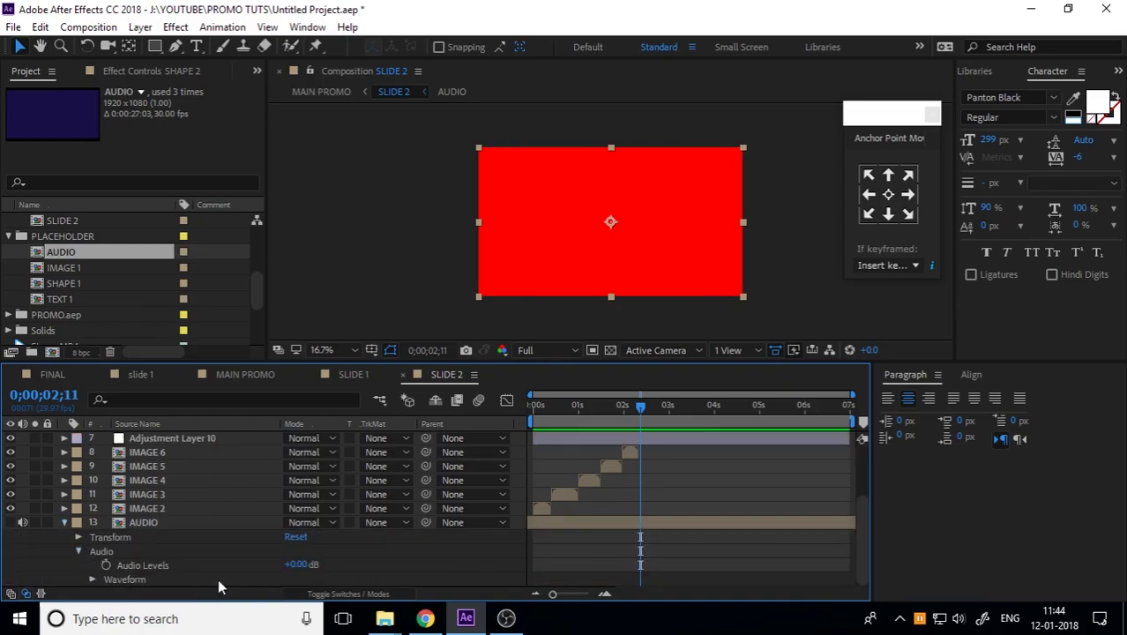
pyautogui.click(93, 580)
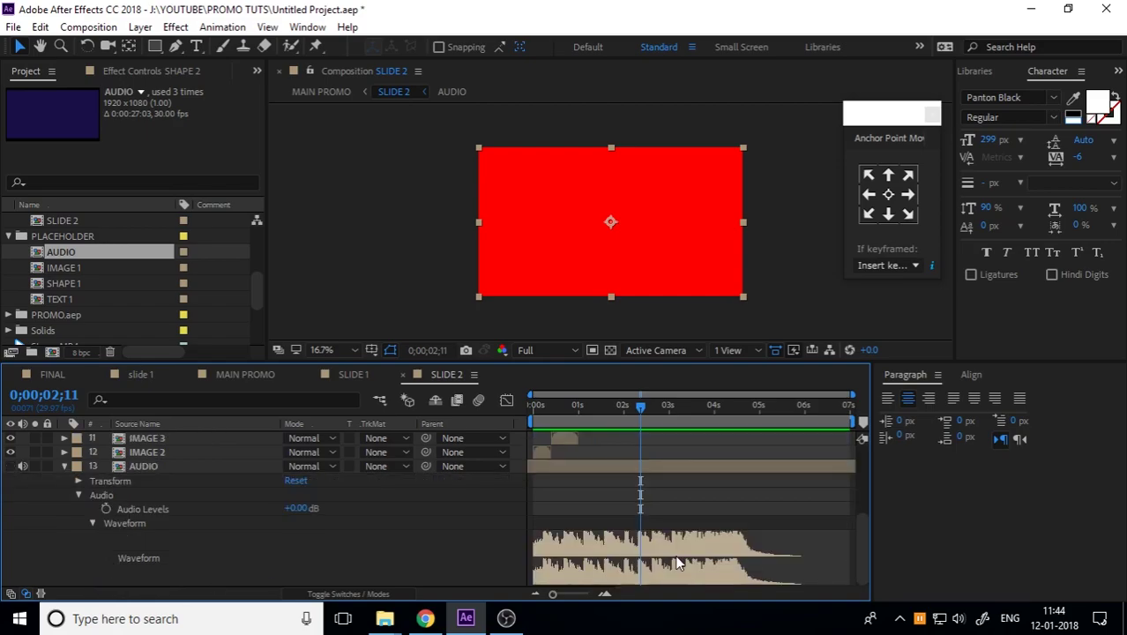
pyautogui.moveTo(641, 406); pyautogui.dragTo(637, 410)
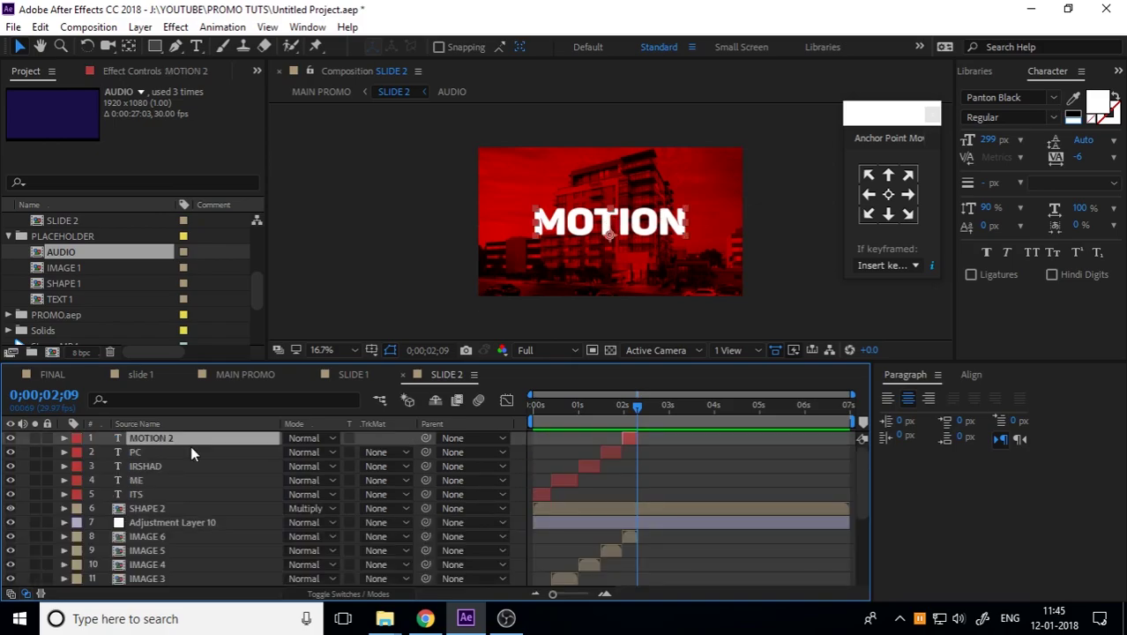
# Duplicate MOTION 2 as MOTION 3, starting it right after MOTION 2, and preview
pyautogui.hotkey('ctrl', 'd')
pyautogui.moveTo(629, 441); pyautogui.dragTo(644, 441)
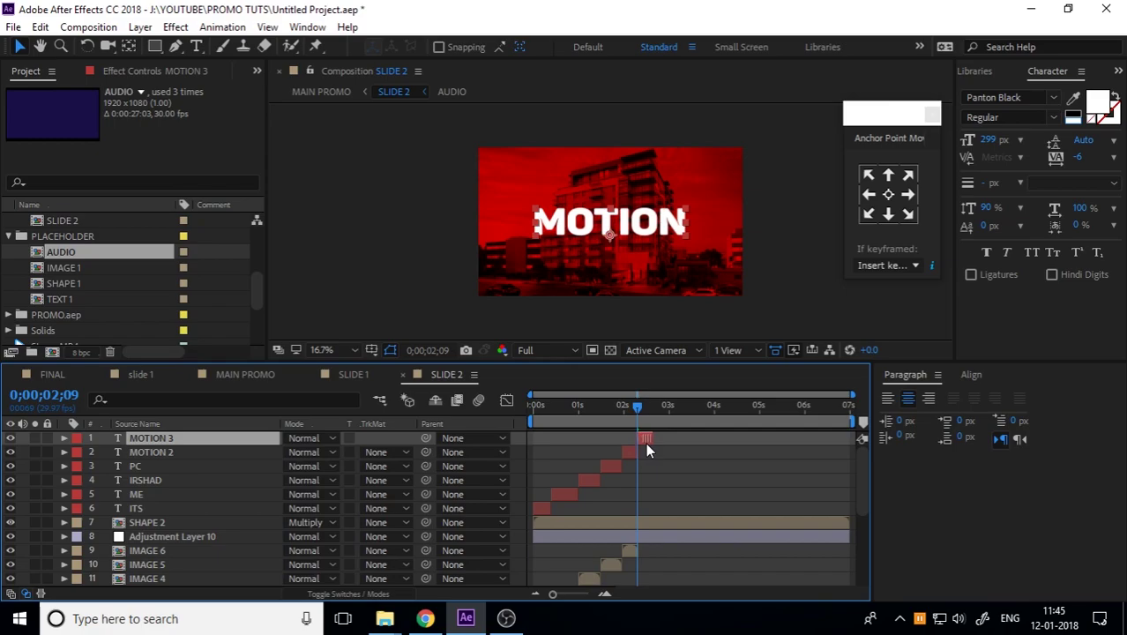
pyautogui.scroll(-5, 672, 511)
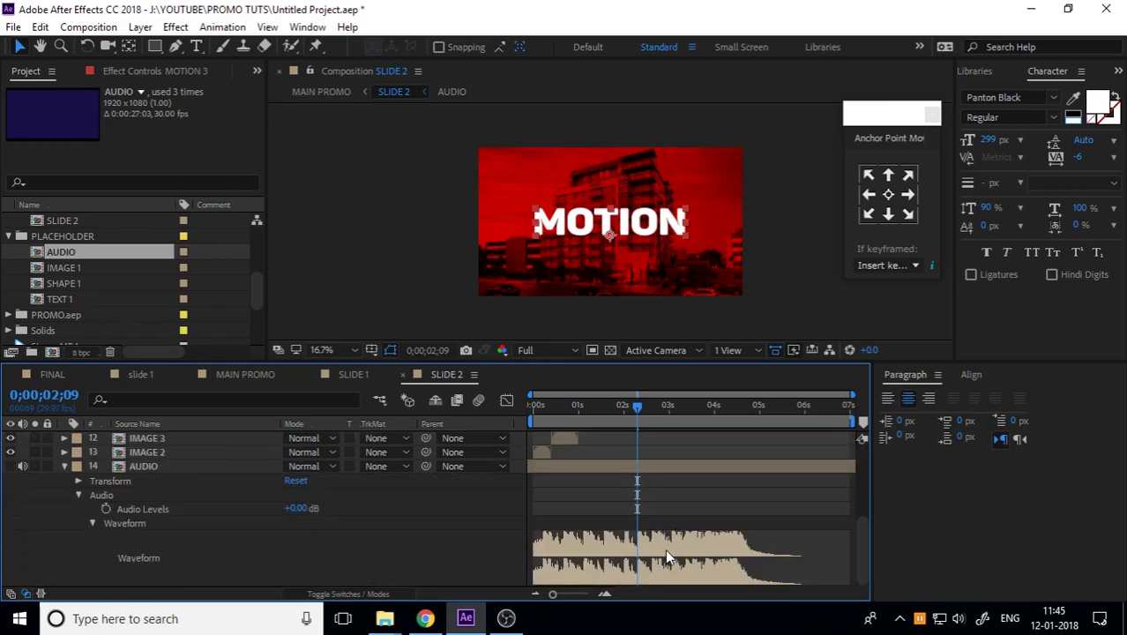
pyautogui.press('space')
pyautogui.press('space')
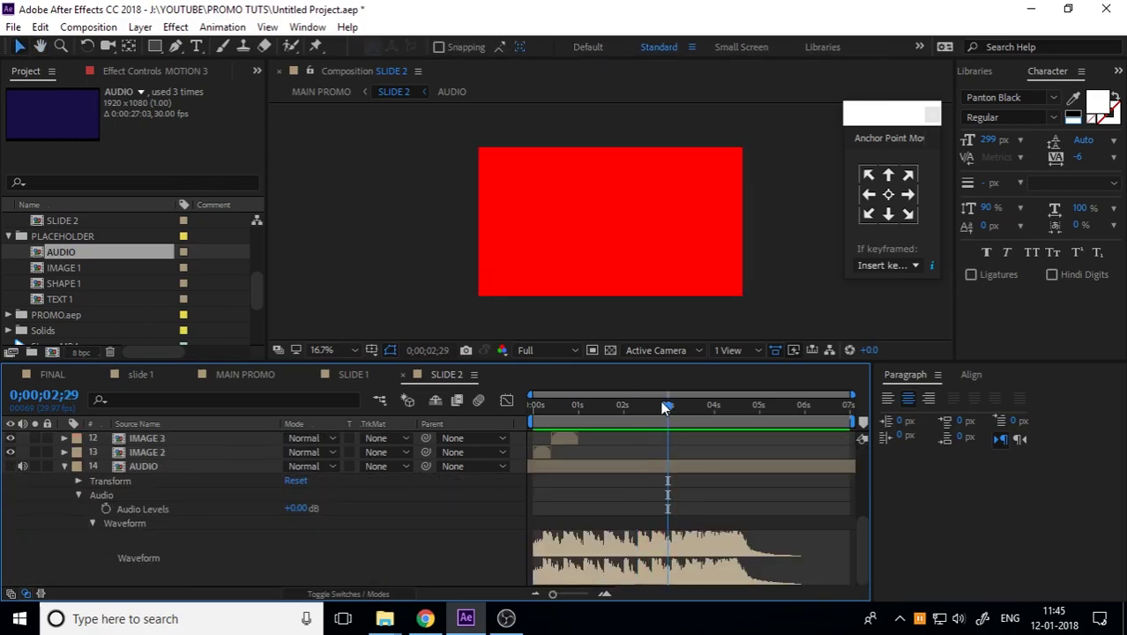
pyautogui.moveTo(657, 404)
pyautogui.mouseDown()
pyautogui.moveTo(638, 407)
pyautogui.moveTo(651, 417)
pyautogui.mouseUp()
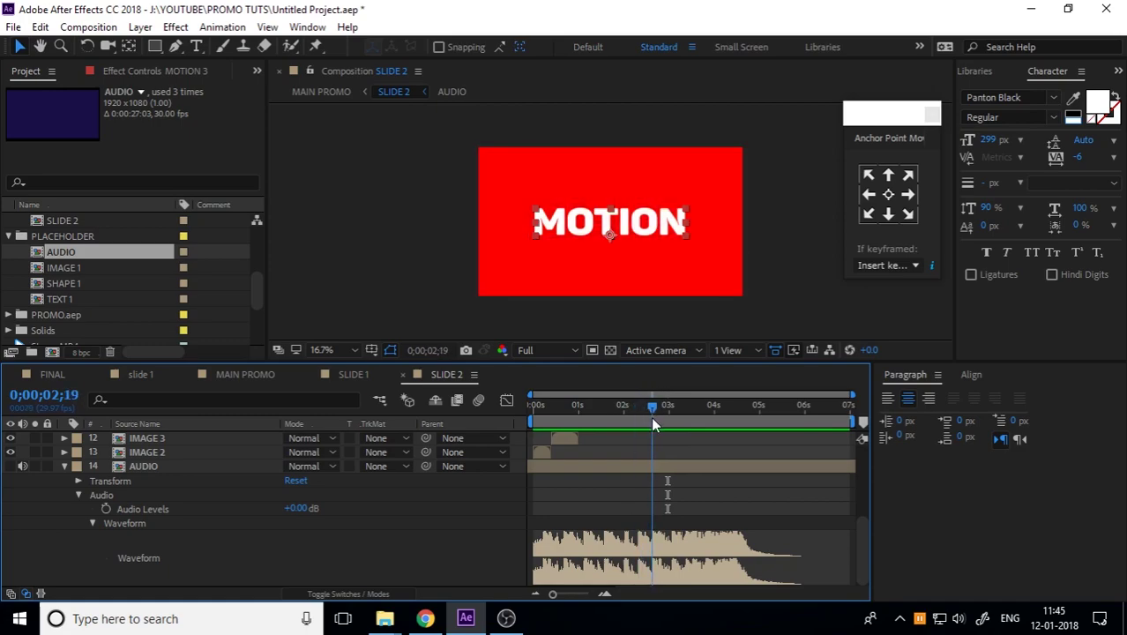
# Trim MOTION 3 to end at about 2;18, then return to its start and select IMAGE 4
pyautogui.scroll(1, 643, 524)
pyautogui.scroll(4, 643, 524)
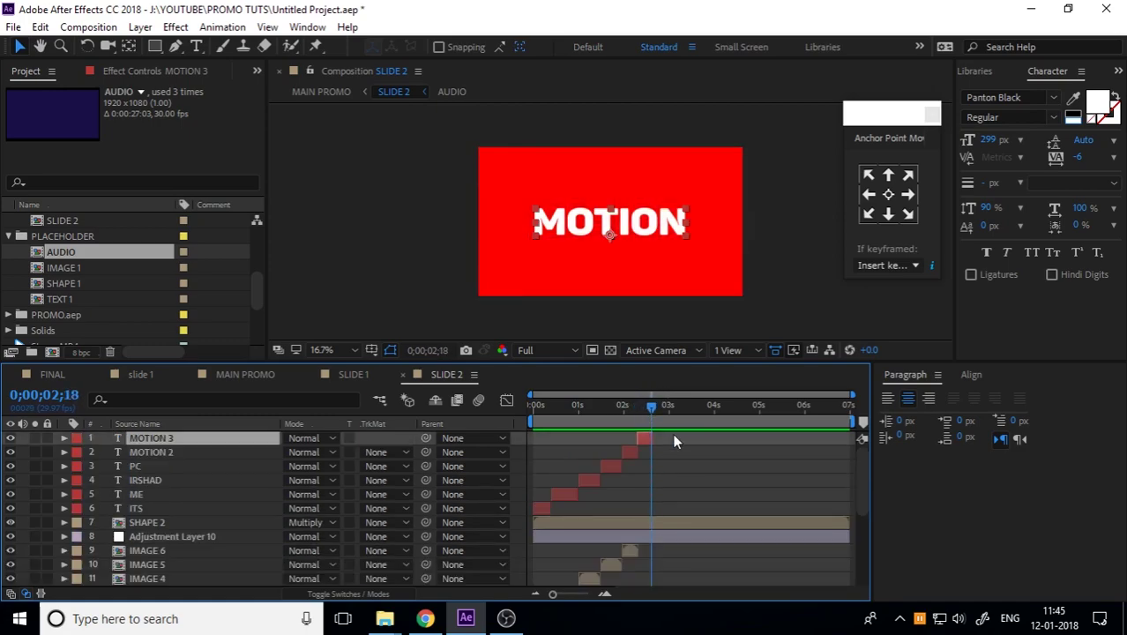
pyautogui.scroll(4, 652, 441)
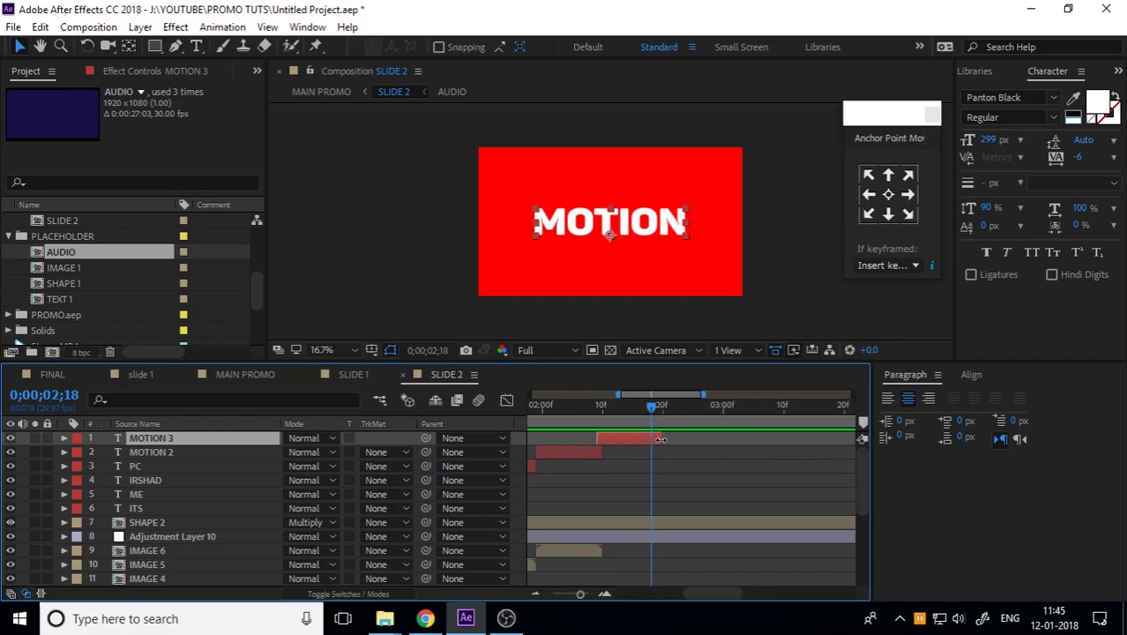
pyautogui.moveTo(655, 442); pyautogui.dragTo(651, 444)
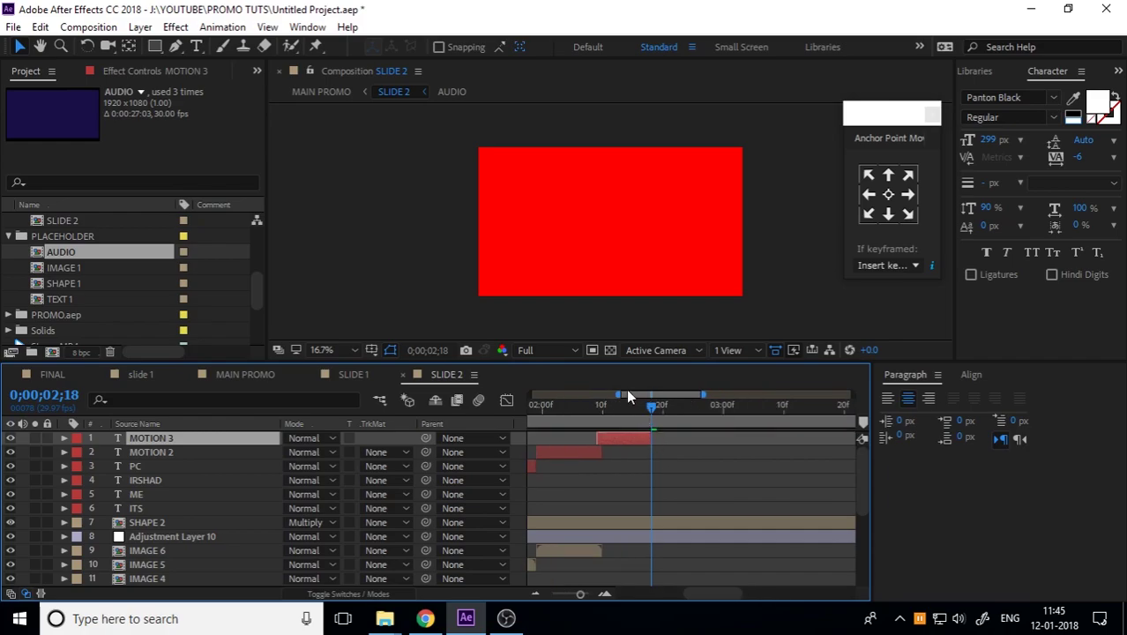
pyautogui.moveTo(619, 396); pyautogui.dragTo(478, 401)
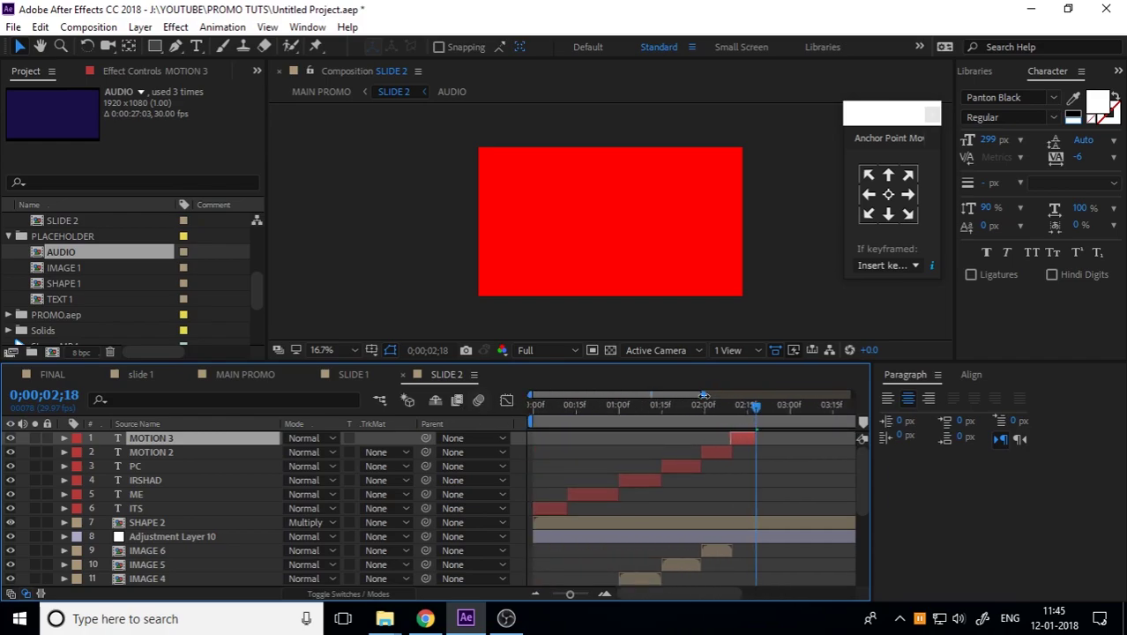
pyautogui.moveTo(703, 396); pyautogui.dragTo(833, 411)
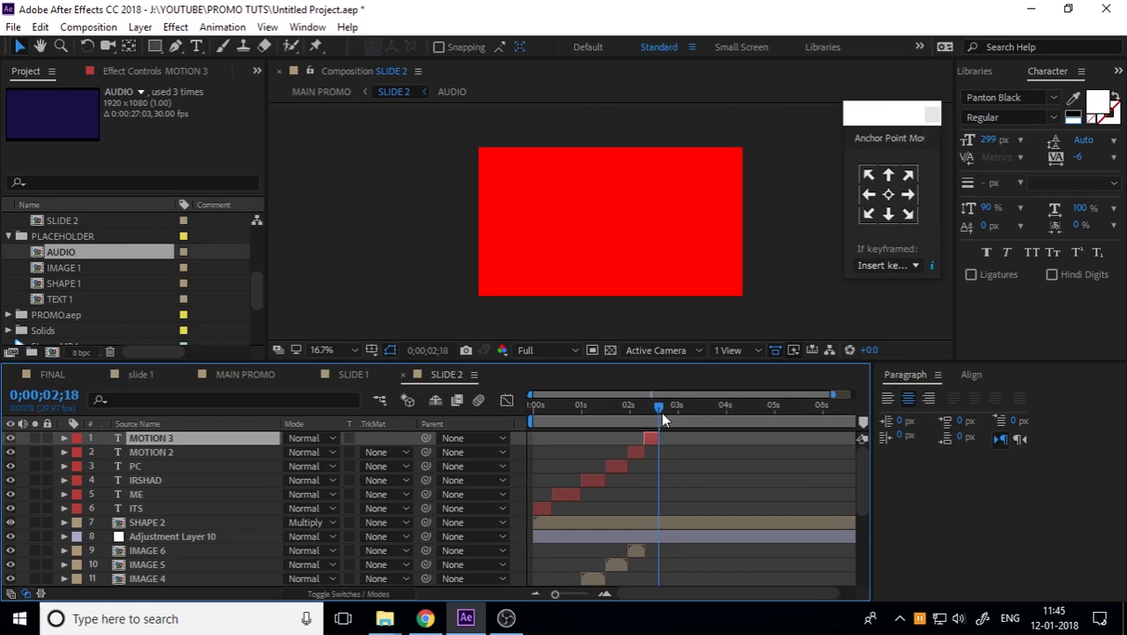
pyautogui.moveTo(662, 412); pyautogui.dragTo(649, 411)
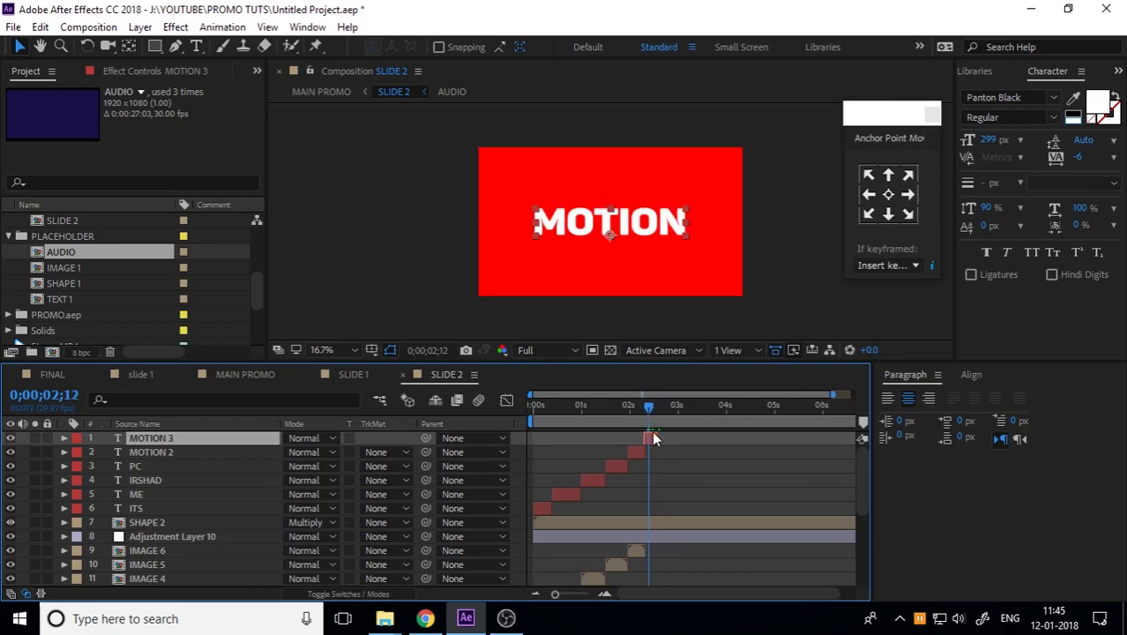
pyautogui.click(596, 576)
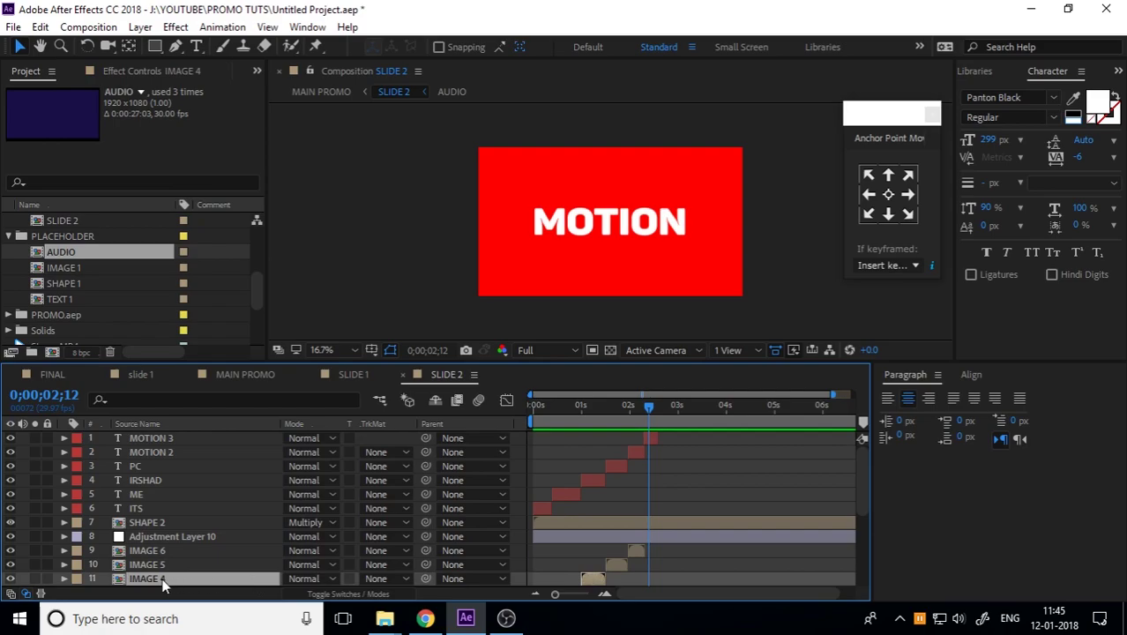
# Duplicate IMAGE 4, start the copy at 2;09 and move it above IMAGE 6
pyautogui.scroll(-2, 163, 584)
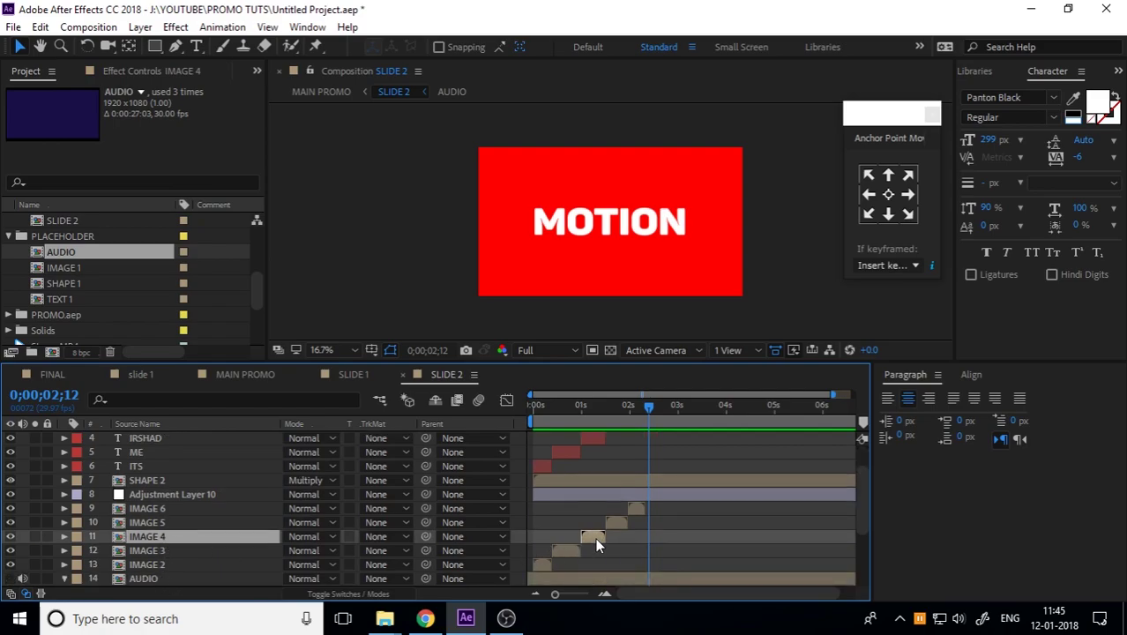
pyautogui.moveTo(596, 538); pyautogui.dragTo(659, 542)
pyautogui.hotkey('ctrl', 'z')
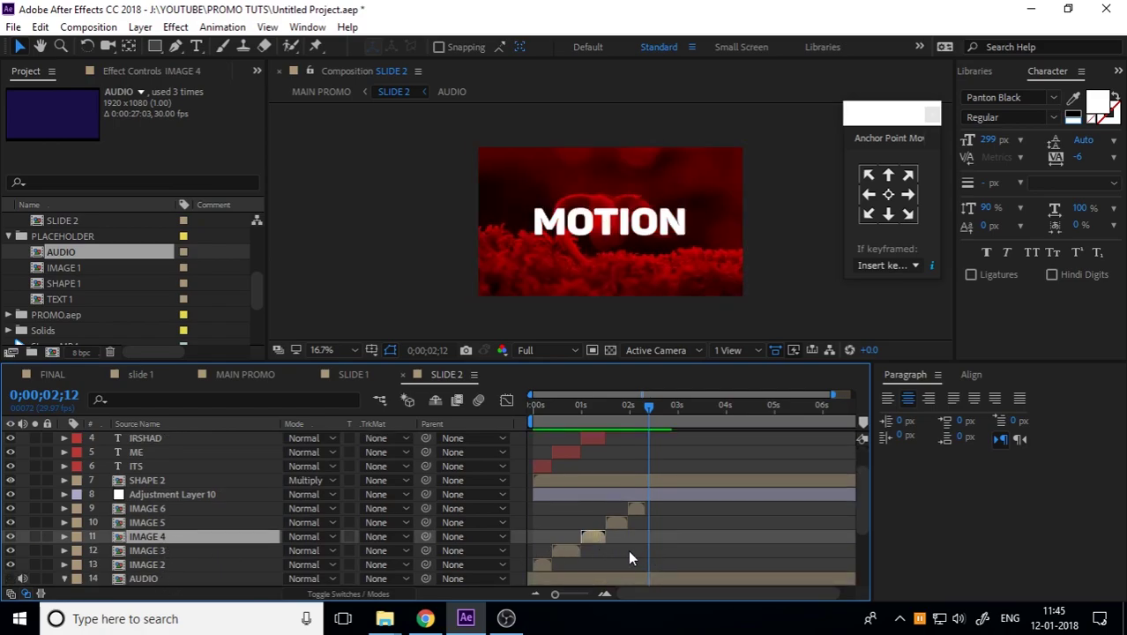
pyautogui.hotkey('ctrl', 'd')
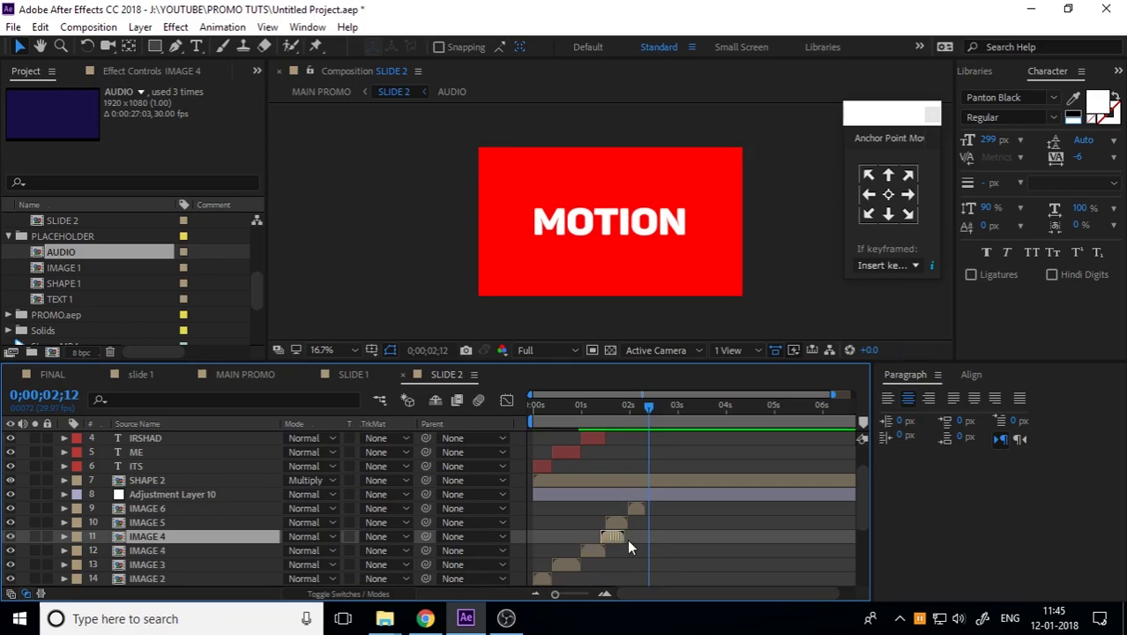
pyautogui.moveTo(628, 541); pyautogui.dragTo(659, 542)
pyautogui.press('=')
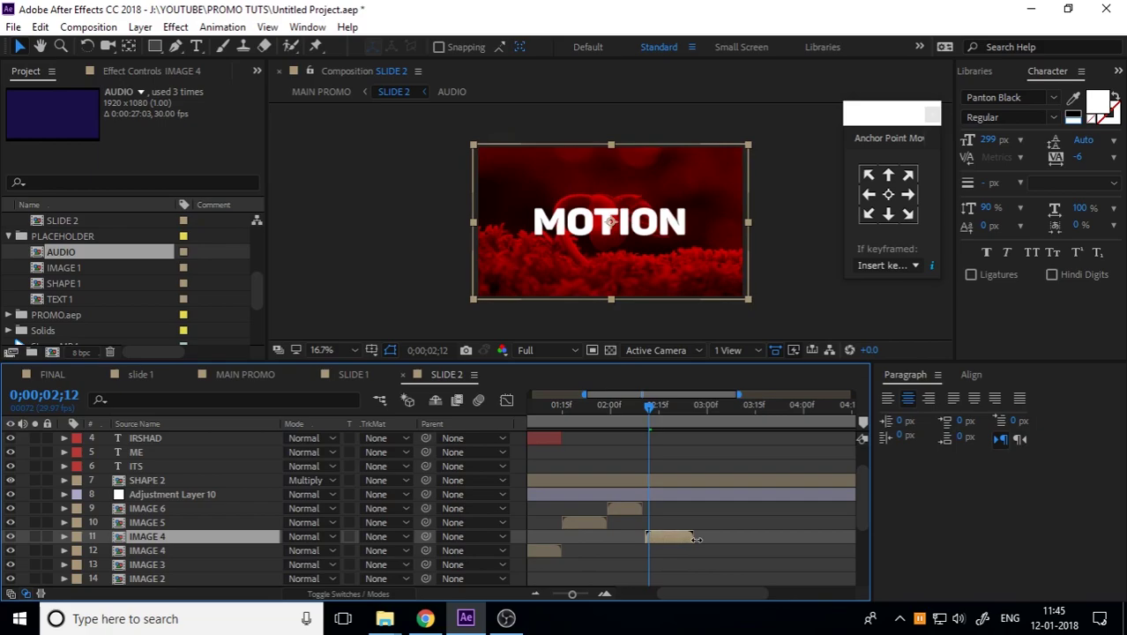
pyautogui.scroll(2, 672, 494)
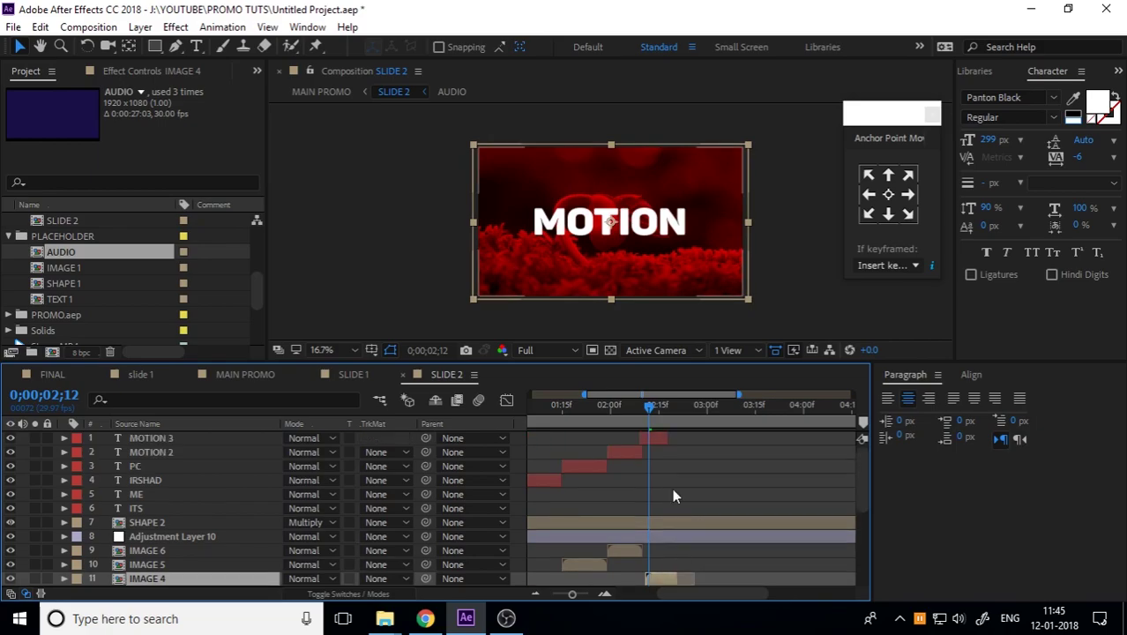
pyautogui.click(661, 411)
pyautogui.moveTo(657, 411); pyautogui.dragTo(642, 411)
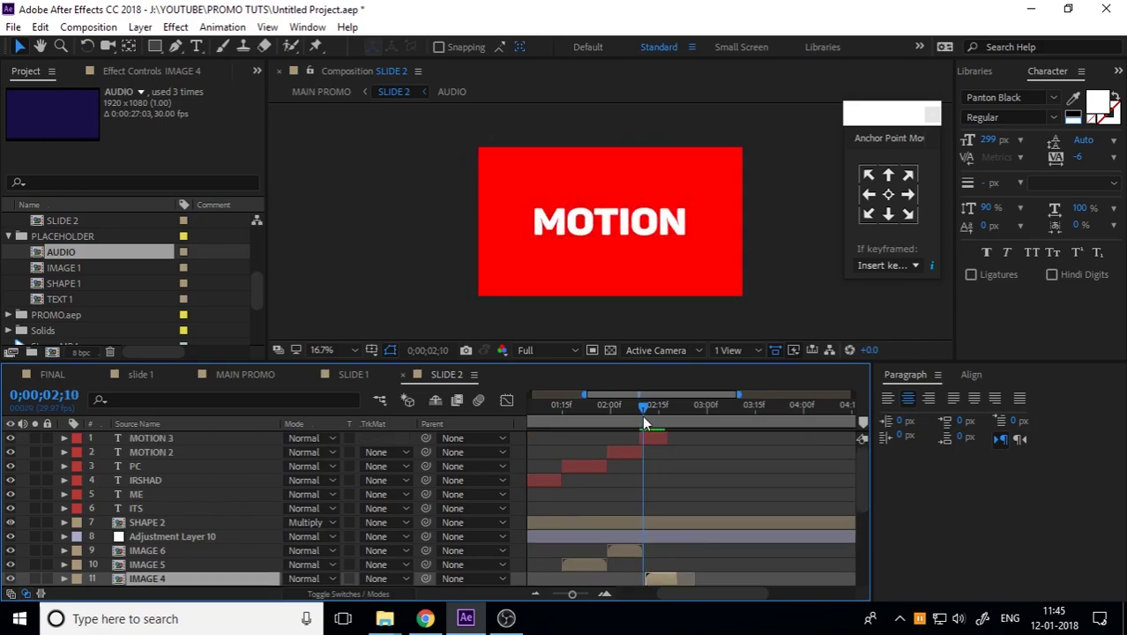
pyautogui.click(639, 553)
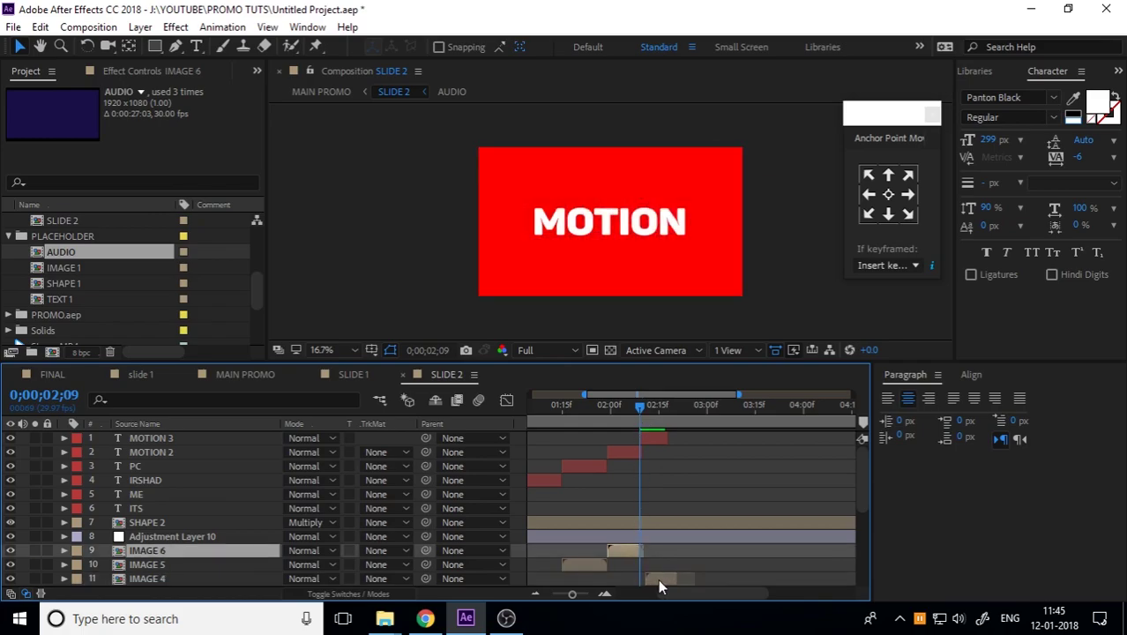
pyautogui.moveTo(662, 578); pyautogui.dragTo(657, 578)
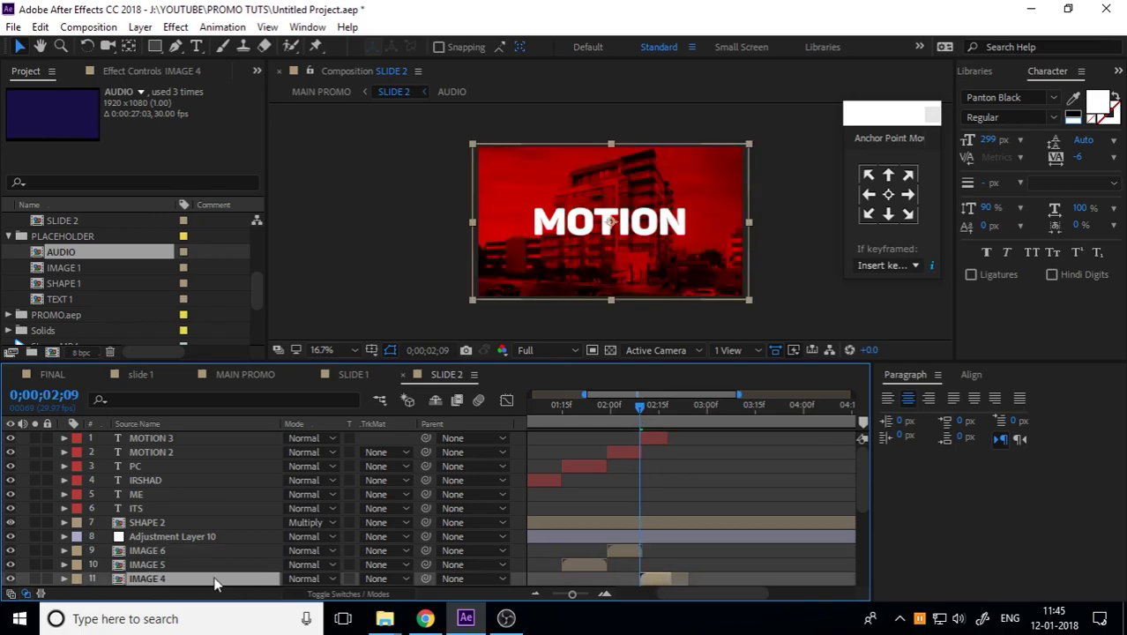
pyautogui.moveTo(216, 583); pyautogui.dragTo(190, 548)
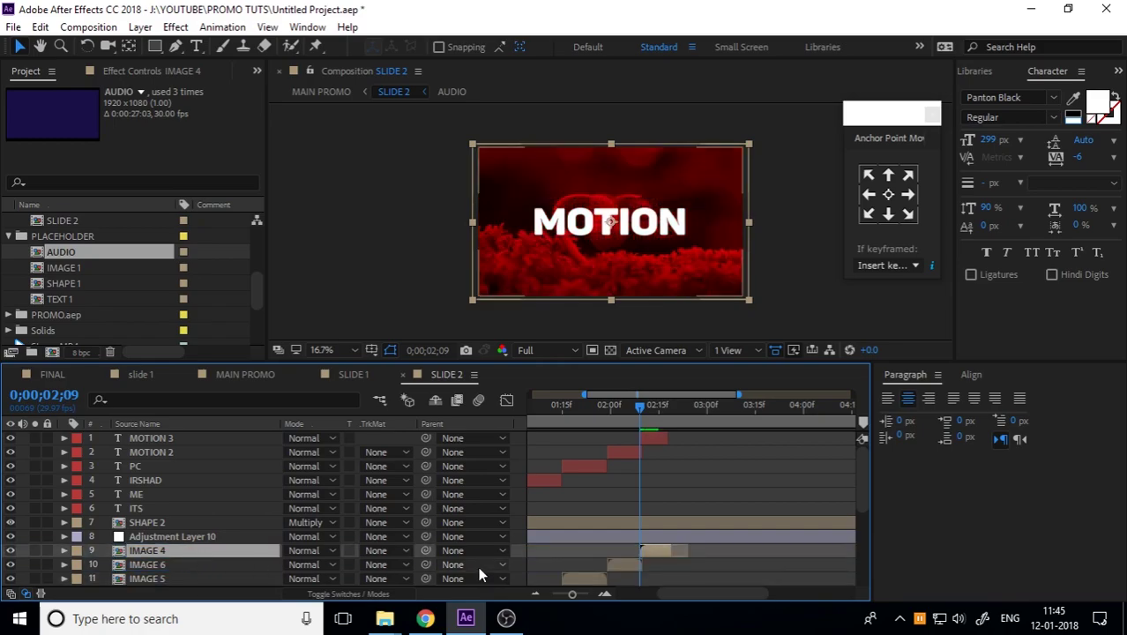
# Trim the IMAGE 4 copy to end at 2;18, matching MOTION 3
pyautogui.moveTo(660, 415); pyautogui.dragTo(666, 416)
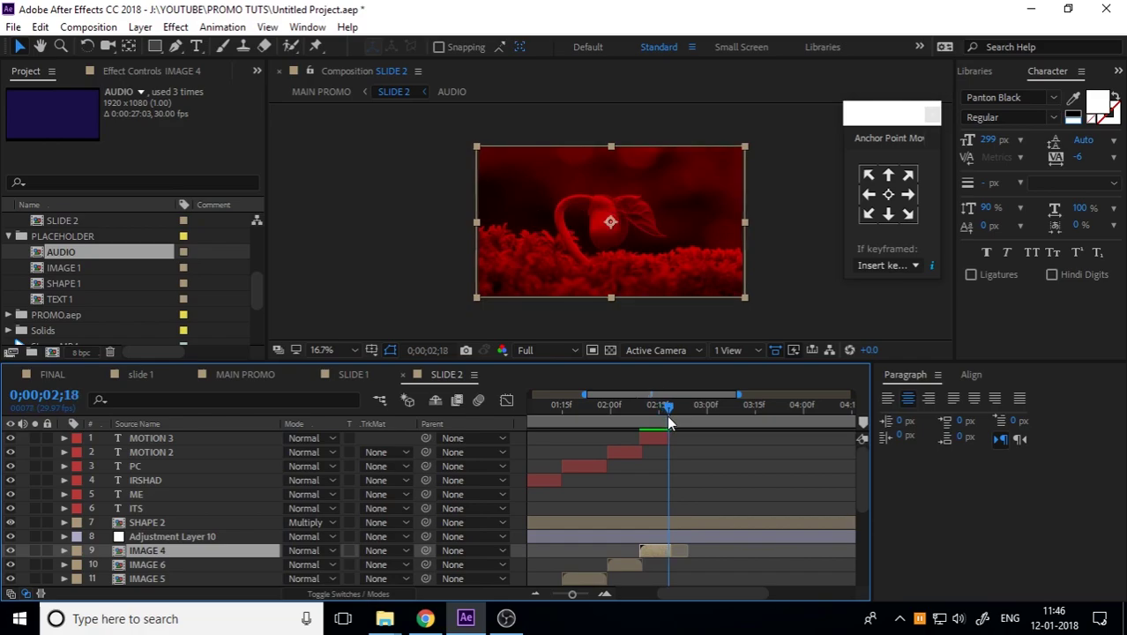
pyautogui.press('=')
pyautogui.press('=')
pyautogui.moveTo(685, 556); pyautogui.dragTo(671, 555)
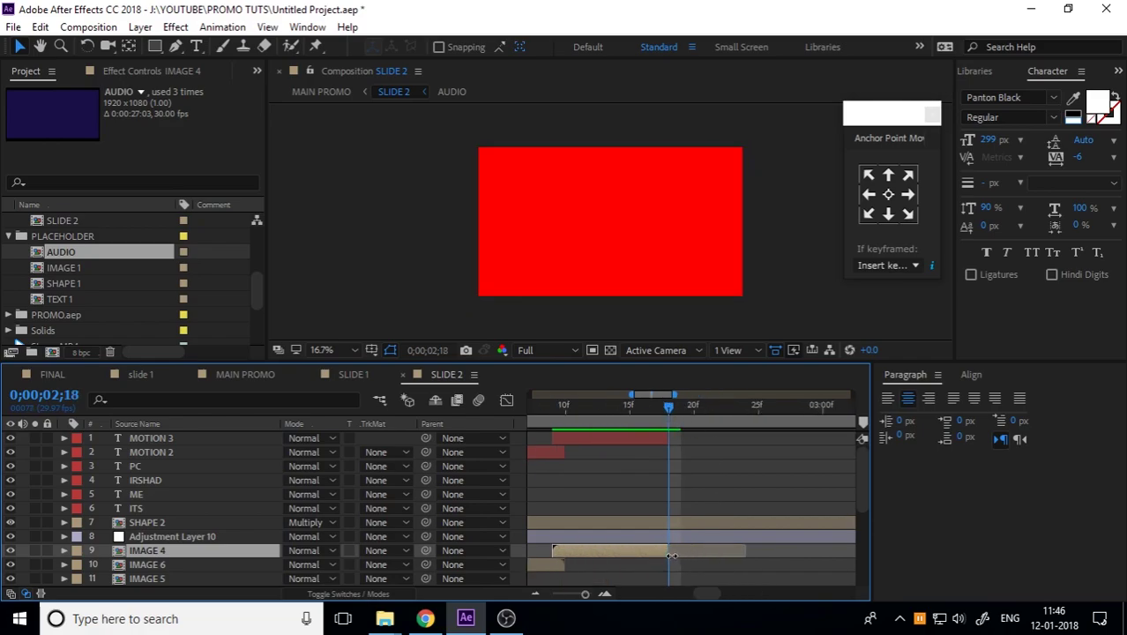
pyautogui.press('-')
pyautogui.press('-')
pyautogui.press('-')
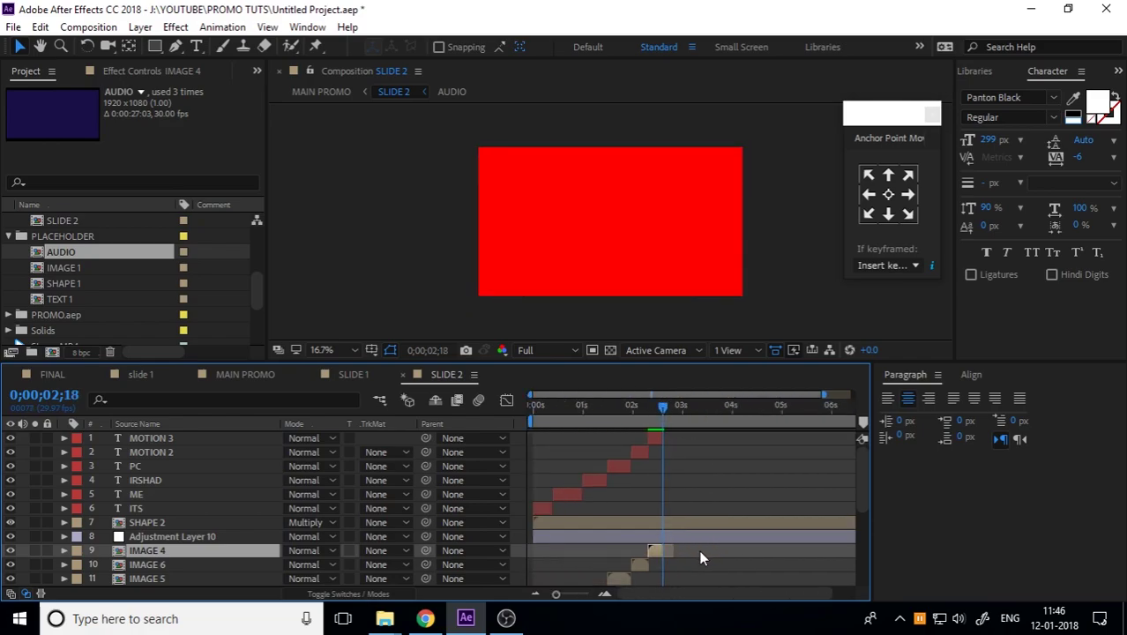
pyautogui.moveTo(661, 426); pyautogui.dragTo(654, 430)
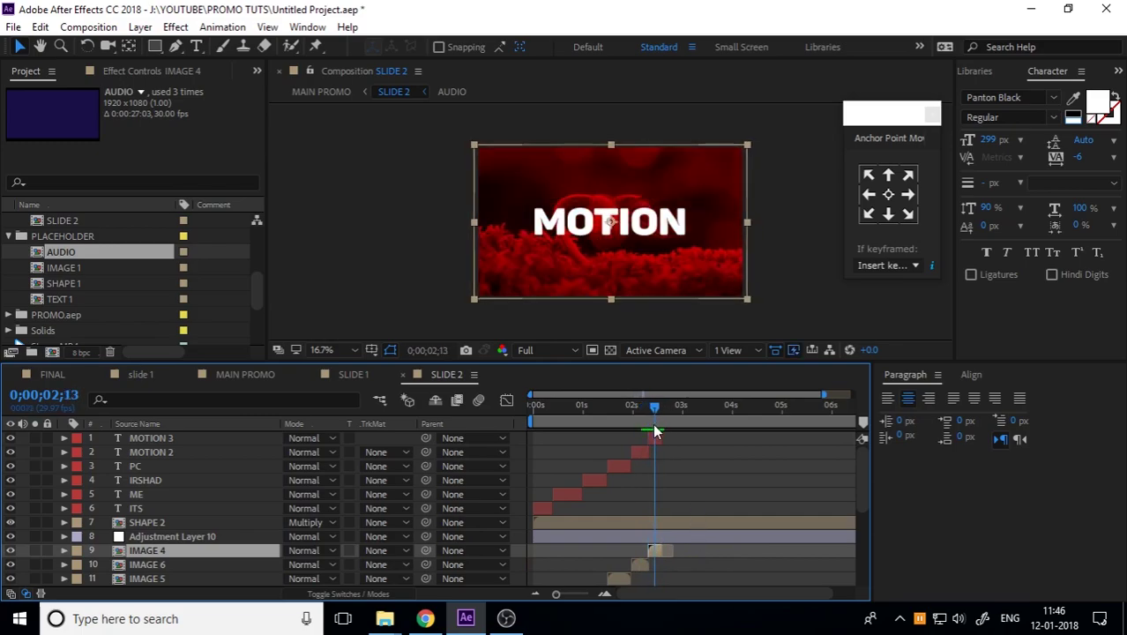
# Change the MOTION 3 word's text to DESIGN in the viewer
pyautogui.click(196, 46)
pyautogui.click(620, 225)
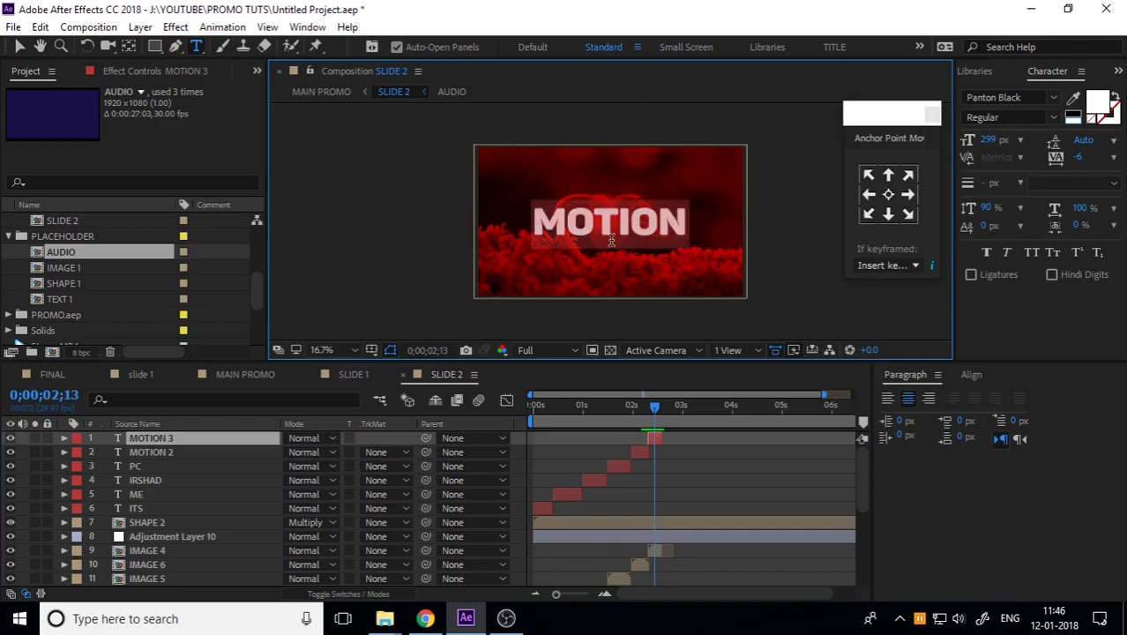
pyautogui.write('DESIGN')
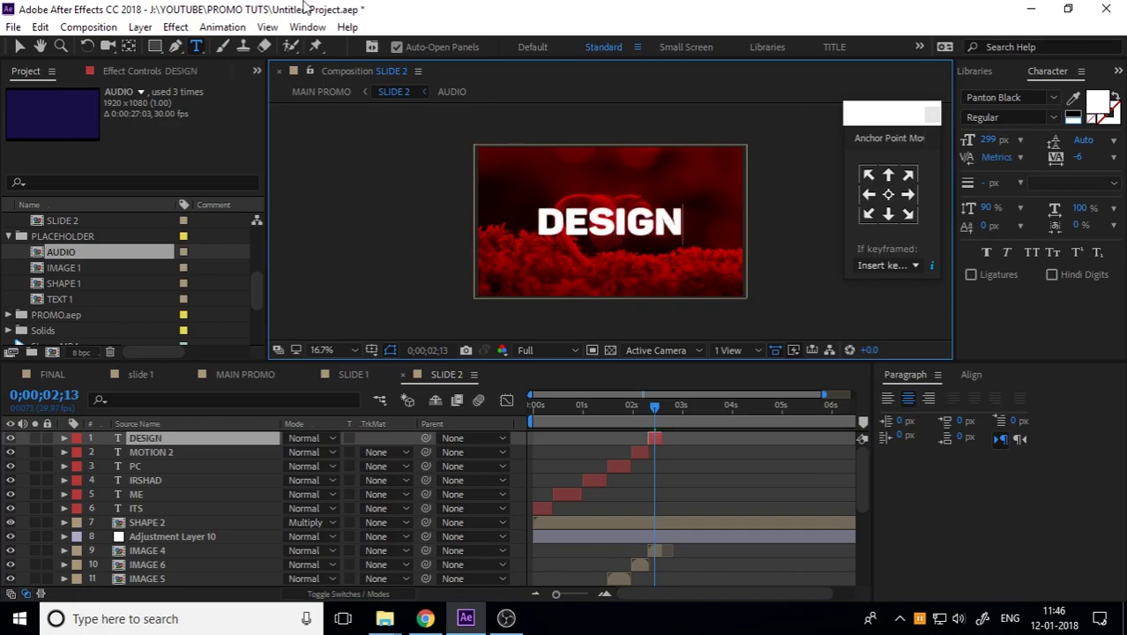
pyautogui.click(20, 46)
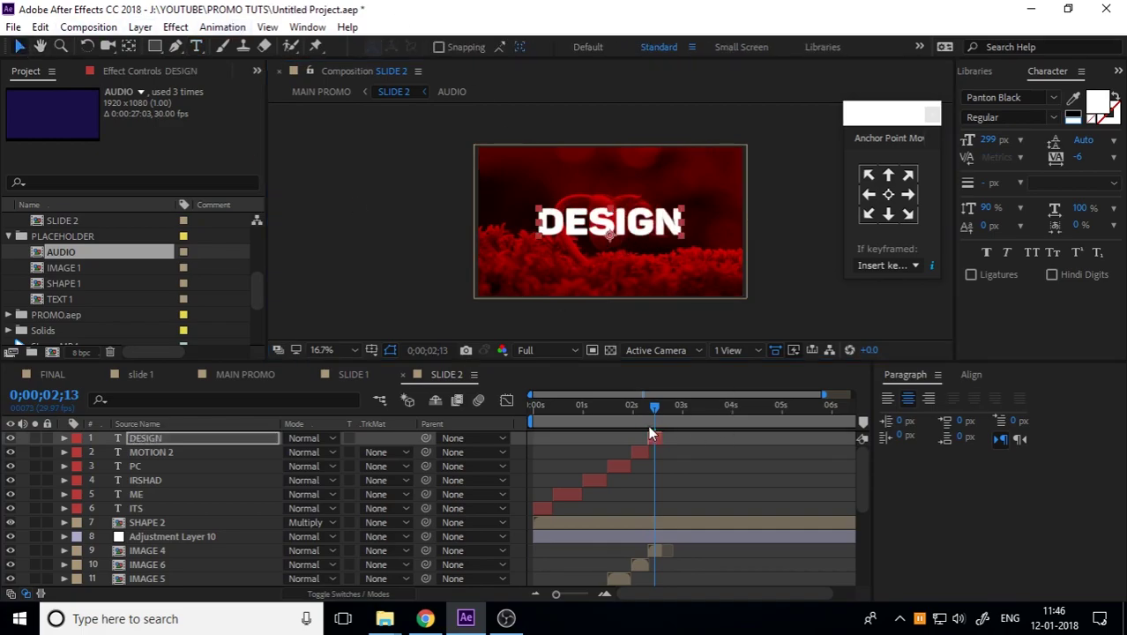
# Move the current time back to 1;23, then to 0;00;02;18
pyautogui.click(633, 407)
pyautogui.click(621, 412)
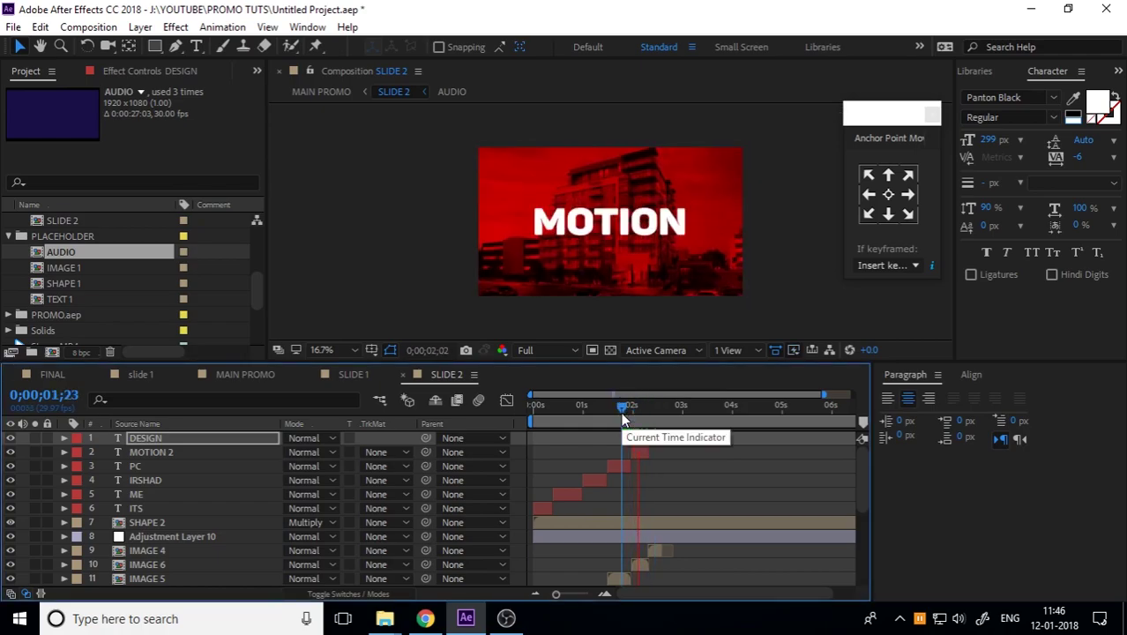
pyautogui.scroll(-3, 708, 501)
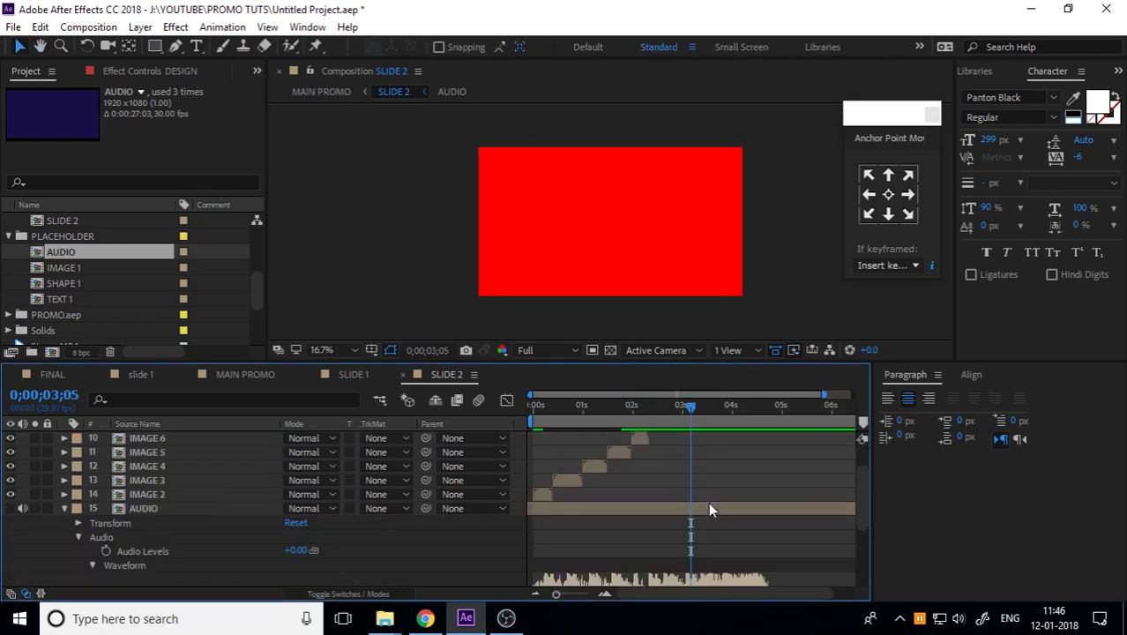
pyautogui.scroll(-1, 708, 502)
pyautogui.moveTo(681, 408); pyautogui.dragTo(663, 413)
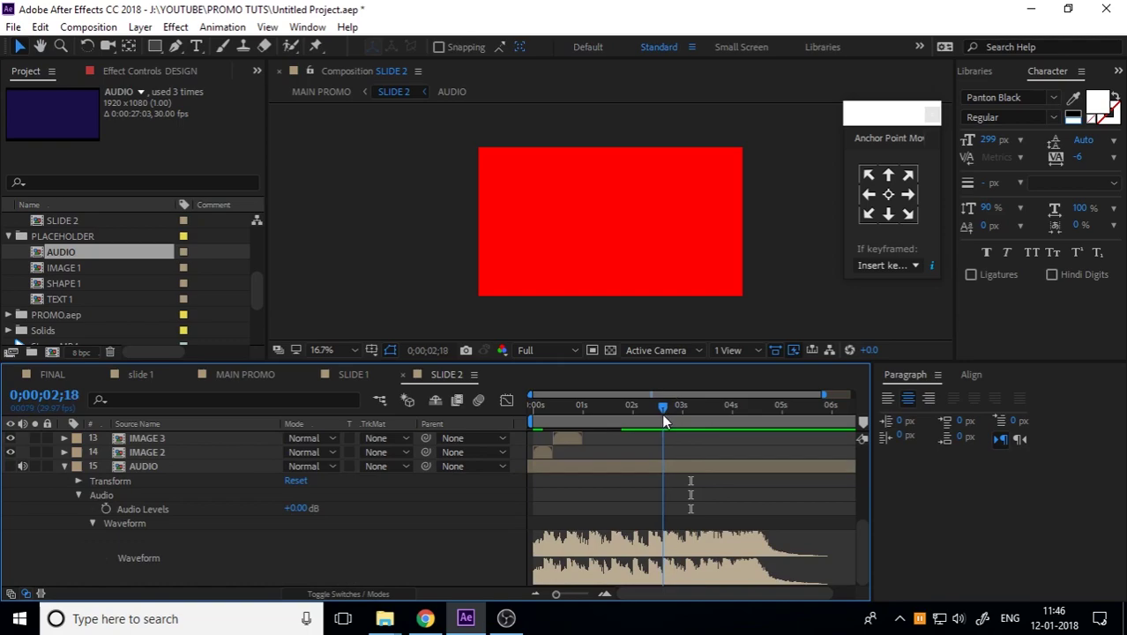
pyautogui.scroll(4, 696, 531)
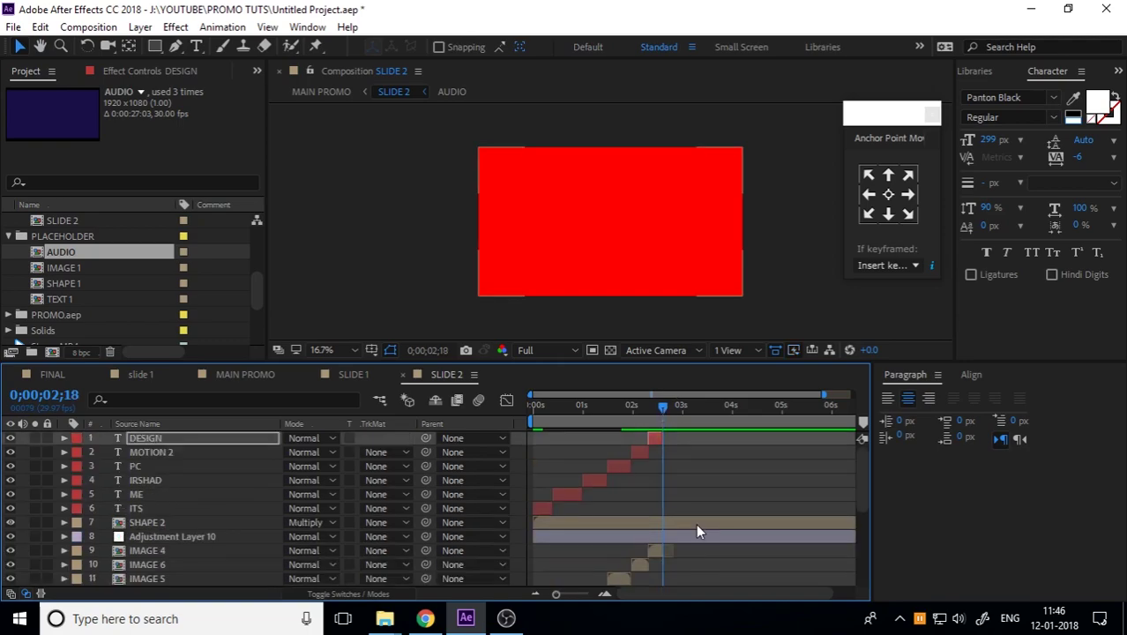
# Duplicate the DESIGN text layer and place the DESIGN 2 copy right after DESIGN
pyautogui.click(169, 478)
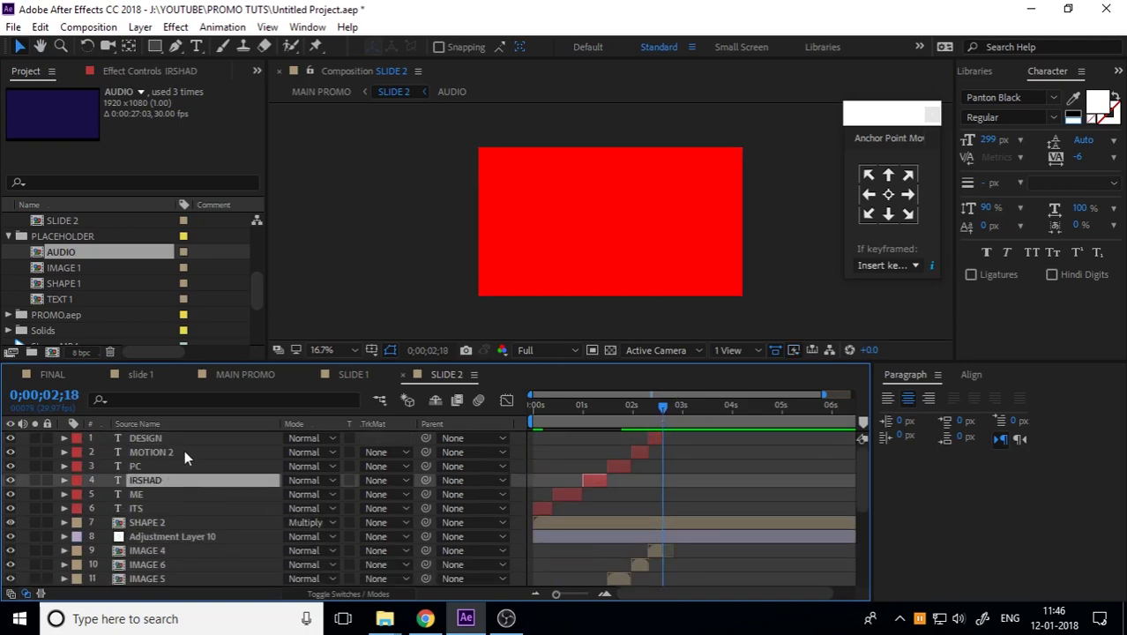
pyautogui.click(185, 440)
pyautogui.hotkey('ctrl', 'd')
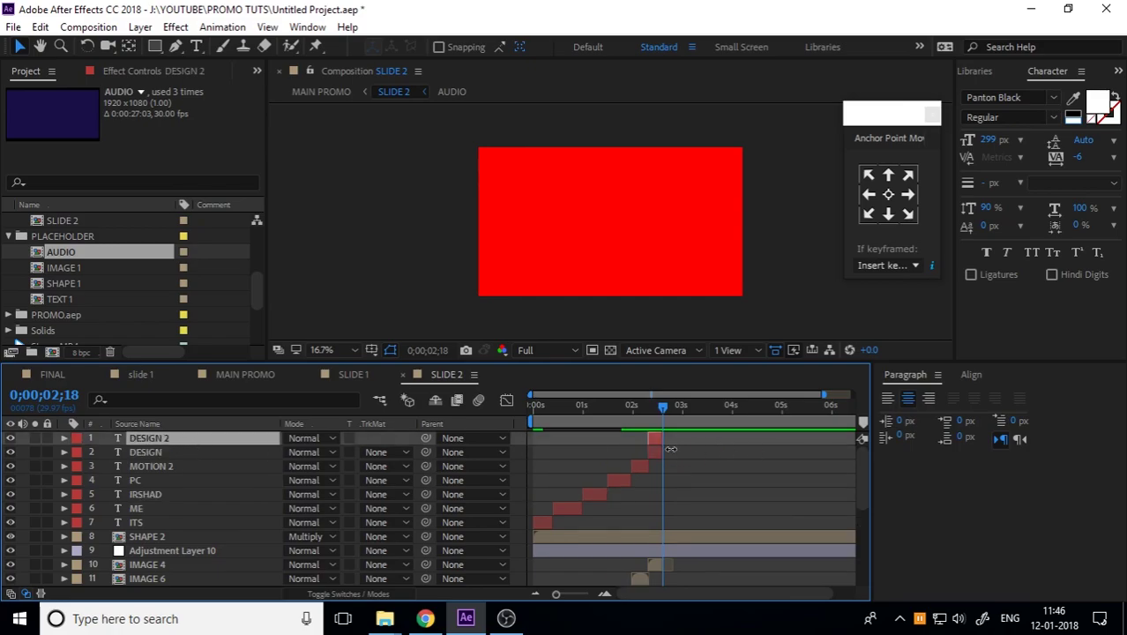
pyautogui.press('=')
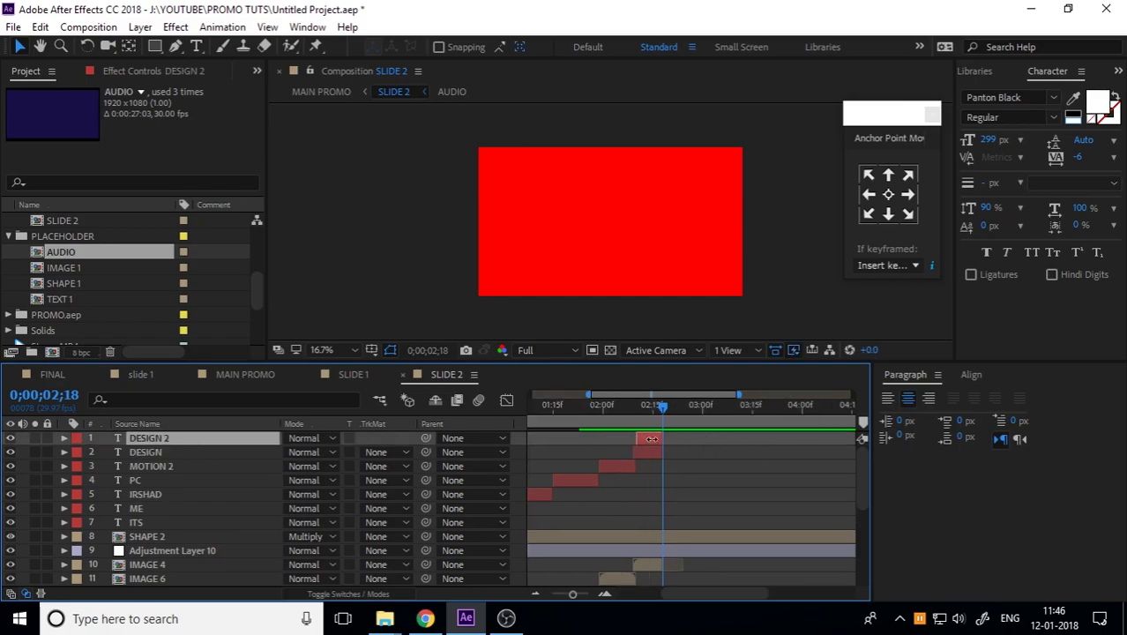
pyautogui.moveTo(665, 440)
pyautogui.mouseDown()
pyautogui.moveTo(642, 439)
pyautogui.moveTo(726, 445)
pyautogui.mouseUp()
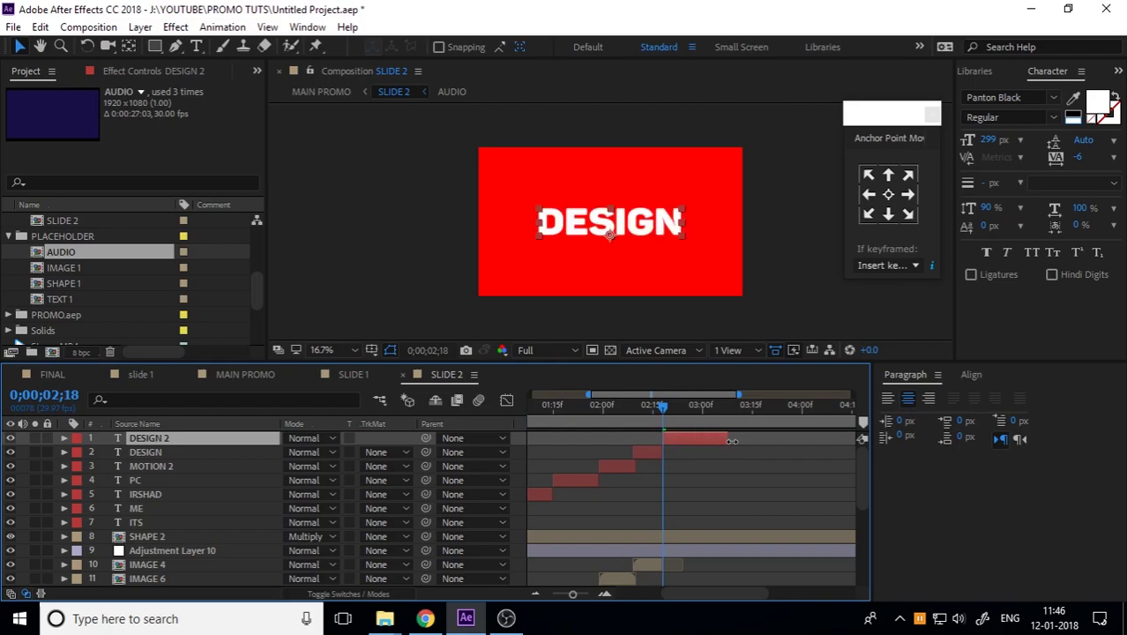
# Preview the word sequence from 2;12 through 3D, C4D, AE and MORE, ending on the red frame
pyautogui.scroll(-5, 710, 494)
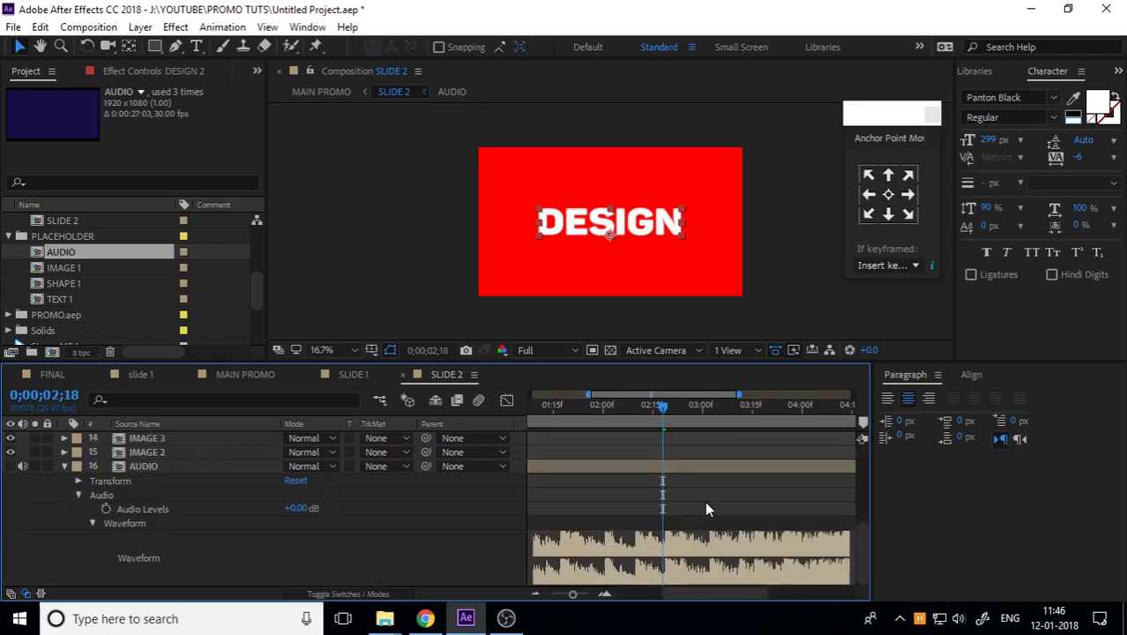
pyautogui.click(665, 414)
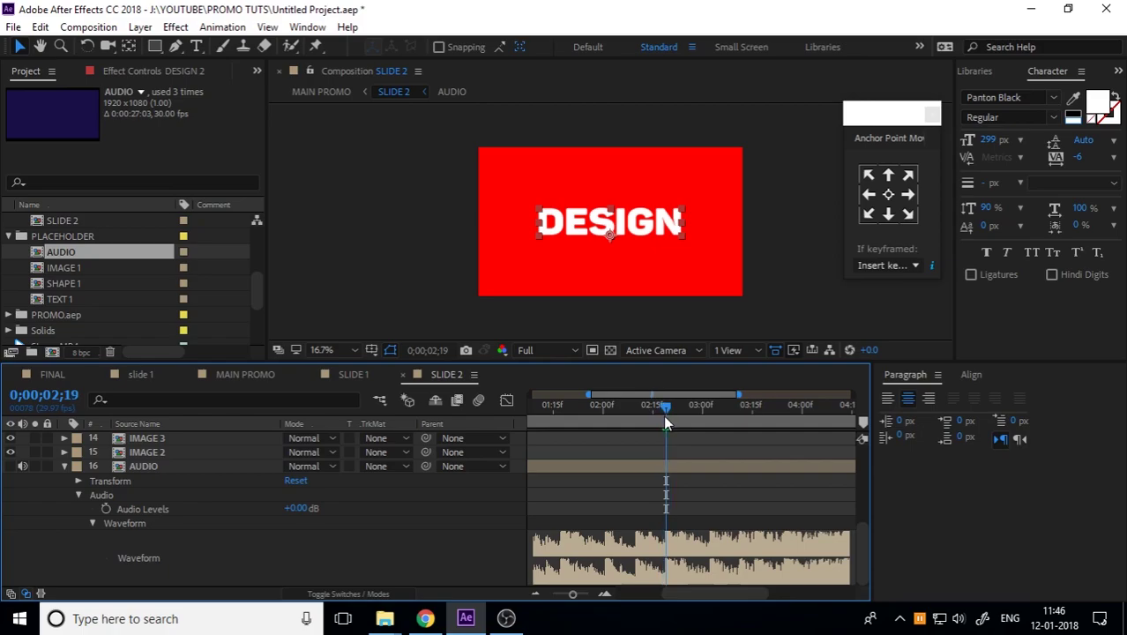
pyautogui.moveTo(663, 414); pyautogui.dragTo(643, 417)
pyautogui.press('space')
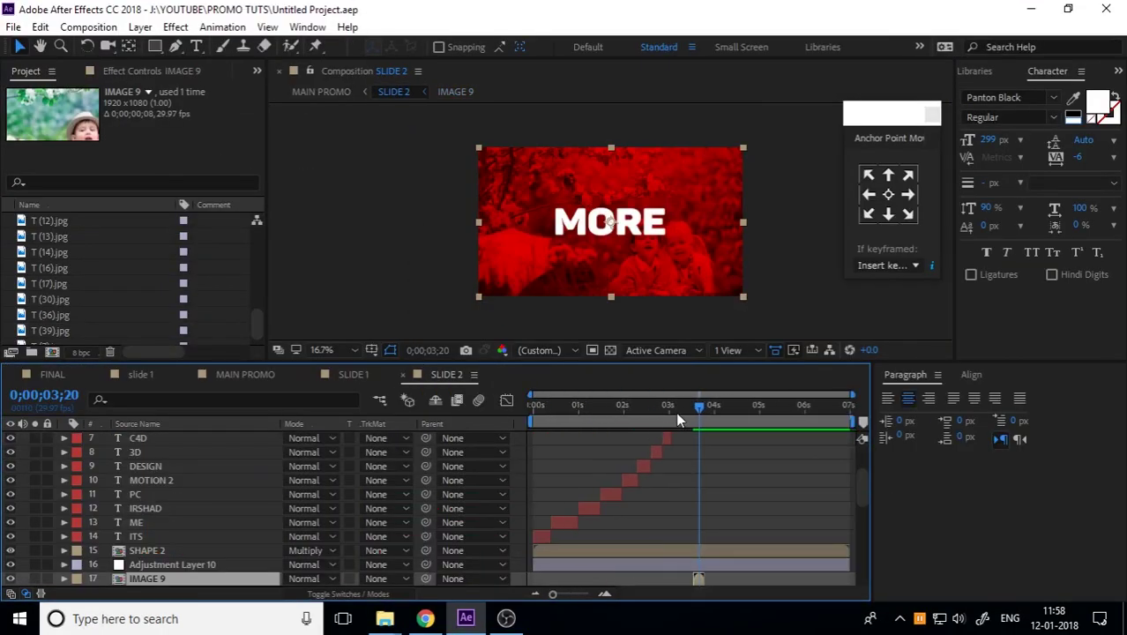
pyautogui.moveTo(675, 412); pyautogui.dragTo(648, 413)
pyautogui.press('space')
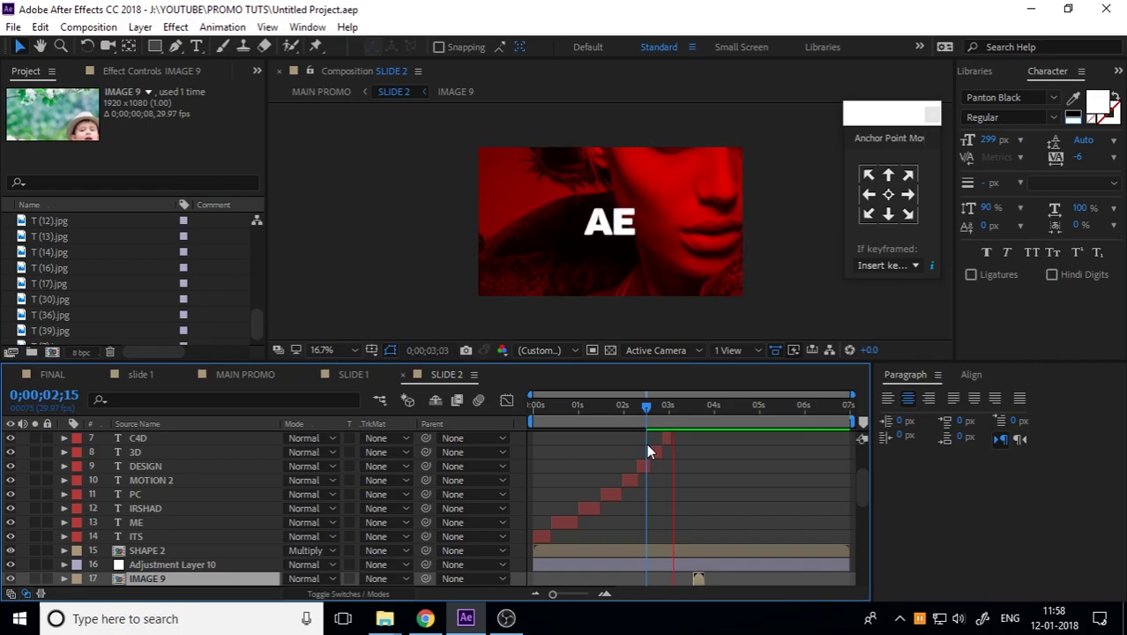
pyautogui.moveTo(746, 416); pyautogui.dragTo(692, 415)
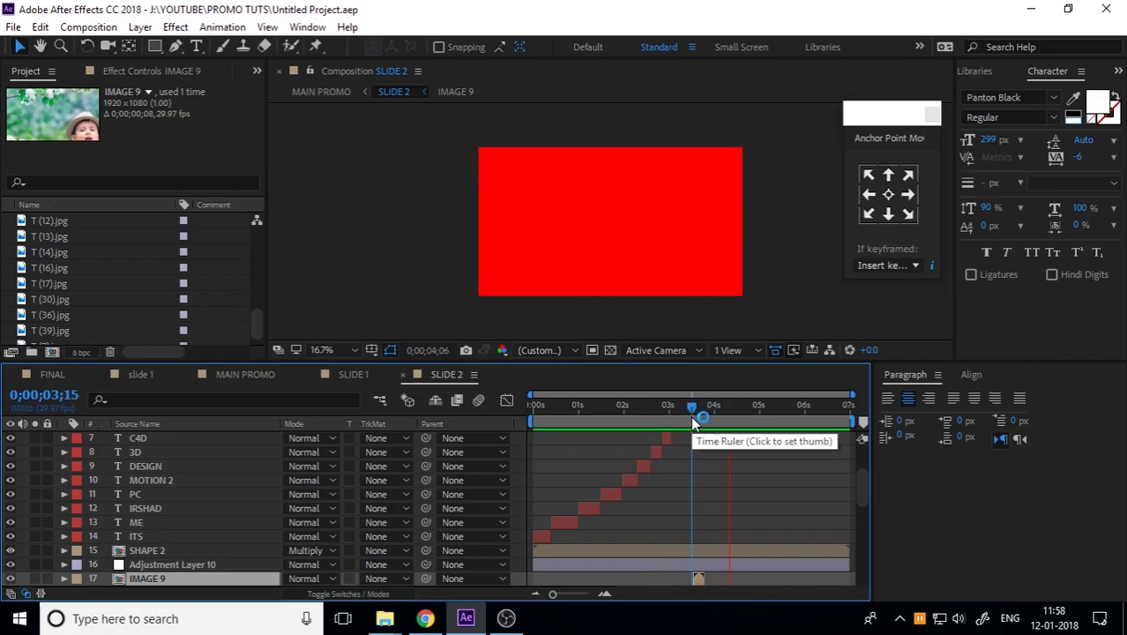
pyautogui.moveTo(706, 413); pyautogui.dragTo(721, 431)
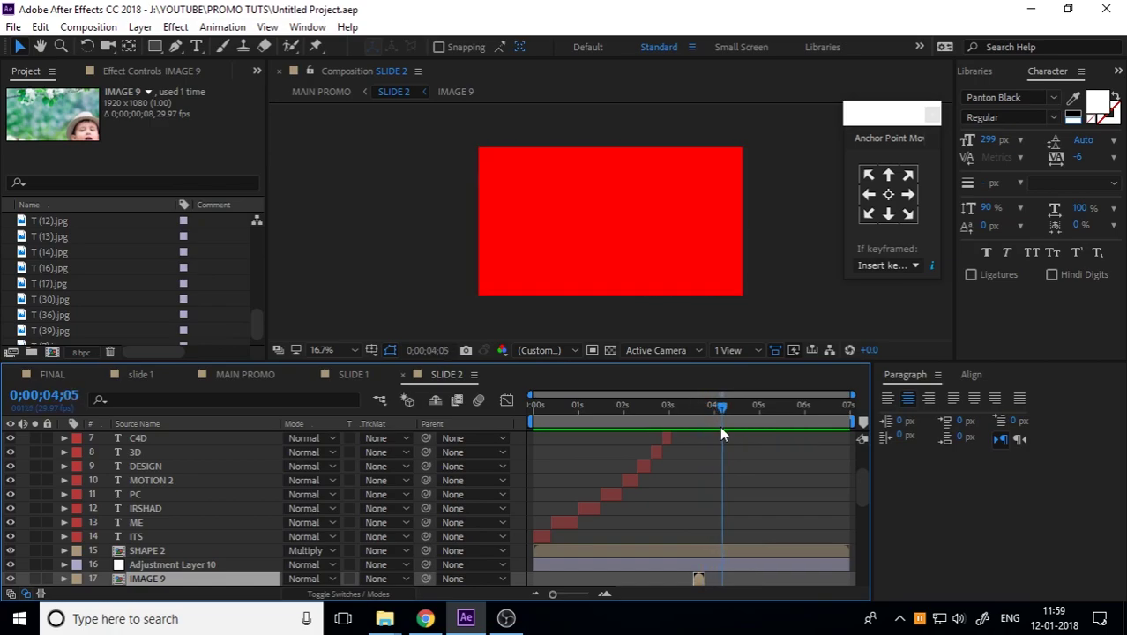
# Drag T (20).jpg from File Explorer's TOOL folder into the After Effects timeline
pyautogui.click(384, 620)
pyautogui.click(333, 545)
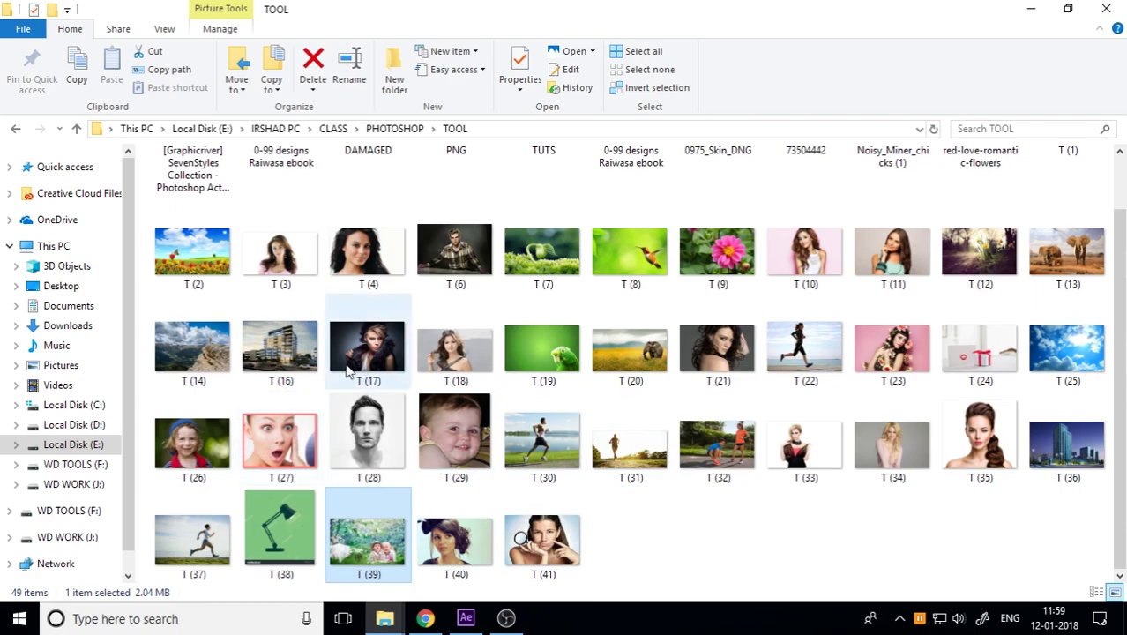
pyautogui.moveTo(628, 353)
pyautogui.mouseDown()
pyautogui.moveTo(516, 582)
pyautogui.moveTo(271, 551)
pyautogui.moveTo(232, 569)
pyautogui.mouseUp()
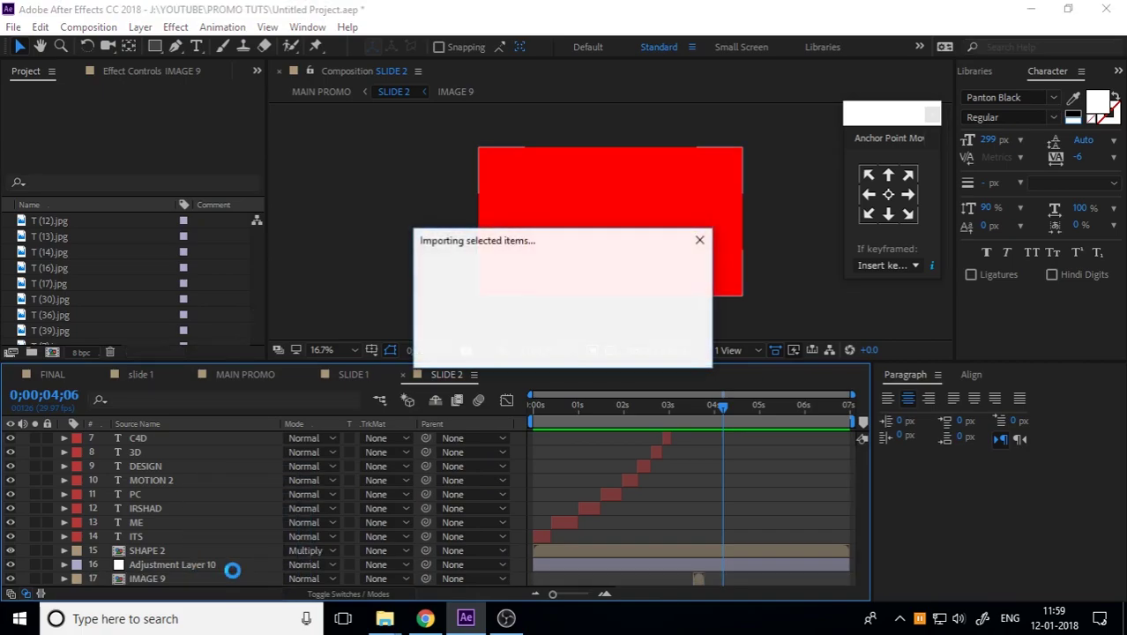
# Place T (20).jpg below Adjustment Layer 10 and trim its start to 3;24 with Alt+[
pyautogui.moveTo(207, 445)
pyautogui.mouseDown()
pyautogui.moveTo(196, 556)
pyautogui.moveTo(199, 466)
pyautogui.mouseUp()
pyautogui.scroll(5, 749, 544)
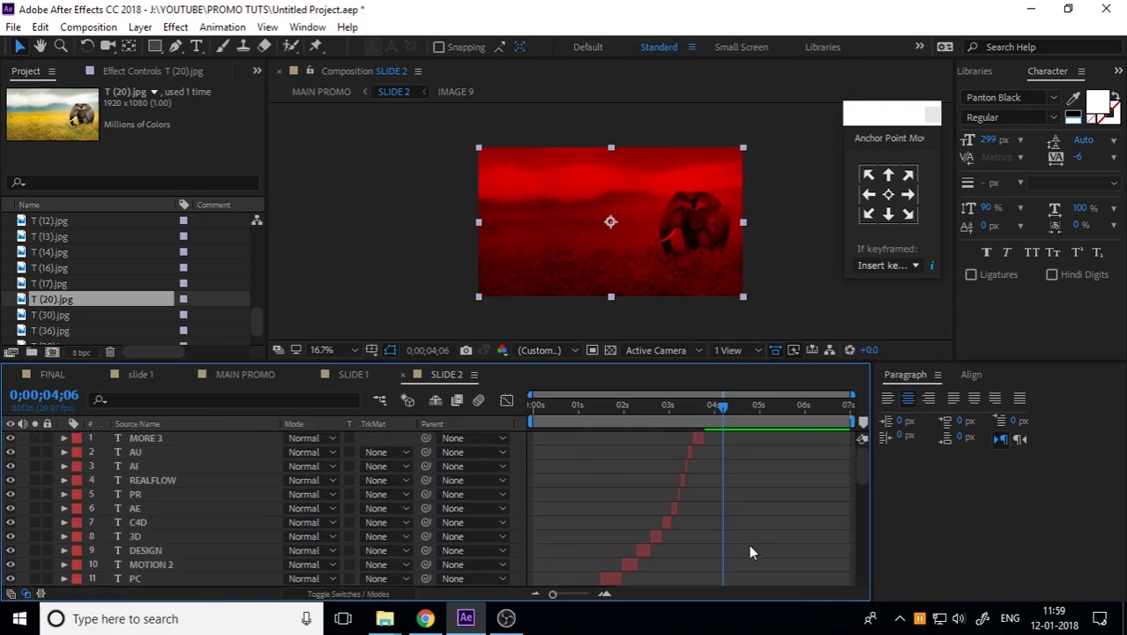
pyautogui.moveTo(724, 407); pyautogui.dragTo(704, 406)
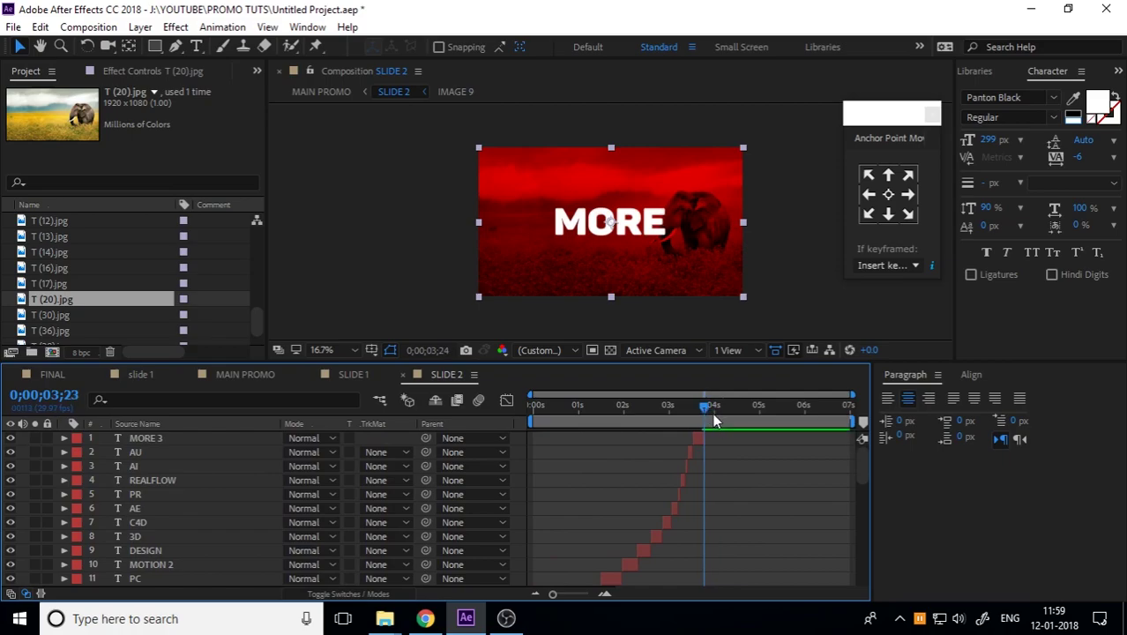
pyautogui.press('pagedown')
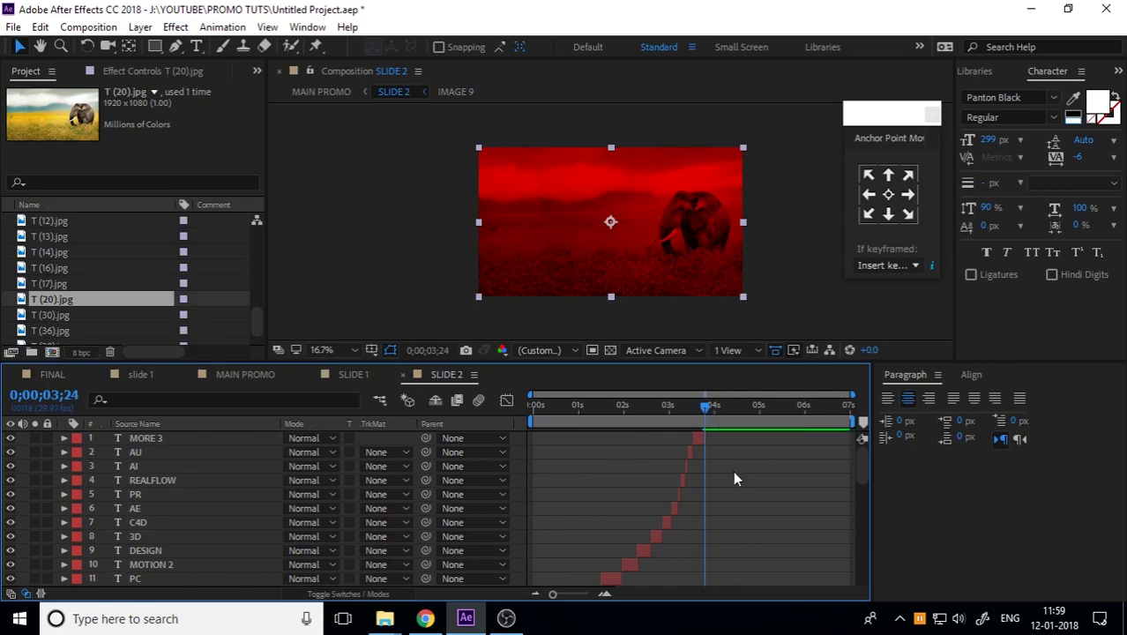
pyautogui.scroll(-3, 733, 471)
pyautogui.scroll(-9, 733, 470)
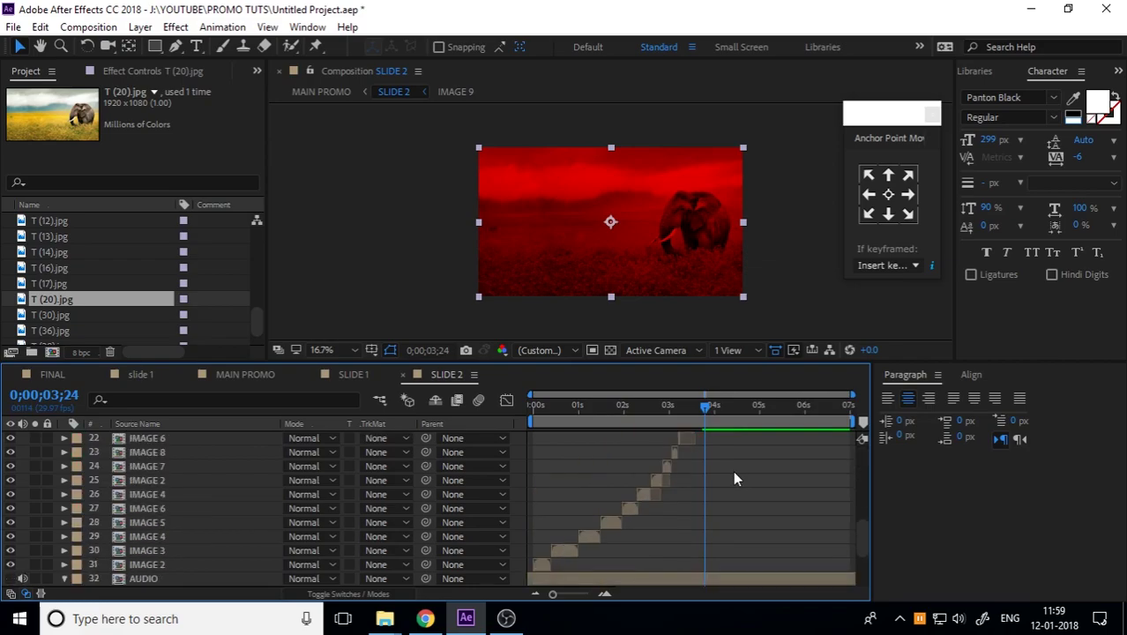
pyautogui.scroll(2, 733, 470)
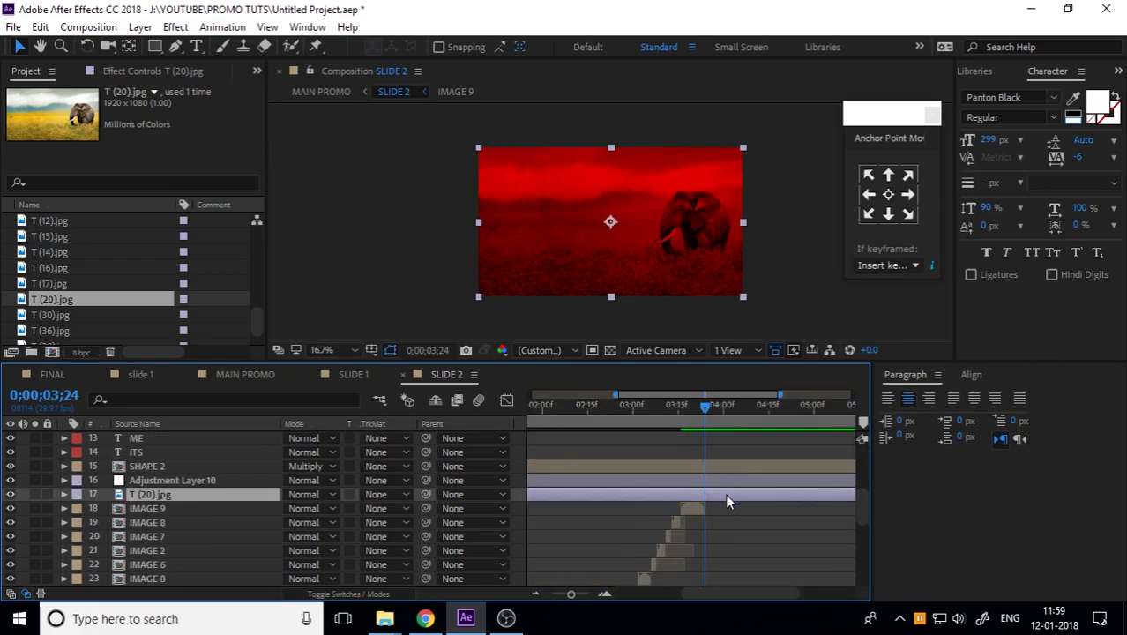
pyautogui.hotkey('alt', '[')
pyautogui.click(652, 508)
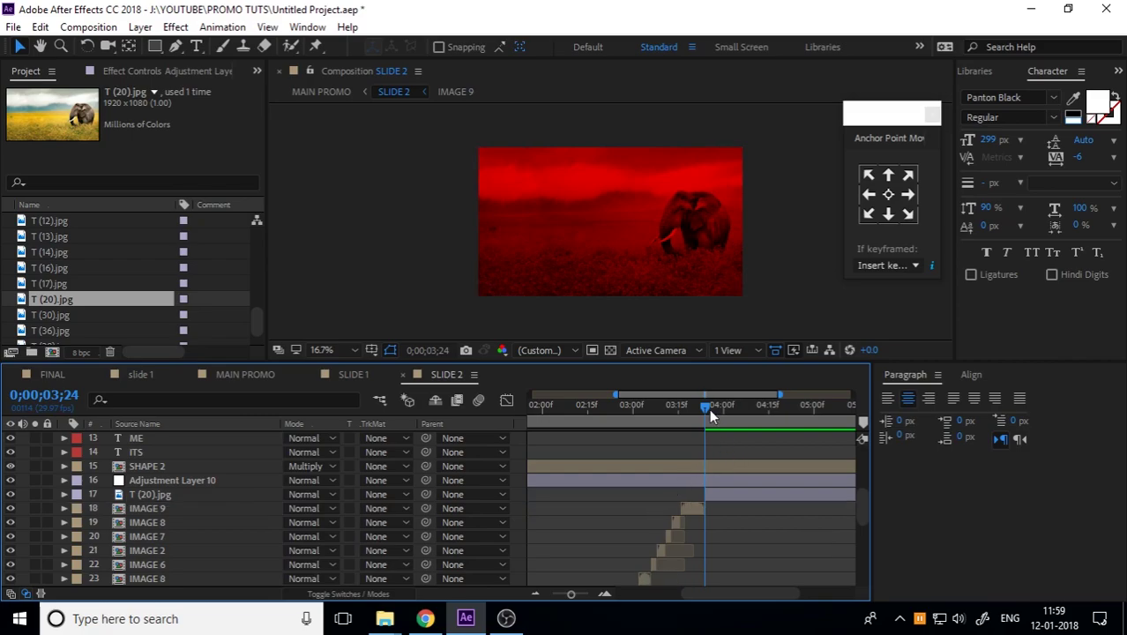
# Trim the photo's end to 4;00 and preview the sequence
pyautogui.scroll(-5, 768, 555)
pyautogui.scroll(-2, 767, 547)
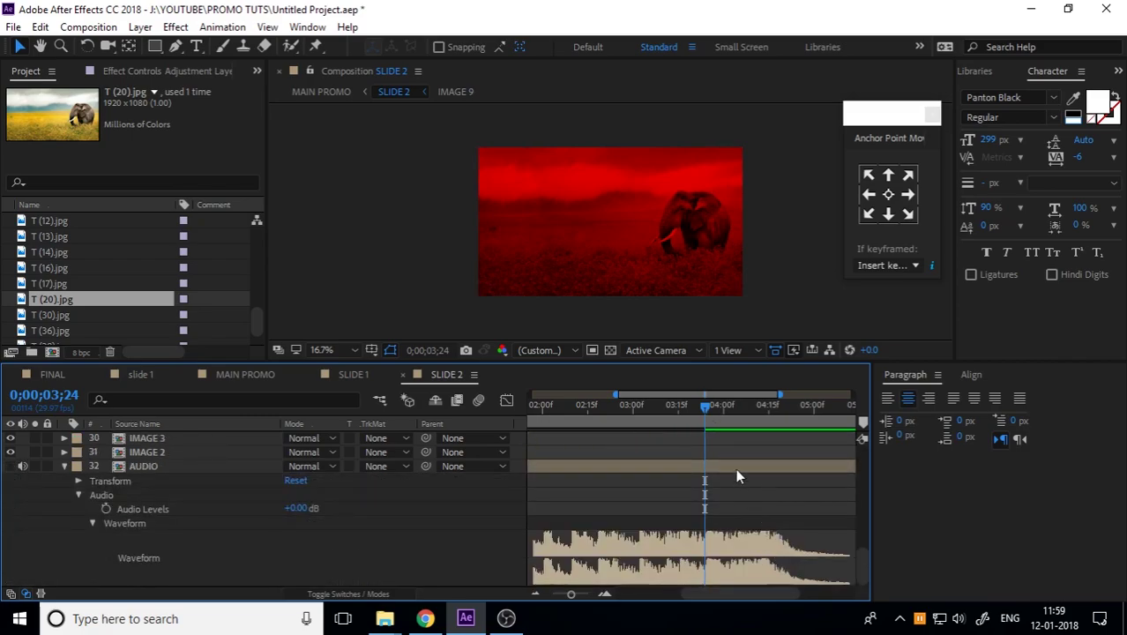
pyautogui.moveTo(698, 418); pyautogui.dragTo(725, 430)
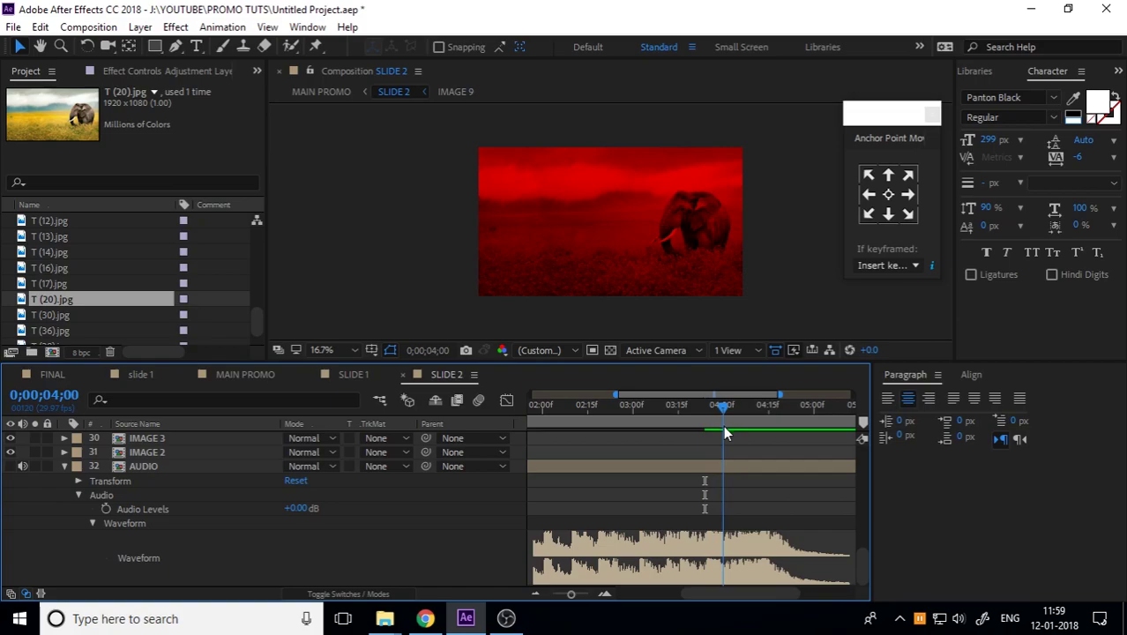
pyautogui.scroll(8, 732, 499)
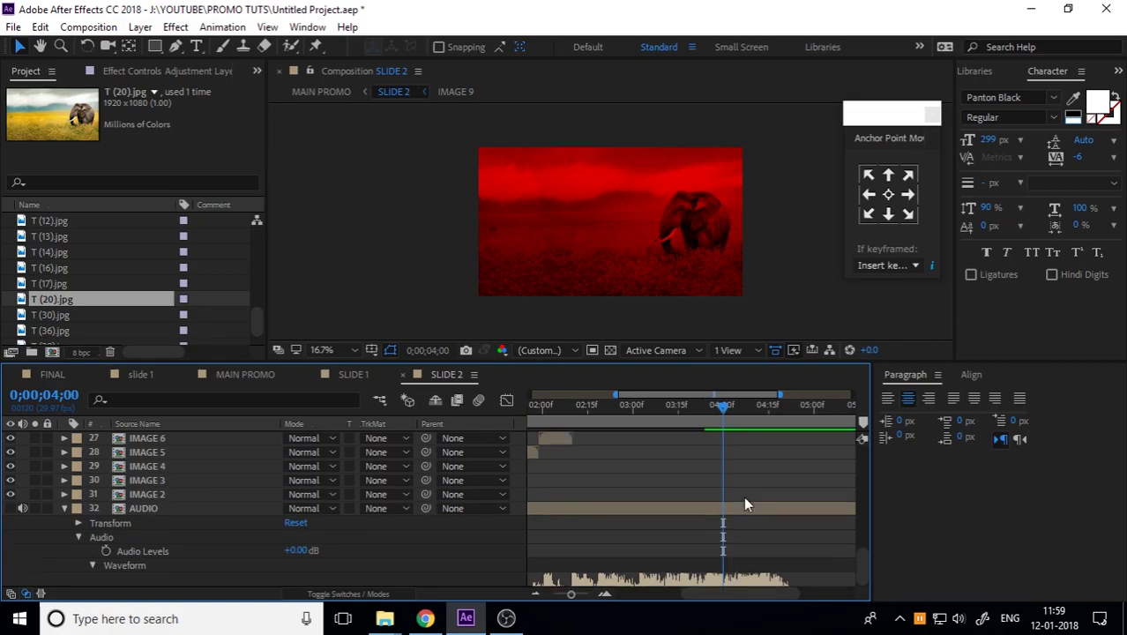
pyautogui.scroll(3, 745, 505)
pyautogui.scroll(-4, 745, 504)
pyautogui.click(745, 502)
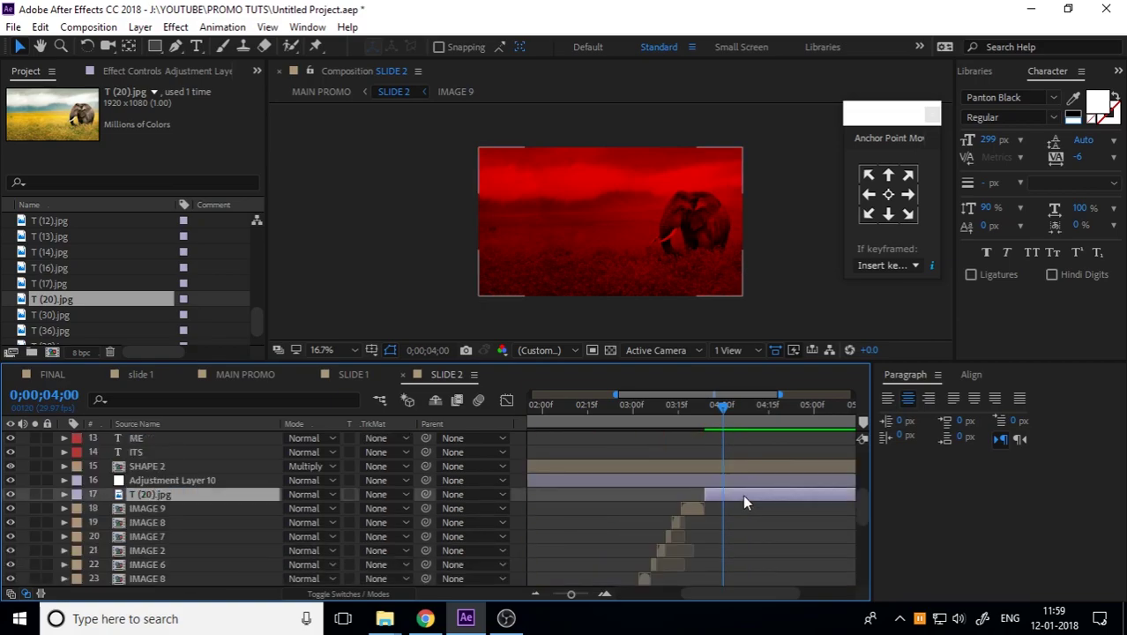
pyautogui.hotkey('ctrl', 'z')
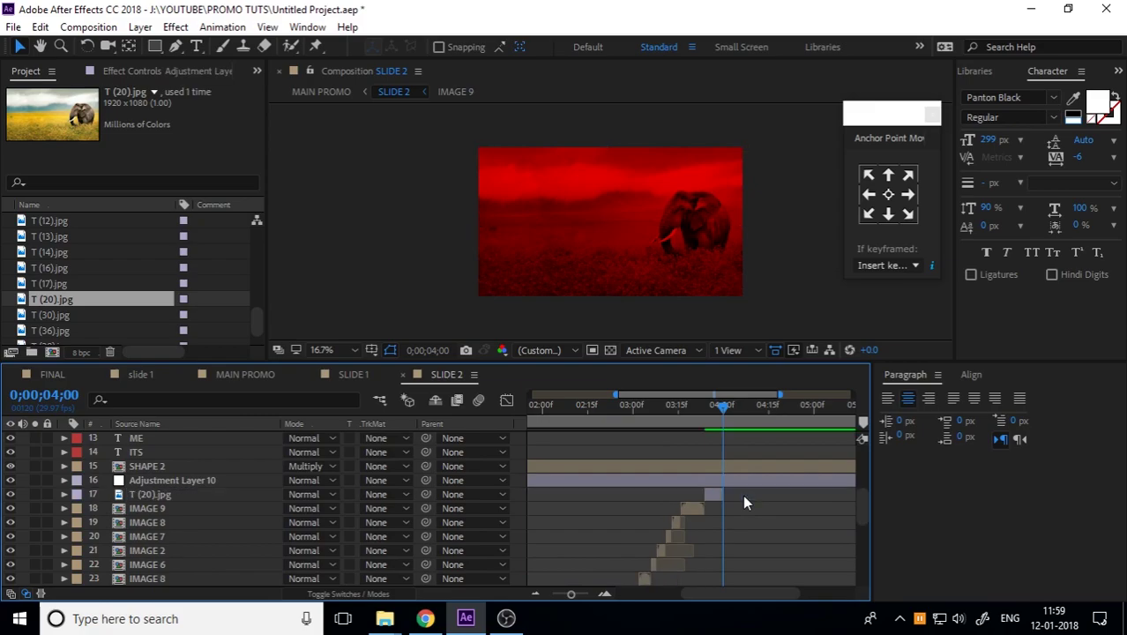
pyautogui.click(699, 407)
pyautogui.scroll(2, 638, 496)
pyautogui.press('space')
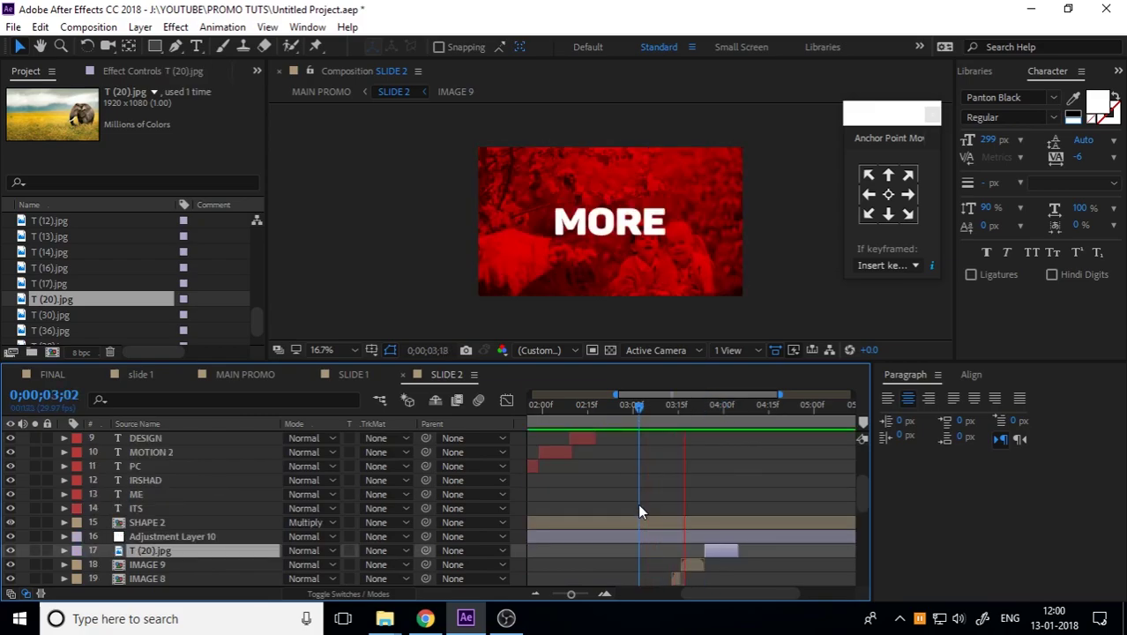
# Set a starting 109% Scale keyframe on T (20).jpg at the photo's first frame (3;24)
pyautogui.click(696, 409)
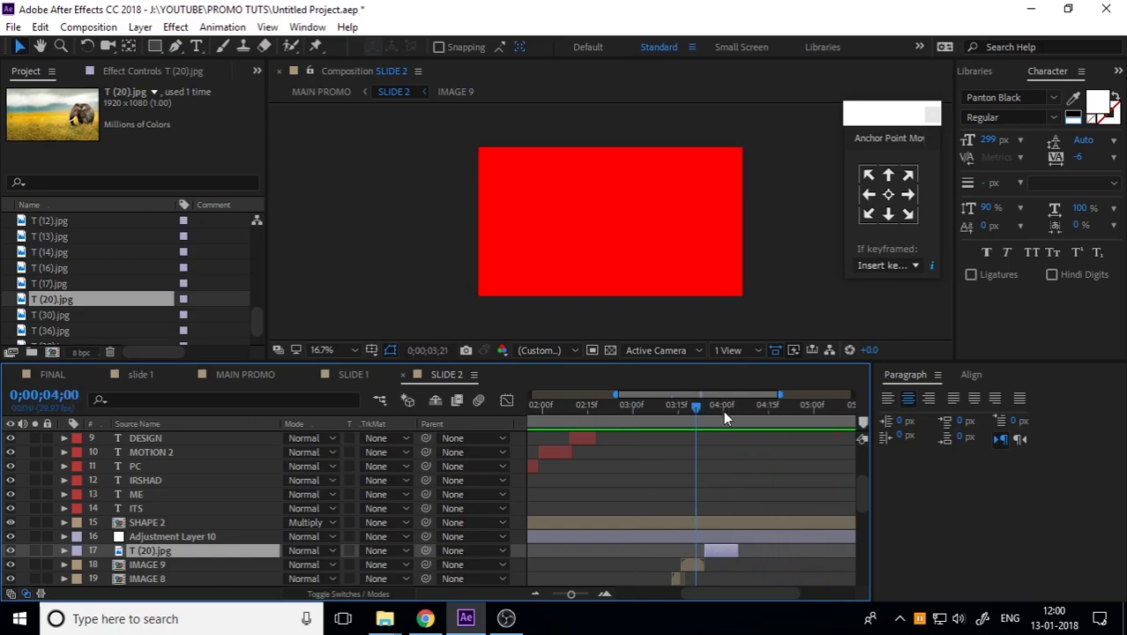
pyautogui.moveTo(723, 410); pyautogui.dragTo(717, 416)
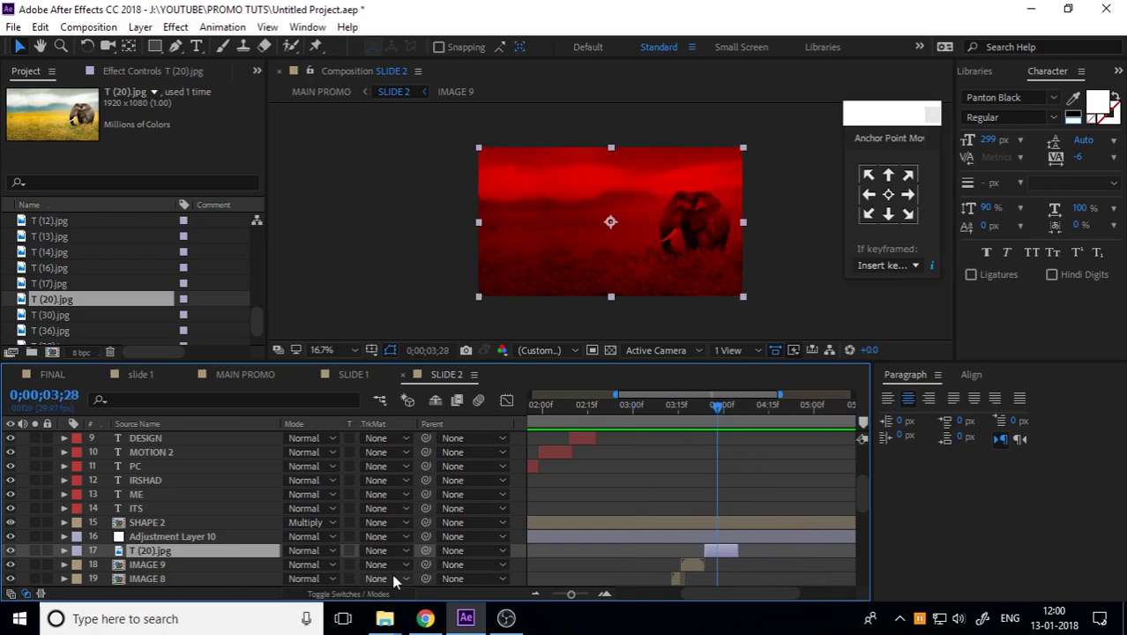
pyautogui.click(714, 408)
pyautogui.moveTo(715, 405); pyautogui.dragTo(709, 407)
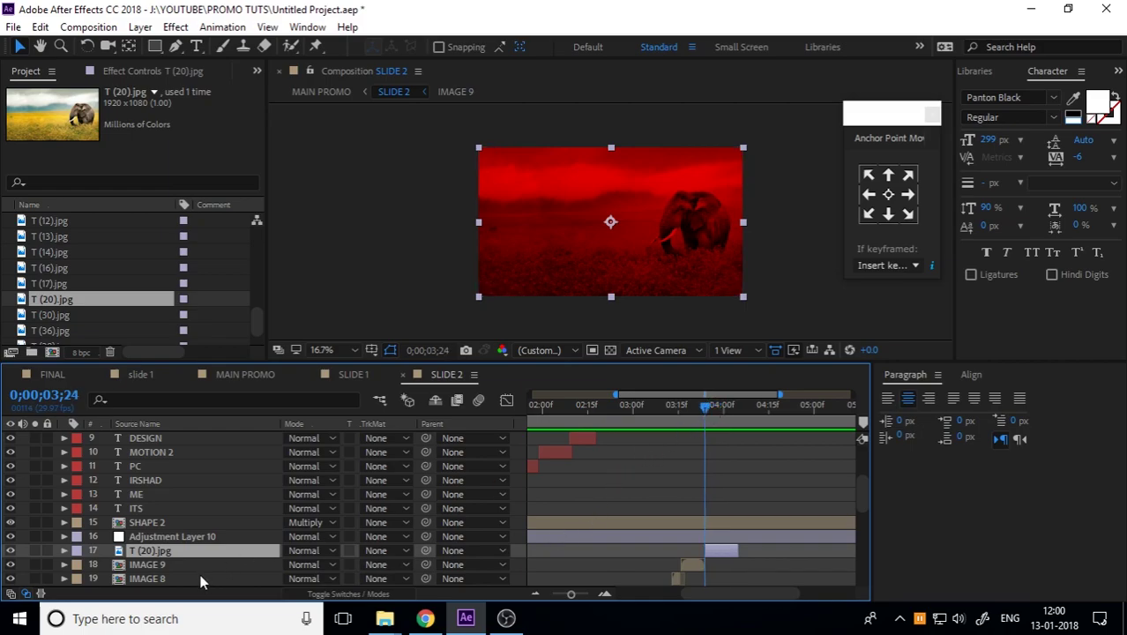
pyautogui.press('s')
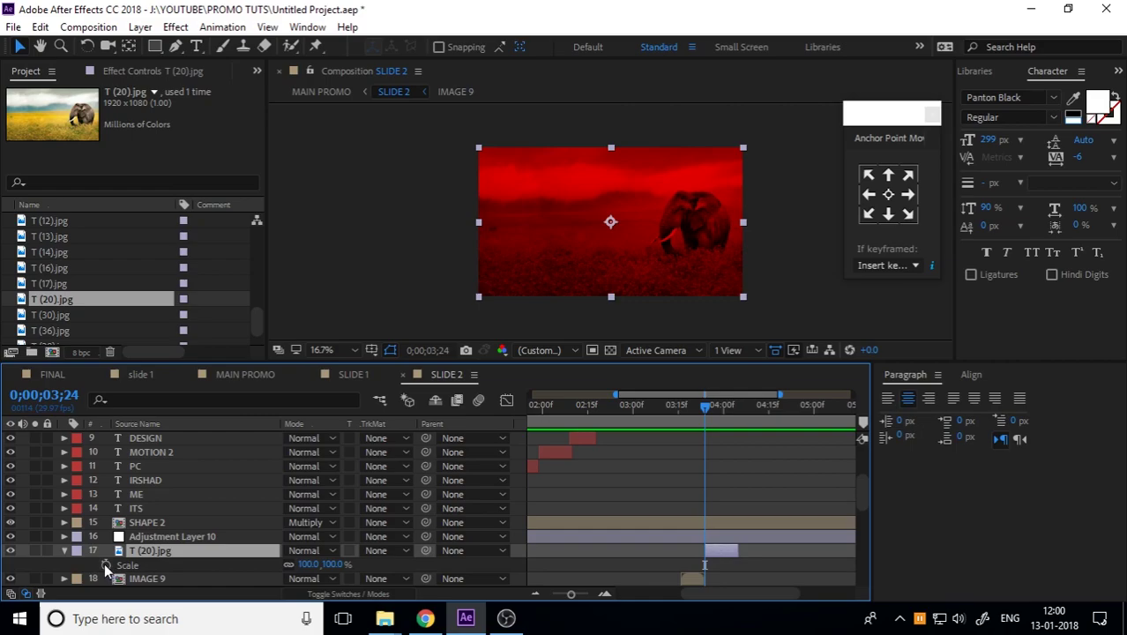
pyautogui.click(334, 565)
pyautogui.write('109')
pyautogui.press('Return')
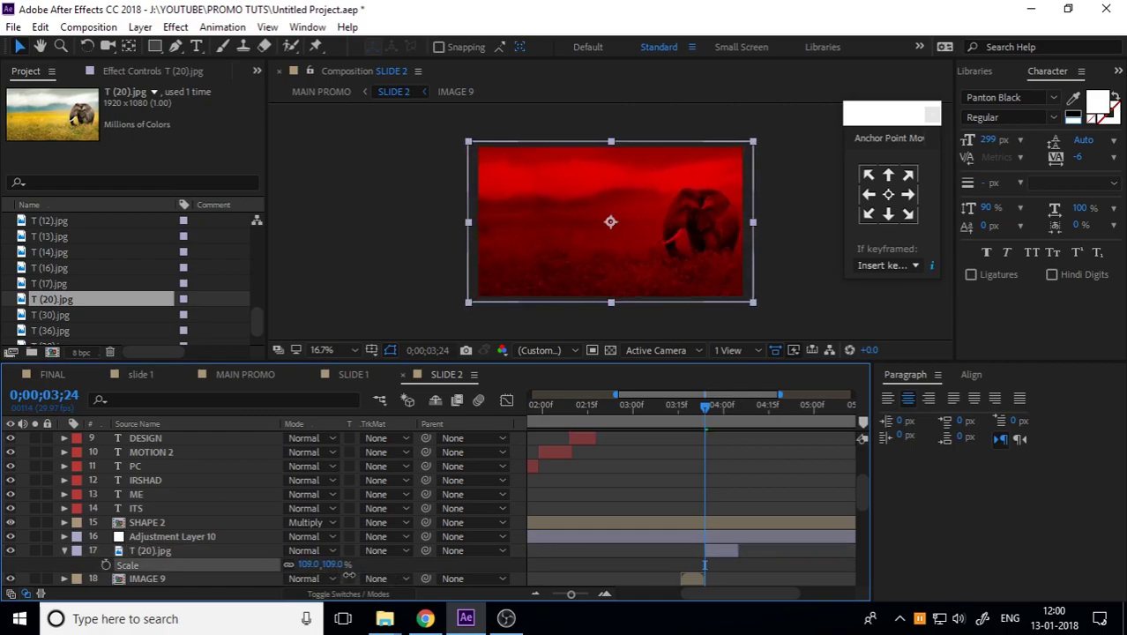
pyautogui.click(137, 562)
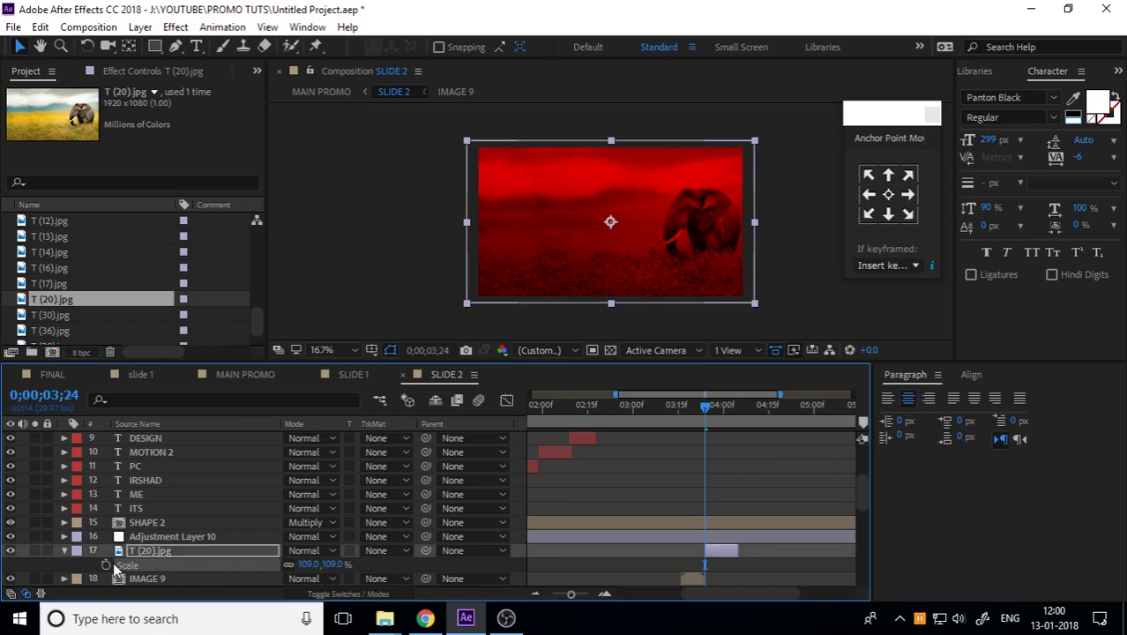
pyautogui.click(107, 564)
# Keyframe Scale at 100% at 04;05, Easy Ease both keyframes, and preview the shrink
pyautogui.moveTo(714, 419); pyautogui.dragTo(739, 424)
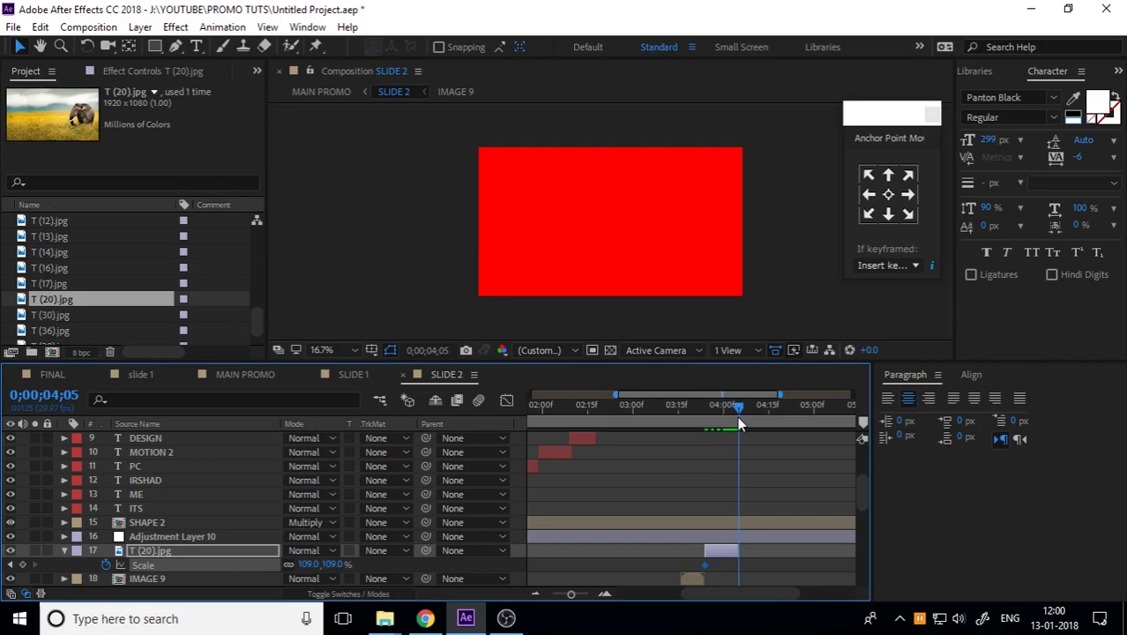
pyautogui.click(338, 564)
pyautogui.write('100')
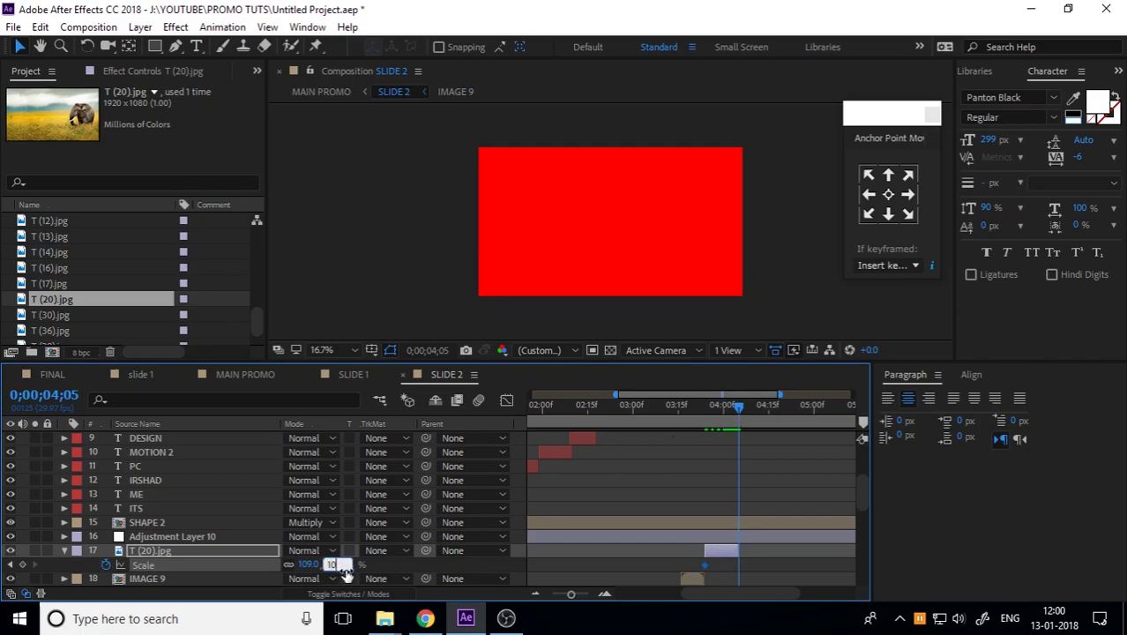
pyautogui.press('Return')
pyautogui.moveTo(767, 567); pyautogui.dragTo(664, 564)
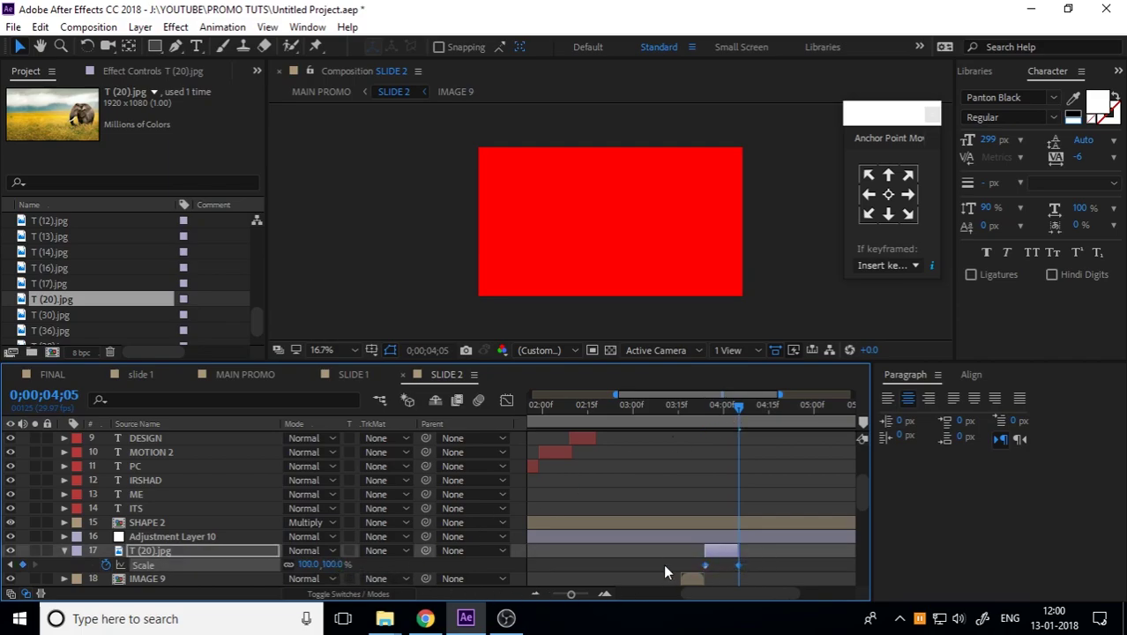
pyautogui.press('F9')
pyautogui.click(694, 413)
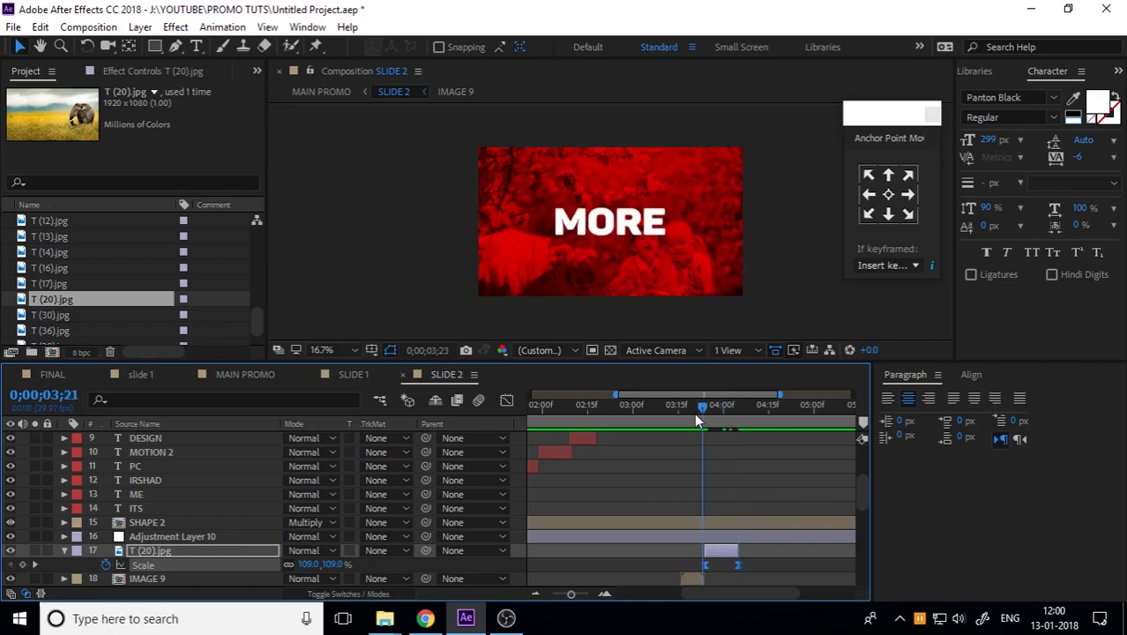
pyautogui.press('space')
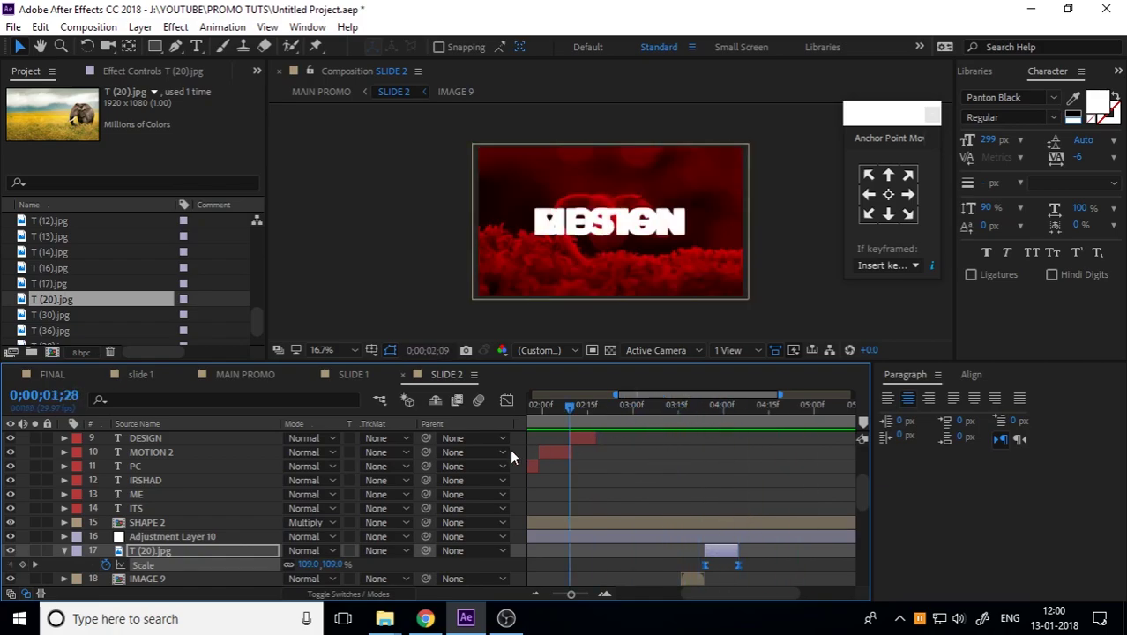
pyautogui.press('Home')
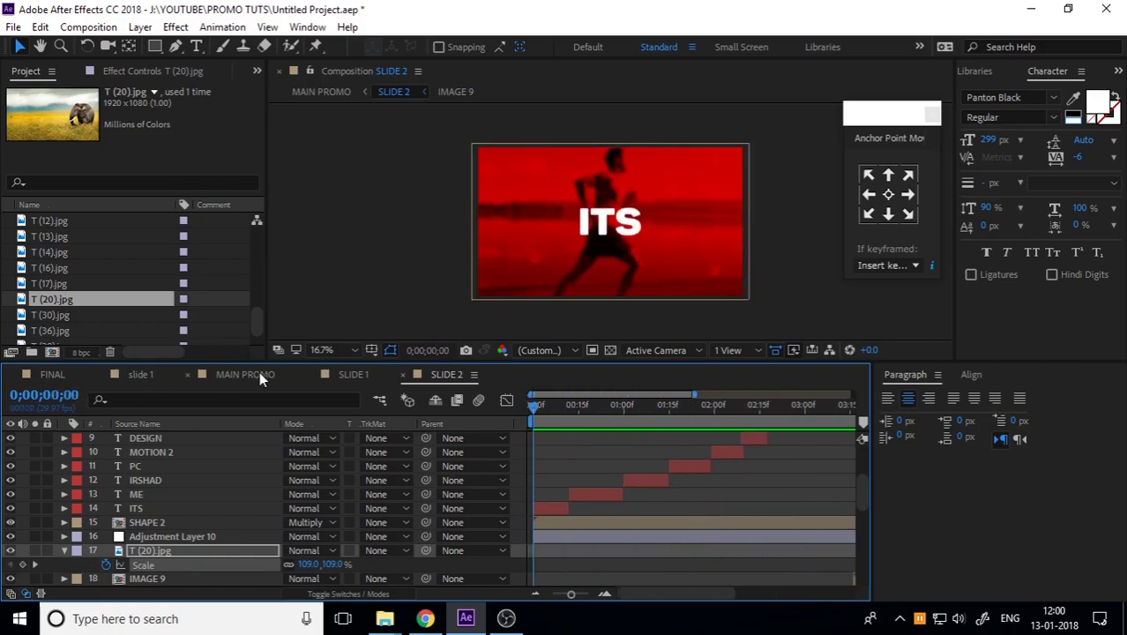
# Collapse the AUDIO layer's properties and waveform in the SLIDE 2 timeline
pyautogui.click(245, 374)
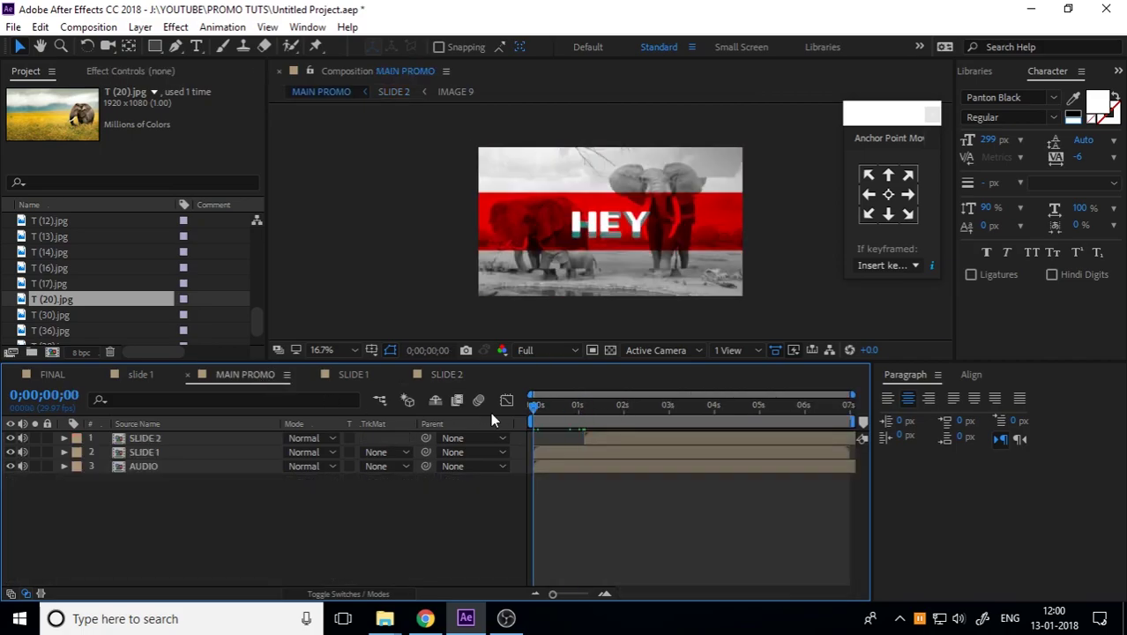
pyautogui.click(450, 374)
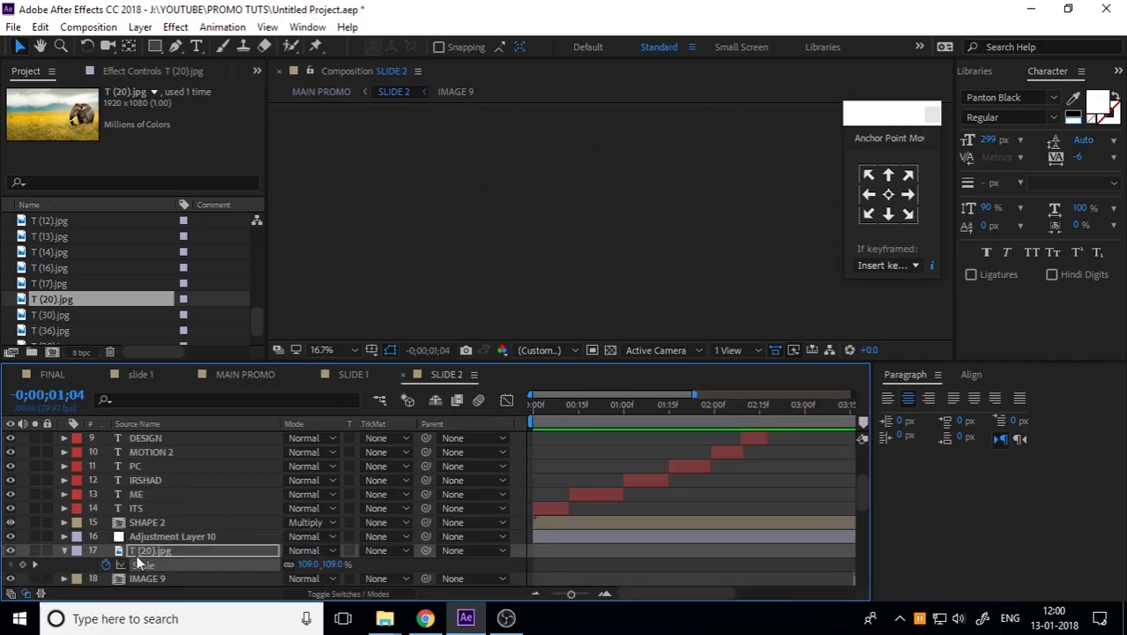
pyautogui.scroll(-5, 151, 578)
pyautogui.scroll(-5, 151, 578)
pyautogui.scroll(-1, 151, 576)
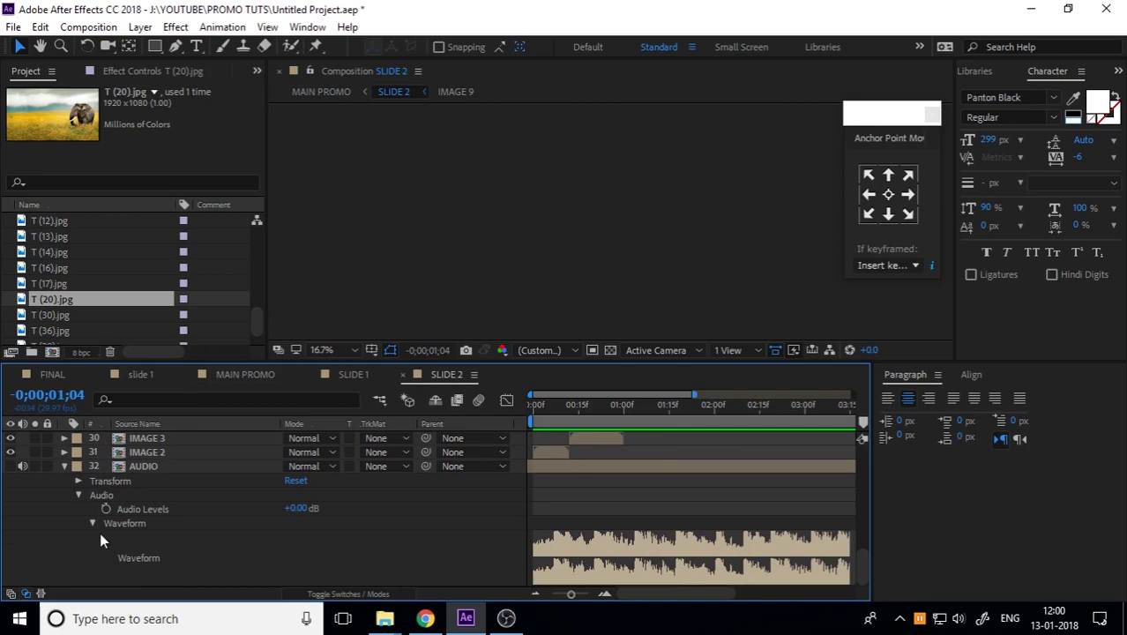
pyautogui.click(64, 466)
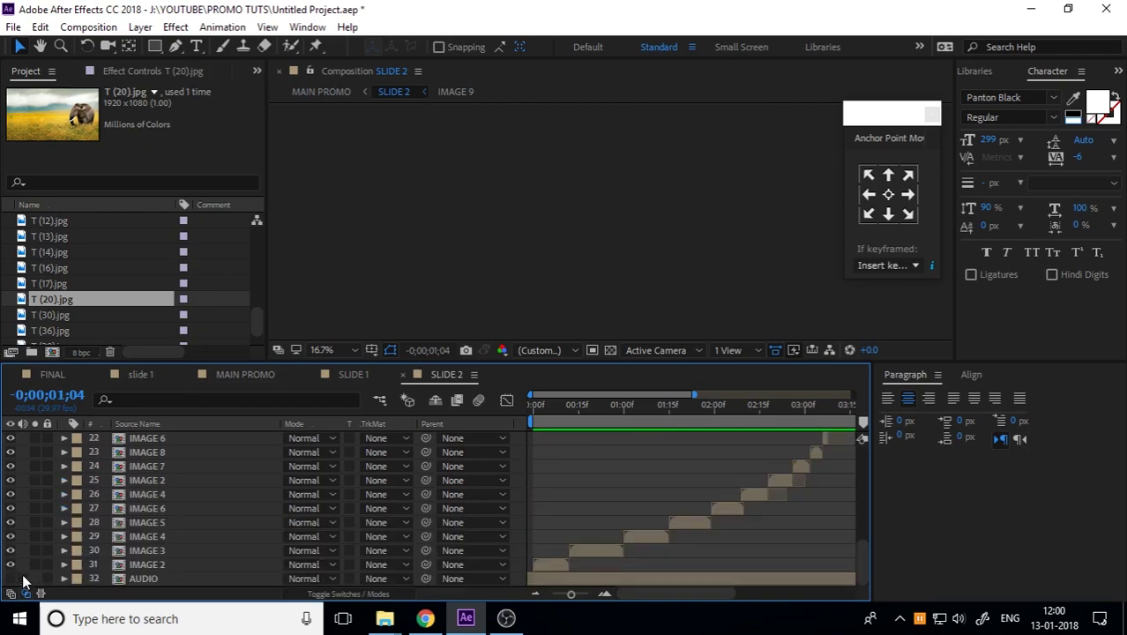
# Preview MAIN PROMO, park the time near 05;14, and bring up File Explorer
pyautogui.click(245, 374)
pyautogui.press('space')
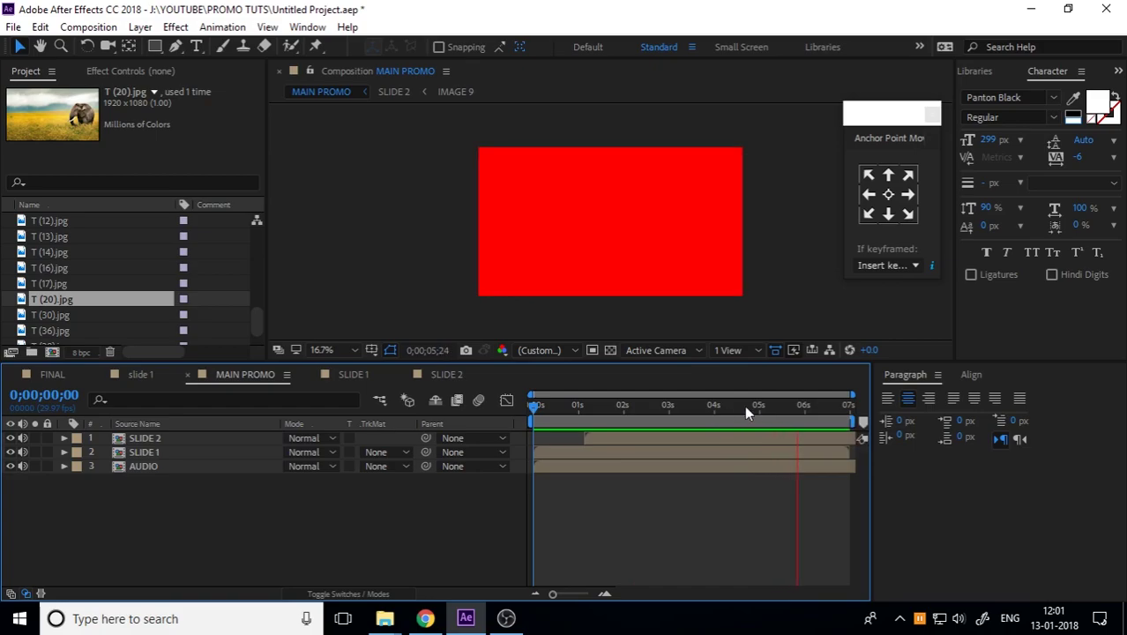
pyautogui.moveTo(772, 406); pyautogui.dragTo(796, 413)
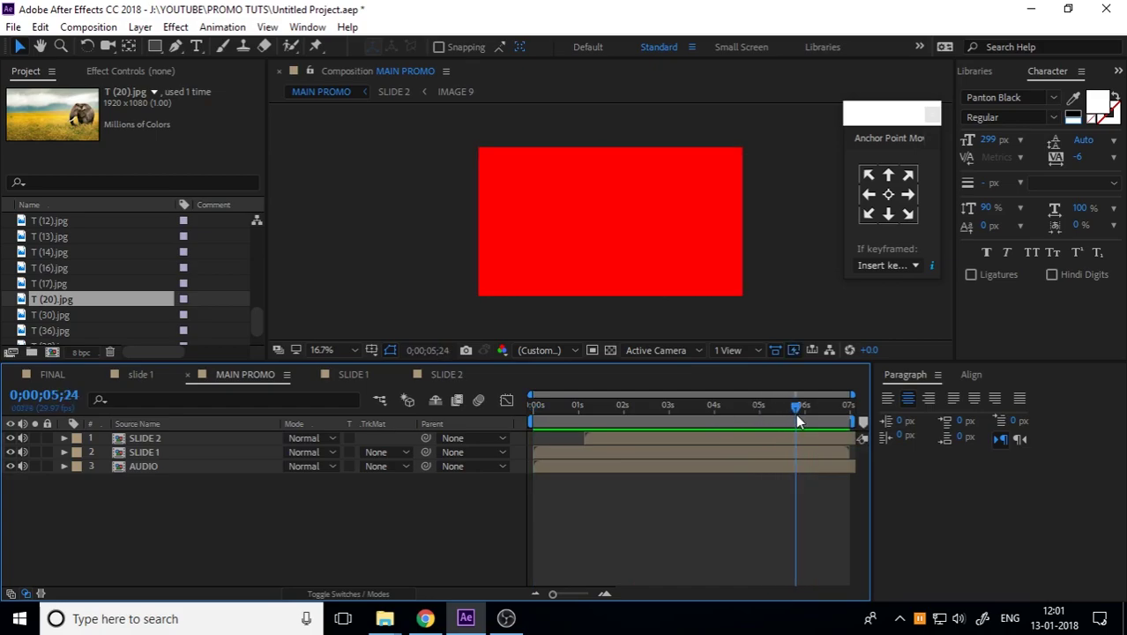
pyautogui.click(395, 622)
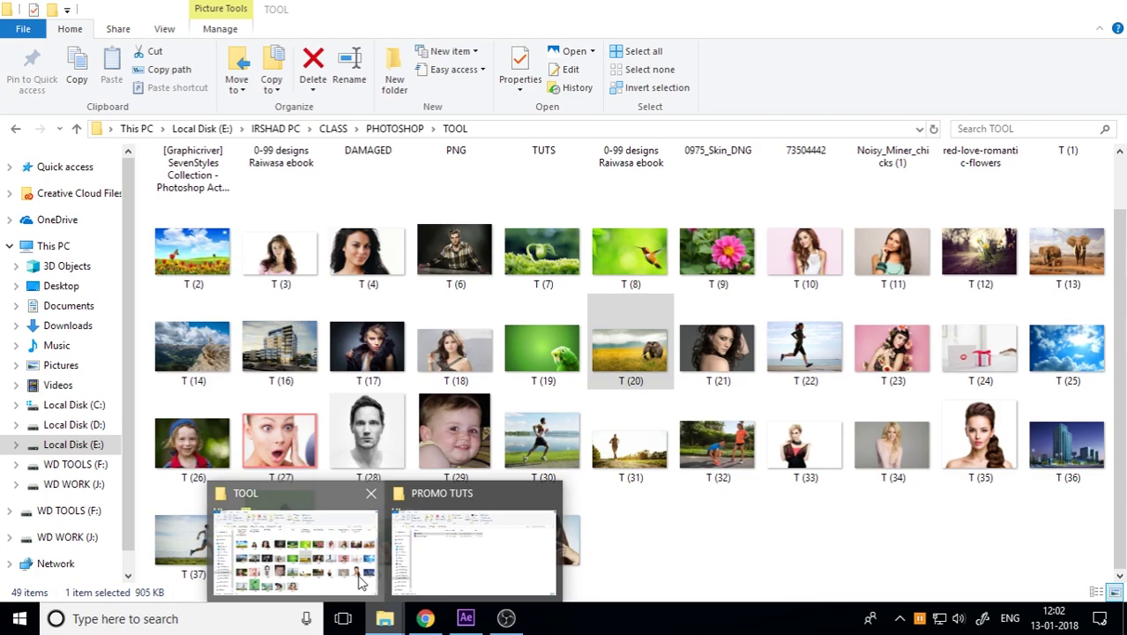
# Drag IPC LOGO CENTRE WHITE from WD TOOLS (F:) > IRSHAD PC > BRANDING > LOGO into After Effects
pyautogui.click(256, 529)
pyautogui.click(78, 465)
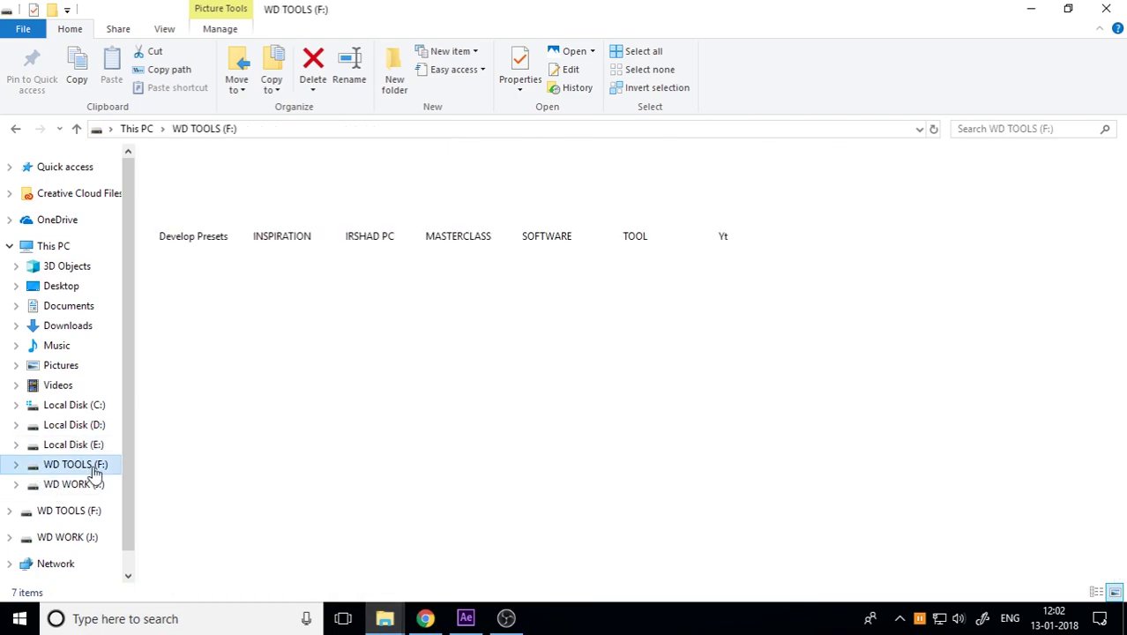
pyautogui.click(388, 204)
pyautogui.doubleClick(385, 205)
pyautogui.doubleClick(216, 212)
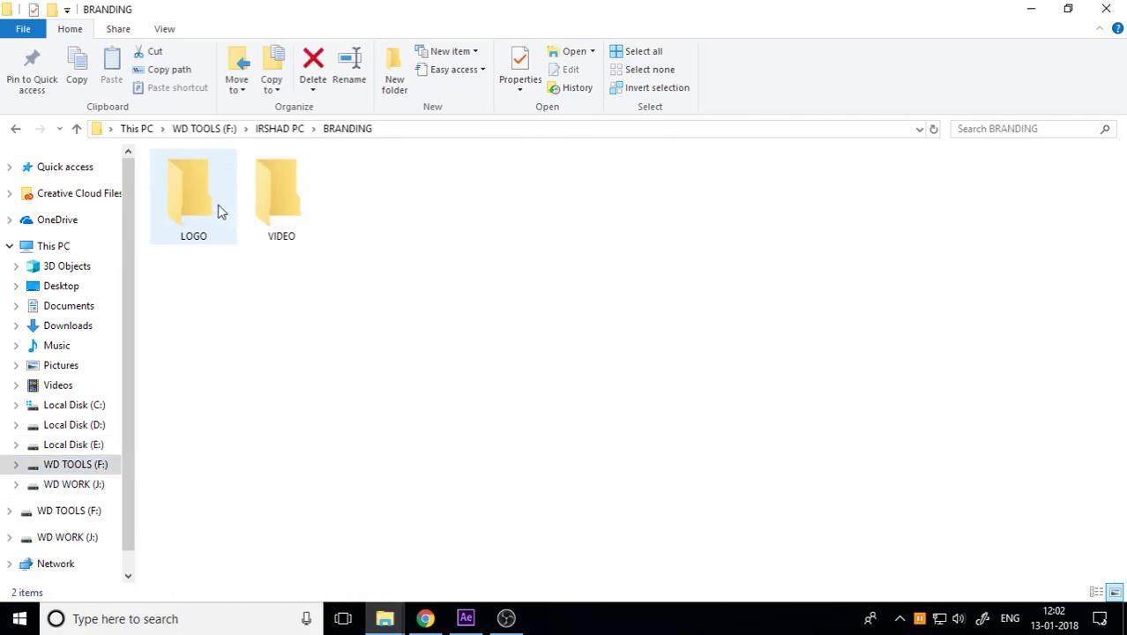
pyautogui.doubleClick(221, 212)
pyautogui.click(377, 206)
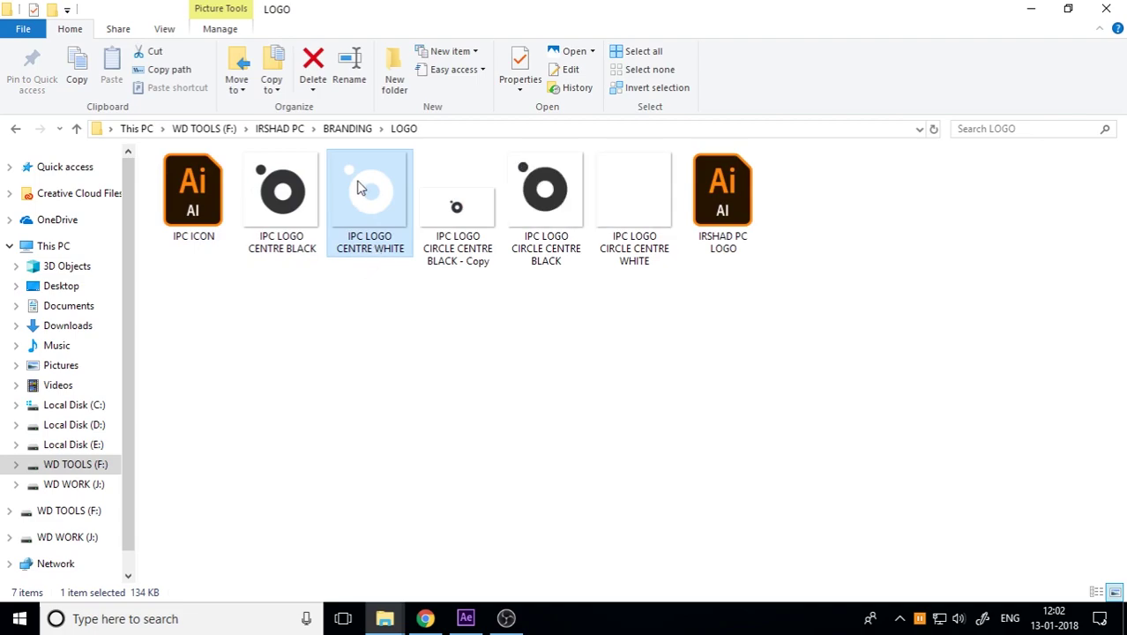
pyautogui.moveTo(357, 185)
pyautogui.mouseDown()
pyautogui.moveTo(466, 618)
pyautogui.moveTo(115, 499)
pyautogui.mouseUp()
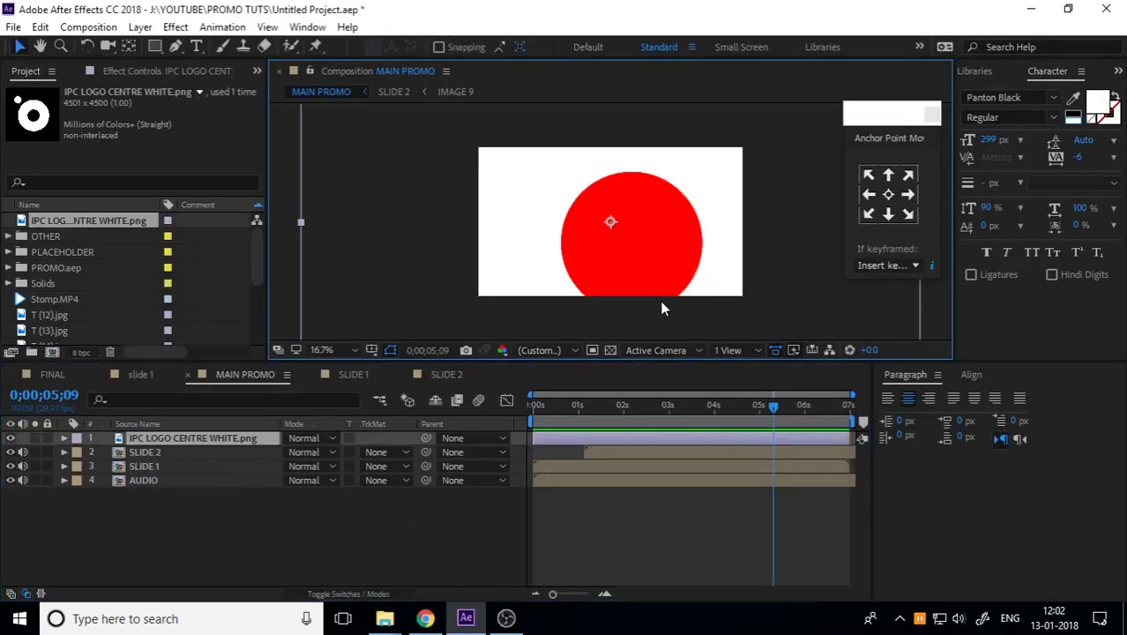
# At about 05;16, scale the white logo layer down to 11% and open its layer menu
pyautogui.moveTo(792, 411); pyautogui.dragTo(788, 410)
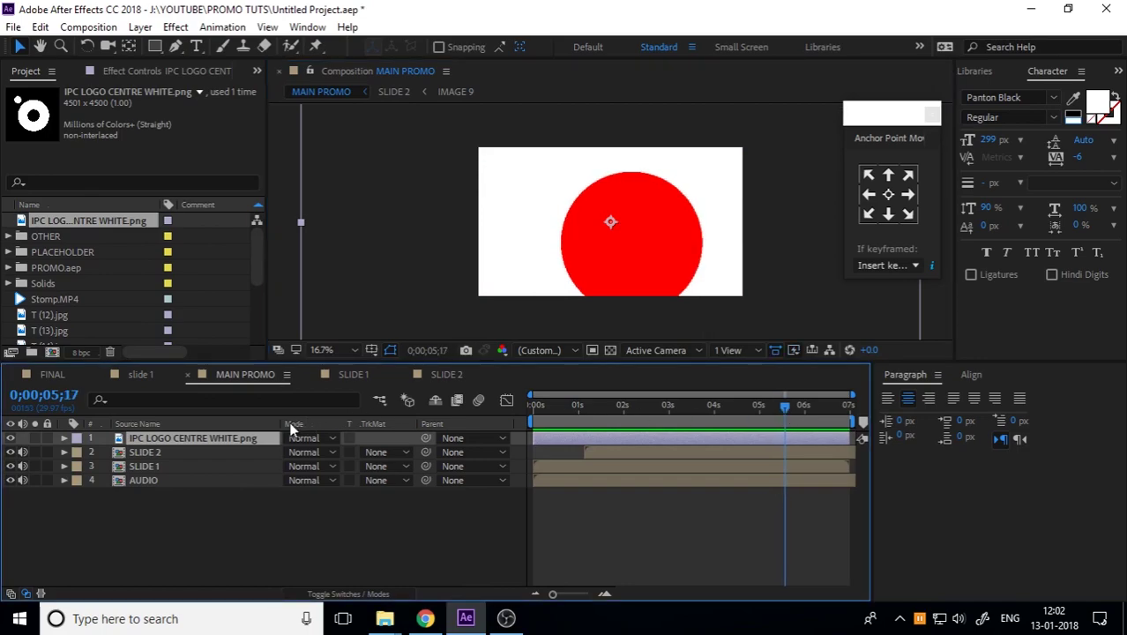
pyautogui.press('s')
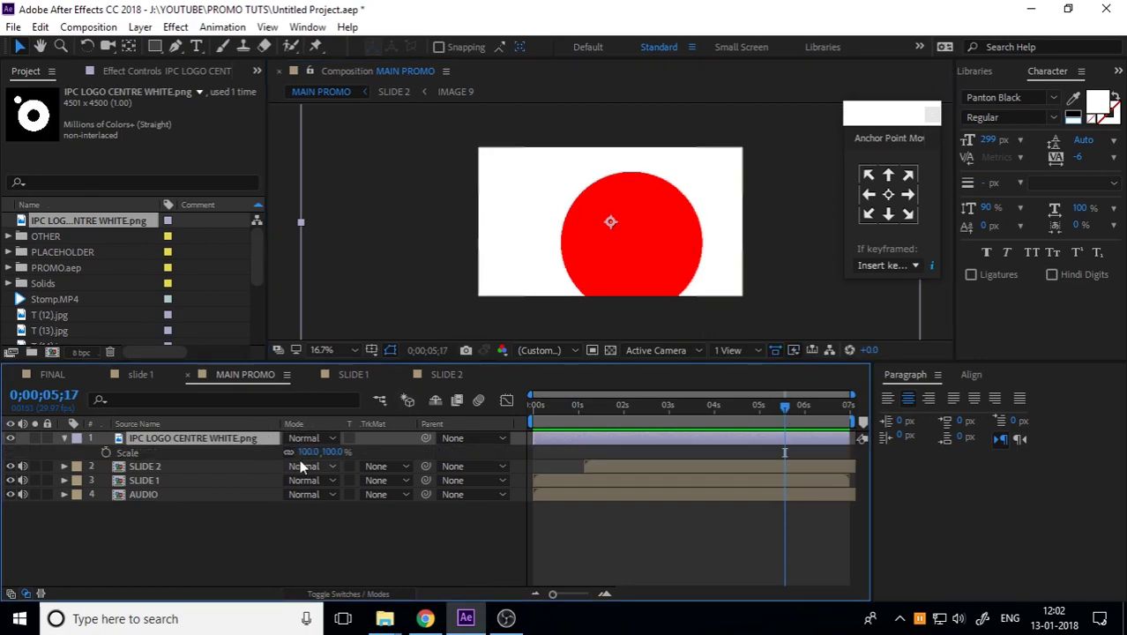
pyautogui.moveTo(331, 451); pyautogui.dragTo(278, 466)
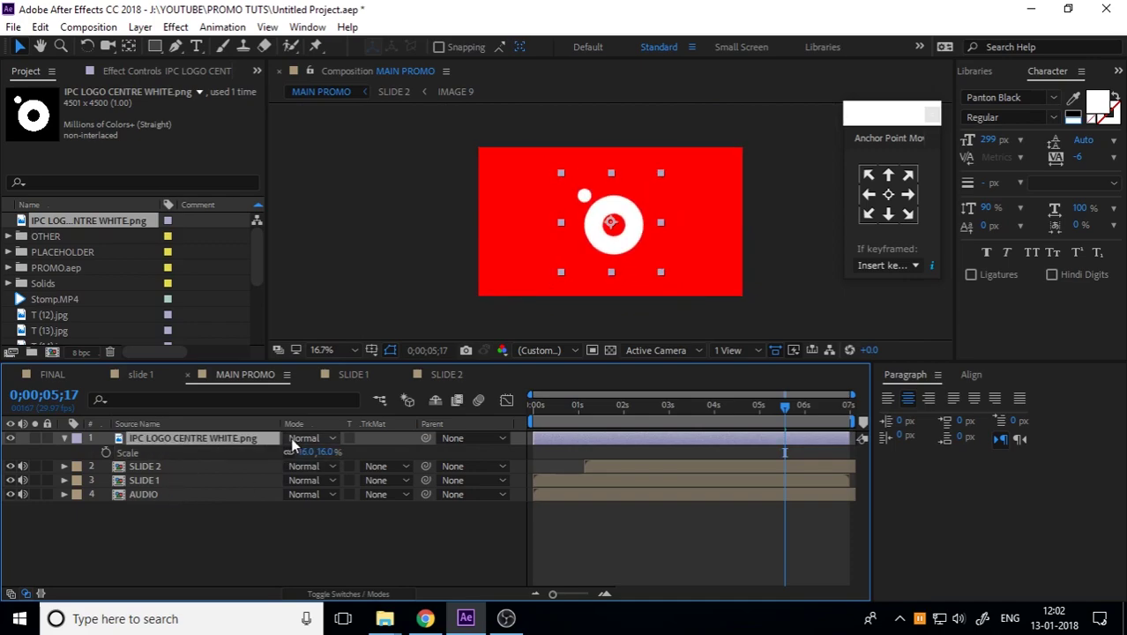
pyautogui.moveTo(322, 452); pyautogui.dragTo(324, 452)
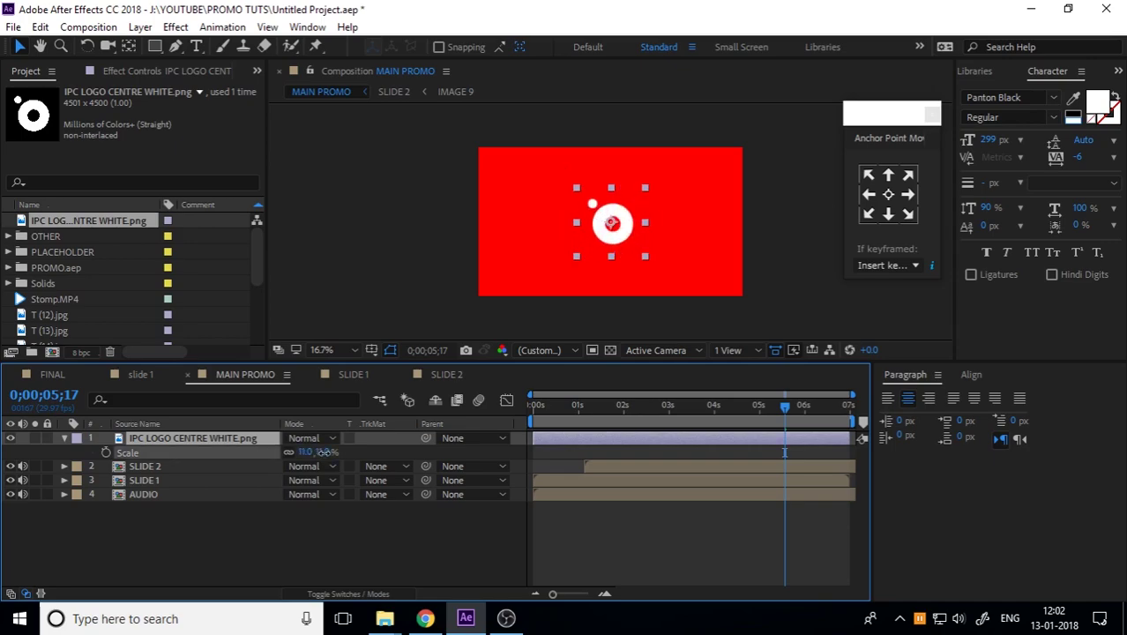
pyautogui.rightClick(230, 436)
# Pre-compose the logo layer into a new comp named LOGO
pyautogui.click(277, 534)
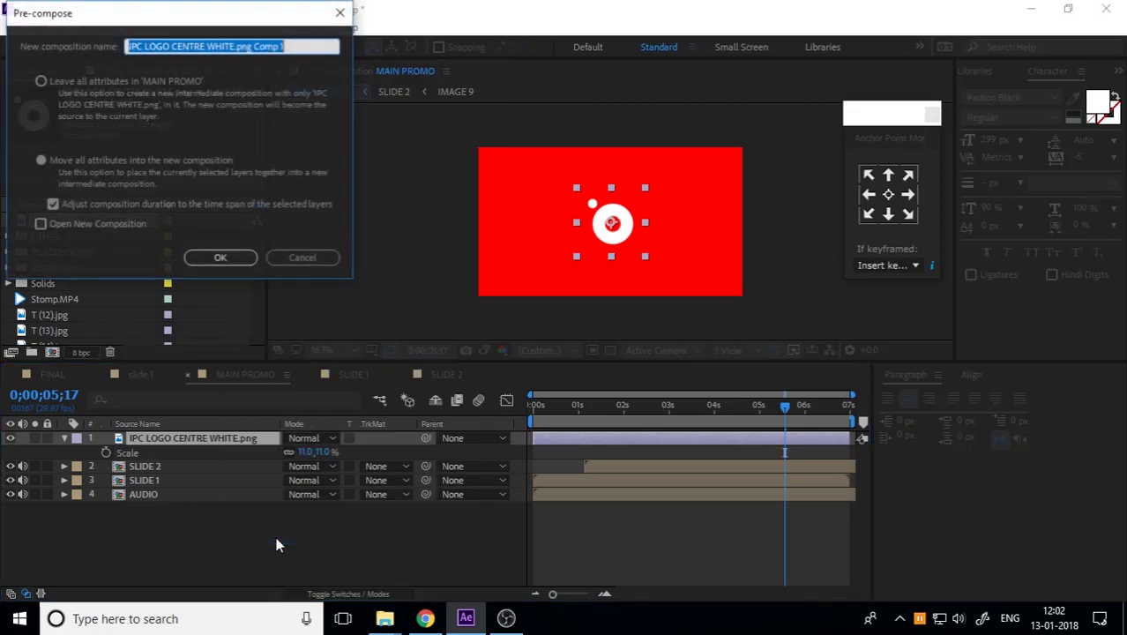
pyautogui.write('LOGO')
pyautogui.press('Return')
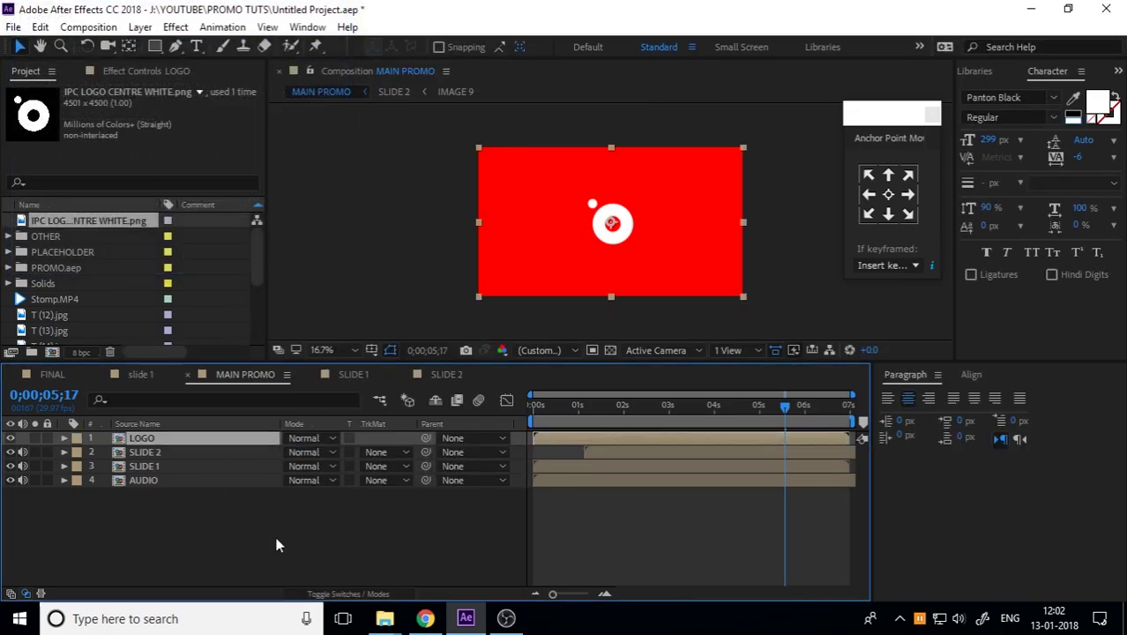
# Move the LOGO comp from the OTHER folder into the PLACEHOLDER folder
pyautogui.click(9, 236)
pyautogui.click(76, 253)
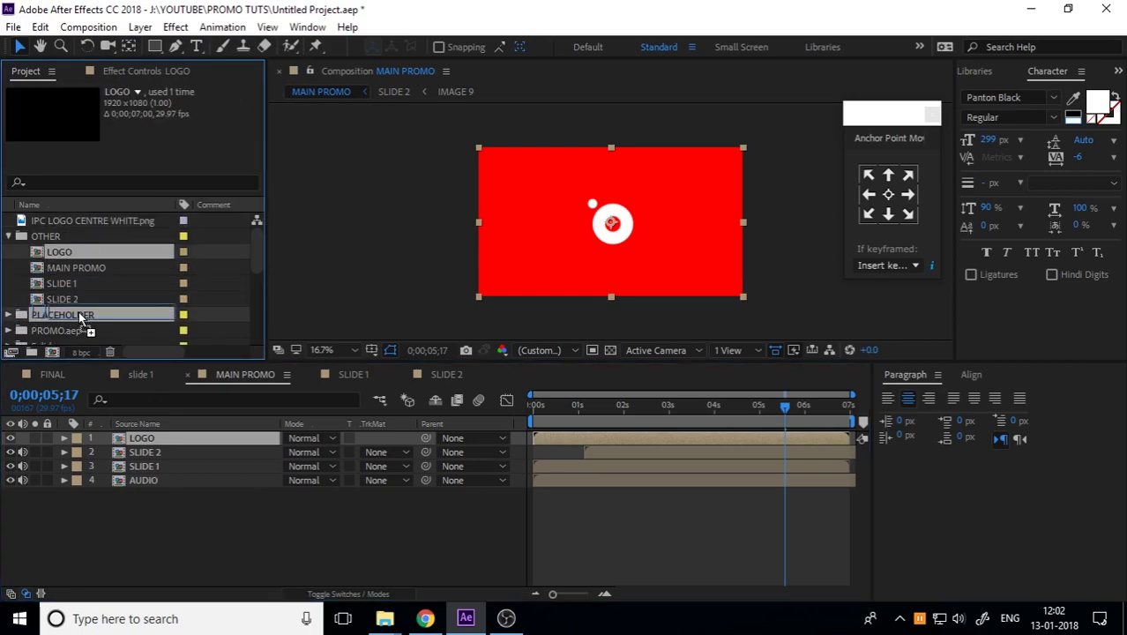
pyautogui.moveTo(77, 251); pyautogui.dragTo(78, 313)
pyautogui.click(9, 236)
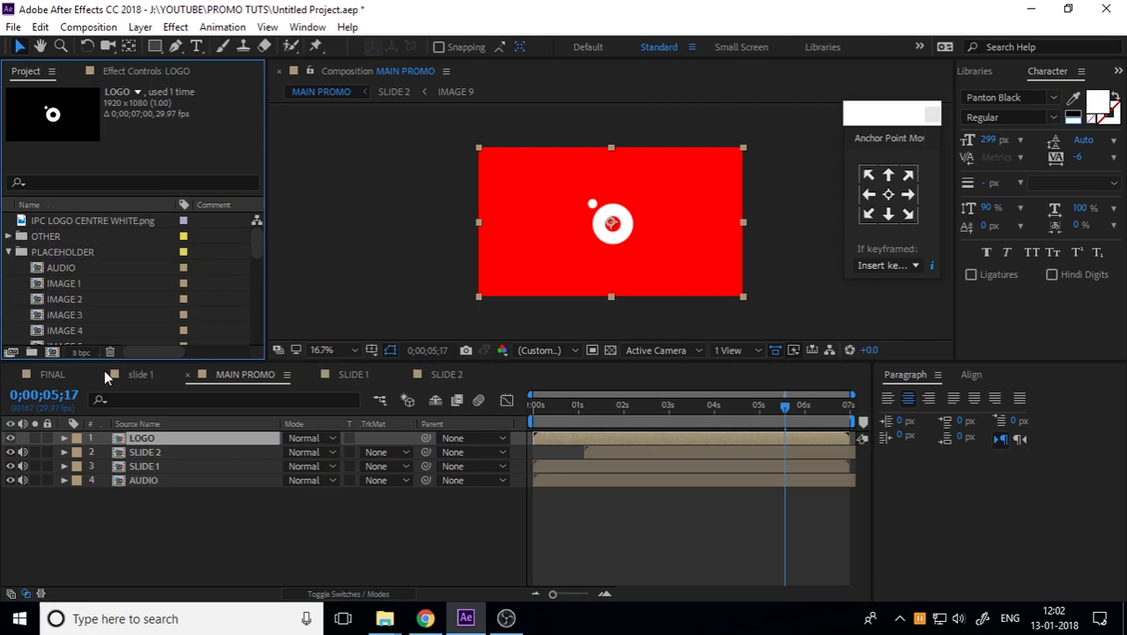
pyautogui.click(177, 485)
pyautogui.click(72, 267)
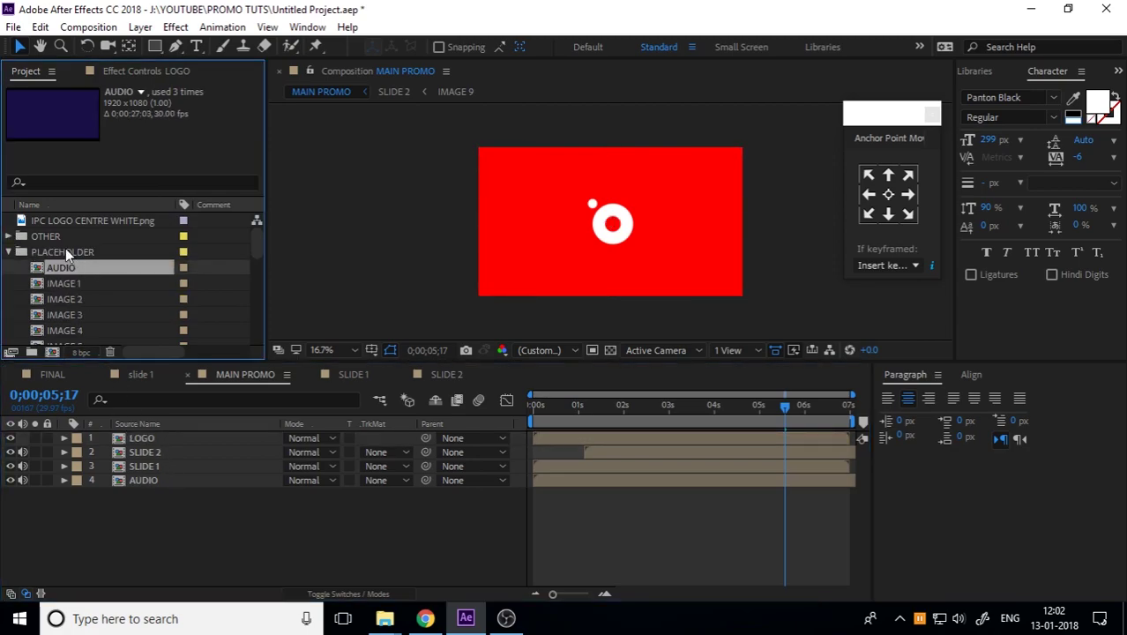
pyautogui.doubleClick(65, 252)
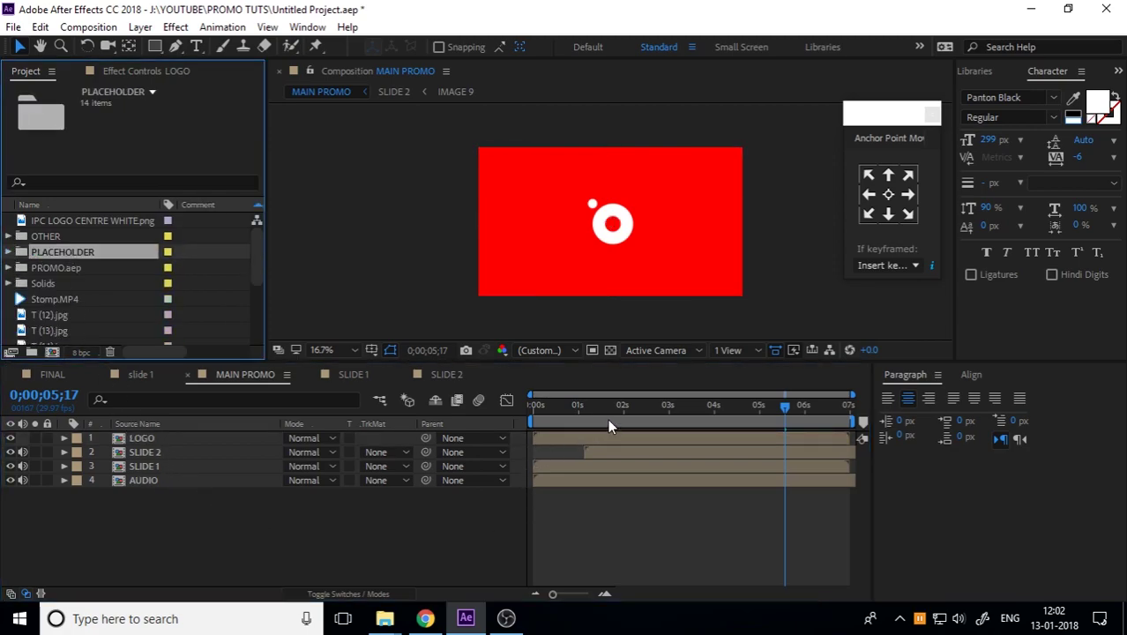
# Select the LOGO layer and move the time back to about 01;26
pyautogui.click(141, 425)
pyautogui.click(158, 429)
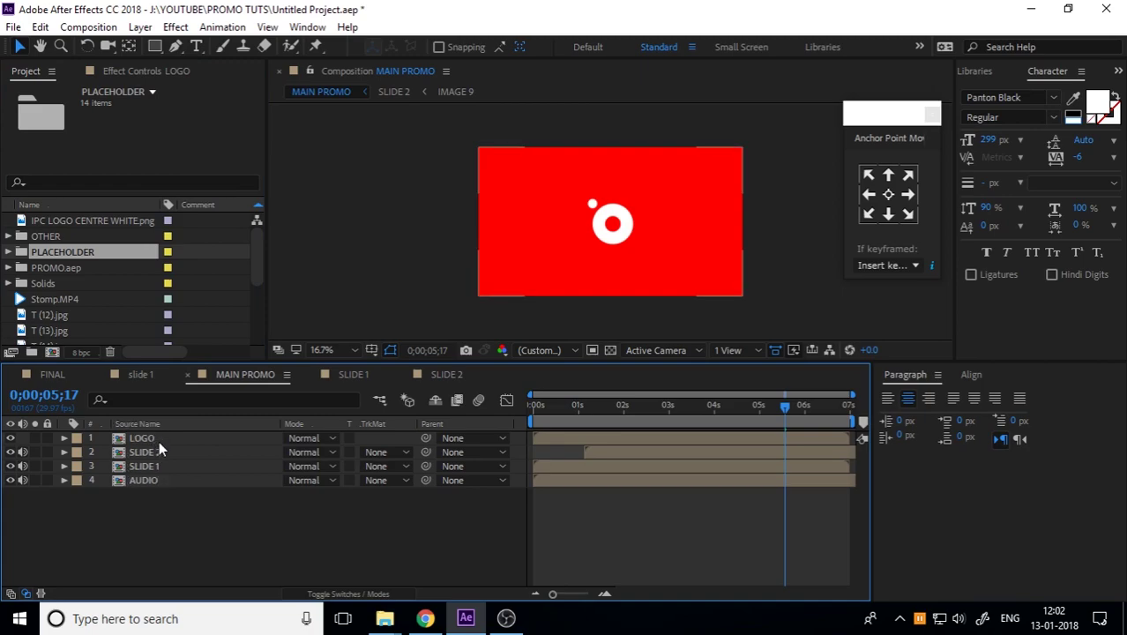
pyautogui.click(159, 439)
pyautogui.moveTo(588, 405)
pyautogui.mouseDown()
pyautogui.moveTo(758, 422)
pyautogui.moveTo(740, 426)
pyautogui.moveTo(752, 429)
pyautogui.mouseUp()
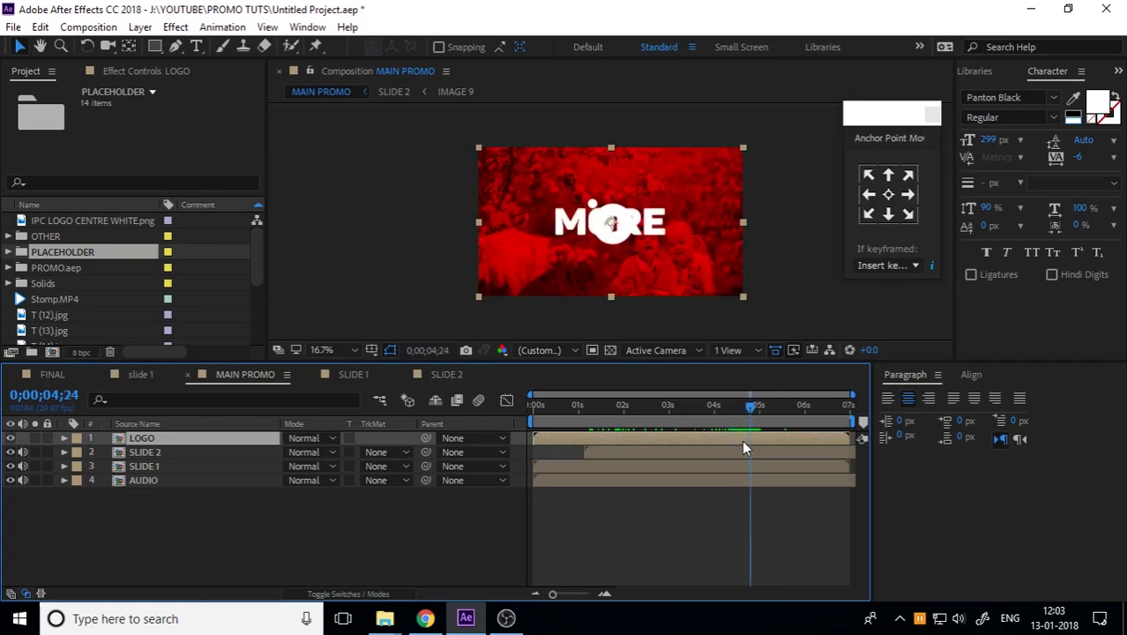
pyautogui.hotkey('ctrl', 'd')
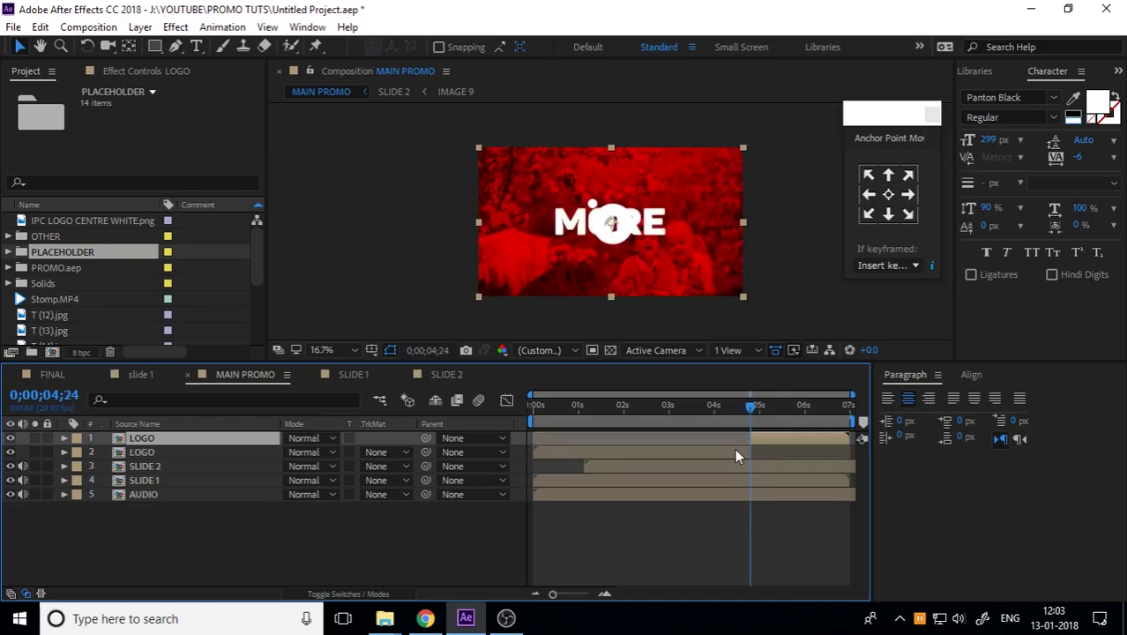
pyautogui.click(735, 450)
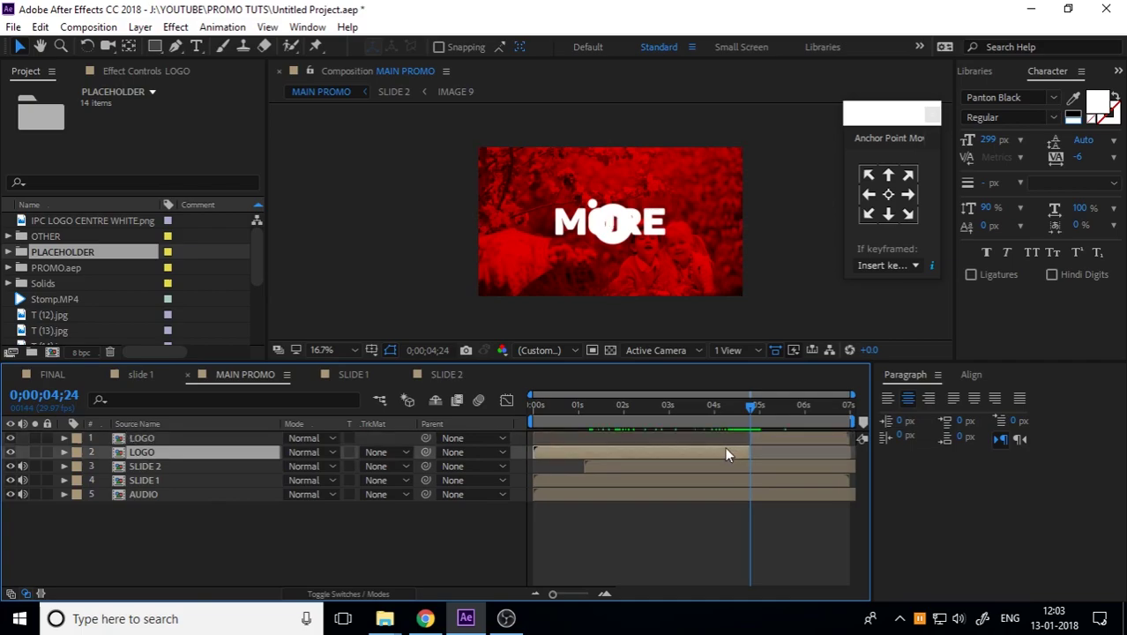
pyautogui.press('Delete')
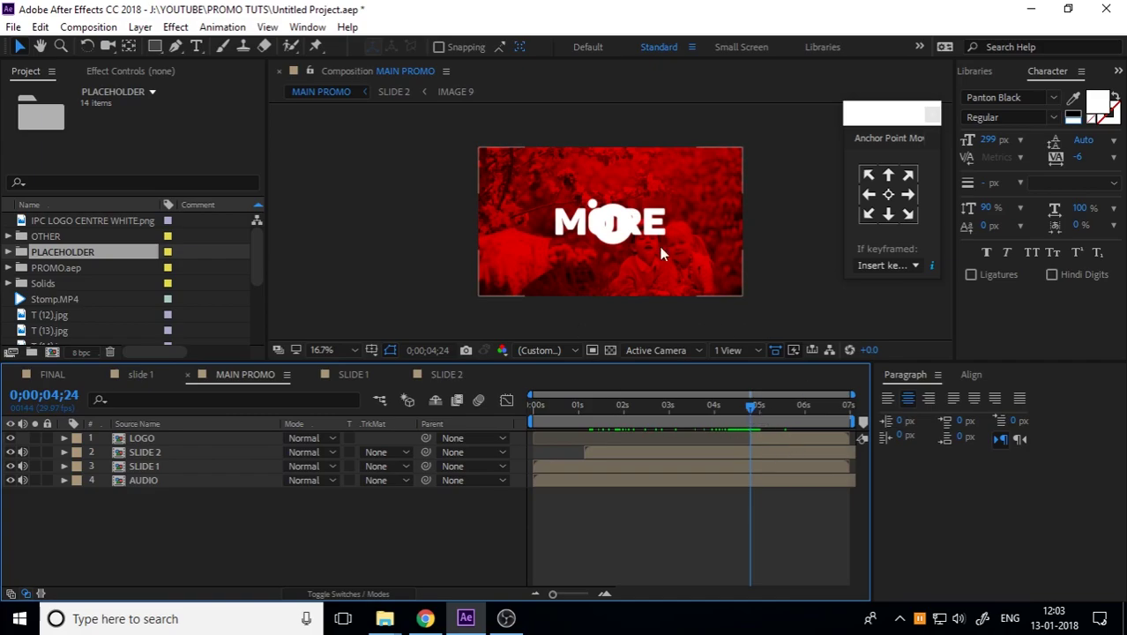
pyautogui.click(158, 452)
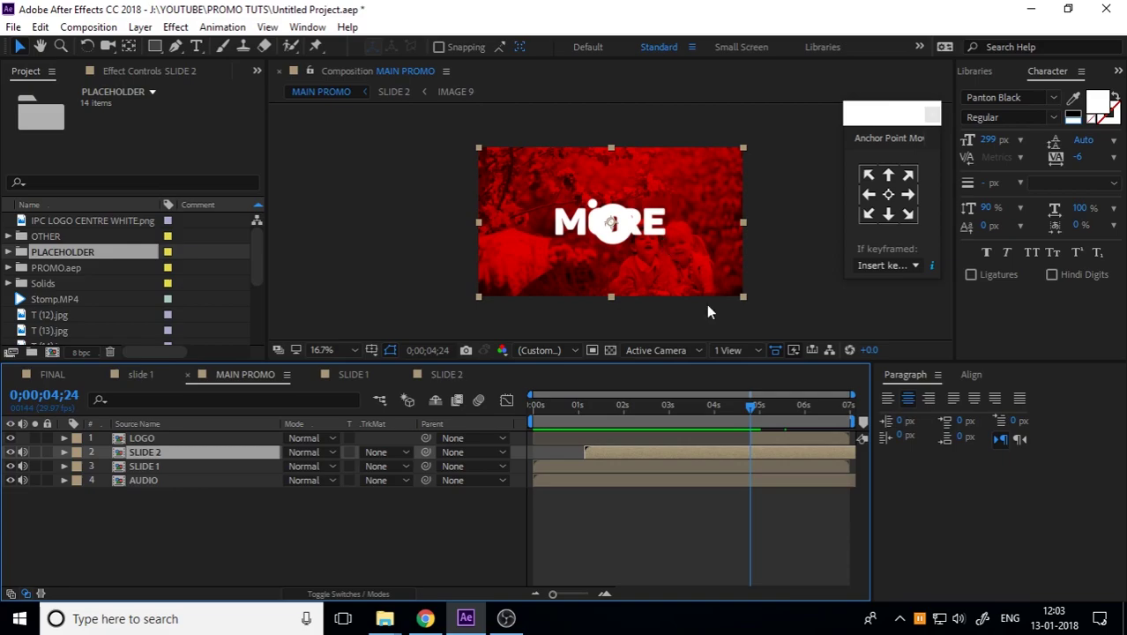
pyautogui.click(440, 379)
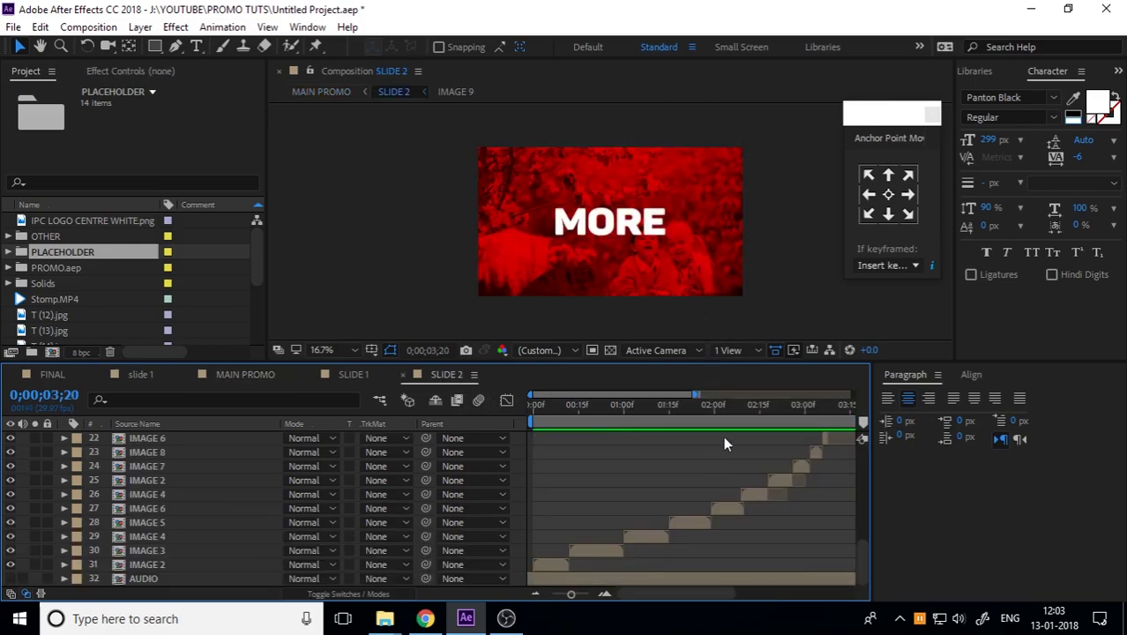
# In MAIN PROMO, split the SLIDE 2 layer at 0;00;04;20, where MORE first appears
pyautogui.click(241, 376)
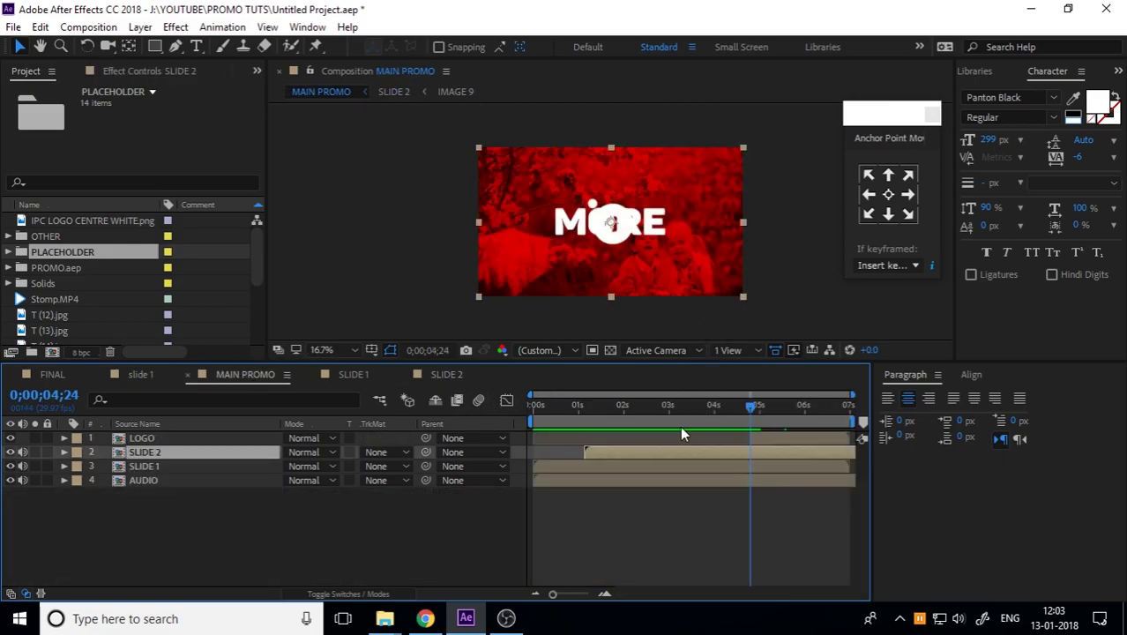
pyautogui.scroll(2, 770, 421)
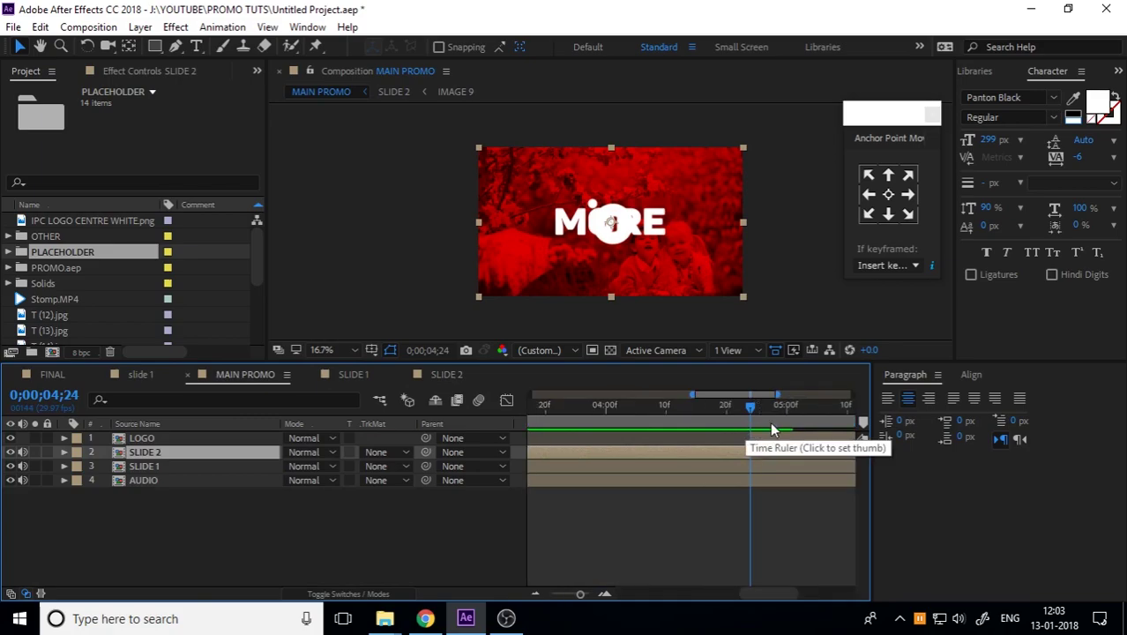
pyautogui.press('pageup')
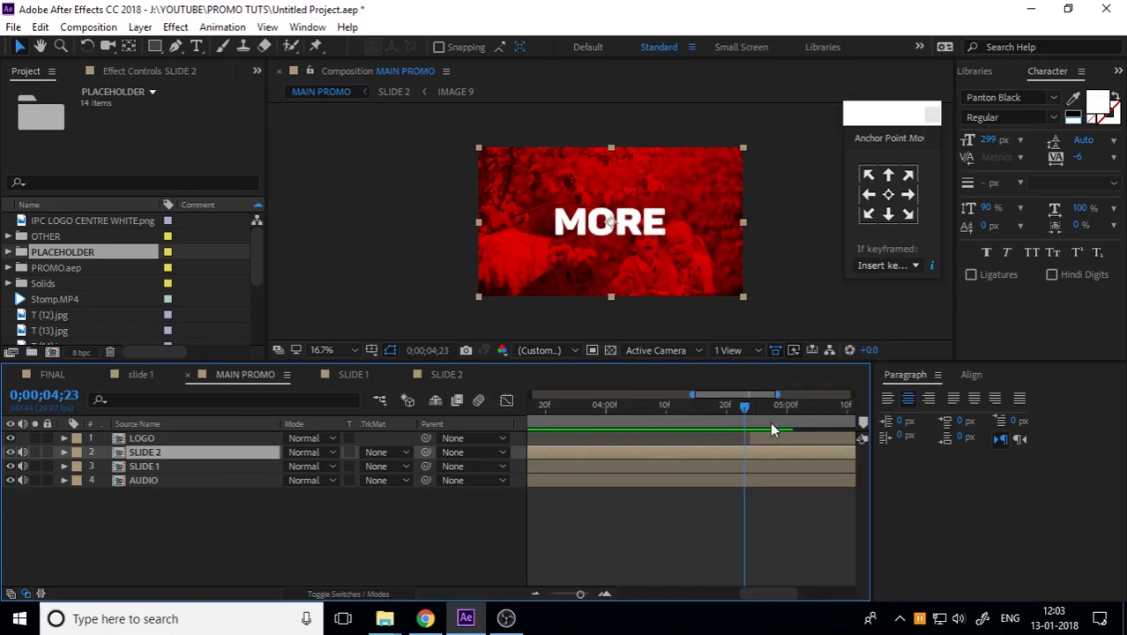
pyautogui.press('pageup')
pyautogui.press('pageup')
pyautogui.press('pageup')
pyautogui.press('pageup')
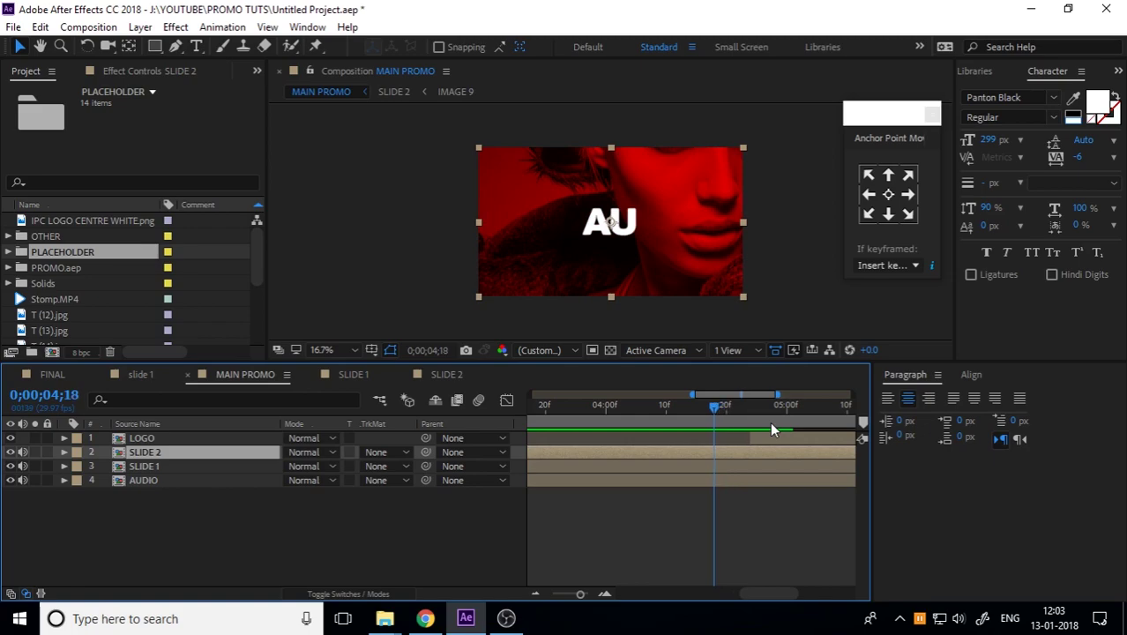
pyautogui.press('pagedown')
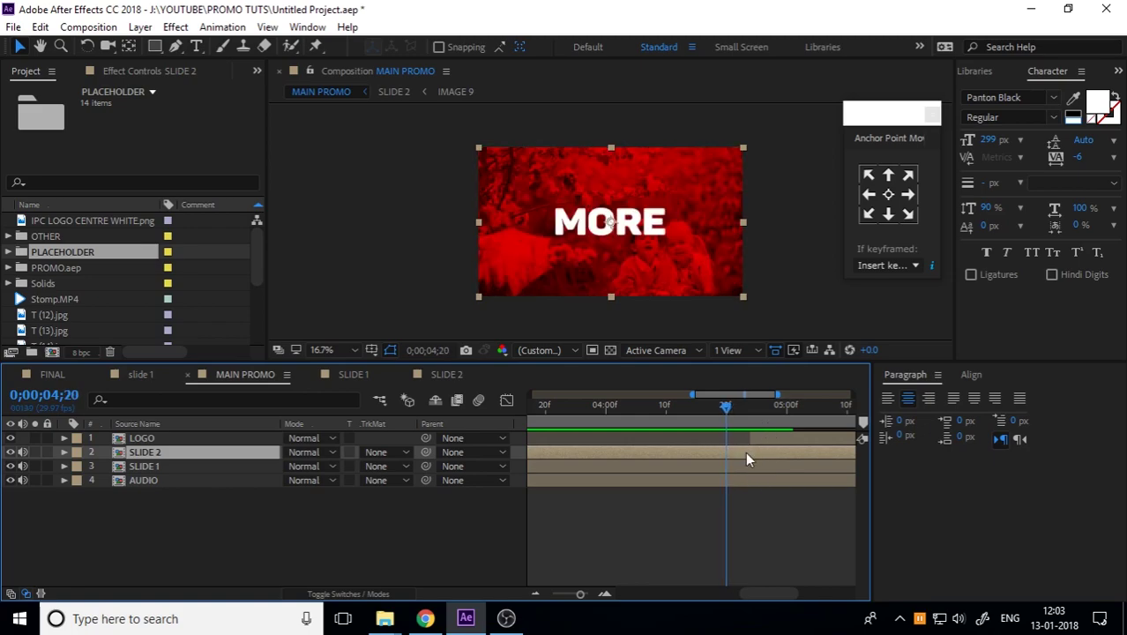
pyautogui.hotkey('ctrl', 'shift', 'd')
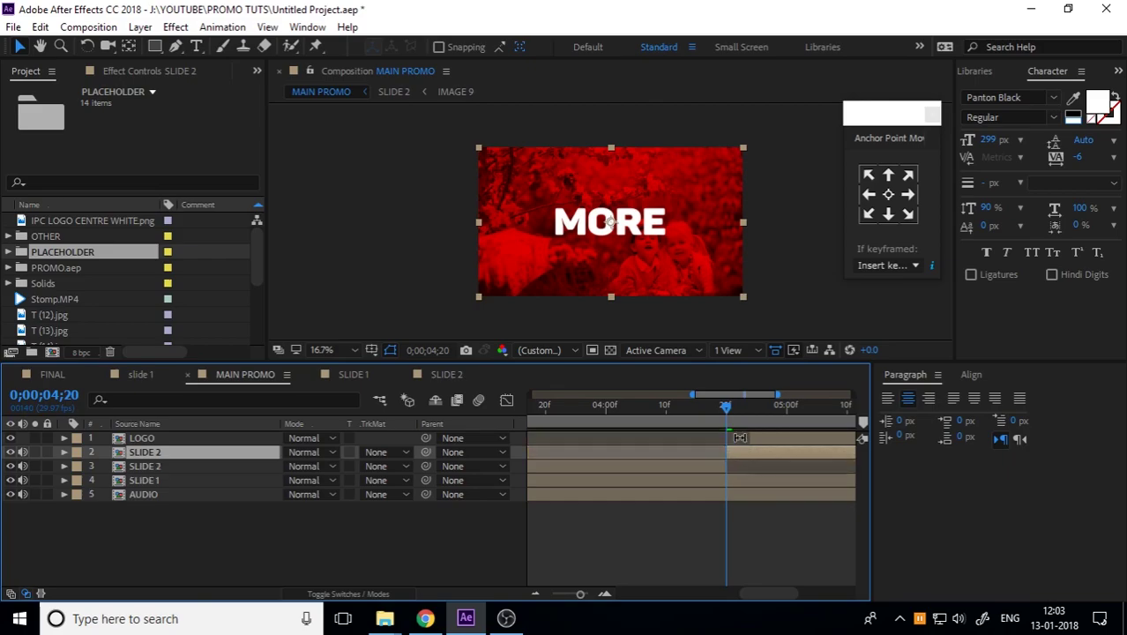
# Zoom the timeline out to show the full 7 seconds
pyautogui.moveTo(696, 394); pyautogui.dragTo(531, 394)
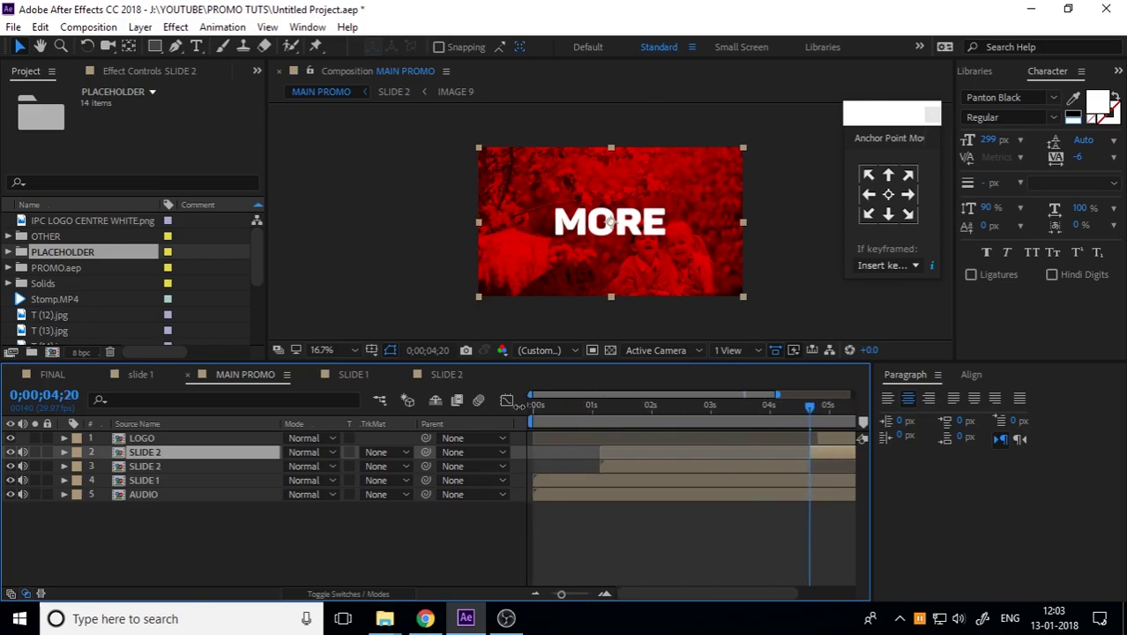
pyautogui.moveTo(779, 394); pyautogui.dragTo(852, 395)
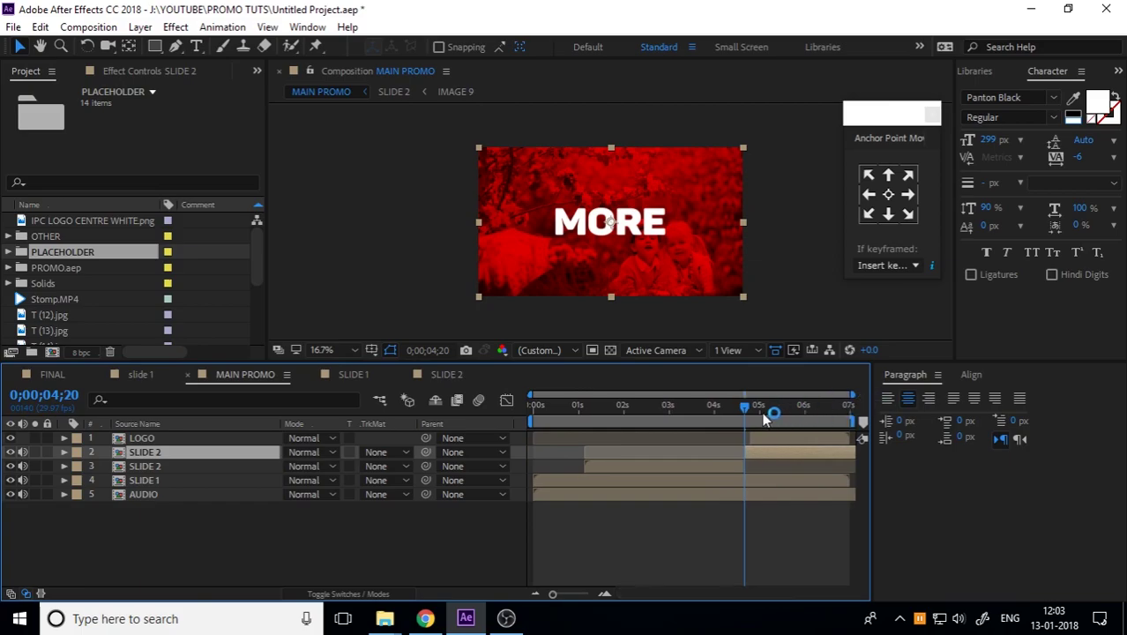
pyautogui.moveTo(771, 407)
pyautogui.mouseDown()
pyautogui.moveTo(740, 406)
pyautogui.moveTo(752, 428)
pyautogui.mouseUp()
pyautogui.scroll(5, 740, 413)
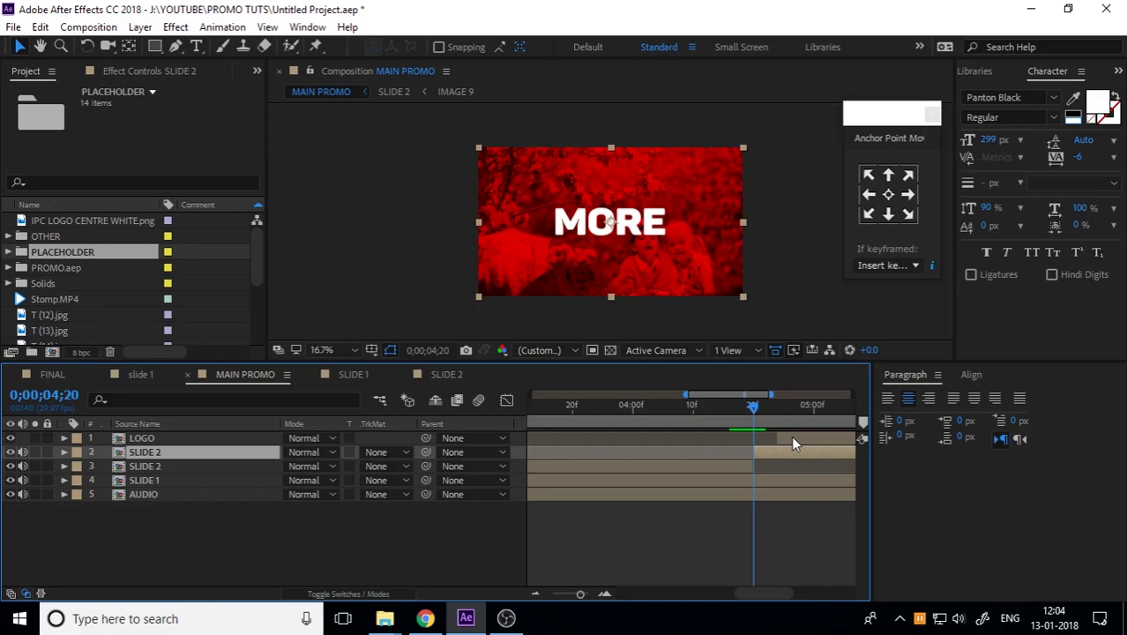
pyautogui.scroll(-5, 791, 436)
# Make the LOGO layer start at 4;20 and enlarge its Scale toward 1288%
pyautogui.click(774, 439)
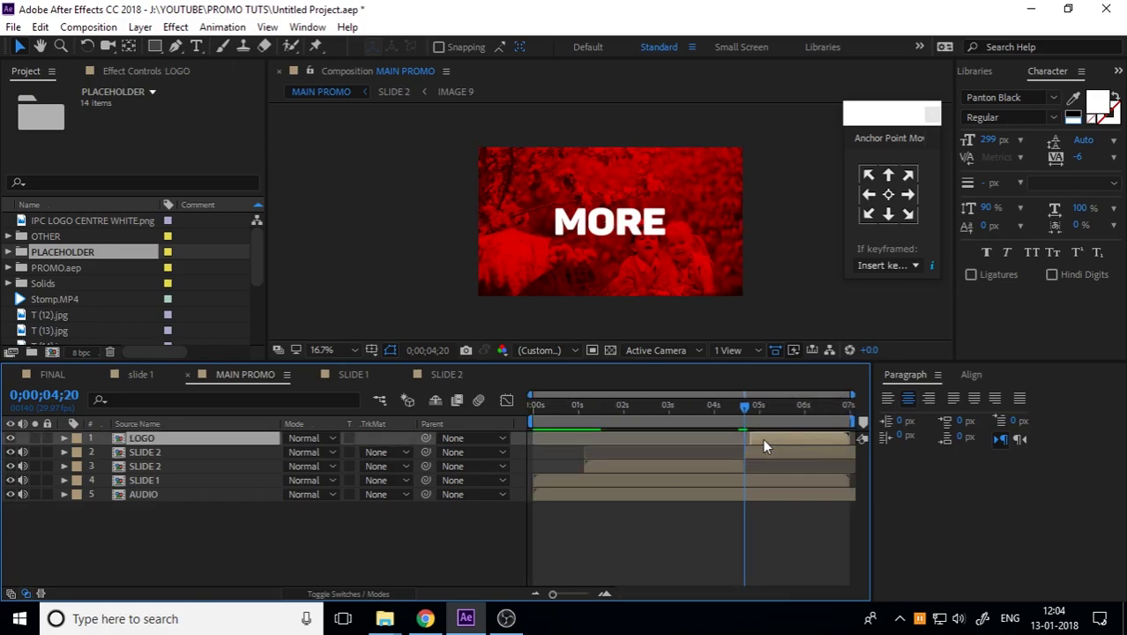
pyautogui.moveTo(745, 439)
pyautogui.mouseDown()
pyautogui.moveTo(730, 444)
pyautogui.moveTo(743, 450)
pyautogui.mouseUp()
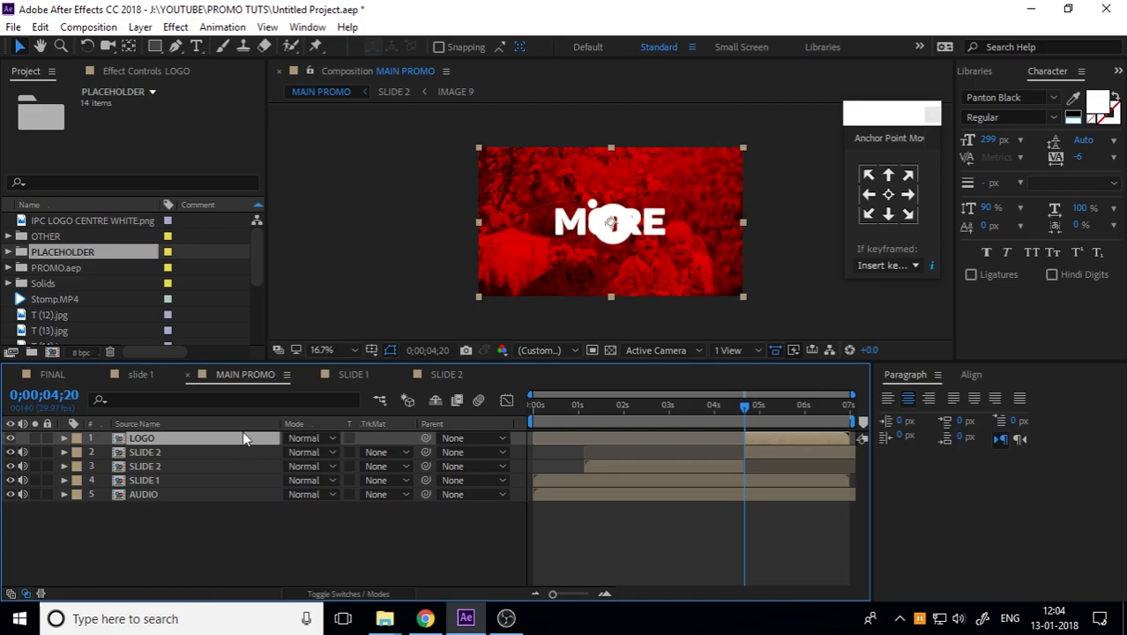
pyautogui.press('s')
pyautogui.moveTo(328, 451); pyautogui.dragTo(741, 427)
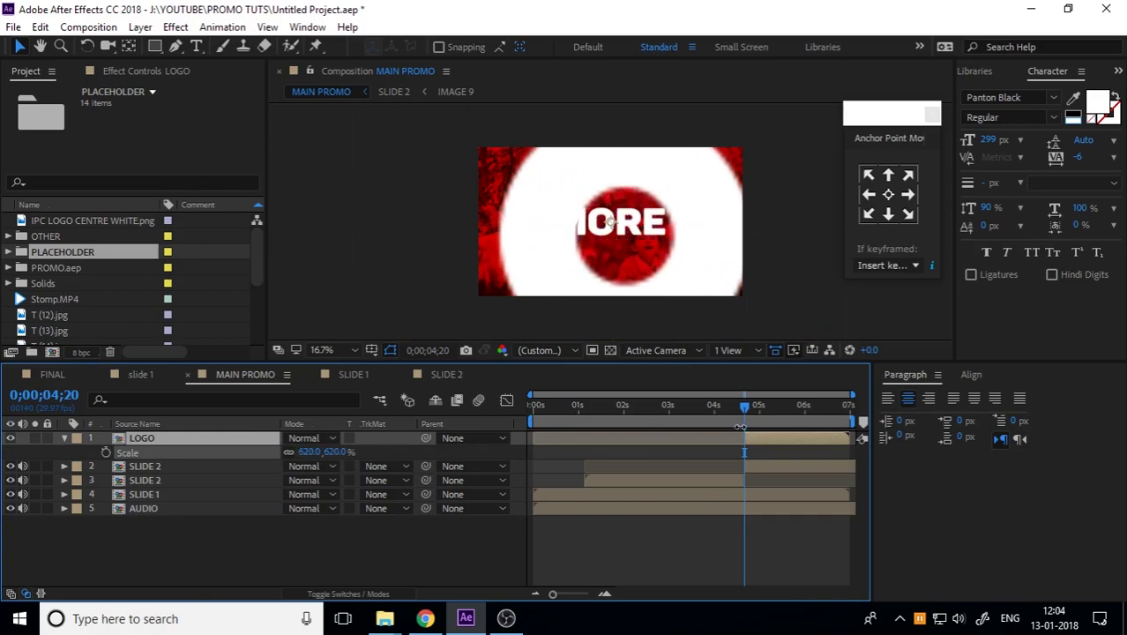
pyautogui.moveTo(740, 426)
pyautogui.mouseDown()
pyautogui.moveTo(545, 428)
pyautogui.moveTo(868, 444)
pyautogui.mouseUp()
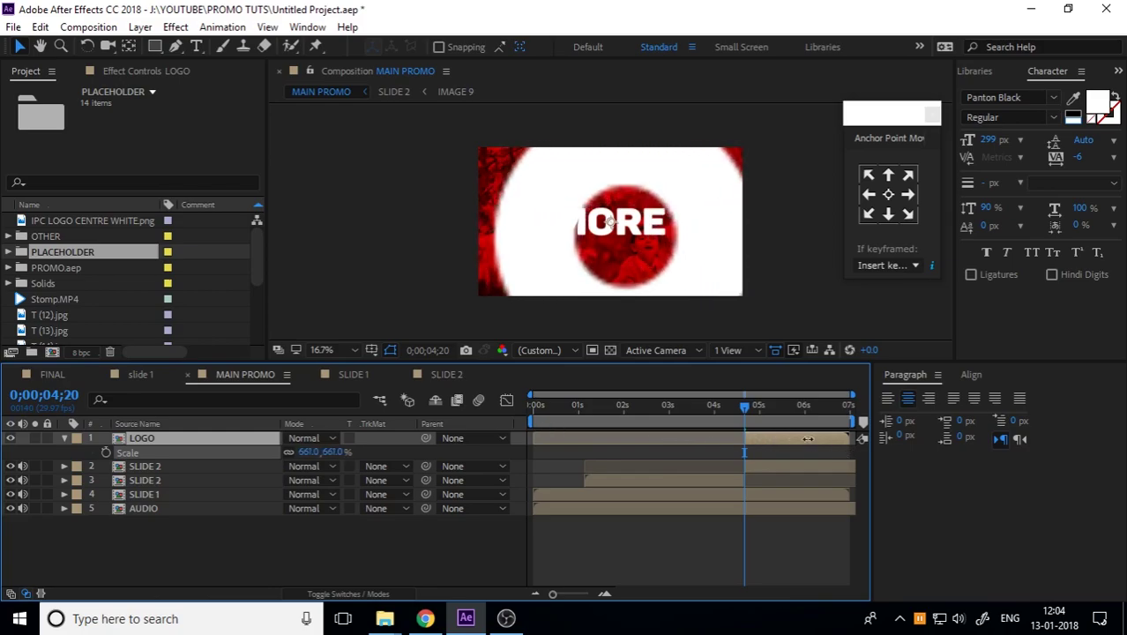
pyautogui.moveTo(307, 450)
pyautogui.mouseDown()
pyautogui.moveTo(535, 454)
pyautogui.moveTo(295, 448)
pyautogui.mouseUp()
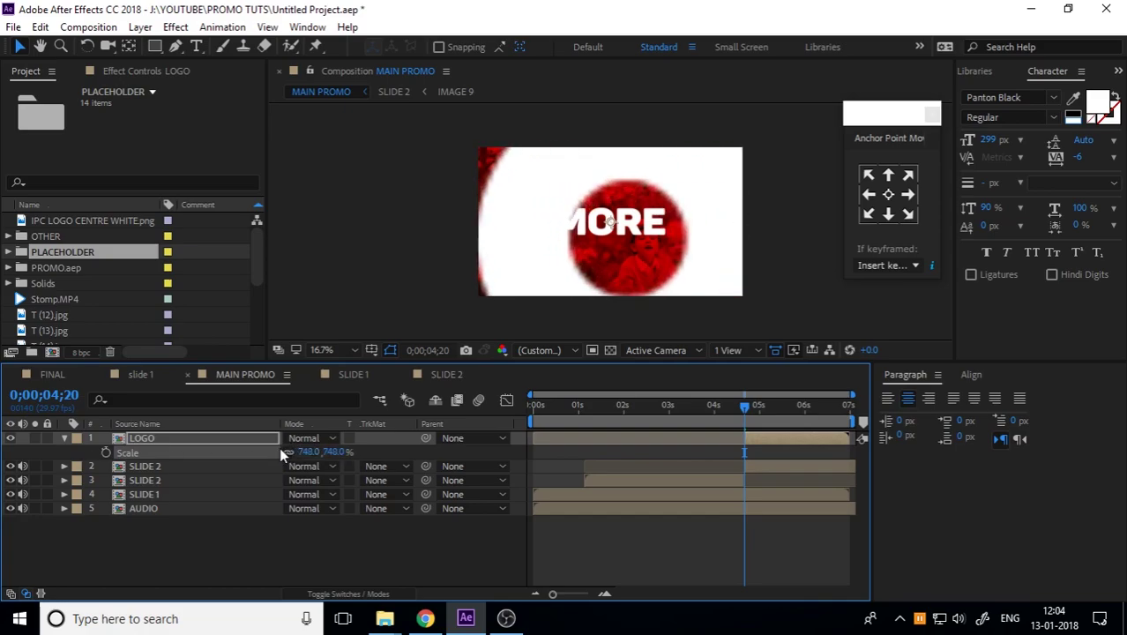
# Move the LOGO ring to position -9.0, 381.0, fine-tuning scale so white covers the right side
pyautogui.press('p')
pyautogui.moveTo(322, 452); pyautogui.dragTo(4, 449)
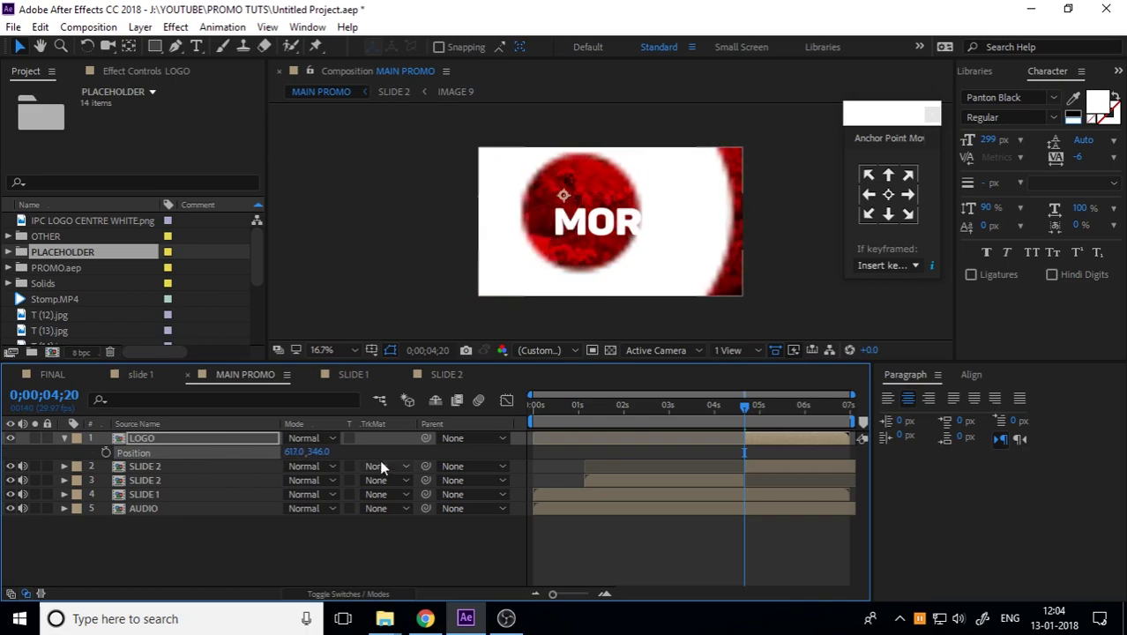
pyautogui.moveTo(295, 452); pyautogui.dragTo(48, 454)
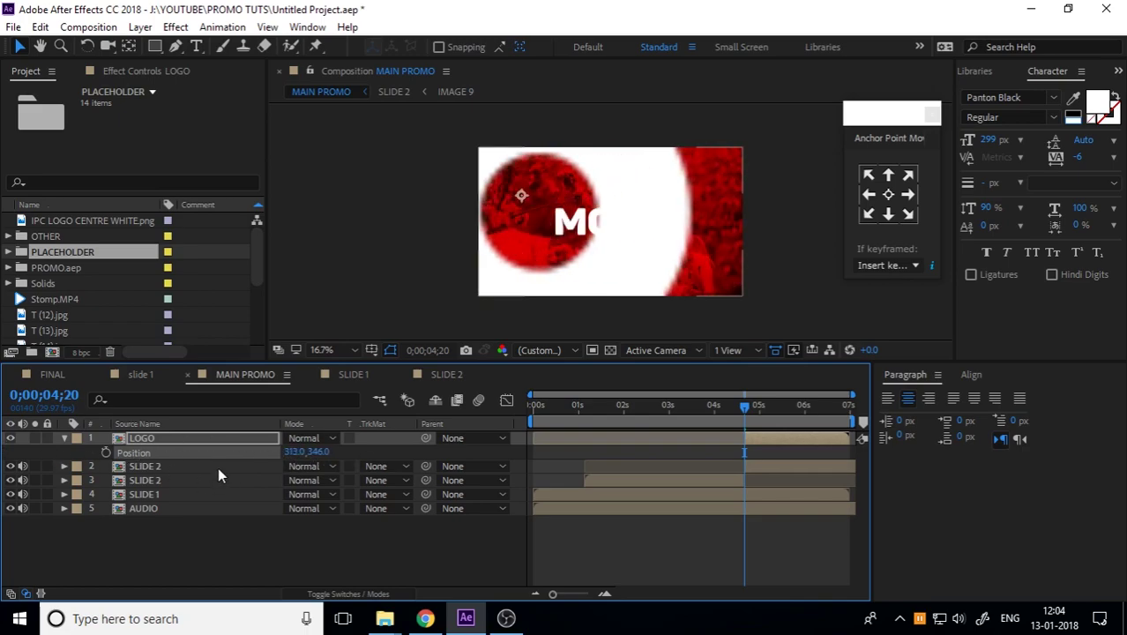
pyautogui.press('s')
pyautogui.moveTo(326, 451); pyautogui.dragTo(792, 452)
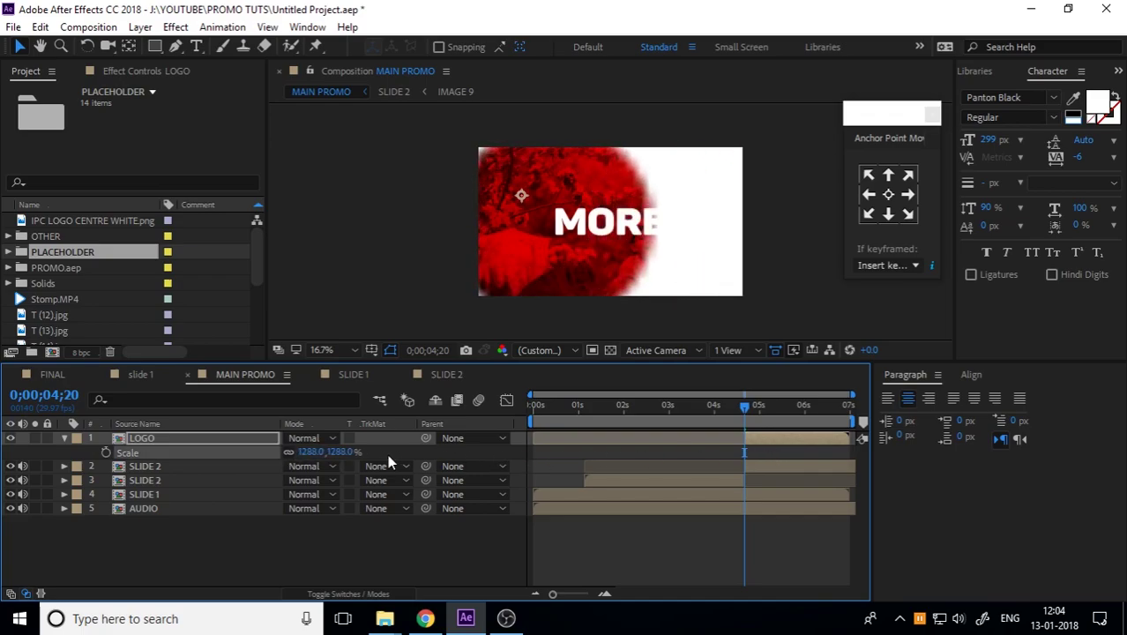
pyautogui.press('p')
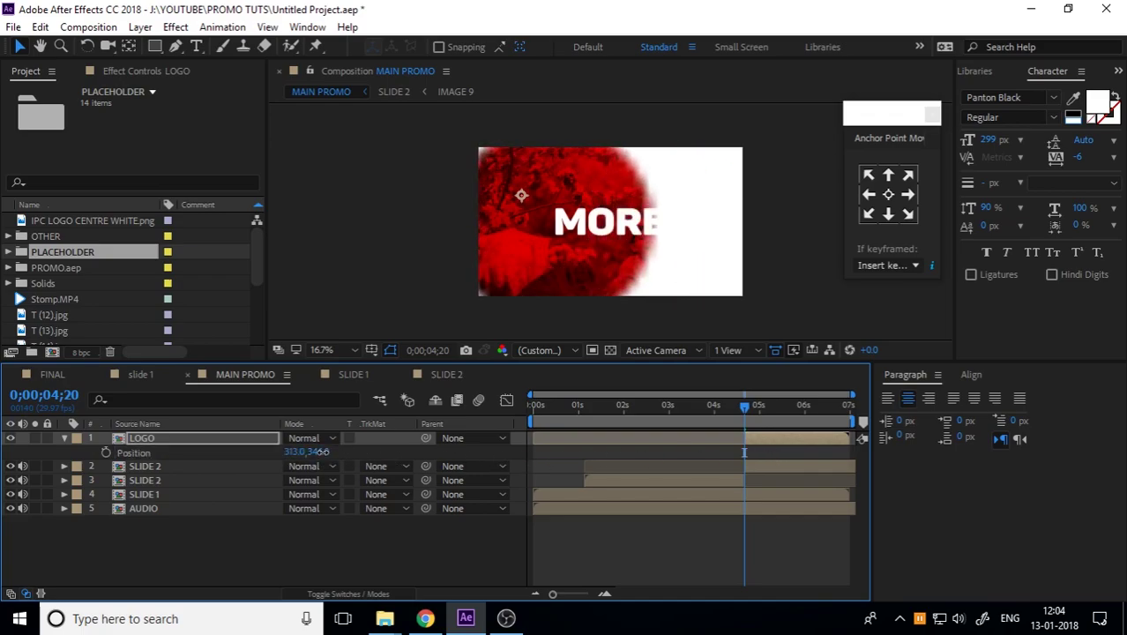
pyautogui.moveTo(319, 452)
pyautogui.mouseDown()
pyautogui.moveTo(277, 457)
pyautogui.moveTo(341, 458)
pyautogui.moveTo(175, 434)
pyautogui.mouseUp()
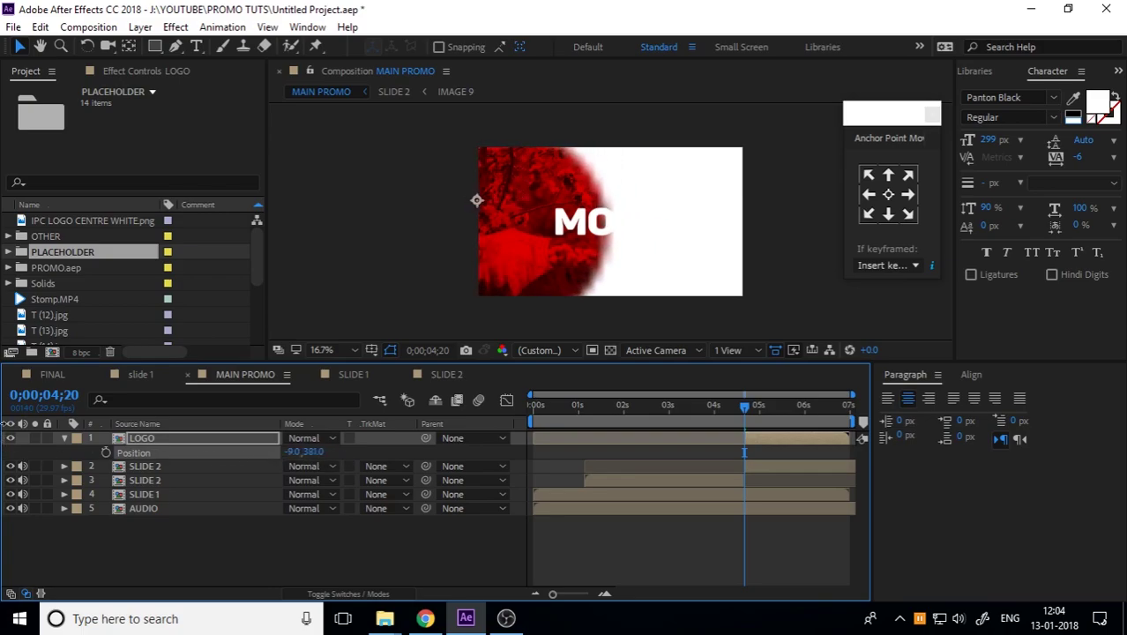
# Nudge the LOGO ring left and enlarge its Scale to 3388%
pyautogui.moveTo(292, 451); pyautogui.dragTo(7, 437)
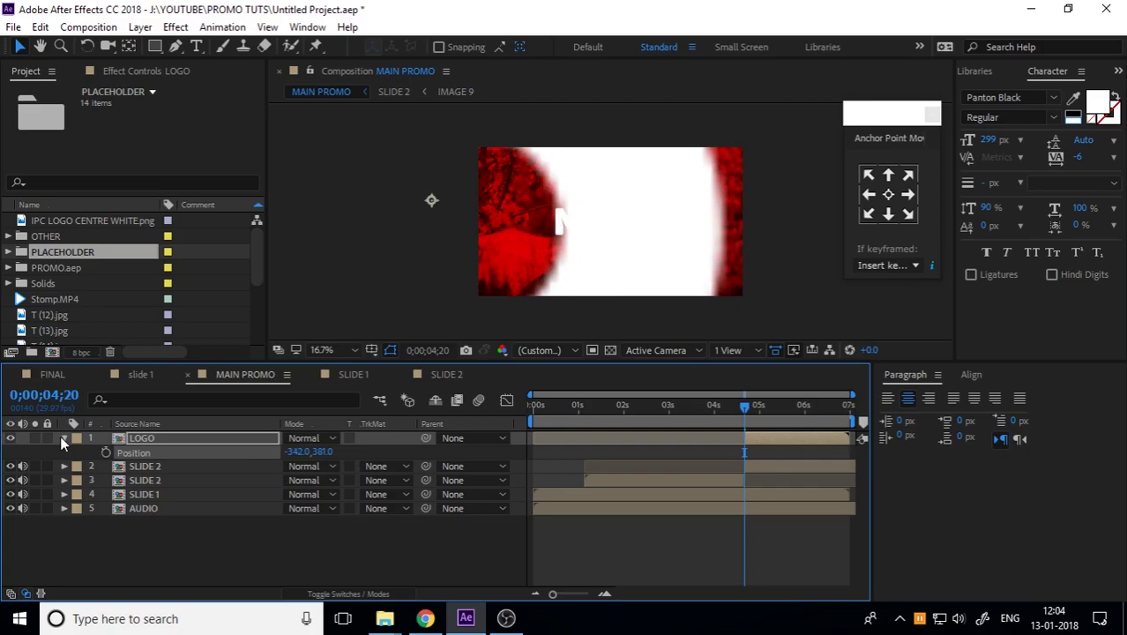
pyautogui.press('s')
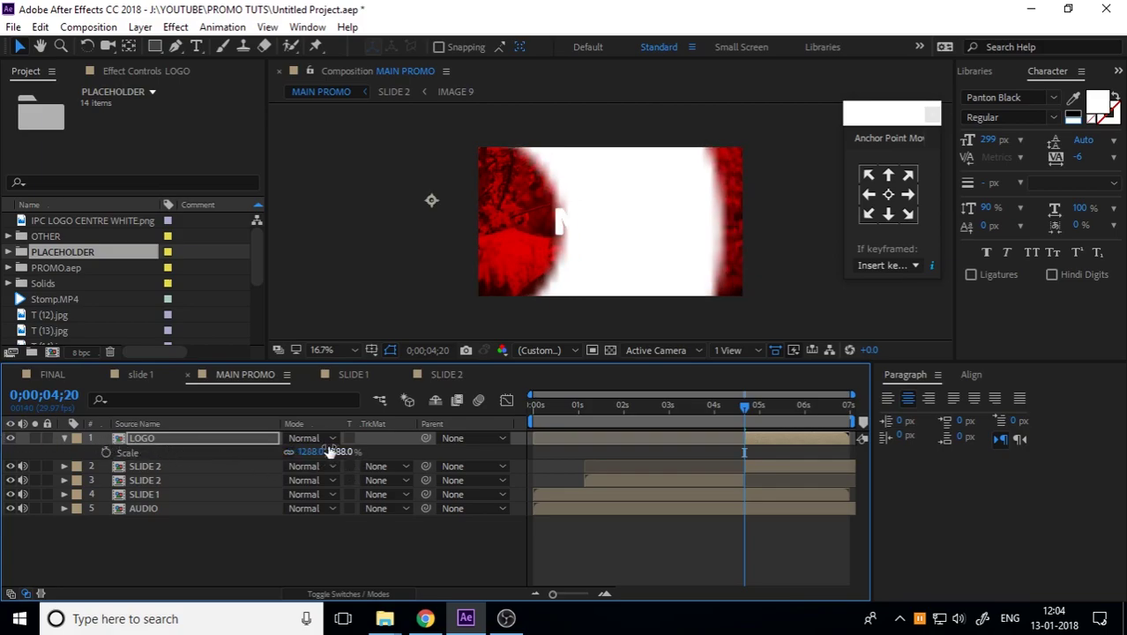
pyautogui.moveTo(333, 450); pyautogui.dragTo(165, 431)
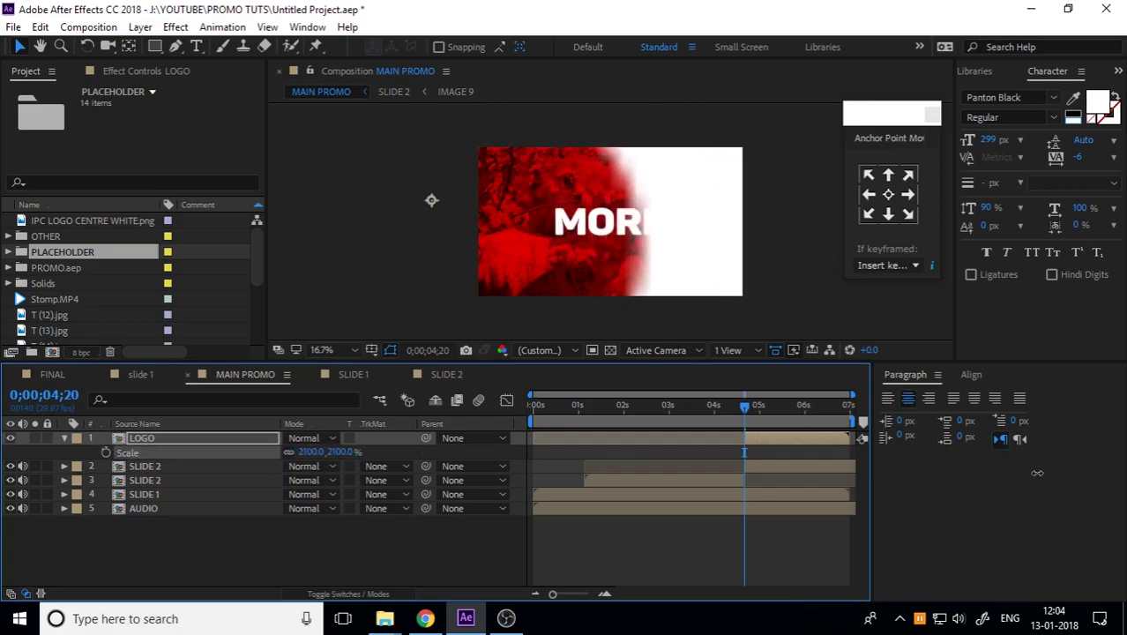
pyautogui.moveTo(323, 451); pyautogui.dragTo(669, 463)
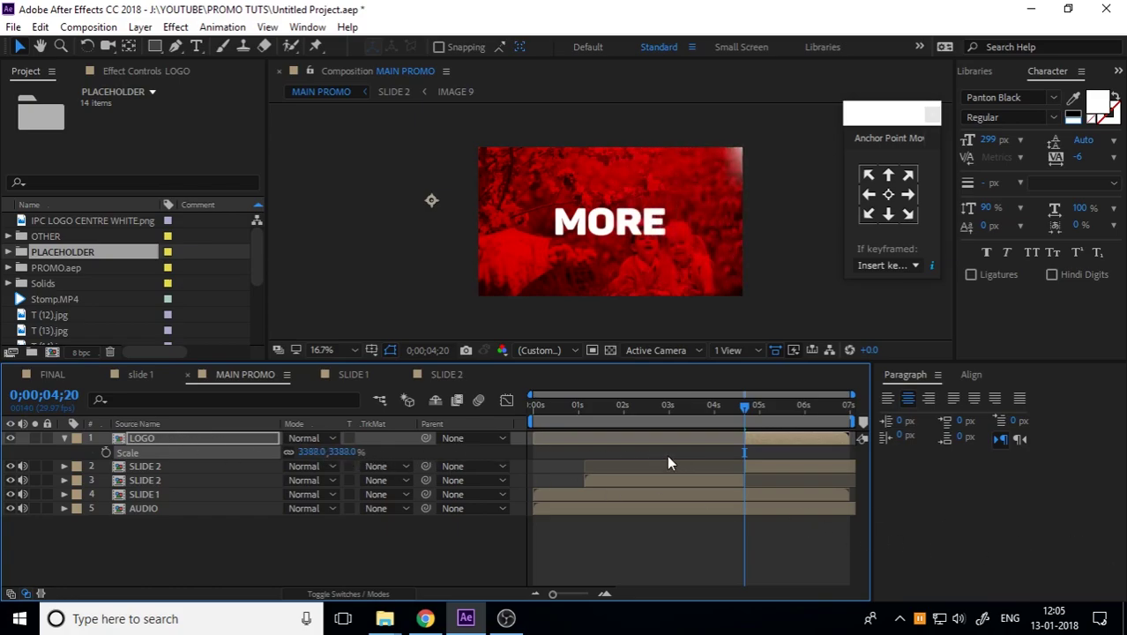
# Slide the LOGO ring to position -2613.0, 381.0 until the frame is fully white
pyautogui.press('p')
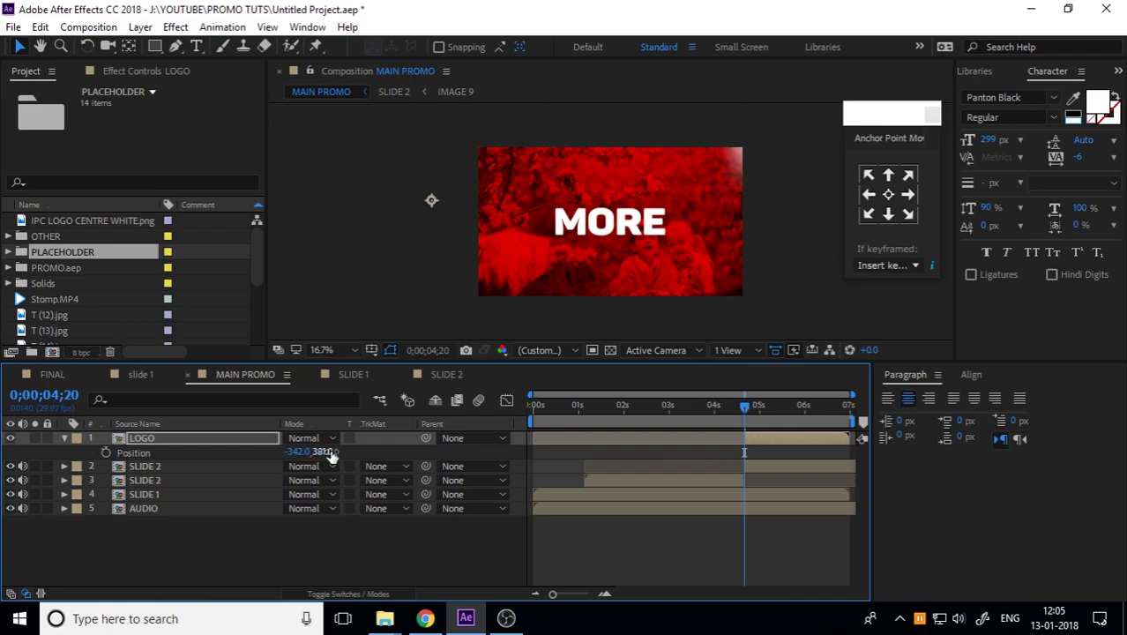
pyautogui.moveTo(330, 453); pyautogui.dragTo(177, 447)
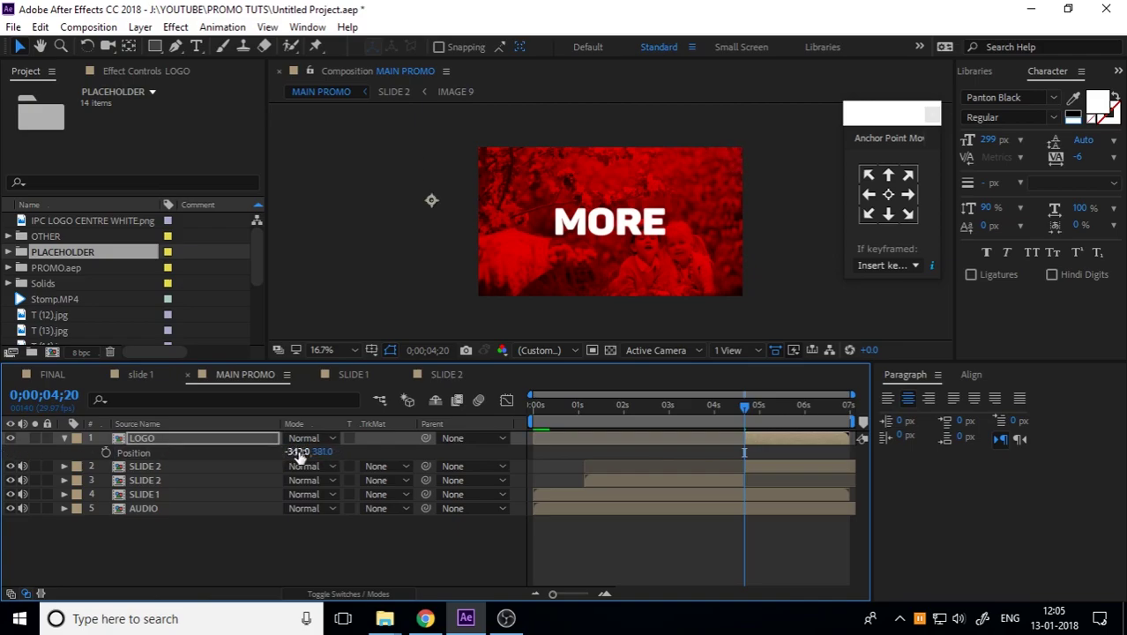
pyautogui.moveTo(294, 452); pyautogui.dragTo(100, 439)
pyautogui.moveTo(322, 450); pyautogui.dragTo(3, 447)
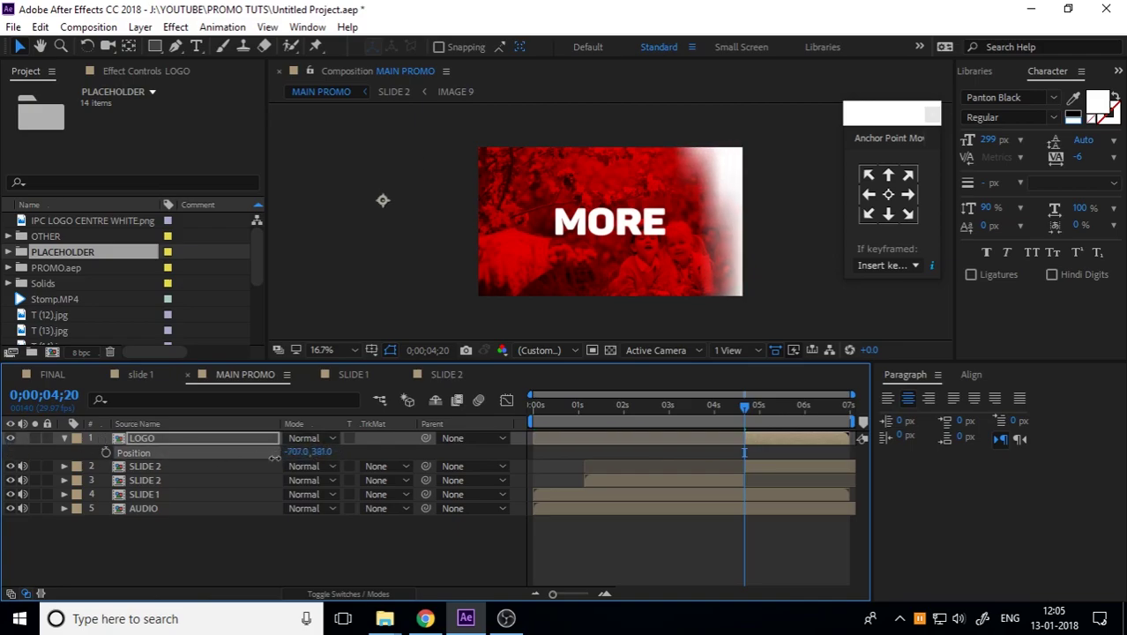
pyautogui.moveTo(317, 450); pyautogui.dragTo(100, 440)
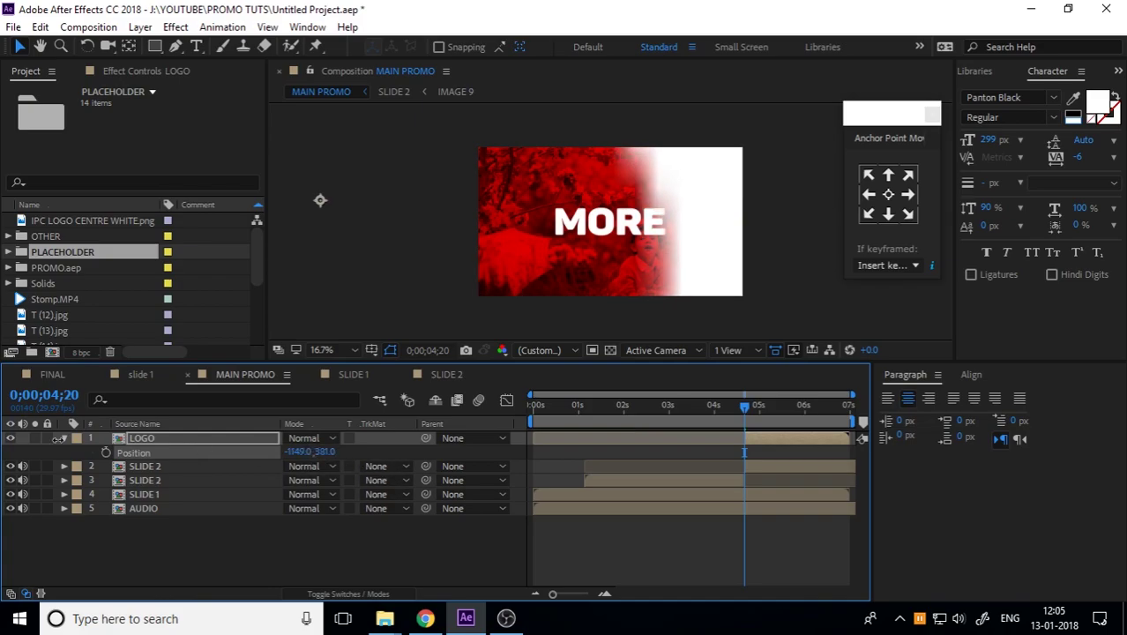
pyautogui.moveTo(300, 452); pyautogui.dragTo(11, 451)
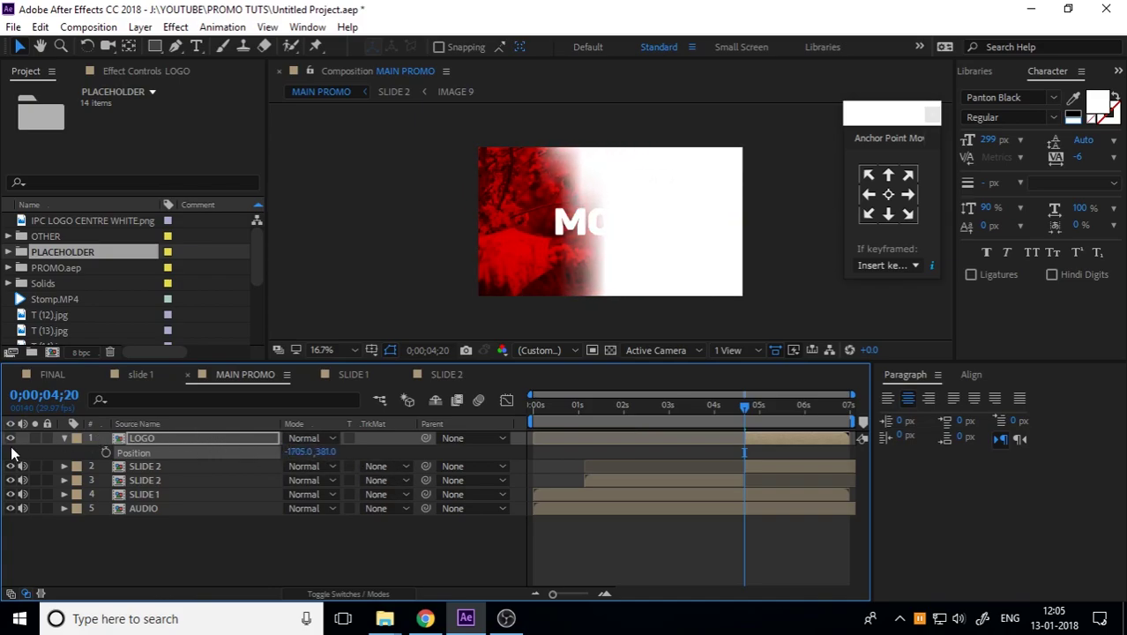
pyautogui.moveTo(295, 451); pyautogui.dragTo(3, 450)
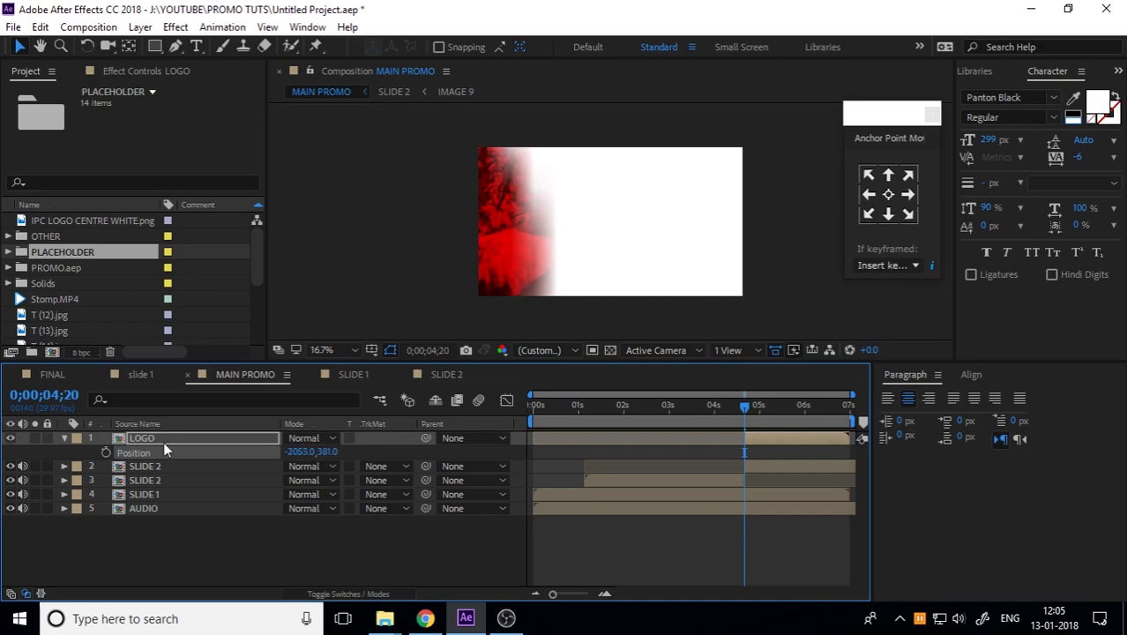
pyautogui.moveTo(308, 456); pyautogui.dragTo(26, 463)
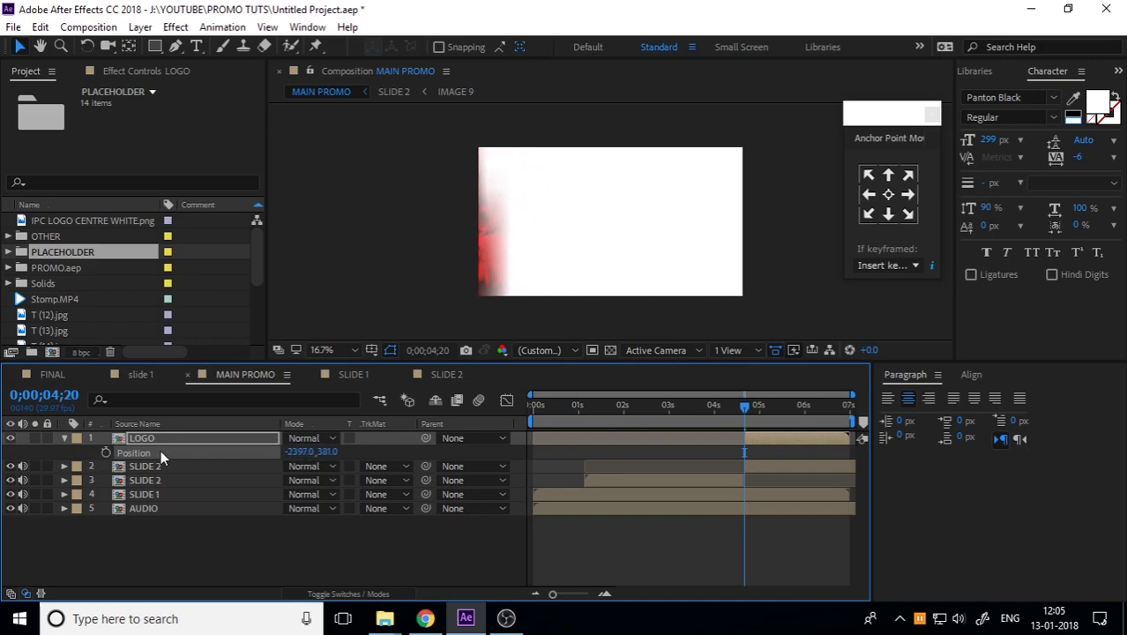
pyautogui.moveTo(300, 451); pyautogui.dragTo(128, 454)
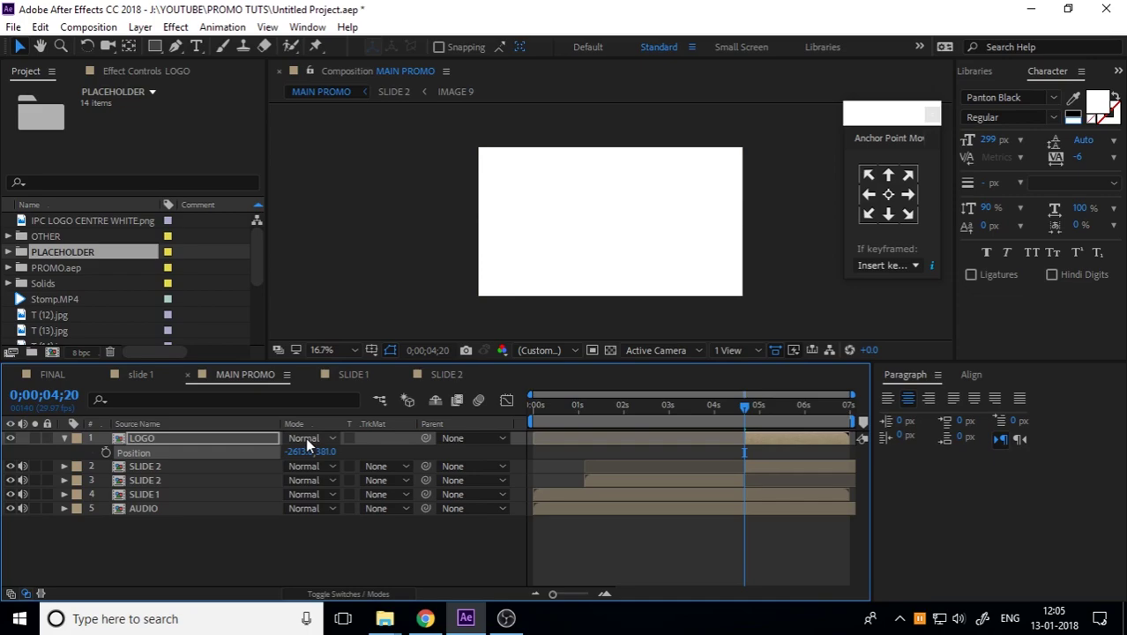
# Set SLIDE 2's track matte to Alpha Matte "LOGO", then select the LOGO layer
pyautogui.click(136, 469)
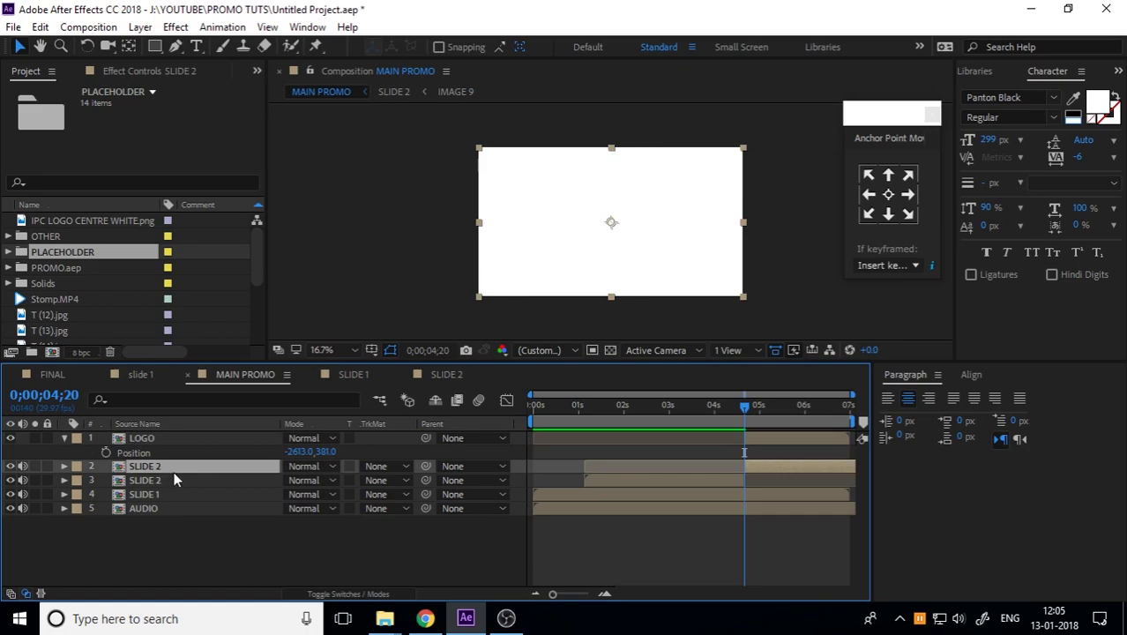
pyautogui.click(384, 468)
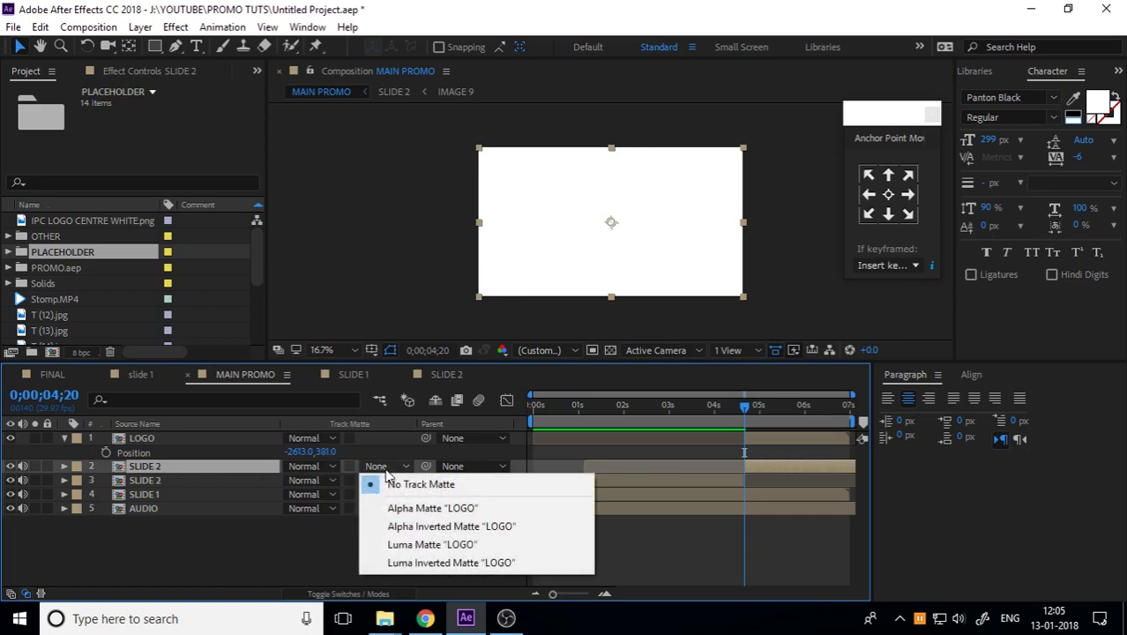
pyautogui.click(457, 509)
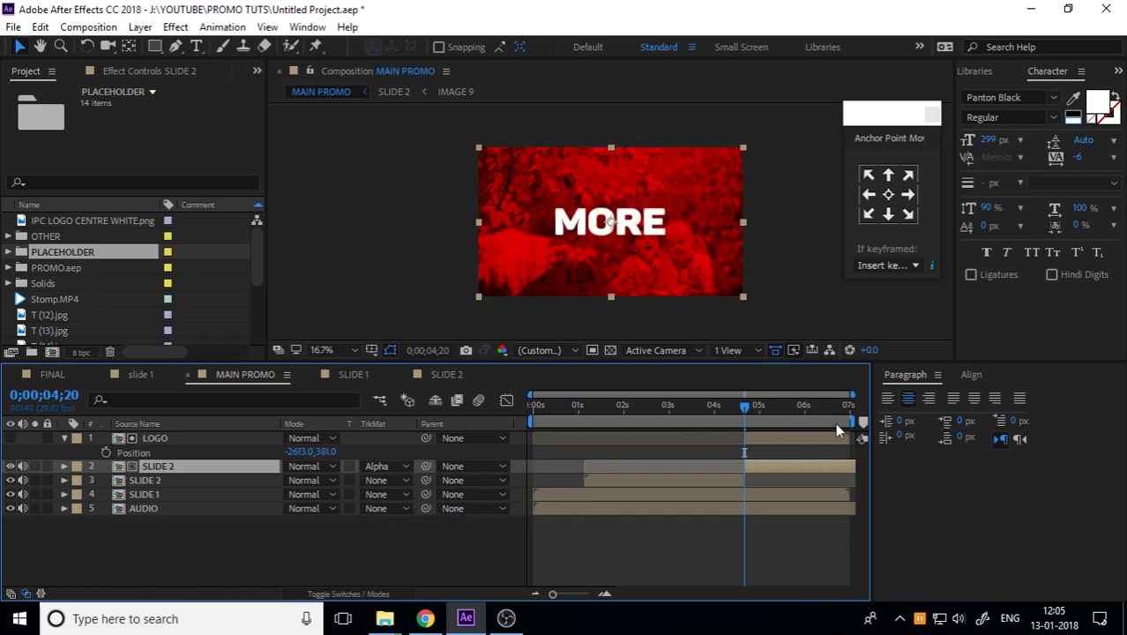
pyautogui.click(763, 450)
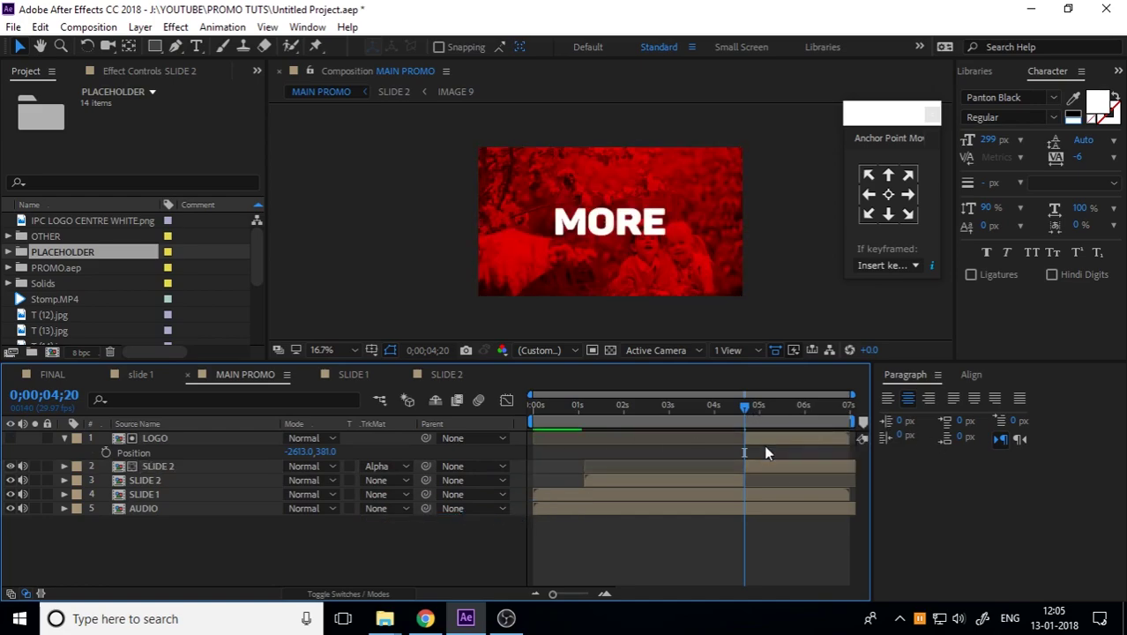
pyautogui.click(372, 451)
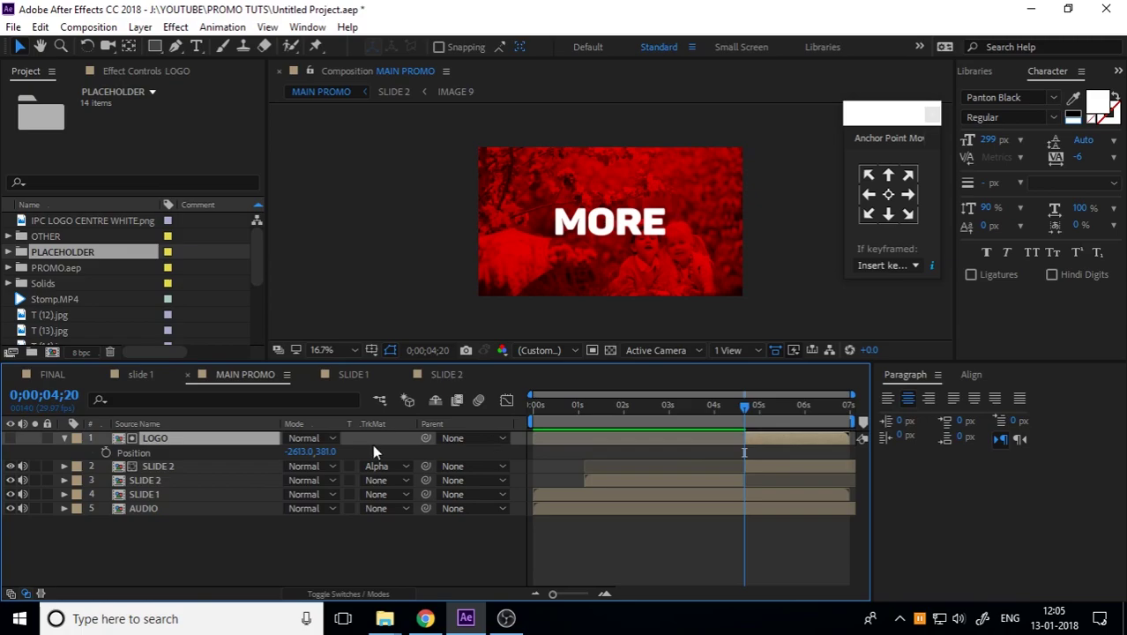
# Keyframe LOGO's Scale at 4;20 and set it to 100% just past 5 seconds
pyautogui.press('s')
pyautogui.click(108, 453)
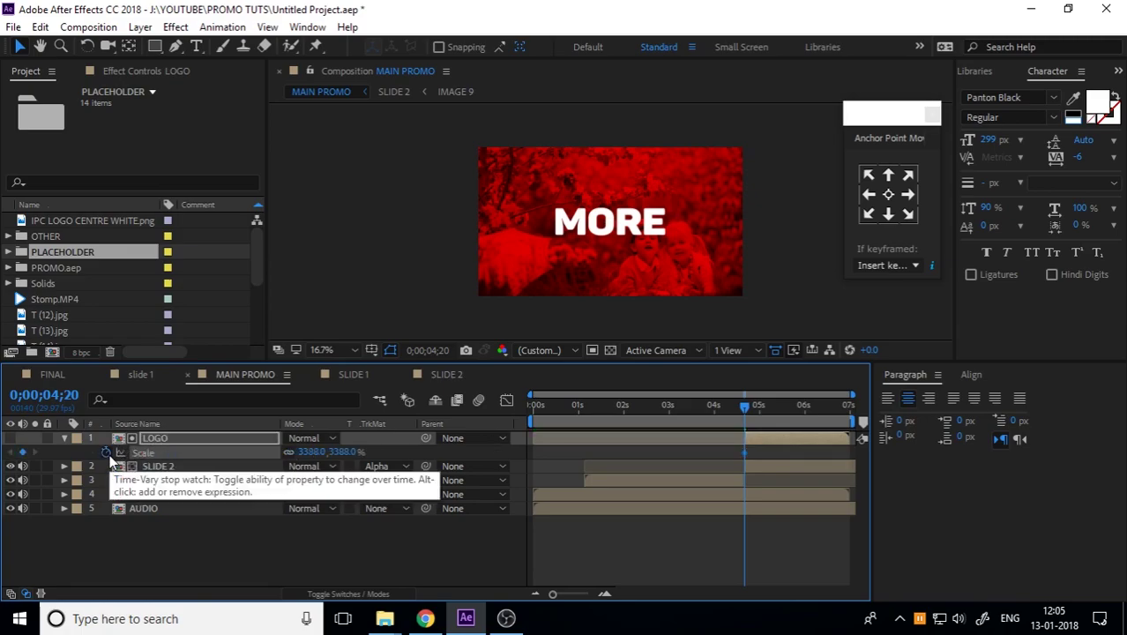
pyautogui.click(746, 436)
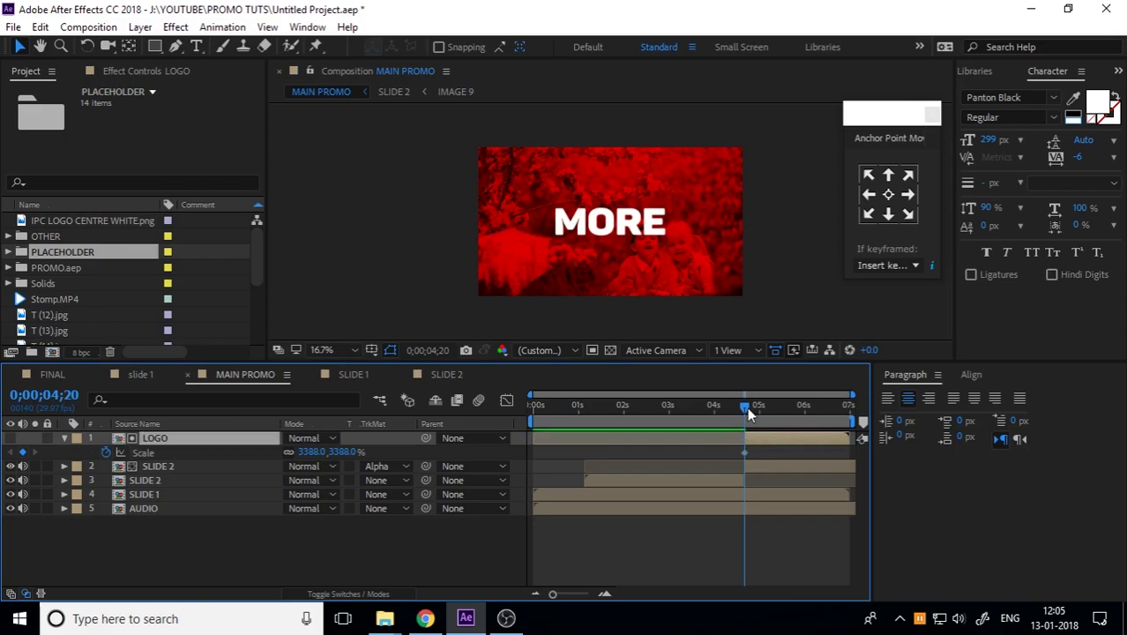
pyautogui.moveTo(747, 407); pyautogui.dragTo(769, 418)
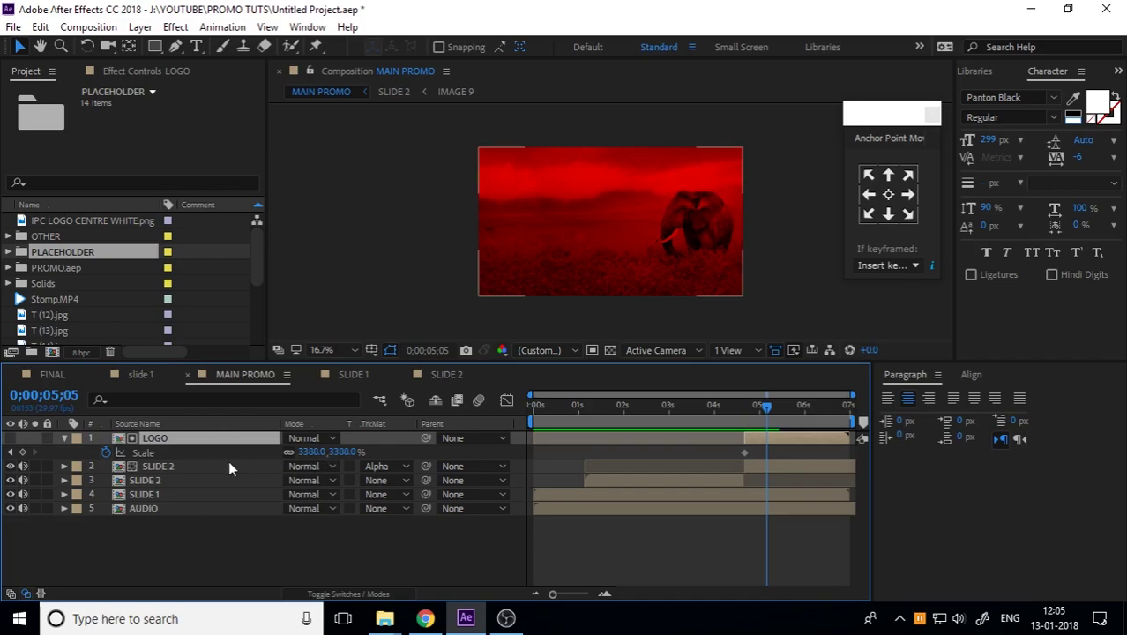
pyautogui.hotkey('shift', 'p')
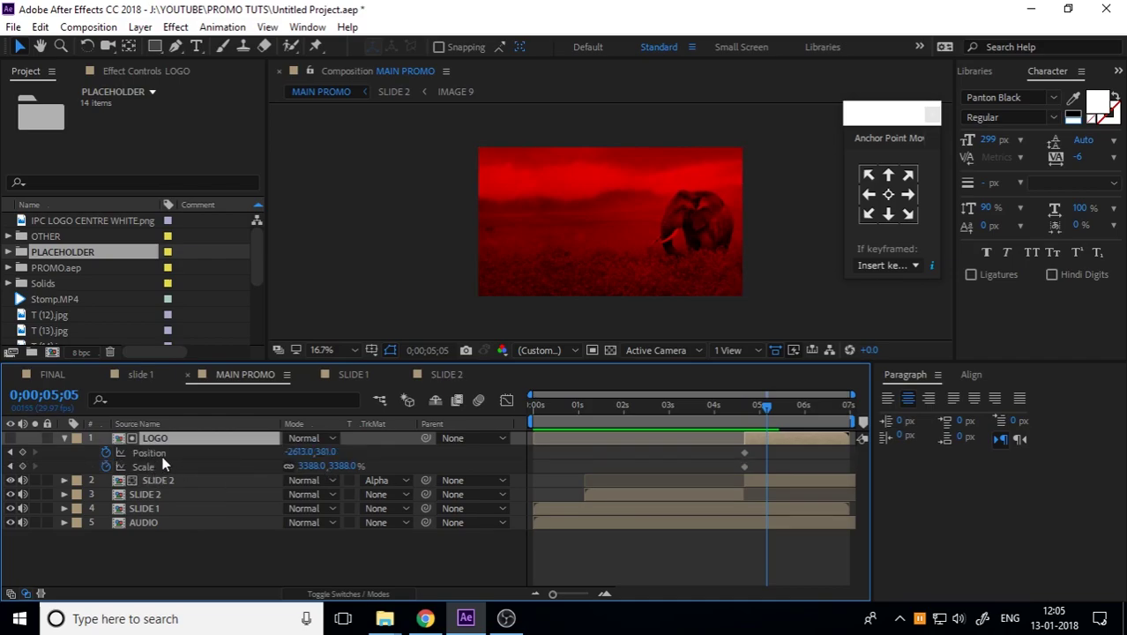
pyautogui.click(346, 465)
pyautogui.write('100')
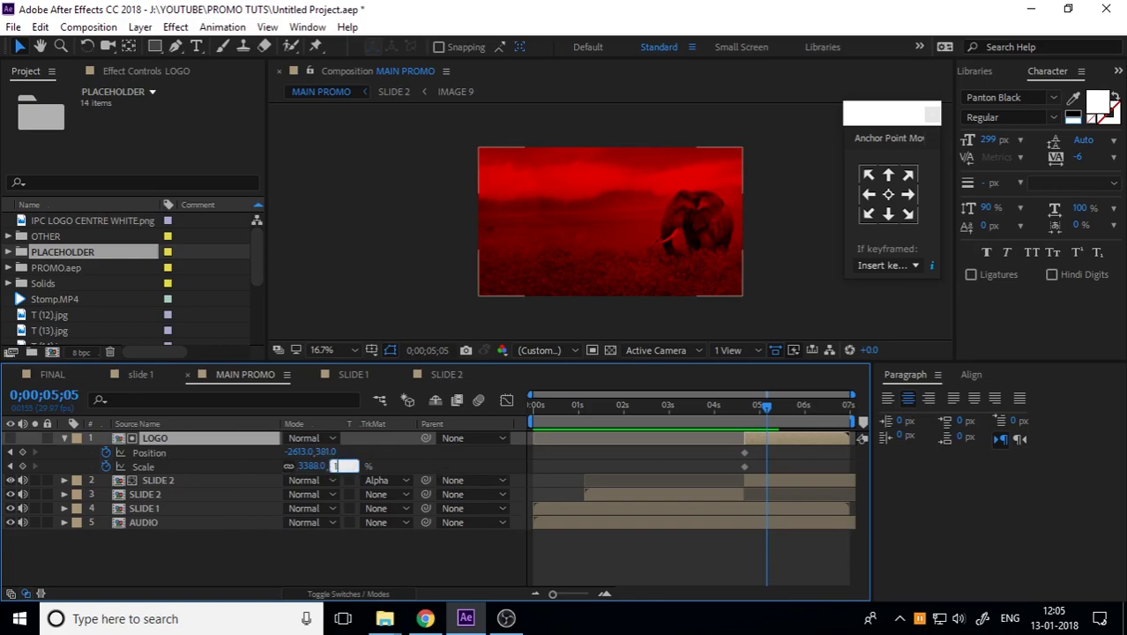
pyautogui.press('Return')
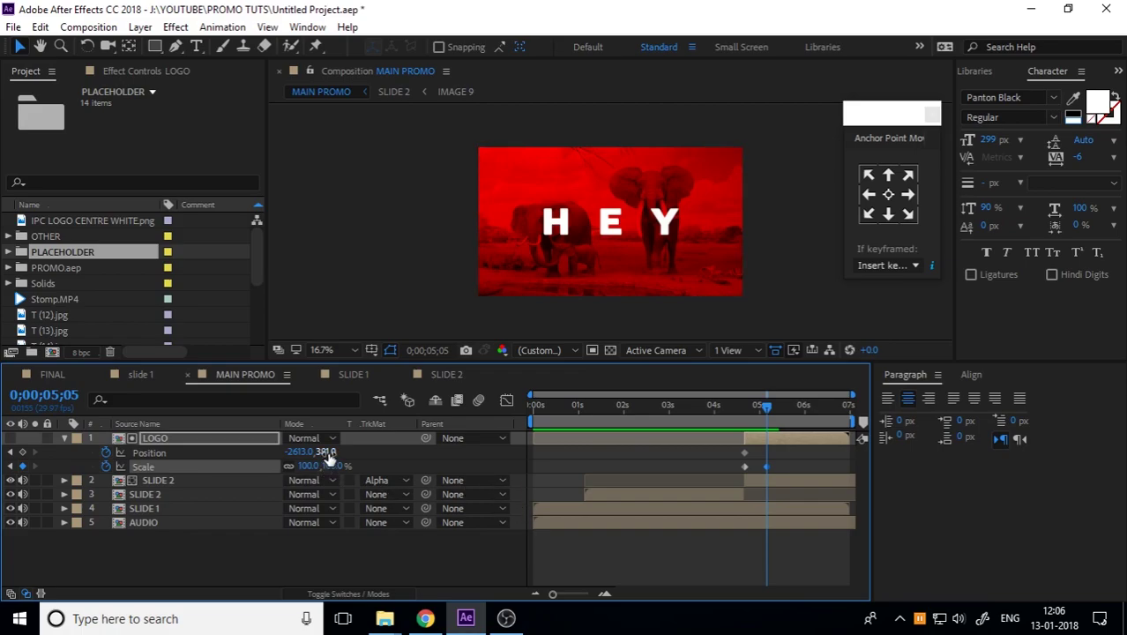
# Move LOGO's Position to 1020, 519 at 5;05
pyautogui.moveTo(328, 454); pyautogui.dragTo(296, 454)
pyautogui.click(298, 453)
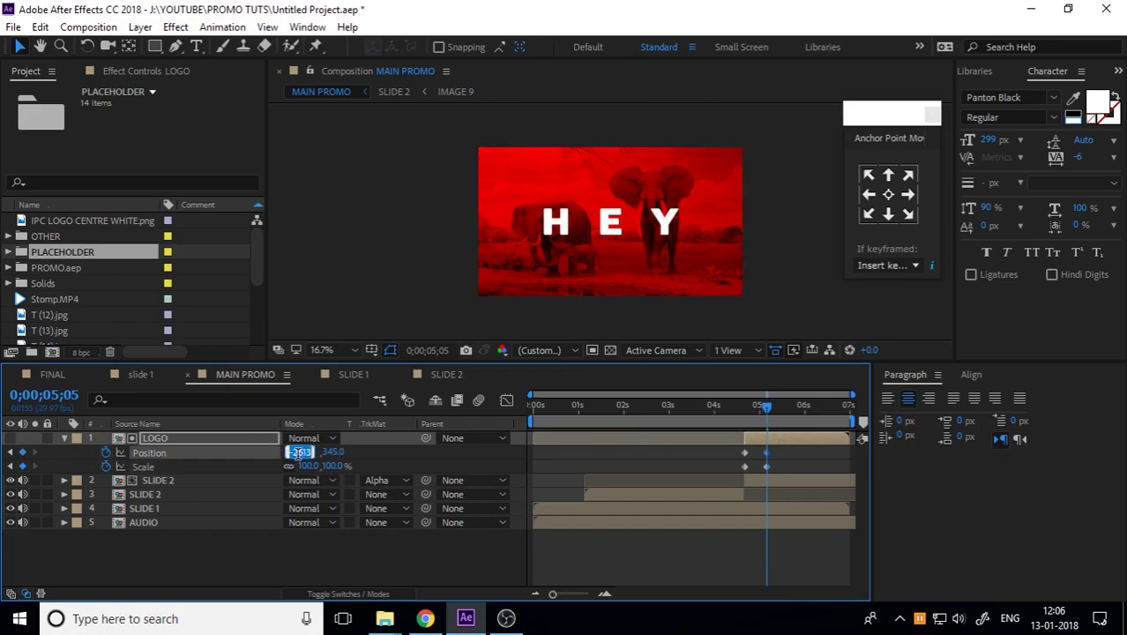
pyautogui.write('0')
pyautogui.press('Return')
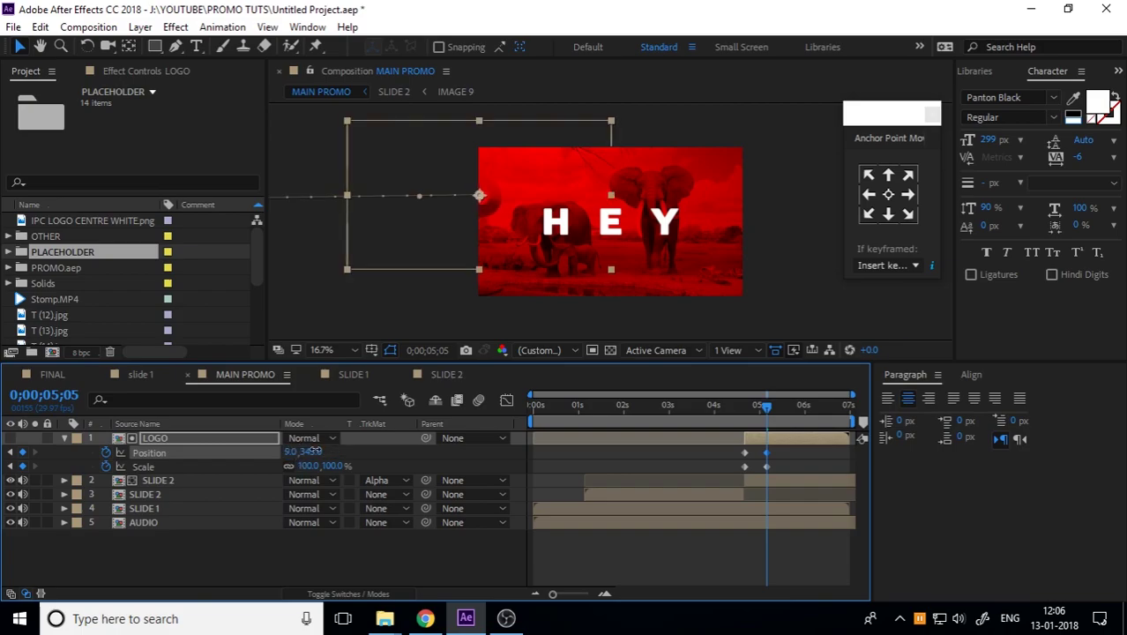
pyautogui.moveTo(315, 451); pyautogui.dragTo(321, 452)
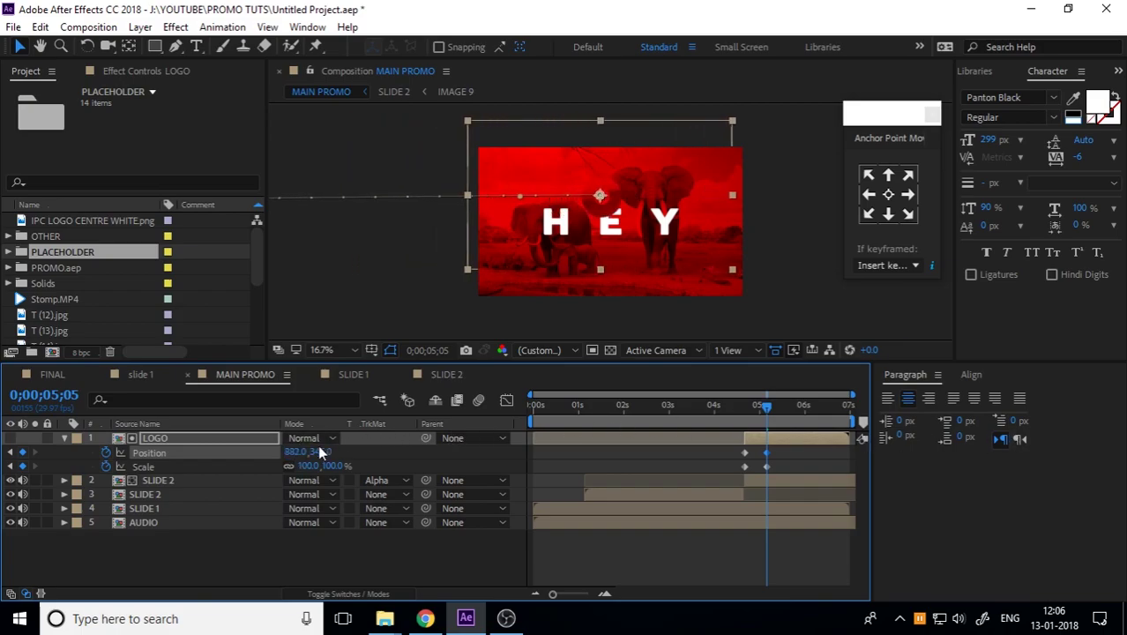
pyautogui.moveTo(321, 451); pyautogui.dragTo(415, 457)
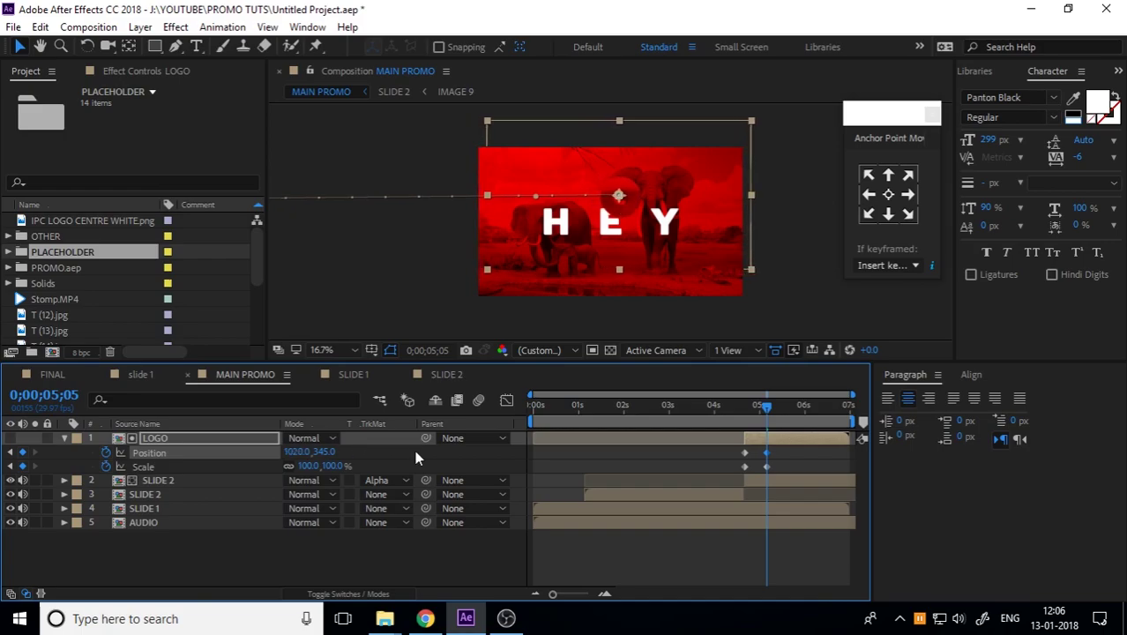
pyautogui.moveTo(322, 451); pyautogui.dragTo(445, 453)
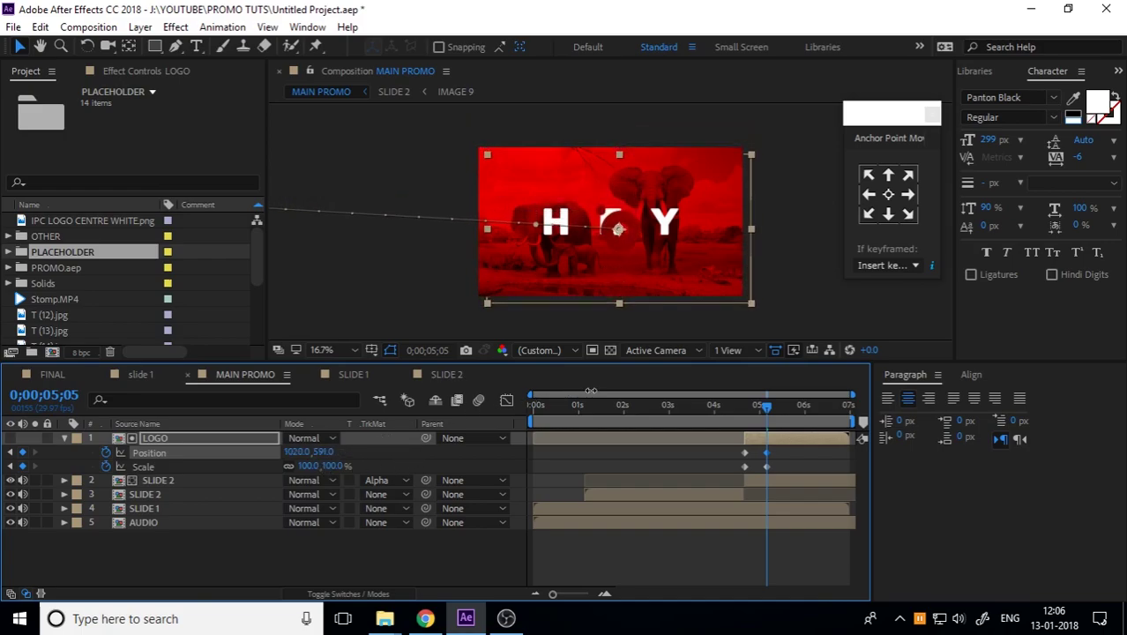
pyautogui.moveTo(522, 405); pyautogui.dragTo(515, 405)
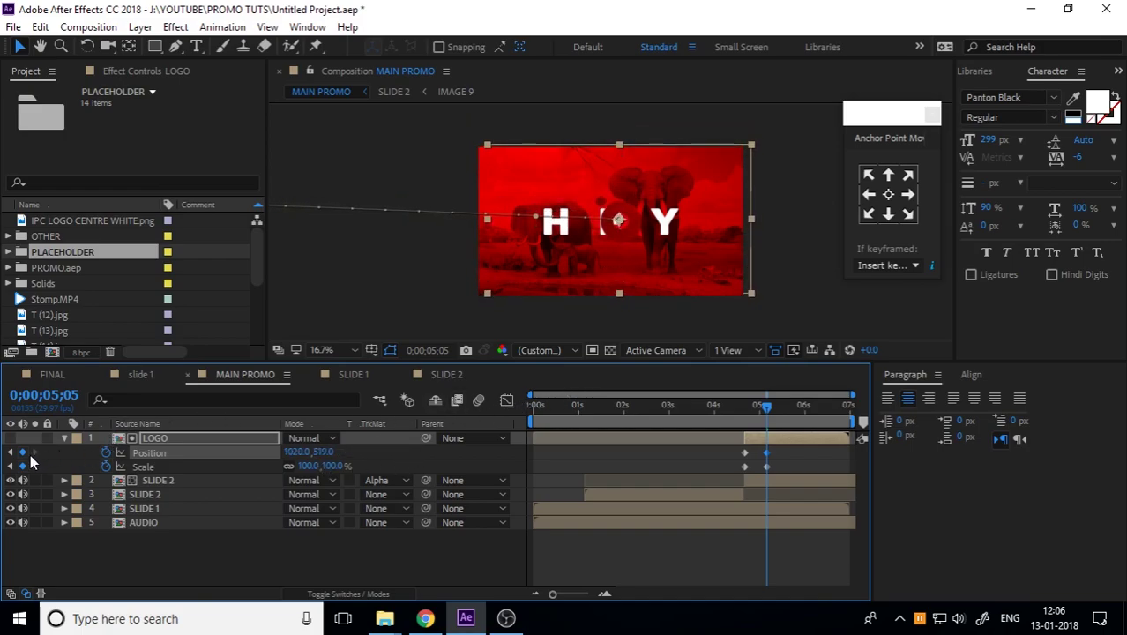
pyautogui.click(63, 439)
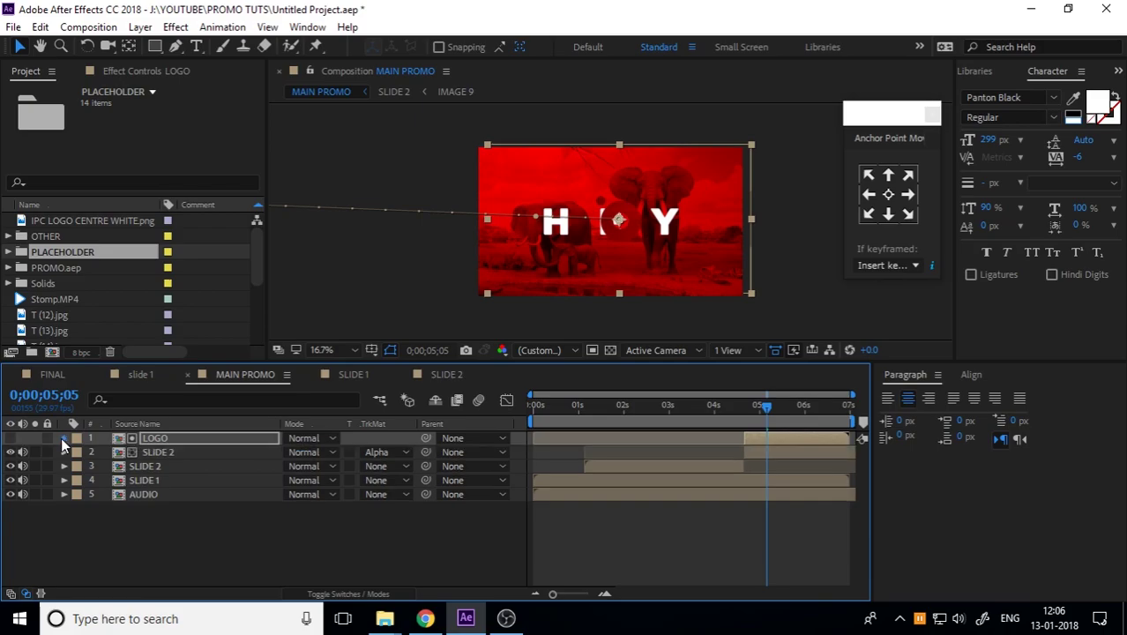
# Reset LOGO's Position to 960, 540 and scrub 3;20 to 5;01 to preview the zoom
pyautogui.click(63, 439)
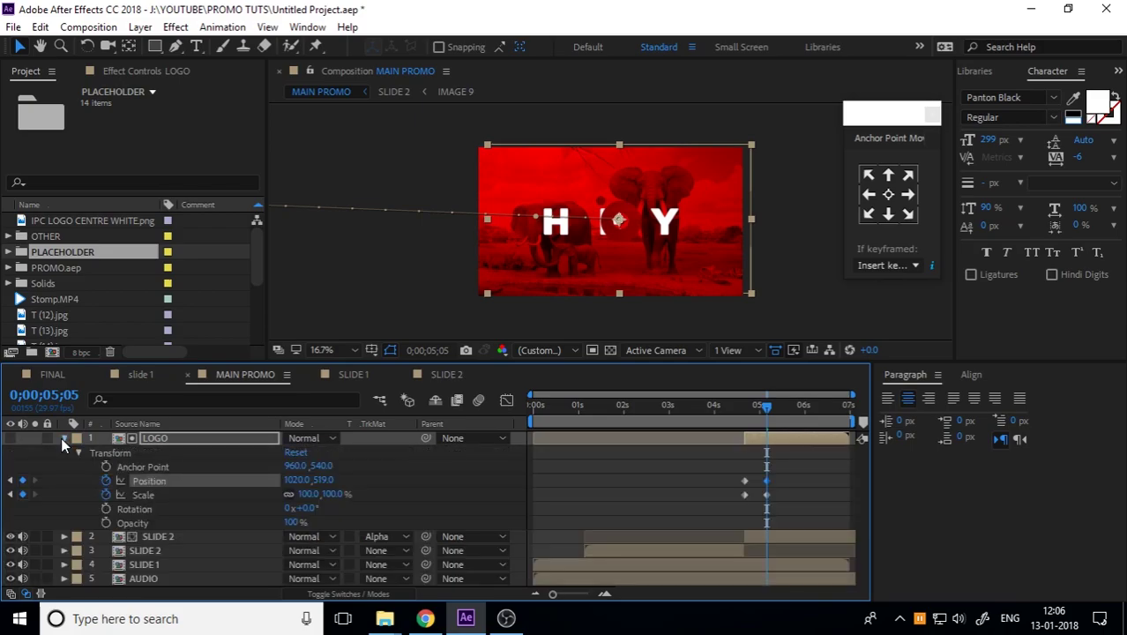
pyautogui.click(296, 452)
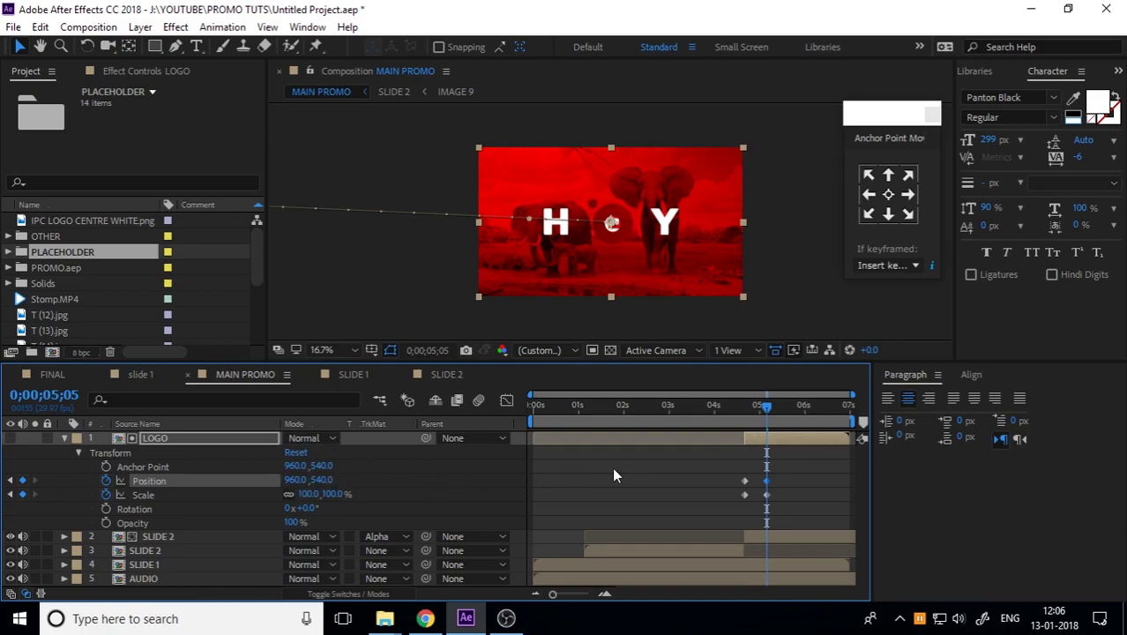
pyautogui.moveTo(769, 426); pyautogui.dragTo(701, 435)
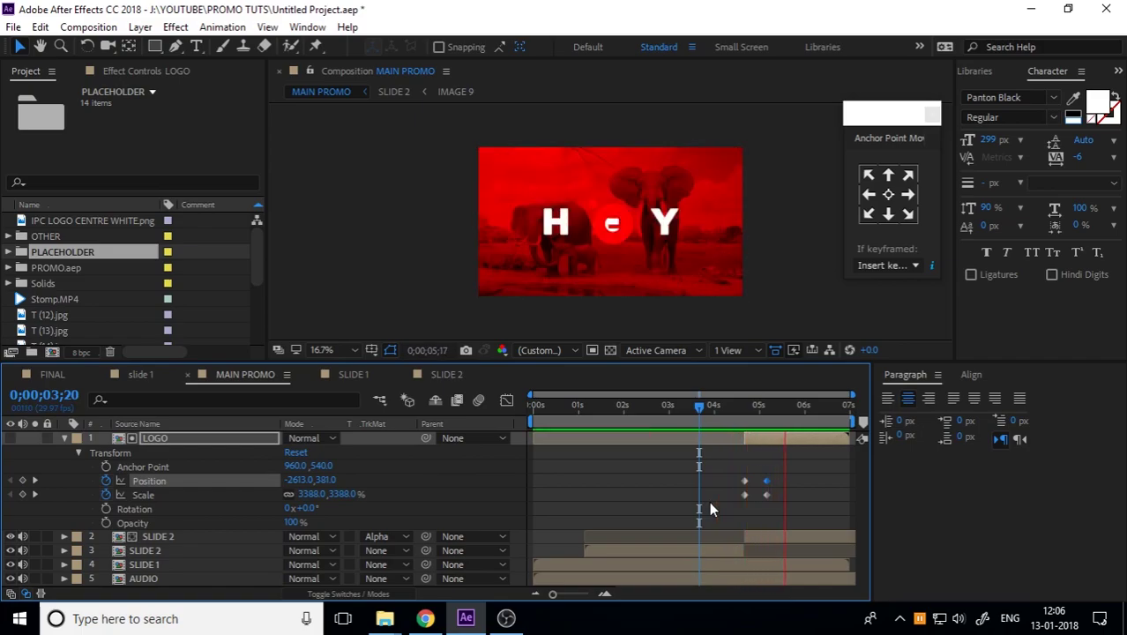
pyautogui.moveTo(743, 416); pyautogui.dragTo(768, 435)
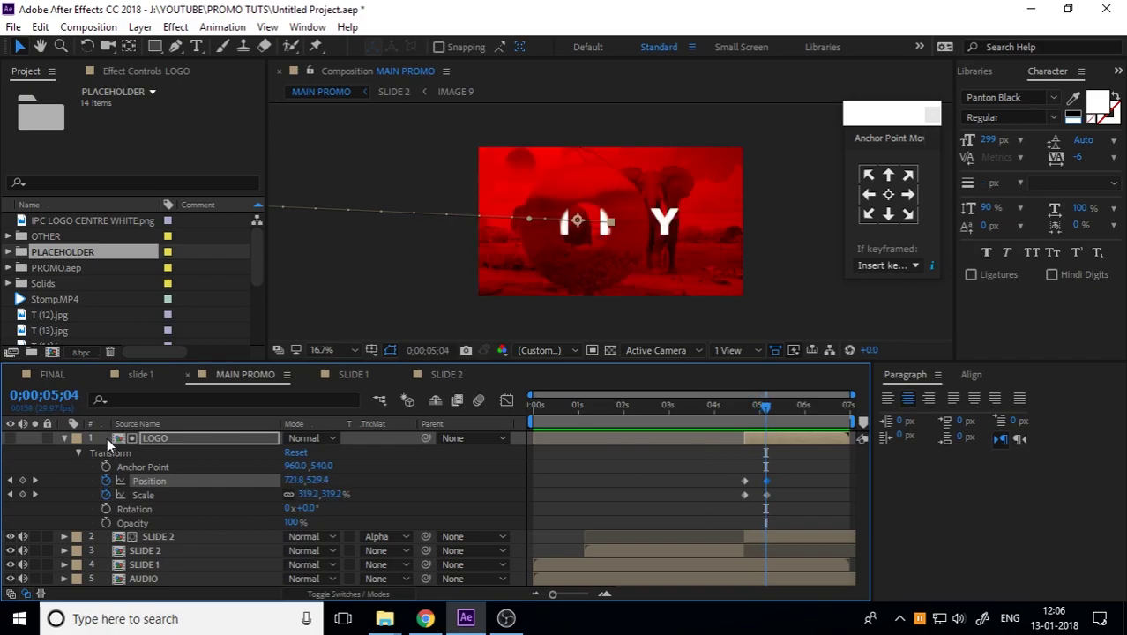
pyautogui.click(63, 437)
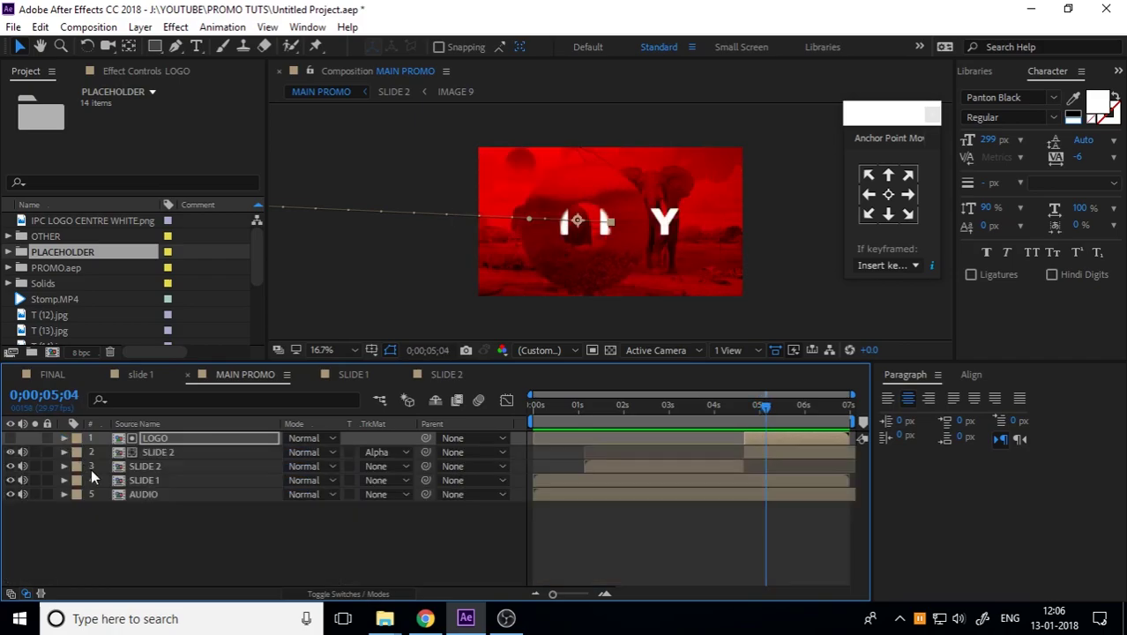
# Trim SLIDE 1's out-point to about 4;20, muting the AUDIO layer and checking frames near 5;08
pyautogui.click(239, 547)
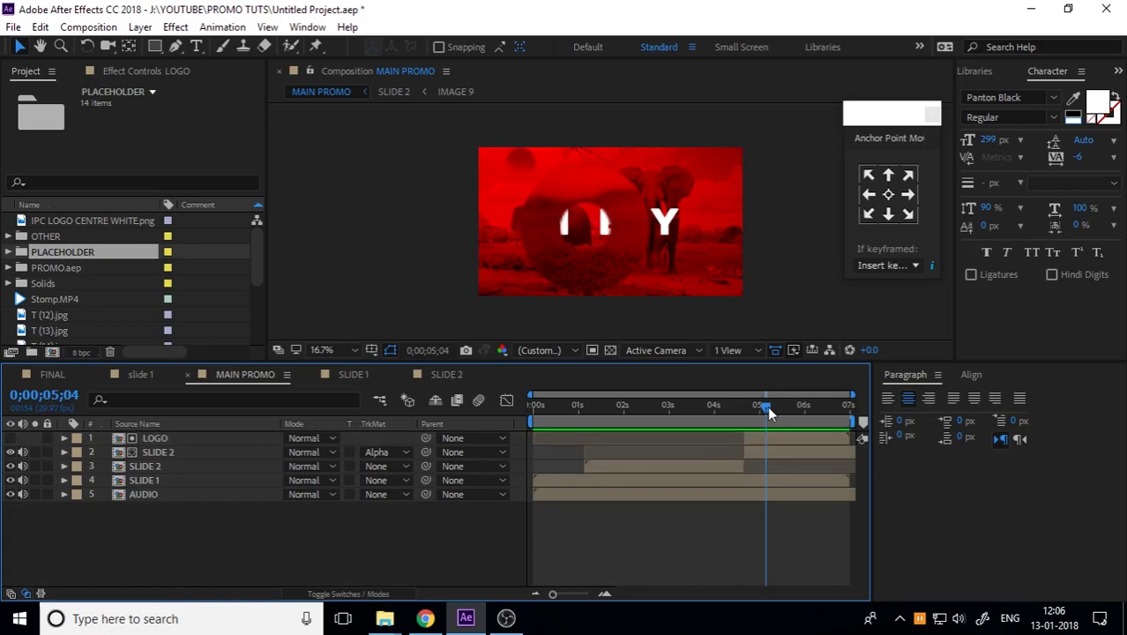
pyautogui.moveTo(768, 409); pyautogui.dragTo(773, 412)
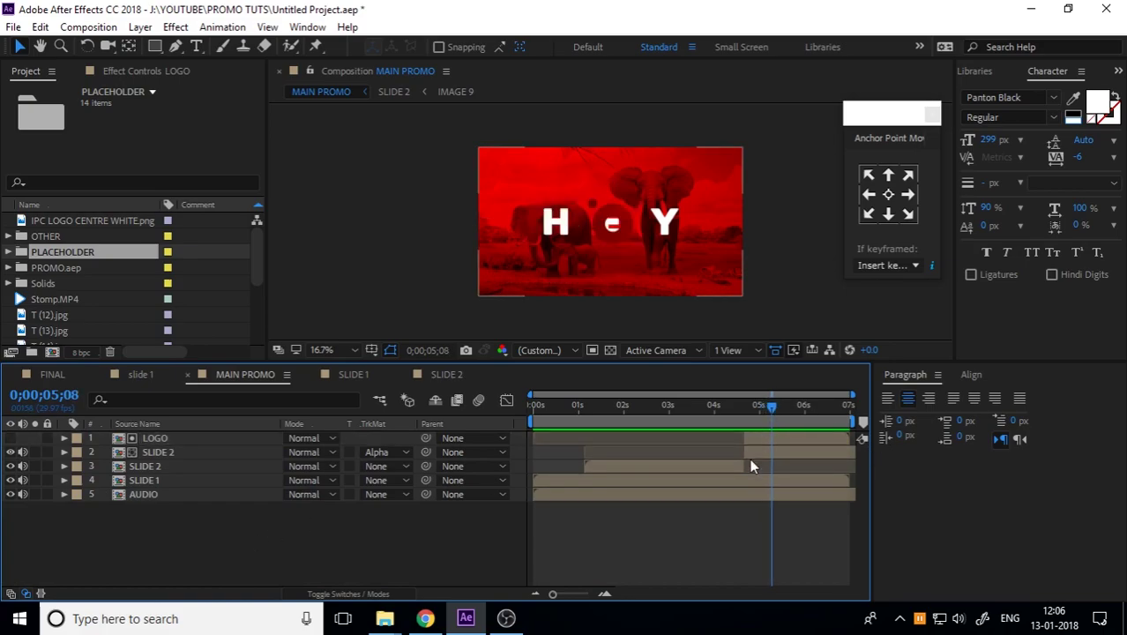
pyautogui.click(767, 485)
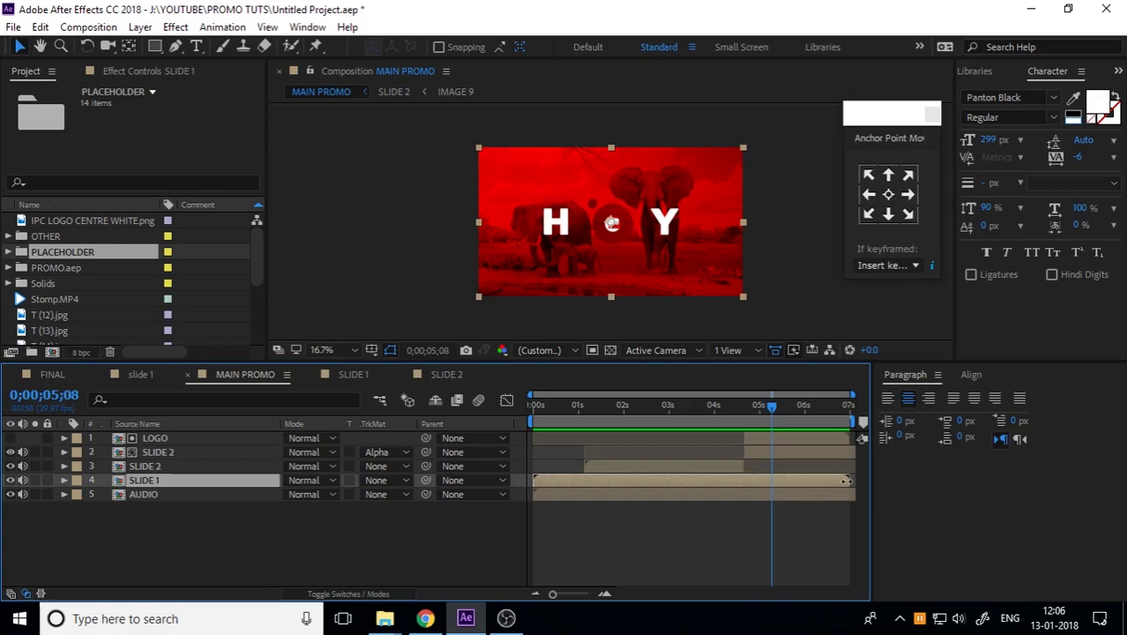
pyautogui.moveTo(846, 481); pyautogui.dragTo(785, 483)
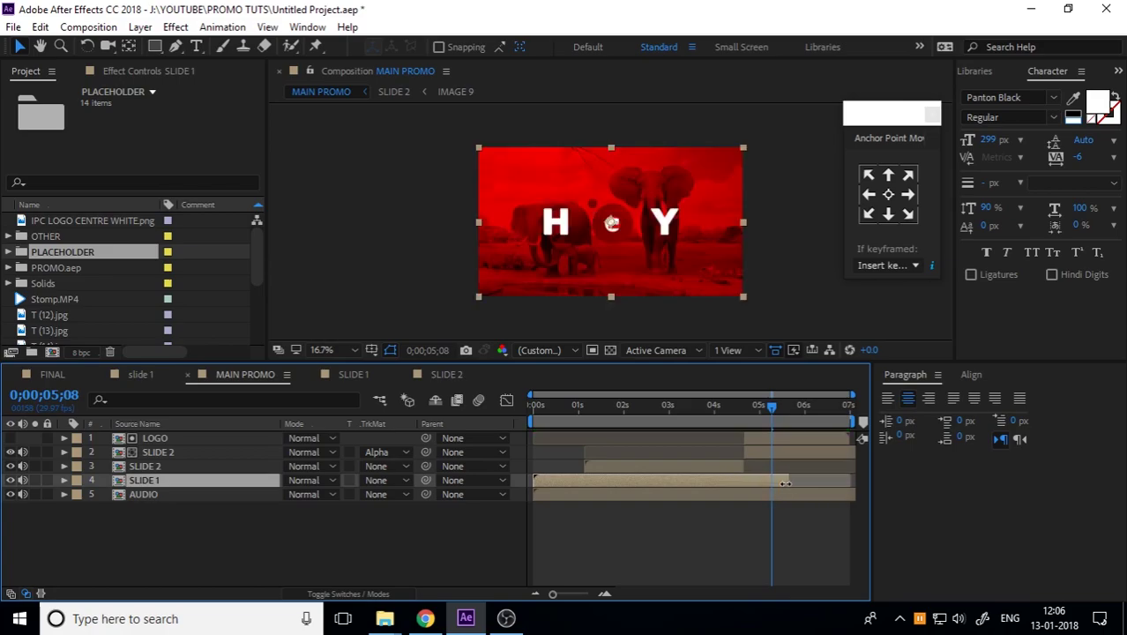
pyautogui.click(10, 494)
pyautogui.moveTo(790, 479); pyautogui.dragTo(746, 488)
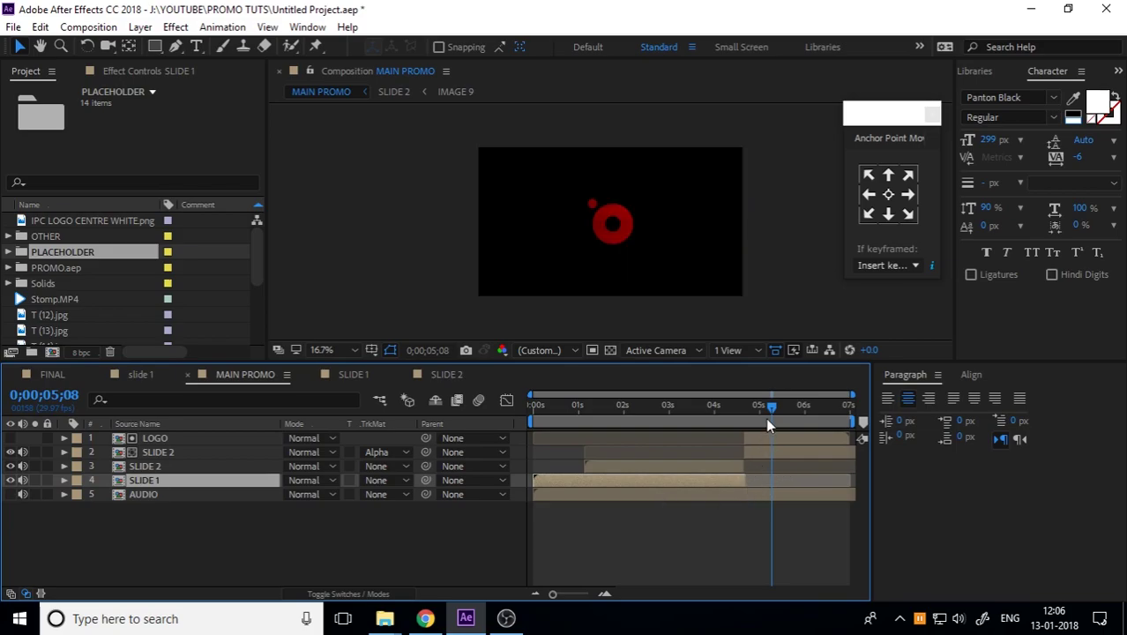
pyautogui.moveTo(767, 420); pyautogui.dragTo(754, 431)
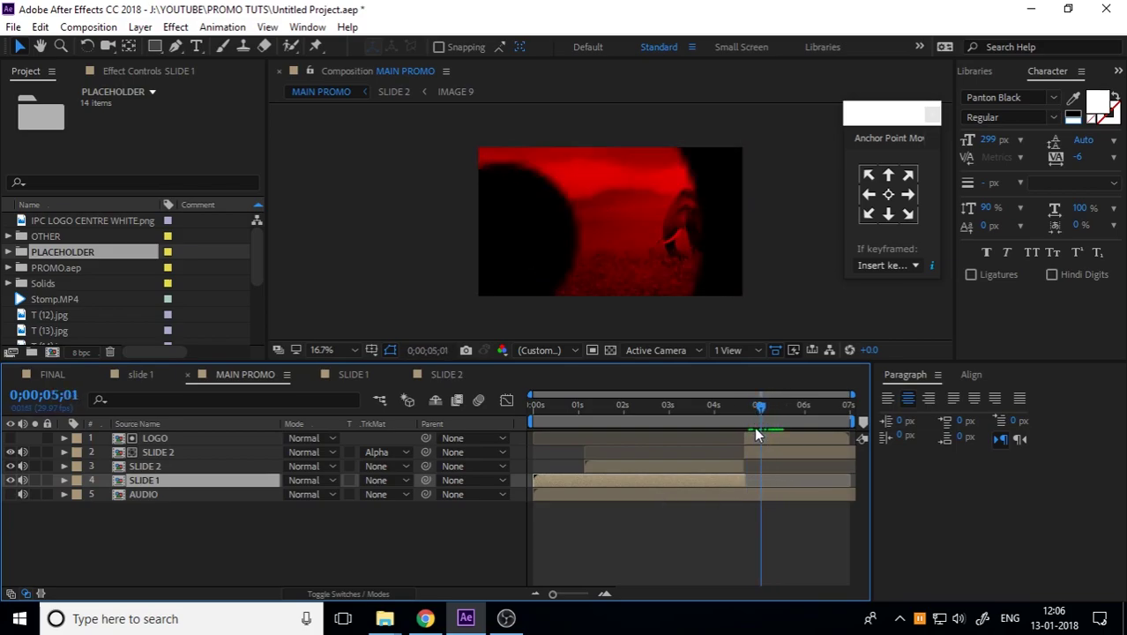
pyautogui.moveTo(756, 433); pyautogui.dragTo(742, 440)
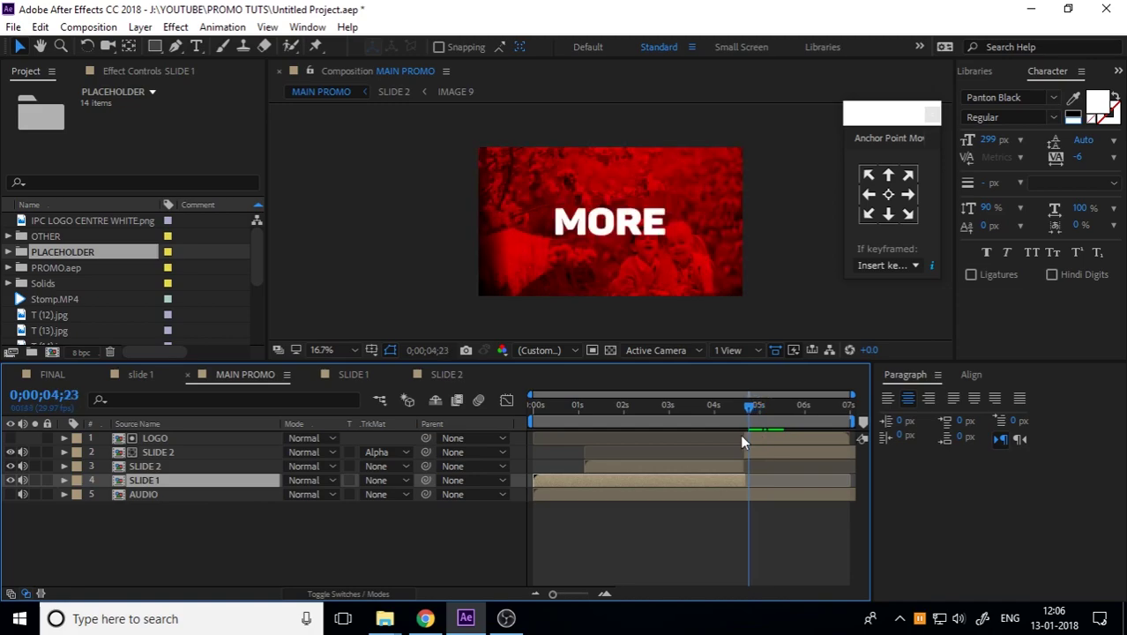
pyautogui.moveTo(744, 481); pyautogui.dragTo(725, 481)
pyautogui.moveTo(747, 414); pyautogui.dragTo(770, 438)
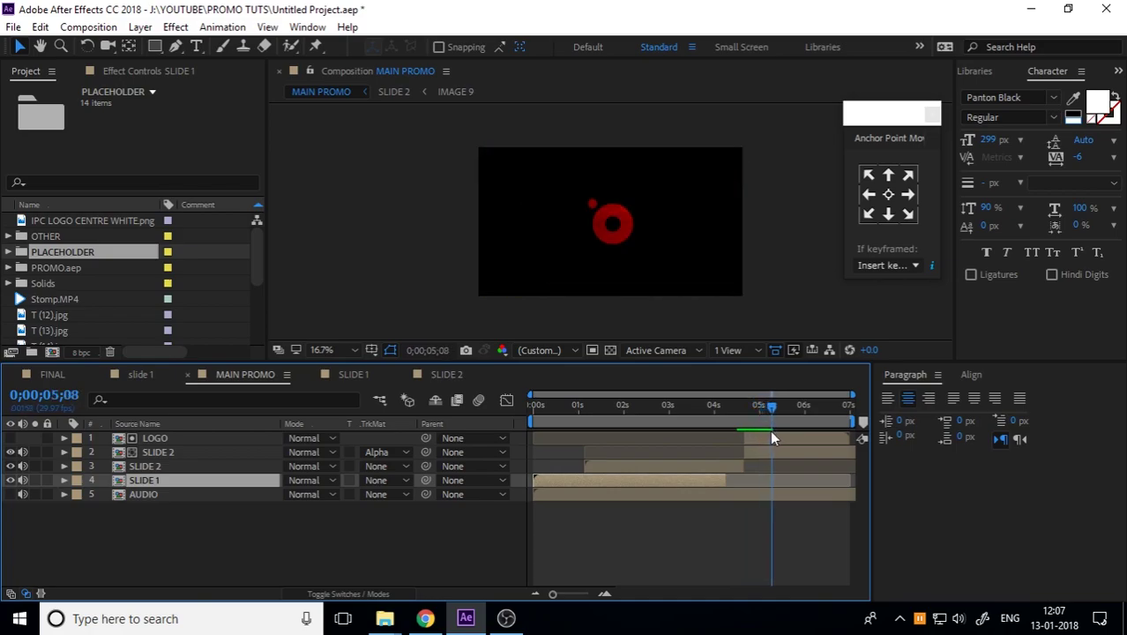
pyautogui.click(768, 437)
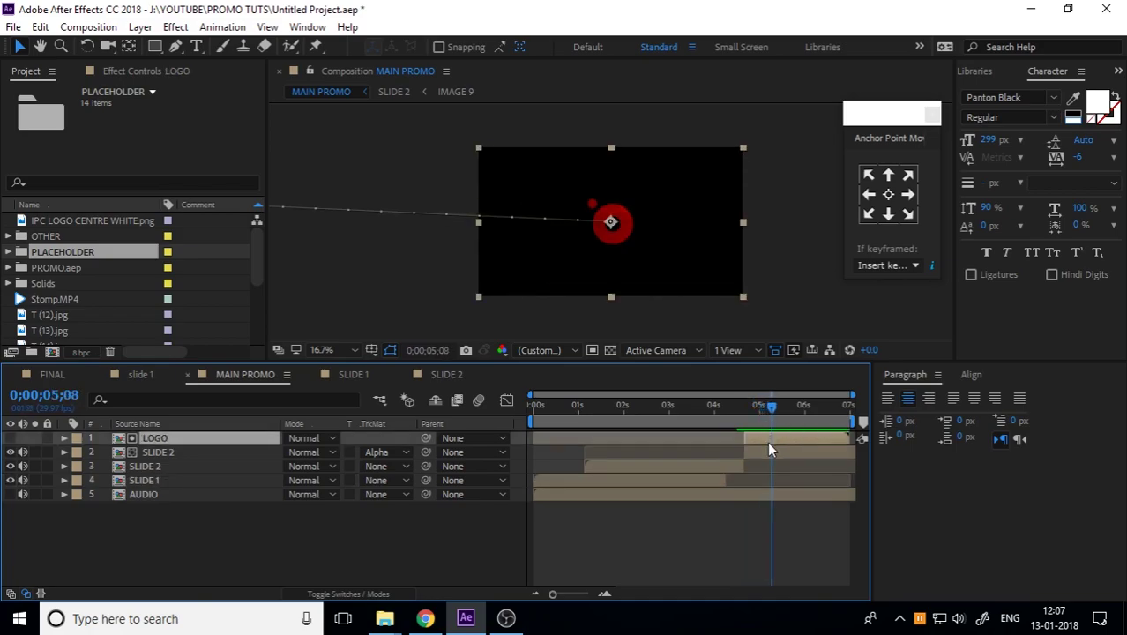
# Add Rotation keyframes to LOGO at 4;20 and 5;05 alongside Position and Scale
pyautogui.press('u')
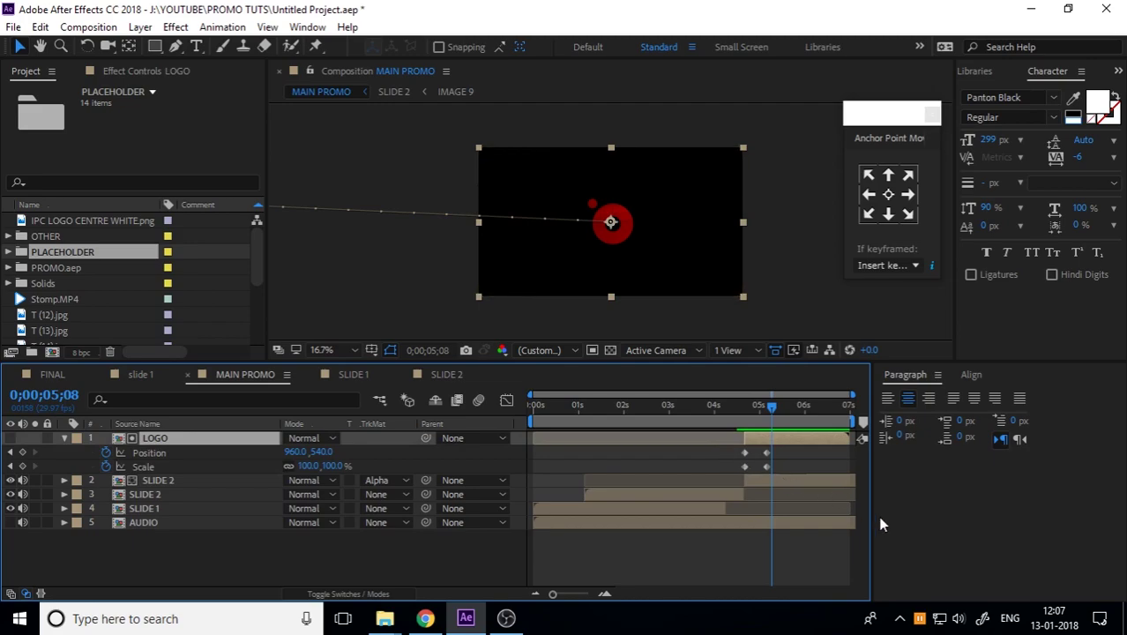
pyautogui.press('j')
pyautogui.press('j')
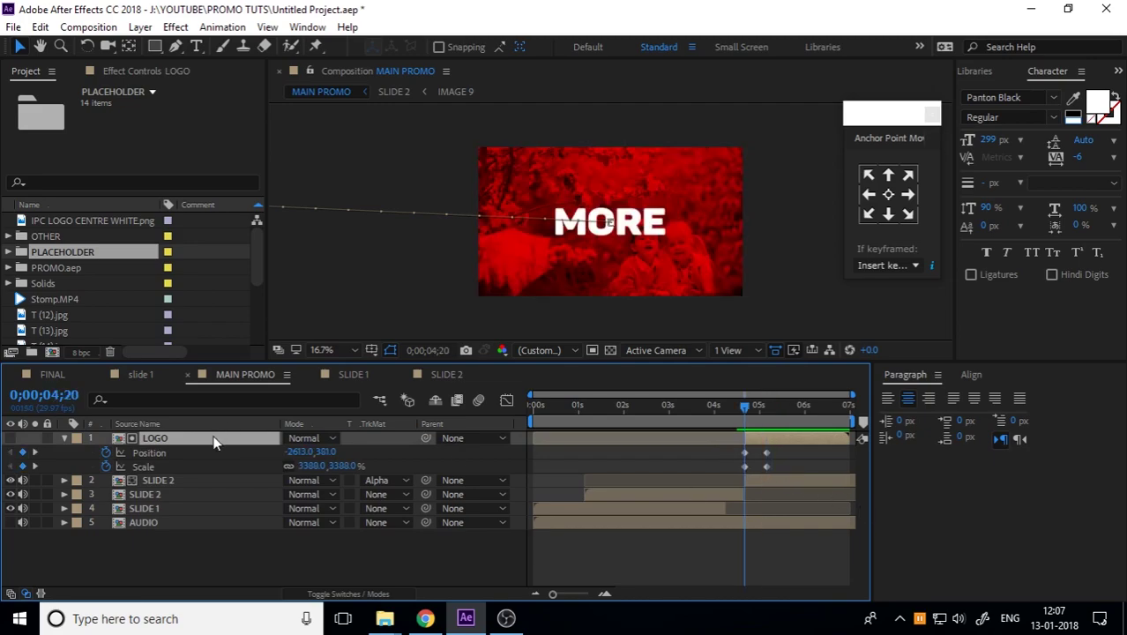
pyautogui.press('r')
pyautogui.click(106, 452)
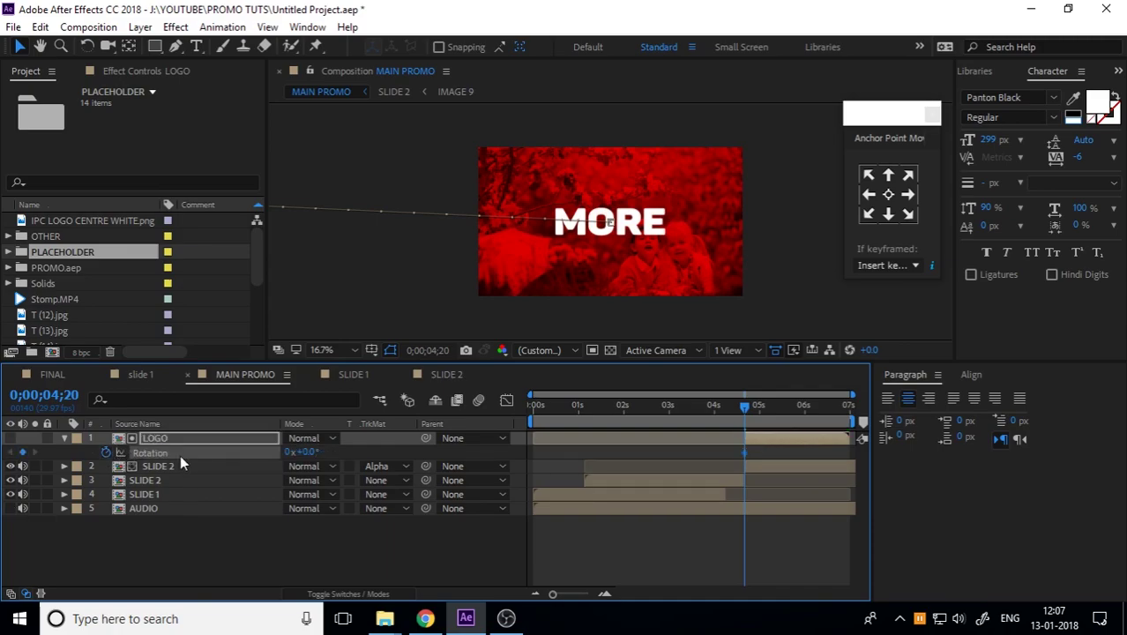
pyautogui.press('u')
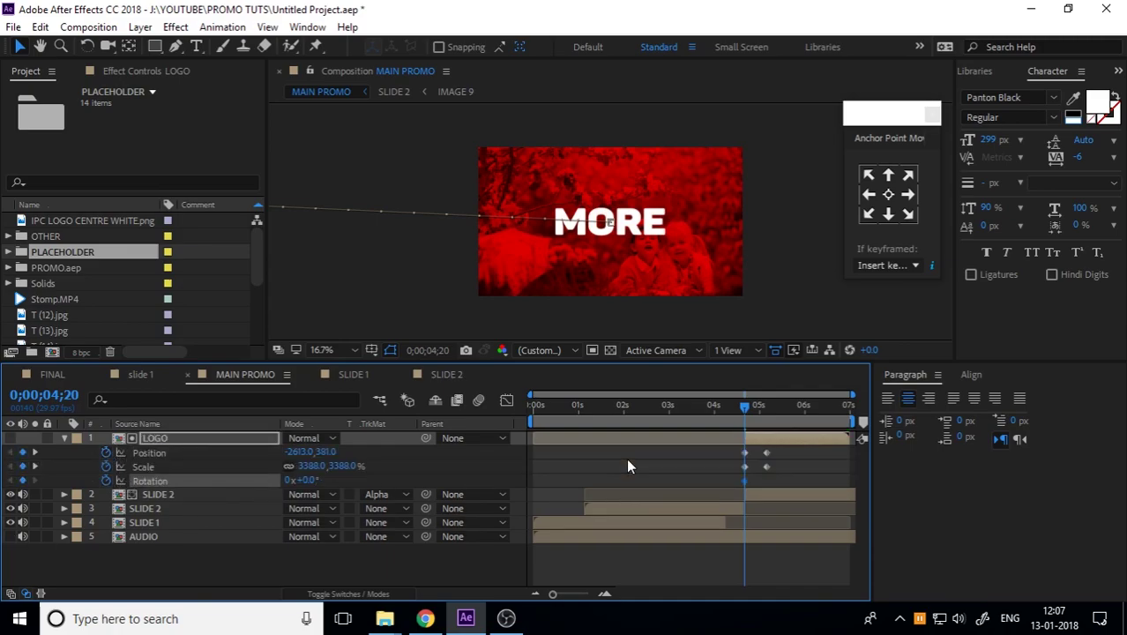
pyautogui.press('k')
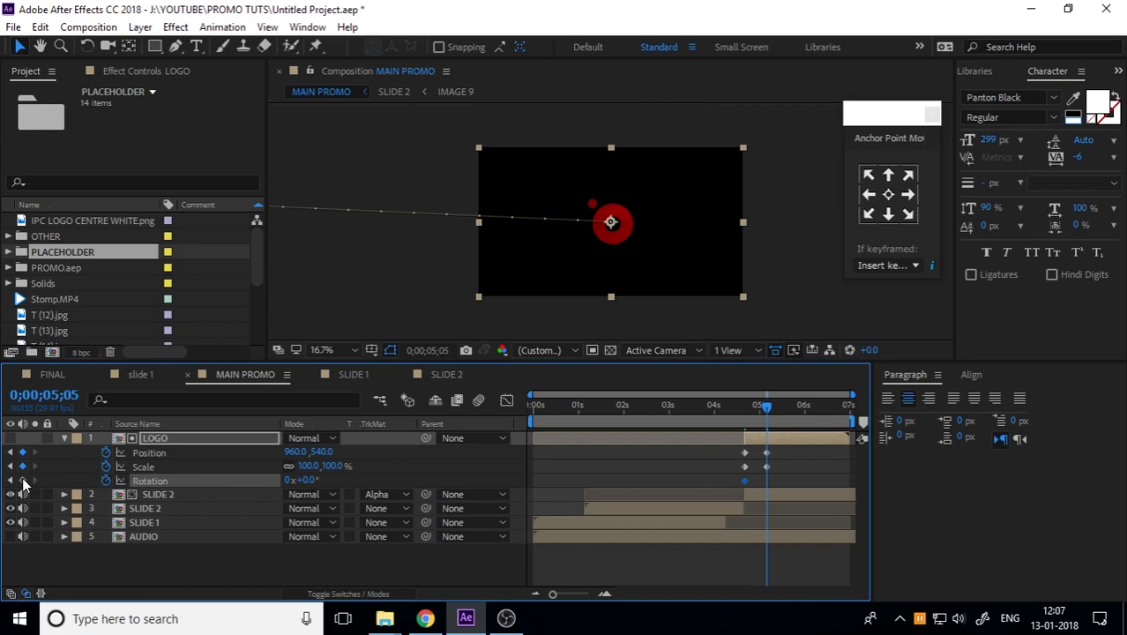
pyautogui.press('j')
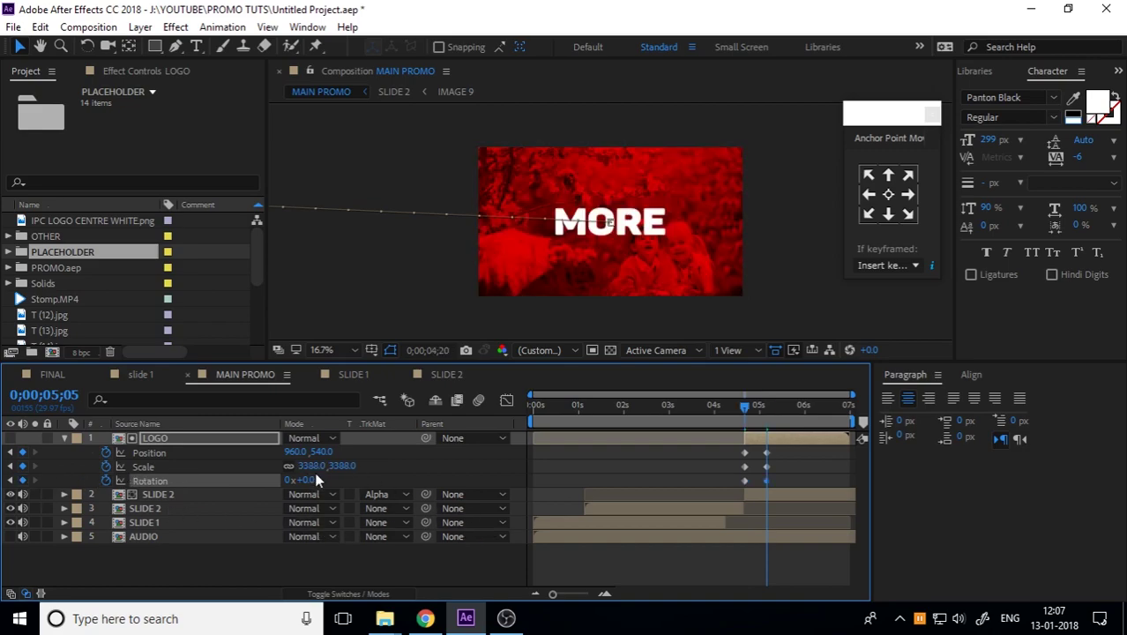
# Set the first Rotation value to spin the logo more than a full turn, and preview it
pyautogui.moveTo(311, 482)
pyautogui.mouseDown()
pyautogui.moveTo(325, 490)
pyautogui.moveTo(251, 474)
pyautogui.mouseUp()
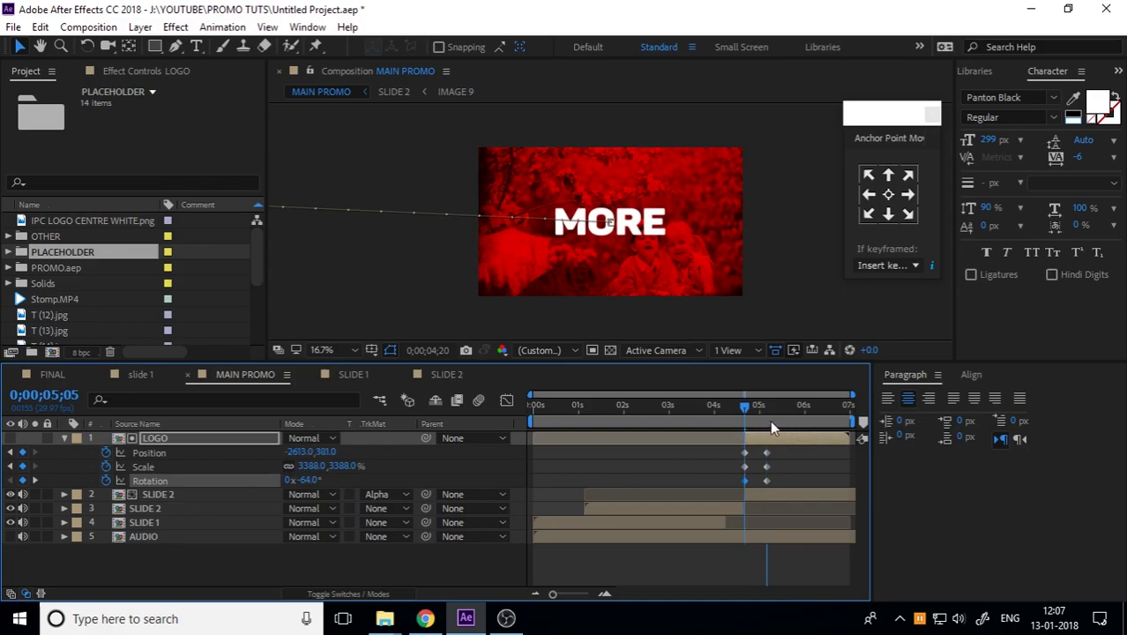
pyautogui.moveTo(745, 407); pyautogui.dragTo(739, 422)
pyautogui.press('space')
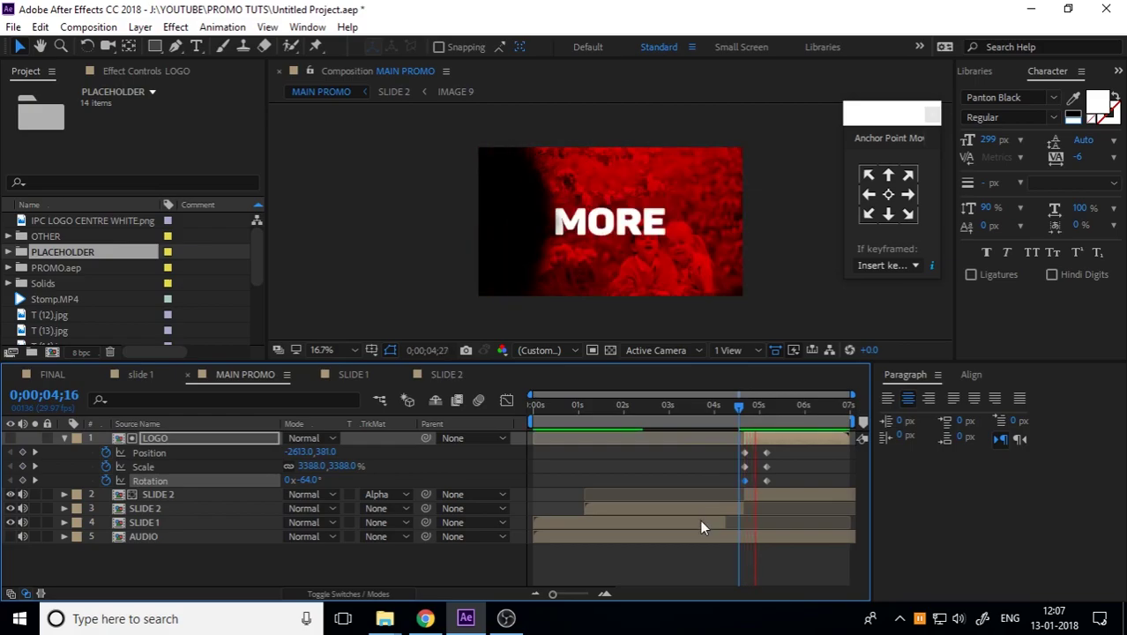
pyautogui.moveTo(743, 410); pyautogui.dragTo(760, 424)
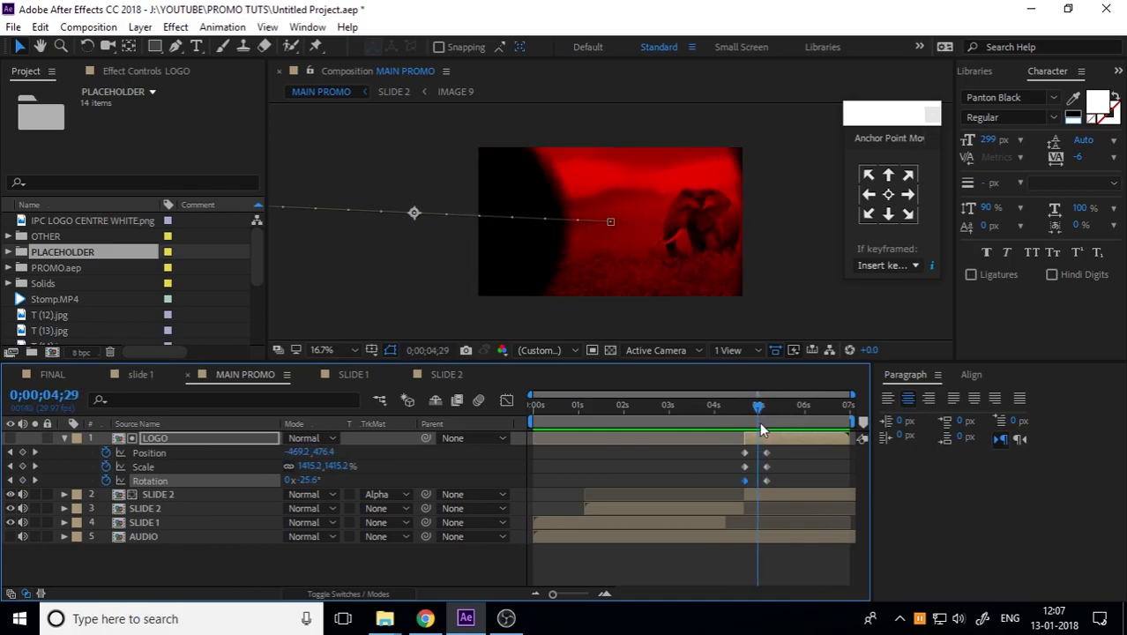
pyautogui.press('pagedown')
pyautogui.press('pagedown')
pyautogui.press('pagedown')
pyautogui.press('pagedown')
pyautogui.press('pagedown')
pyautogui.press('pagedown')
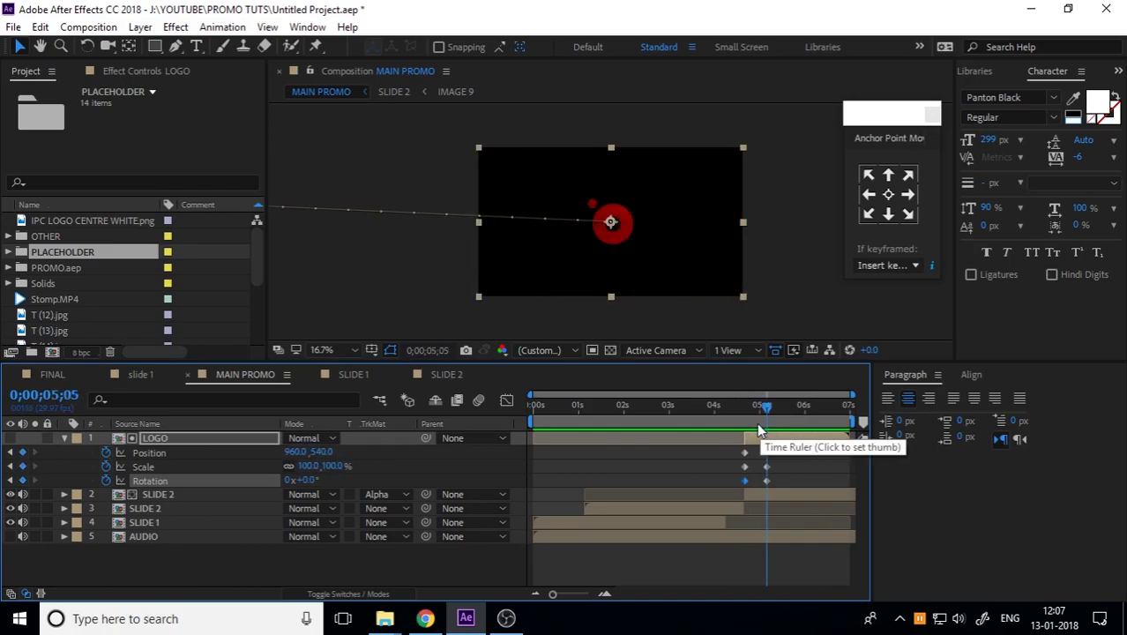
pyautogui.press('j')
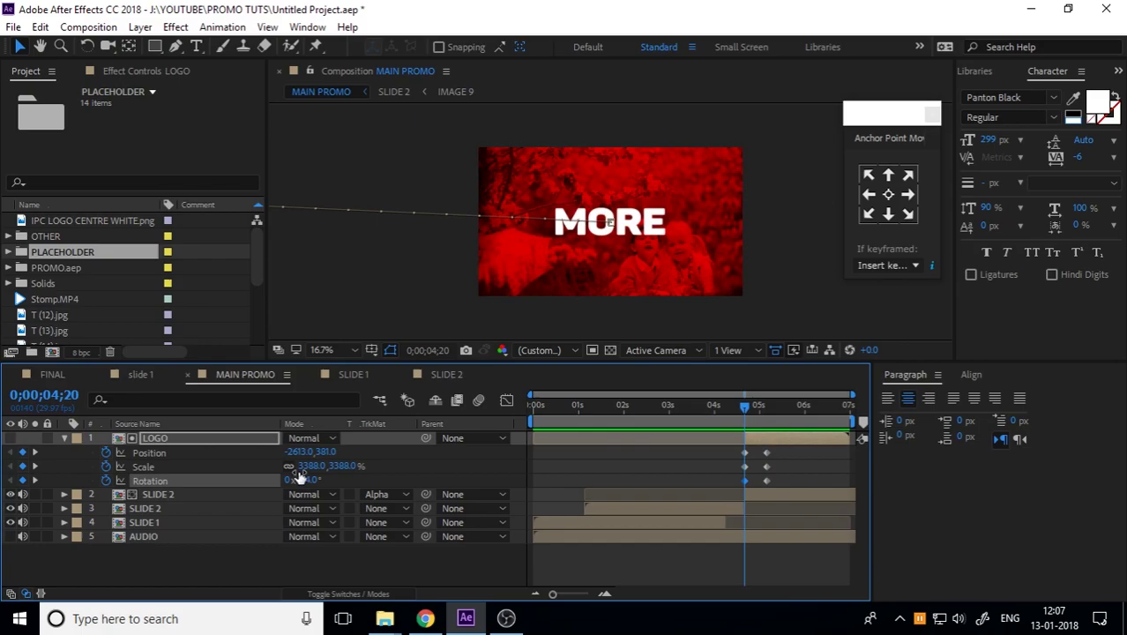
pyautogui.moveTo(300, 477); pyautogui.dragTo(56, 482)
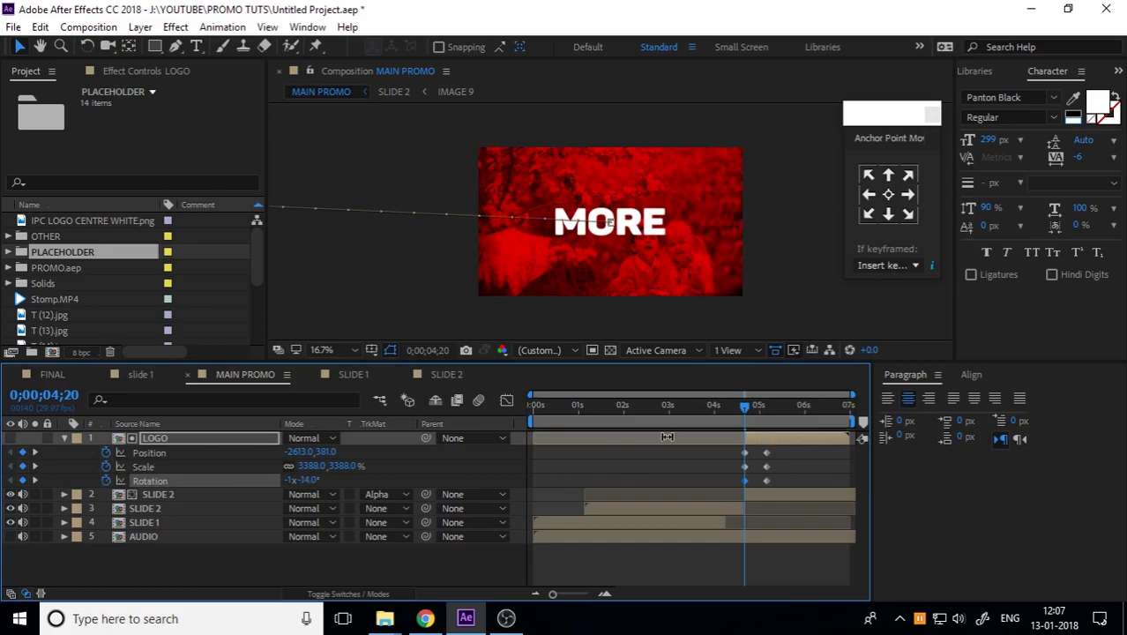
pyautogui.press('space')
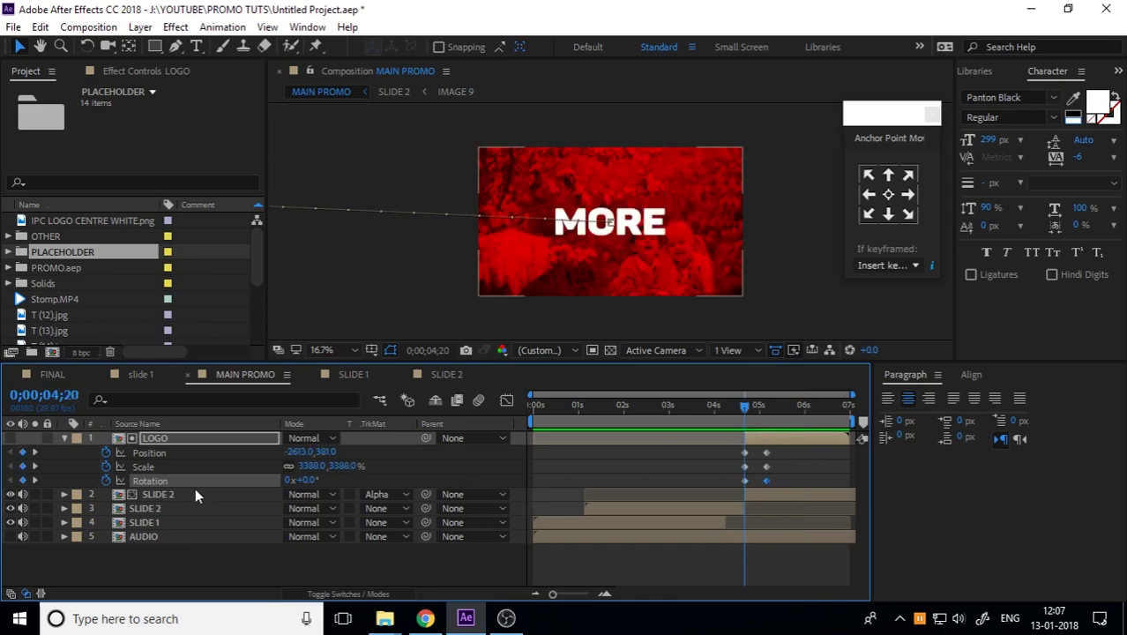
# Delete LOGO's Rotation keyframes and check the remaining Position and Scale zoom-out
pyautogui.click(106, 480)
pyautogui.click(200, 440)
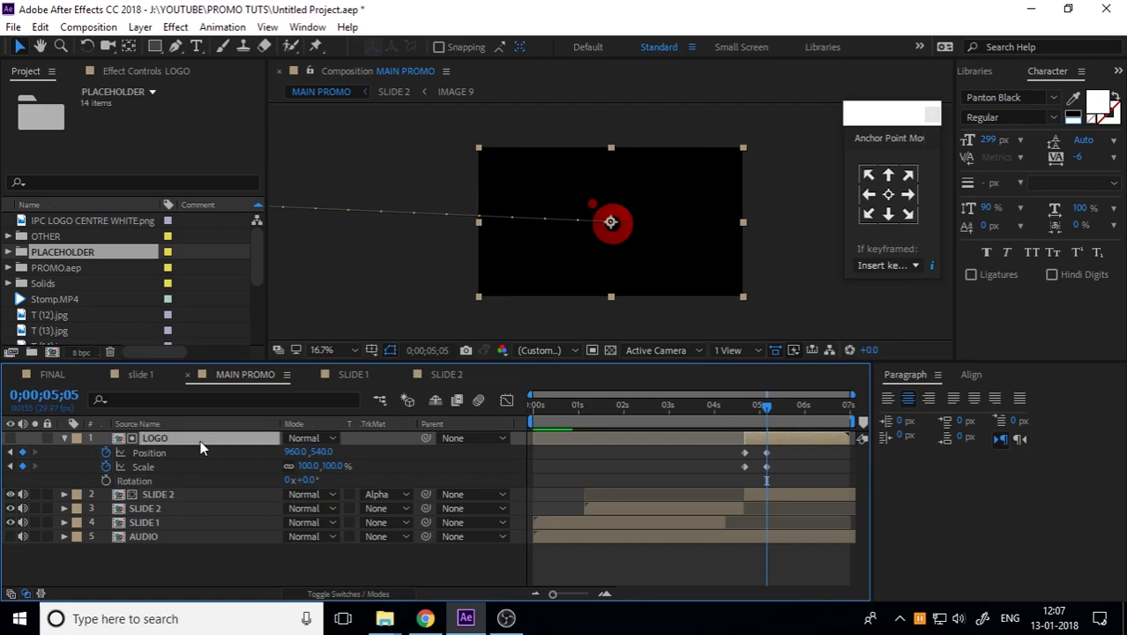
pyautogui.press('u')
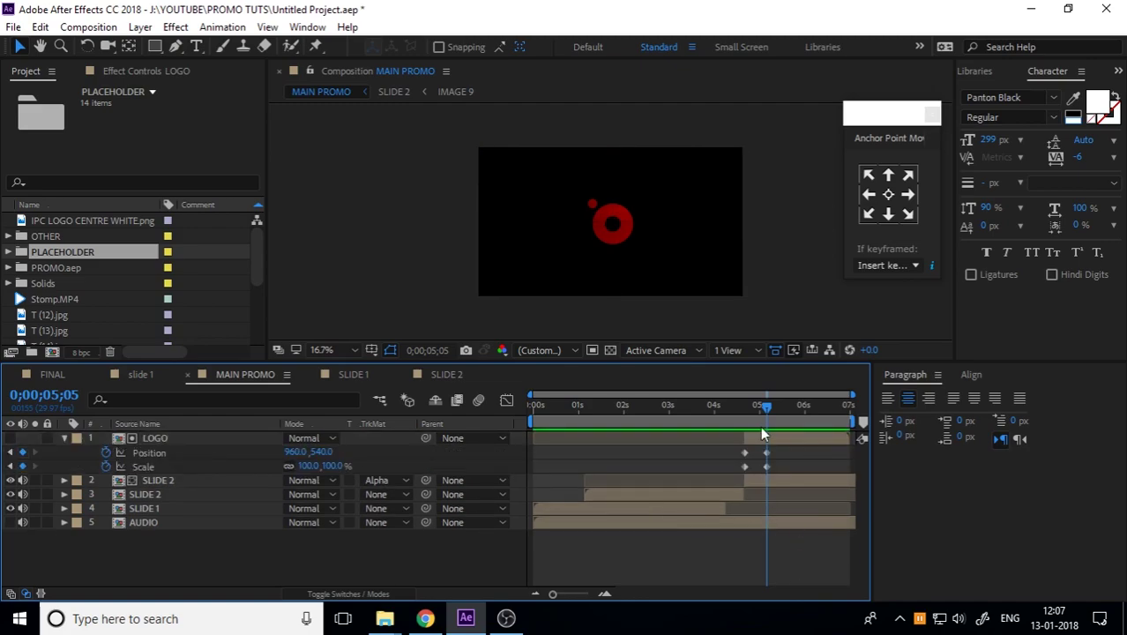
pyautogui.click(755, 411)
pyautogui.moveTo(756, 419); pyautogui.dragTo(775, 433)
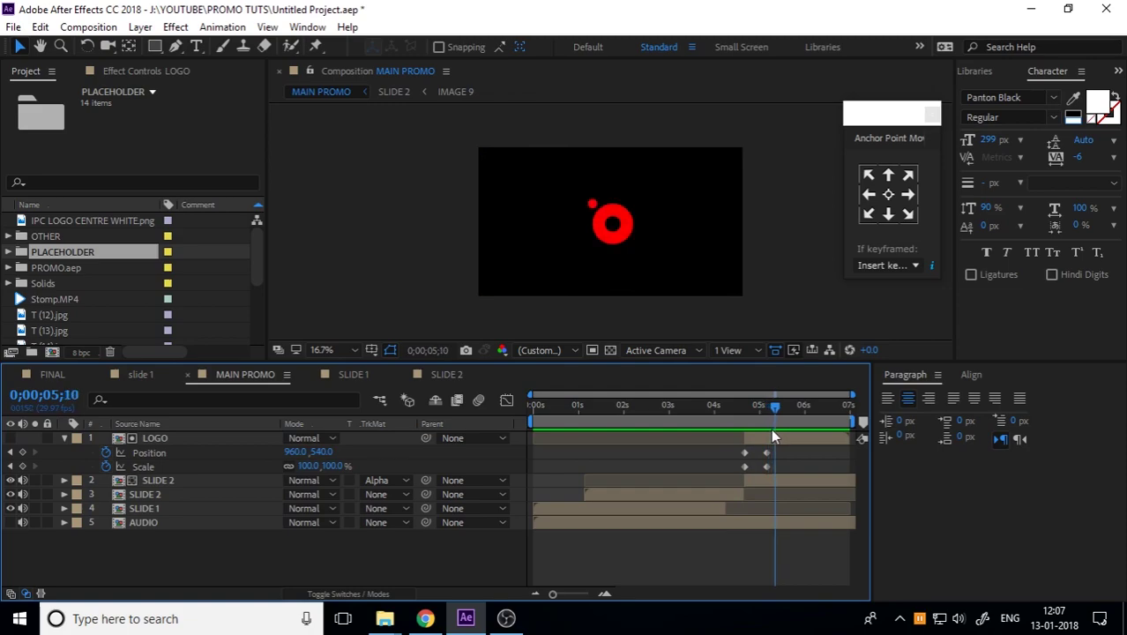
# Open the SLIDE 2 composition and view its full timeline to the end of the image sequence
pyautogui.click(768, 411)
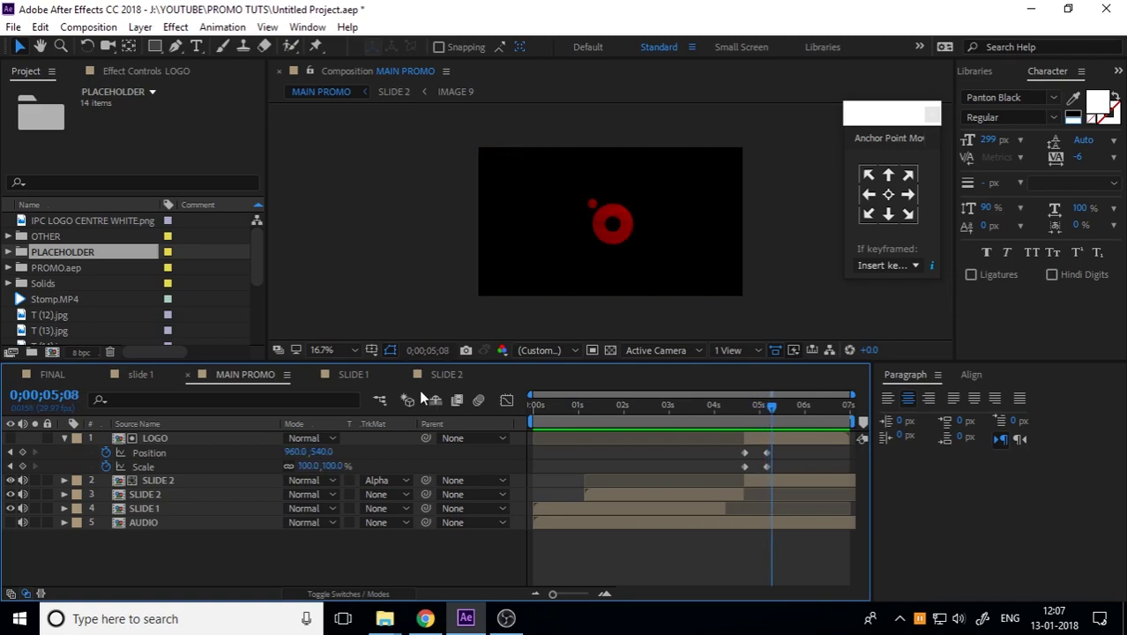
pyautogui.click(443, 378)
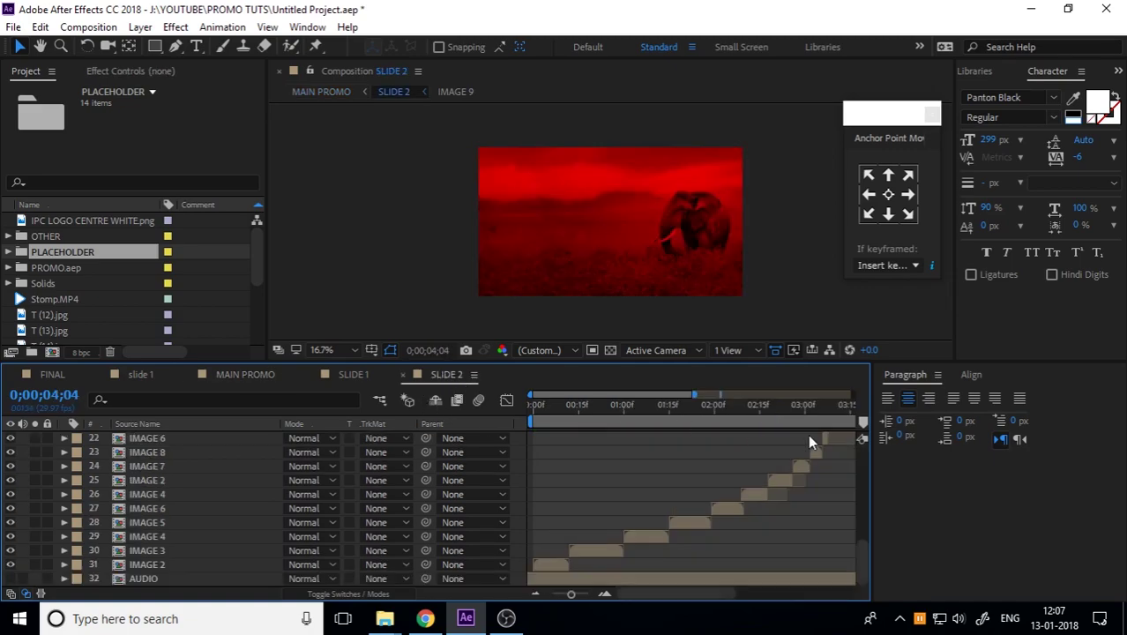
pyautogui.moveTo(695, 395); pyautogui.dragTo(849, 395)
pyautogui.click(697, 409)
pyautogui.scroll(4, 717, 458)
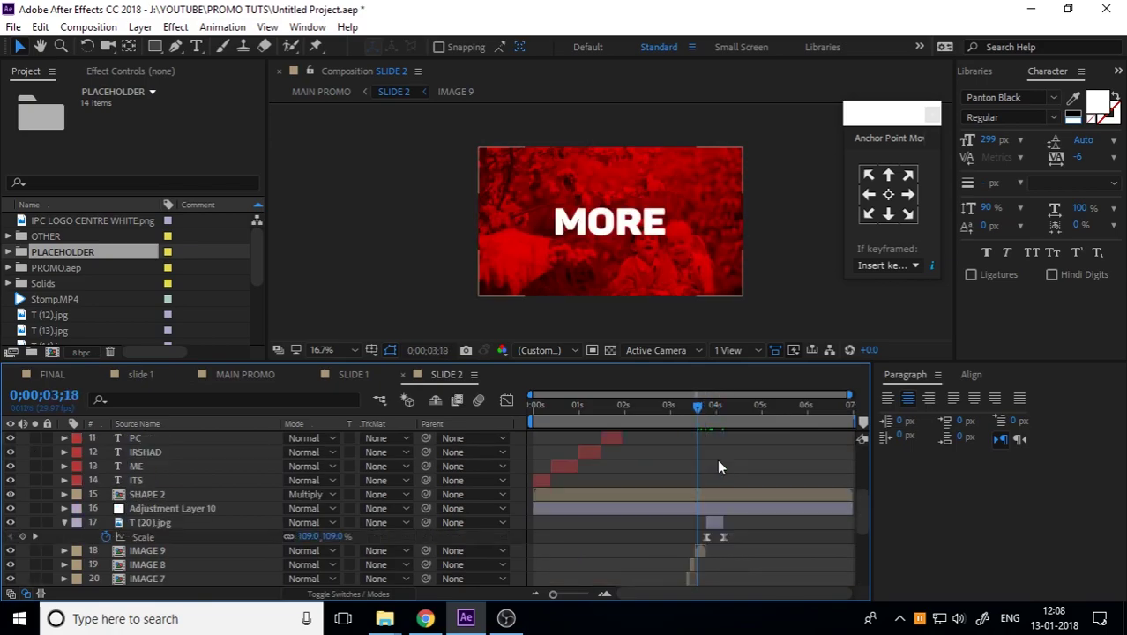
pyautogui.scroll(-3, 716, 488)
pyautogui.scroll(-2, 717, 490)
pyautogui.scroll(-2, 717, 491)
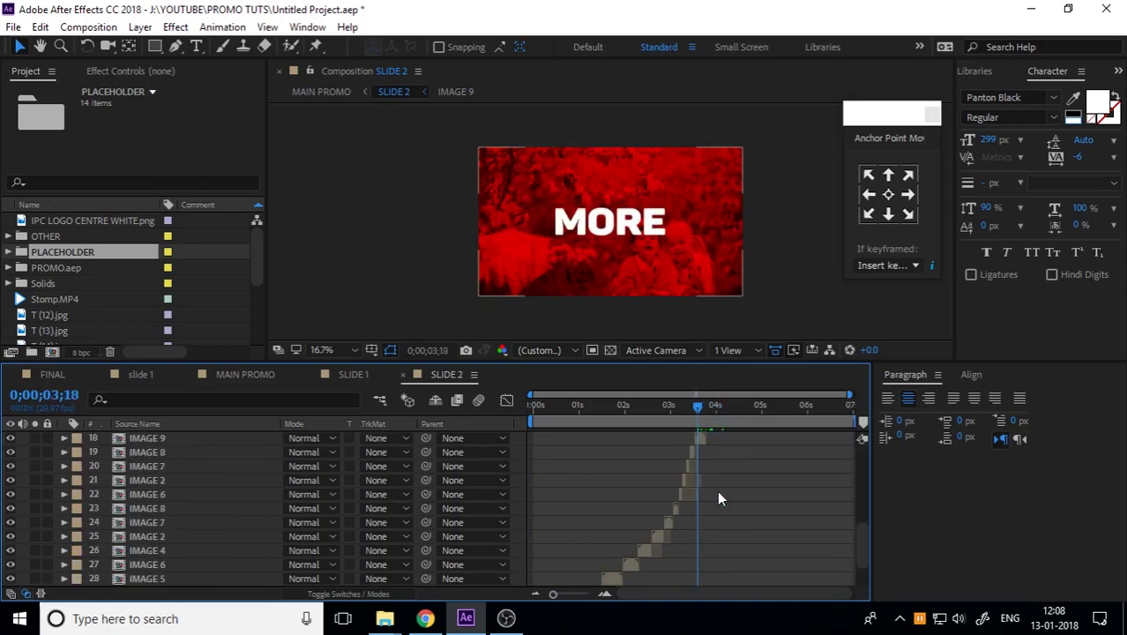
pyautogui.scroll(3, 718, 466)
pyautogui.click(706, 481)
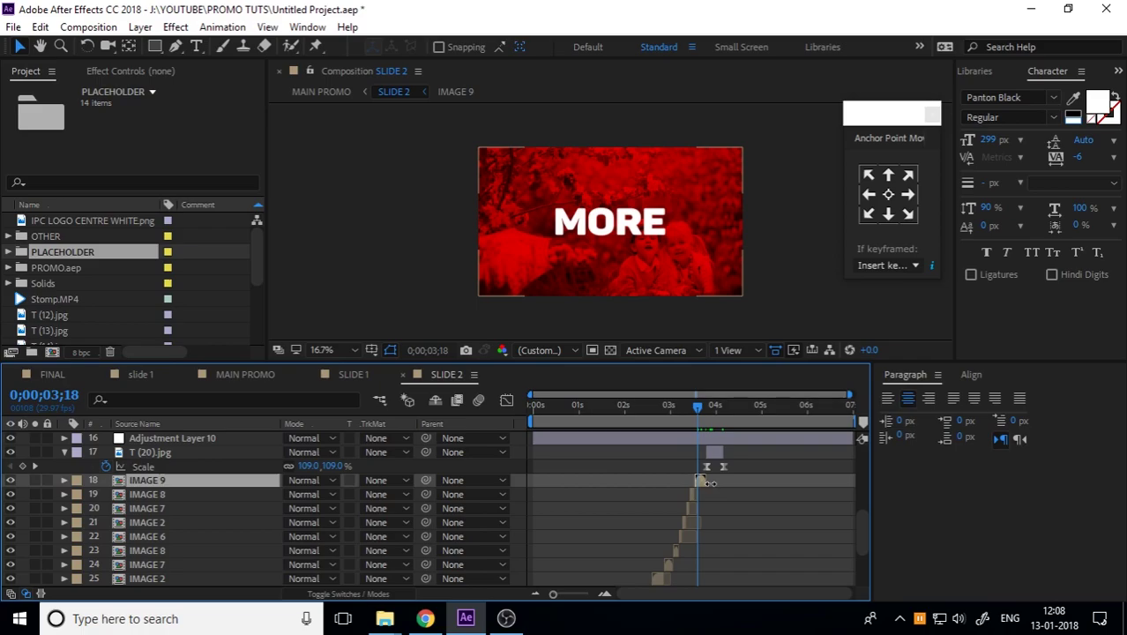
pyautogui.moveTo(698, 410); pyautogui.dragTo(713, 429)
# Extend T (20).jpg to the end of SLIDE 2 and move its second Scale keyframe later
pyautogui.scroll(-1, 717, 494)
pyautogui.scroll(-2, 721, 519)
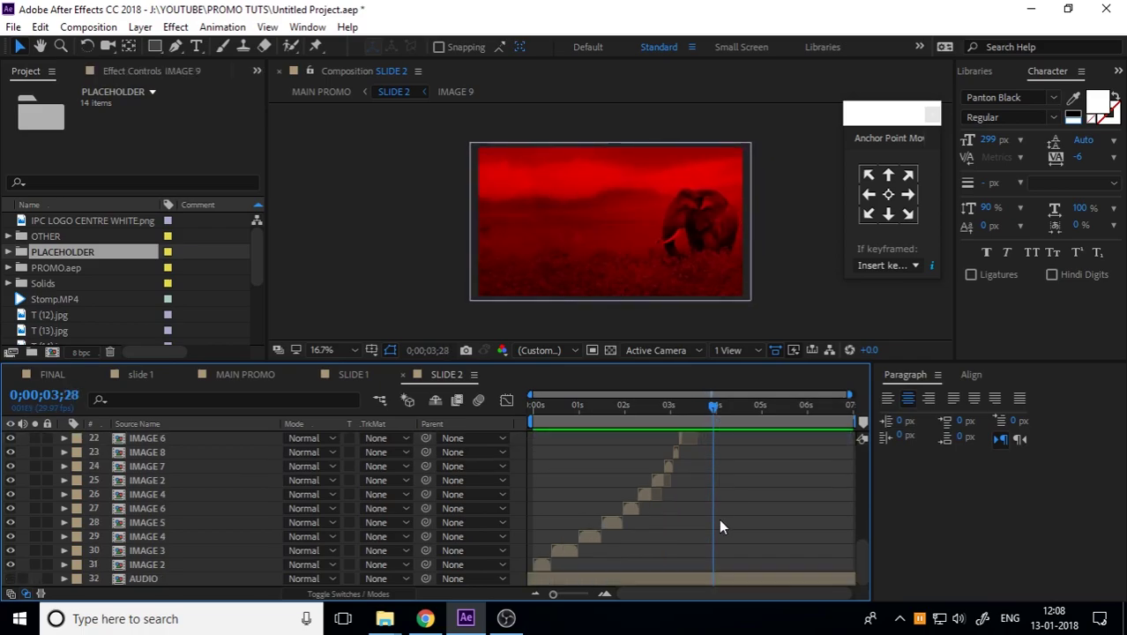
pyautogui.scroll(1, 720, 544)
pyautogui.scroll(2, 719, 544)
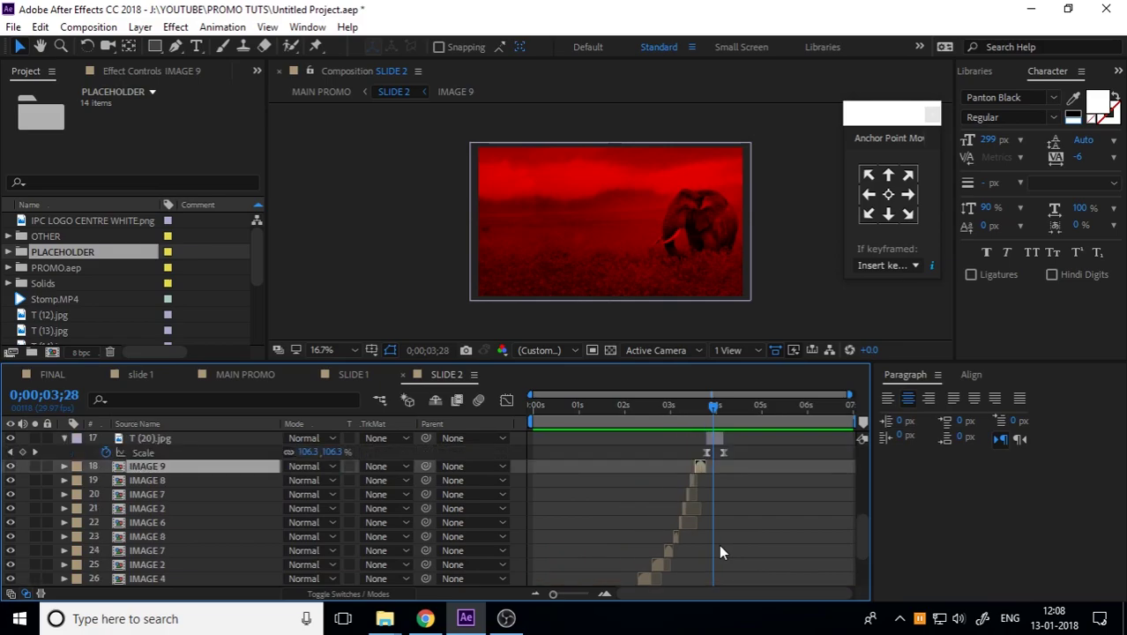
pyautogui.scroll(1, 719, 544)
pyautogui.moveTo(717, 482); pyautogui.dragTo(852, 480)
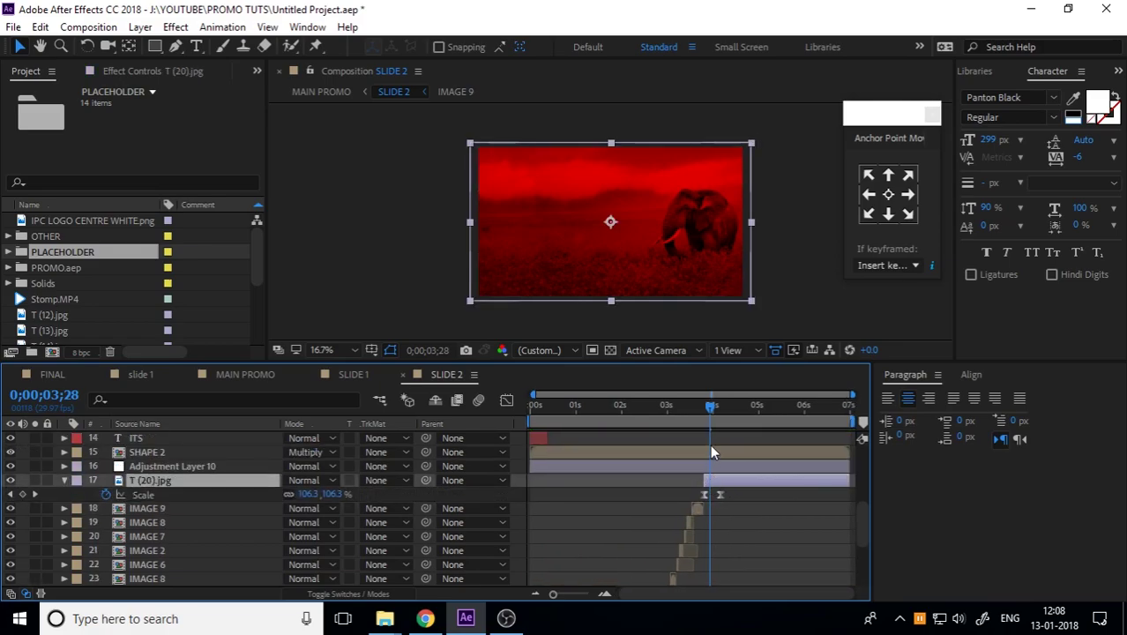
pyautogui.press('space')
pyautogui.moveTo(720, 494); pyautogui.dragTo(762, 494)
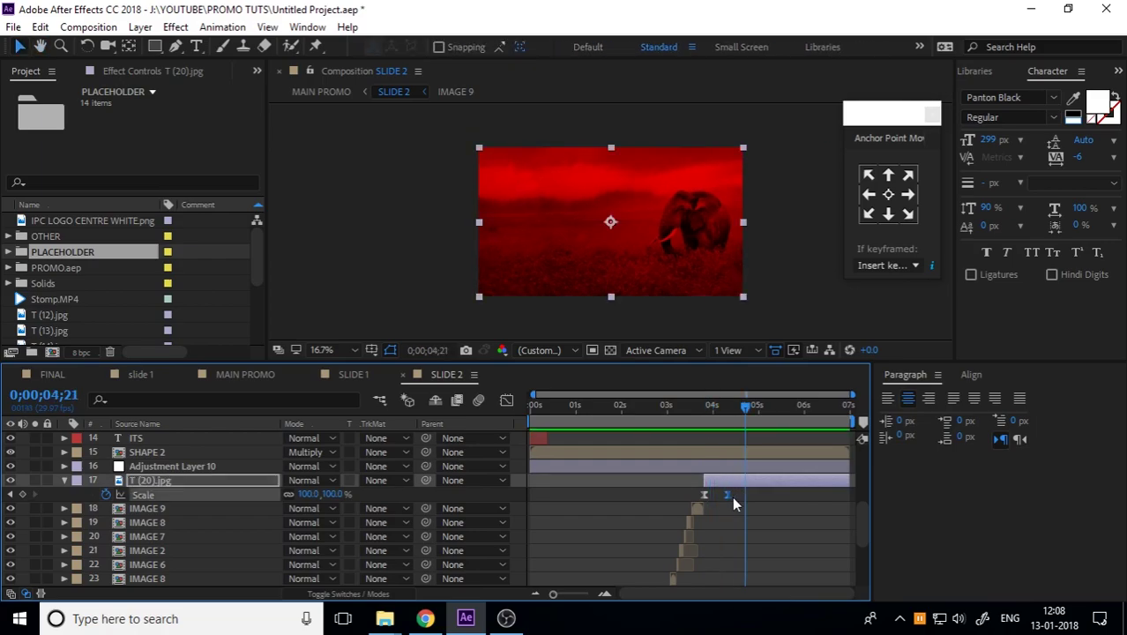
pyautogui.click(354, 375)
pyautogui.click(249, 376)
pyautogui.moveTo(776, 401); pyautogui.dragTo(750, 512)
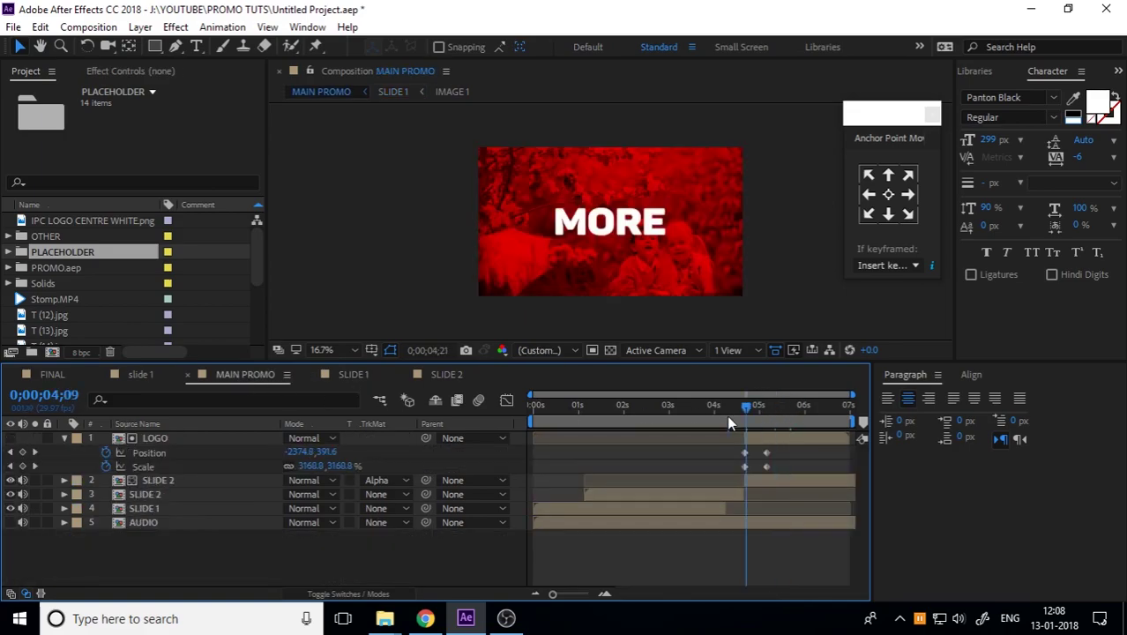
pyautogui.press('space')
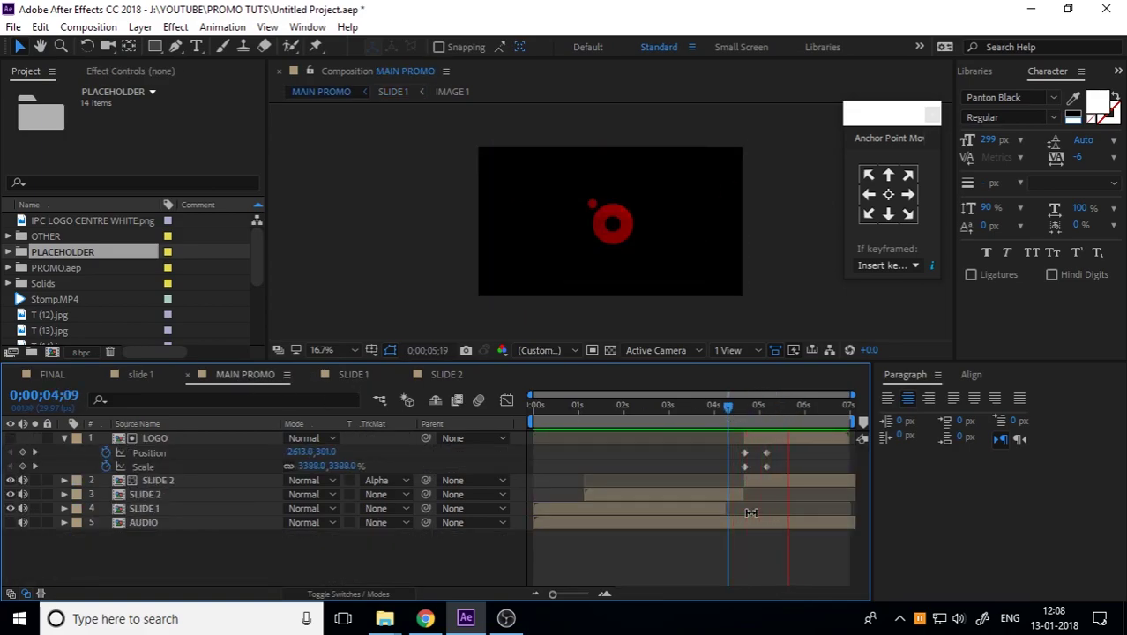
pyautogui.moveTo(748, 412); pyautogui.dragTo(768, 418)
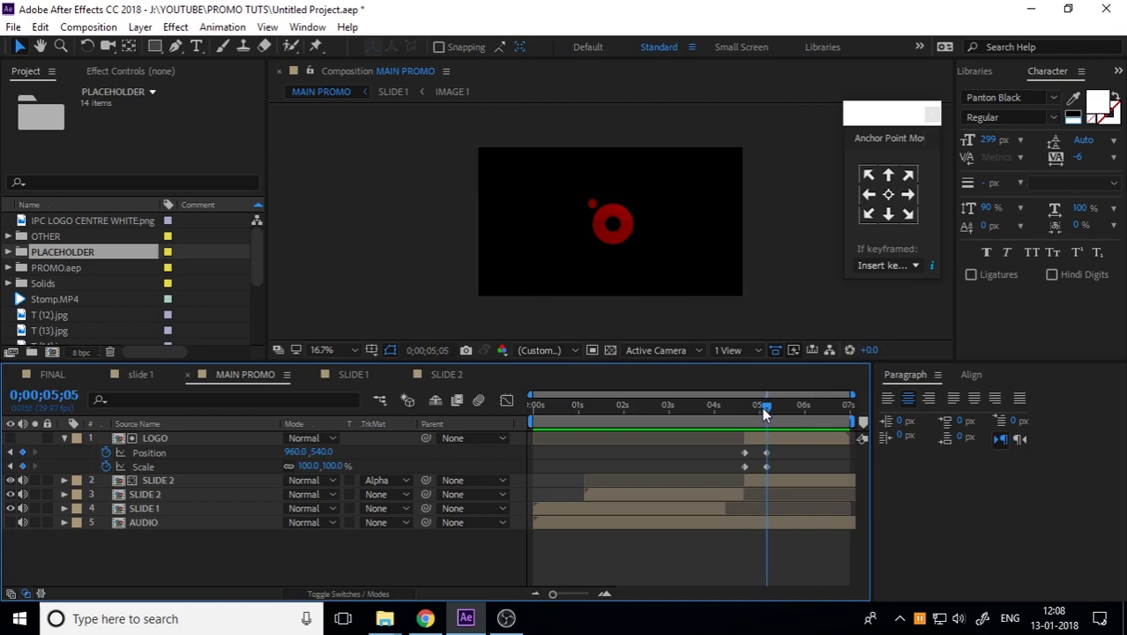
pyautogui.moveTo(761, 407)
pyautogui.mouseDown()
pyautogui.moveTo(754, 417)
pyautogui.moveTo(765, 421)
pyautogui.mouseUp()
pyautogui.moveTo(770, 407); pyautogui.dragTo(774, 408)
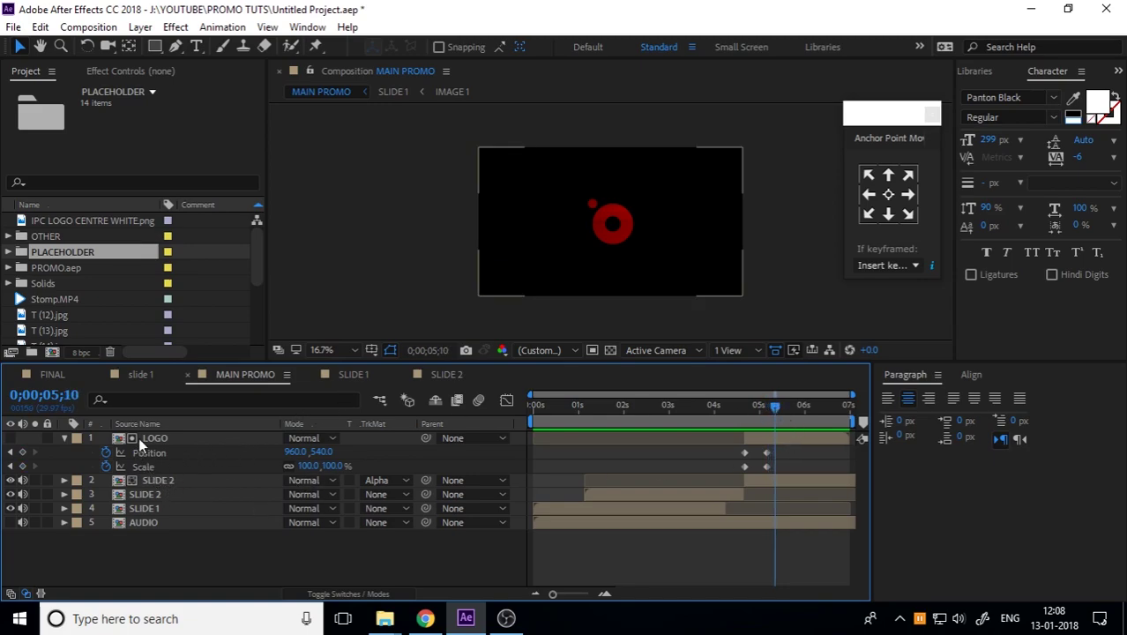
# Inspect the LOGO precomp's image layer, then return to MAIN PROMO
pyautogui.doubleClick(171, 435)
pyautogui.click(217, 435)
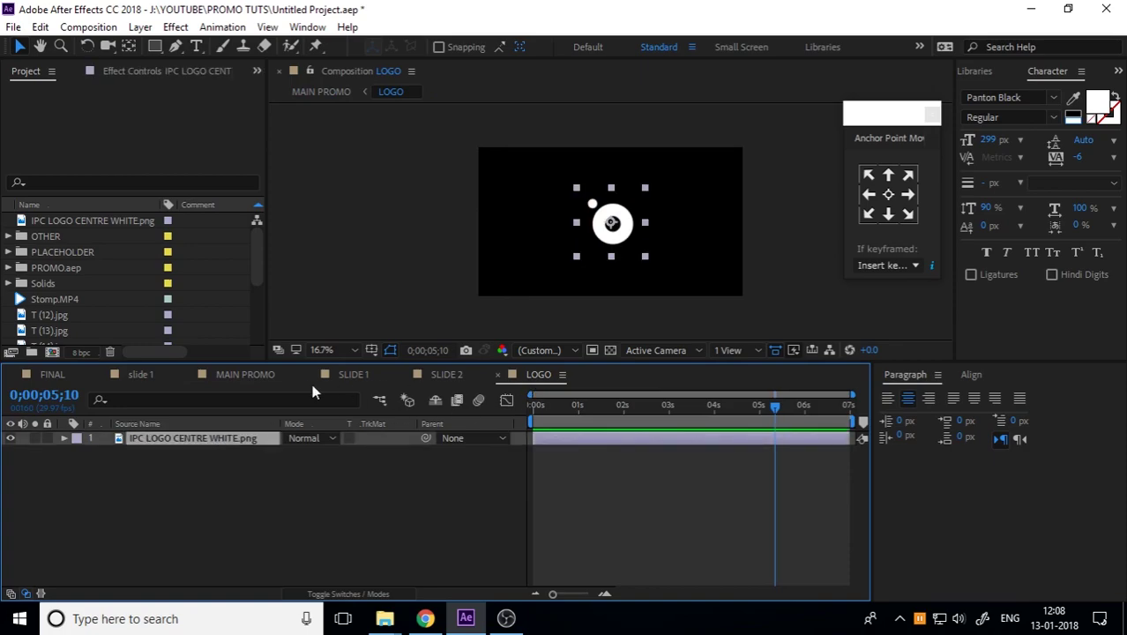
pyautogui.click(245, 375)
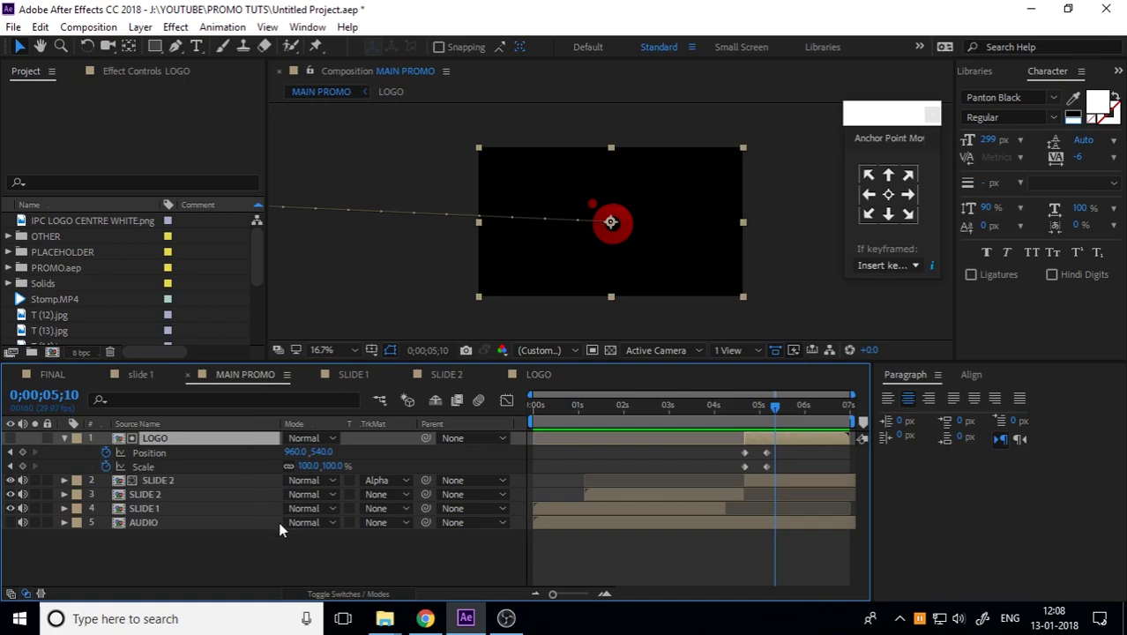
# Expand the PLACEHOLDER folder and drag the LOGO comp in as the top layer
pyautogui.click(8, 283)
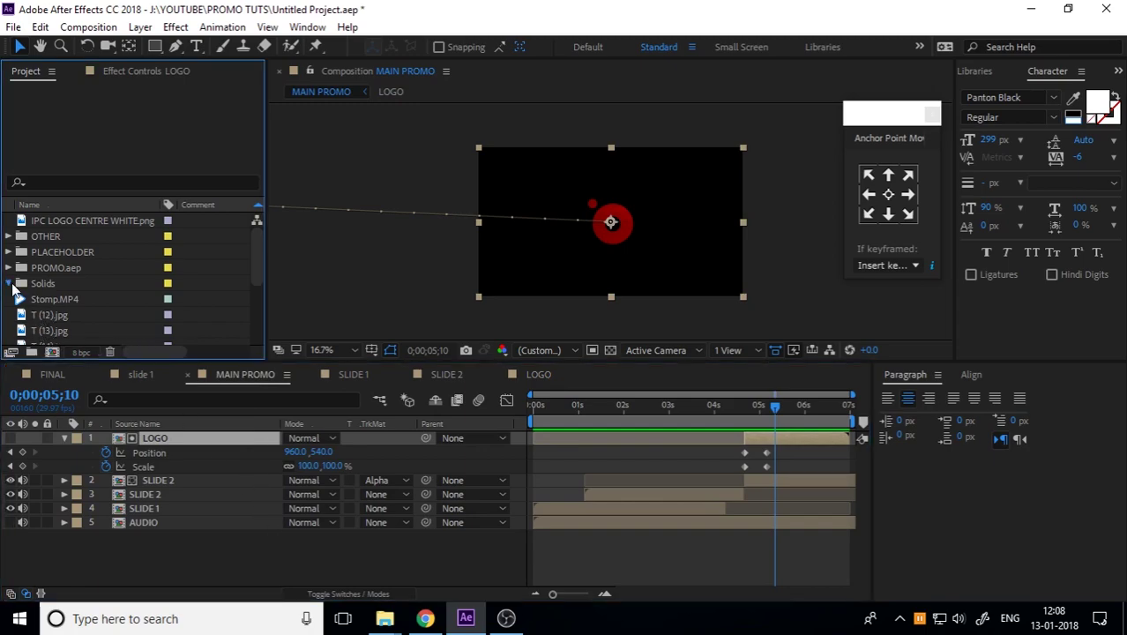
pyautogui.click(10, 283)
pyautogui.click(9, 237)
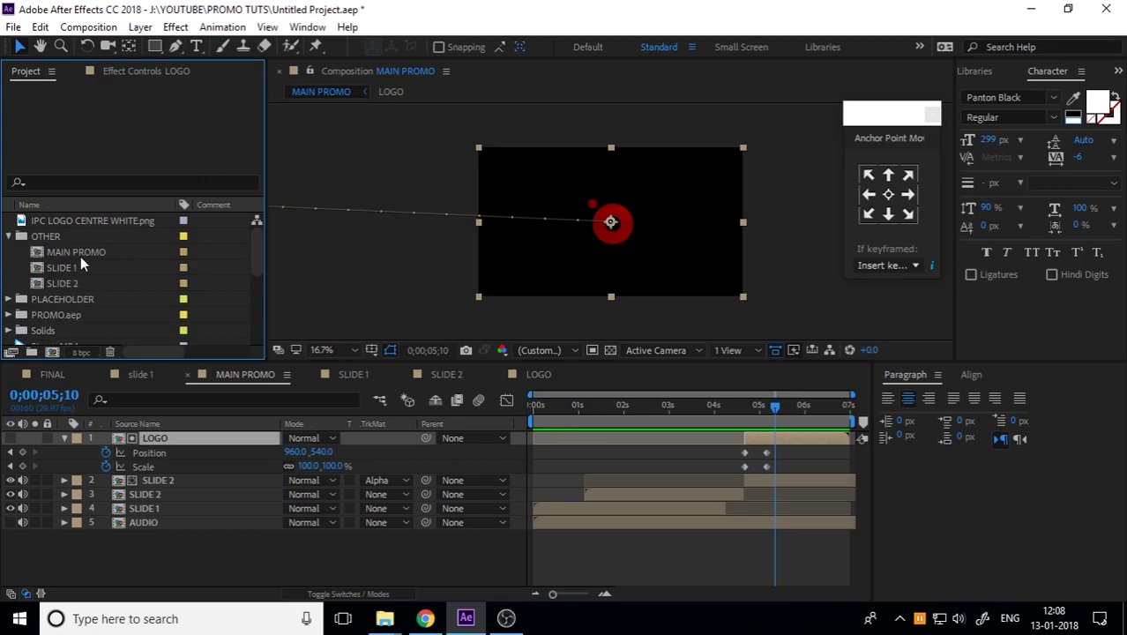
pyautogui.click(8, 236)
pyautogui.click(8, 251)
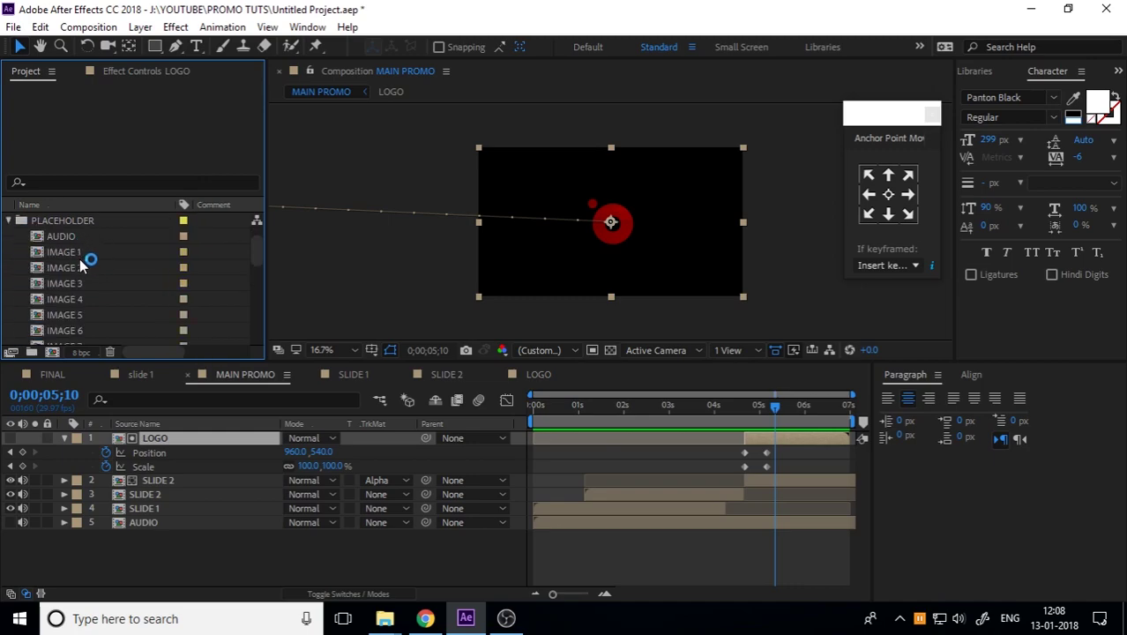
pyautogui.scroll(-3, 84, 274)
pyautogui.moveTo(75, 251); pyautogui.dragTo(142, 432)
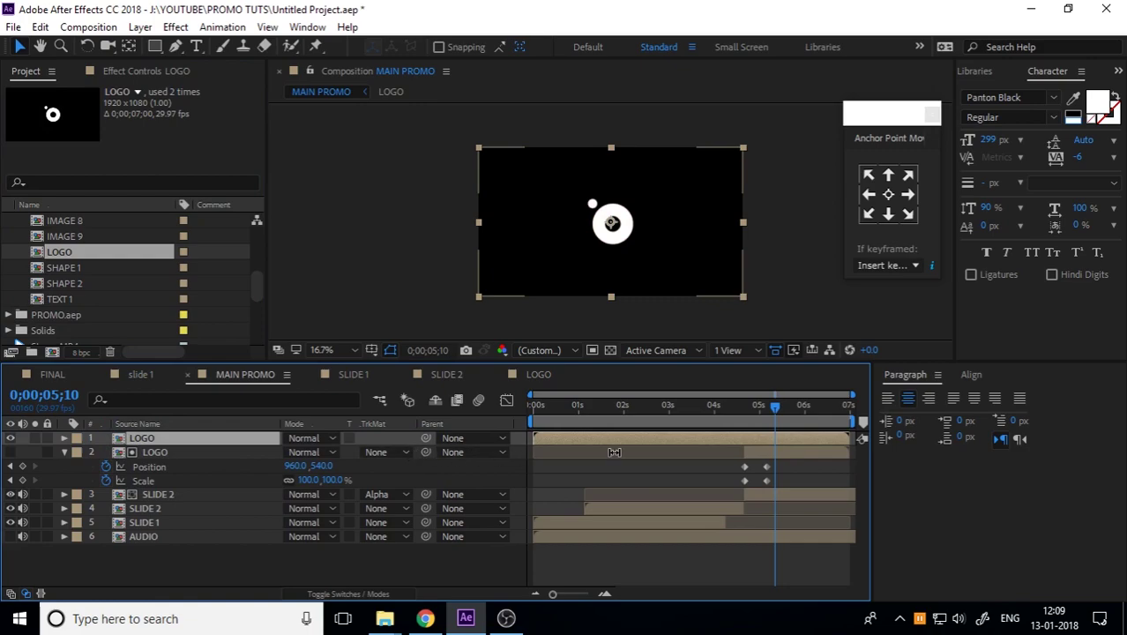
# Trim the new LOGO layer to start near 5 s and keyframe Opacity from 0% at 5;05 to 100%
pyautogui.moveTo(542, 439); pyautogui.dragTo(747, 451)
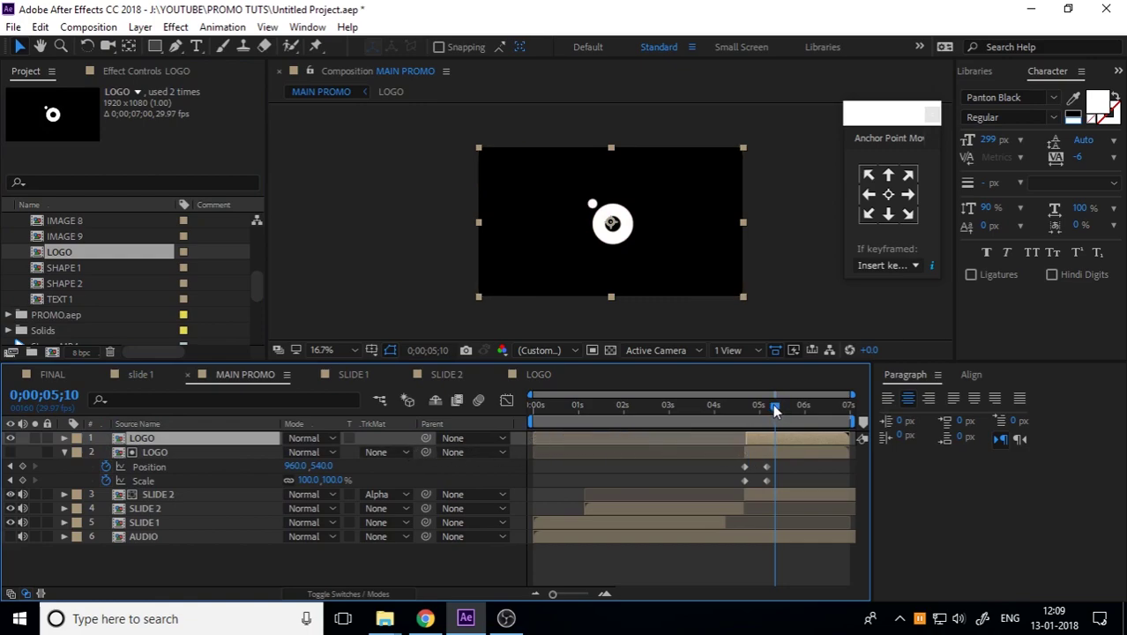
pyautogui.moveTo(775, 410); pyautogui.dragTo(767, 420)
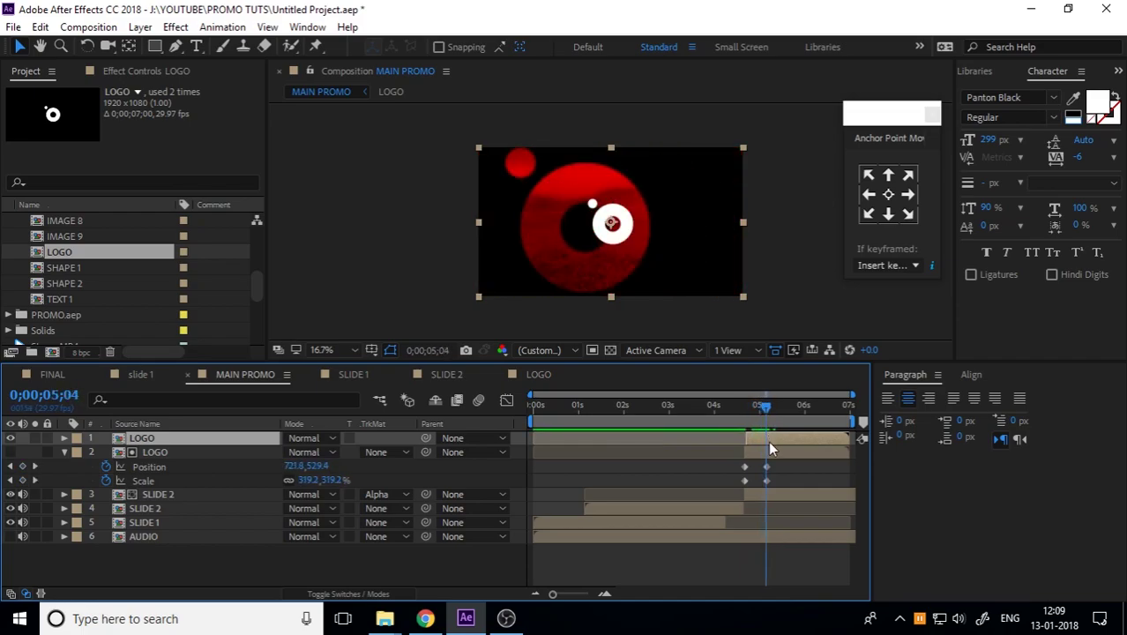
pyautogui.press('t')
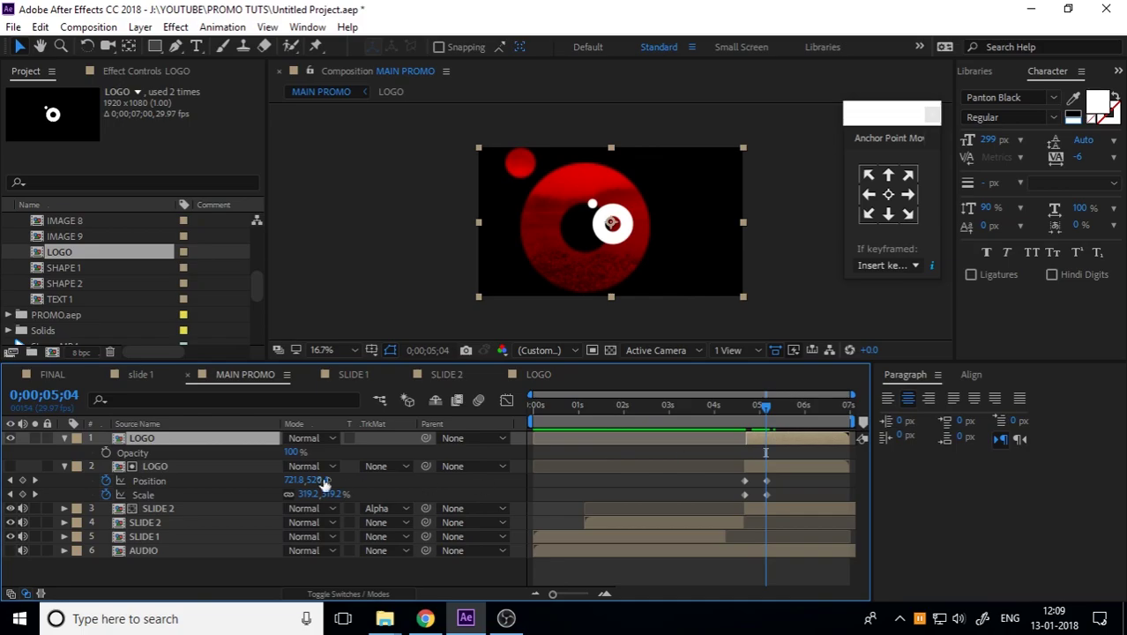
pyautogui.moveTo(291, 451); pyautogui.dragTo(92, 453)
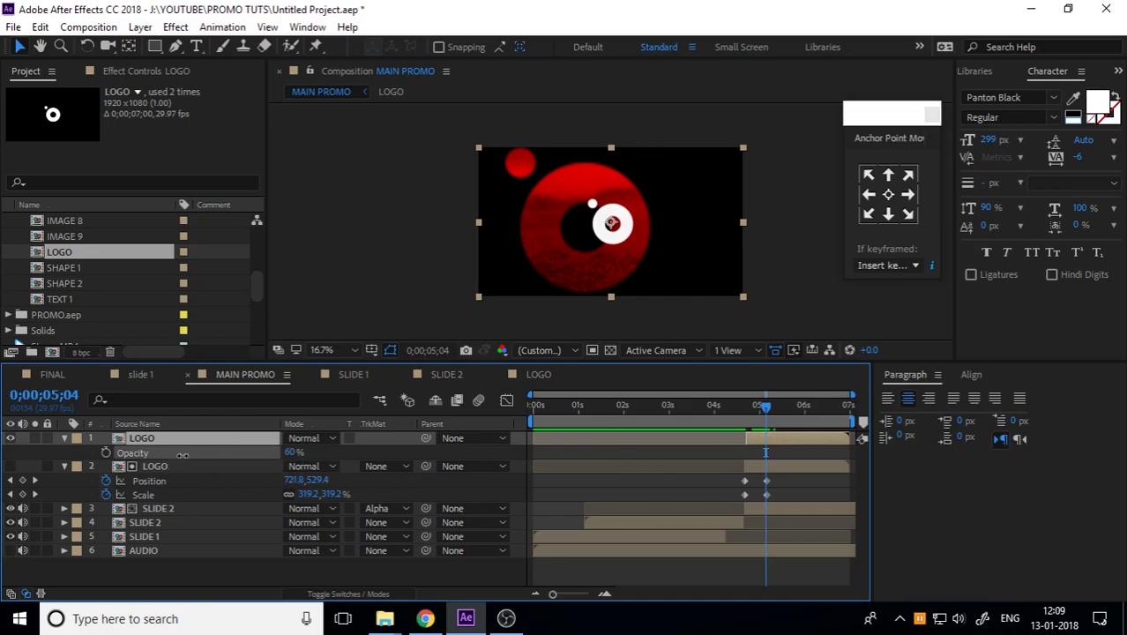
pyautogui.click(106, 452)
pyautogui.moveTo(765, 421); pyautogui.dragTo(769, 421)
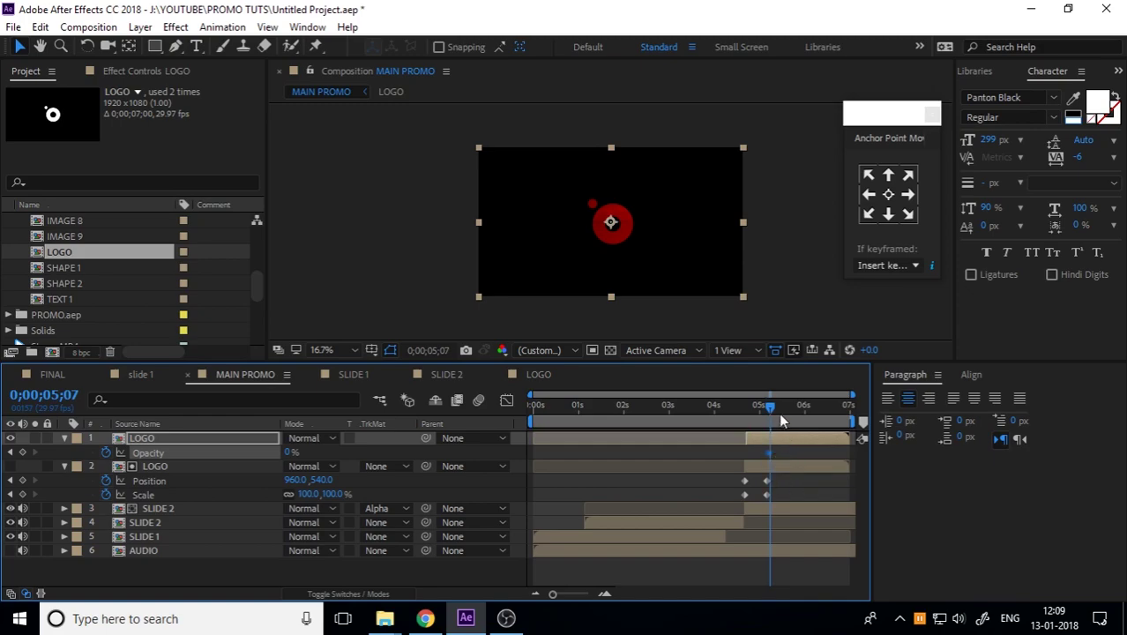
pyautogui.moveTo(774, 409); pyautogui.dragTo(782, 413)
pyautogui.moveTo(291, 452); pyautogui.dragTo(862, 441)
# Preview the logo fade-in from 4;19, then deselect all layers
pyautogui.click(743, 414)
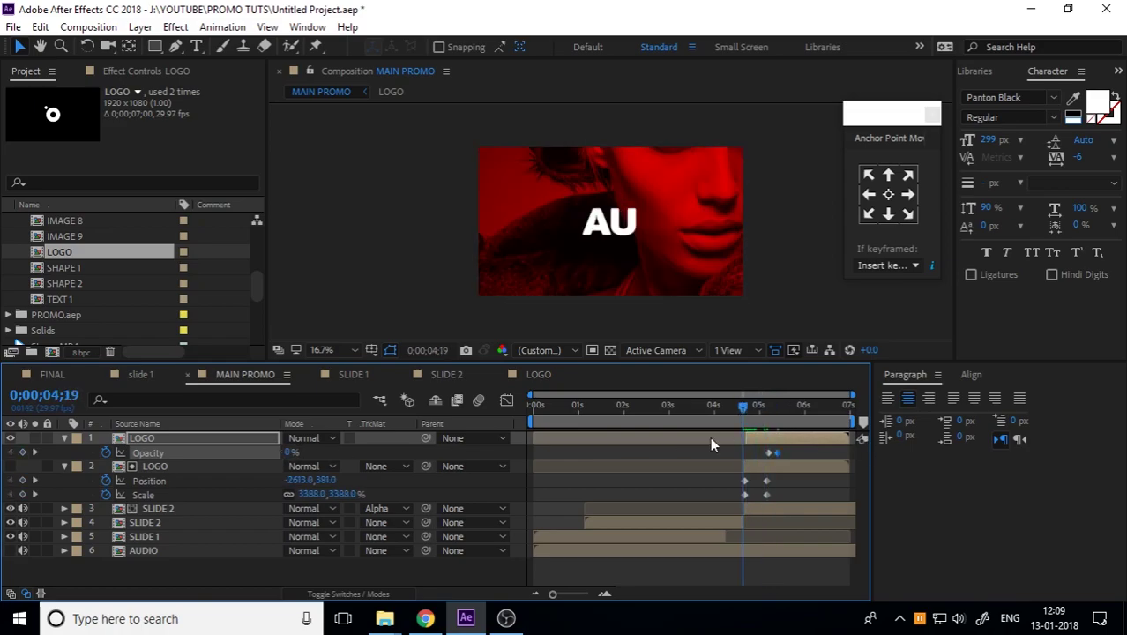
pyautogui.press('space')
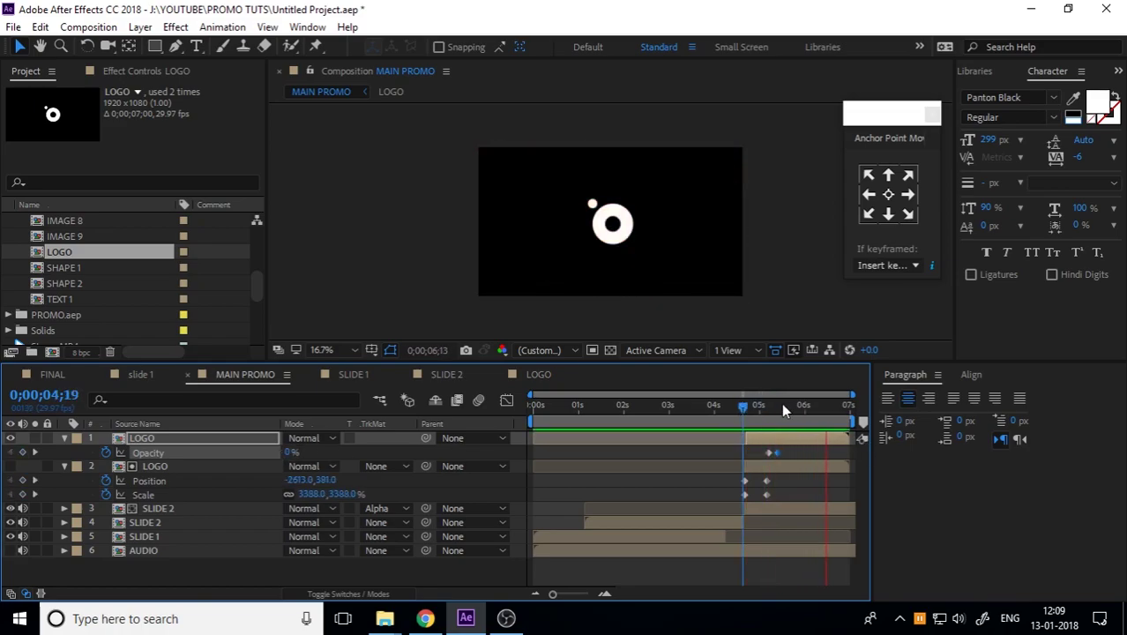
pyautogui.click(767, 408)
pyautogui.press('space')
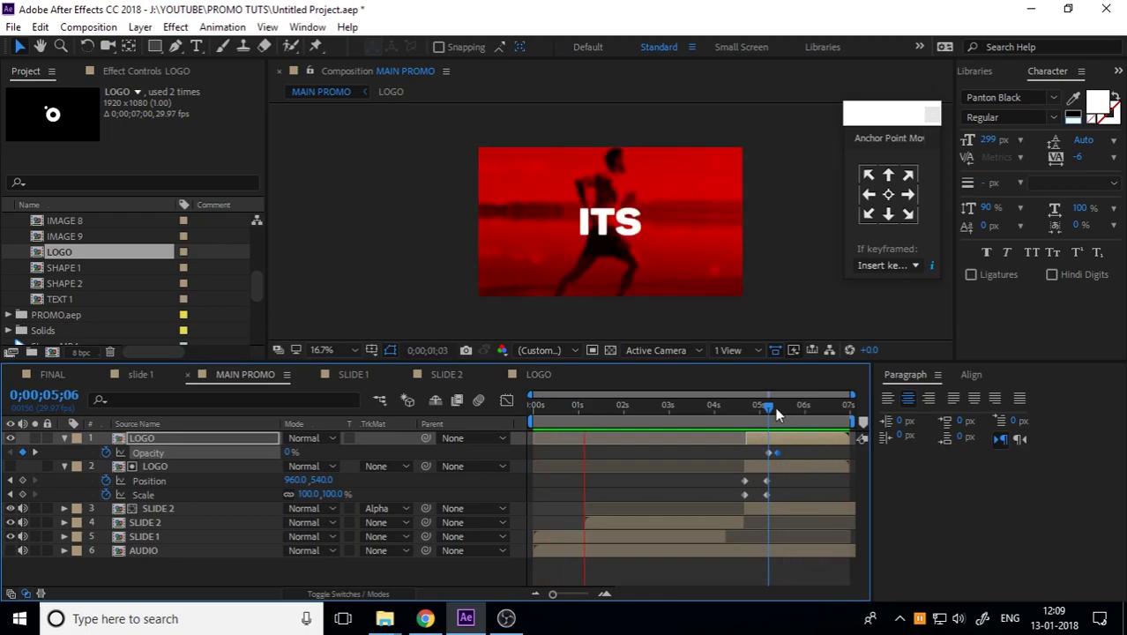
pyautogui.moveTo(774, 409)
pyautogui.mouseDown()
pyautogui.moveTo(789, 427)
pyautogui.moveTo(719, 433)
pyautogui.moveTo(771, 430)
pyautogui.mouseUp()
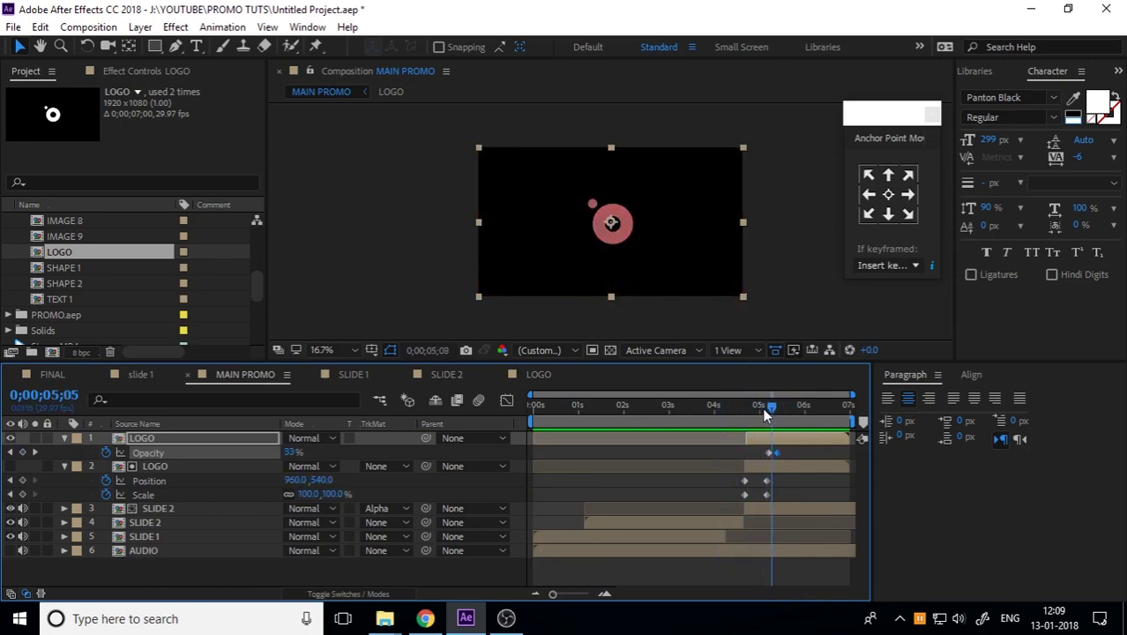
pyautogui.press('j')
pyautogui.press('j')
pyautogui.press('space')
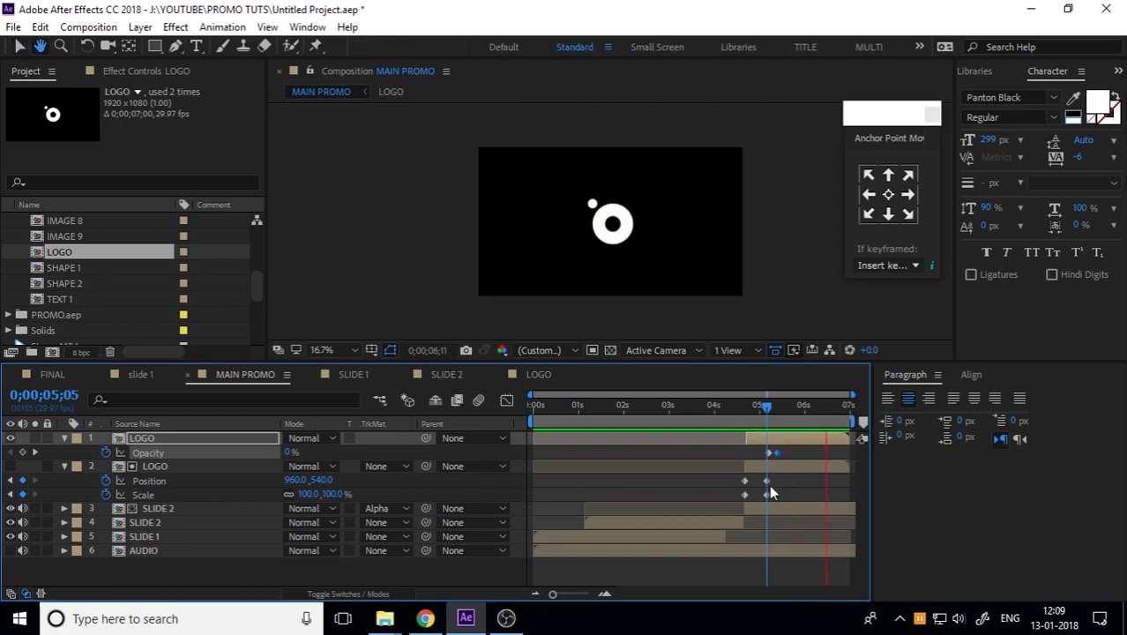
pyautogui.click(373, 569)
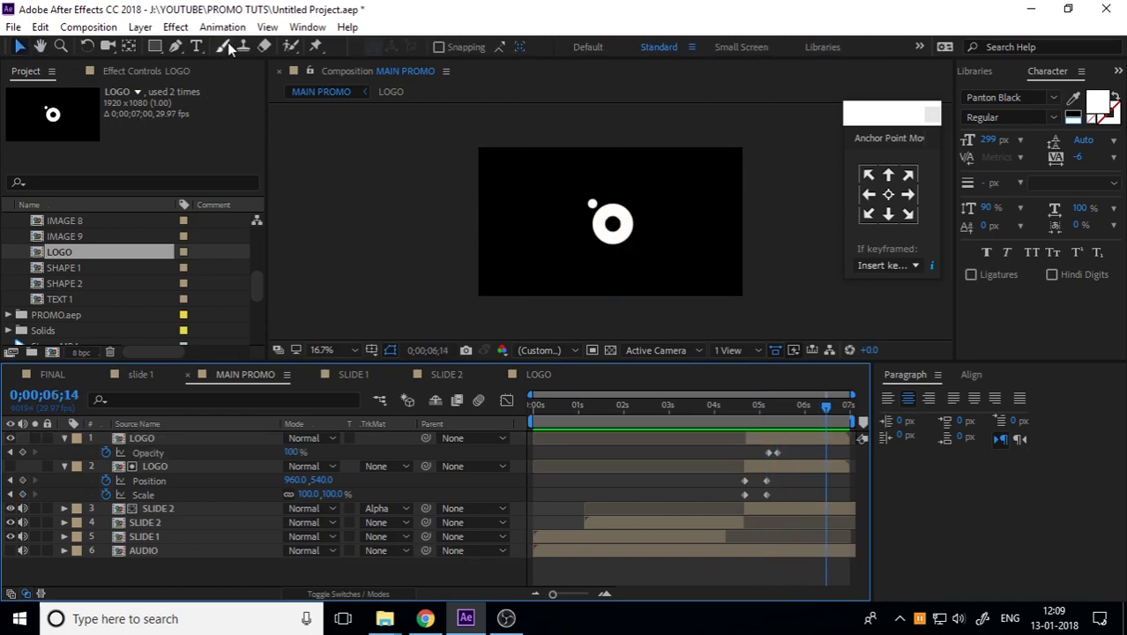
# Add white text IRSHAD PC below the logo and size it to 89 px
pyautogui.hotkey('ctrl', 't')
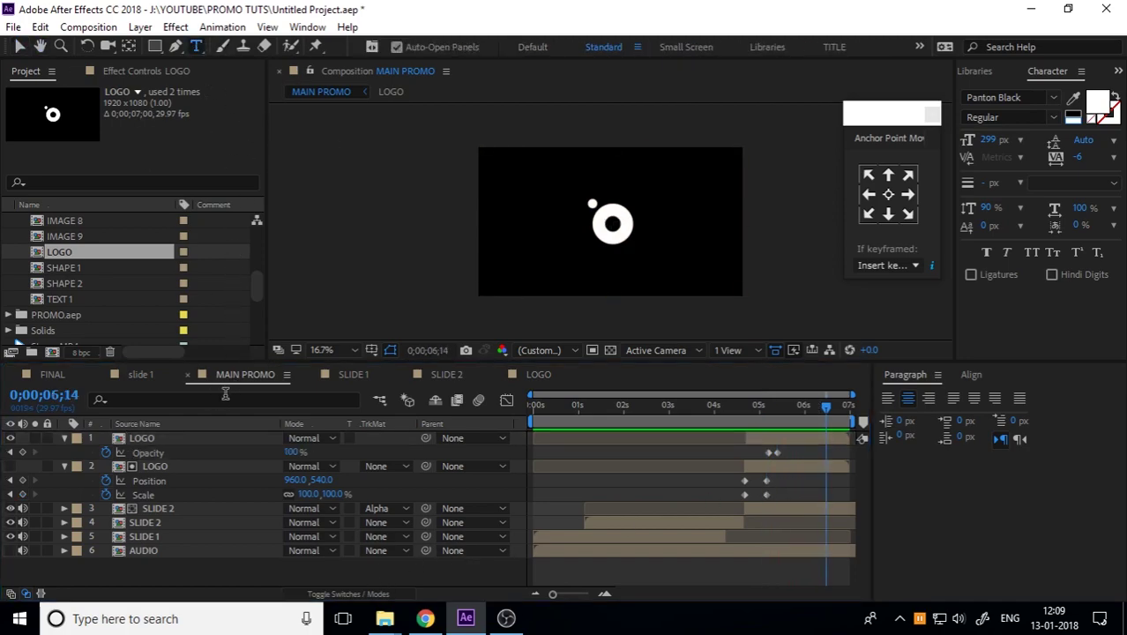
pyautogui.click(580, 264)
pyautogui.write('I')
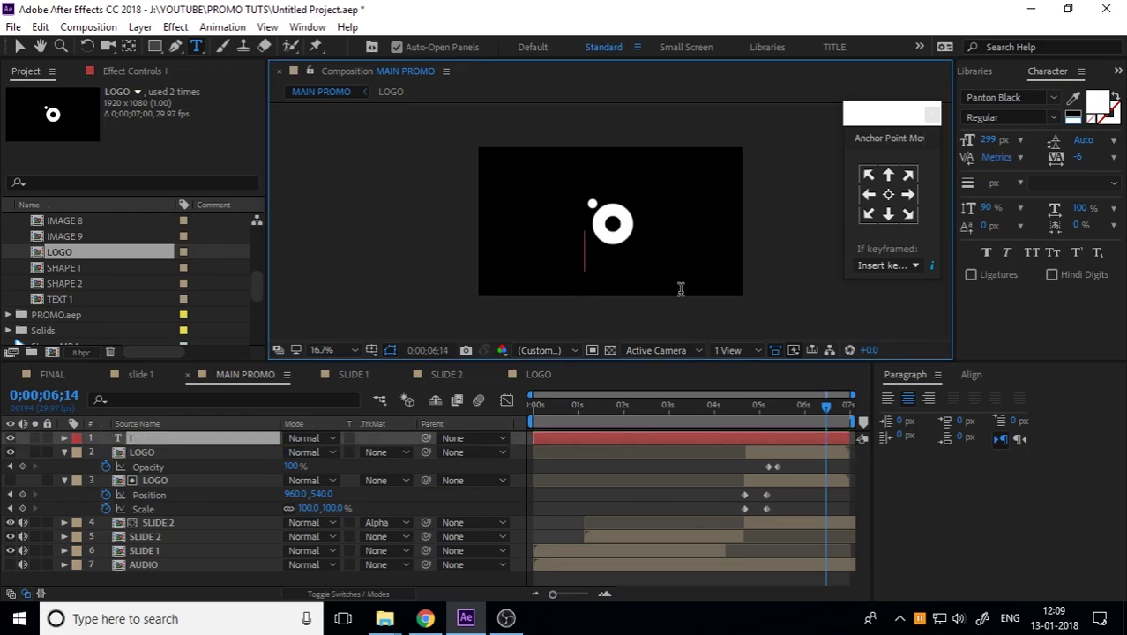
pyautogui.write('RSHA')
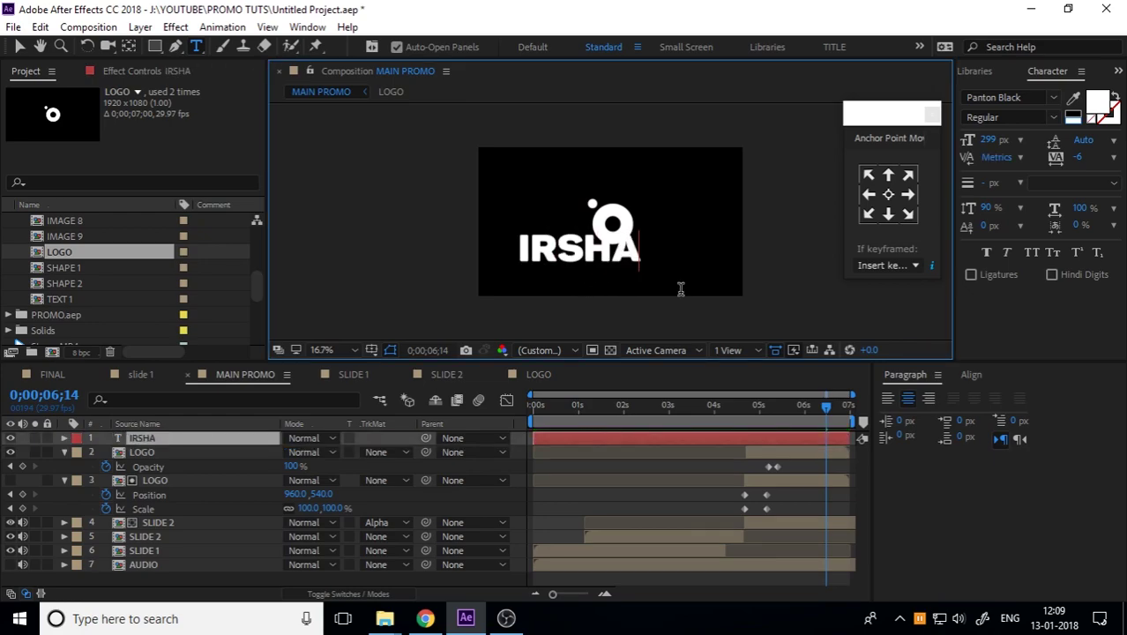
pyautogui.write('D PC')
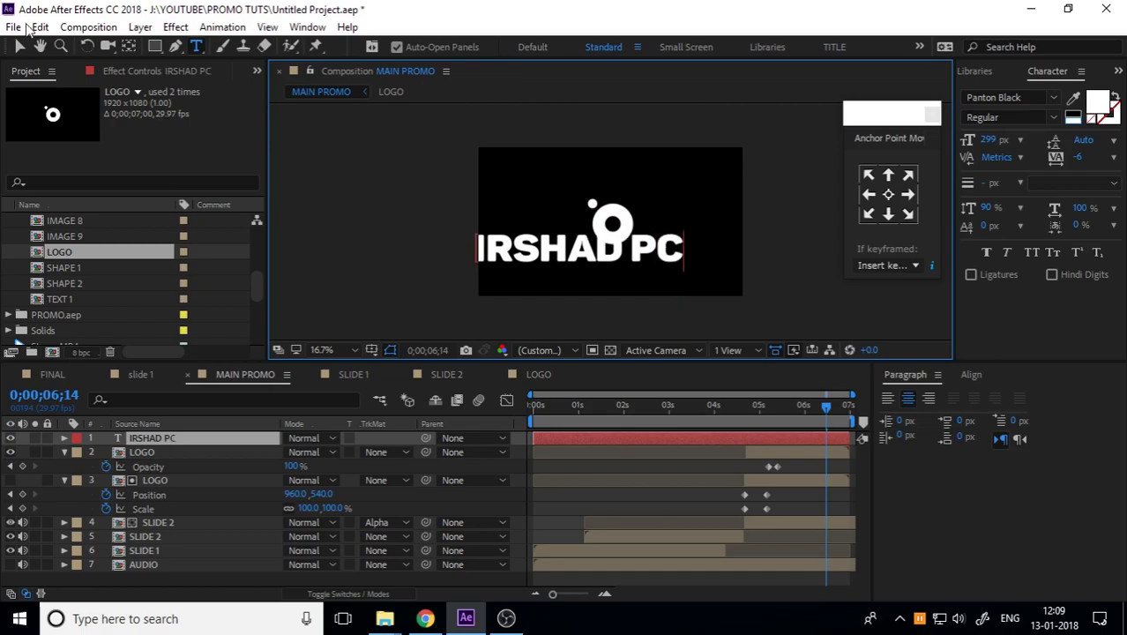
pyautogui.click(19, 47)
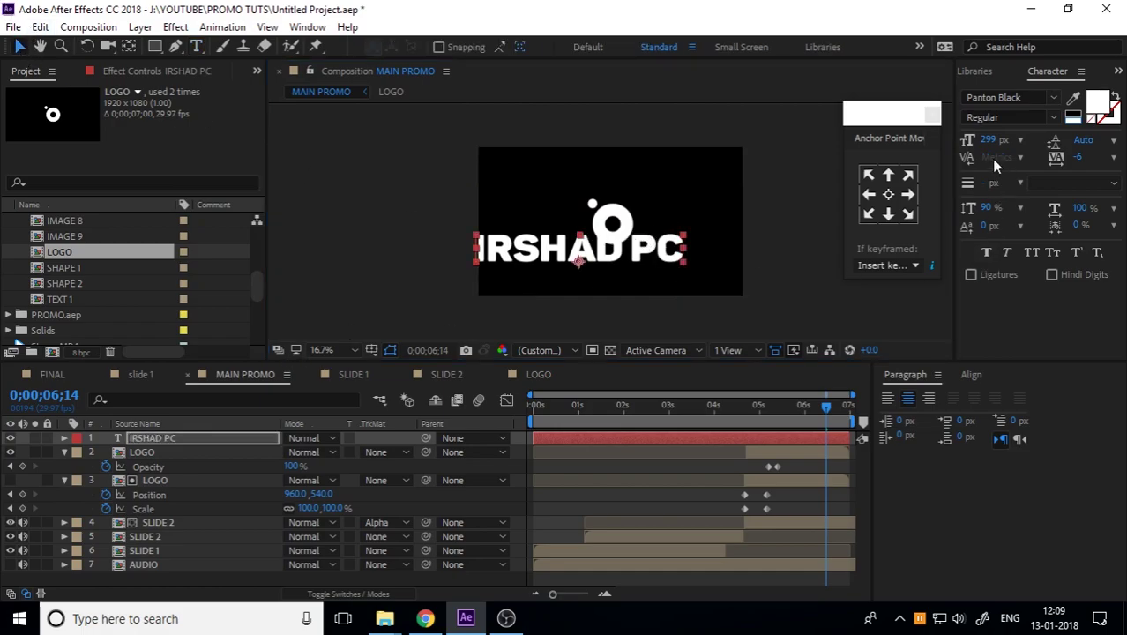
pyautogui.moveTo(988, 141); pyautogui.dragTo(633, 260)
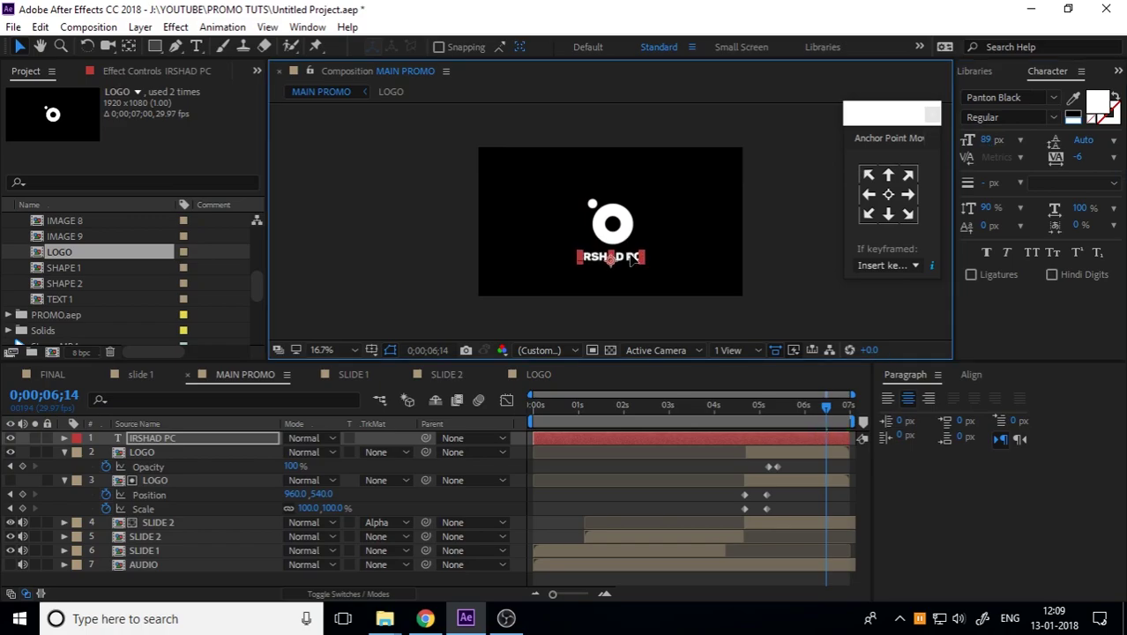
pyautogui.scroll(2, 631, 258)
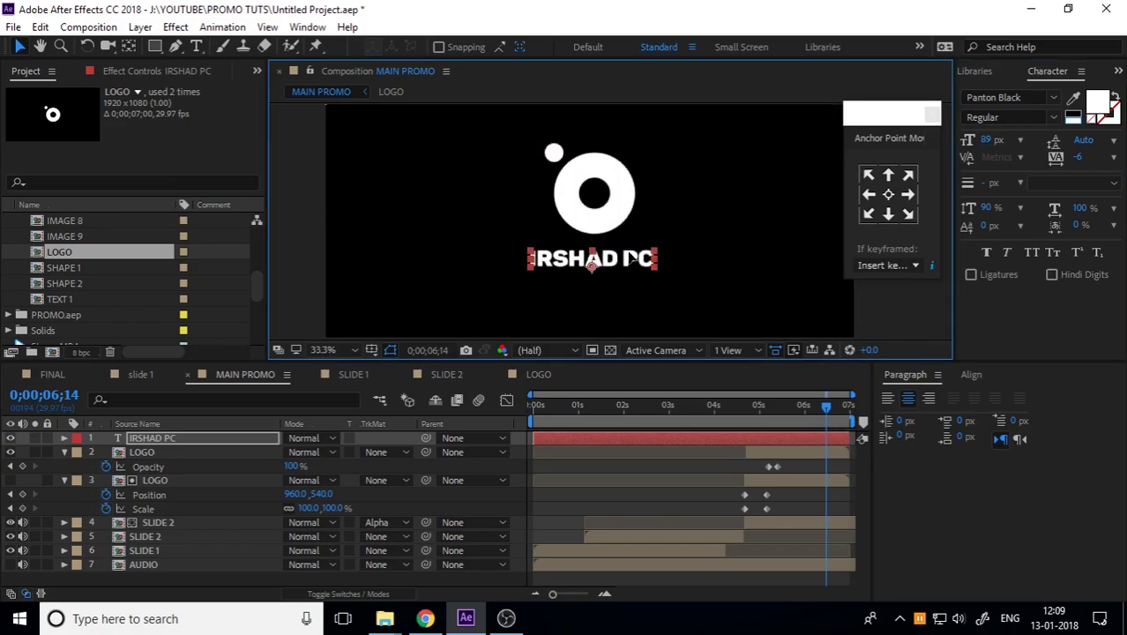
pyautogui.click(69, 475)
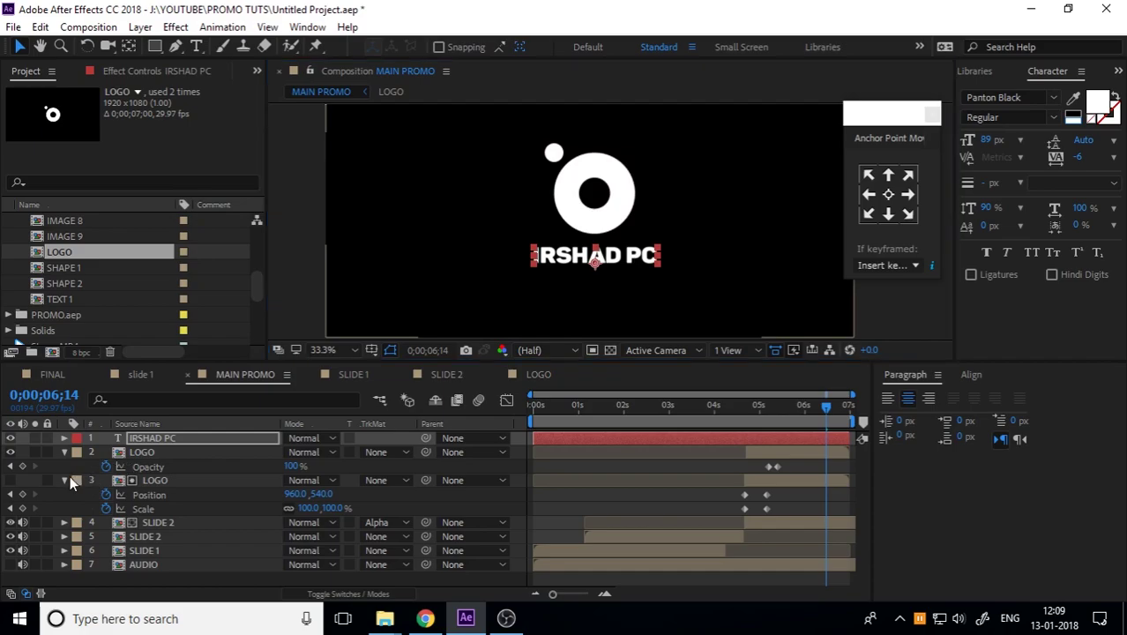
pyautogui.click(64, 480)
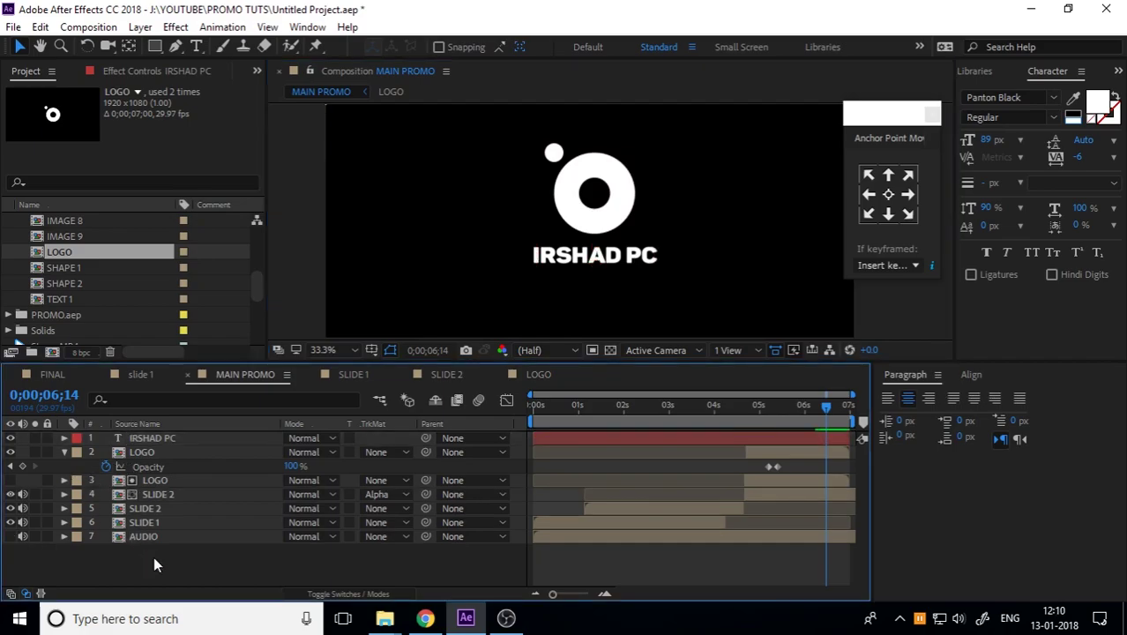
# Create a new shape layer and draw a red rectangle over the IRSHAD PC text
pyautogui.click(64, 452)
pyautogui.click(153, 49)
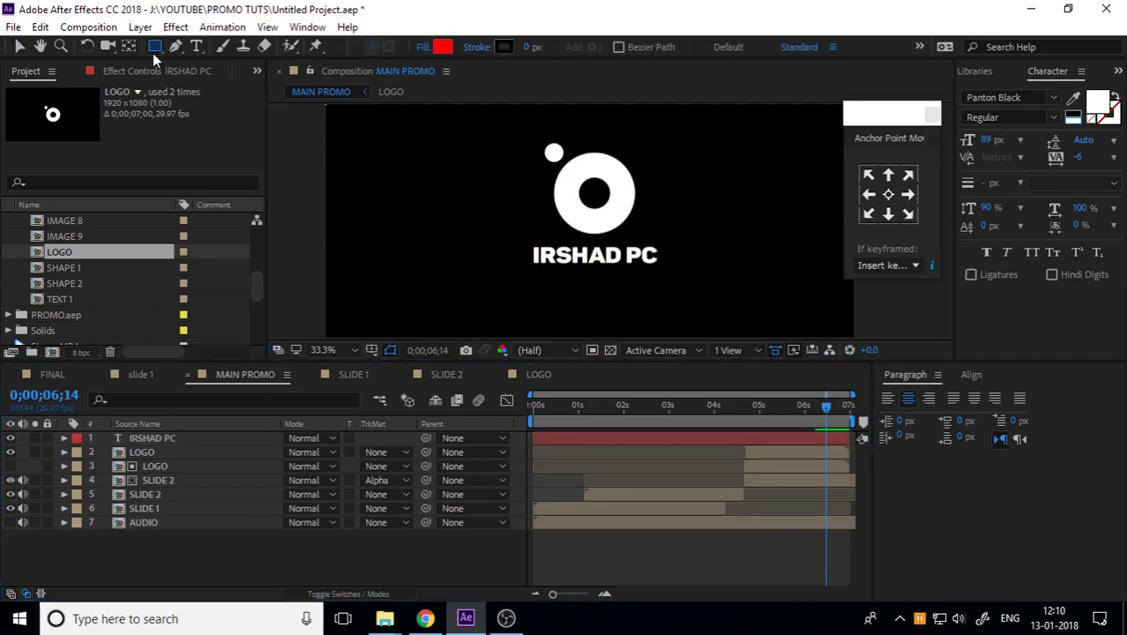
pyautogui.click(140, 26)
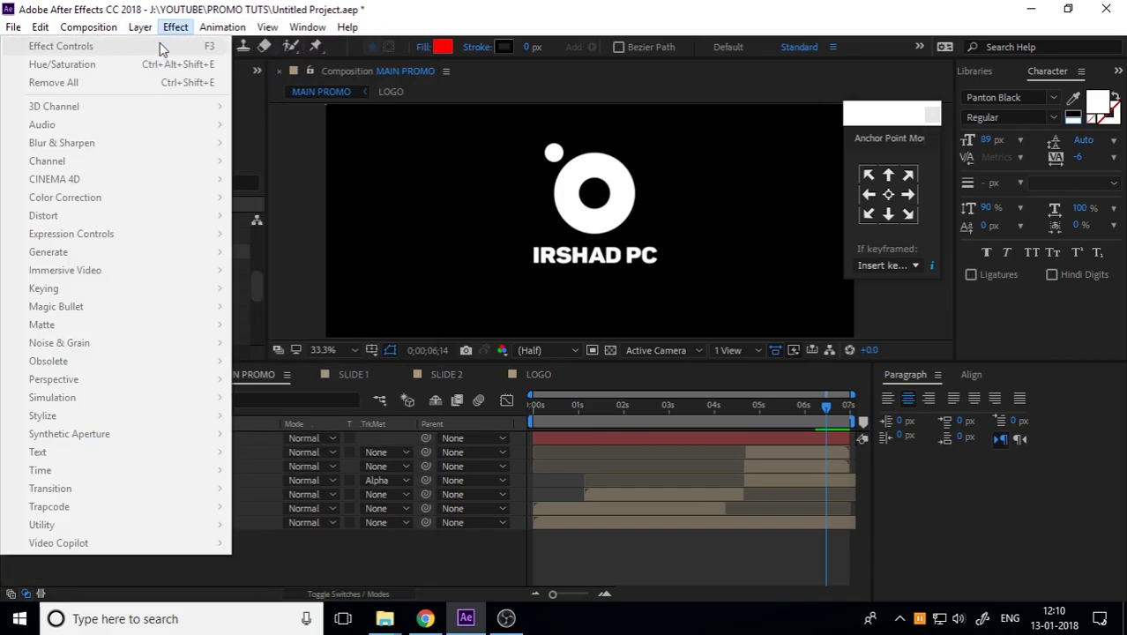
pyautogui.click(141, 27)
pyautogui.click(141, 26)
pyautogui.moveTo(53, 42)
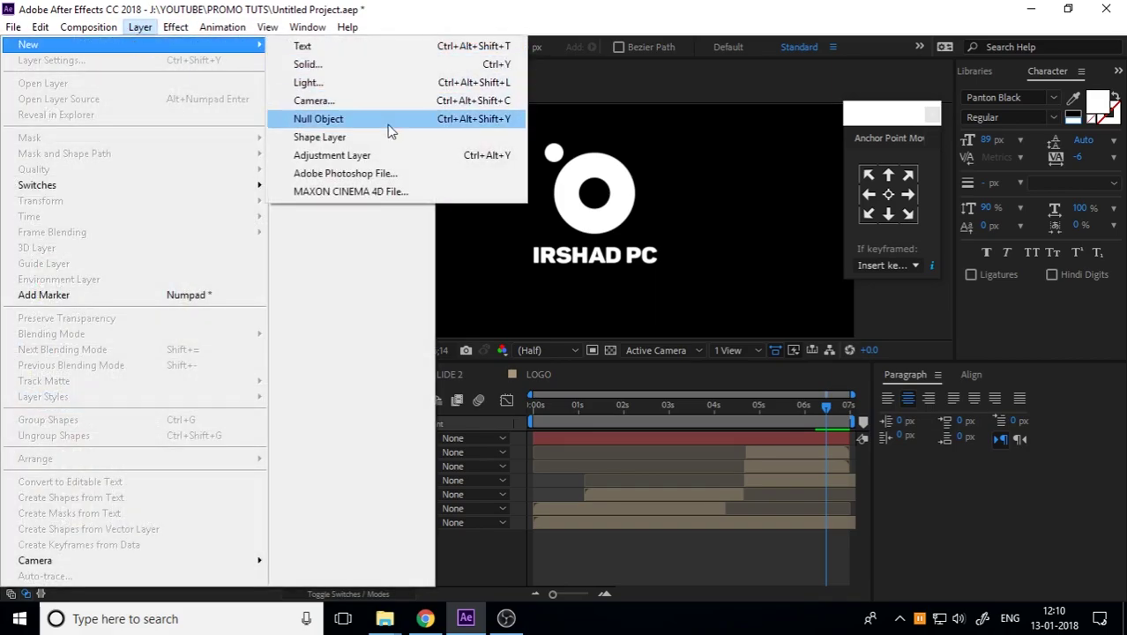
pyautogui.click(390, 140)
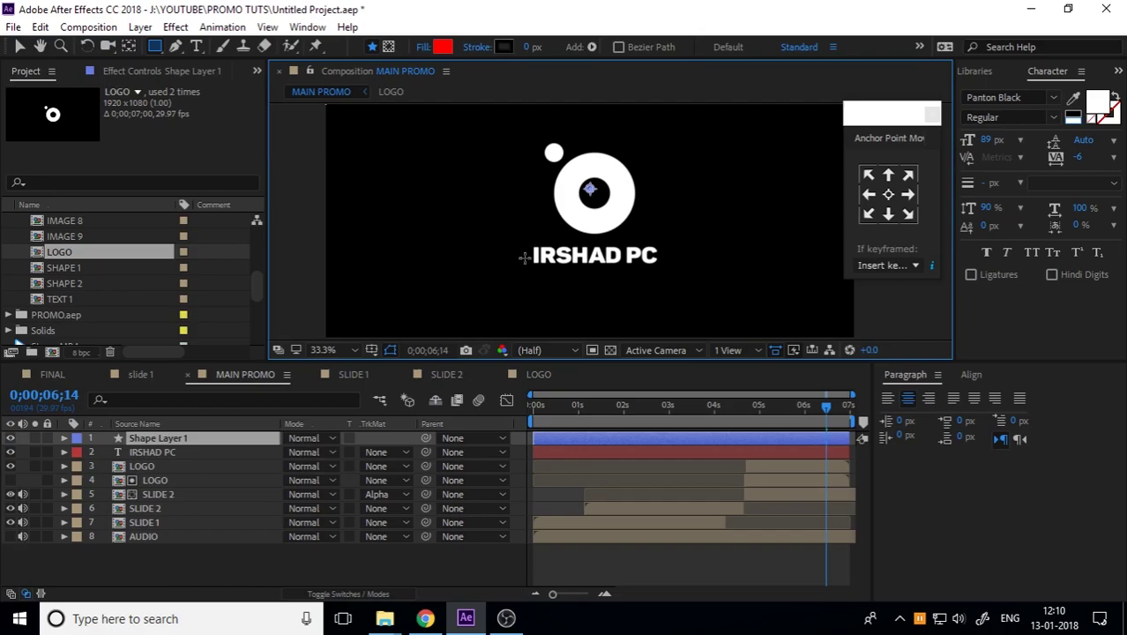
pyautogui.moveTo(511, 243)
pyautogui.mouseDown()
pyautogui.moveTo(695, 284)
pyautogui.moveTo(678, 292)
pyautogui.mouseUp()
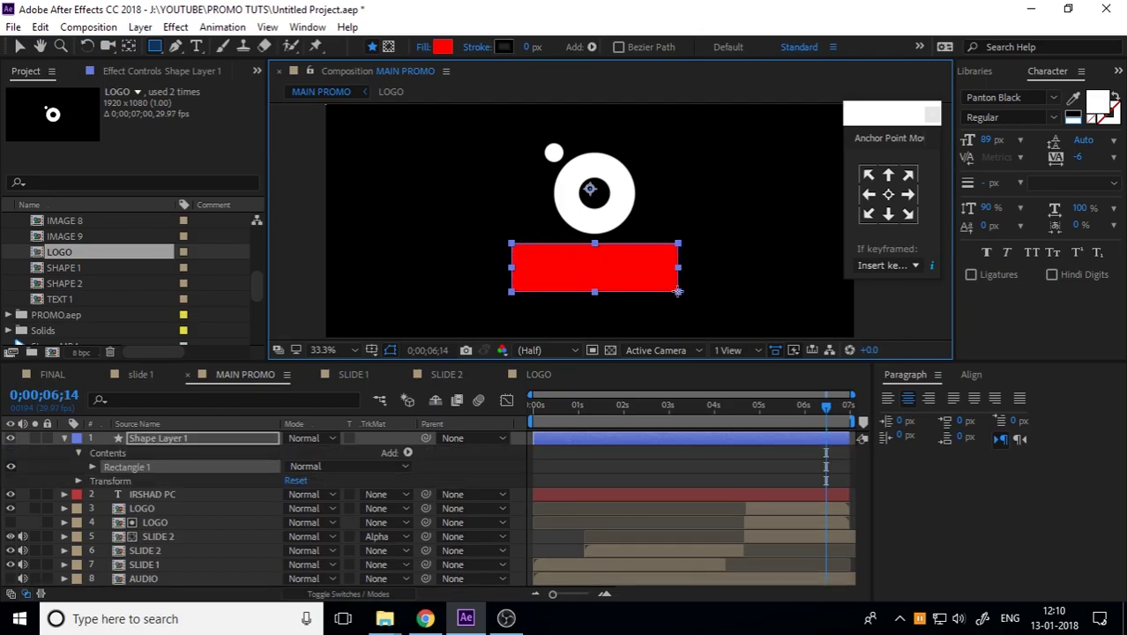
# Undo an accidental logo move and nudge Shape Layer 1's rectangle into place over the text
pyautogui.click(20, 46)
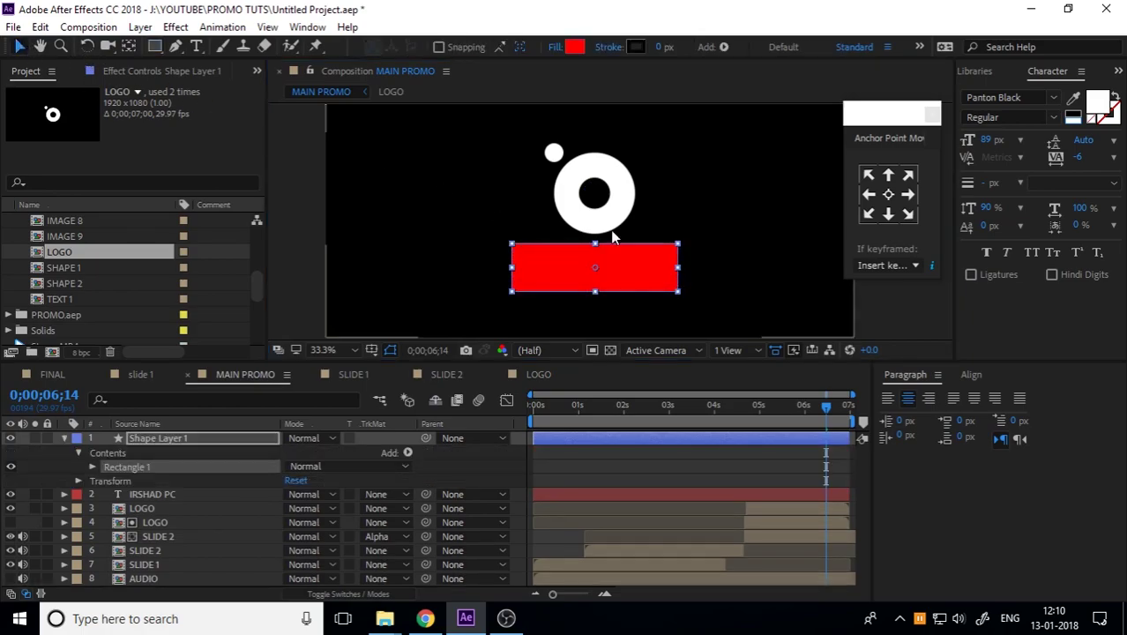
pyautogui.moveTo(665, 271); pyautogui.dragTo(652, 209)
pyautogui.hotkey('ctrl', 'z')
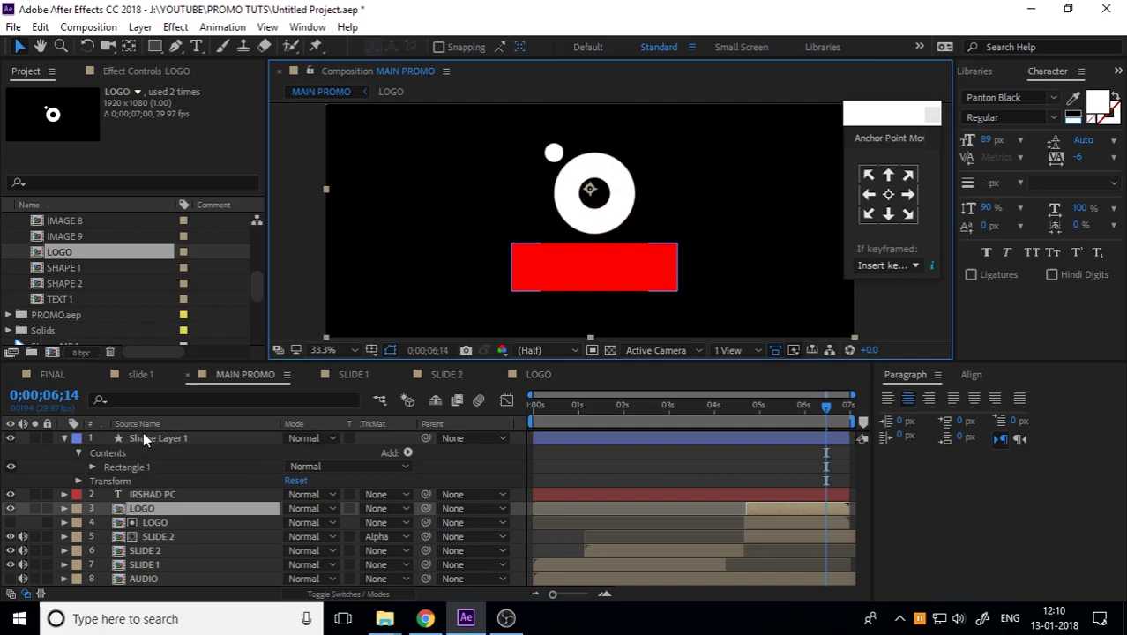
pyautogui.click(141, 437)
pyautogui.click(66, 436)
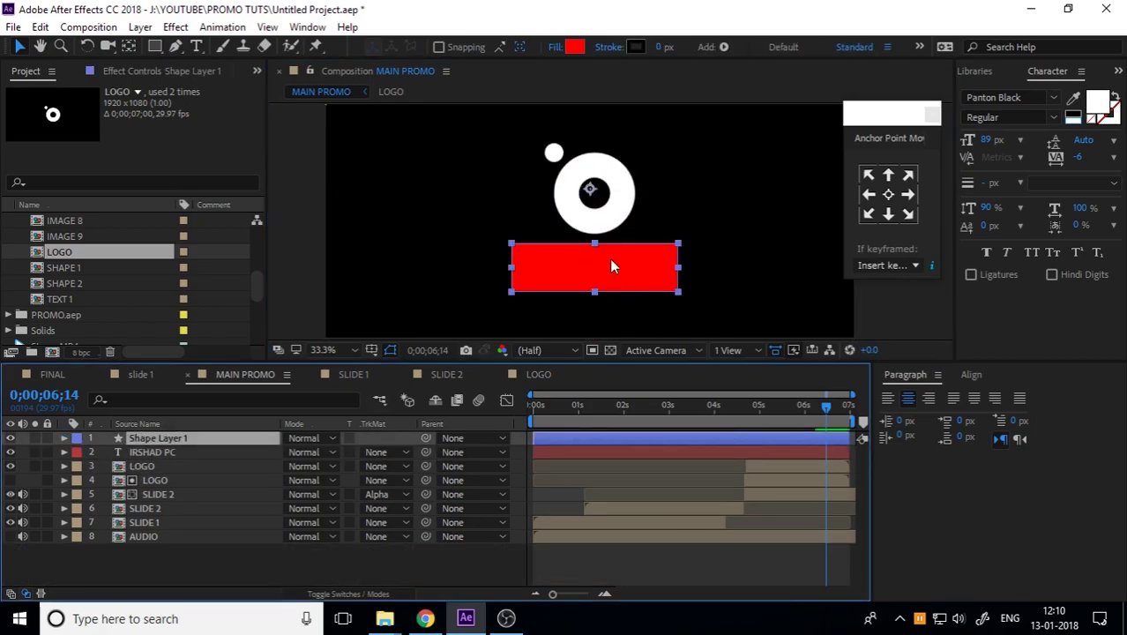
pyautogui.moveTo(609, 258)
pyautogui.mouseDown()
pyautogui.moveTo(623, 276)
pyautogui.moveTo(610, 262)
pyautogui.mouseUp()
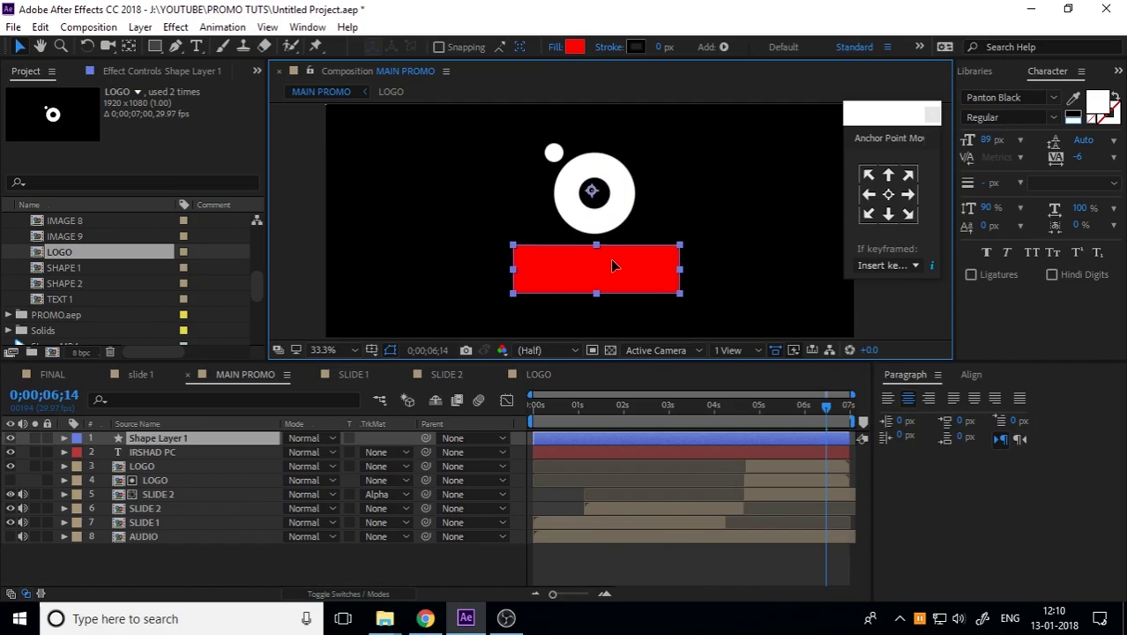
# Center Shape Layer 1's anchor point on the rectangle and select the IRSHAD PC layer
pyautogui.click(887, 193)
pyautogui.click(767, 245)
pyautogui.click(143, 441)
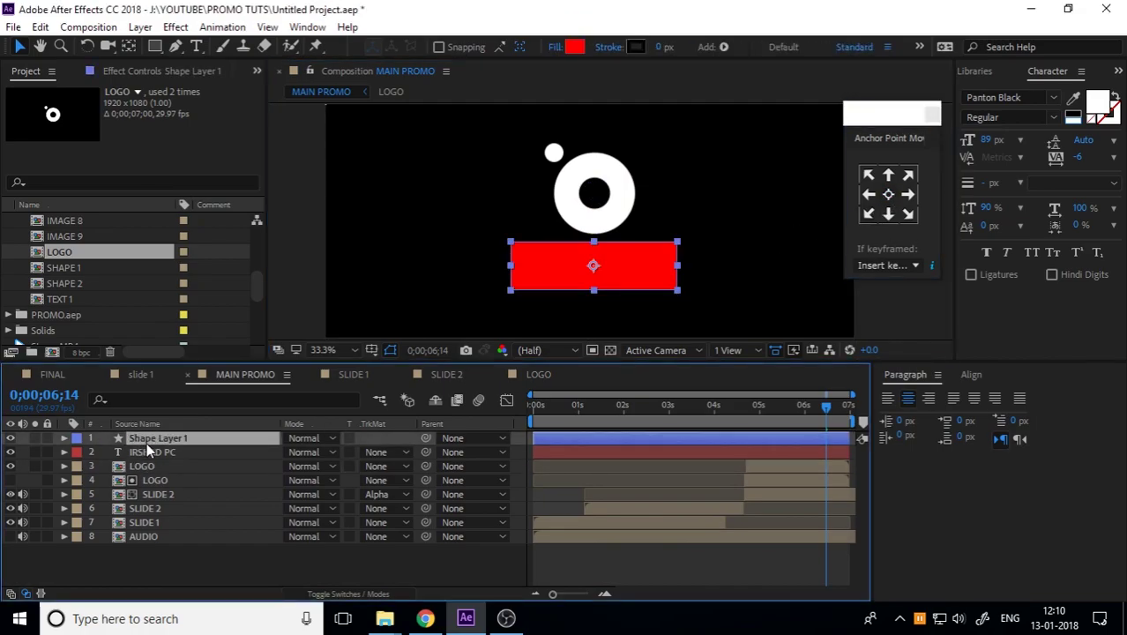
pyautogui.click(160, 455)
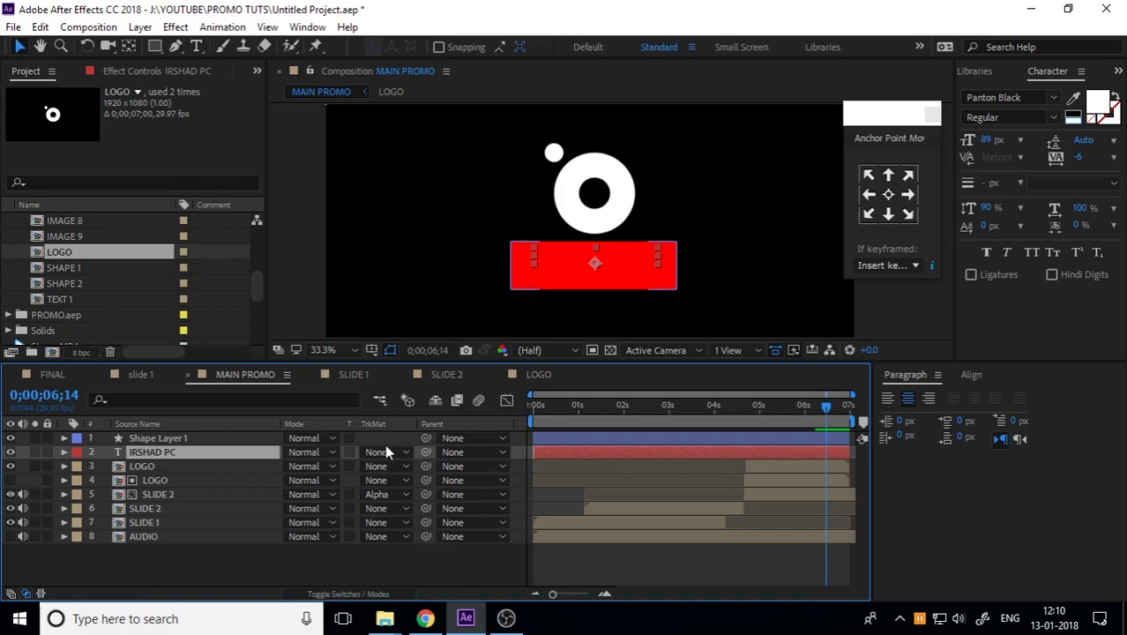
pyautogui.click(152, 439)
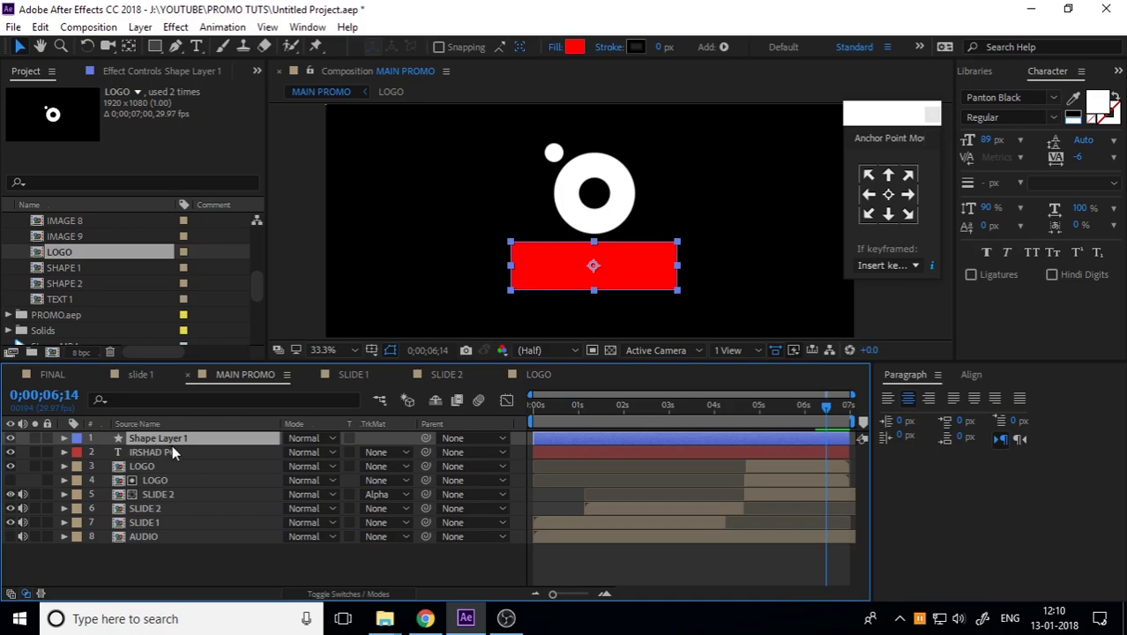
pyautogui.click(176, 453)
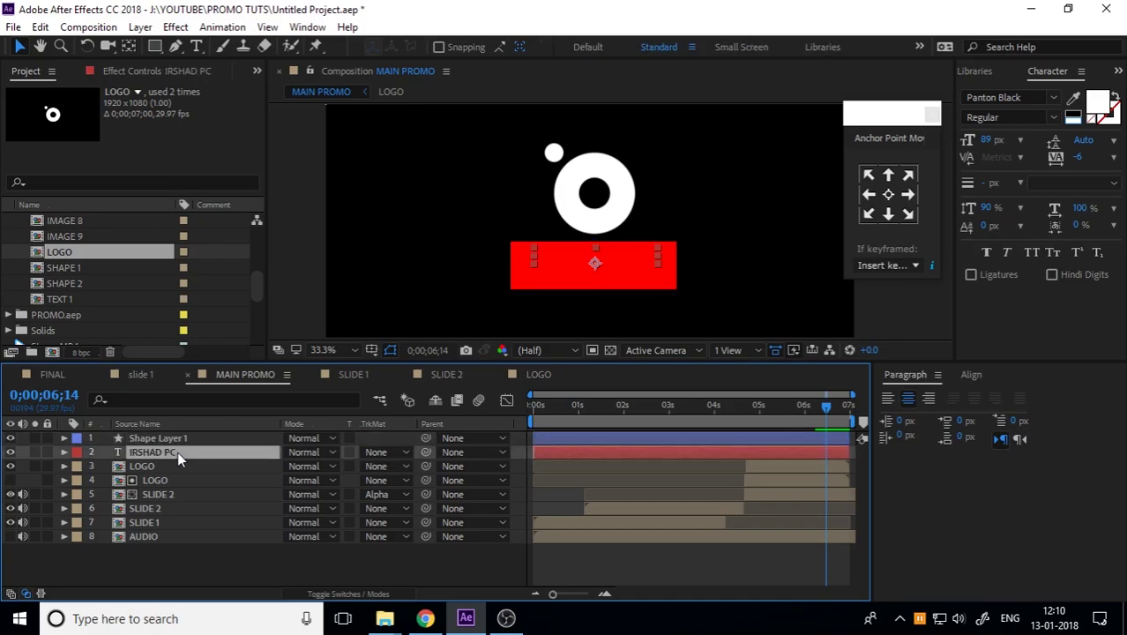
# Set IRSHAD PC's track matte to Alpha Matte 'Shape Layer 1' and raise the text out of view
pyautogui.click(383, 452)
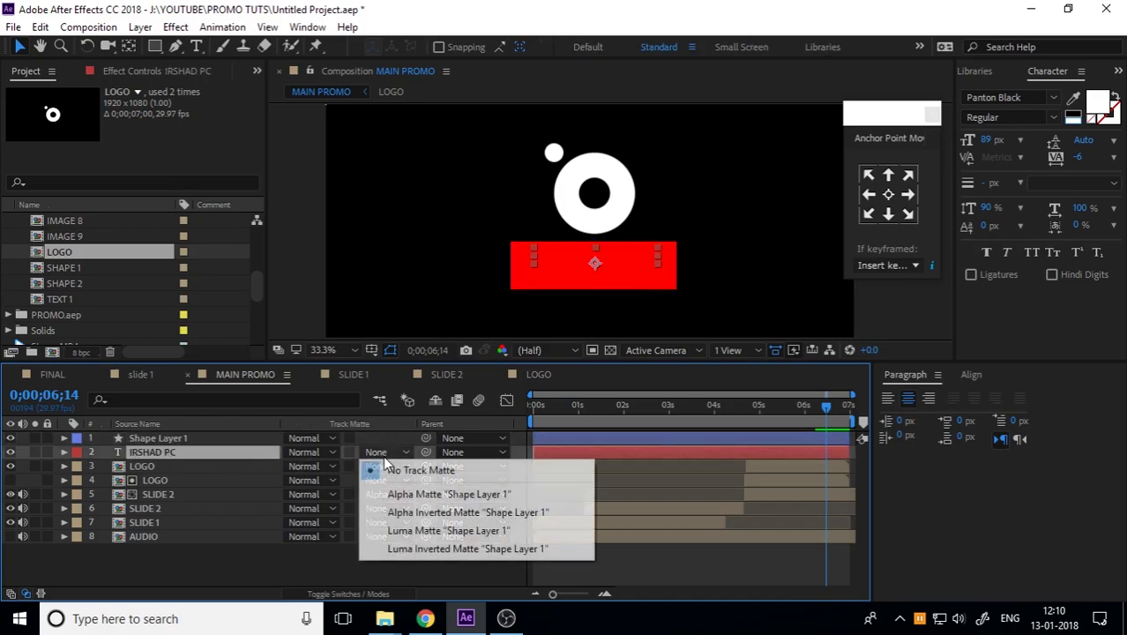
pyautogui.click(450, 491)
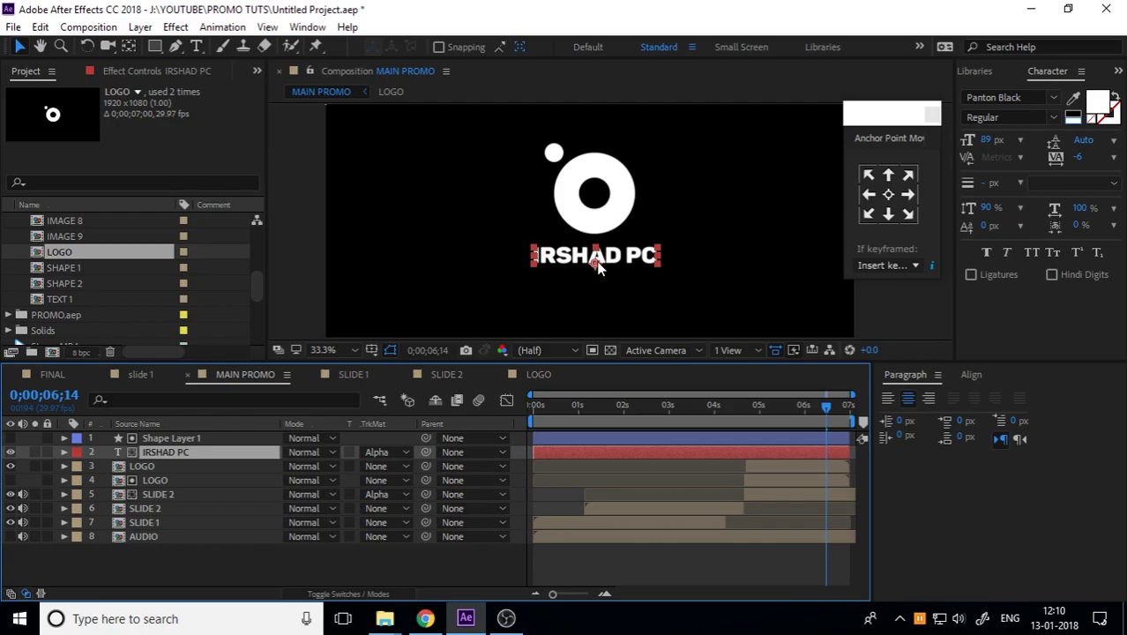
pyautogui.moveTo(596, 260); pyautogui.dragTo(605, 234)
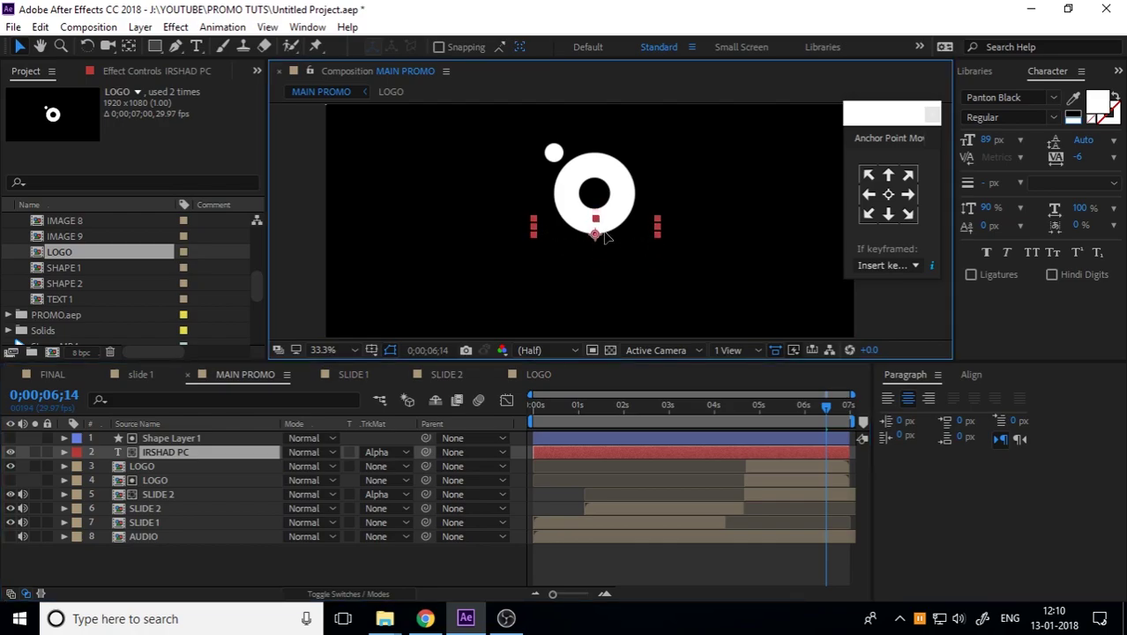
pyautogui.moveTo(825, 407)
pyautogui.mouseDown()
pyautogui.moveTo(773, 411)
pyautogui.moveTo(781, 420)
pyautogui.mouseUp()
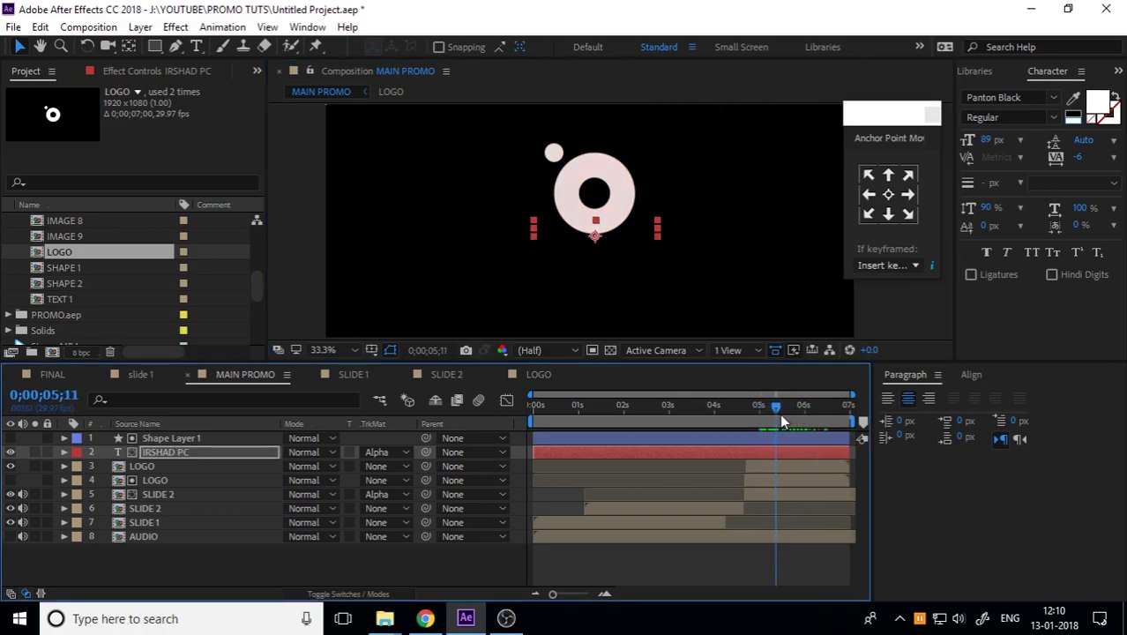
# Keyframe IRSHAD PC's Position hidden, then a few frames later at 978, 804
pyautogui.click(221, 454)
pyautogui.press('p')
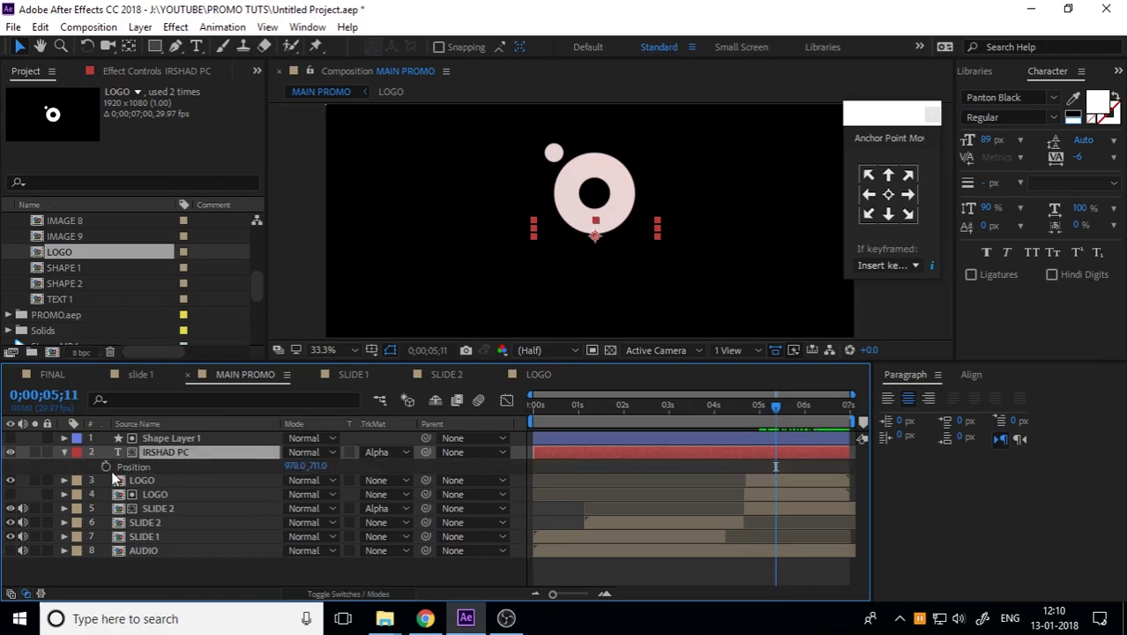
pyautogui.click(106, 467)
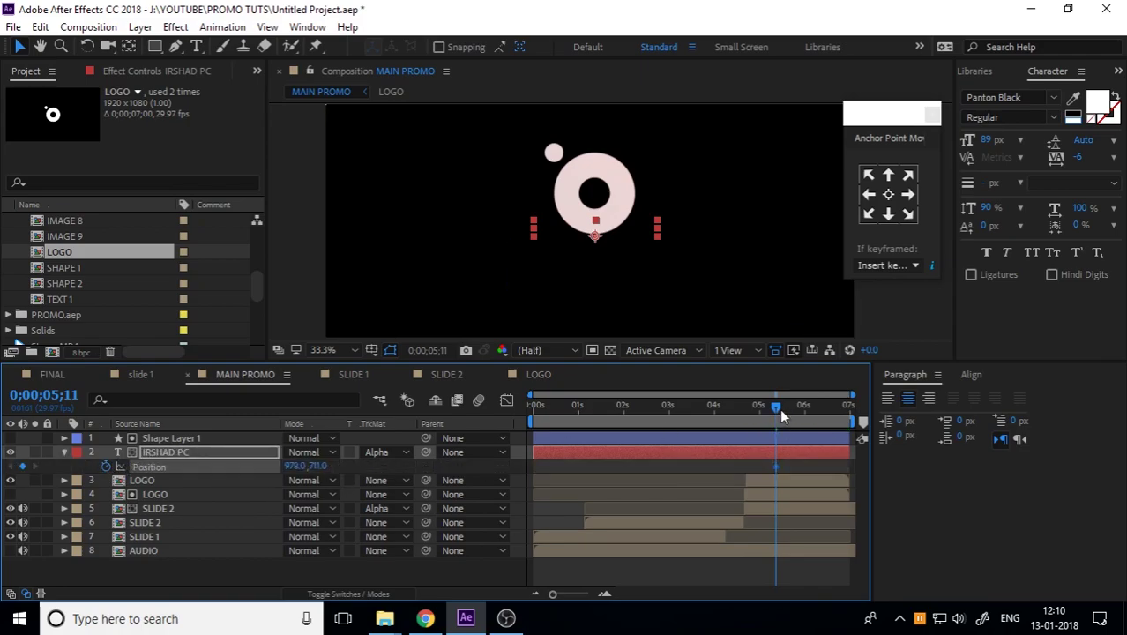
pyautogui.moveTo(780, 409); pyautogui.dragTo(794, 413)
pyautogui.moveTo(628, 230); pyautogui.dragTo(627, 254)
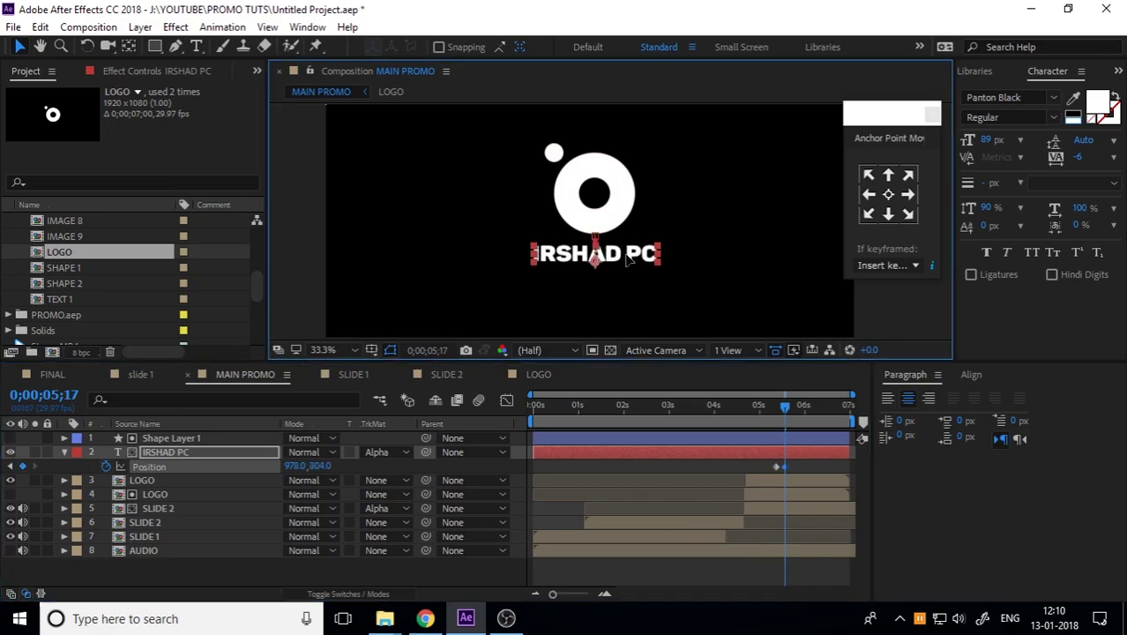
pyautogui.click(786, 469)
pyautogui.moveTo(786, 469); pyautogui.dragTo(789, 447)
# Preview the ending text slide-up from around 4;12 to 5 seconds
pyautogui.press('space')
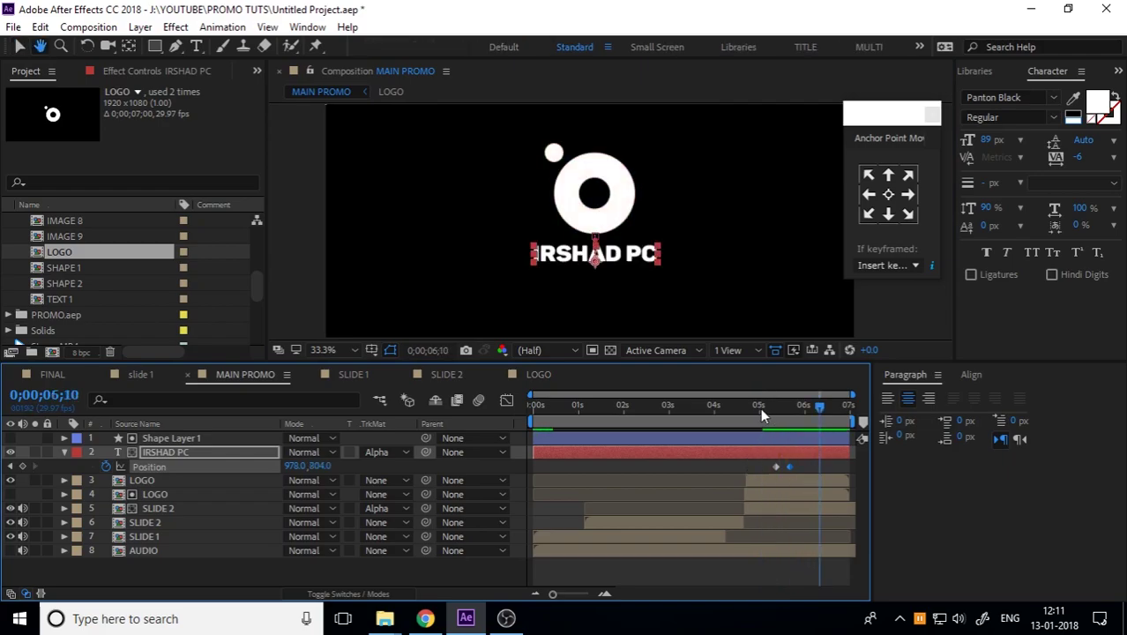
pyautogui.press('space')
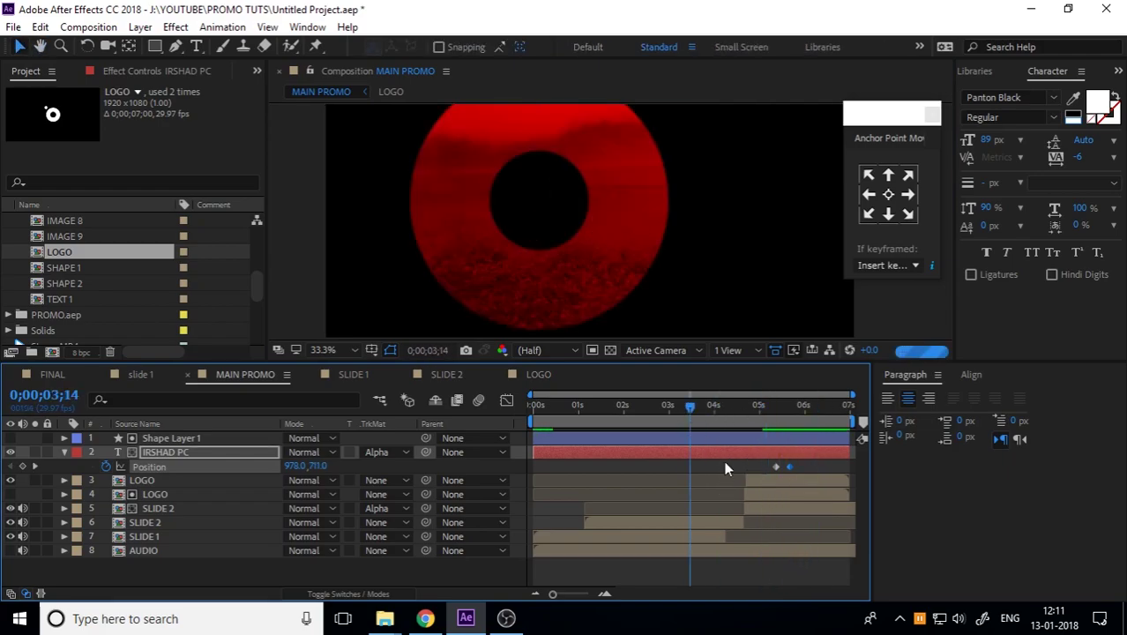
pyautogui.press('space')
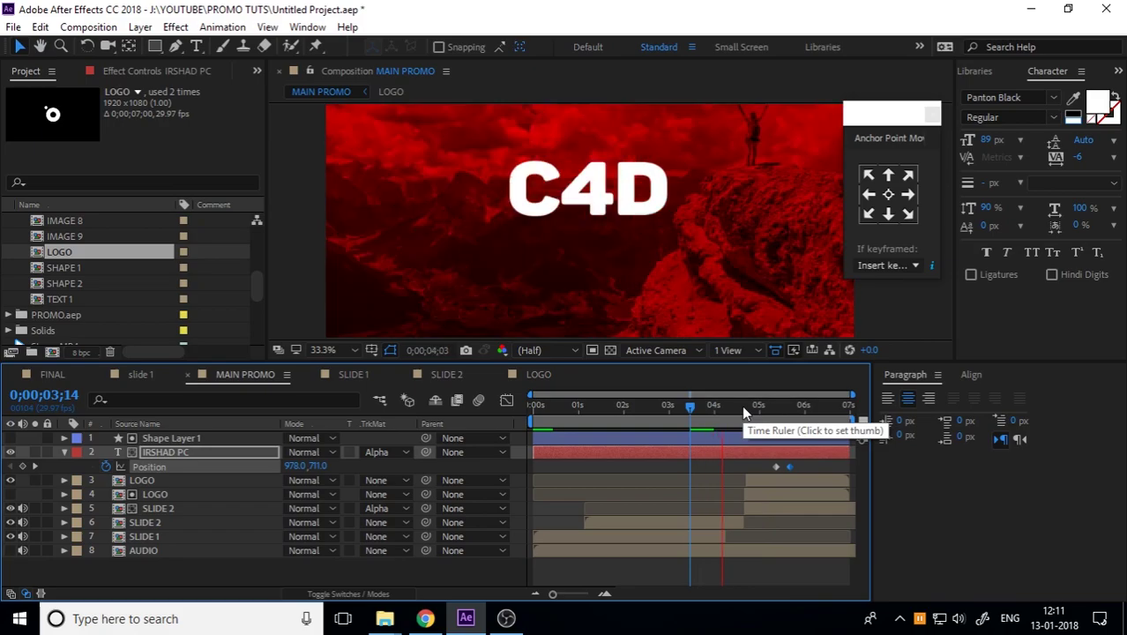
pyautogui.click(742, 404)
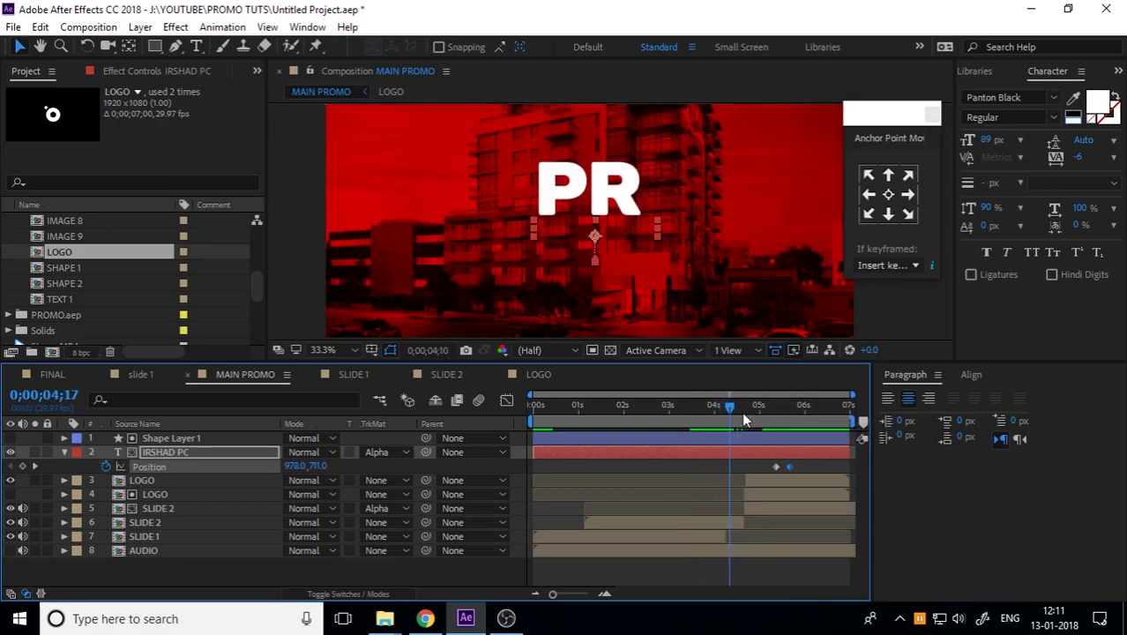
pyautogui.moveTo(766, 417); pyautogui.dragTo(734, 415)
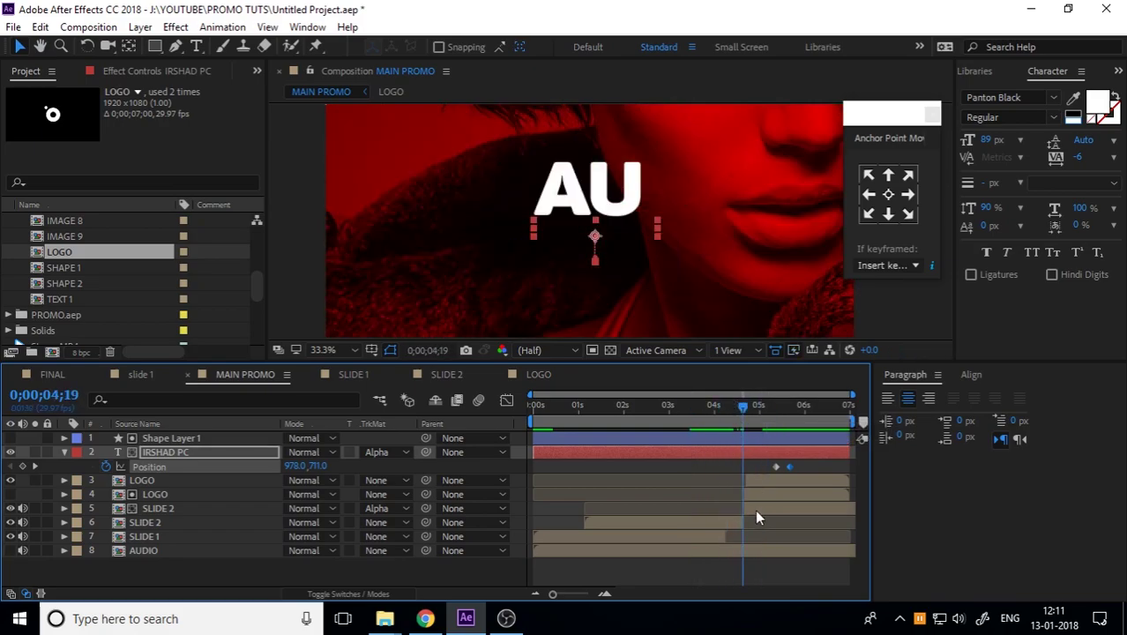
pyautogui.press('space')
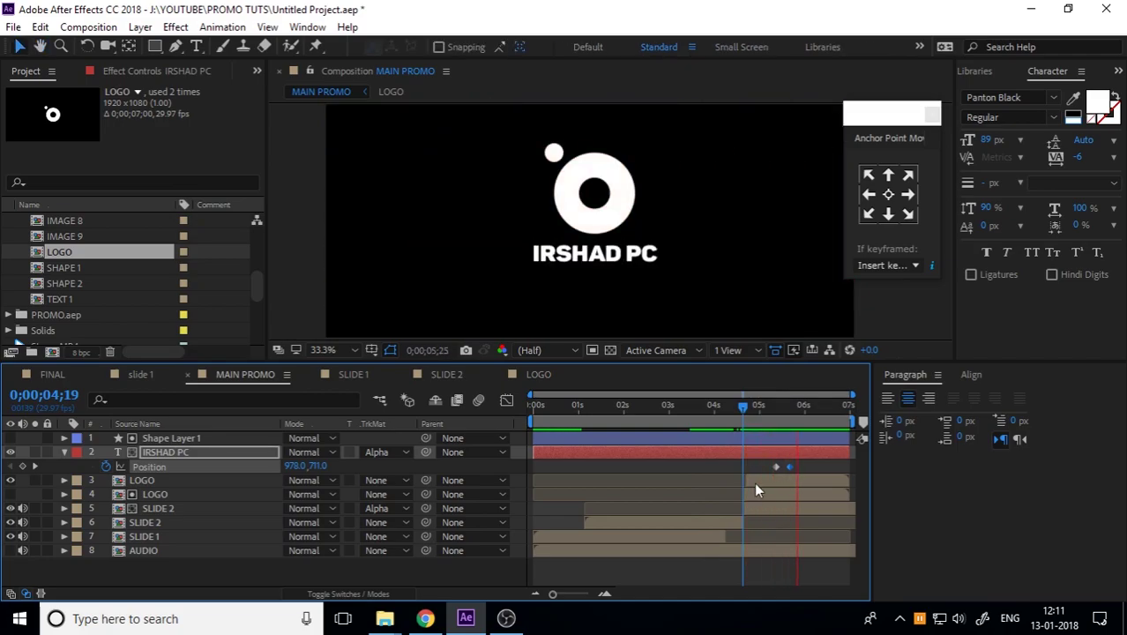
pyautogui.click(731, 414)
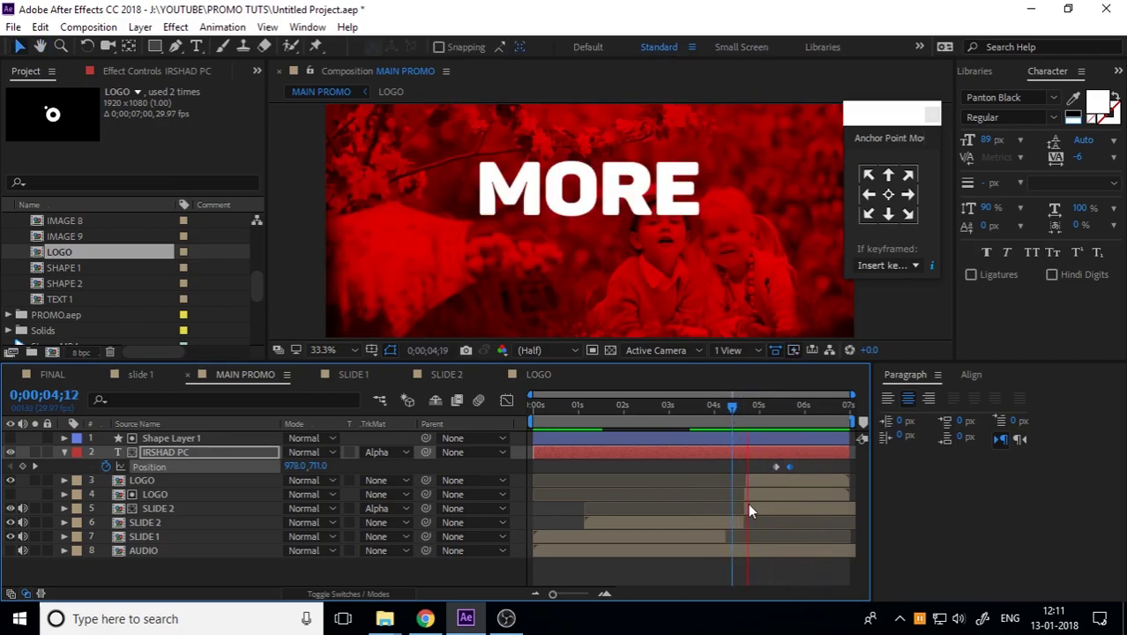
pyautogui.click(735, 405)
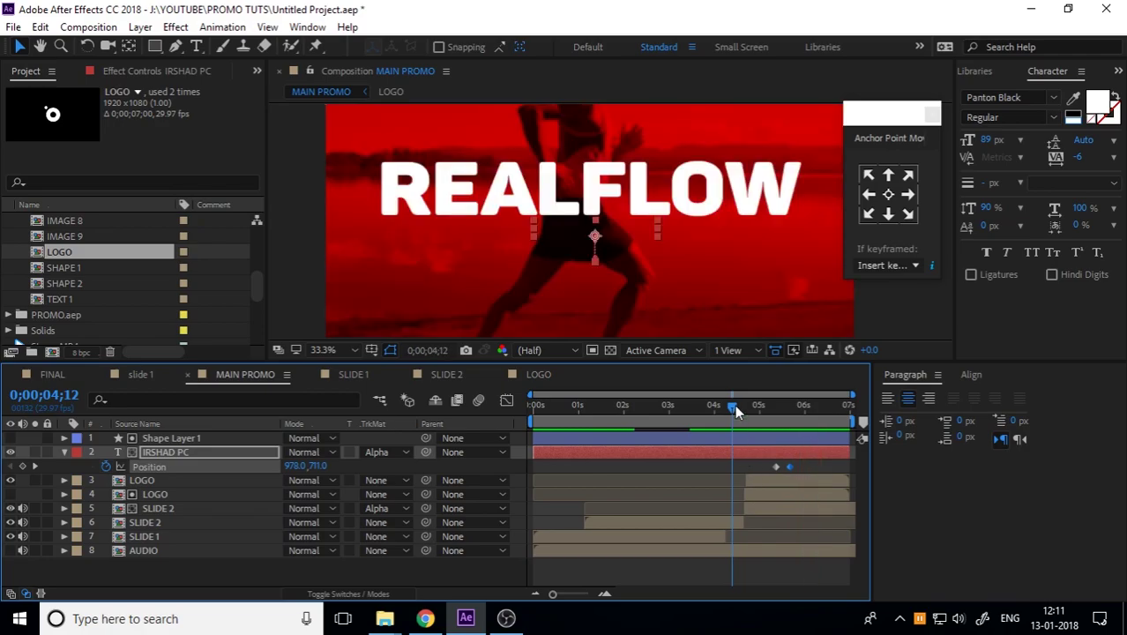
pyautogui.press('space')
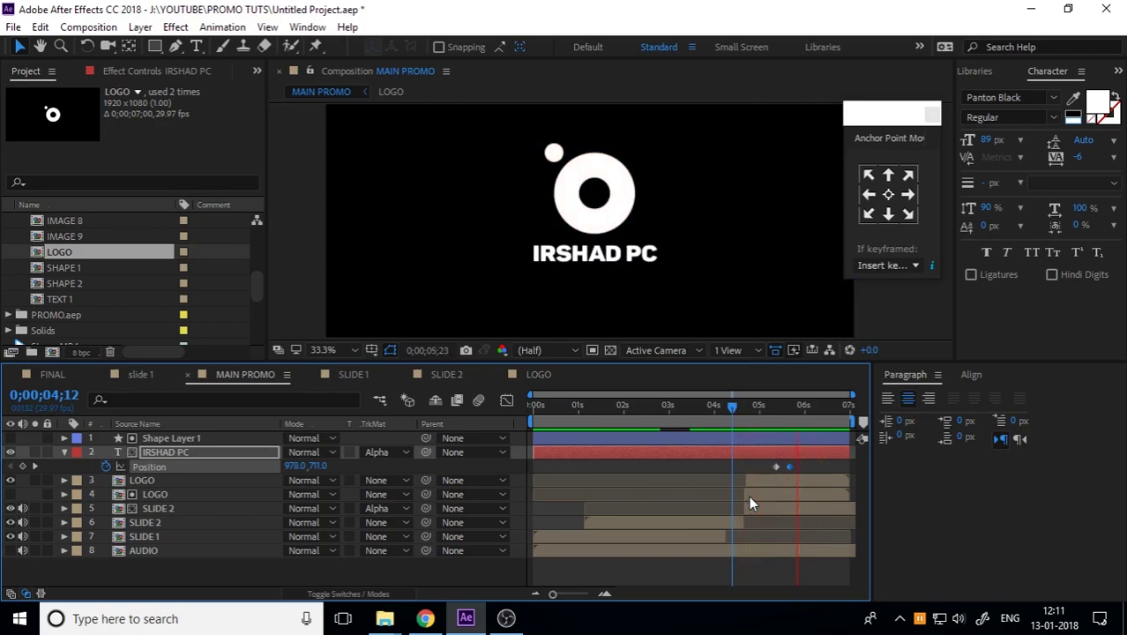
# Drag the last IRSHAD PC Position keyframe further right on the timeline
pyautogui.moveTo(821, 467); pyautogui.dragTo(750, 485)
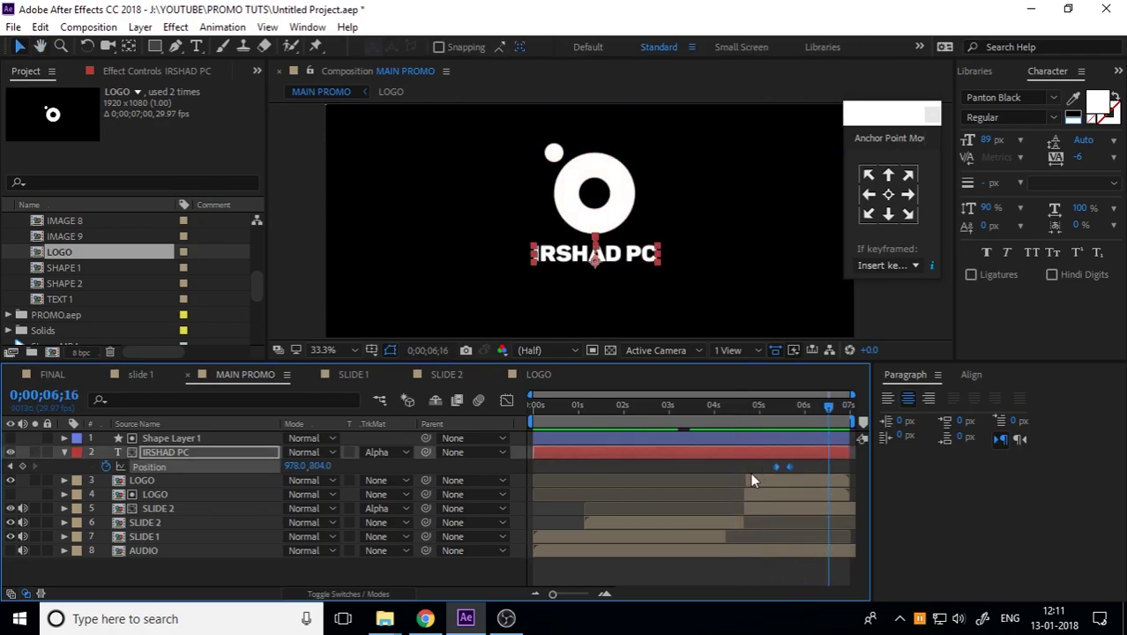
pyautogui.click(803, 471)
pyautogui.click(786, 465)
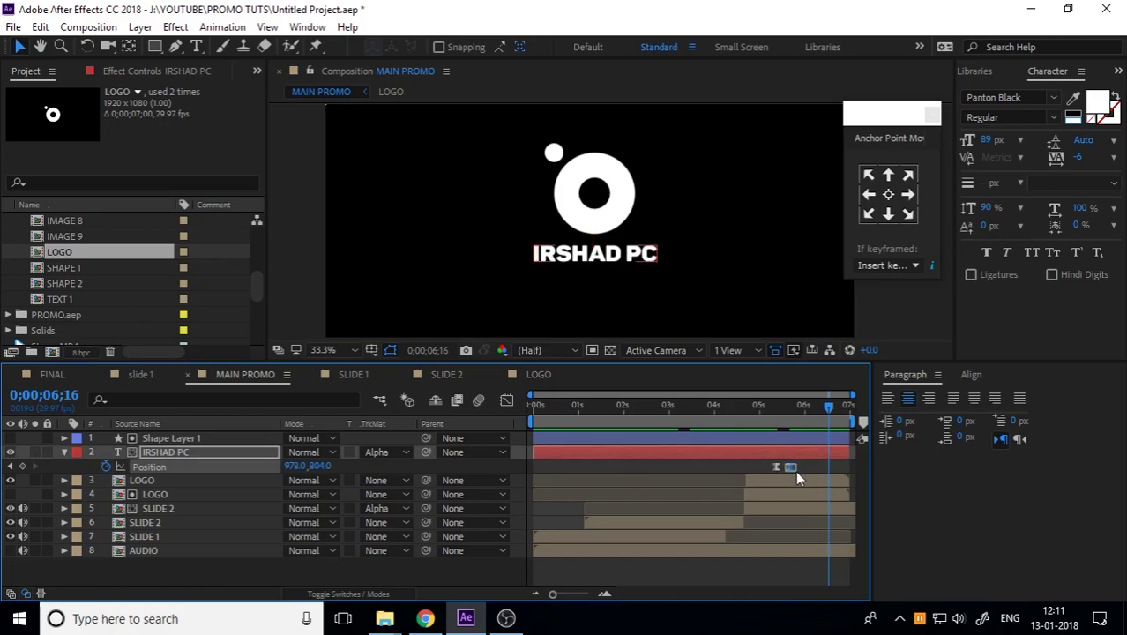
pyautogui.moveTo(791, 464); pyautogui.dragTo(799, 468)
pyautogui.moveTo(775, 410); pyautogui.dragTo(734, 410)
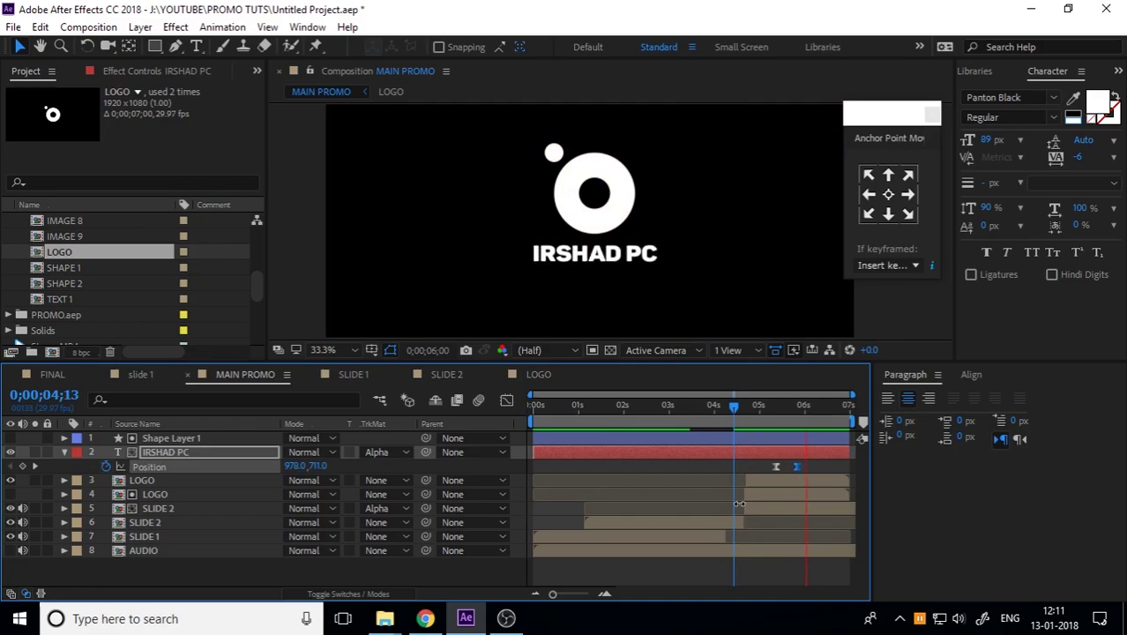
# Return to about four seconds to check the ending, then save the project
pyautogui.scroll(-2, 657, 266)
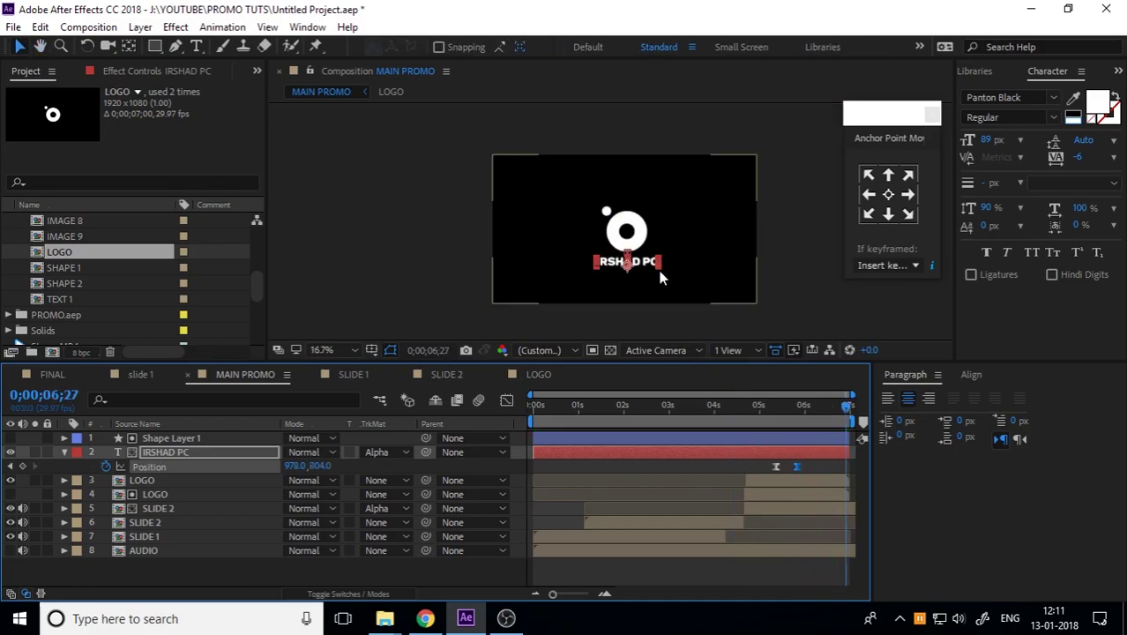
pyautogui.moveTo(750, 406); pyautogui.dragTo(716, 408)
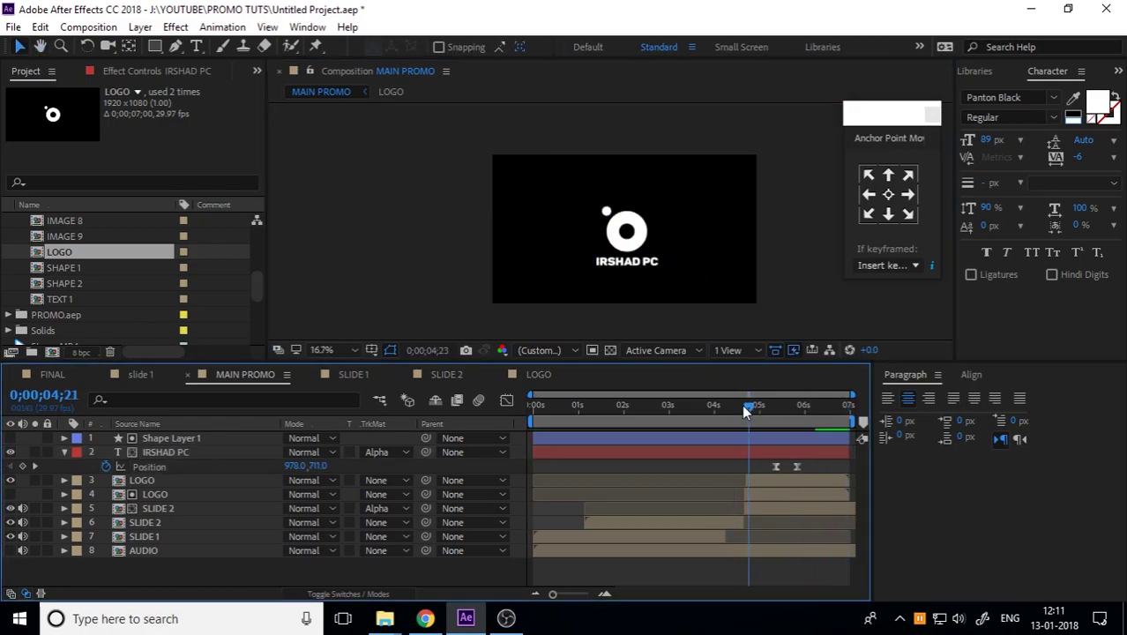
pyautogui.hotkey('ctrl', 's')
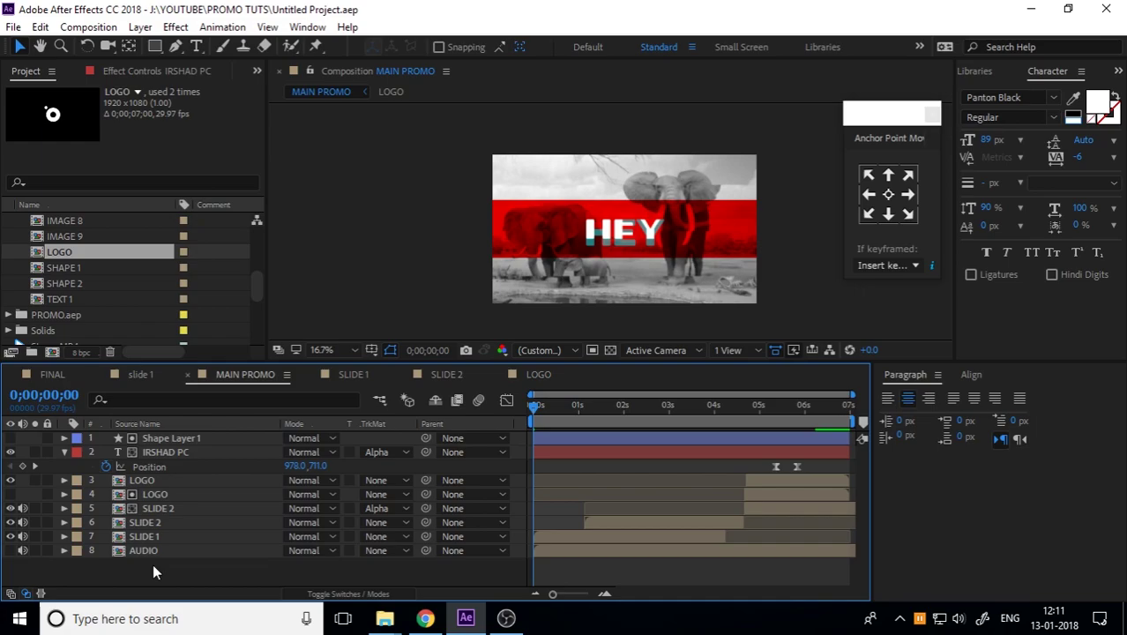
# Draw a red bar across the comp and center it horizontally and vertically
pyautogui.click(154, 46)
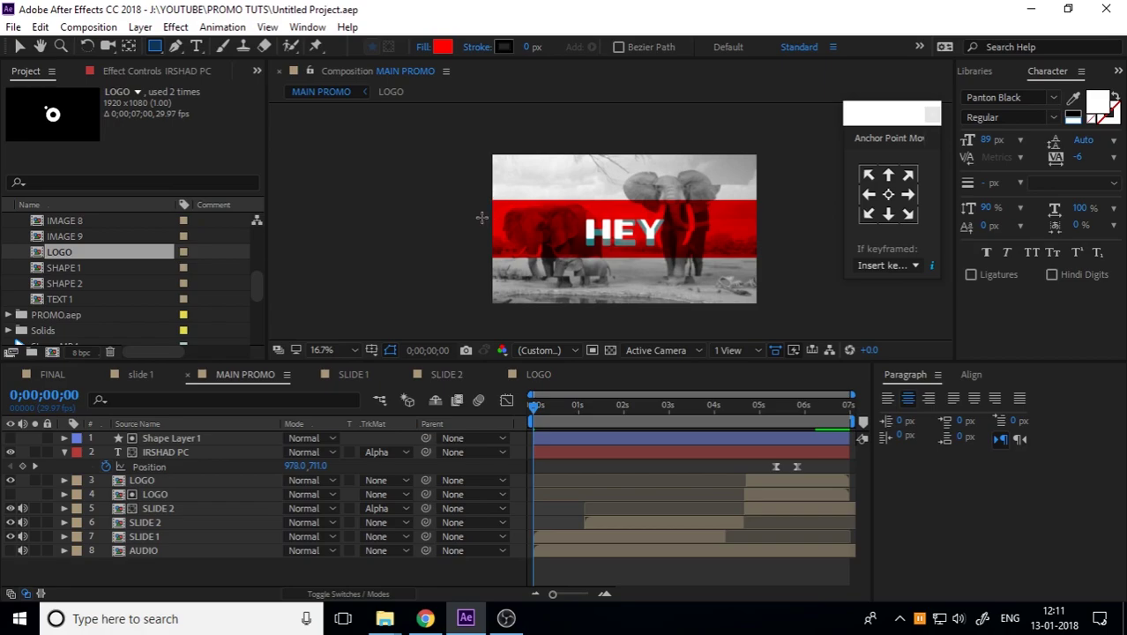
pyautogui.moveTo(477, 218); pyautogui.dragTo(780, 251)
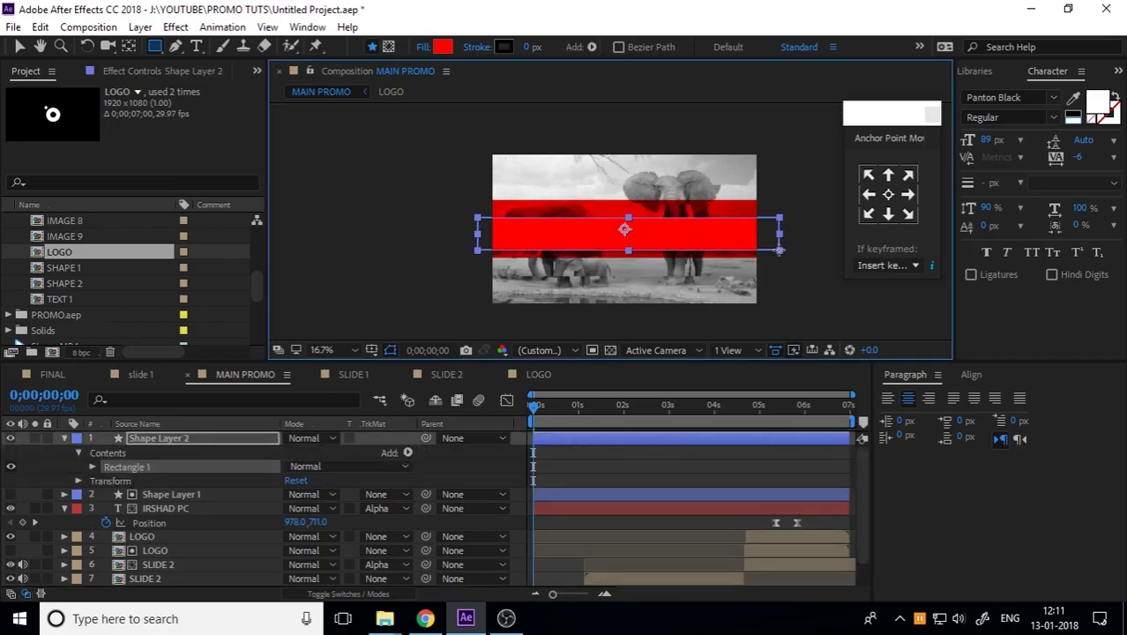
pyautogui.click(21, 46)
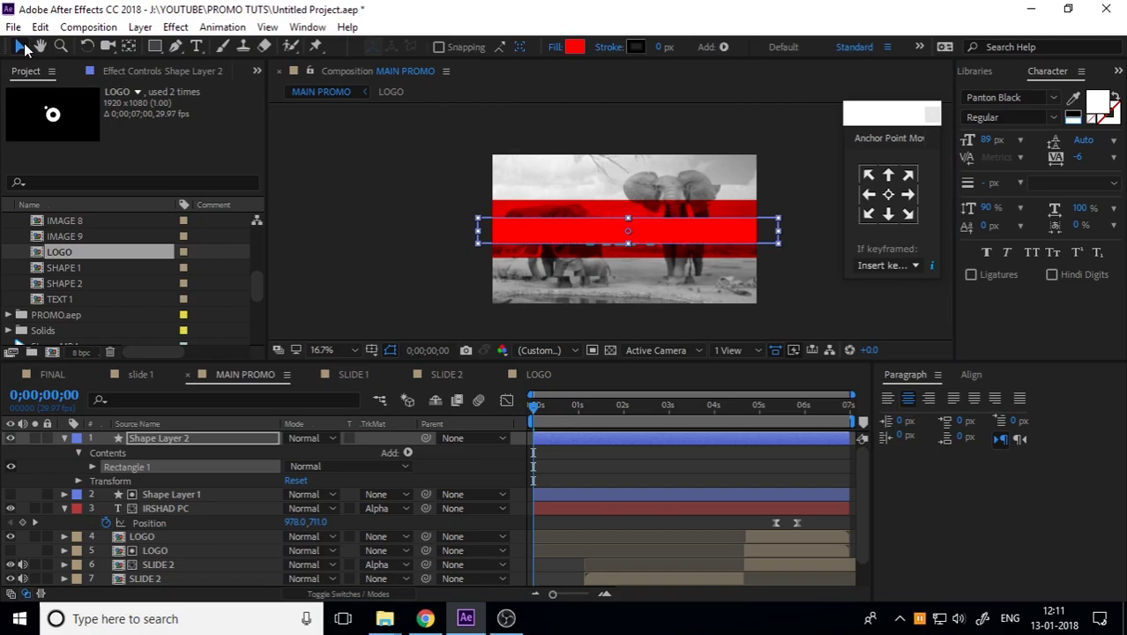
pyautogui.click(780, 249)
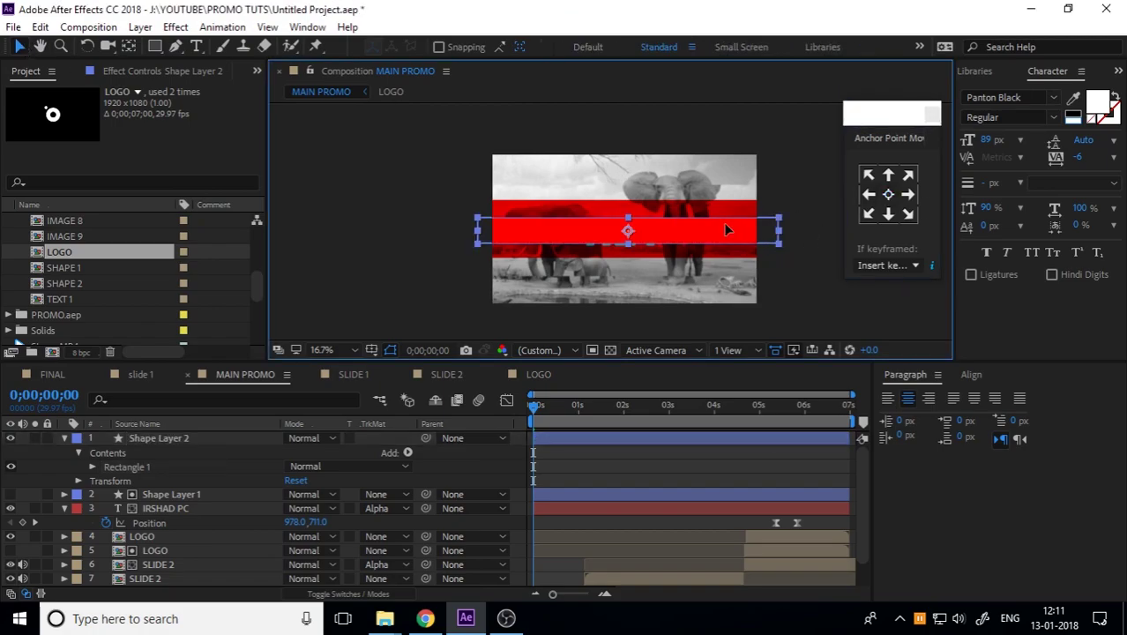
pyautogui.click(633, 238)
pyautogui.click(971, 375)
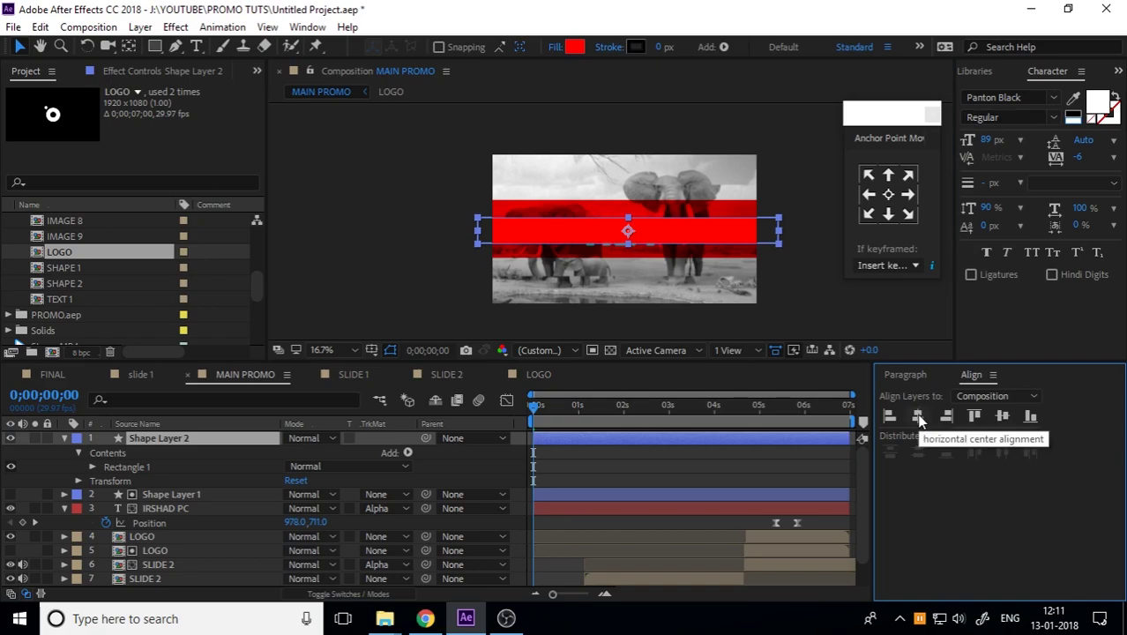
pyautogui.click(919, 420)
pyautogui.click(1002, 417)
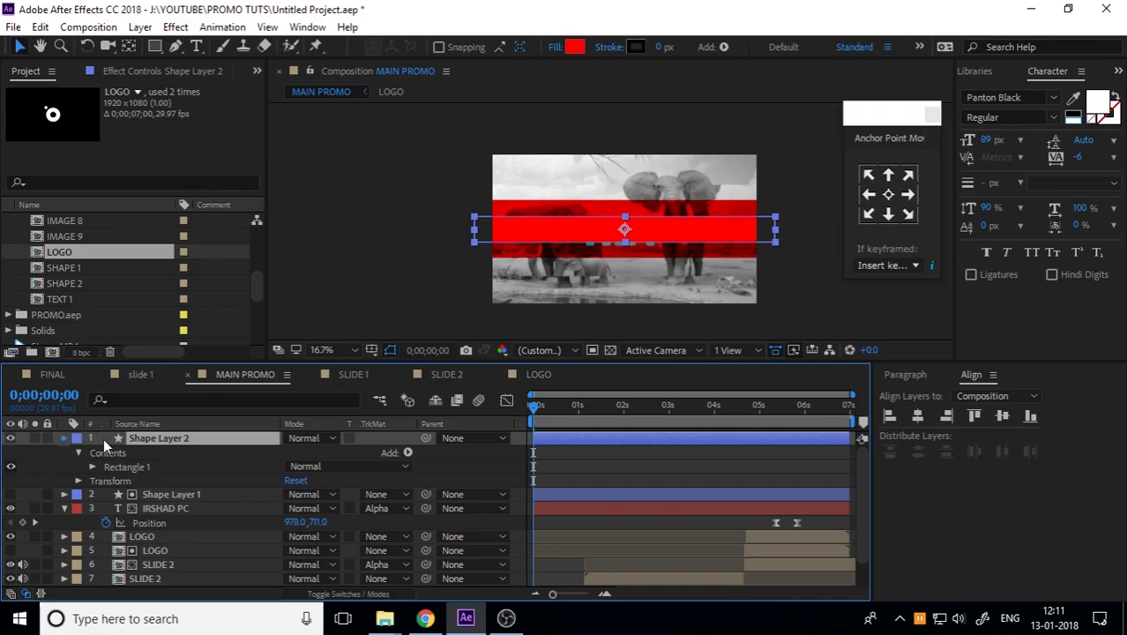
# Set Shape Layer 2's vertical Scale to 0%, leaving a thin line
pyautogui.click(63, 438)
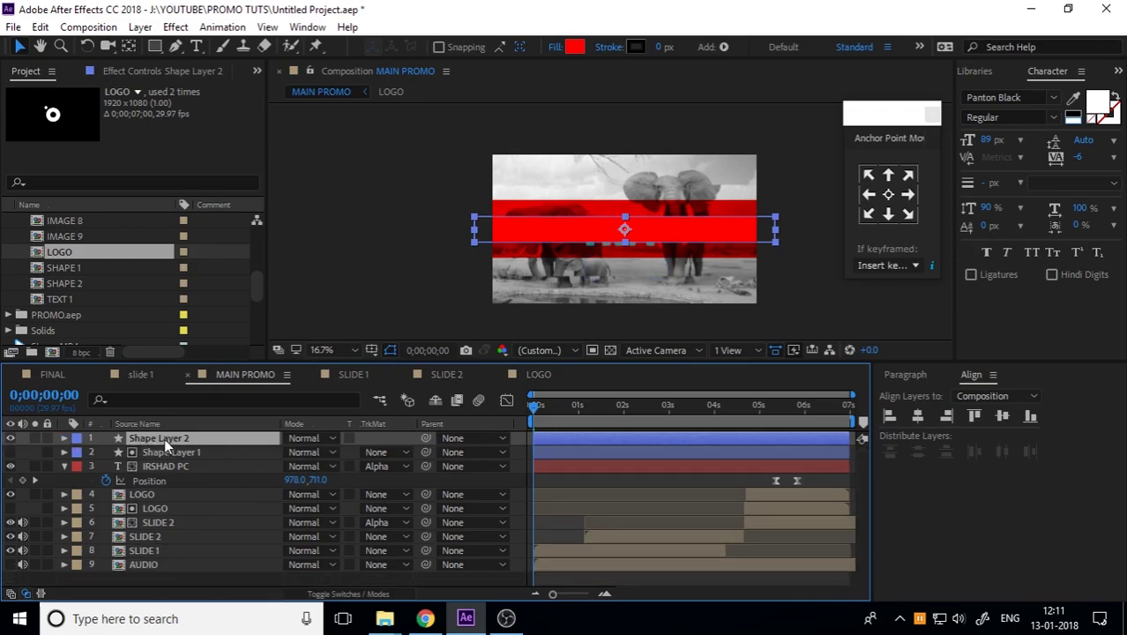
pyautogui.press('s')
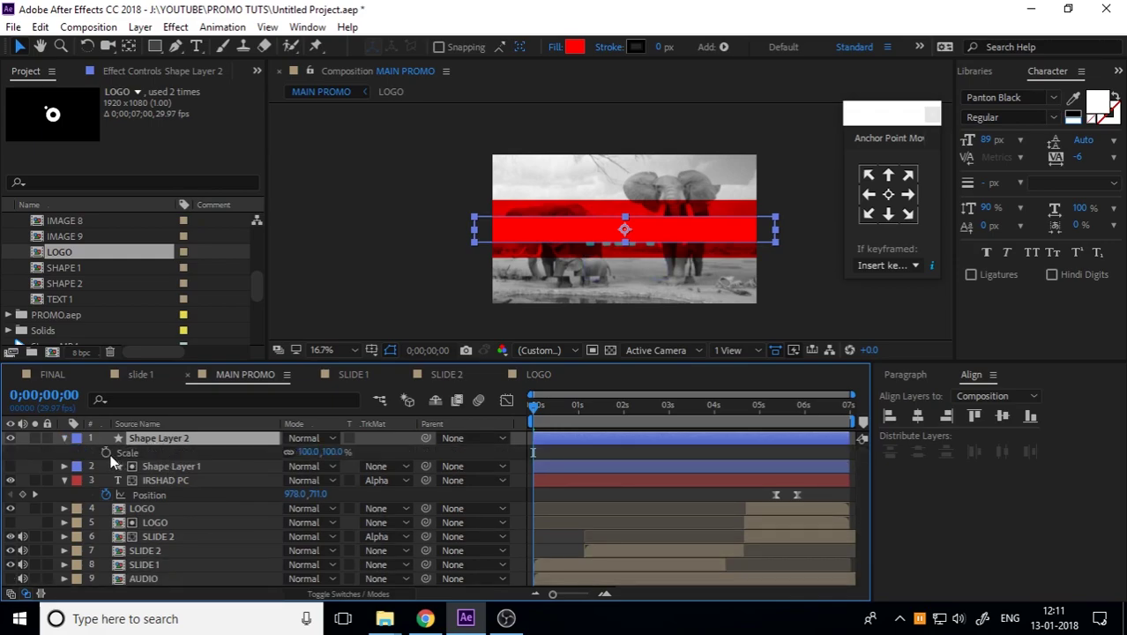
pyautogui.click(331, 452)
pyautogui.write('0')
pyautogui.press('Return')
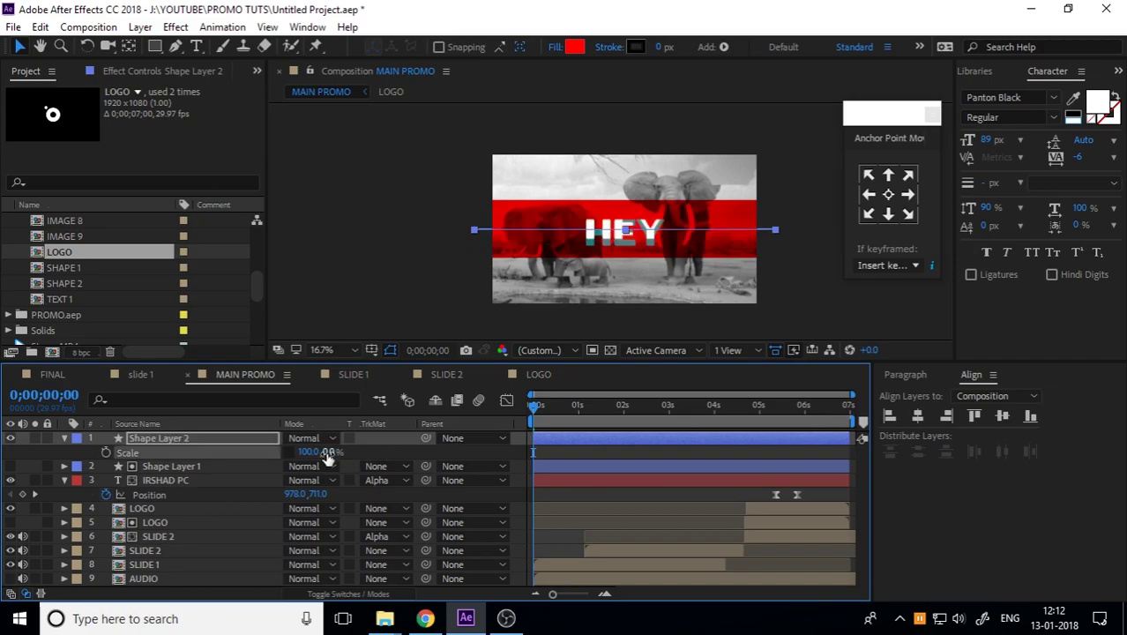
# Keyframe the bar's Scale at 100, 0% at 0s, then 100, 613% near one second
pyautogui.click(106, 451)
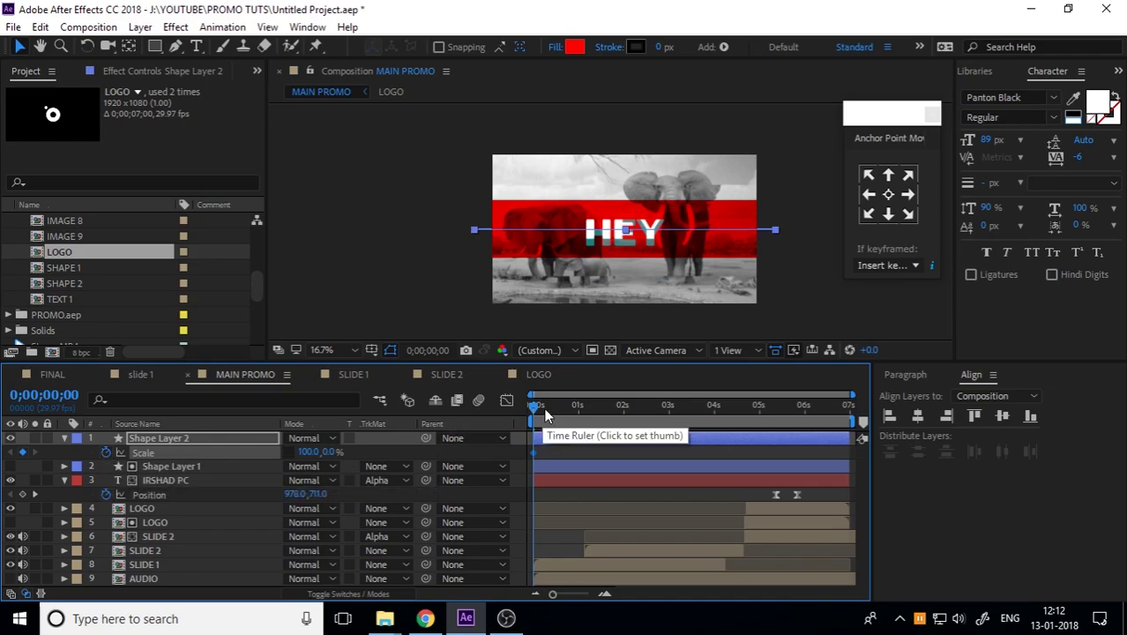
pyautogui.moveTo(545, 415); pyautogui.dragTo(573, 424)
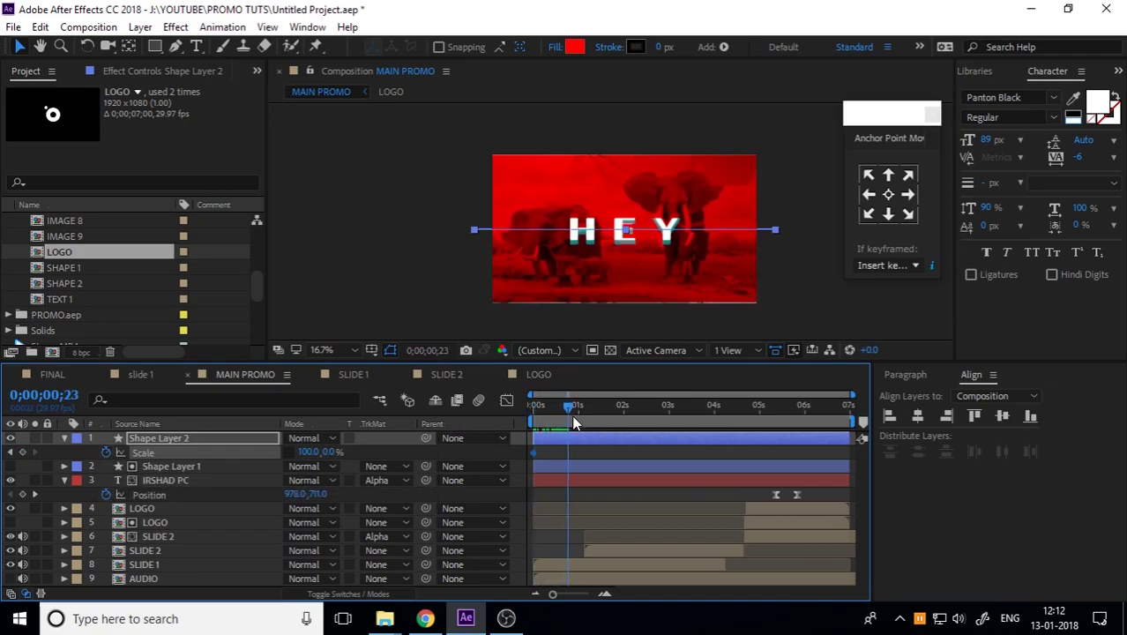
pyautogui.moveTo(331, 452)
pyautogui.mouseDown()
pyautogui.moveTo(441, 465)
pyautogui.moveTo(850, 462)
pyautogui.mouseUp()
# Preview the bar opening and move the second Scale keyframe to about 1;00
pyautogui.moveTo(573, 416); pyautogui.dragTo(600, 421)
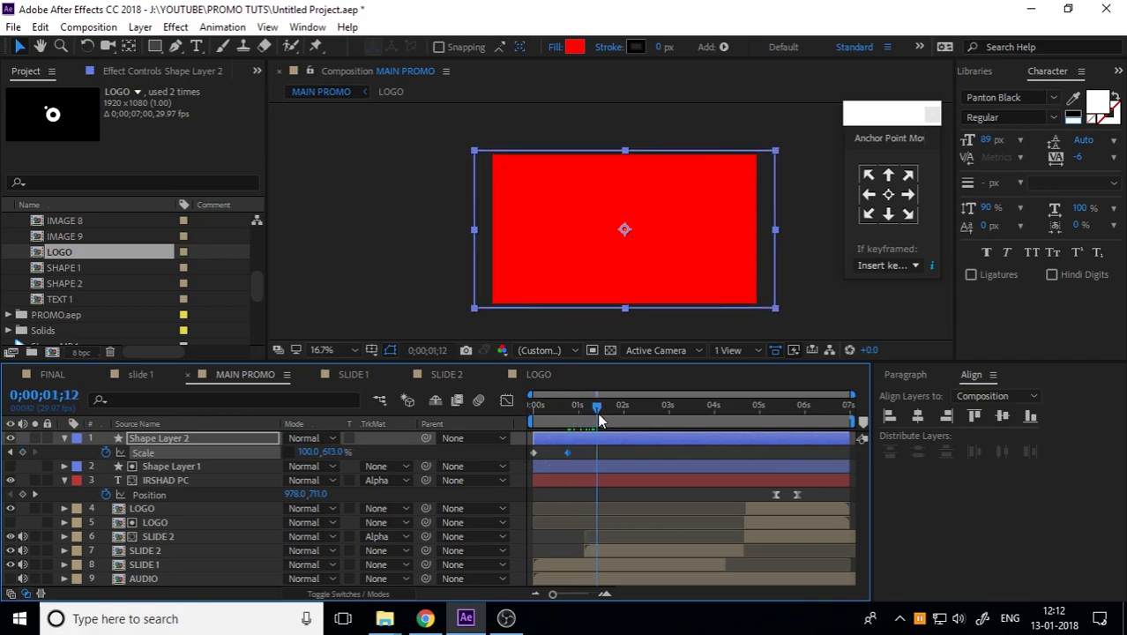
pyautogui.press('space')
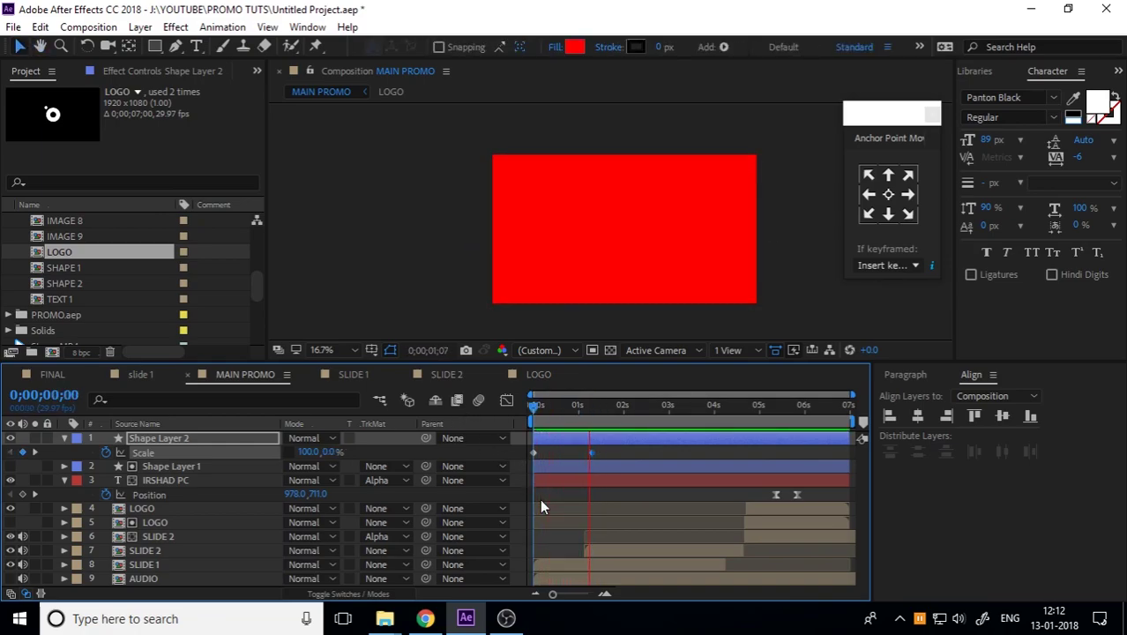
pyautogui.press('space')
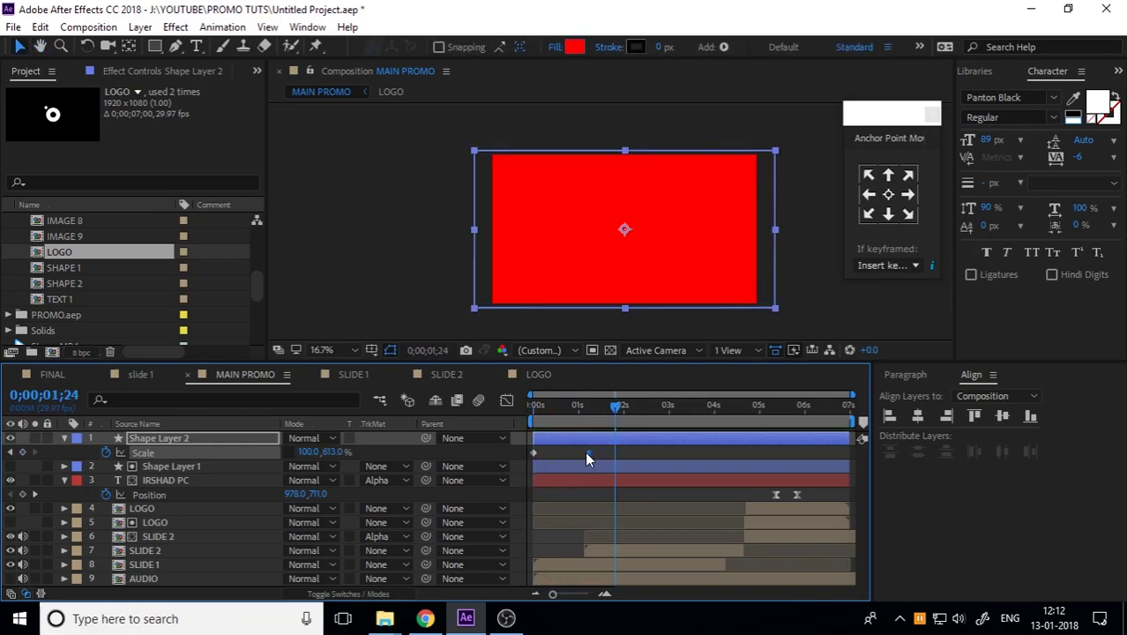
pyautogui.moveTo(588, 450); pyautogui.dragTo(582, 454)
pyautogui.press('space')
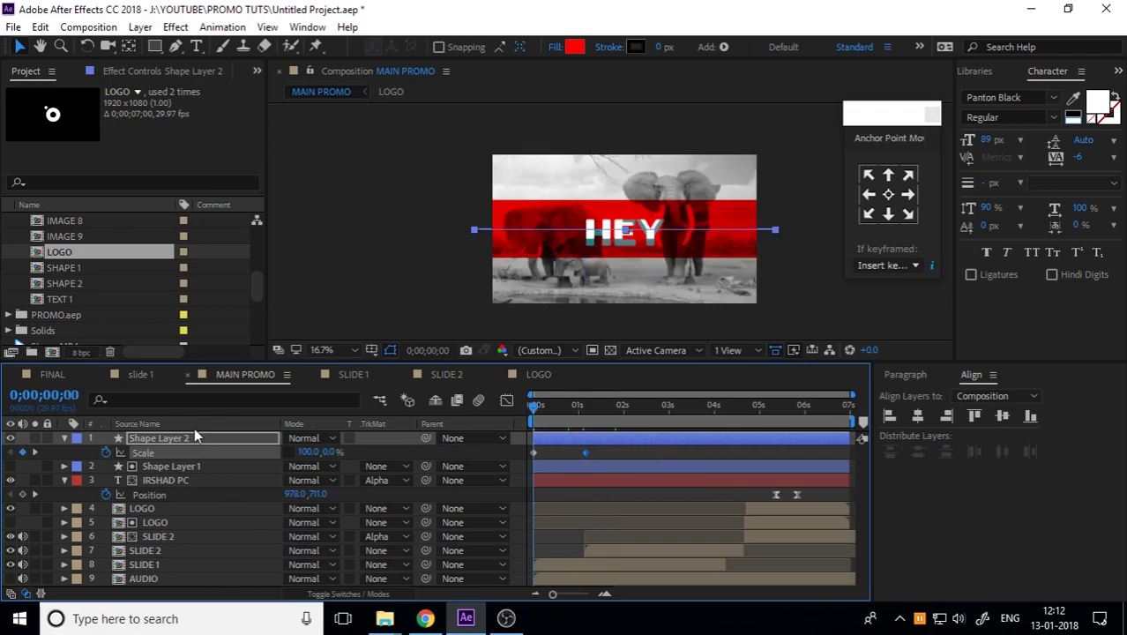
pyautogui.click(192, 440)
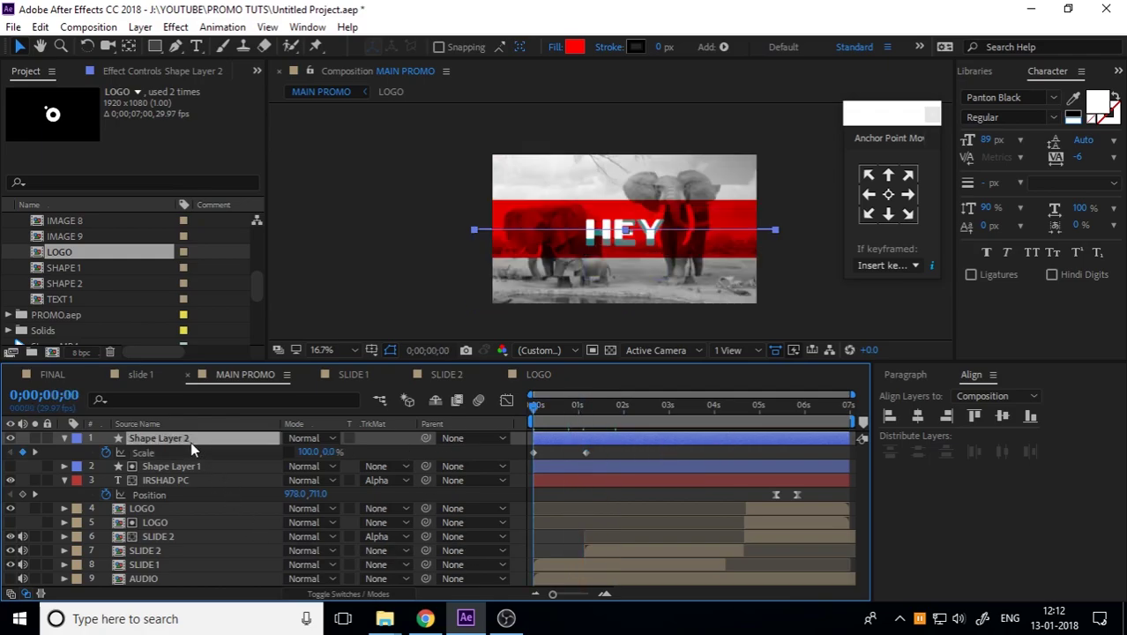
pyautogui.click(65, 438)
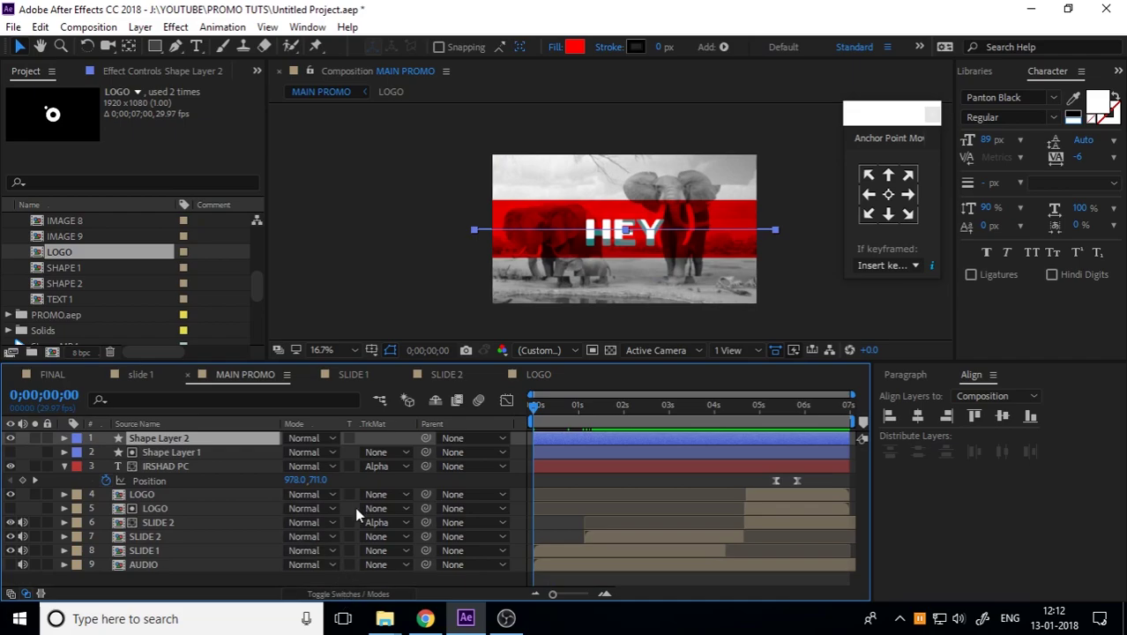
# Switch Shape Layer 2's blend mode to Stencil Alpha and preview the reveal from the start
pyautogui.click(304, 440)
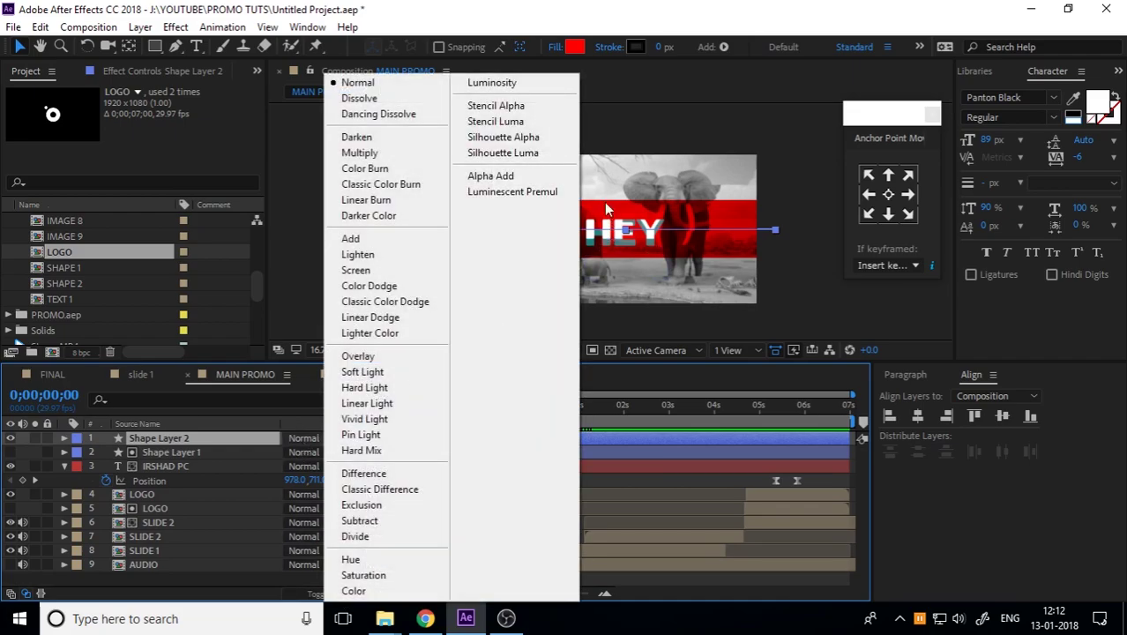
pyautogui.click(536, 107)
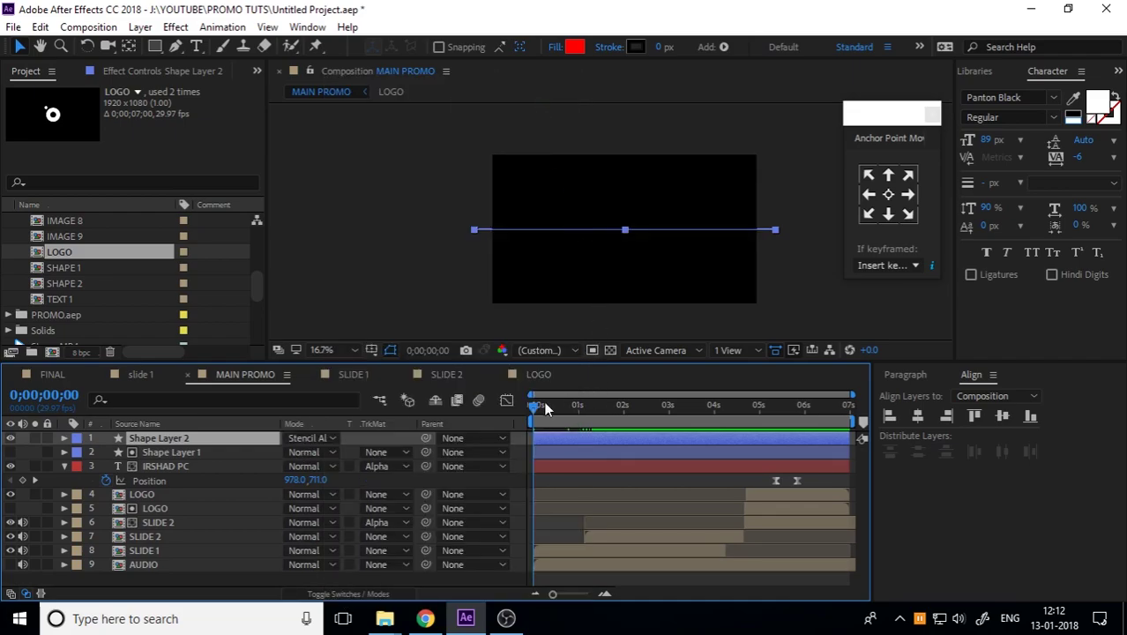
pyautogui.press('space')
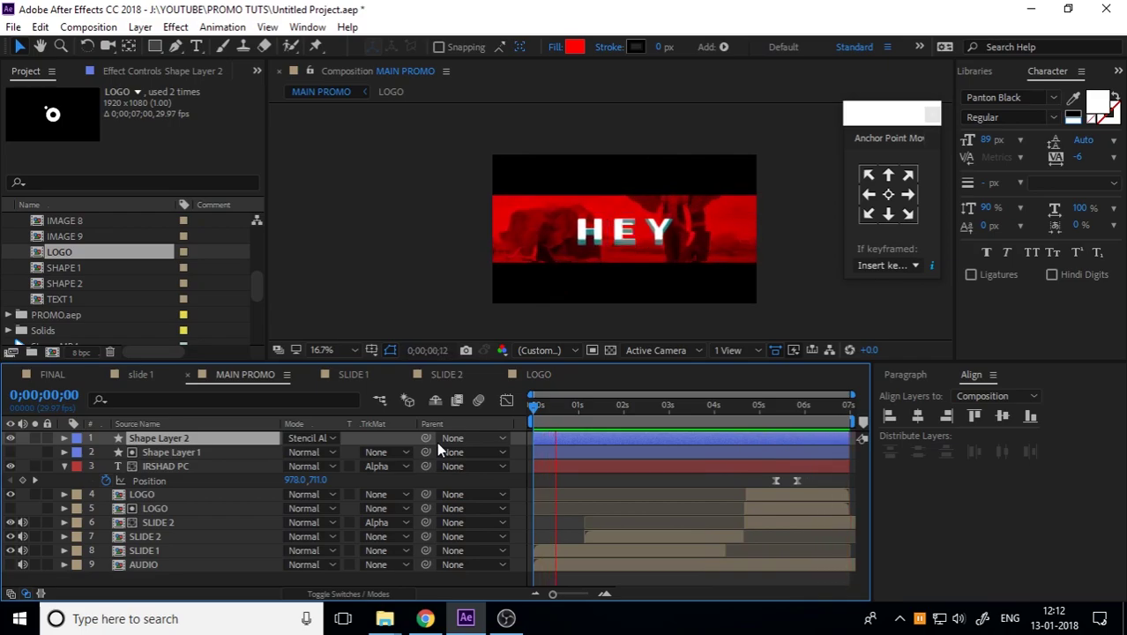
pyautogui.press('space')
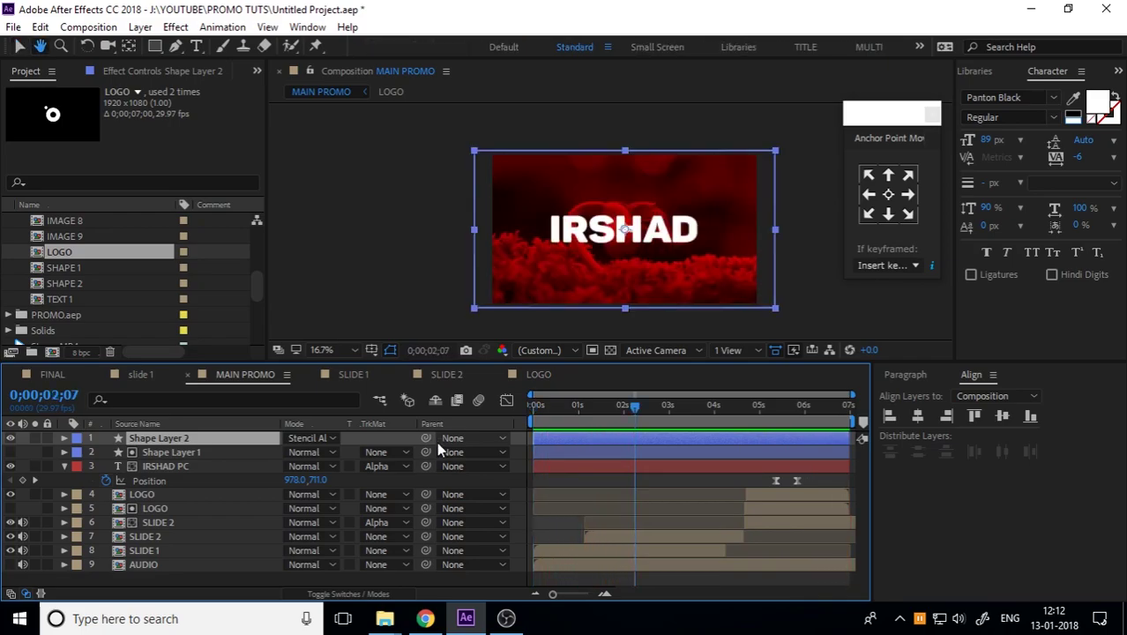